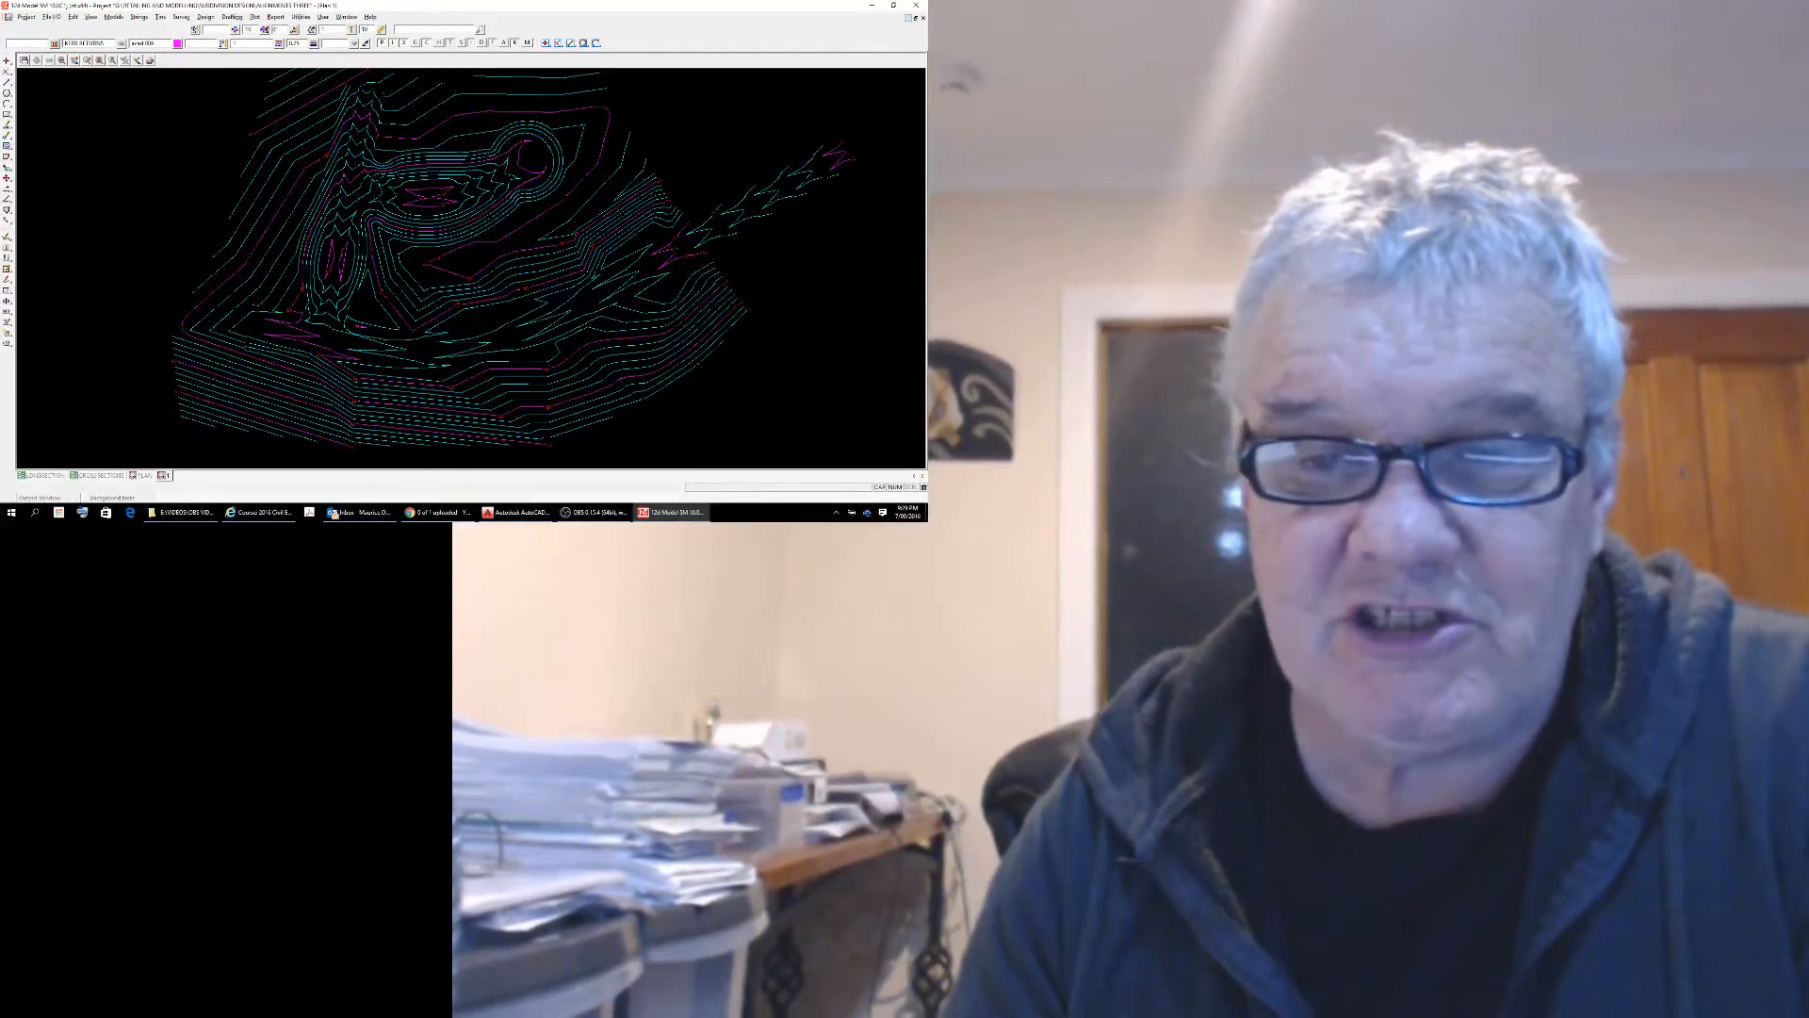
Take the Plan 1 view out of full-window size and fit it over the PLAN view, beside the CROSS SECTIONS view.
click(908, 18)
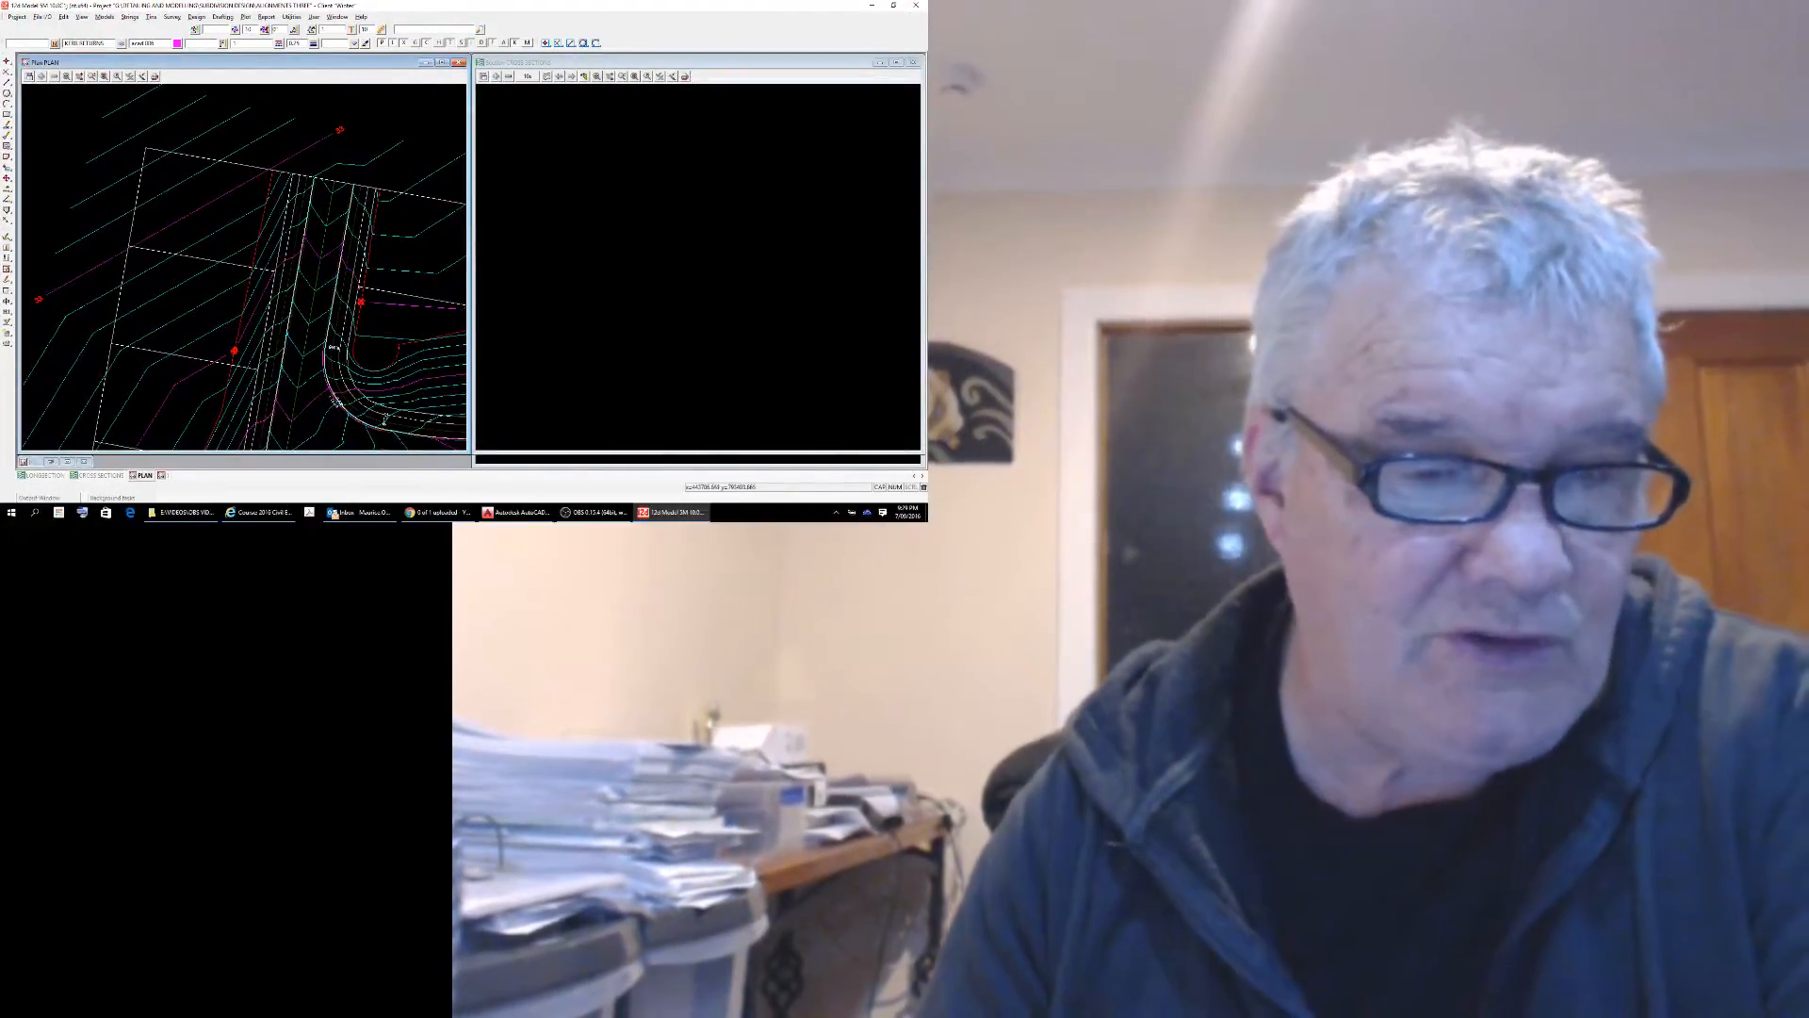
scroll(346, 185, down, 5)
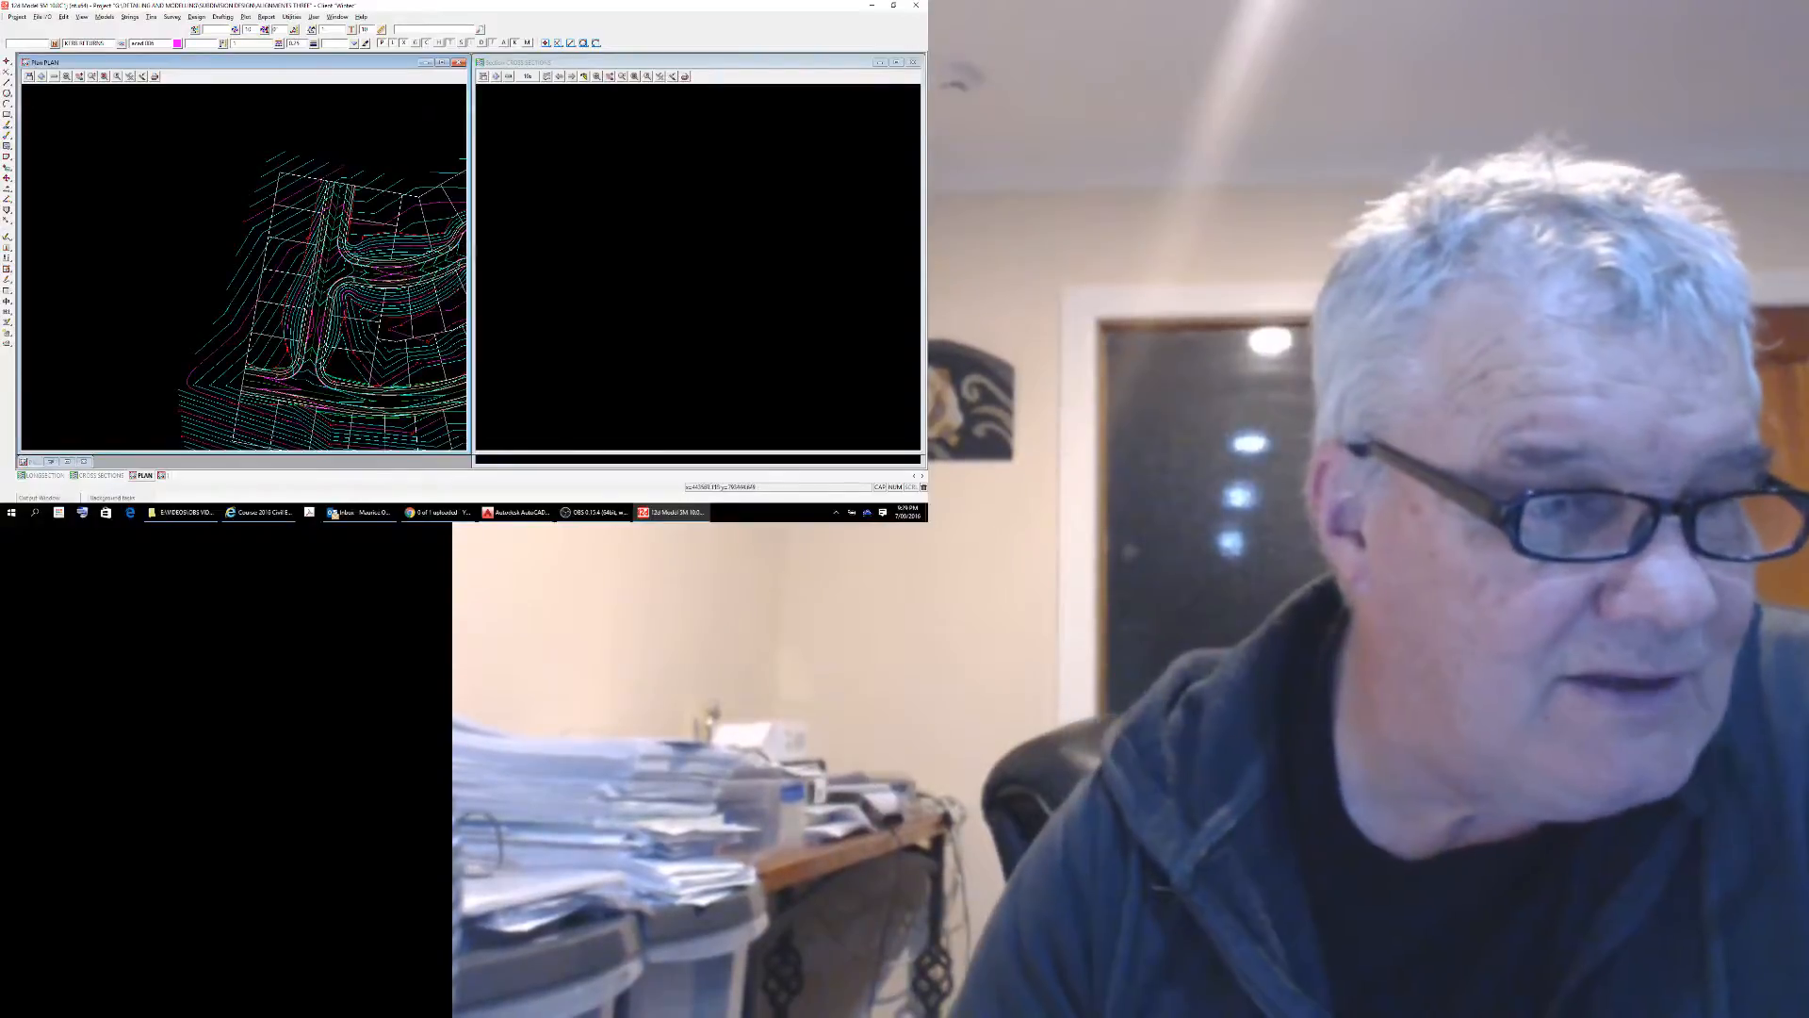
click(54, 76)
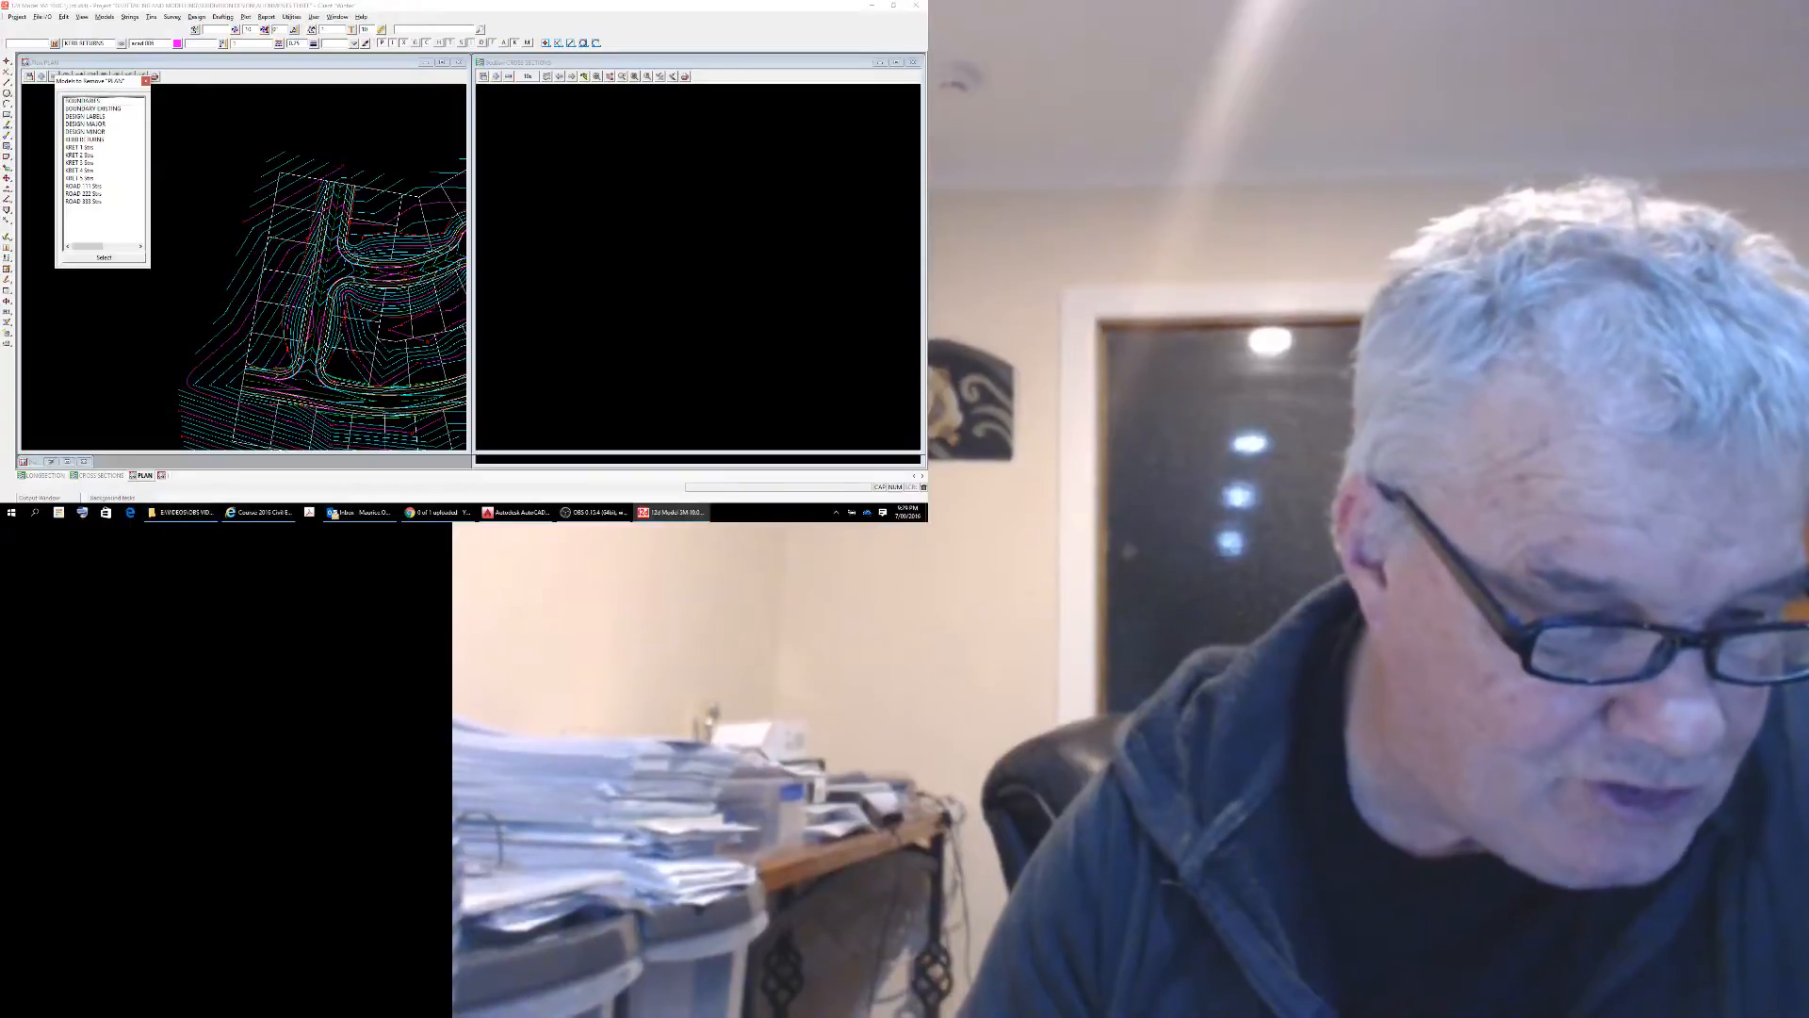
click(51, 461)
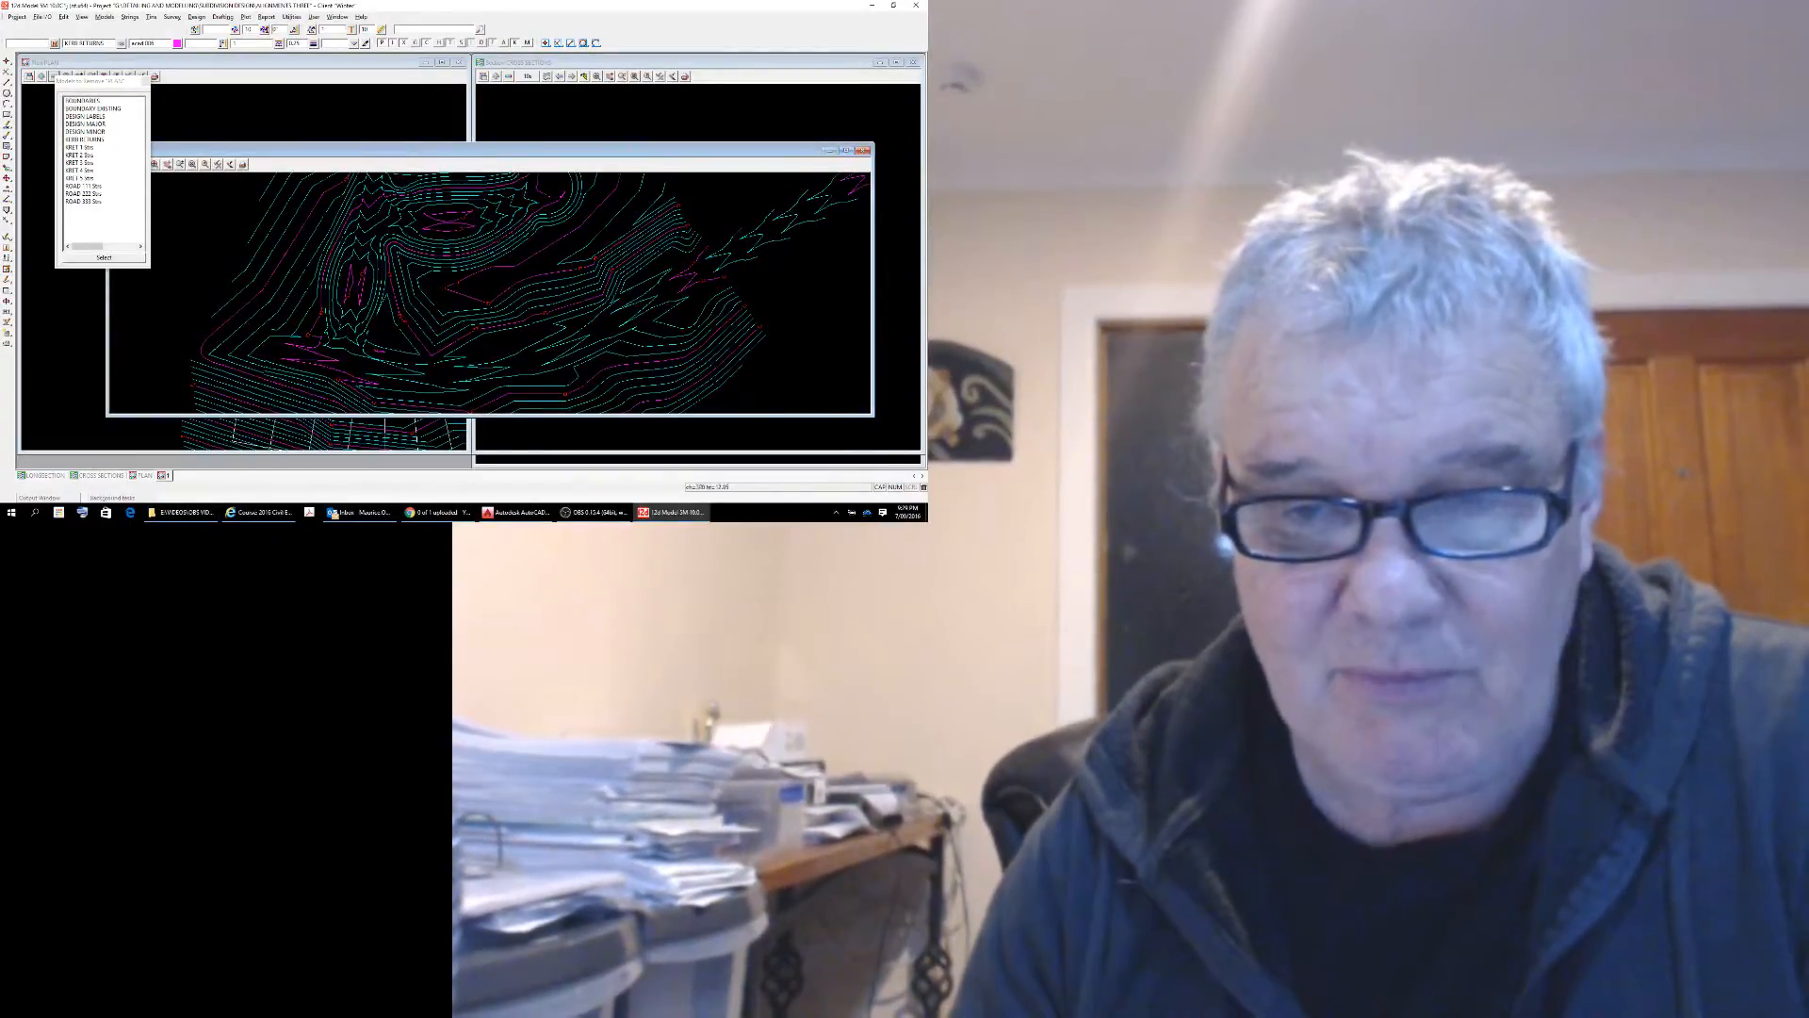
drag(874, 283, 464, 283)
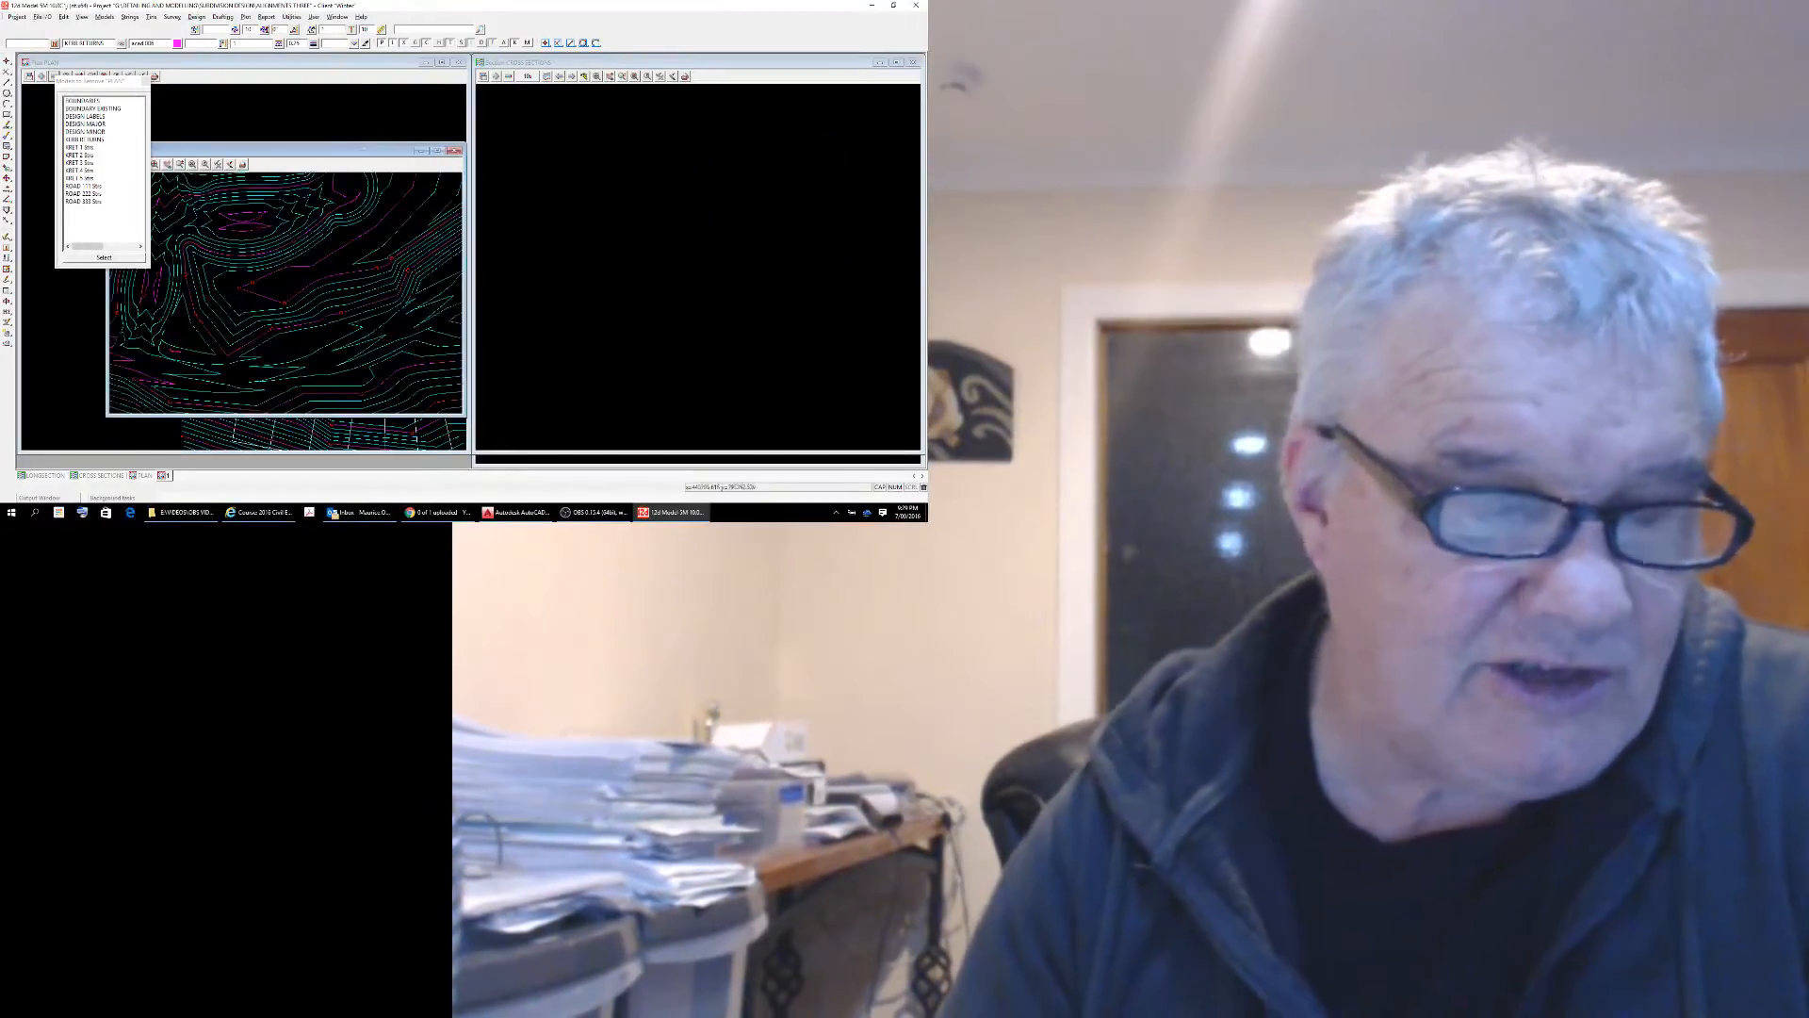
click(145, 81)
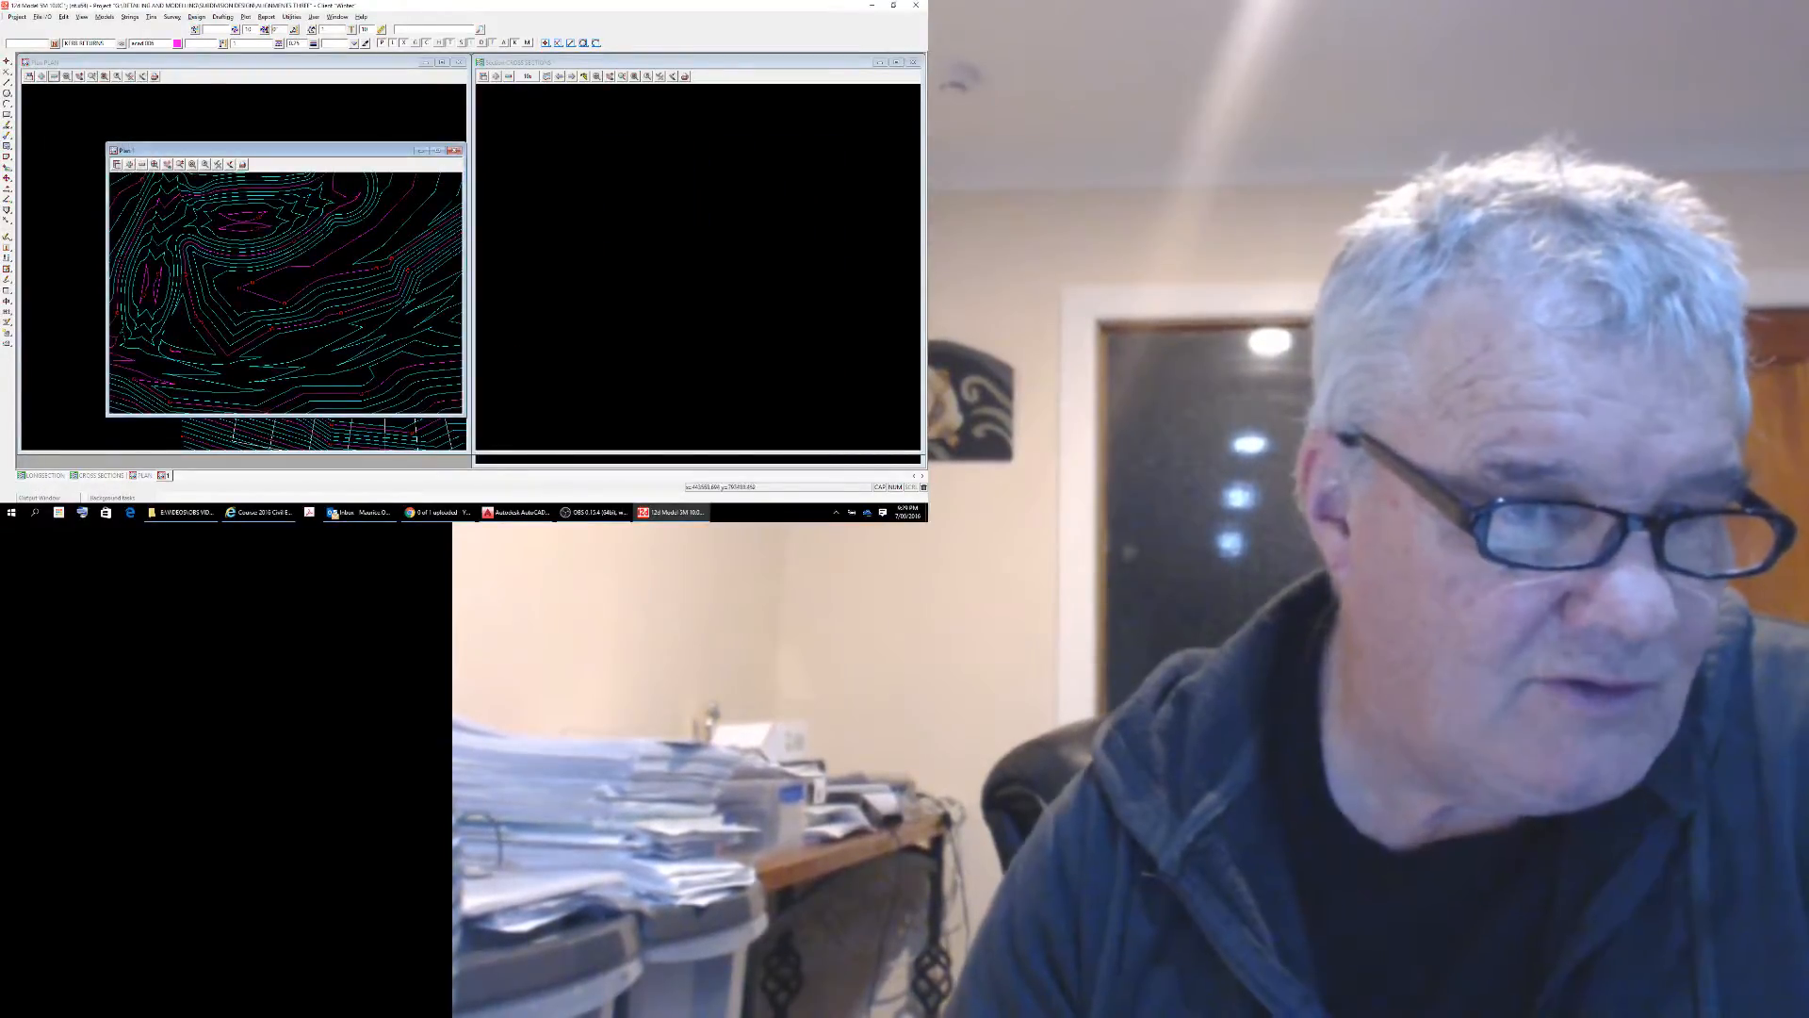
drag(235, 150, 148, 61)
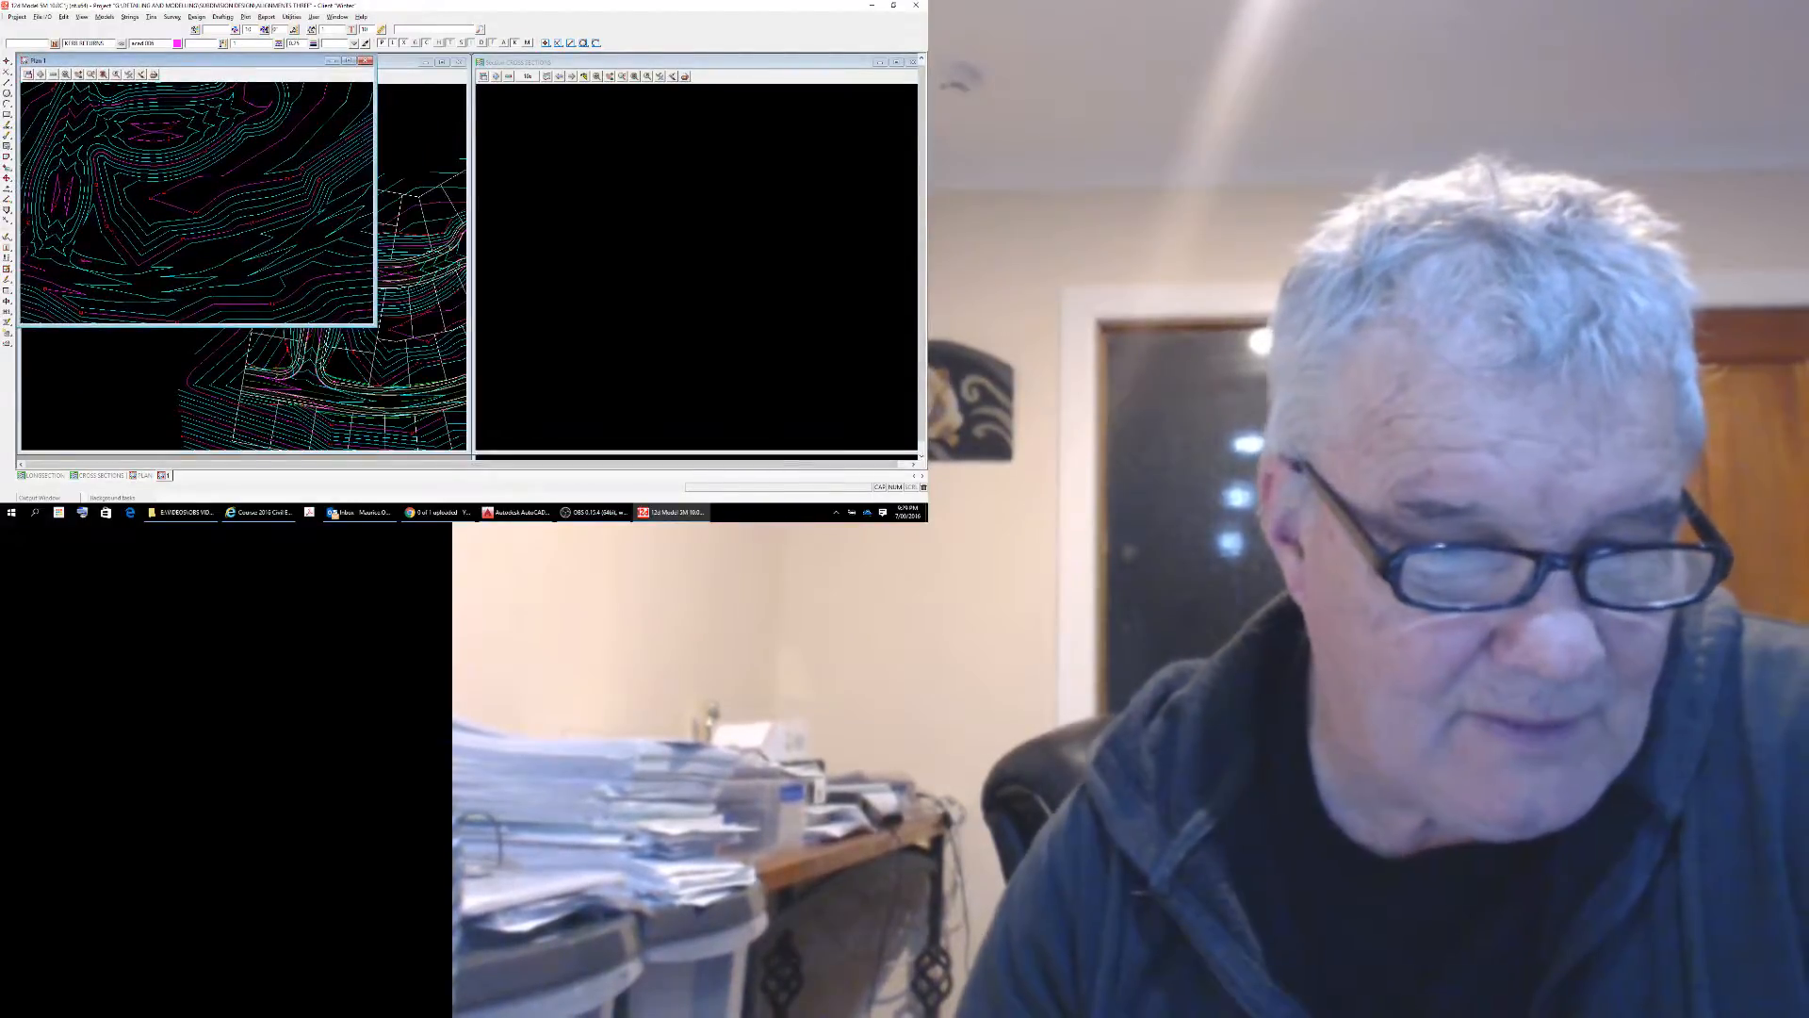
drag(376, 326, 468, 454)
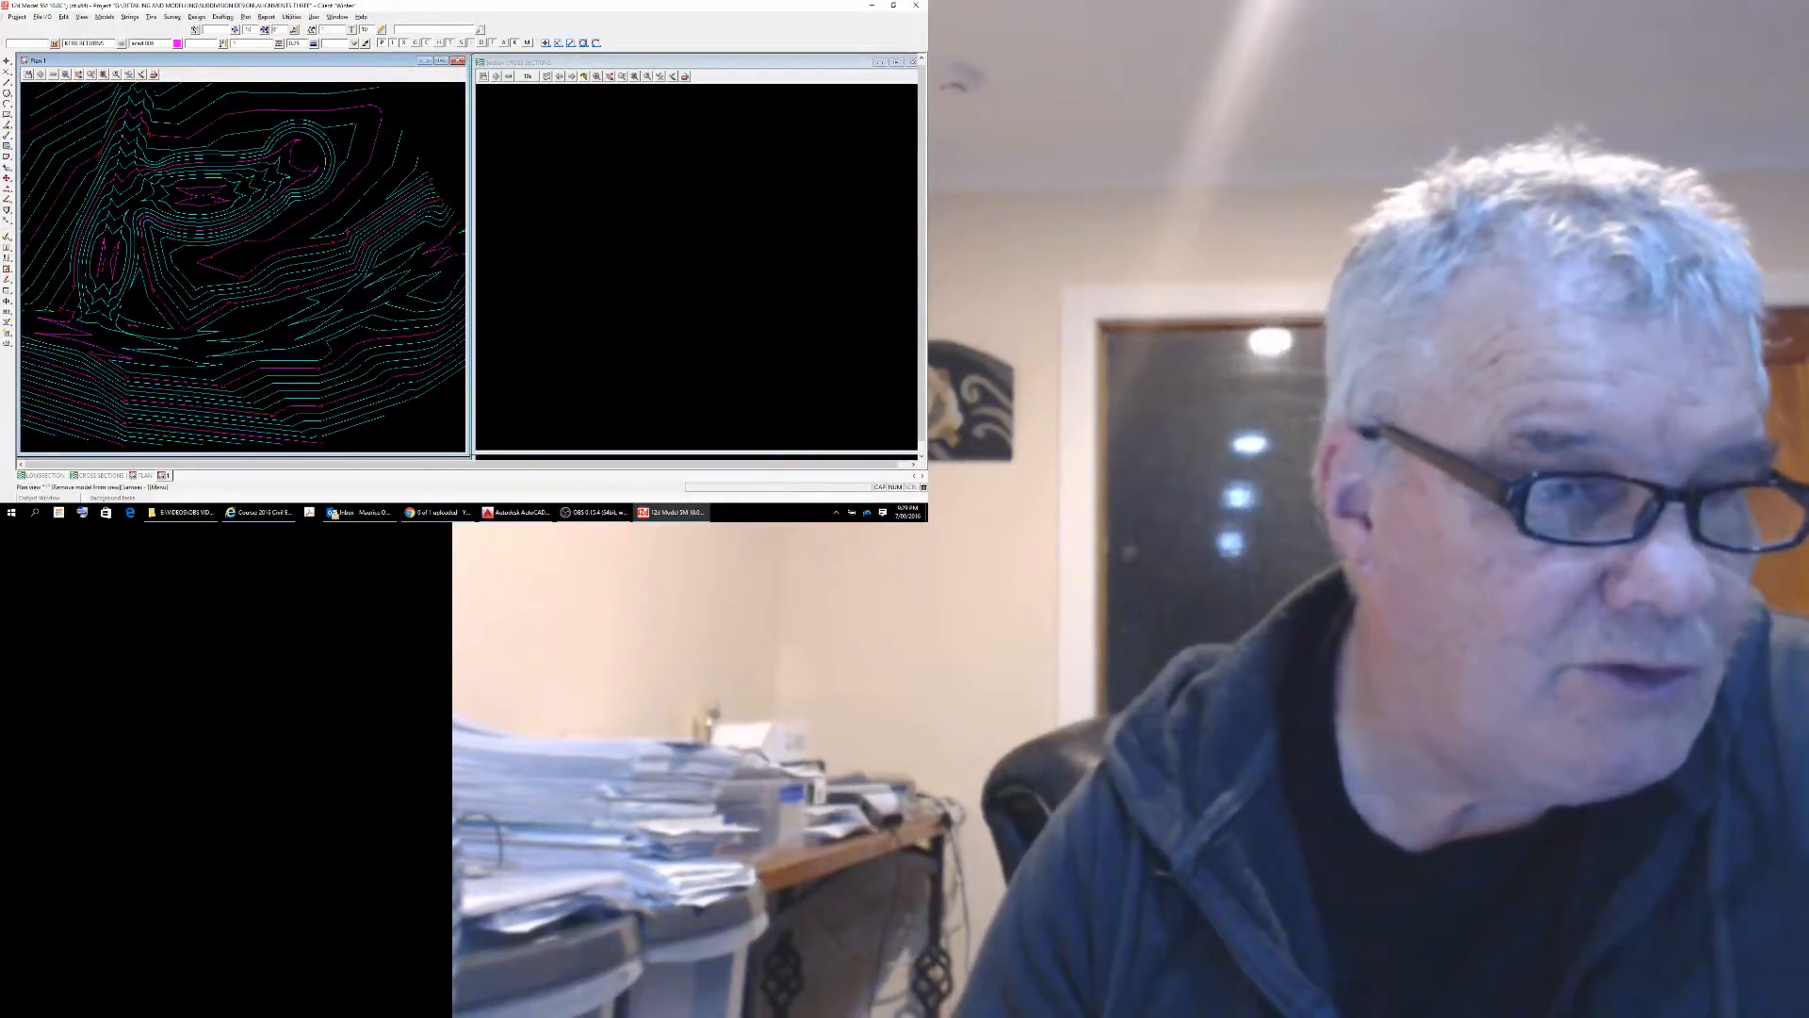
Remove all three design contour models from the Plan 1 view.
click(53, 74)
drag(88, 98, 88, 115)
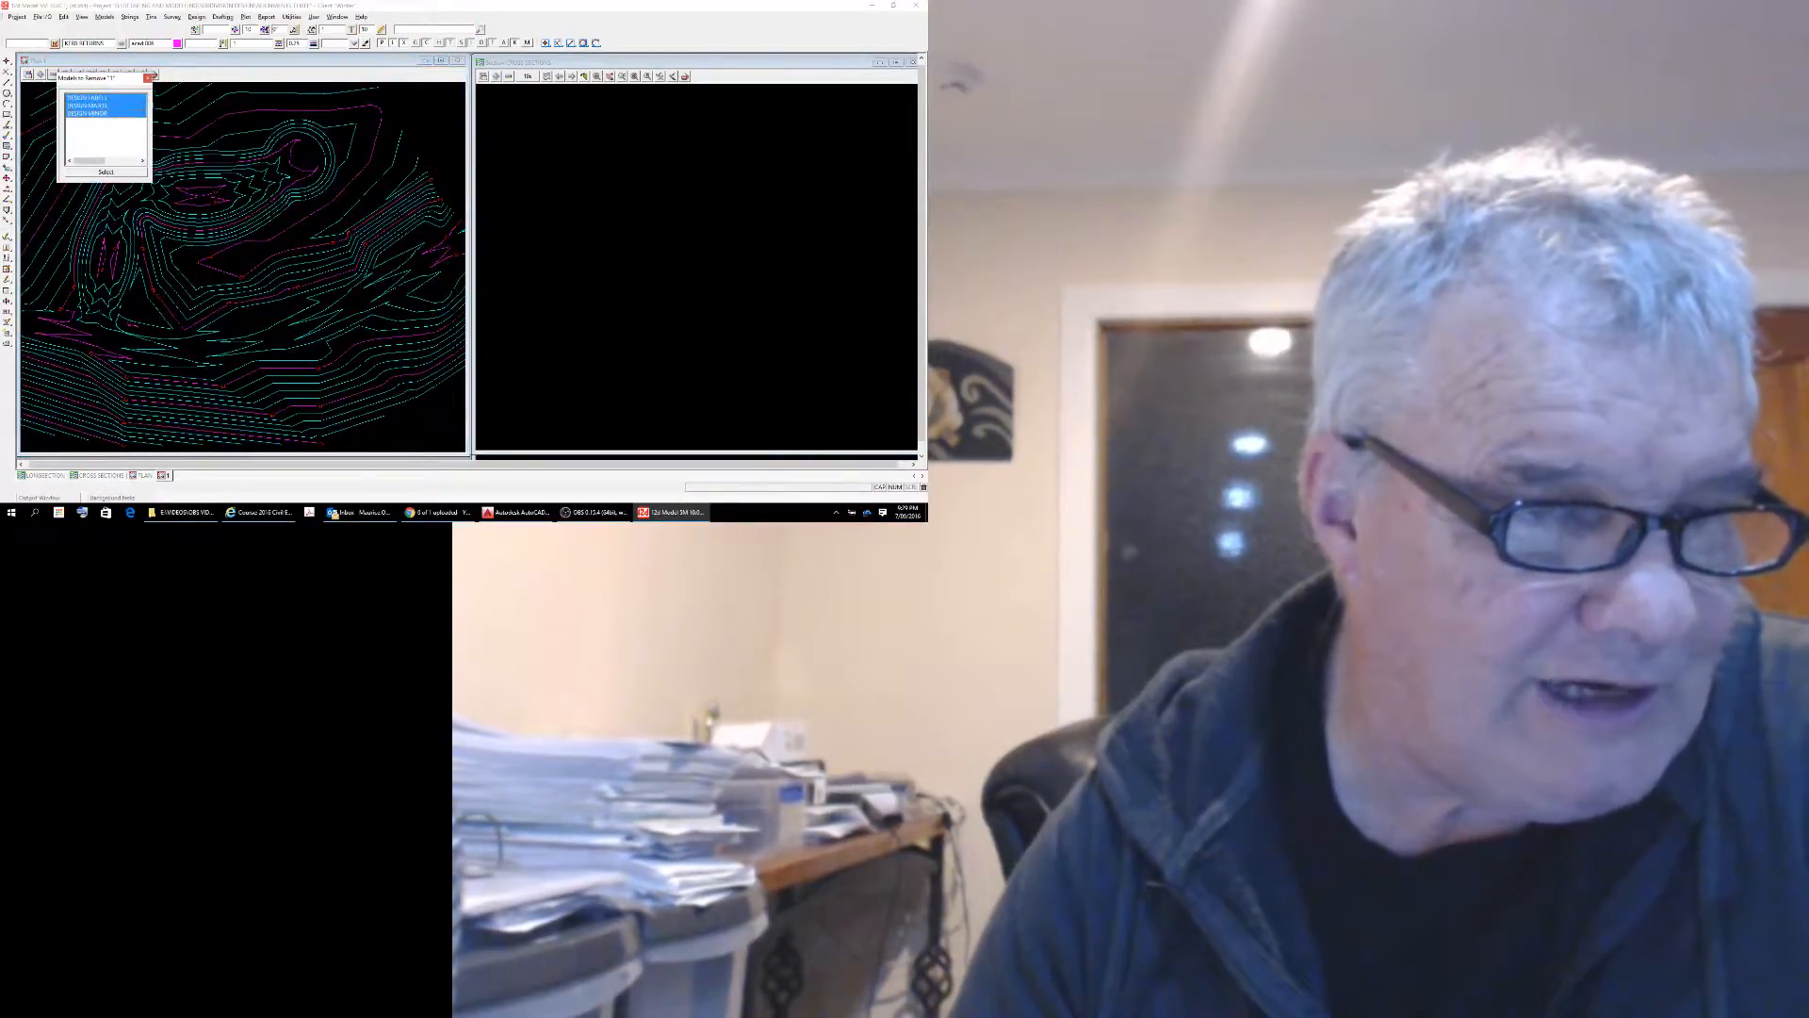
click(106, 172)
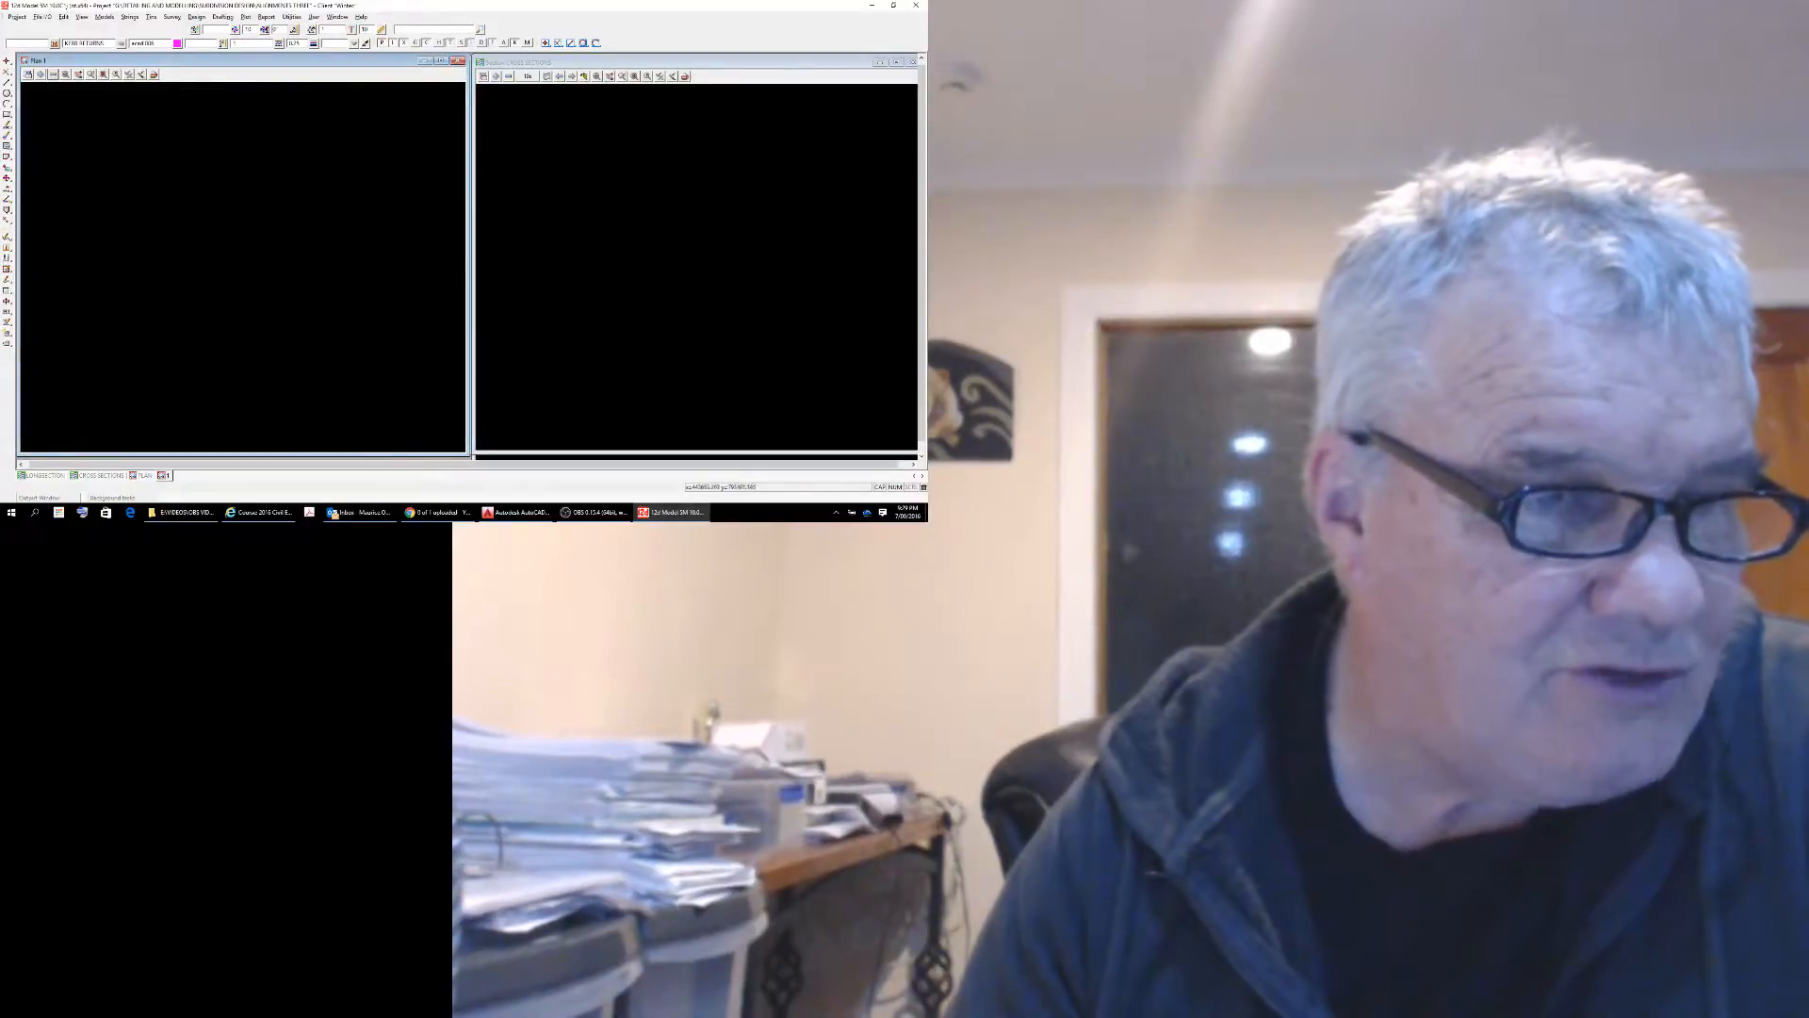
Add the models ROAD 1, ROAD 2 and ROAD 3 to the Plan 1 view.
click(40, 75)
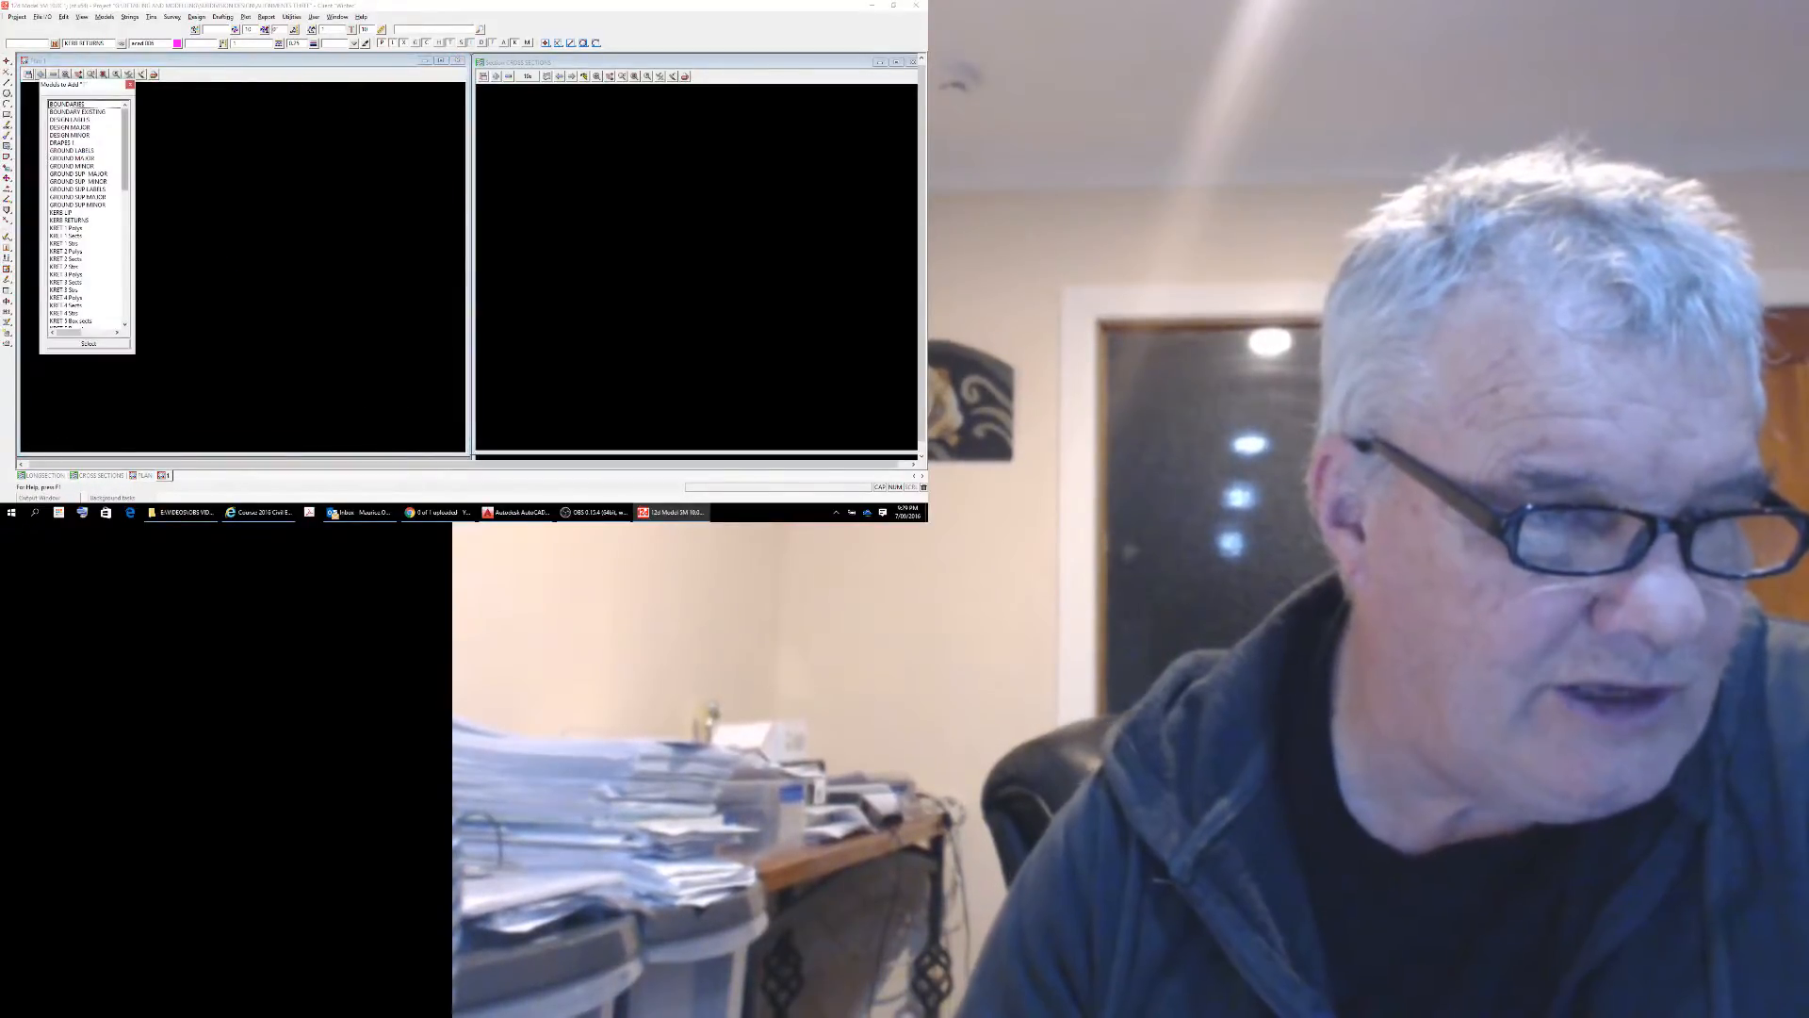
drag(125, 148, 124, 220)
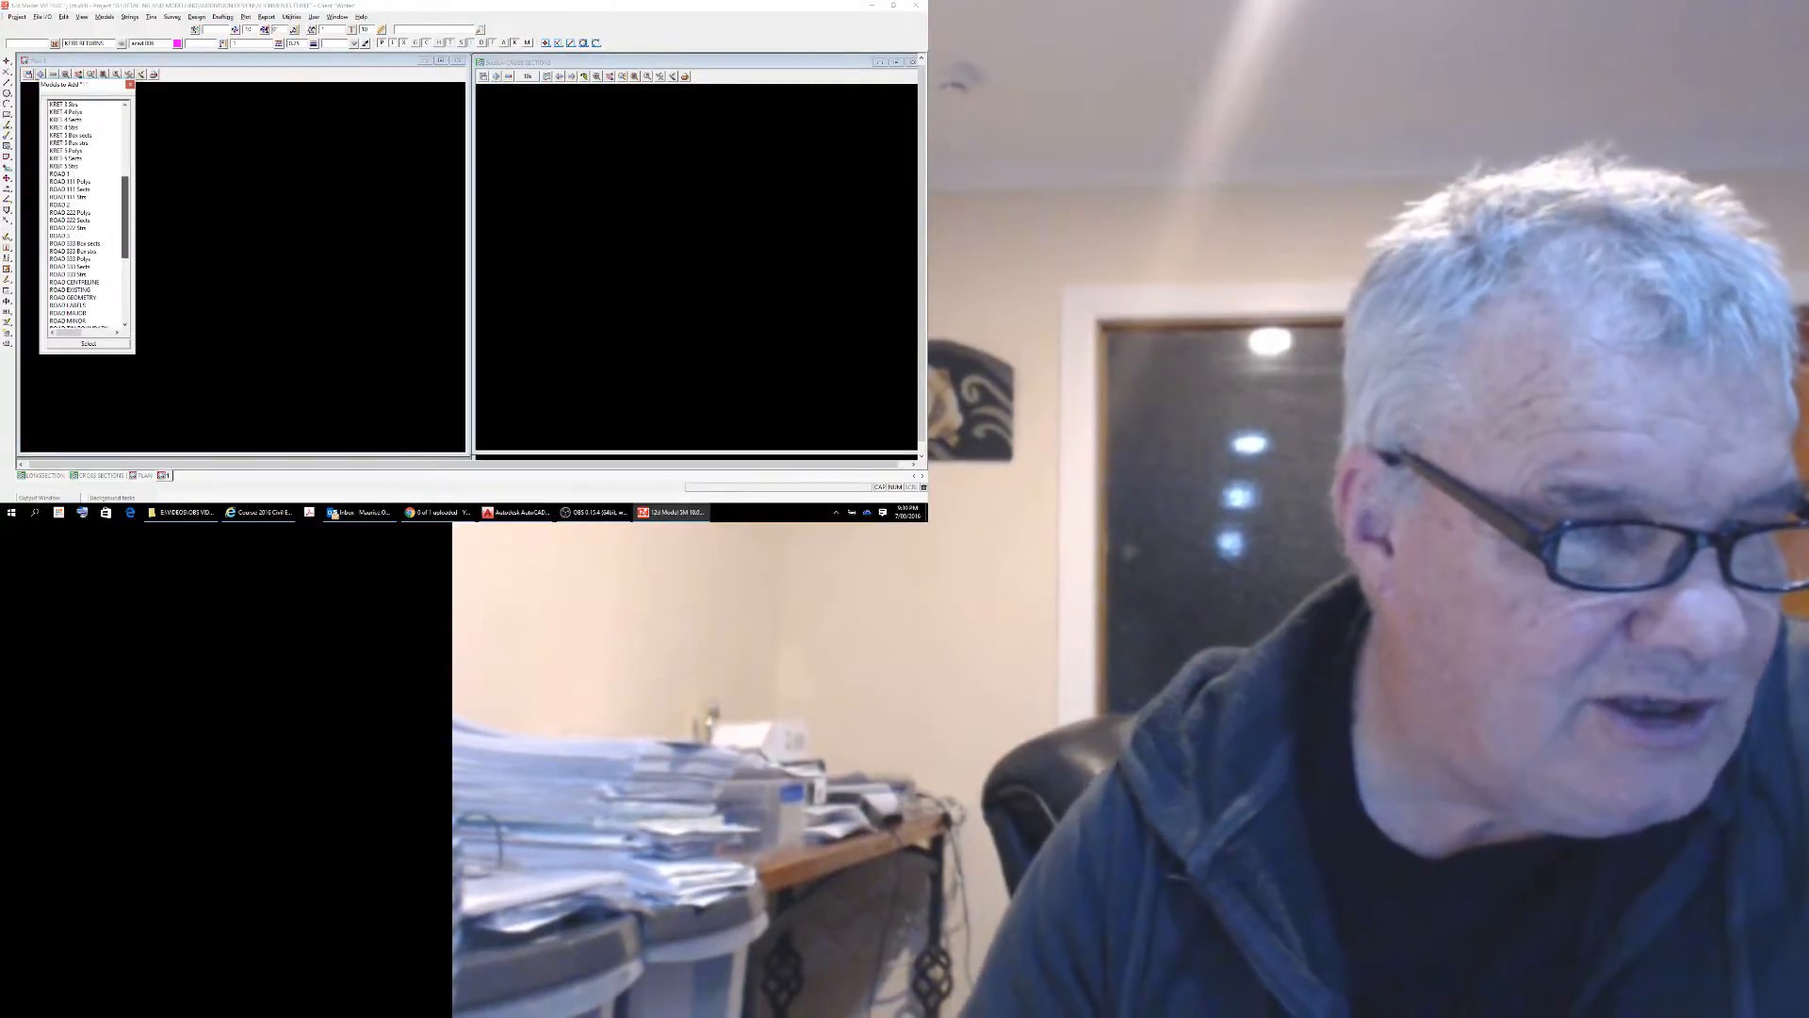
double_click(62, 174)
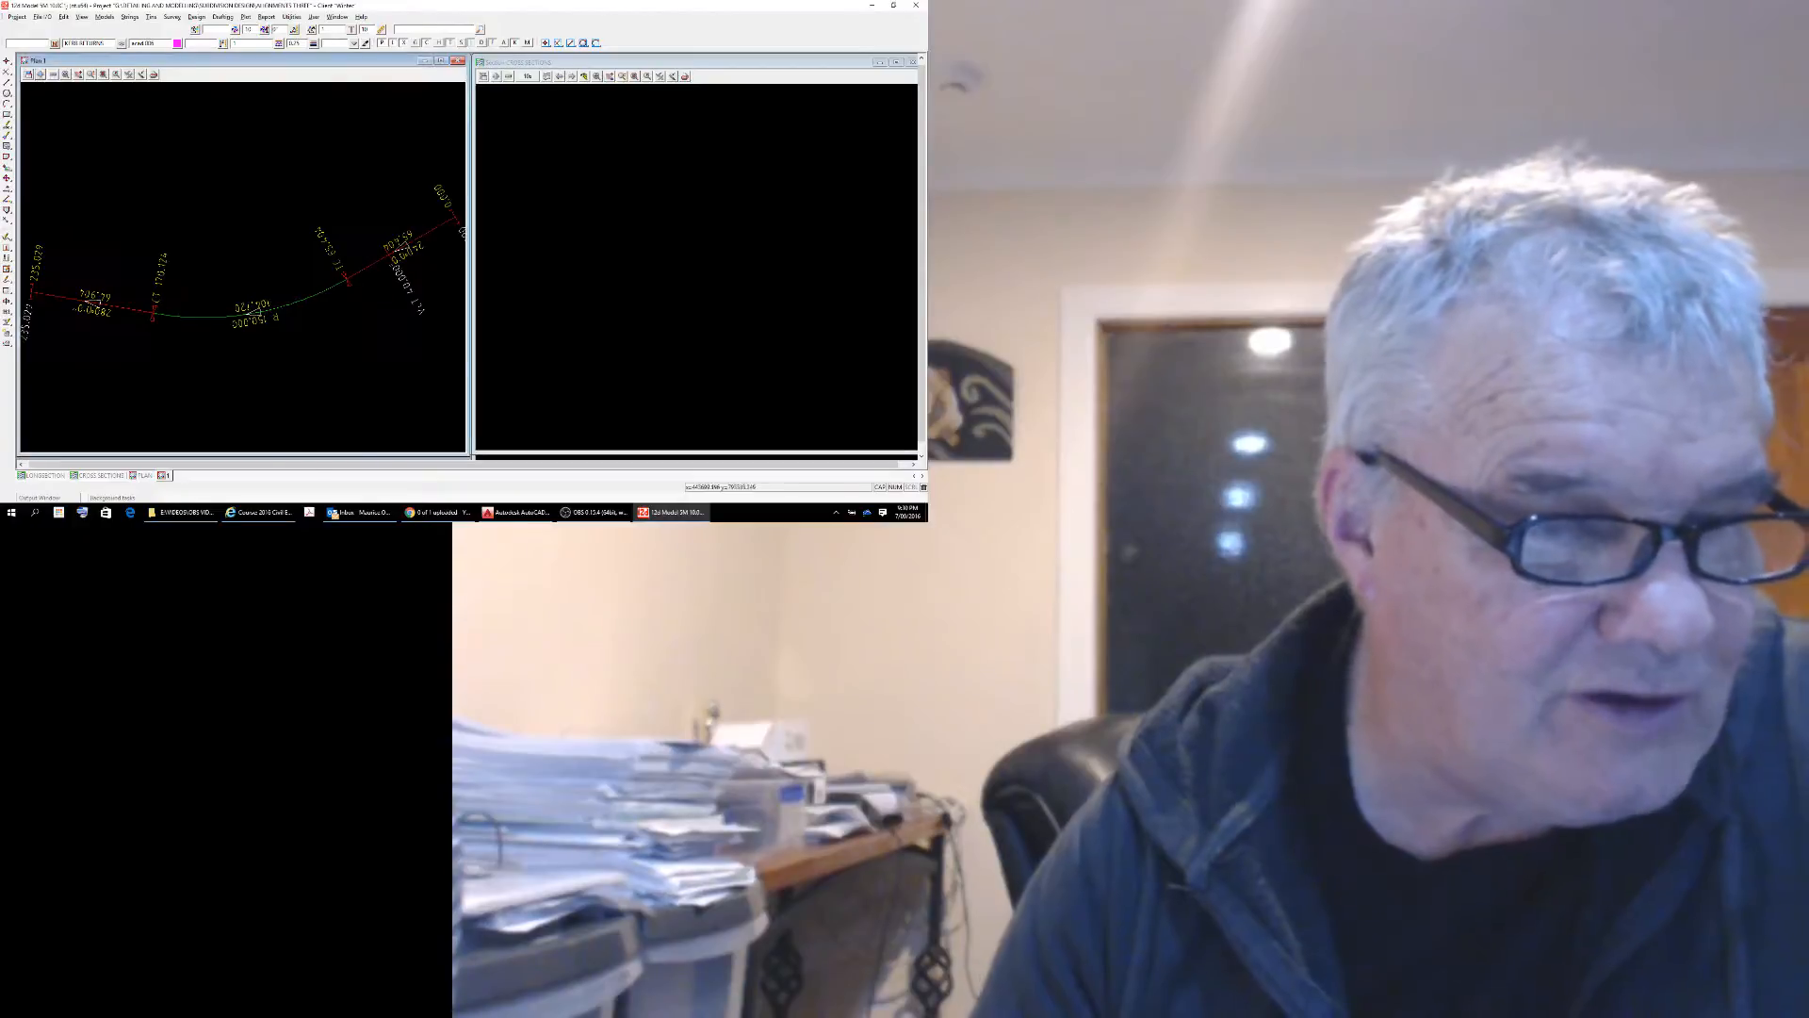
click(40, 74)
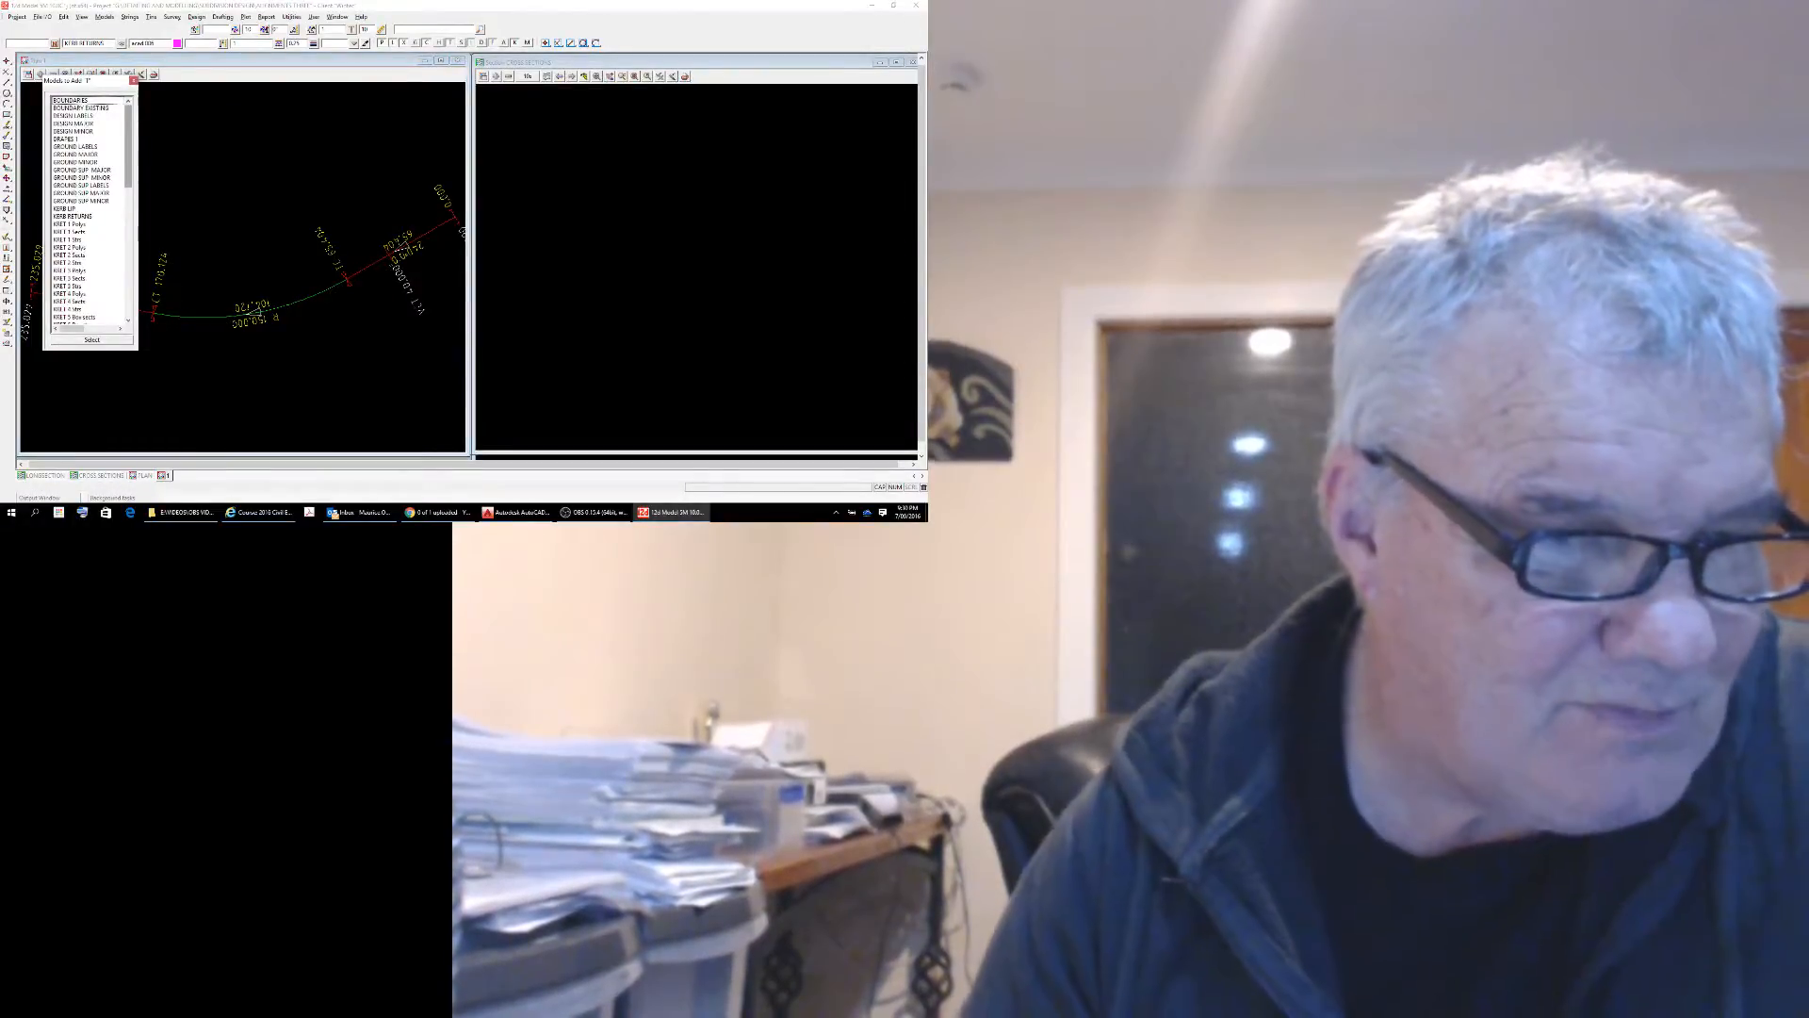
drag(128, 143, 128, 190)
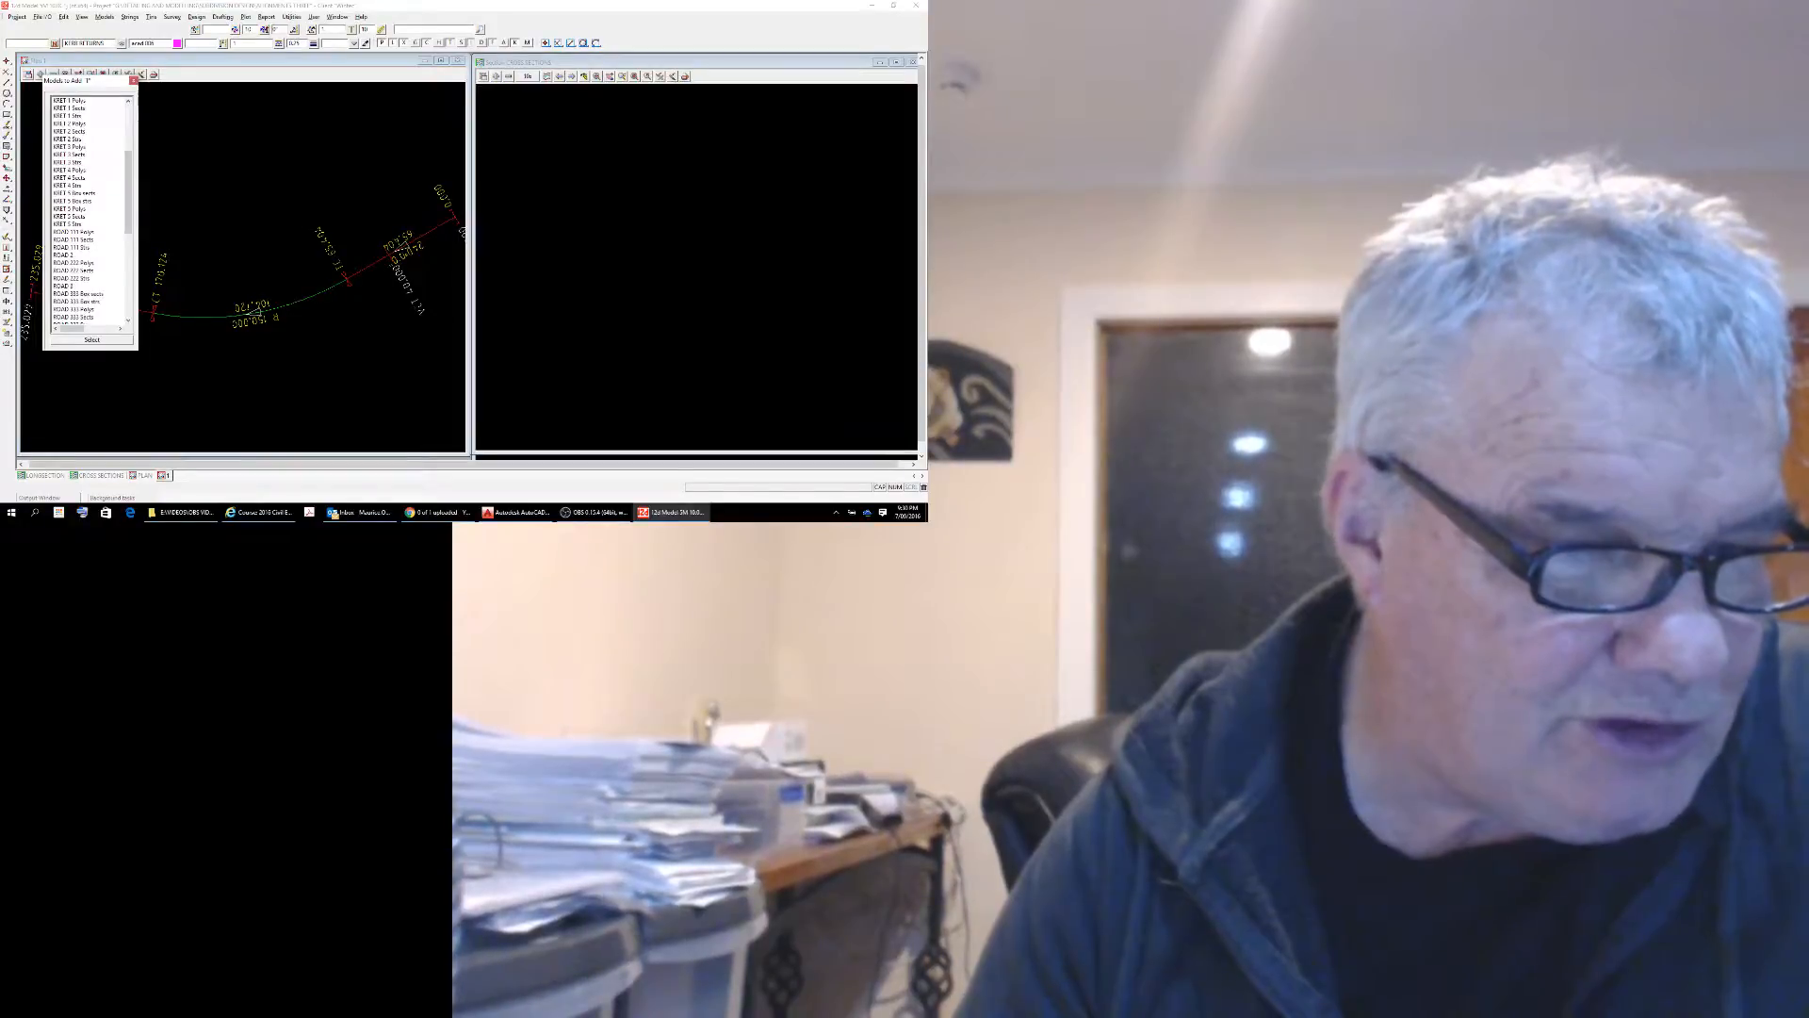
double_click(66, 255)
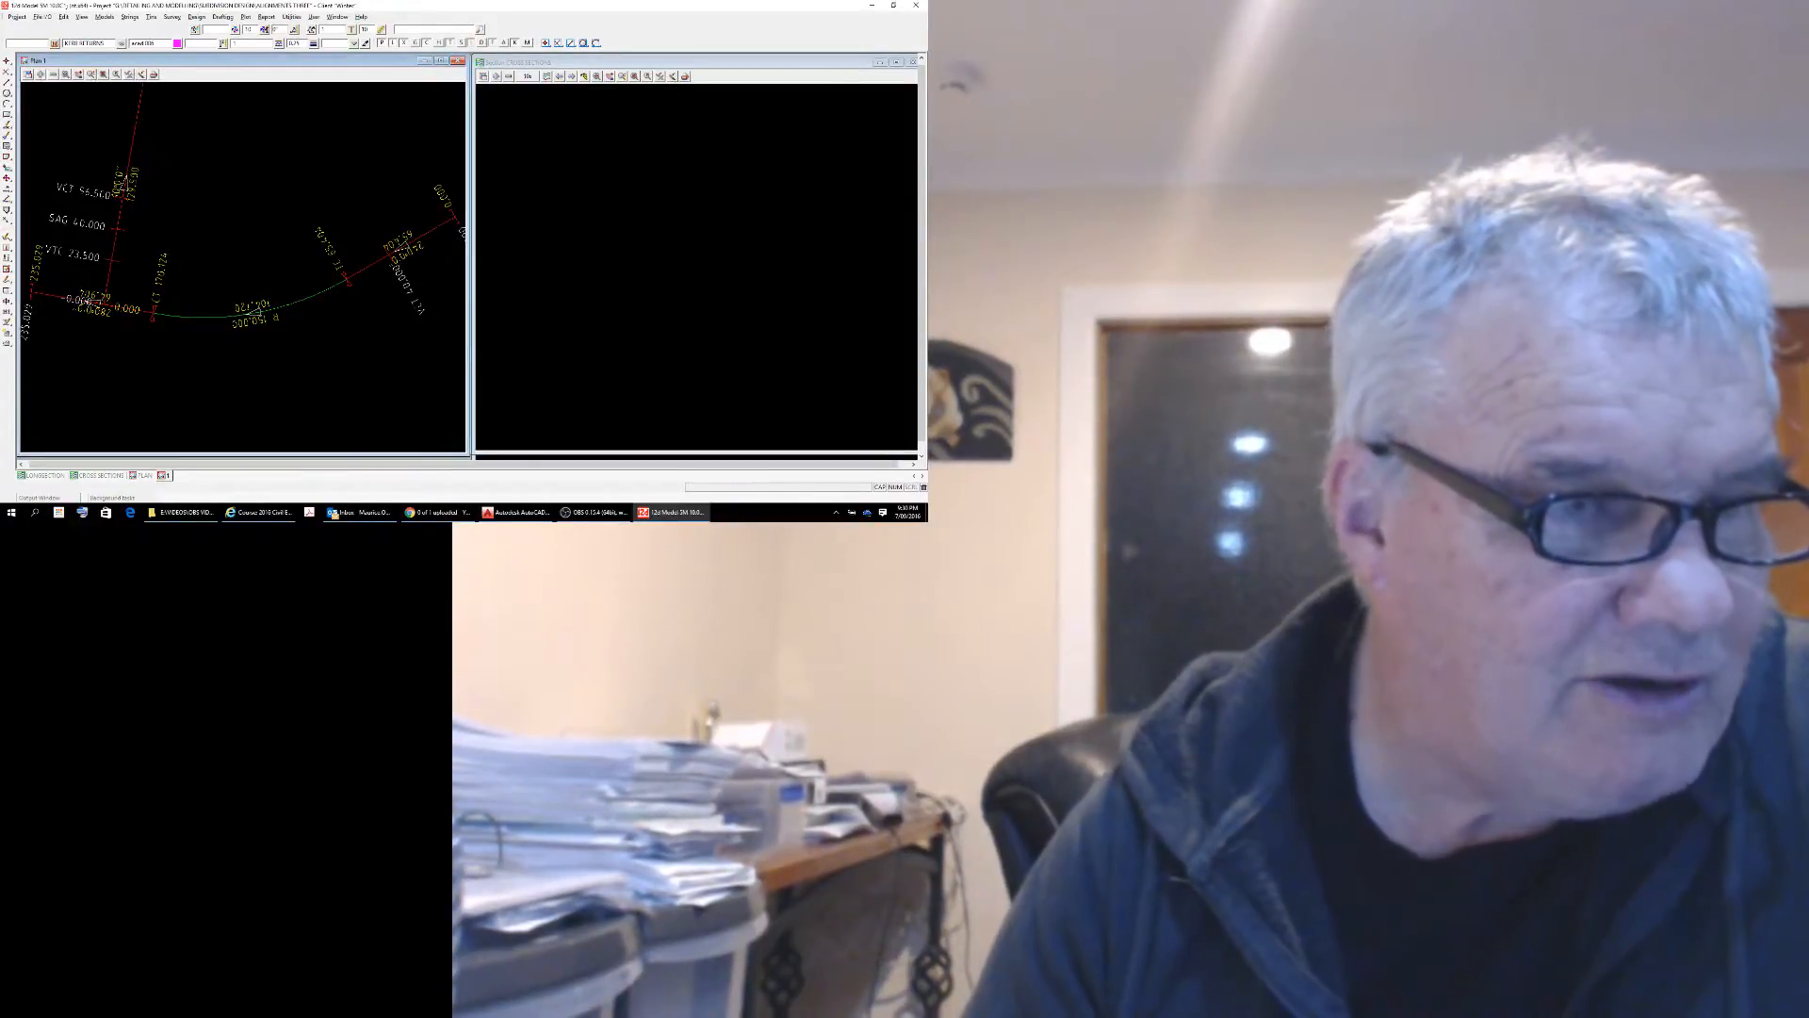
click(41, 73)
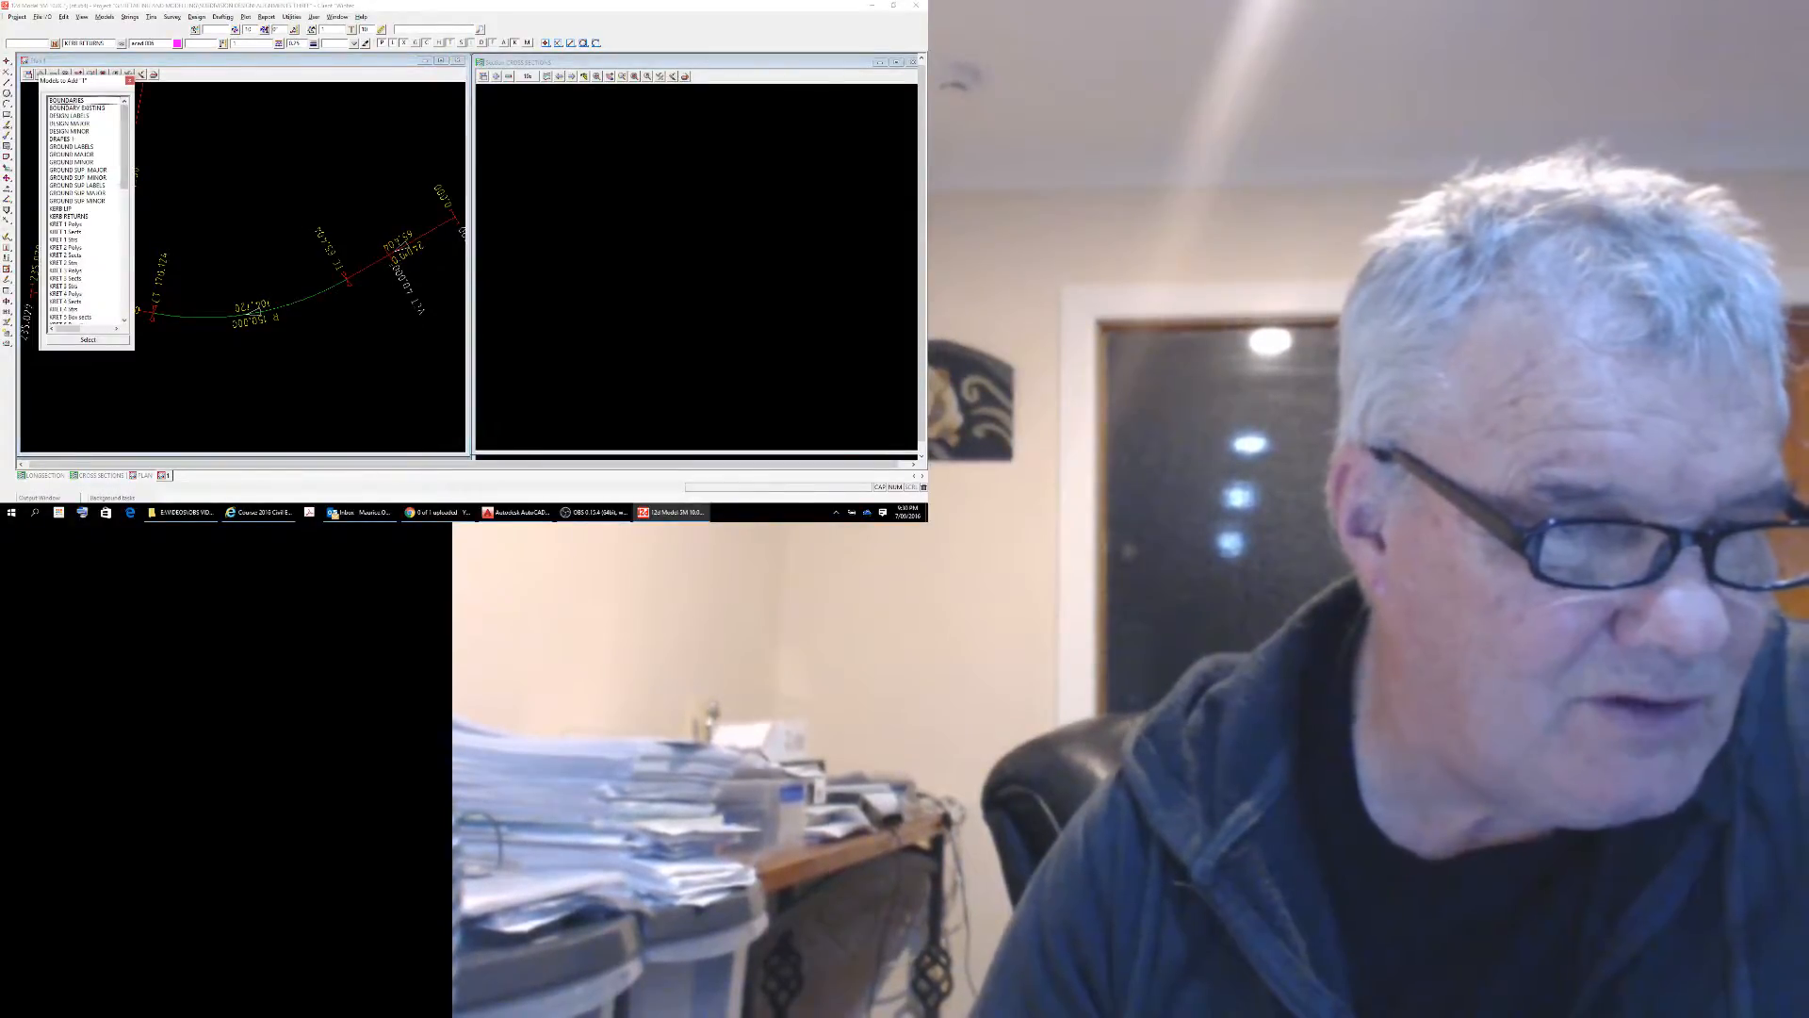
drag(125, 146, 126, 198)
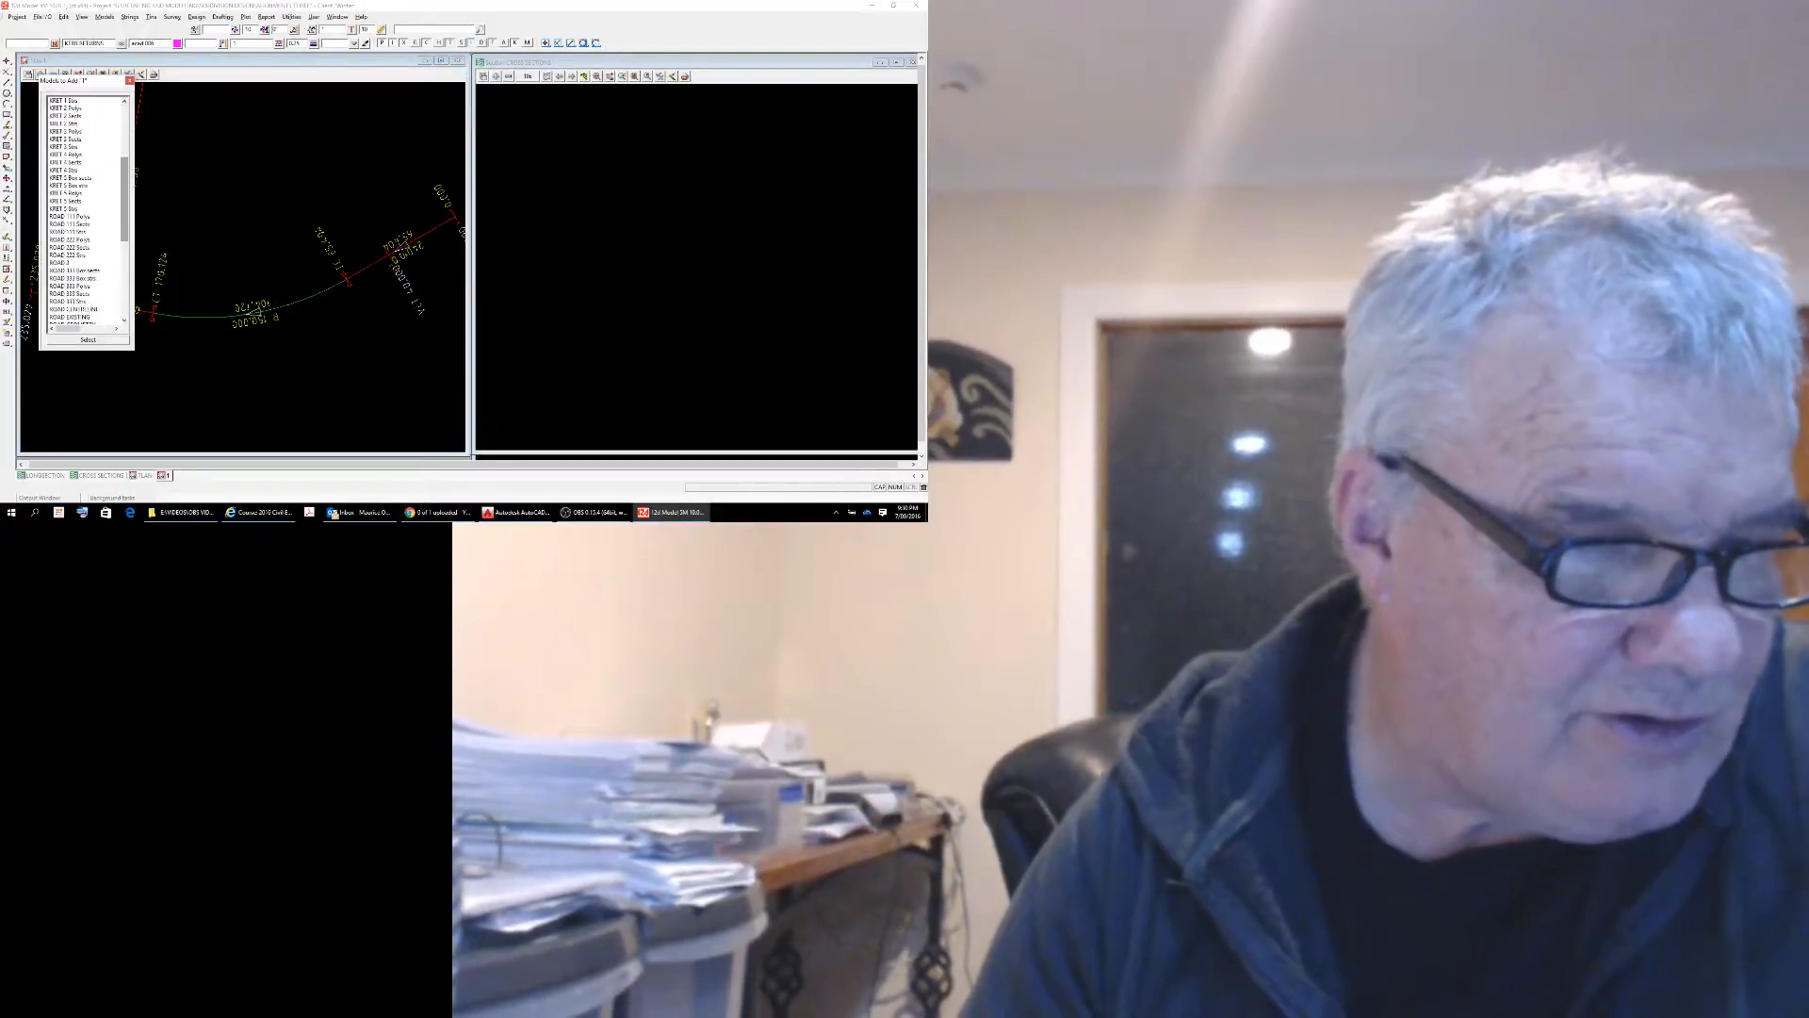
double_click(66, 263)
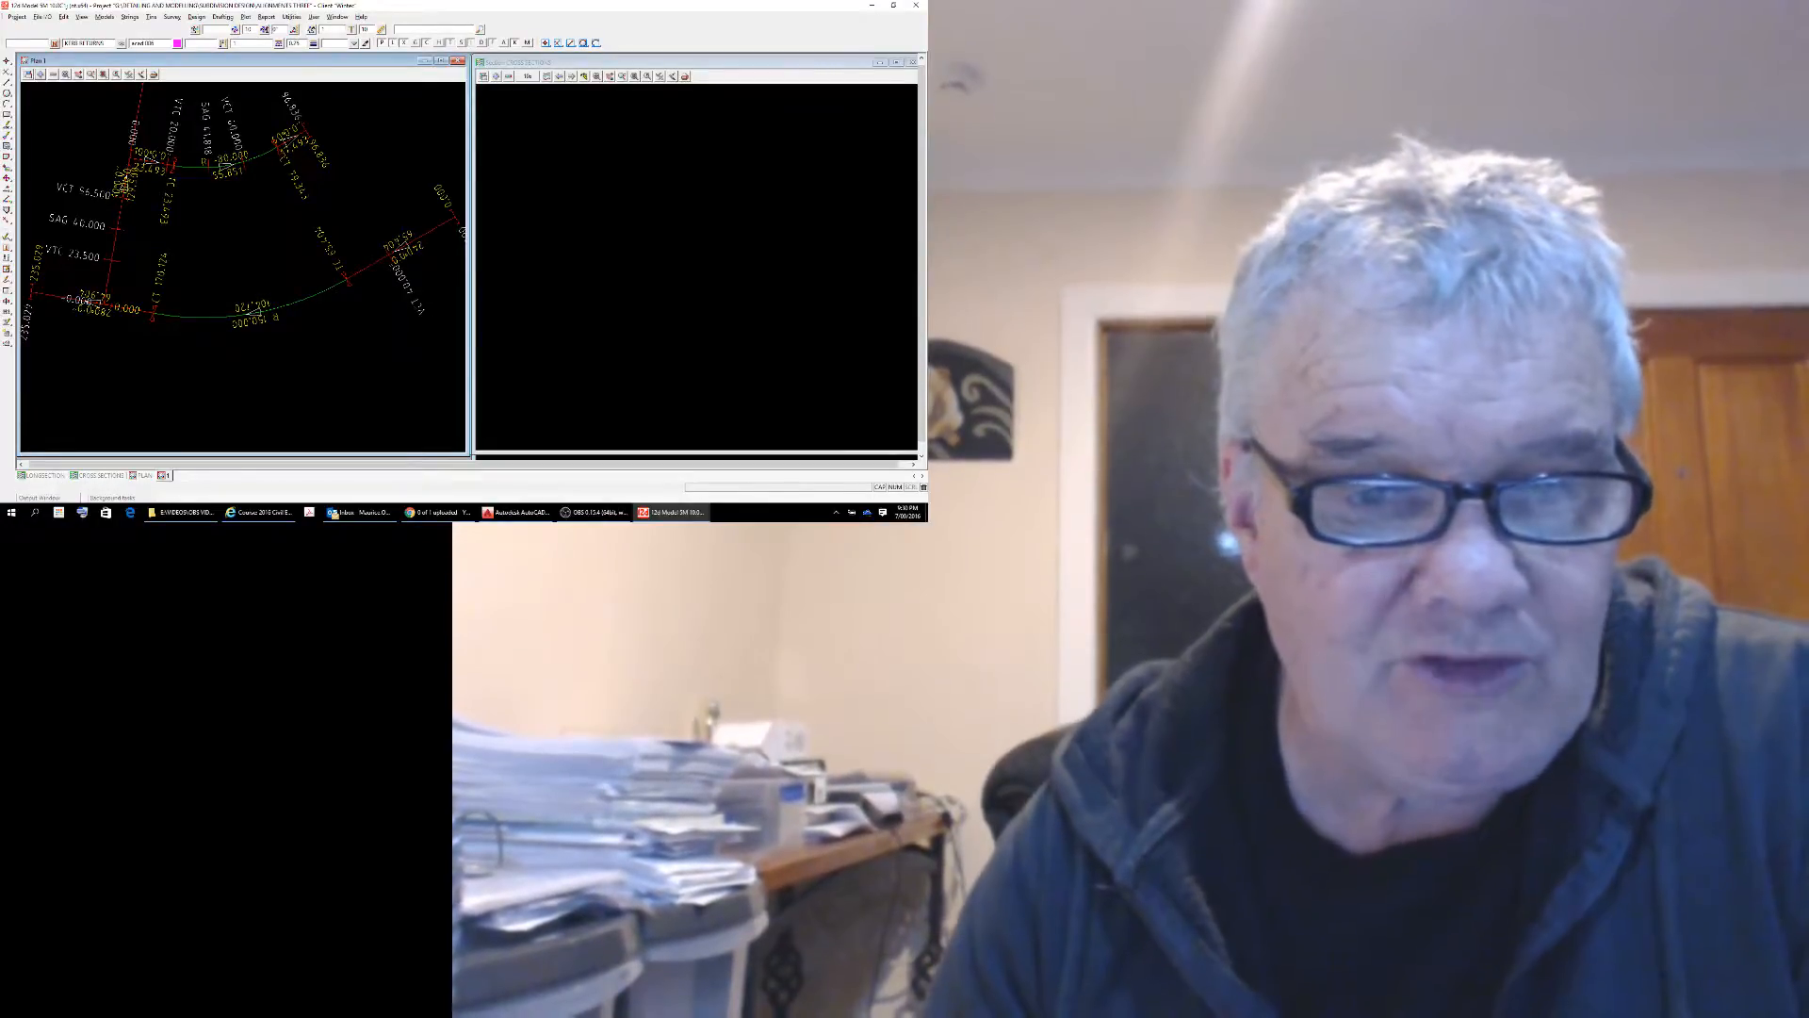
Profile the ROAD 1 alignment from the plan in the CROSS SECTIONS view.
click(546, 76)
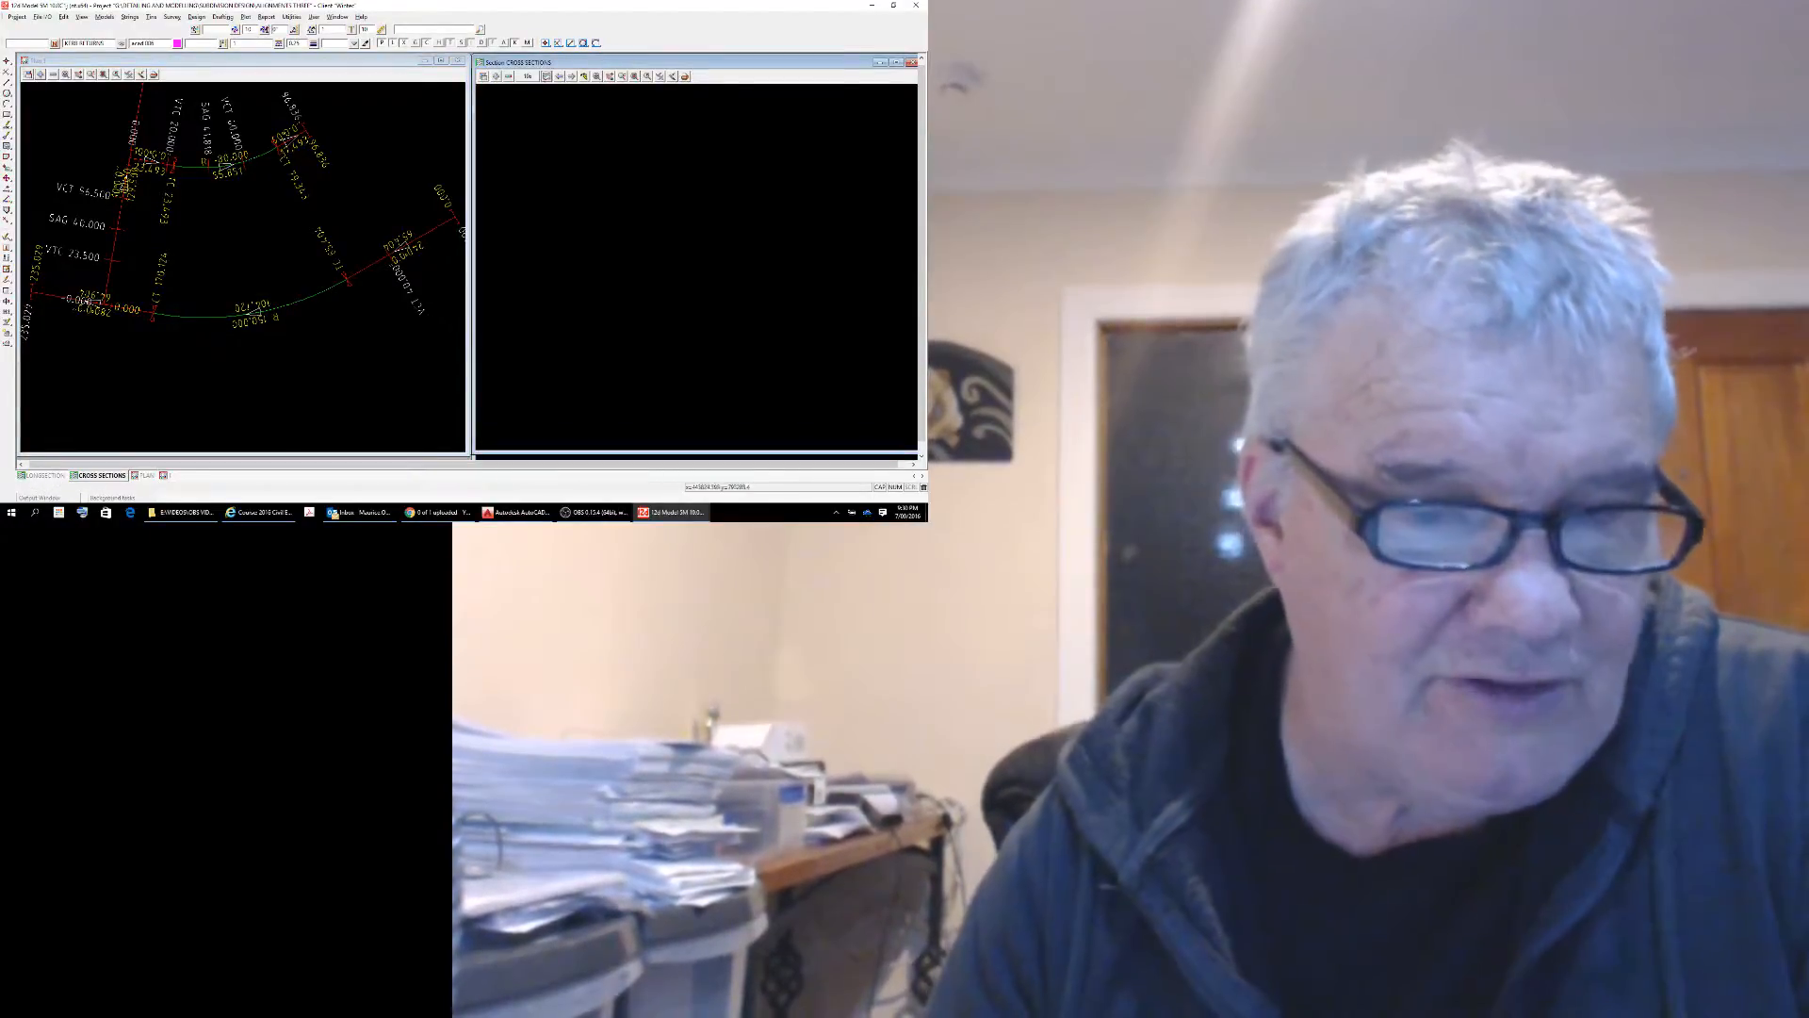
click(247, 283)
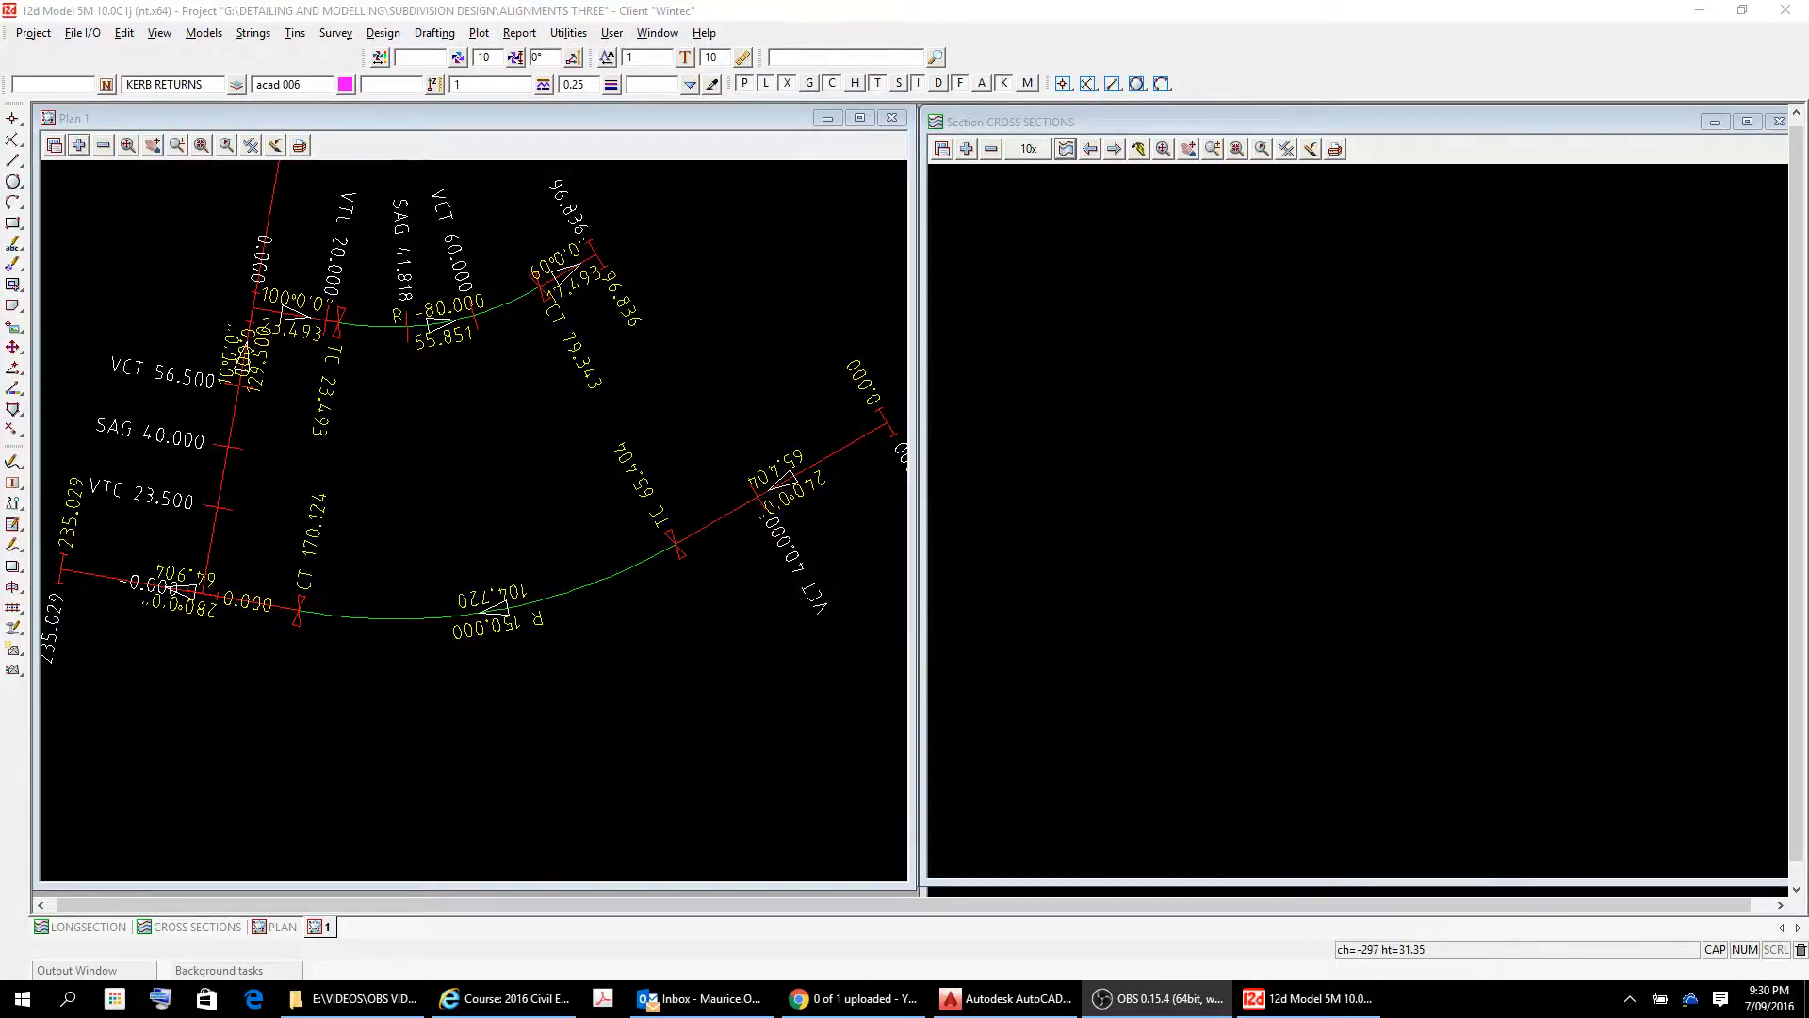
click(1066, 149)
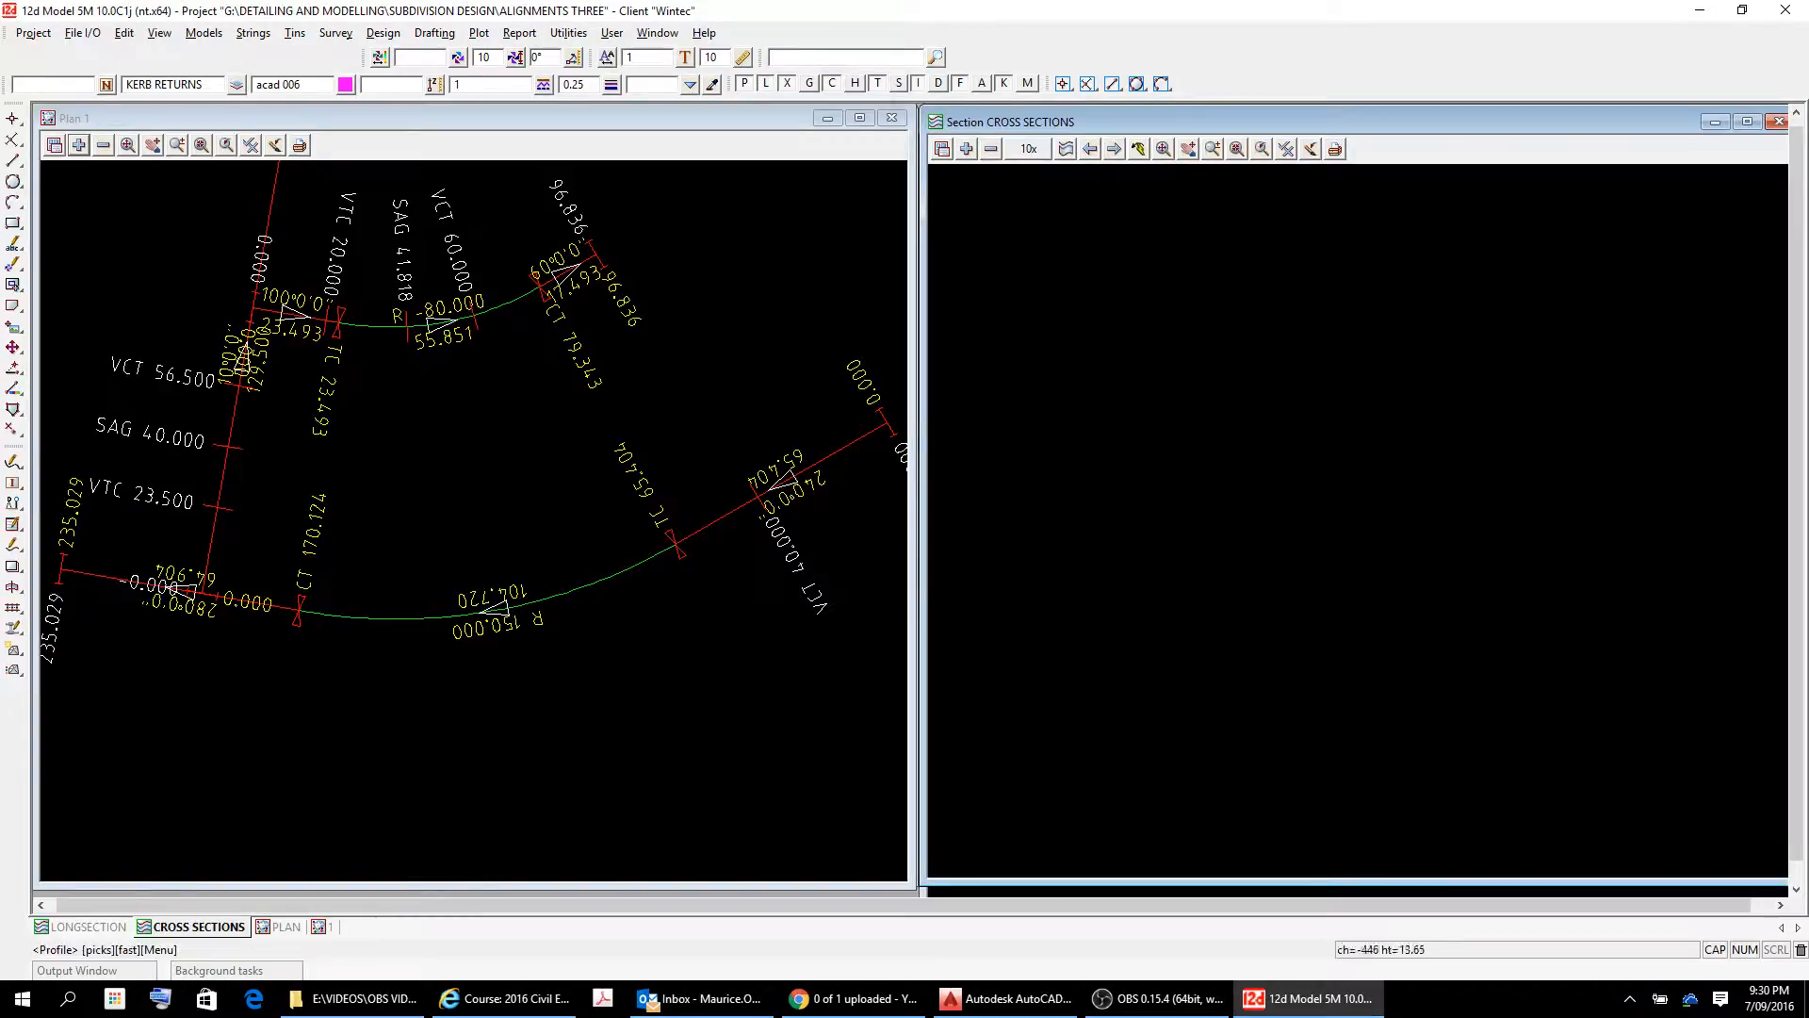
click(835, 452)
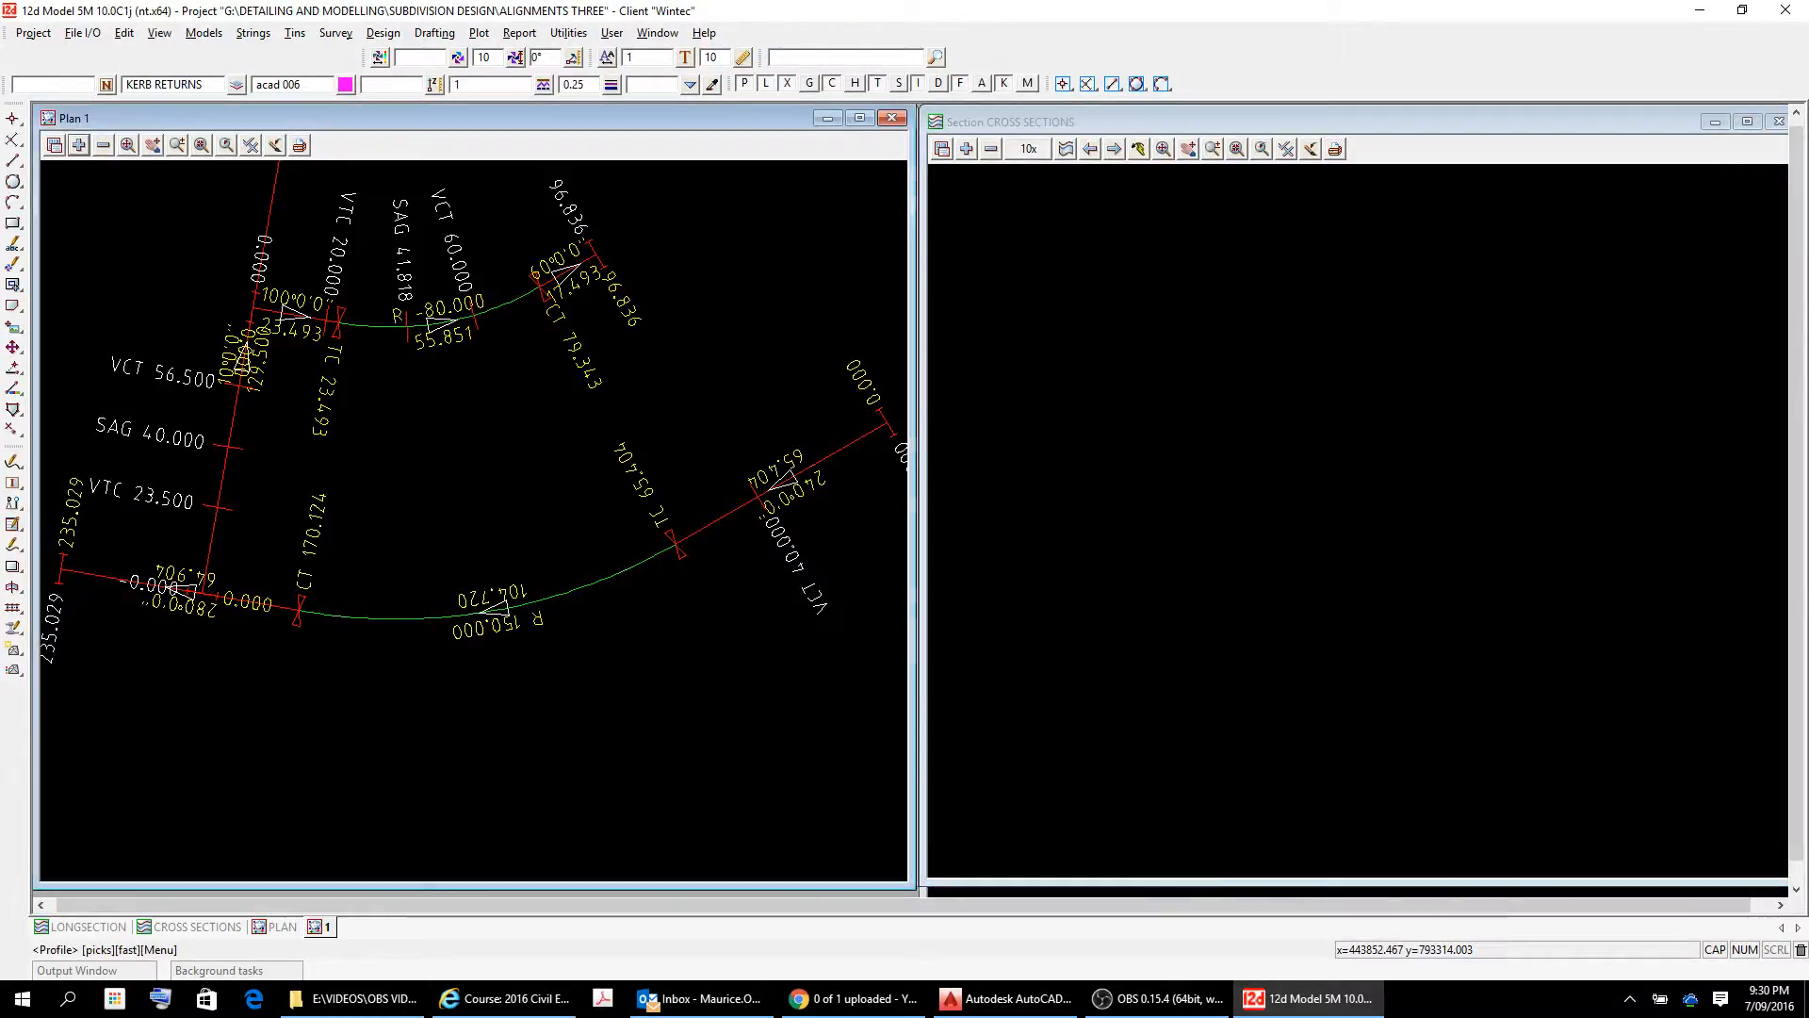
right_click(860, 444)
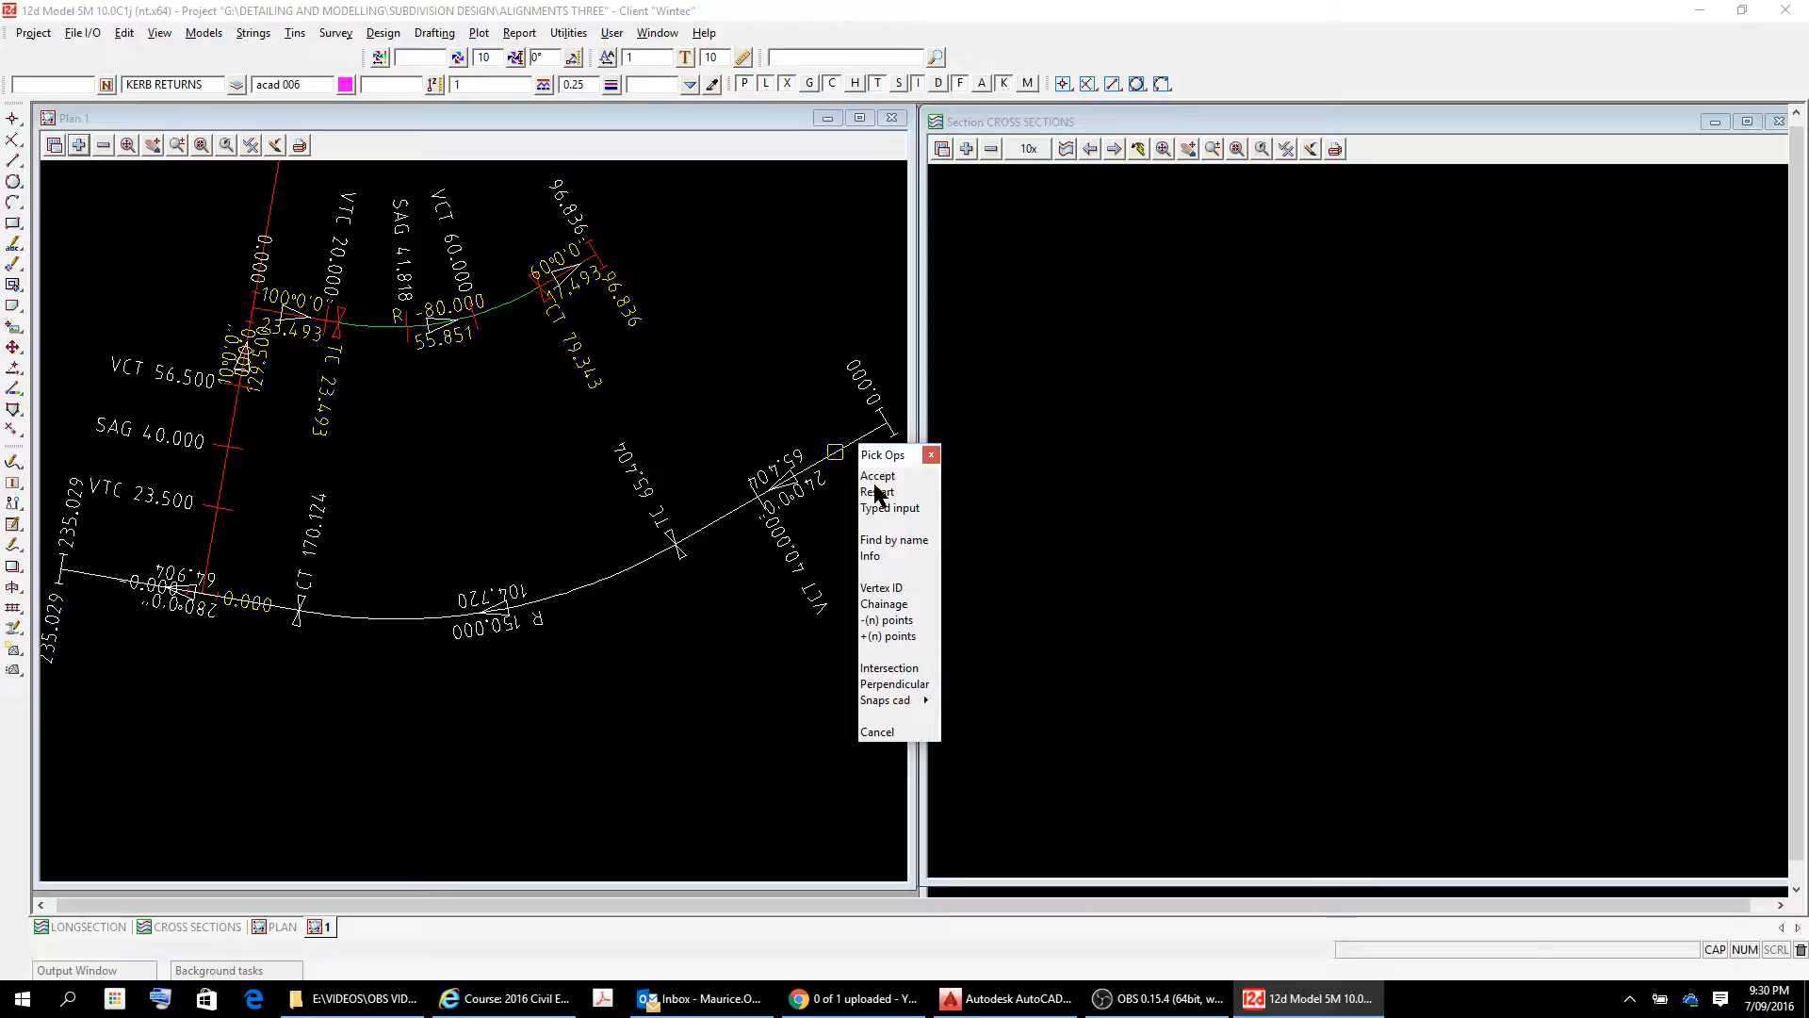
click(877, 477)
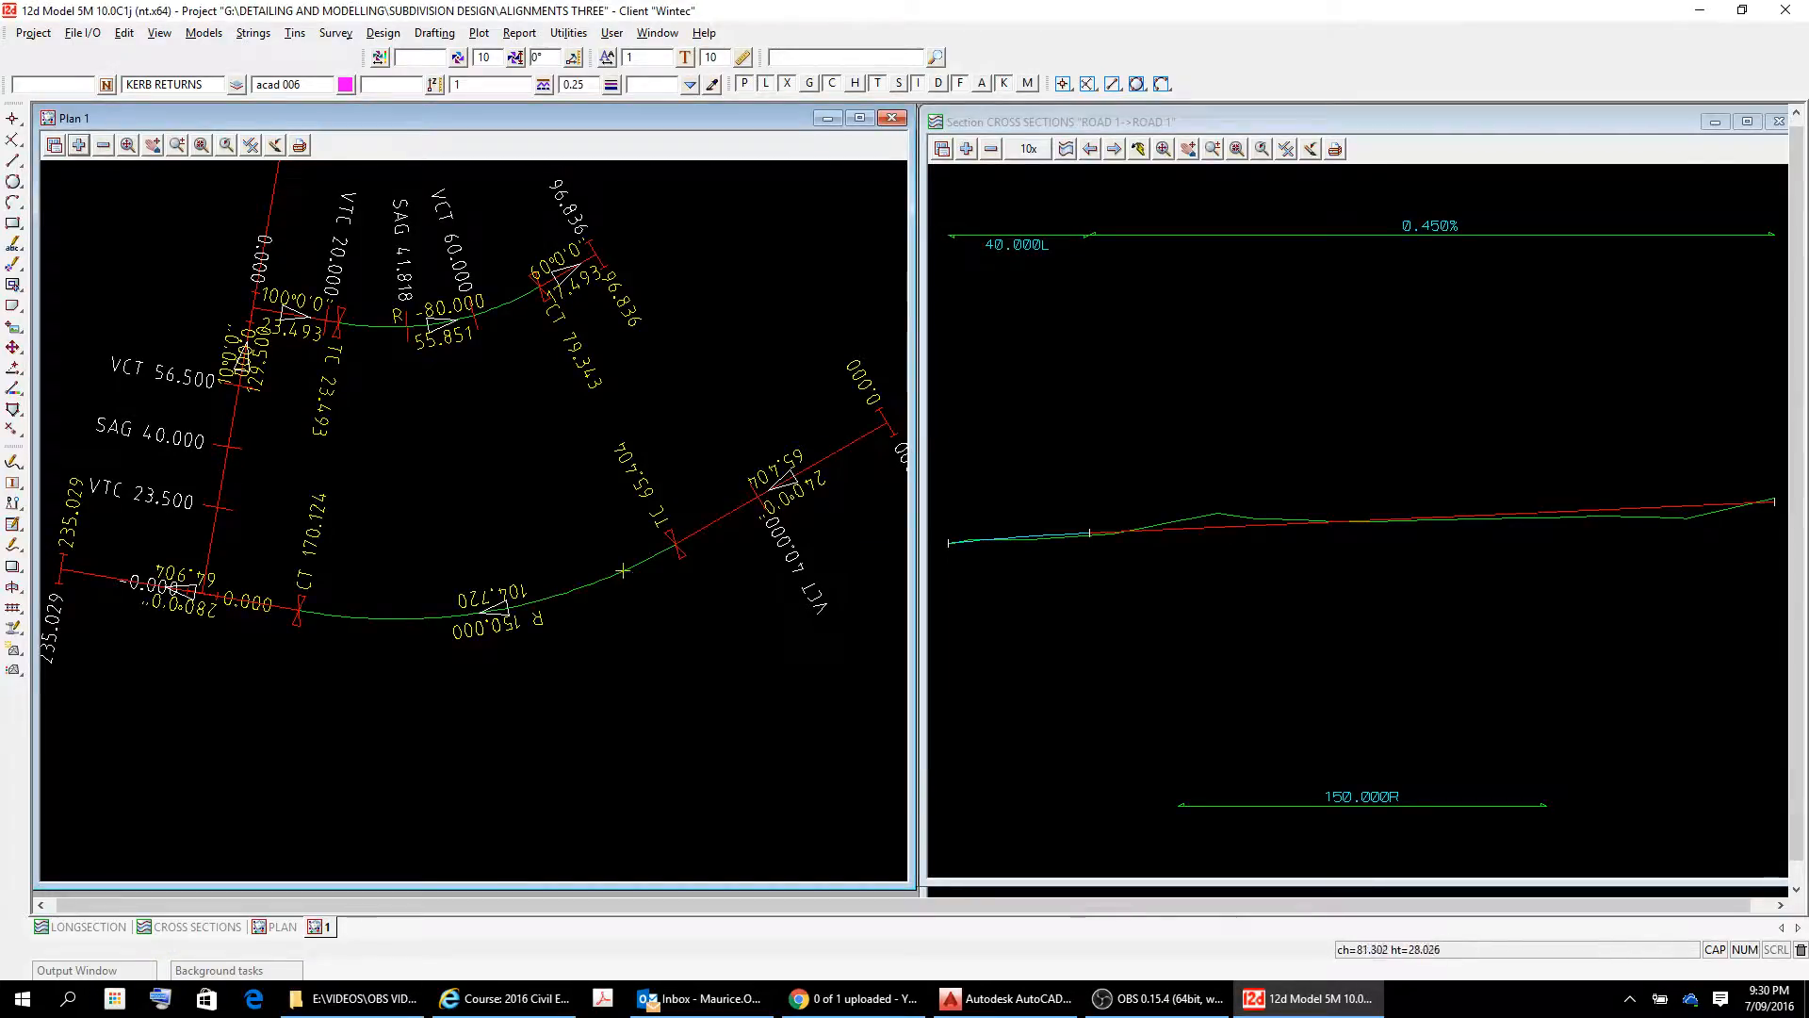
scroll(1147, 559, up, 4)
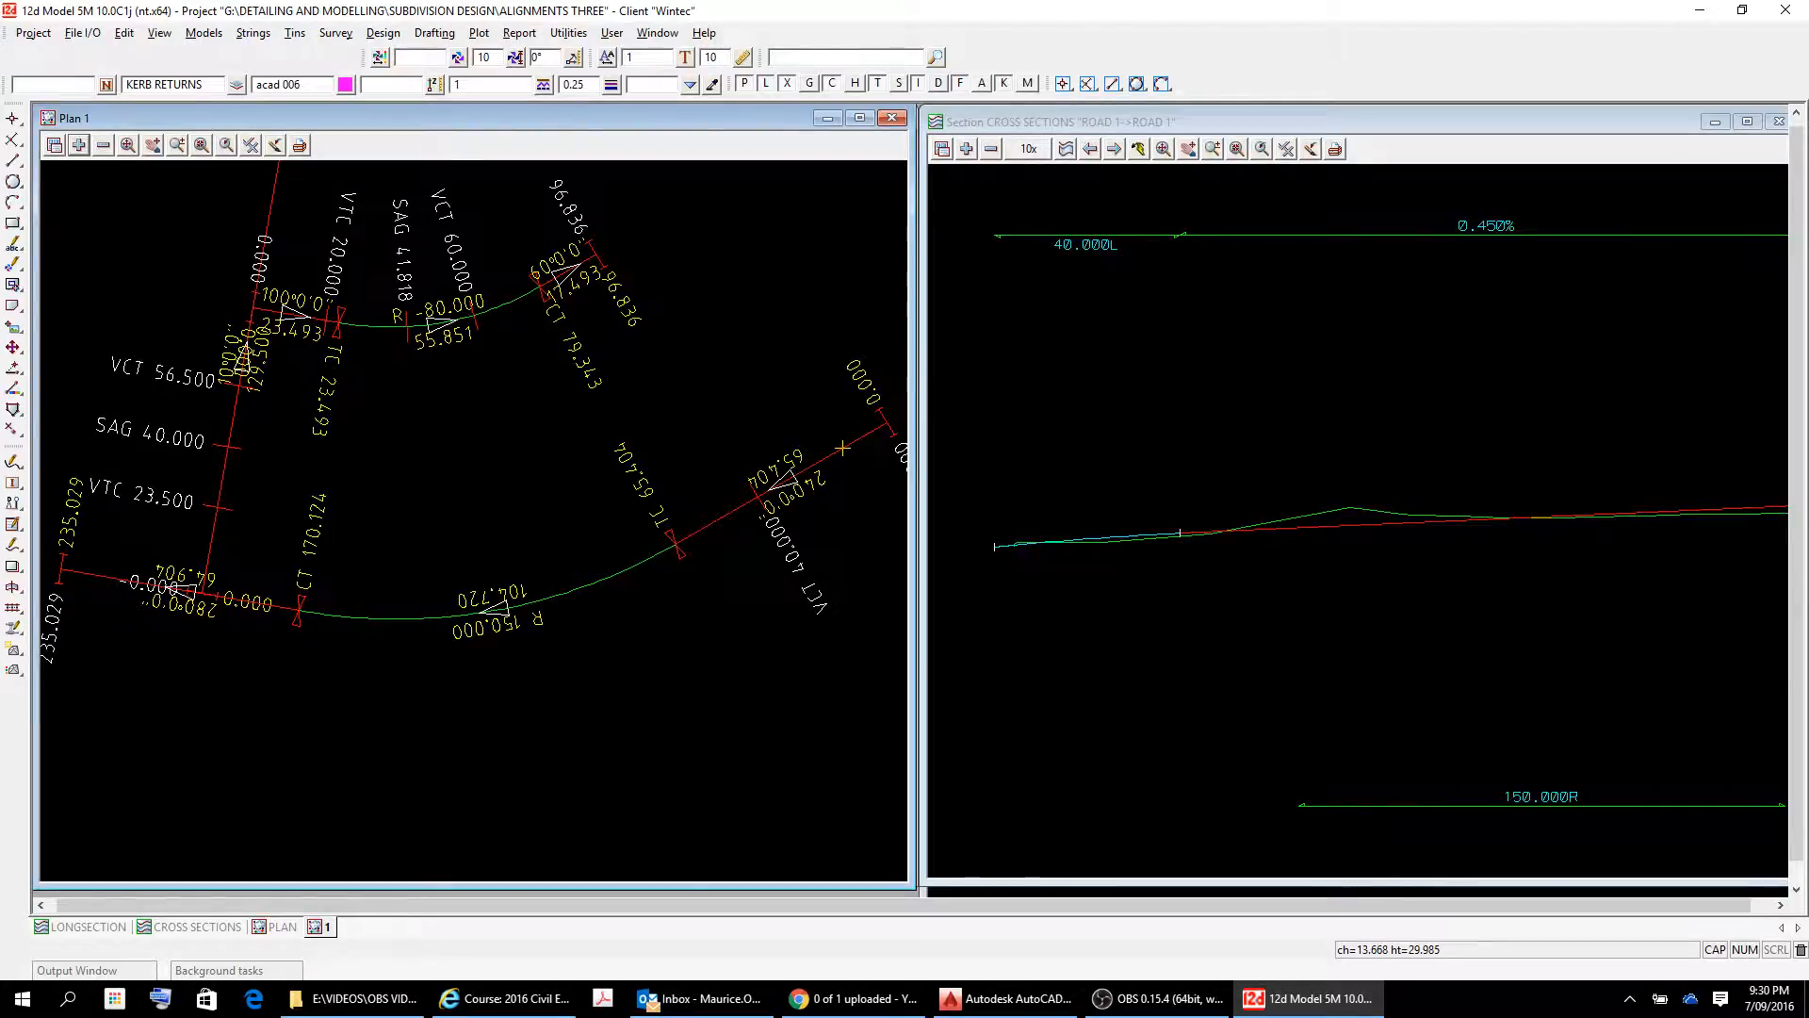
scroll(1073, 552, up, 6)
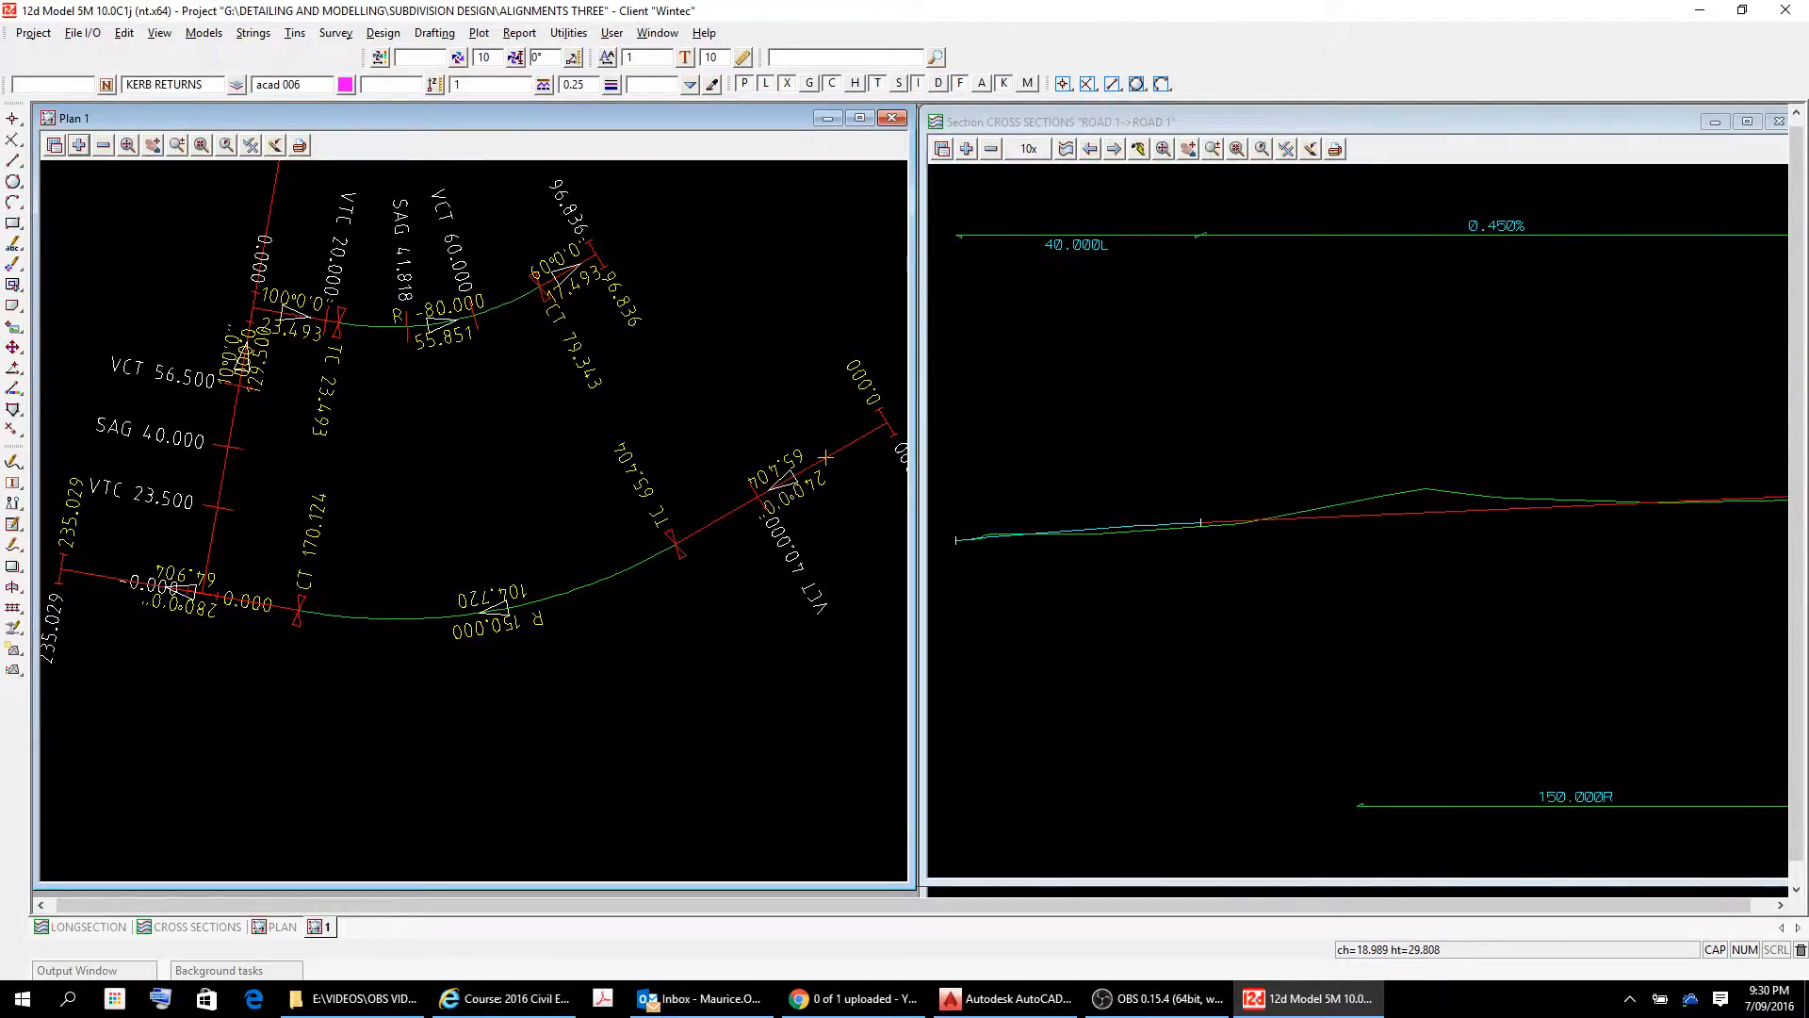
scroll(1073, 552, down, 6)
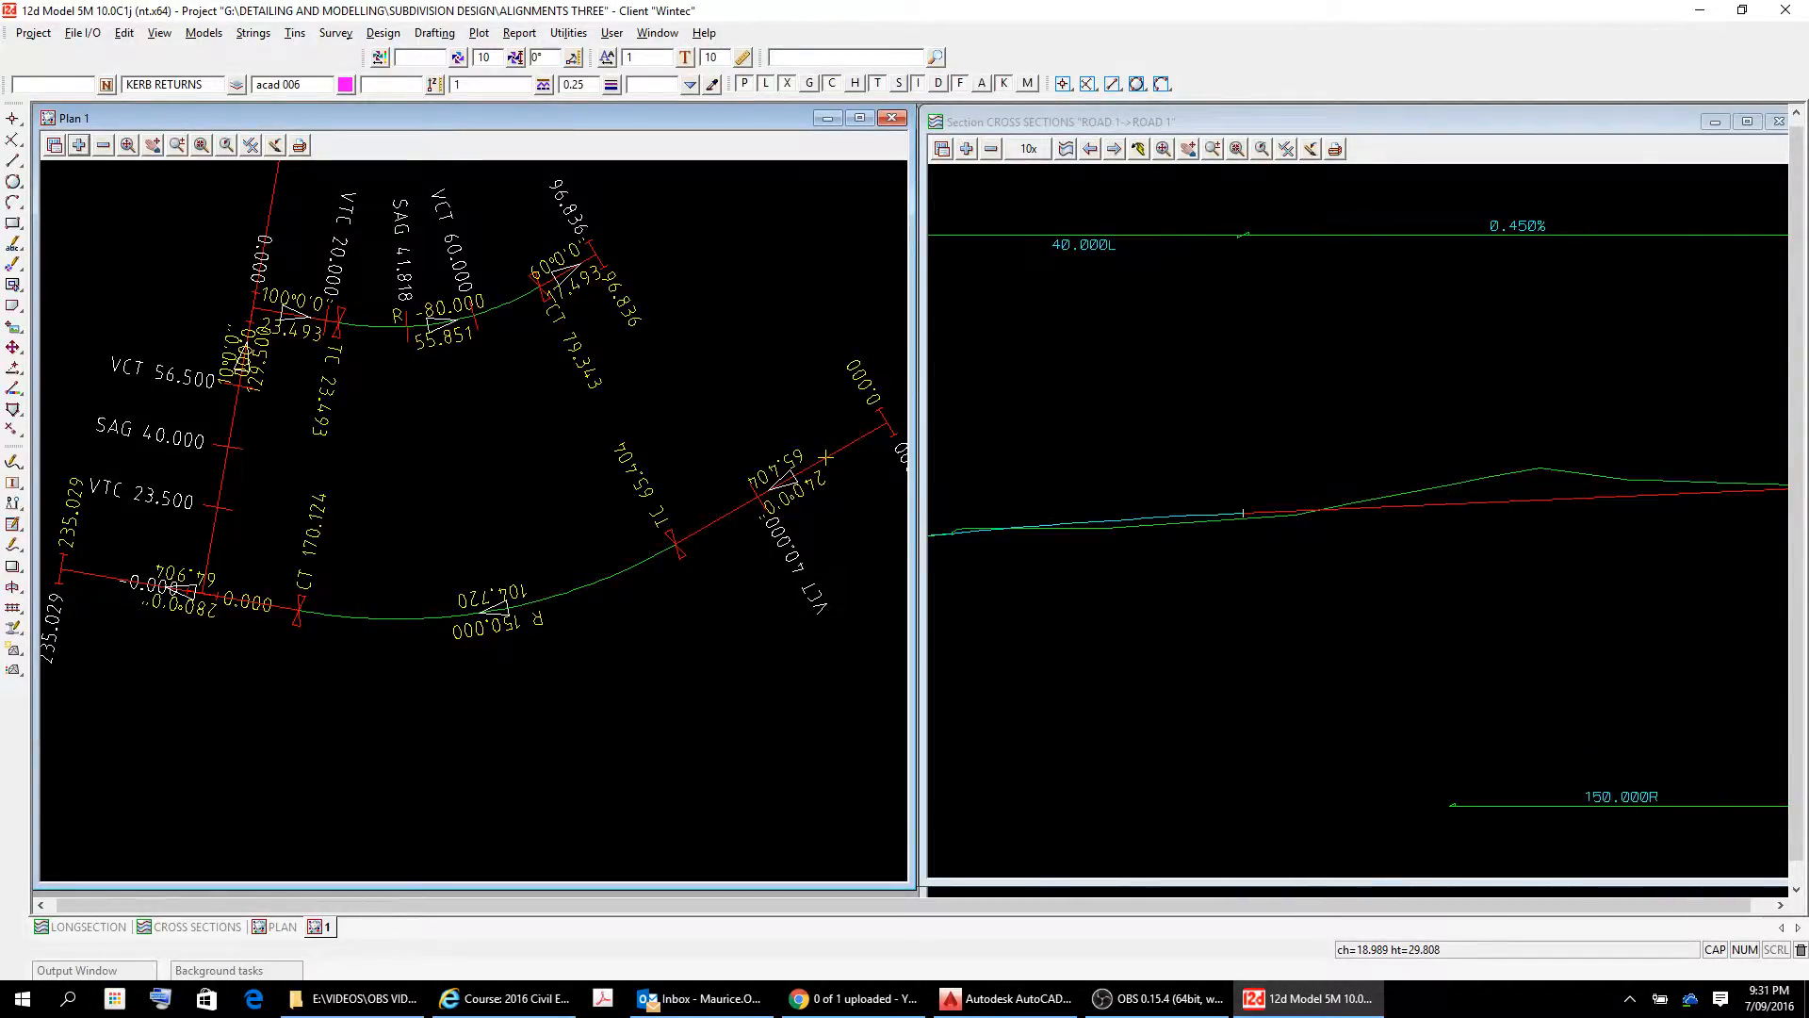
scroll(1074, 552, up, 1)
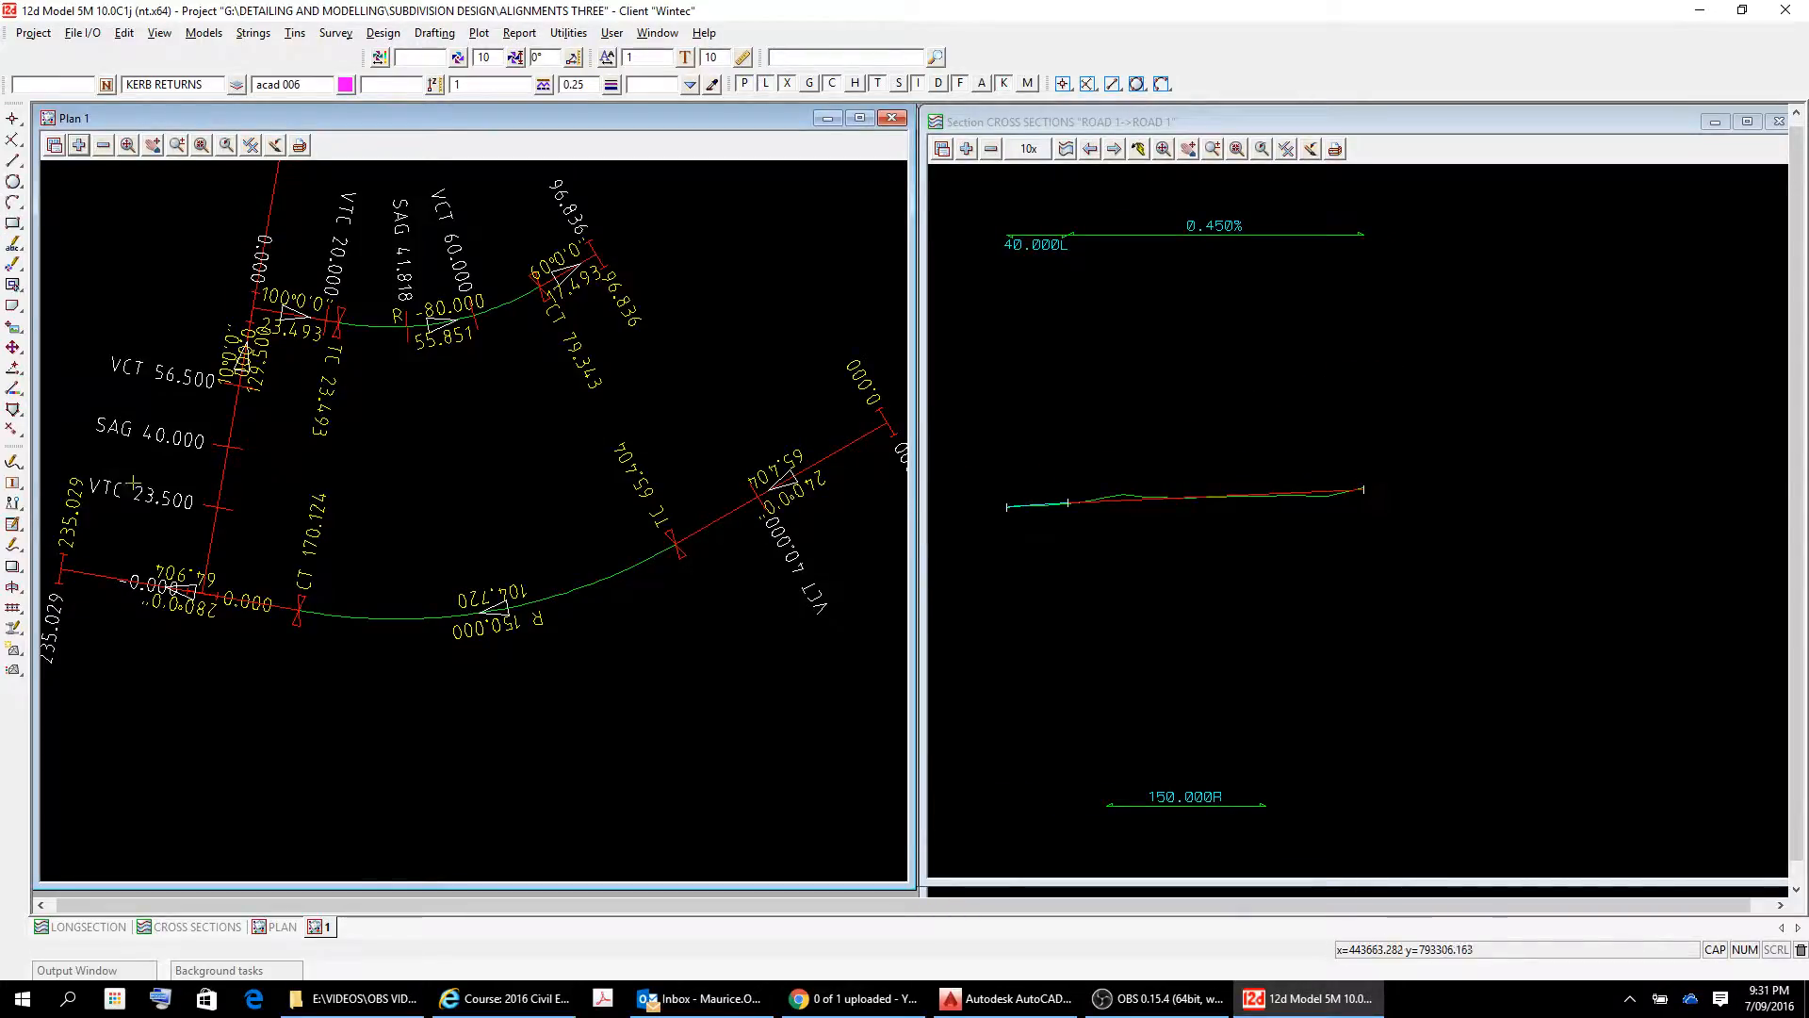
Start editing the ROAD 1 super alignment and bring up its Vertical IP Properties table.
click(13, 546)
click(44, 551)
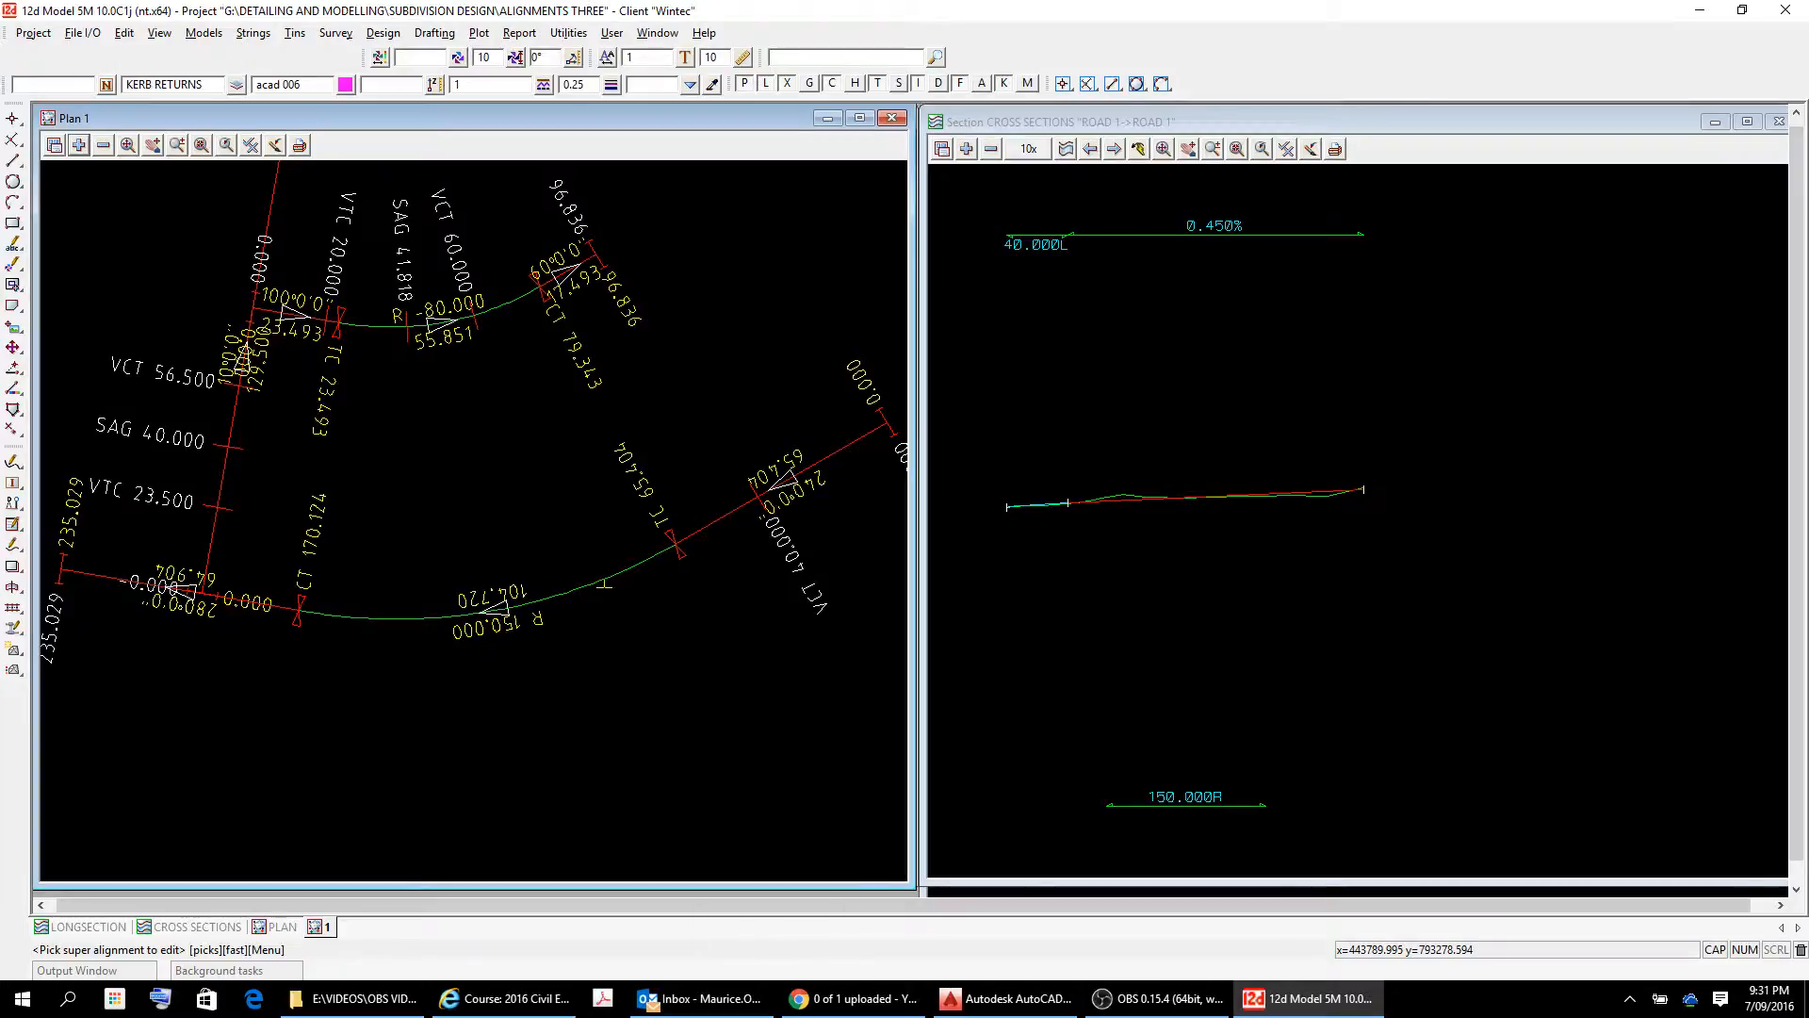
click(600, 582)
right_click(604, 586)
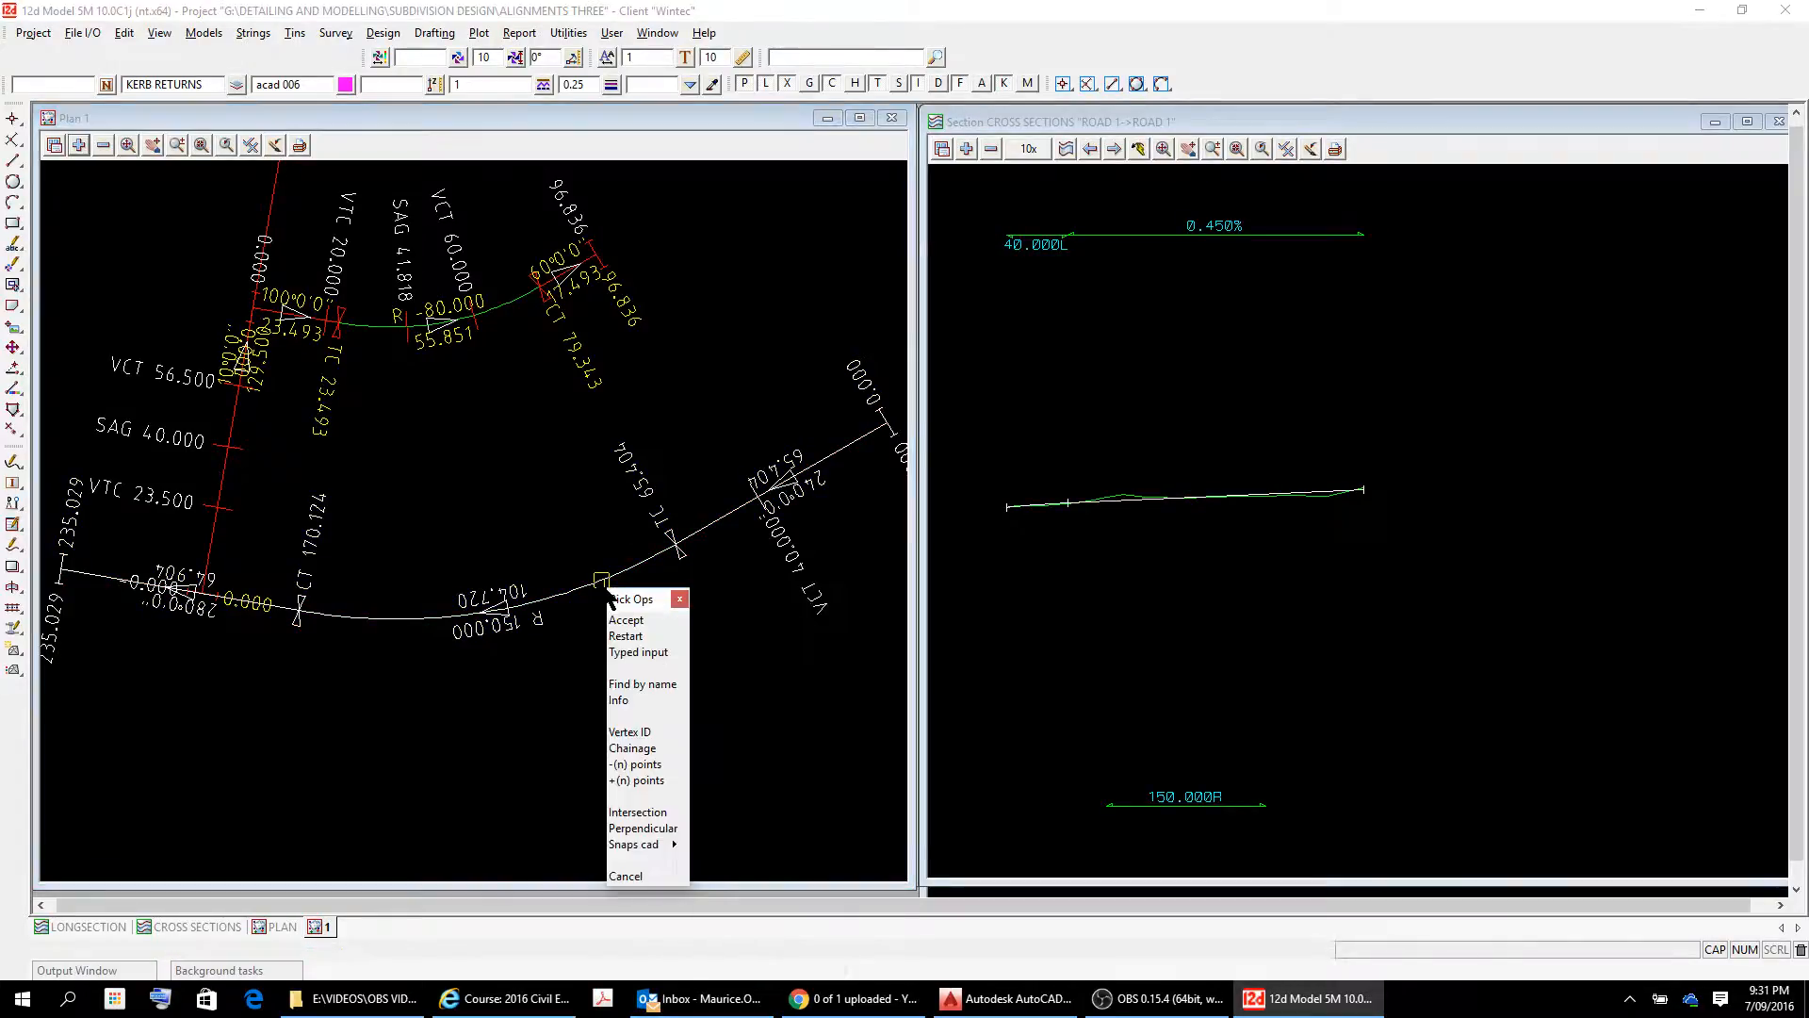
click(626, 620)
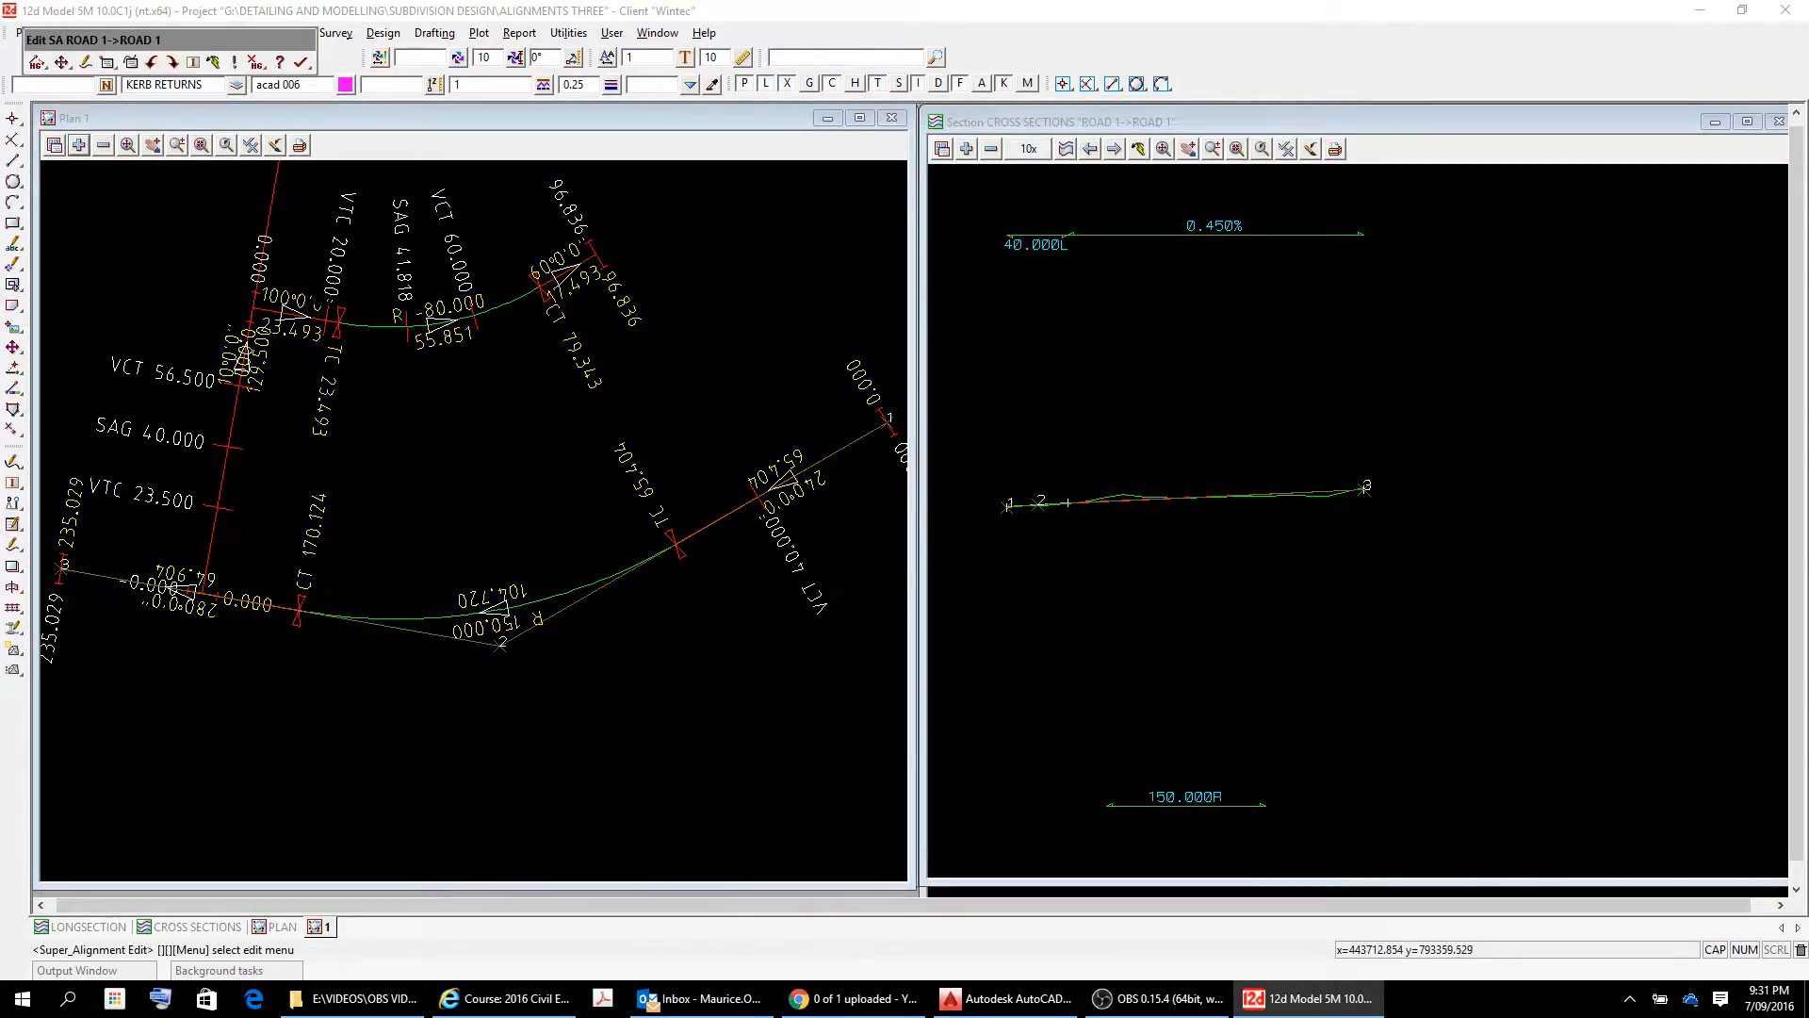
drag(181, 44, 716, 234)
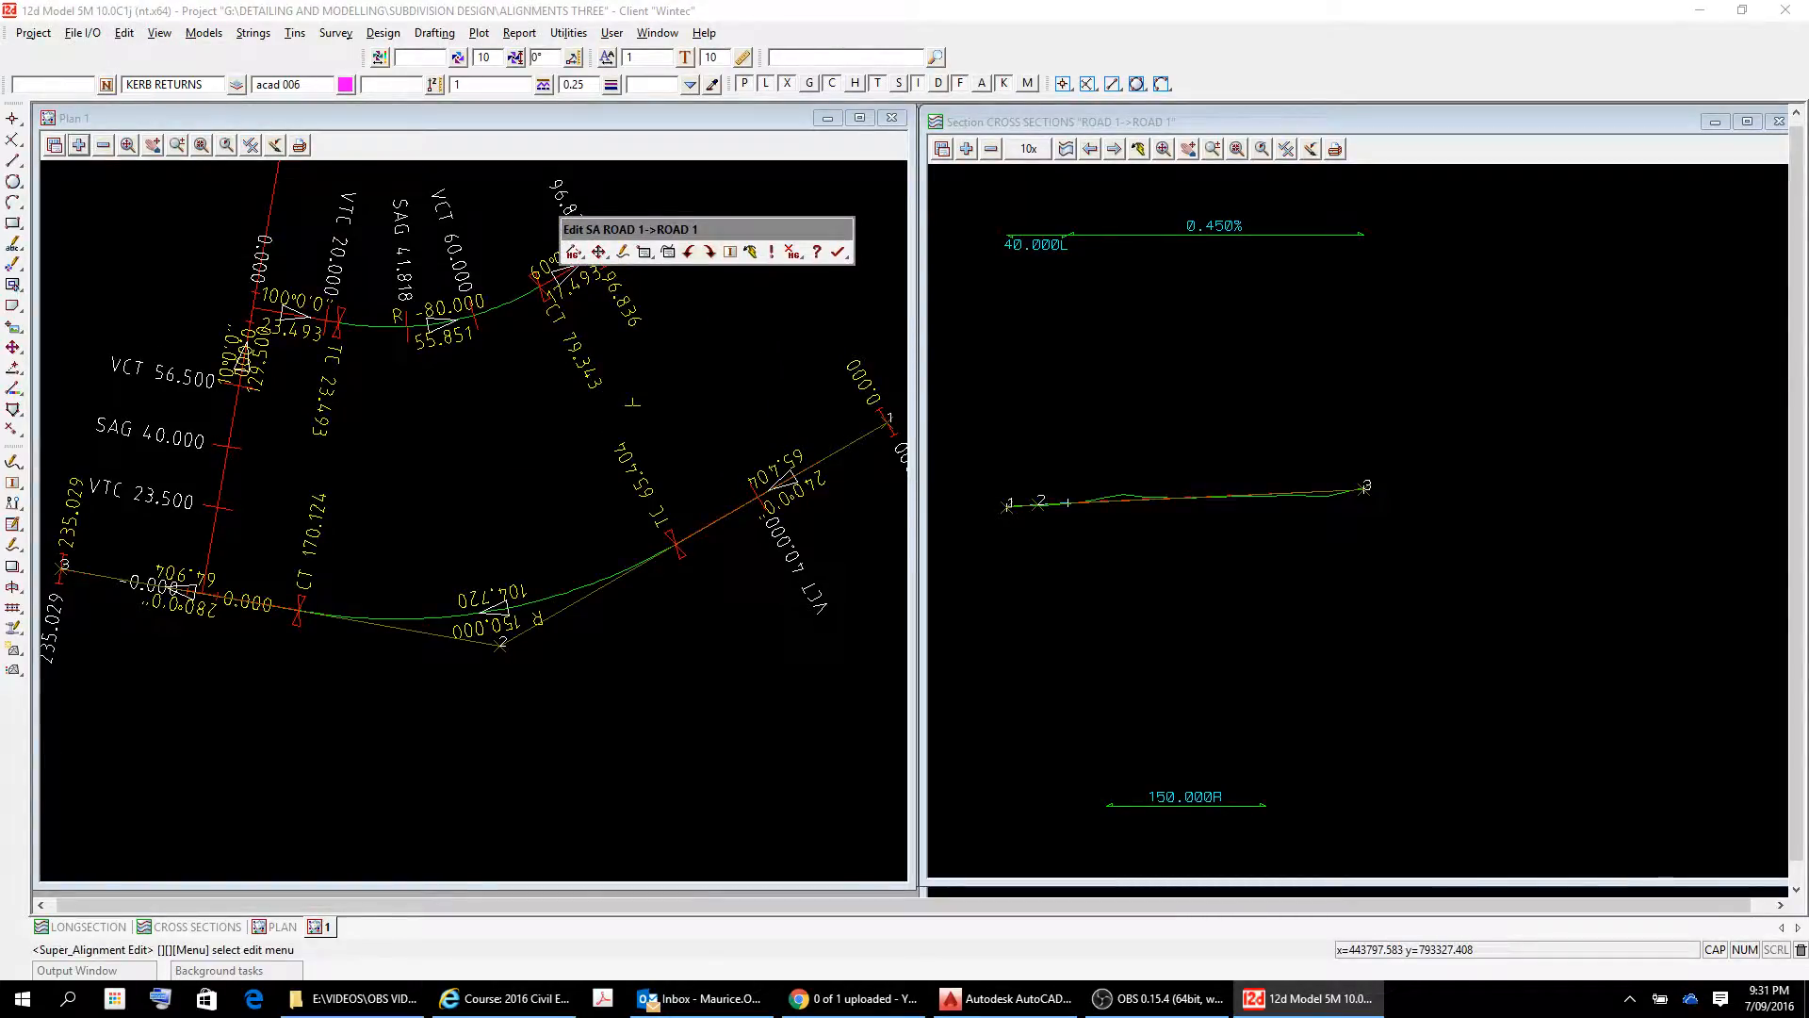
click(647, 253)
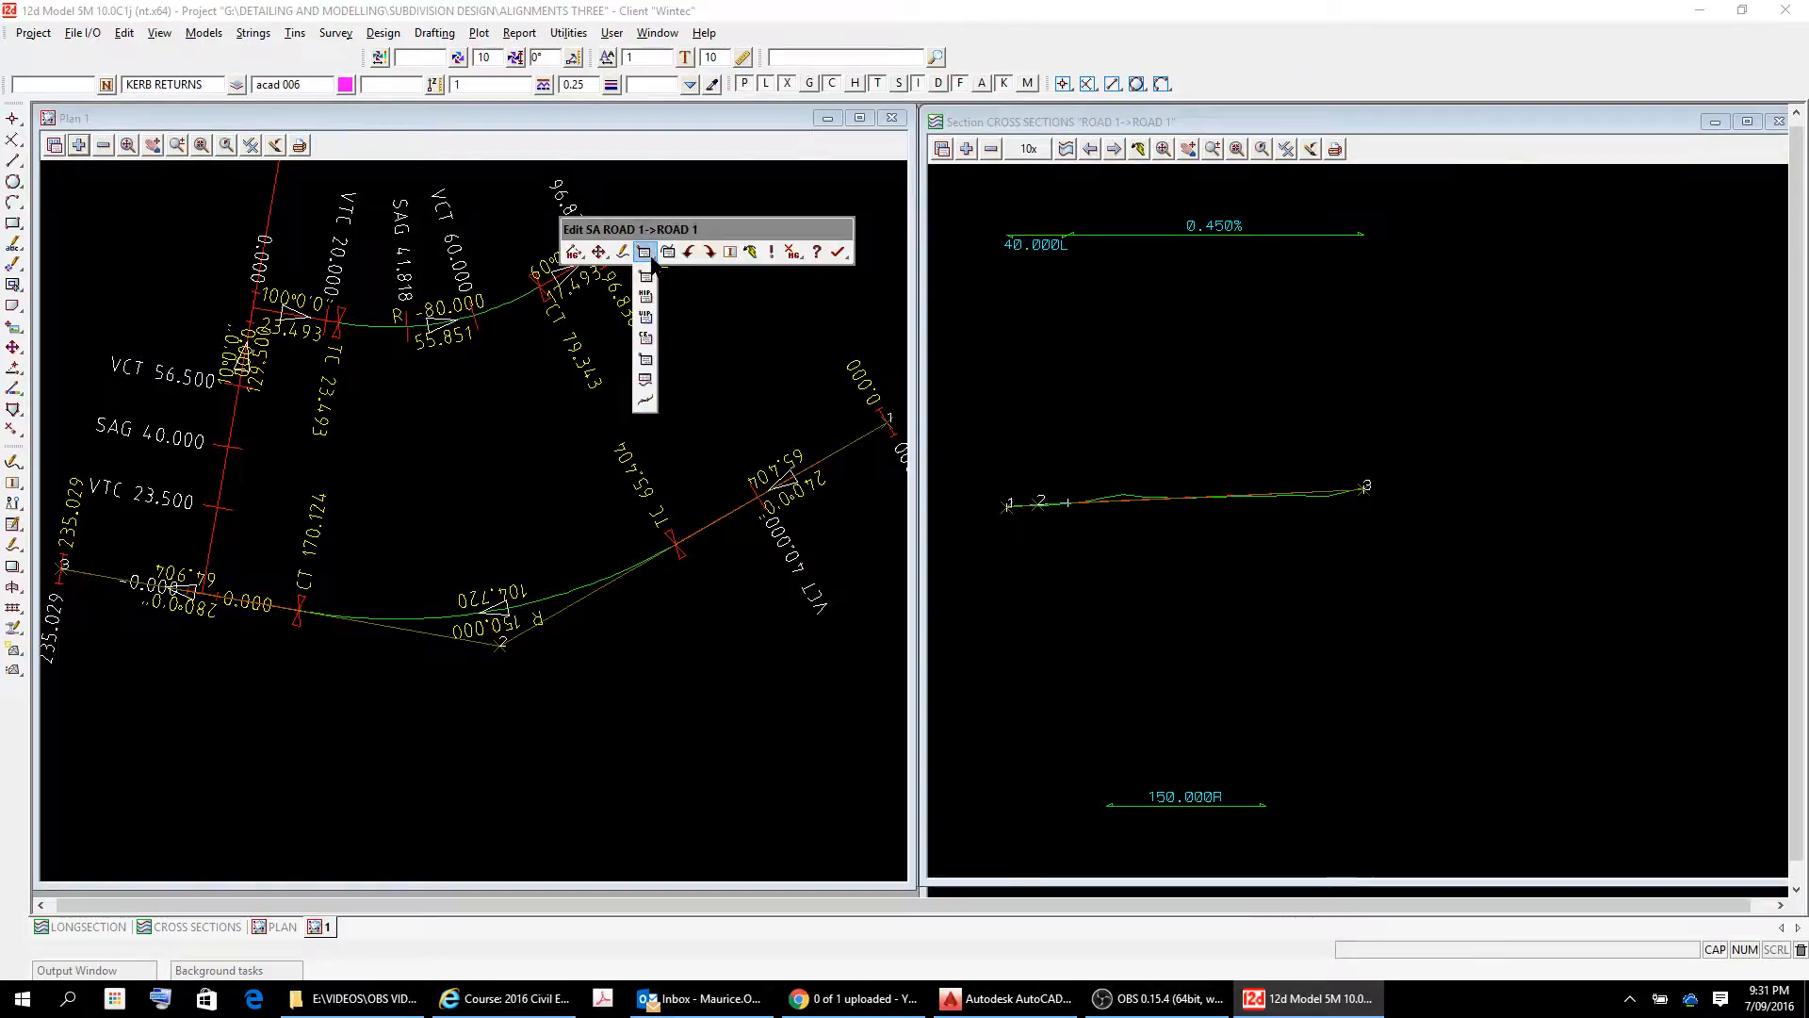
click(645, 317)
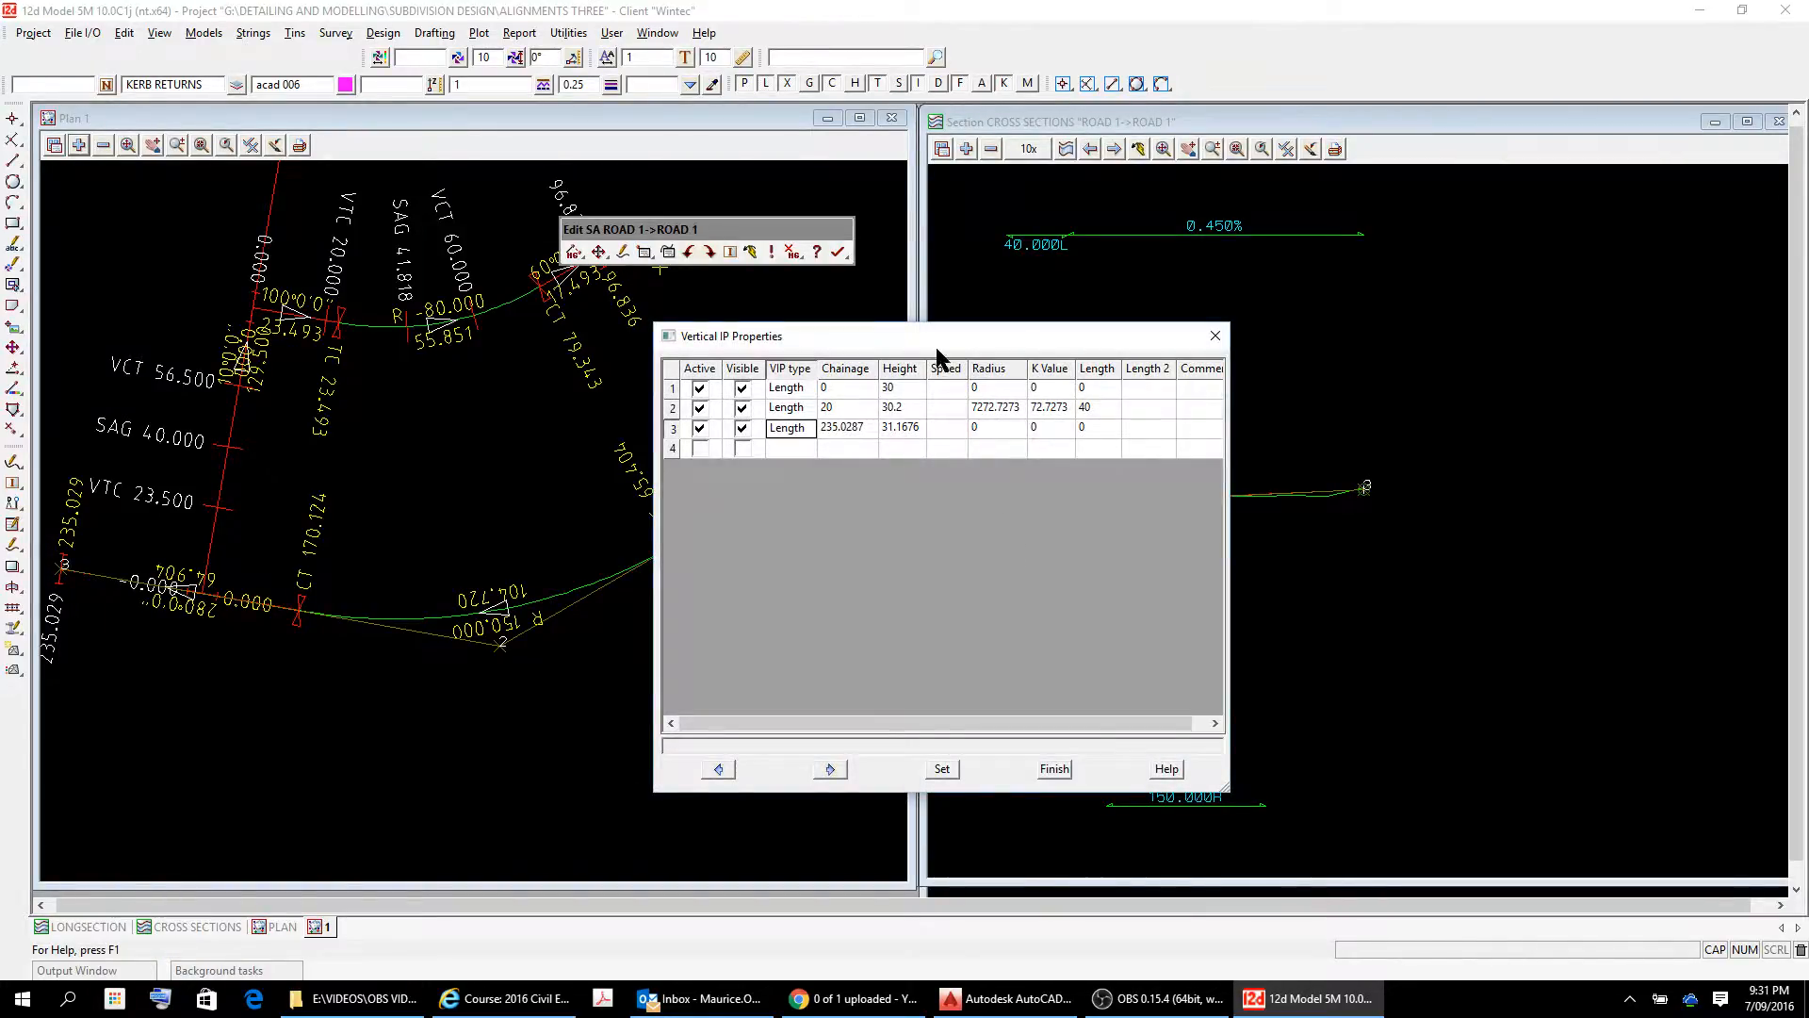
Set the height of the second vertical IP to 30.5 in the Vertical IP Properties table.
drag(936, 346, 519, 322)
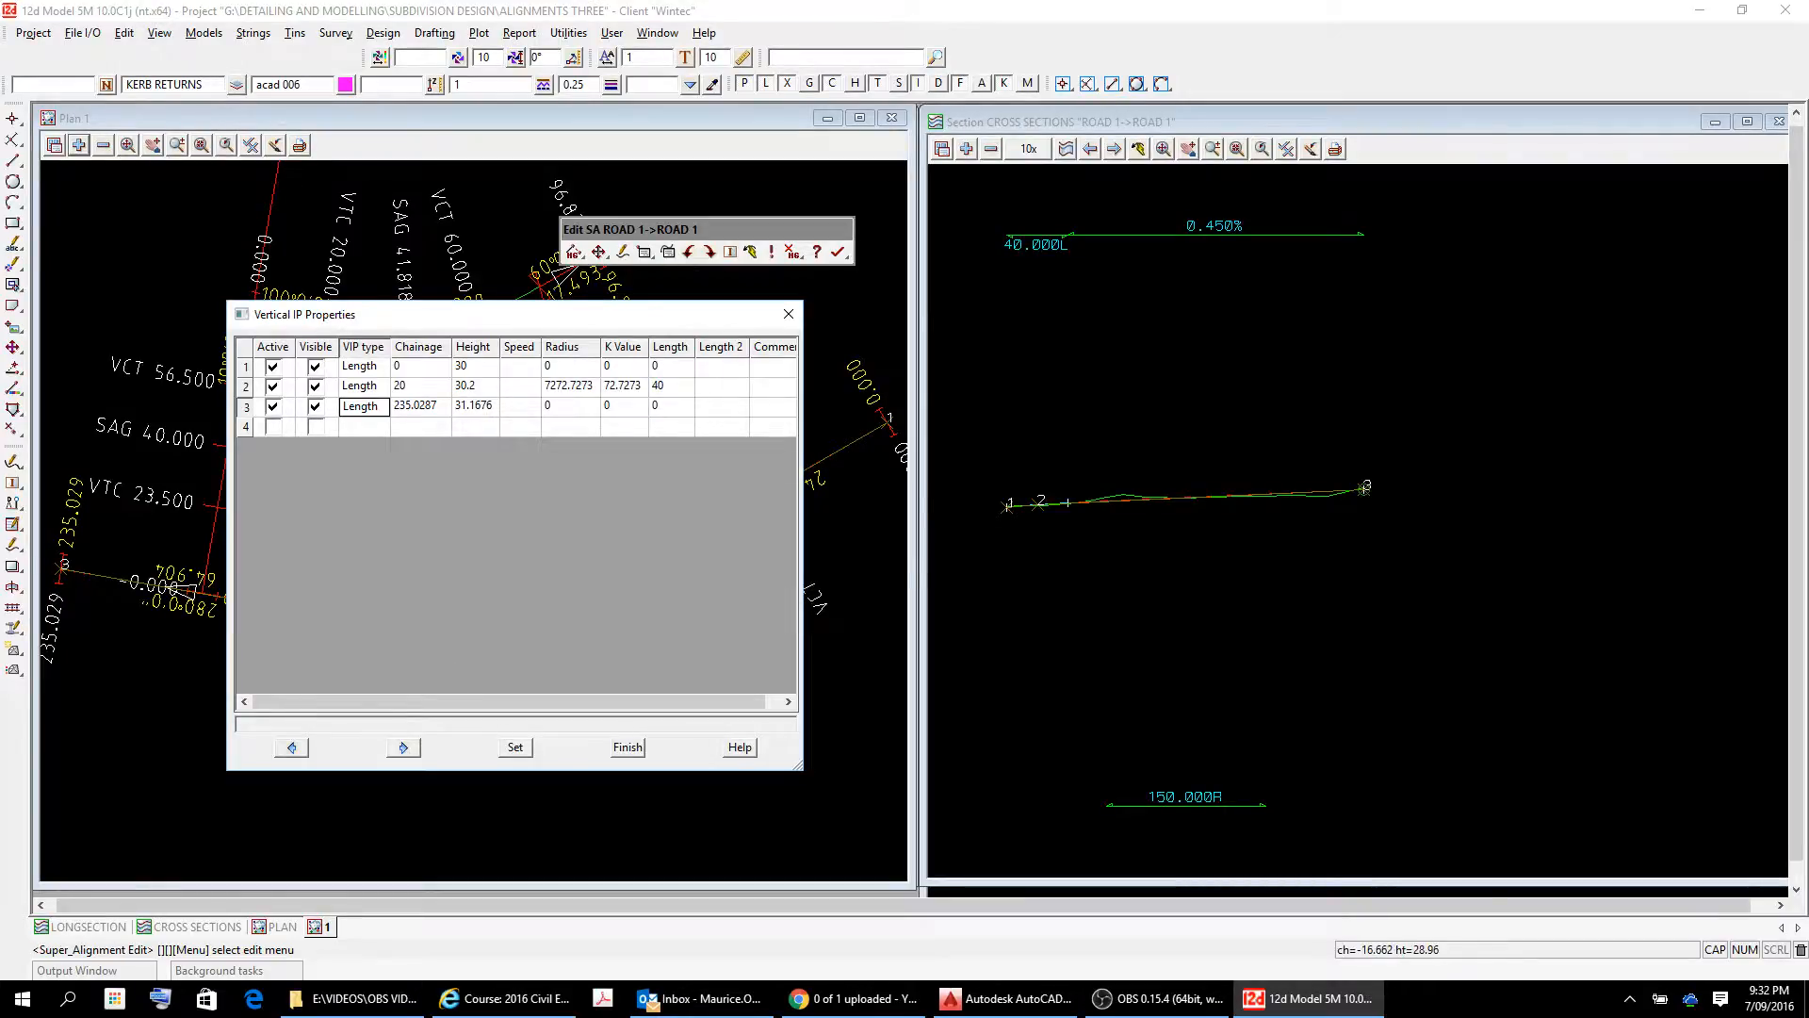
scroll(1046, 485, up, 3)
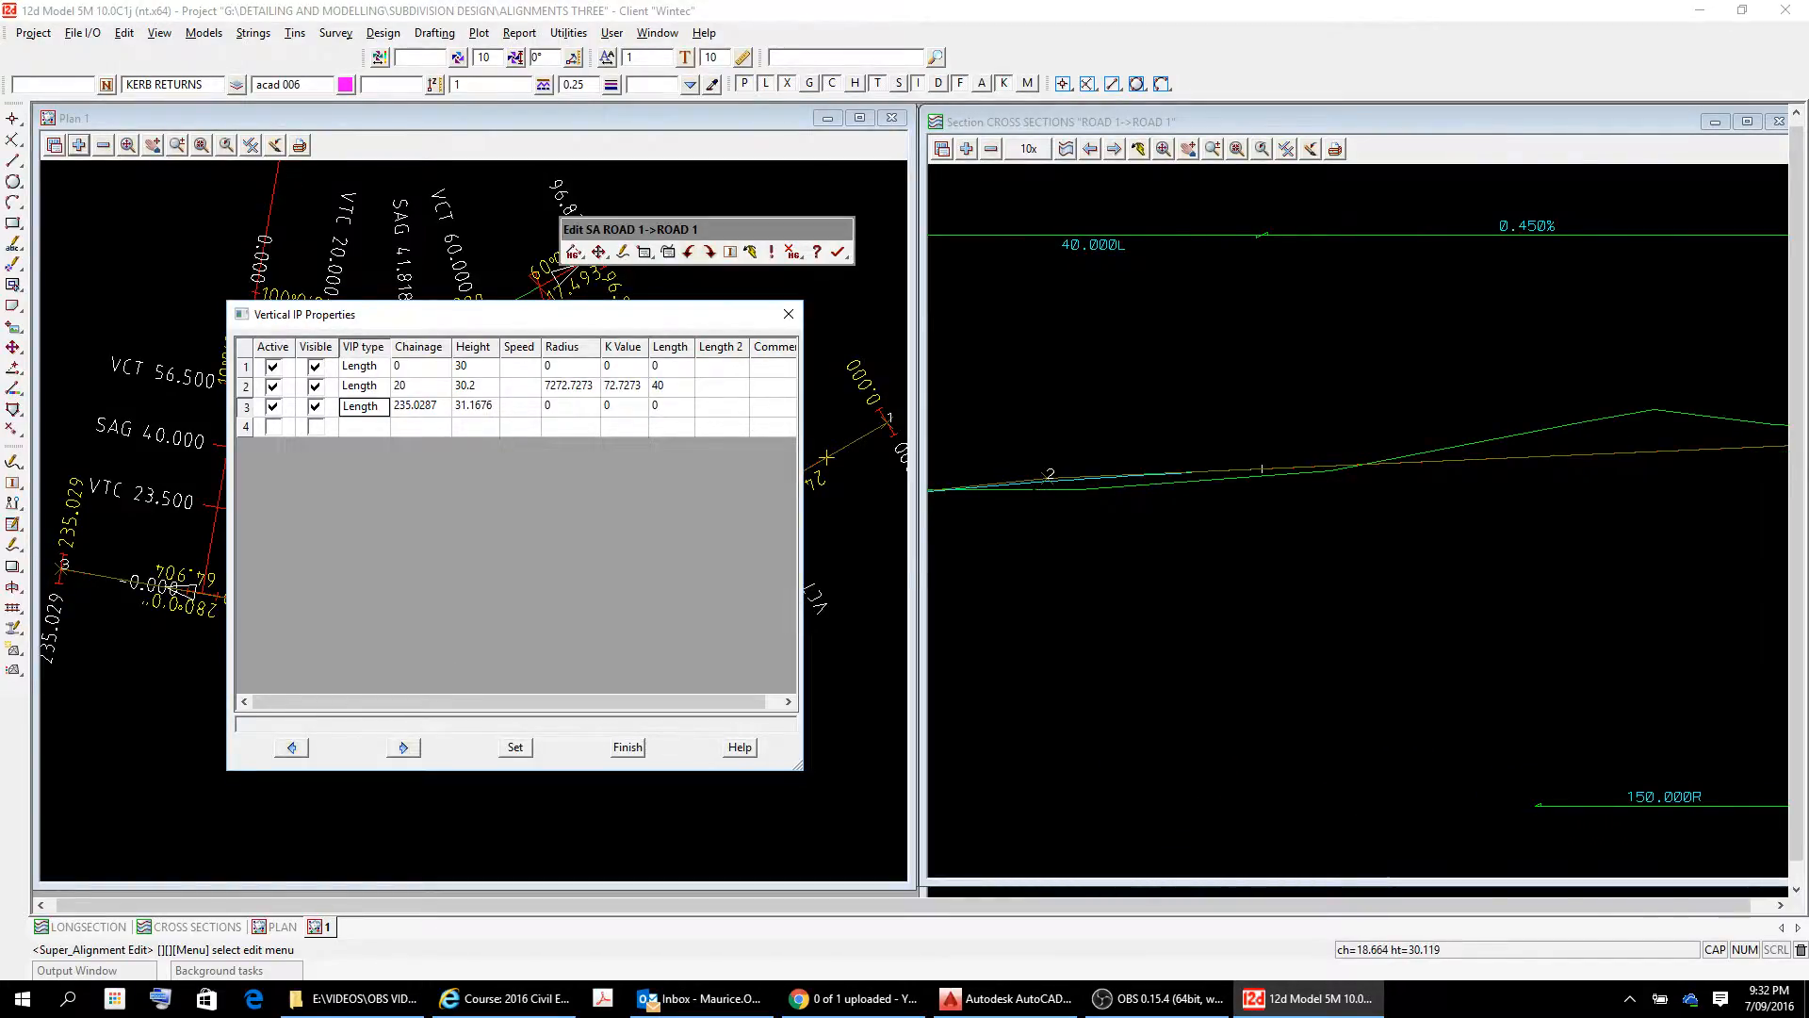
scroll(1031, 487, down, 3)
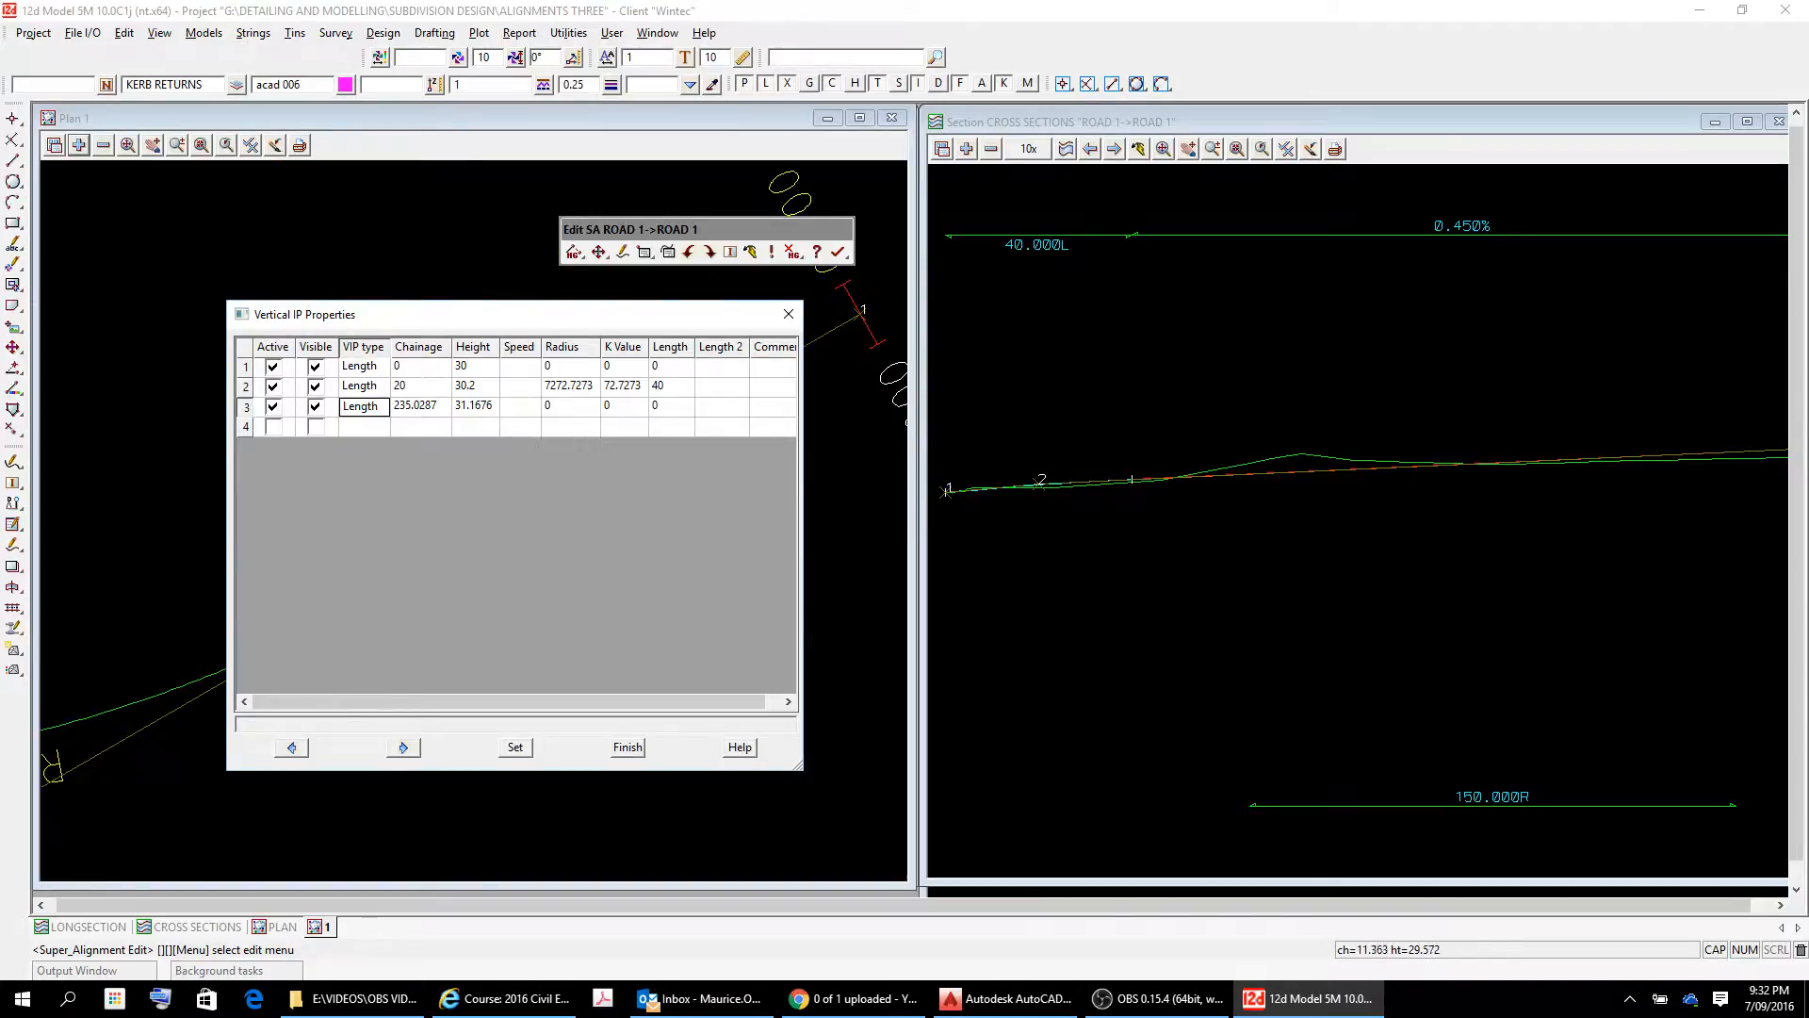
scroll(1003, 512, down, 3)
scroll(1002, 512, up, 3)
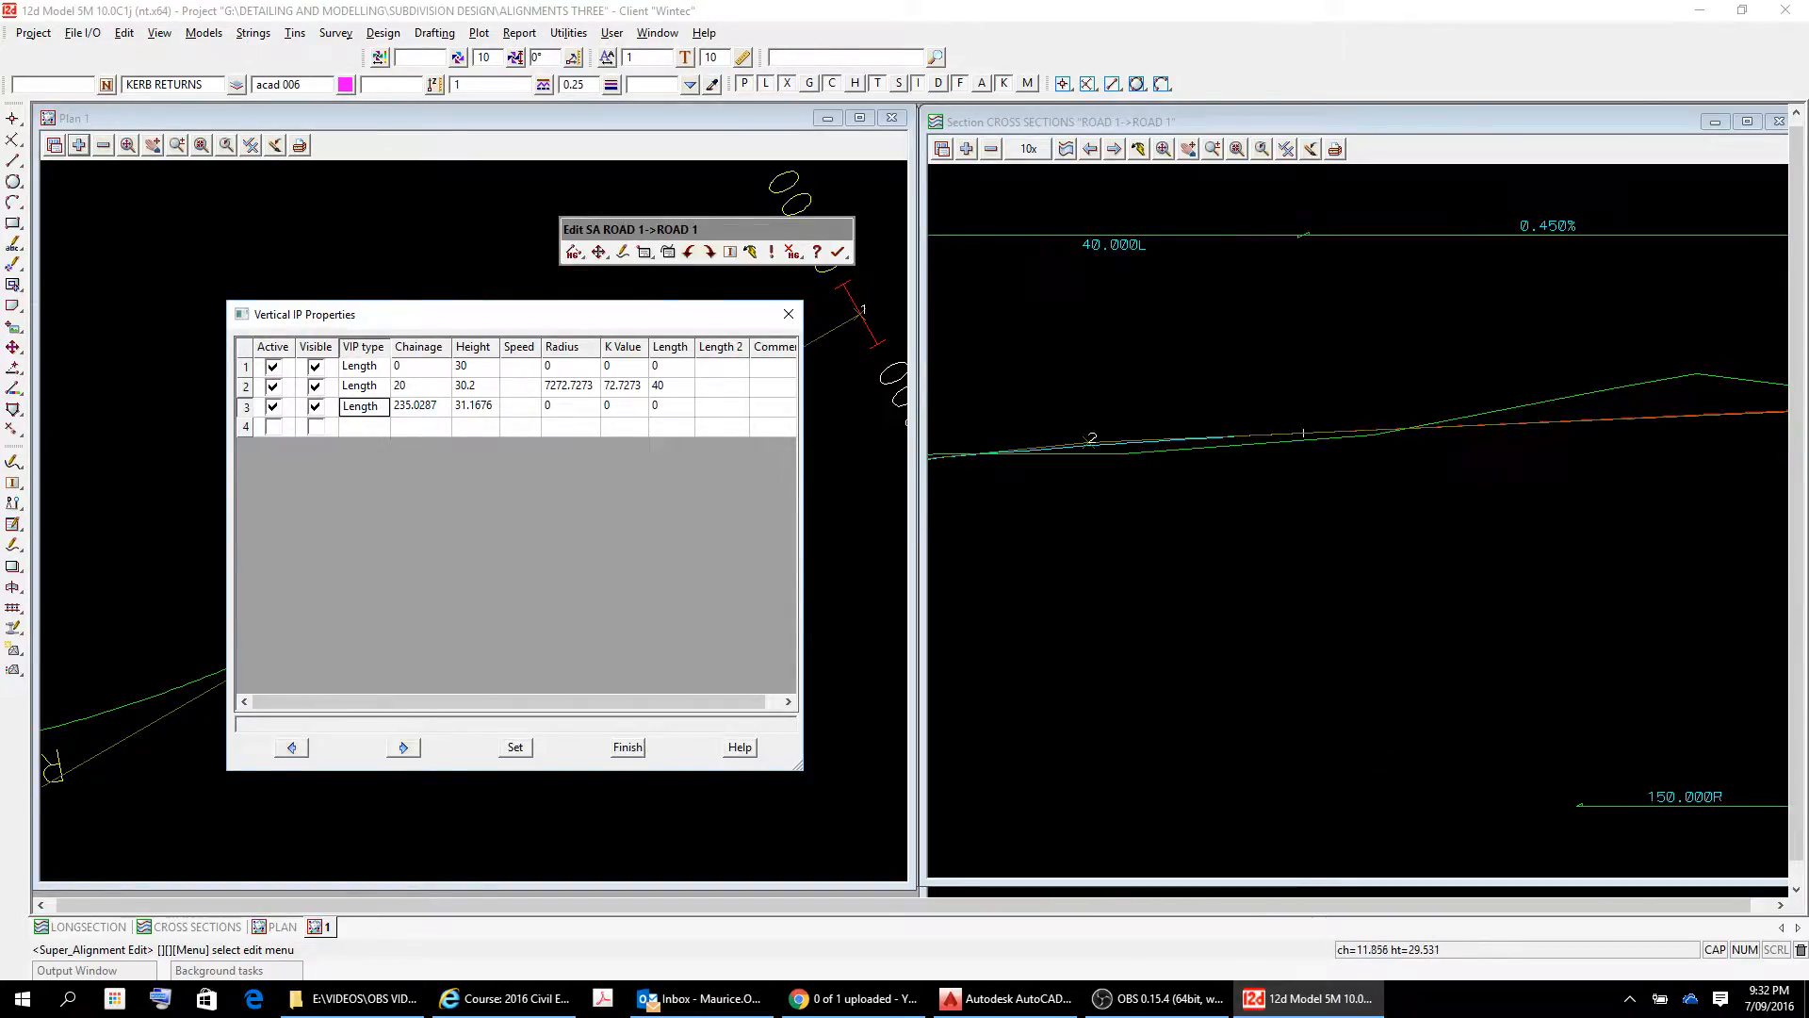
scroll(1076, 494, down, 5)
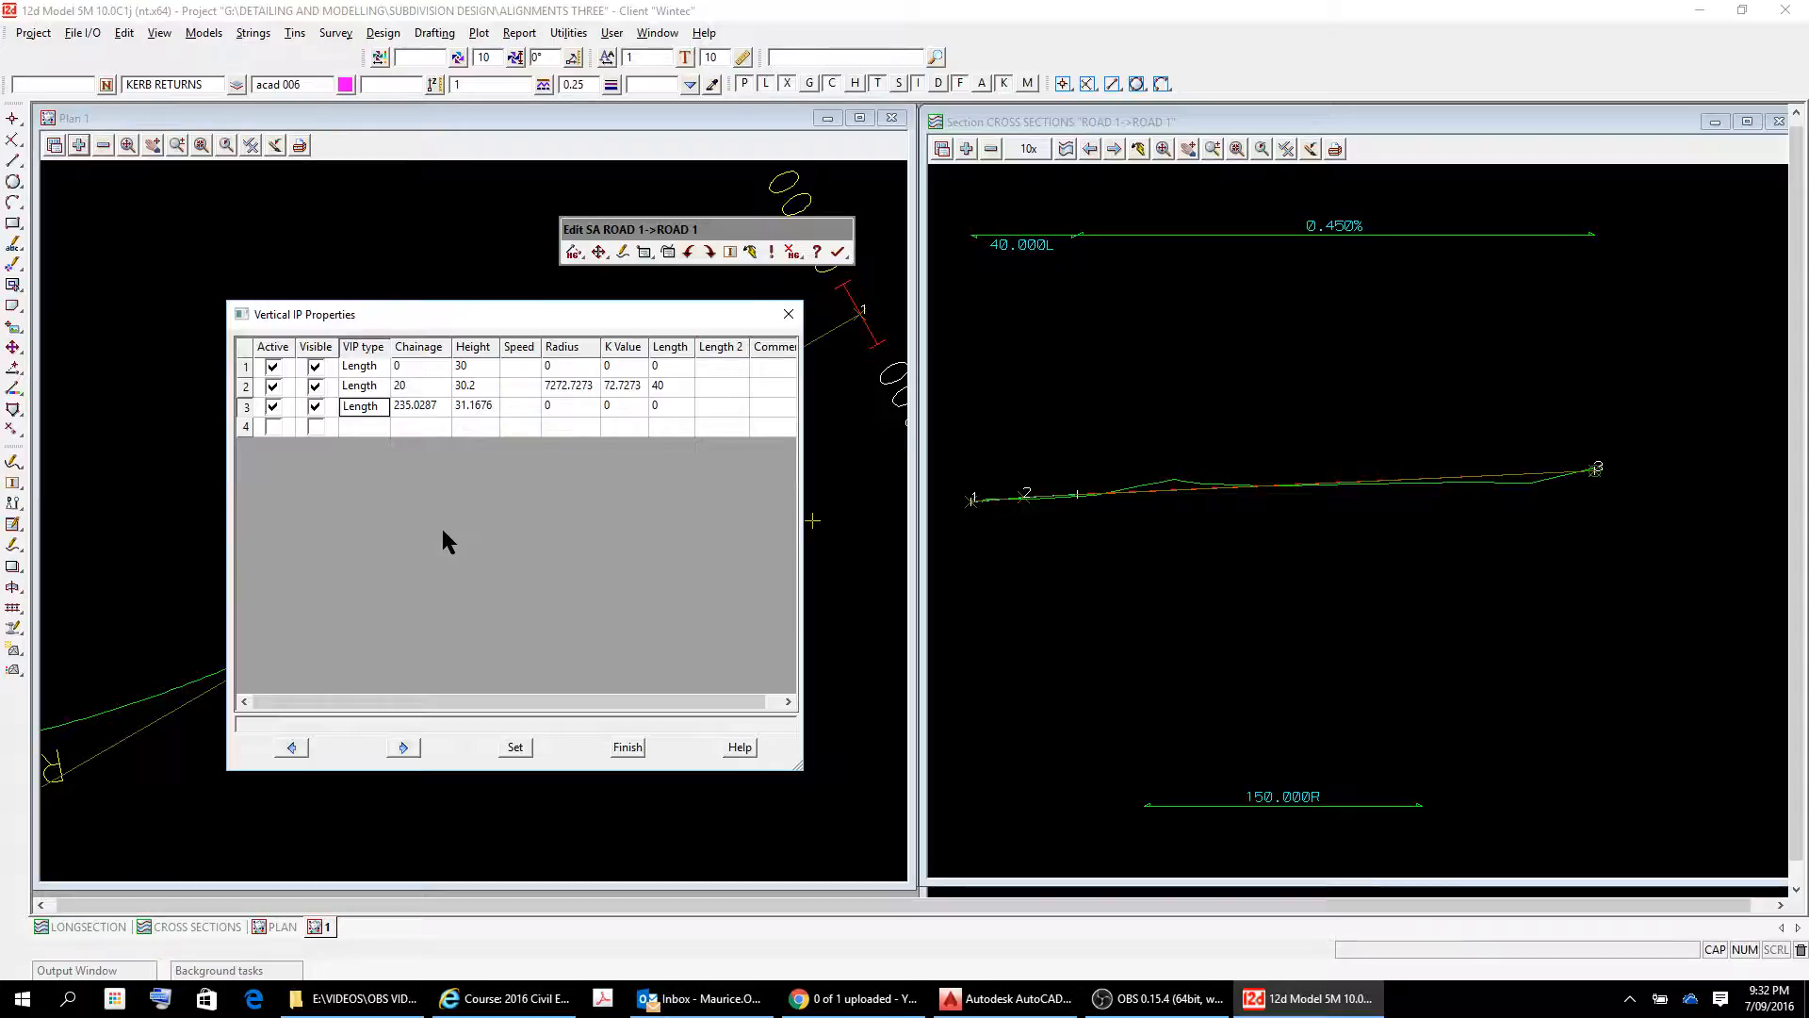
click(489, 385)
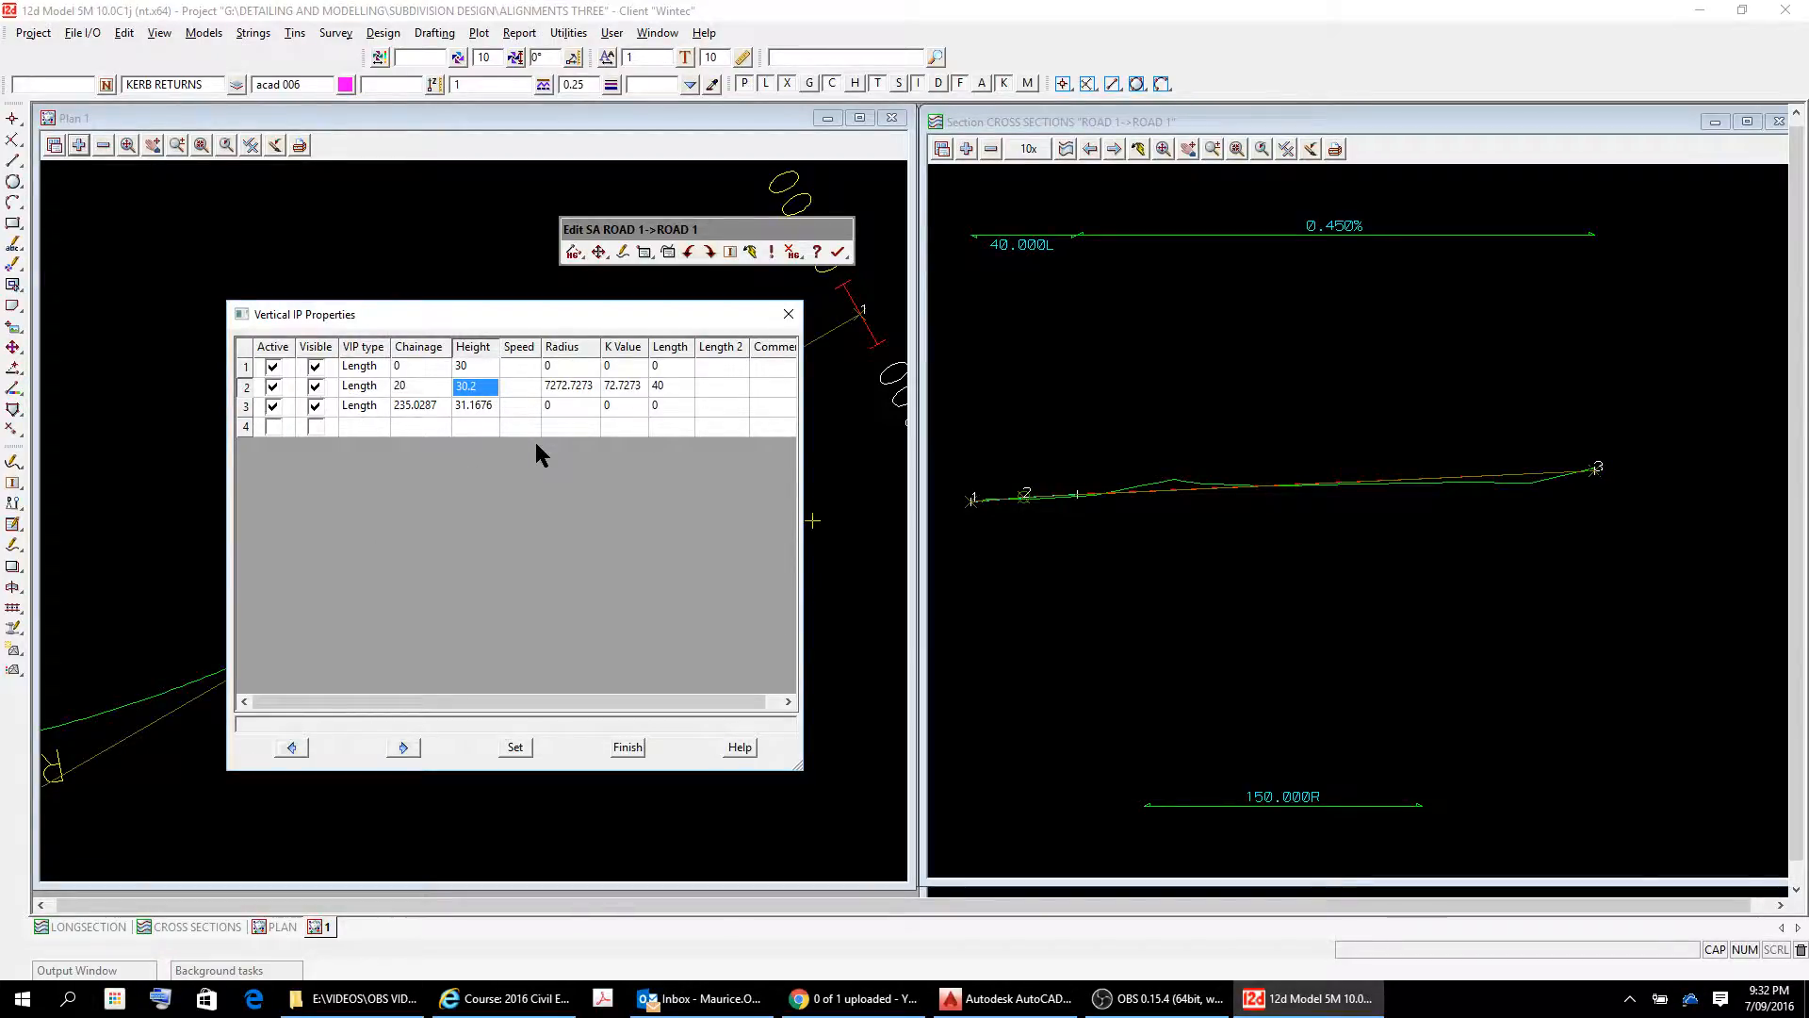
text(30.5)
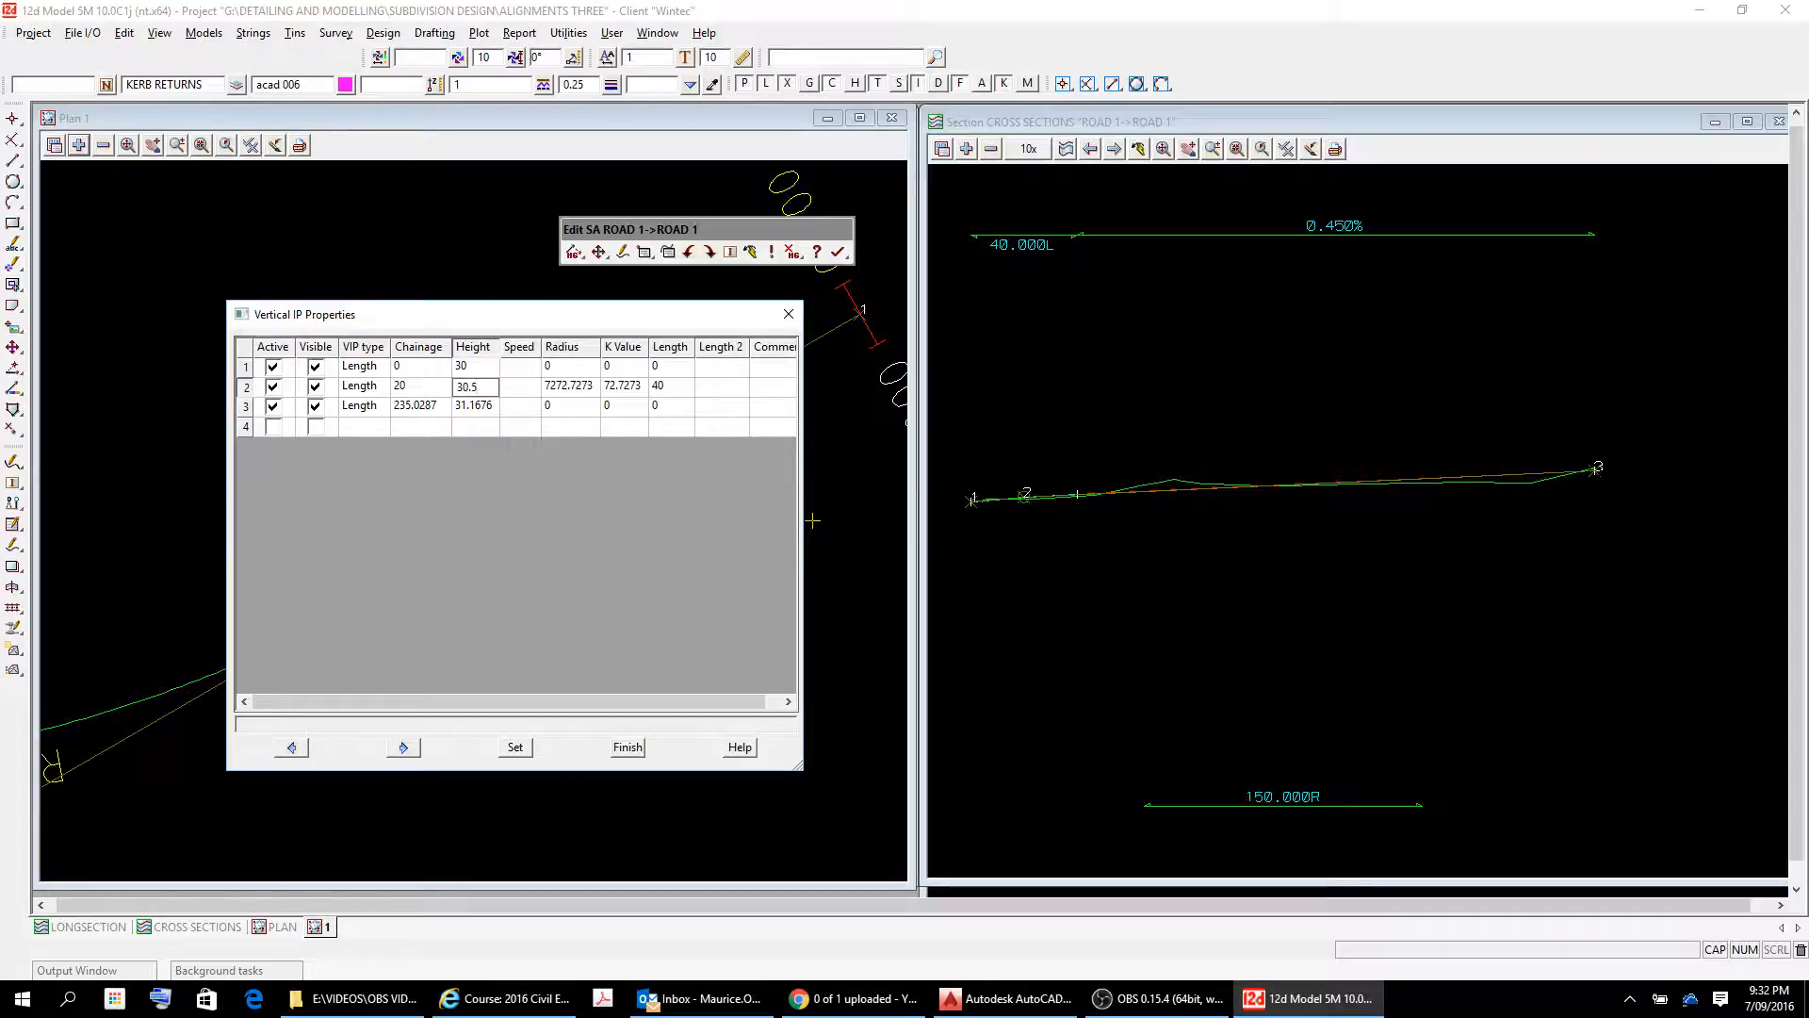
key(Tab)
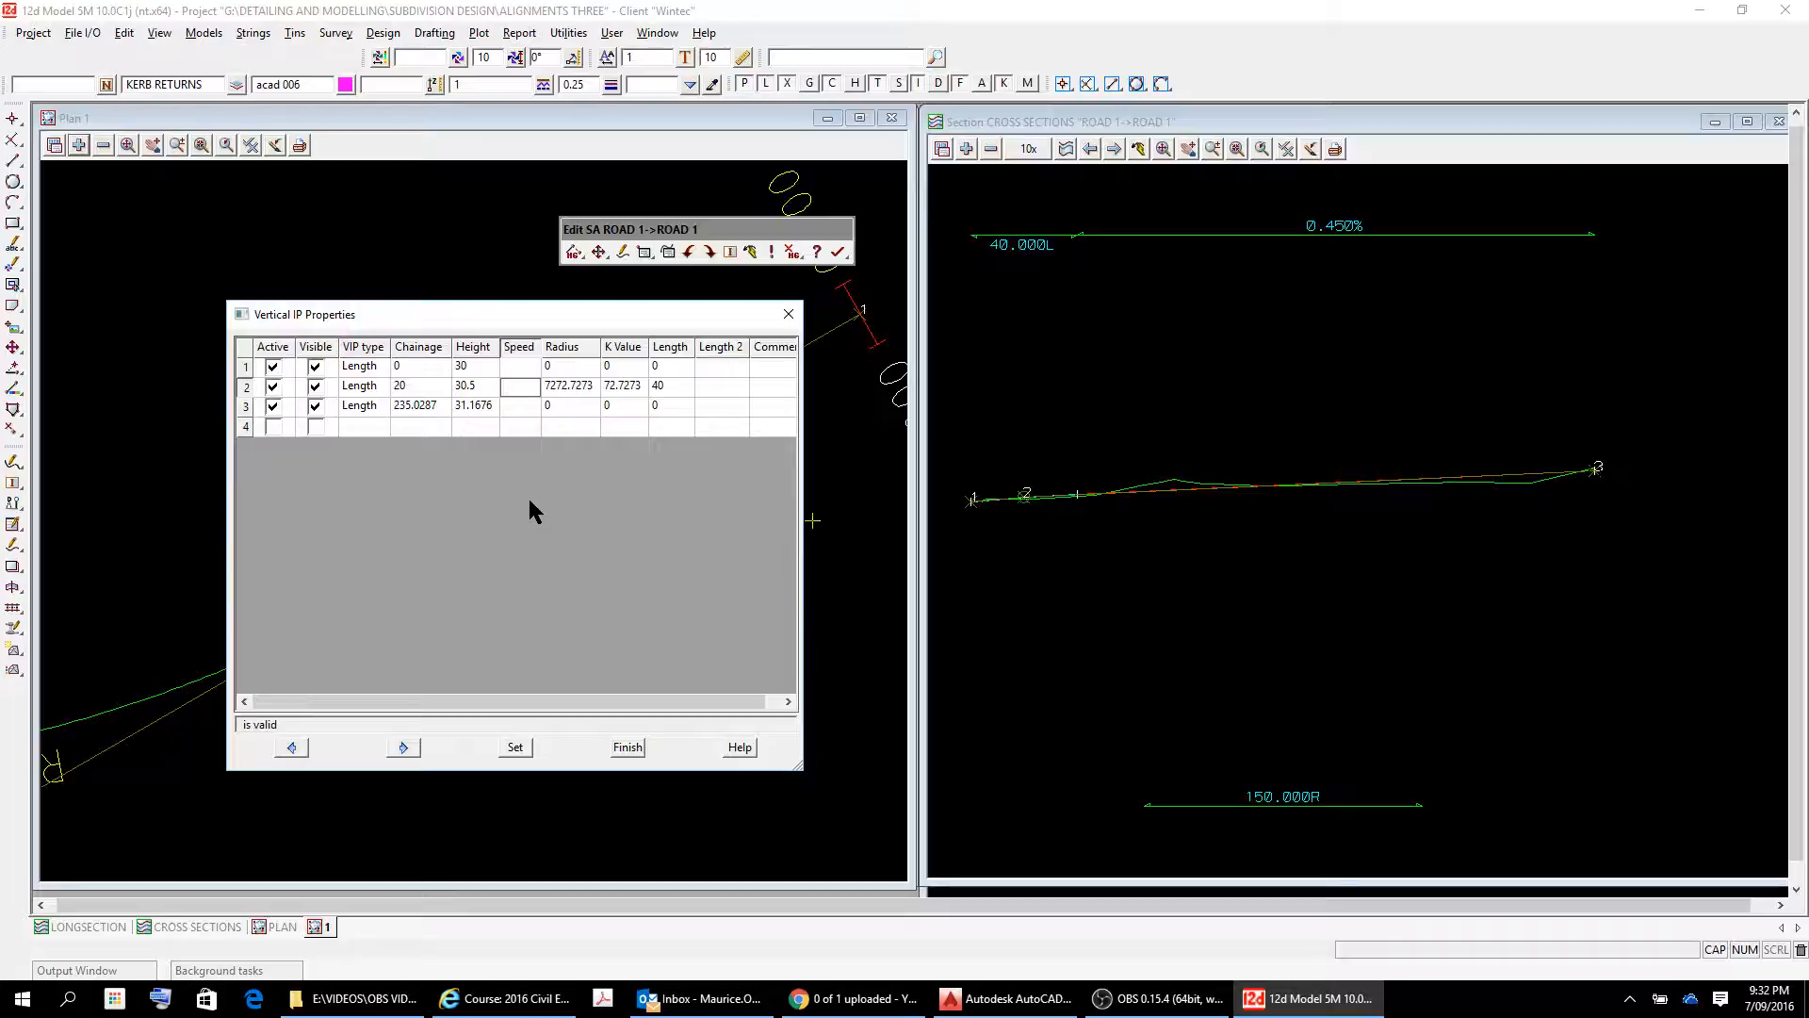
Set the chainage of the second vertical IP to 50.
click(475, 386)
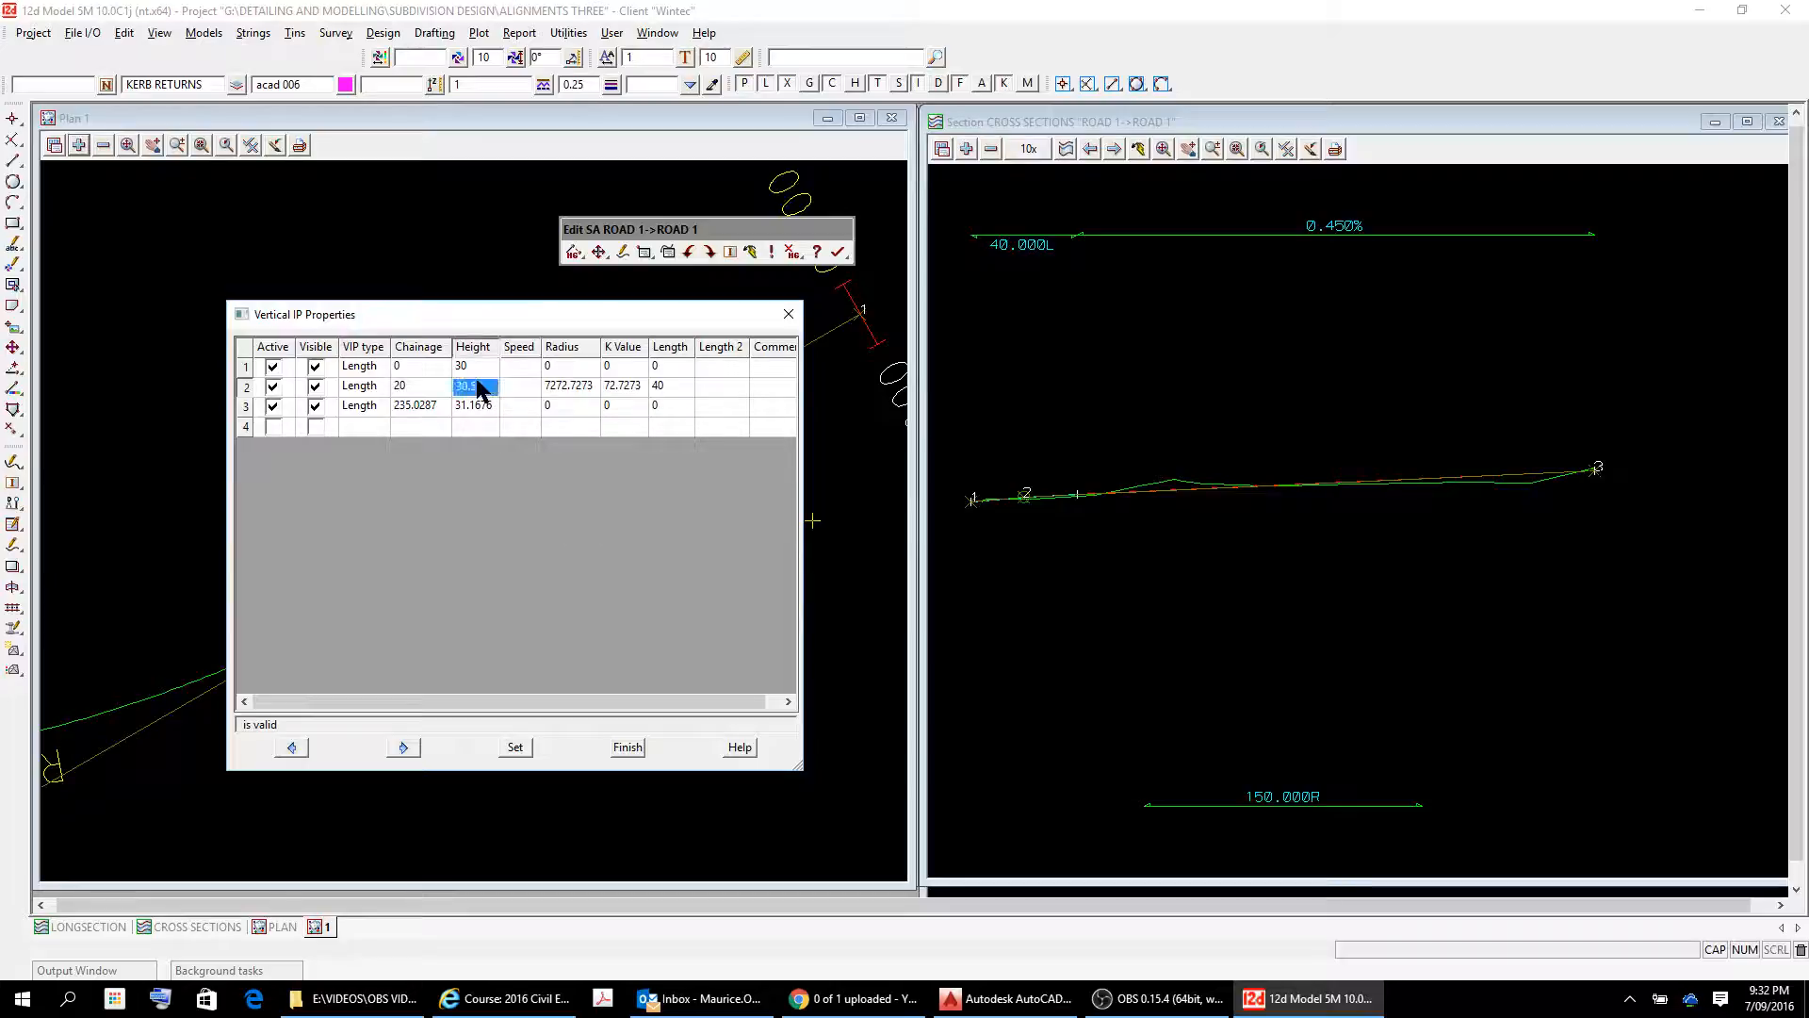
click(424, 390)
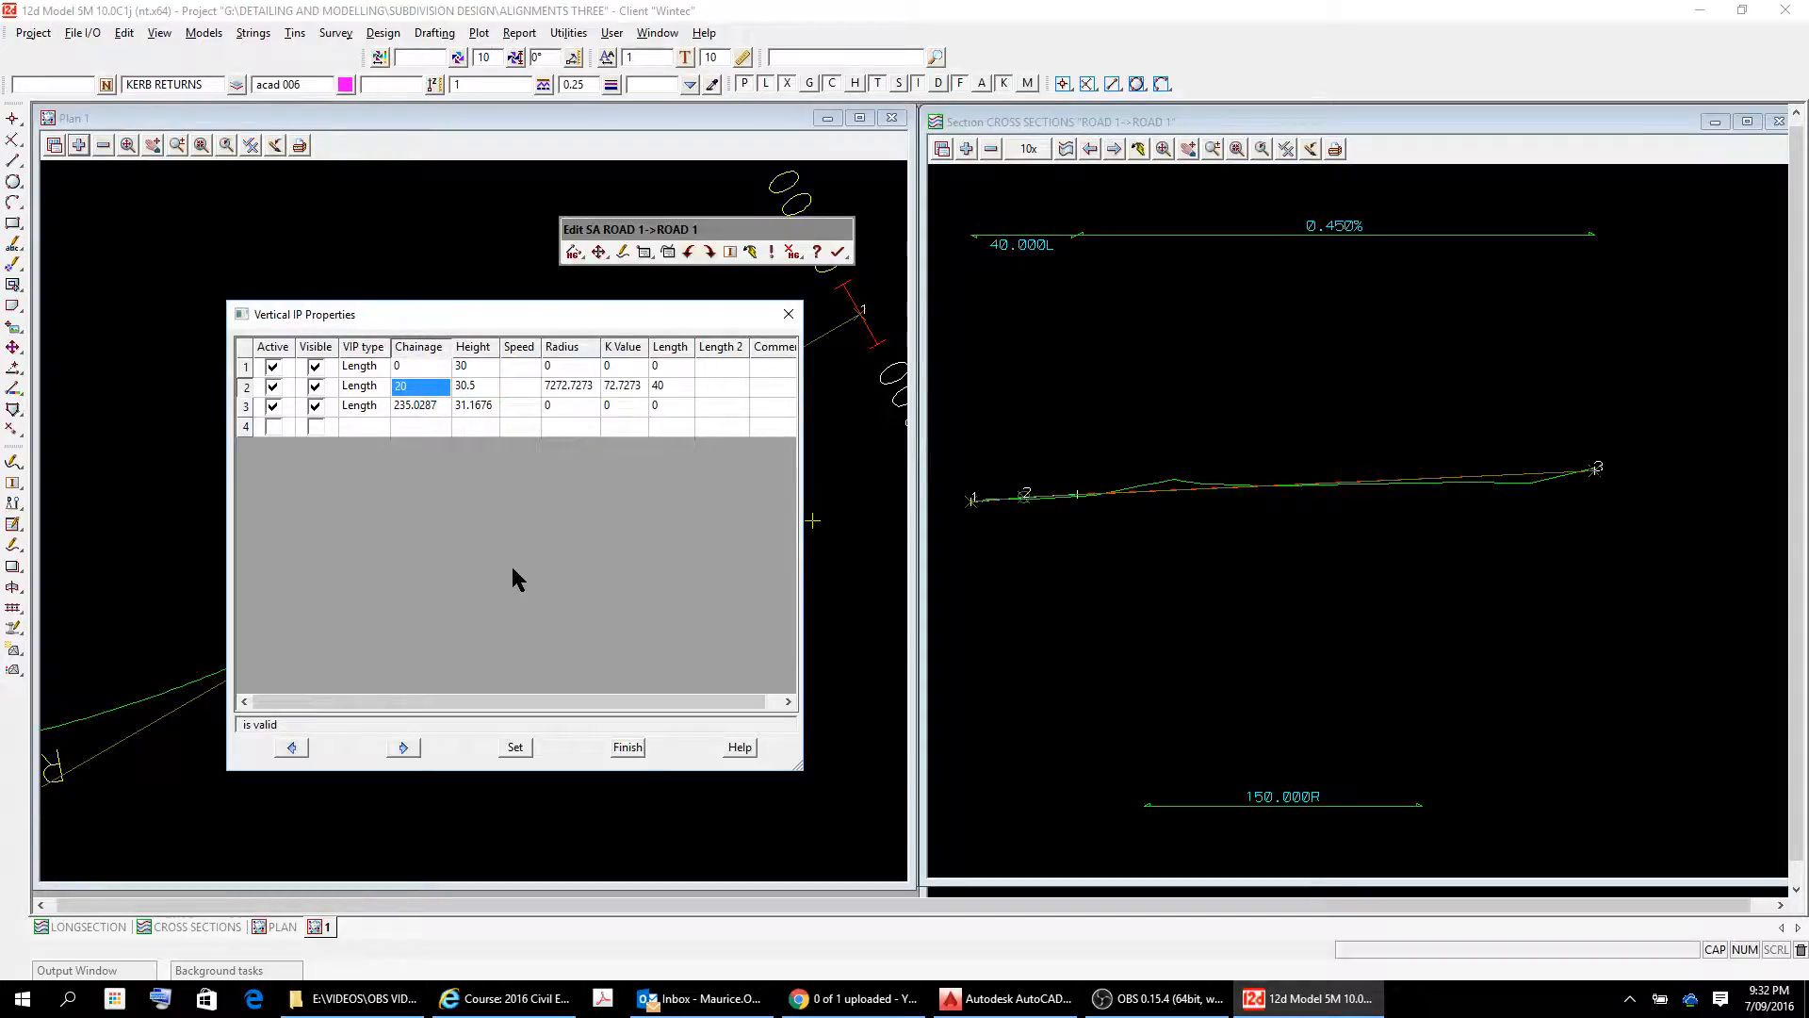
text(50)
key(Tab)
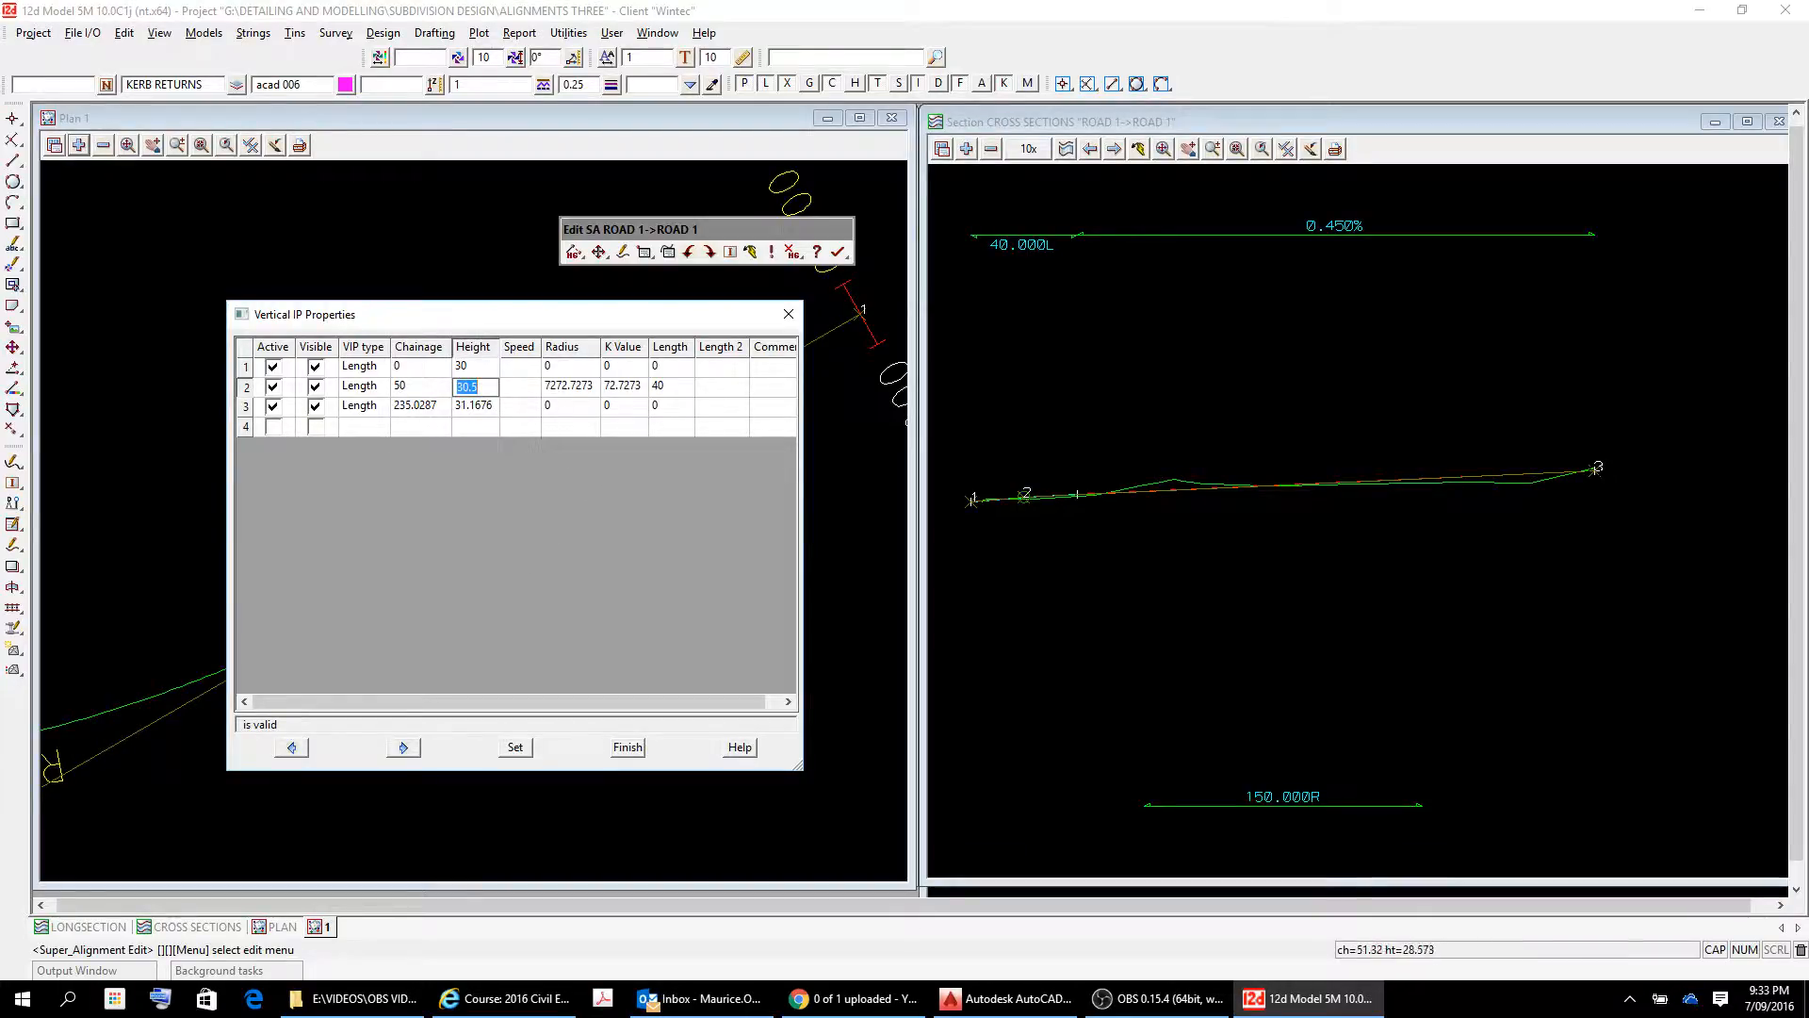
Apply the edited vertical IP values to the ROAD 1 super alignment.
scroll(1021, 507, up, 5)
scroll(1021, 490, down, 3)
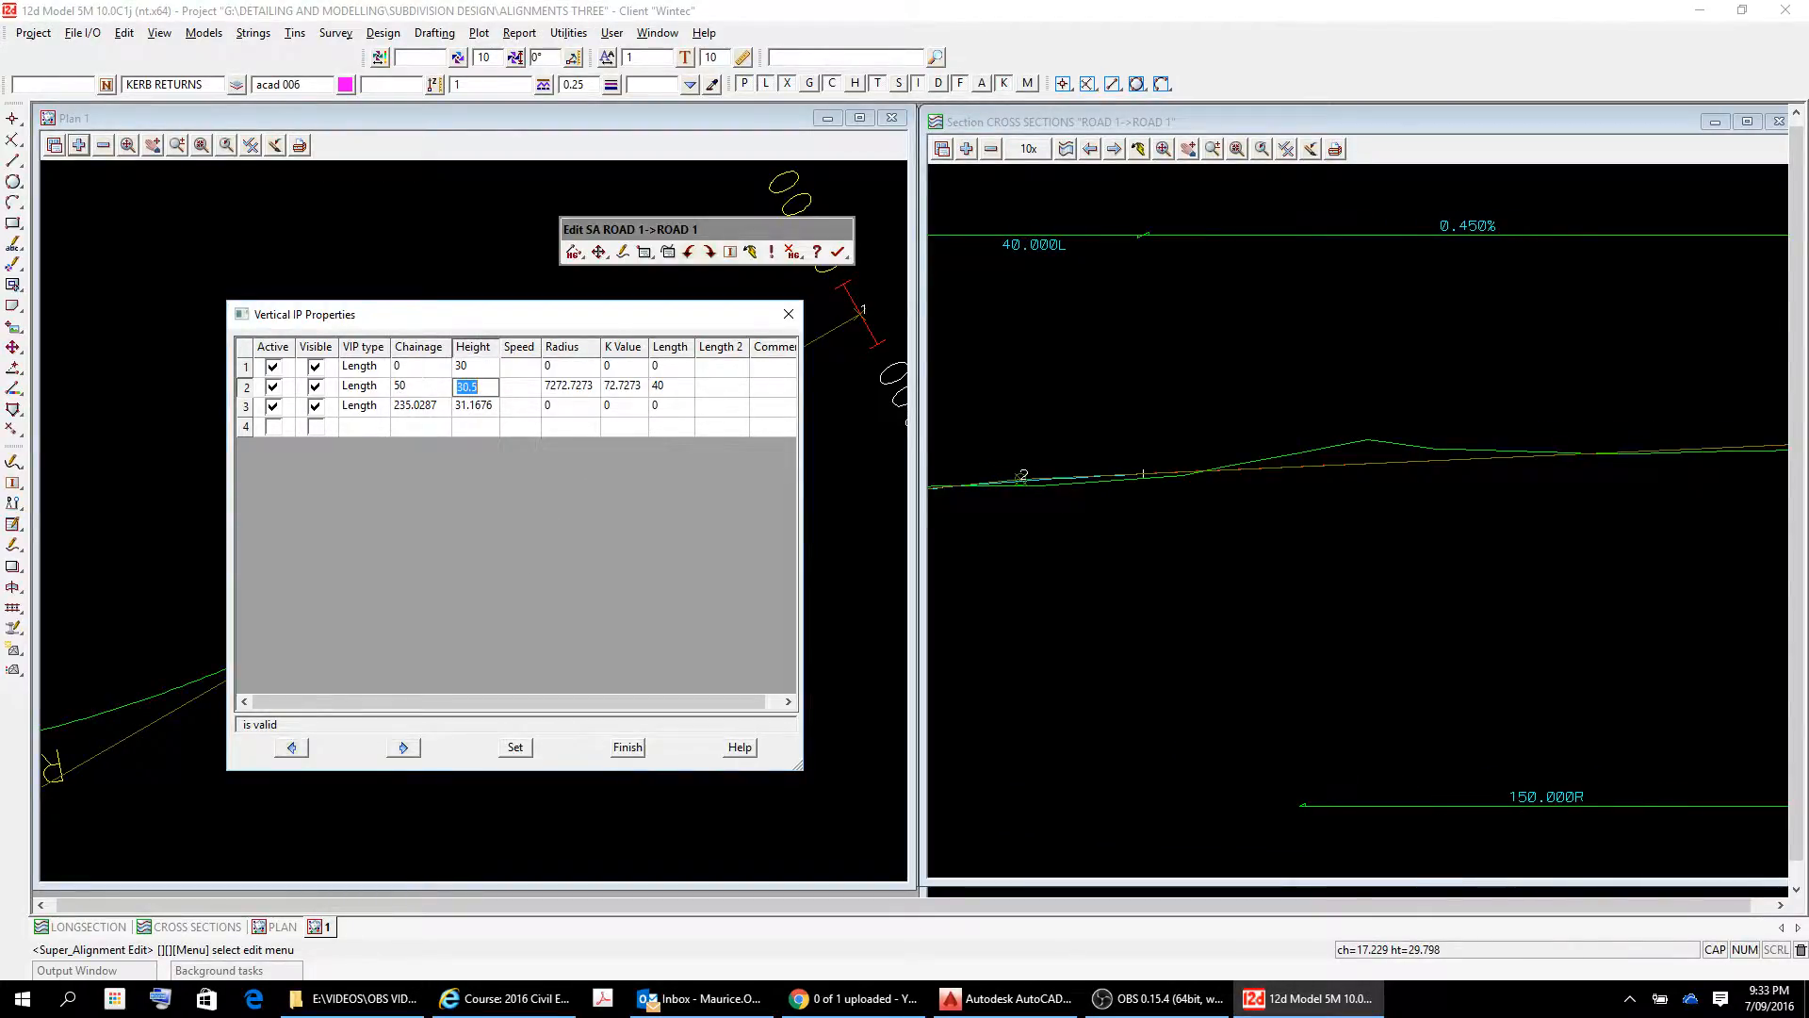
scroll(1022, 490, down, 2)
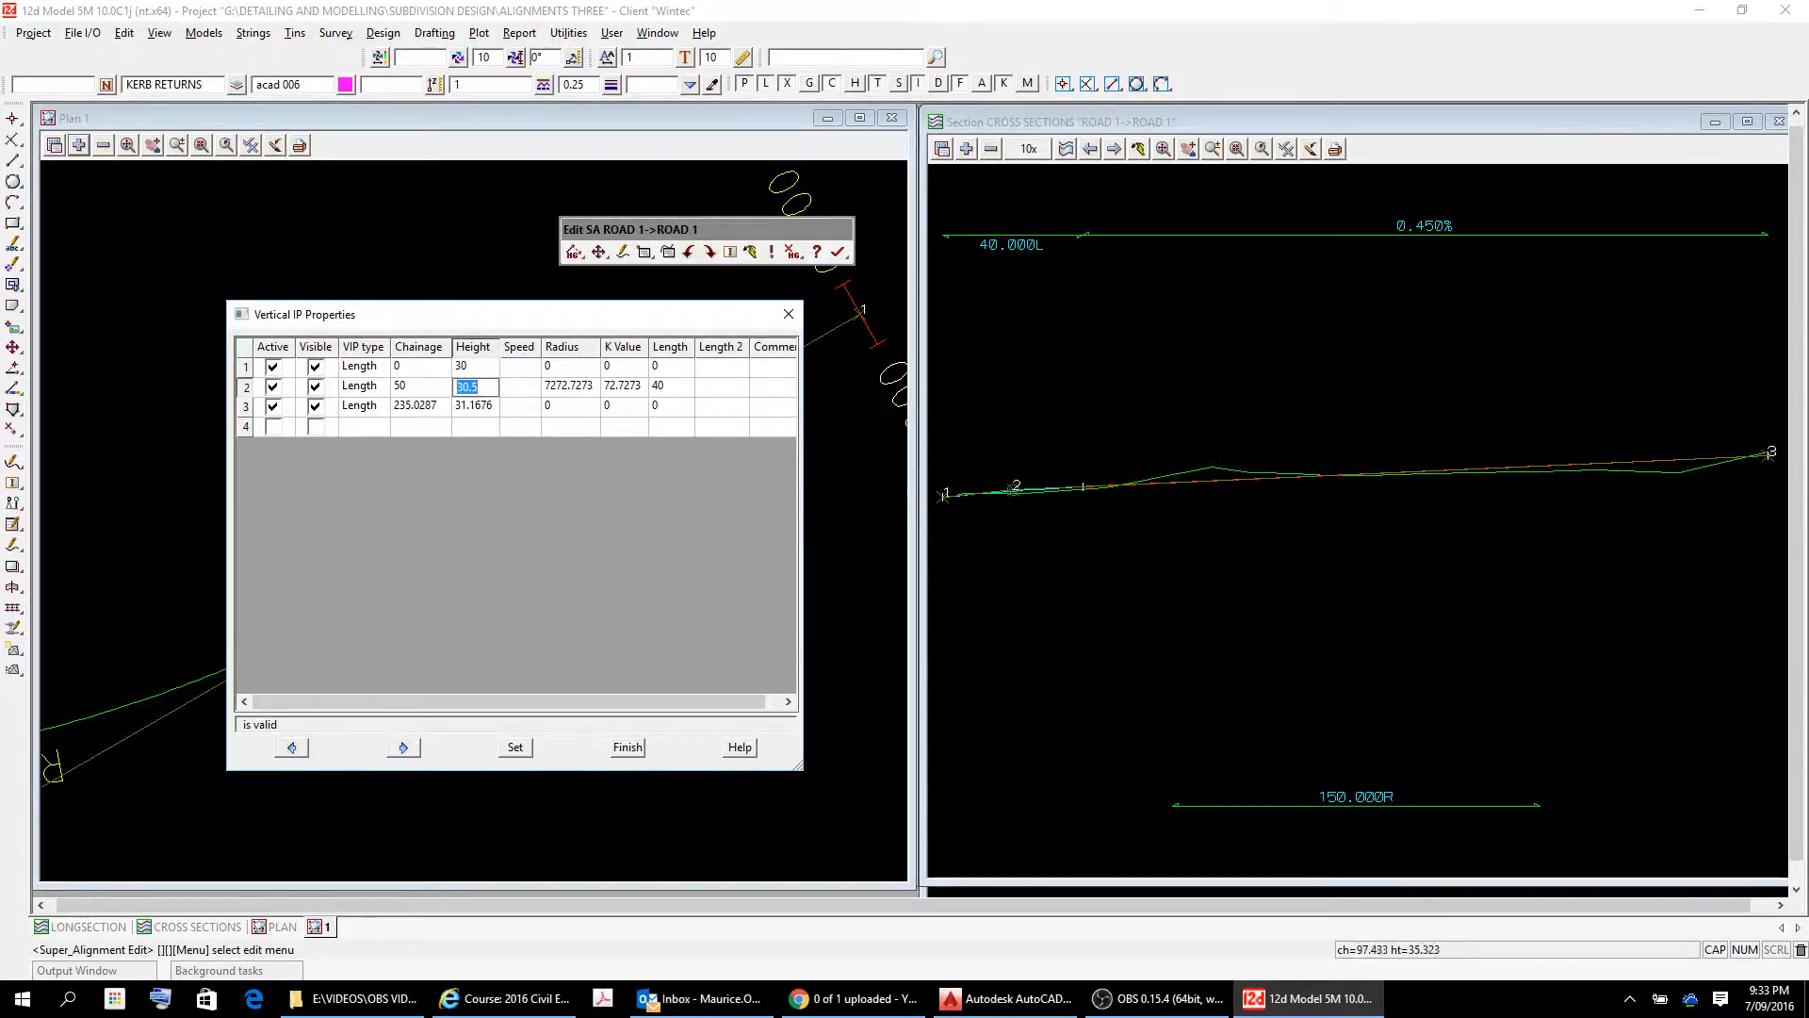
scroll(1081, 239, up, 2)
scroll(1079, 240, down, 2)
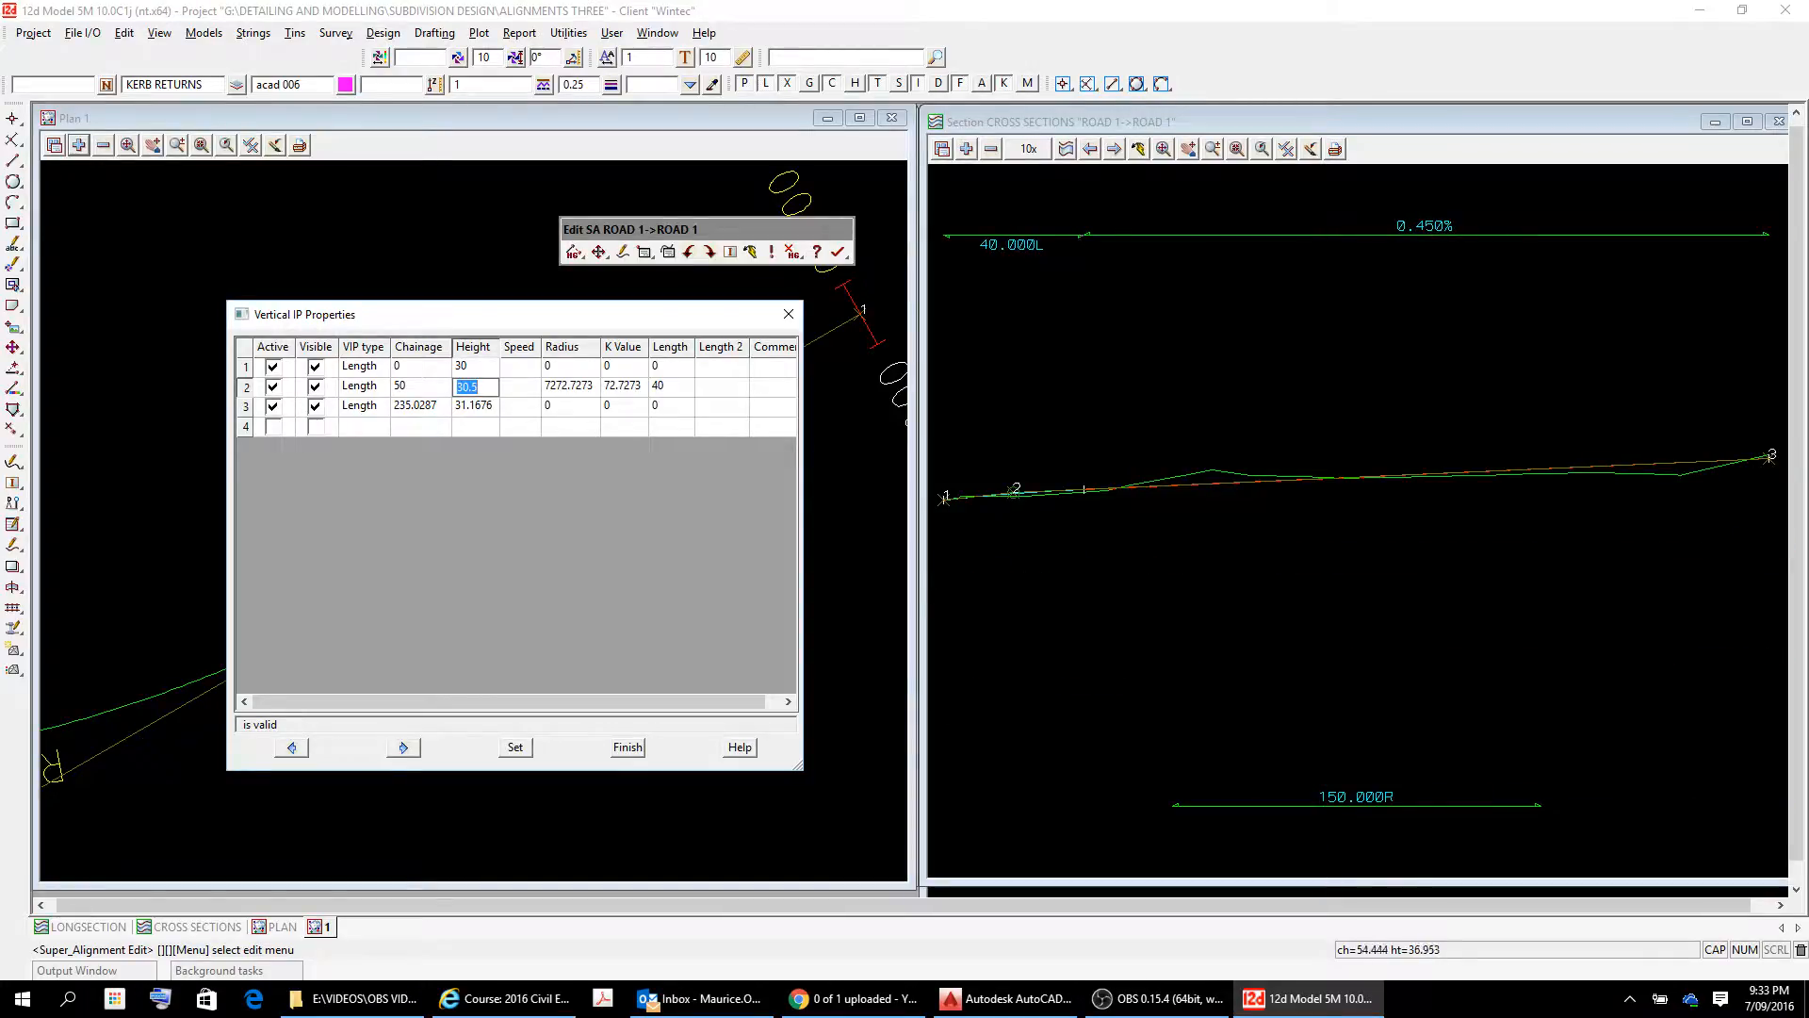
scroll(1146, 259, down, 1)
scroll(1700, 427, up, 1)
scroll(1591, 401, down, 3)
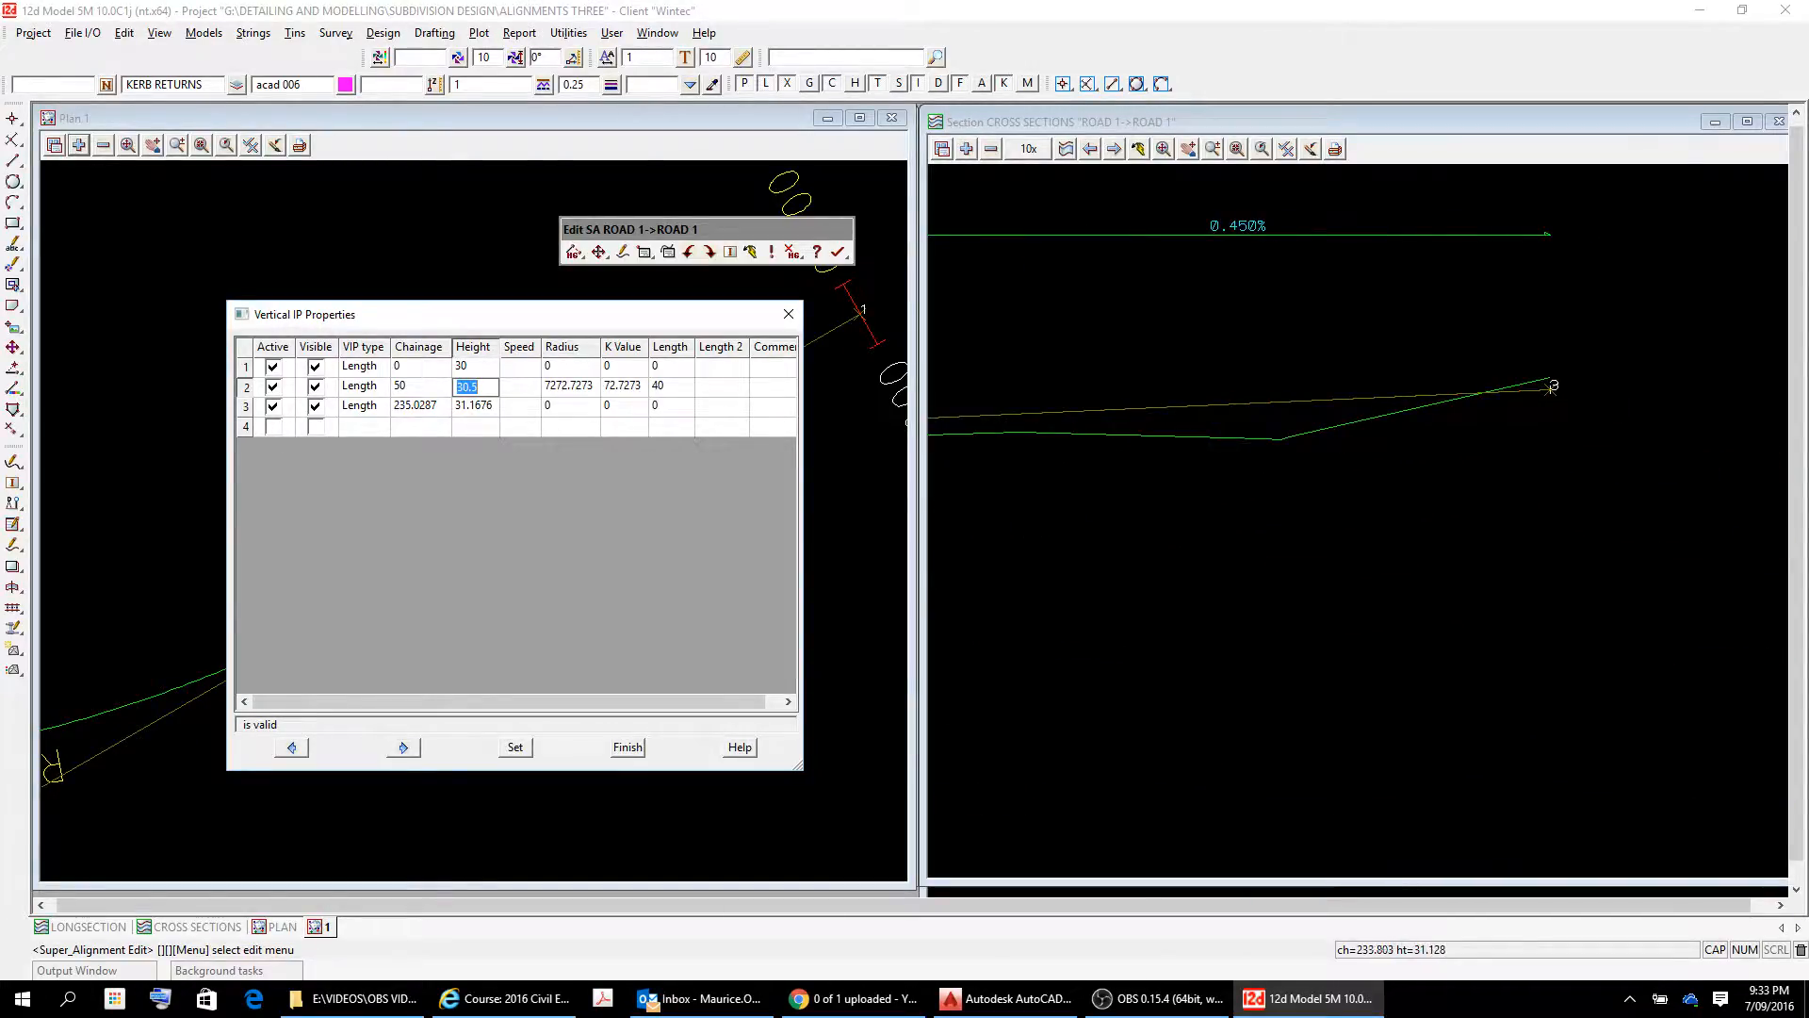
scroll(1532, 385, up, 1)
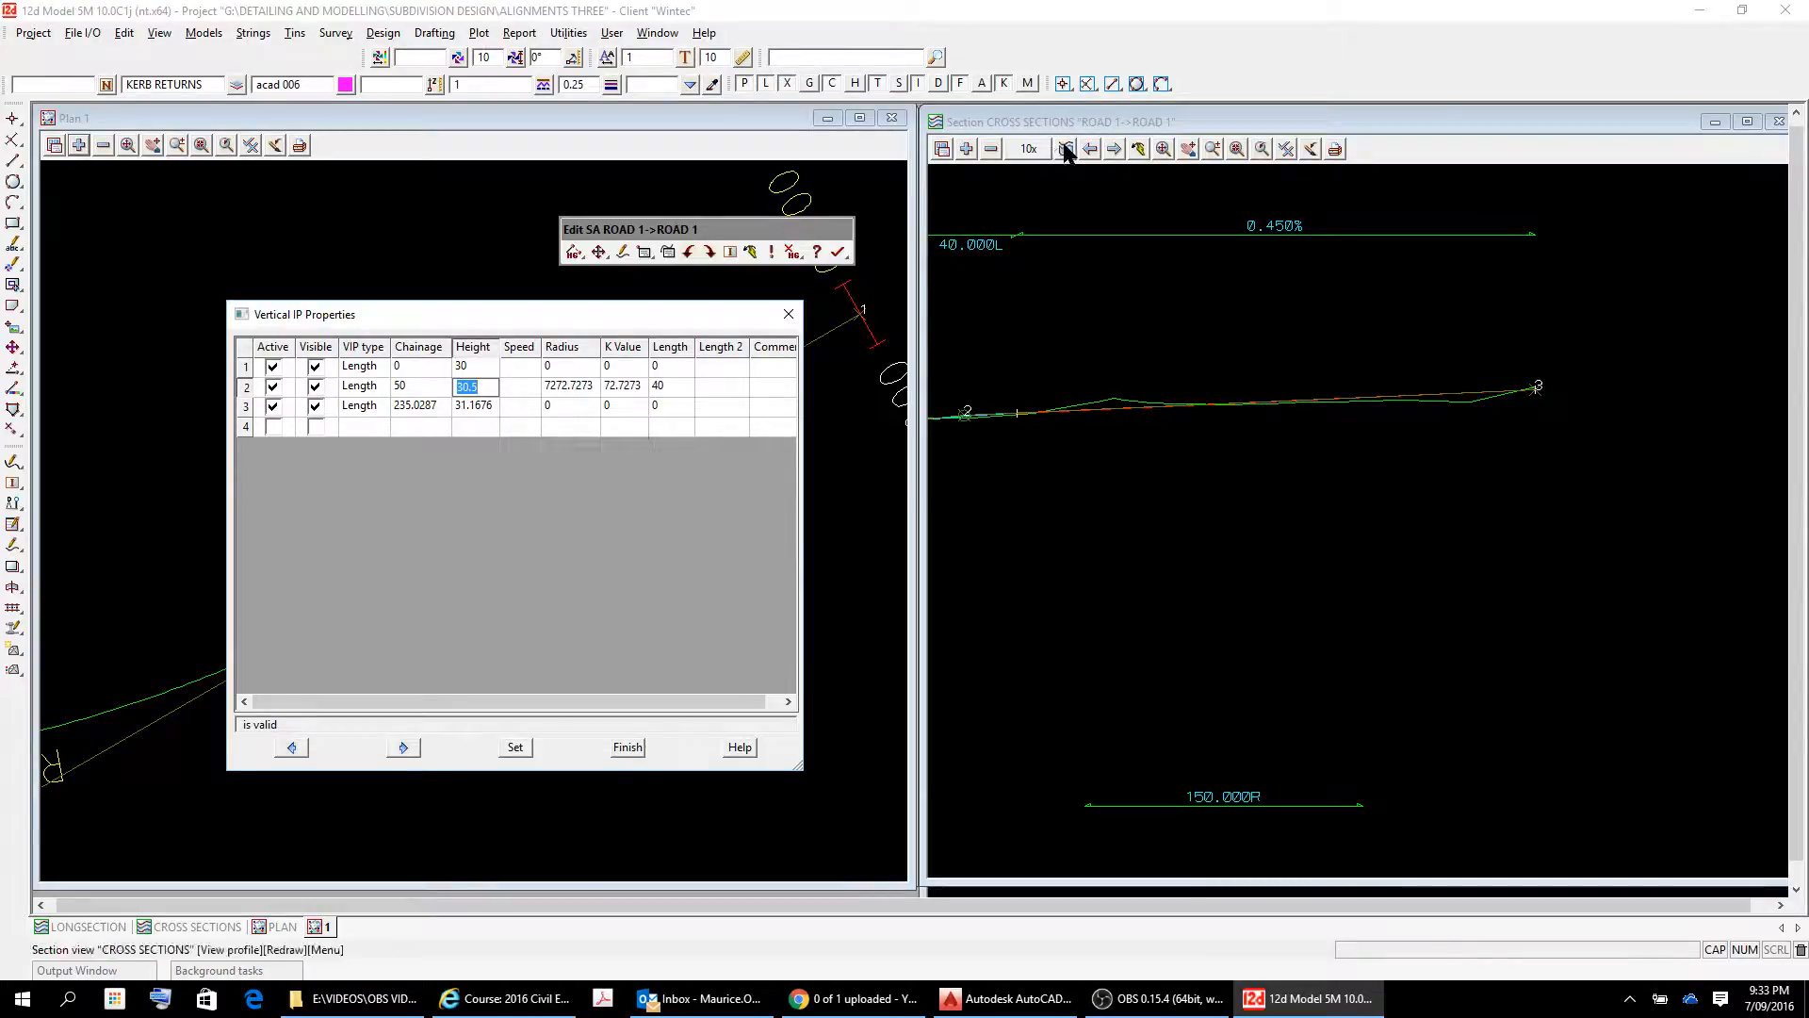
click(934, 451)
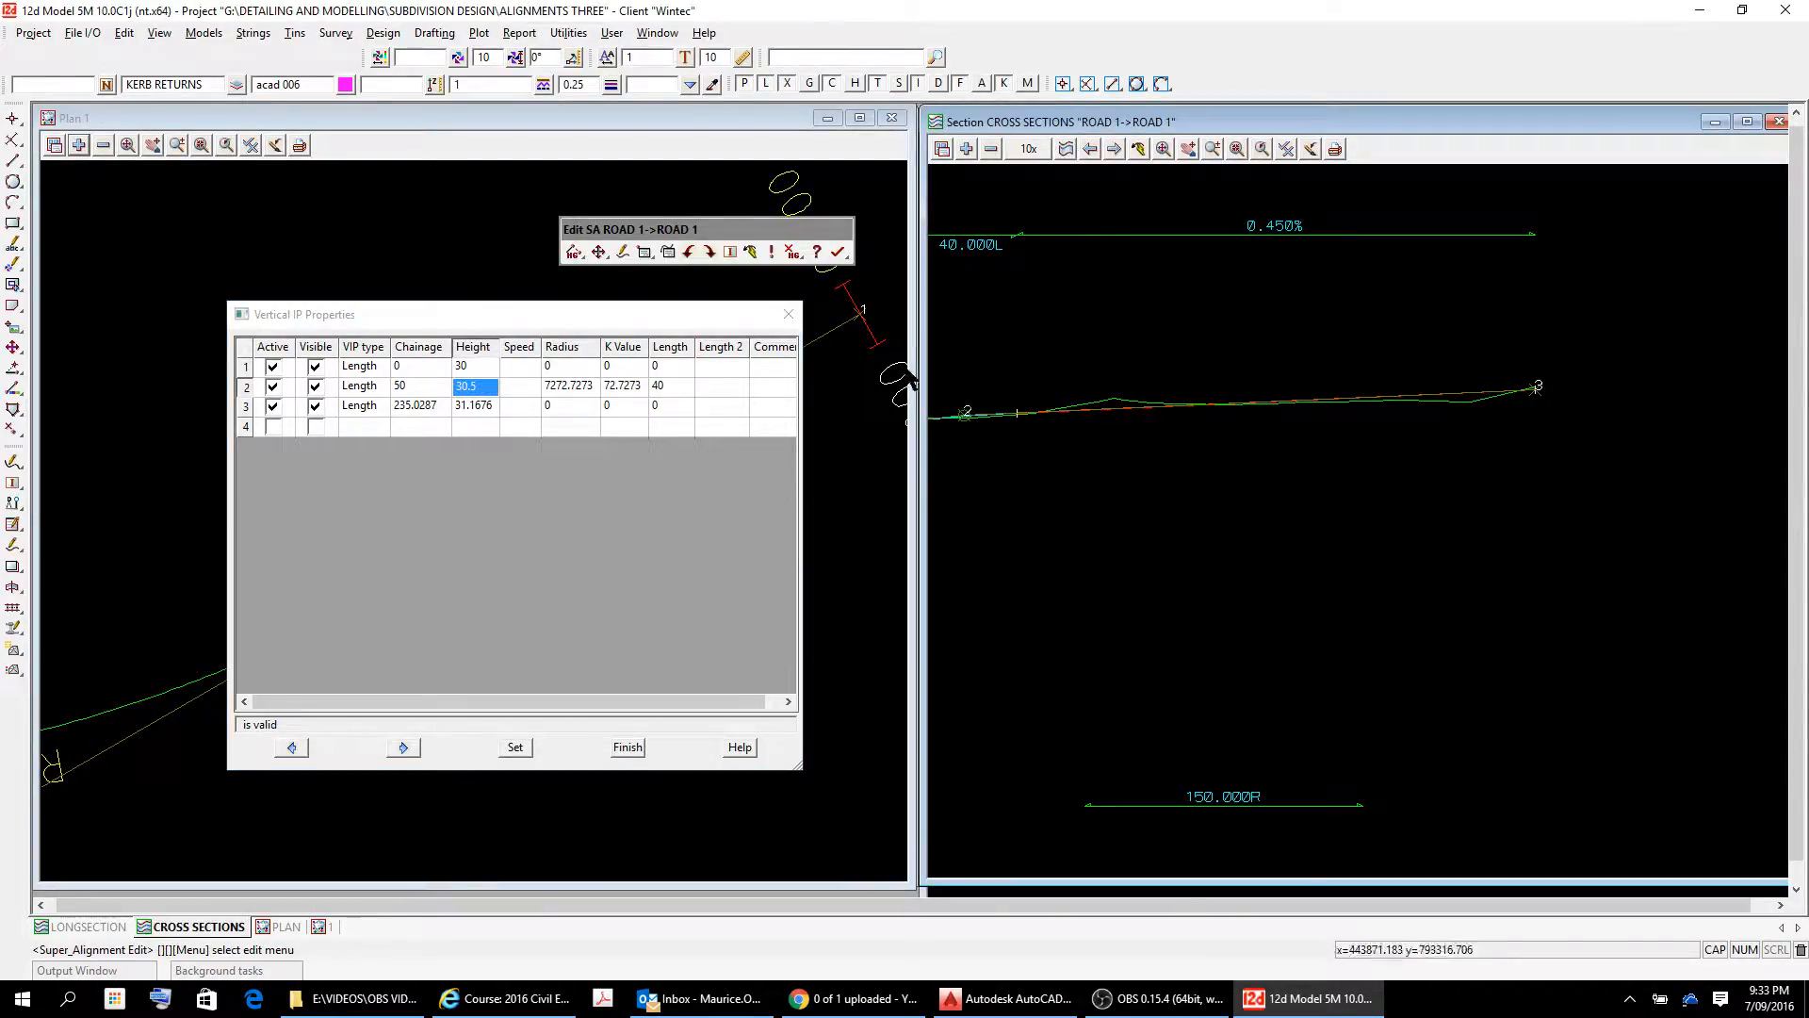
click(515, 746)
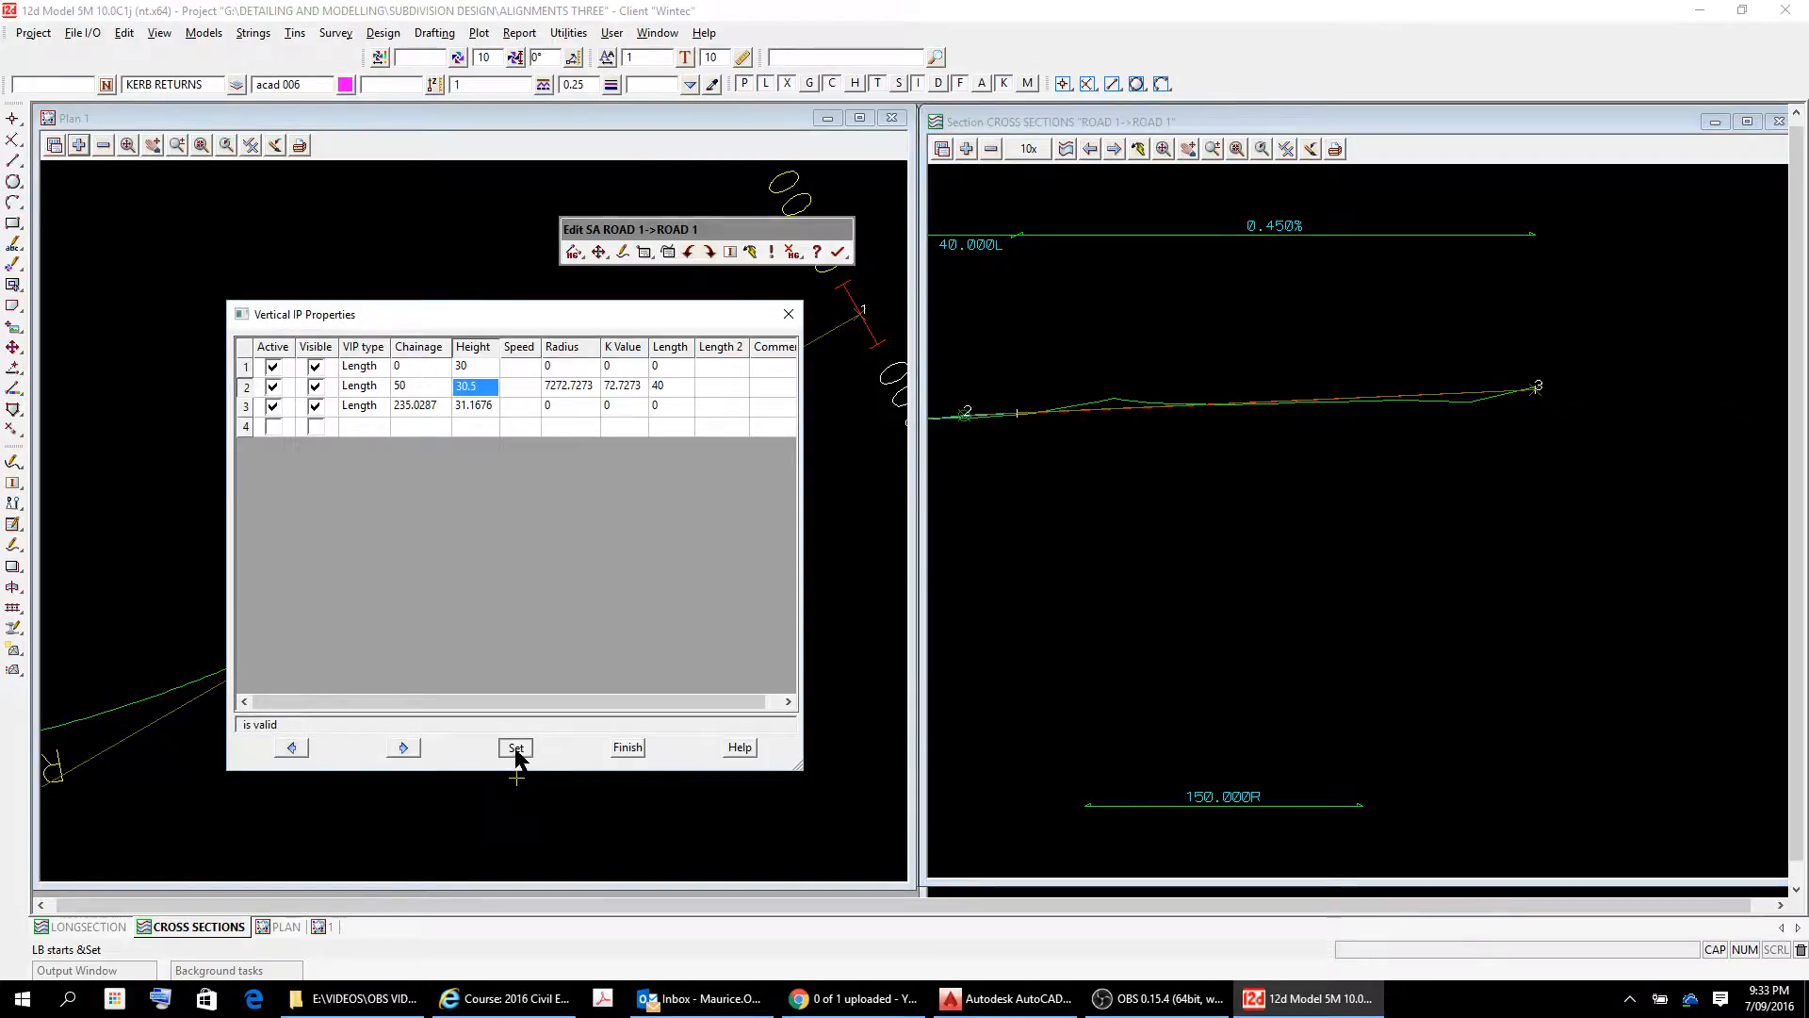
Examine the ROAD 1 design profile against the surface line around the second vertical IP and along the following grade.
scroll(929, 283, up, 2)
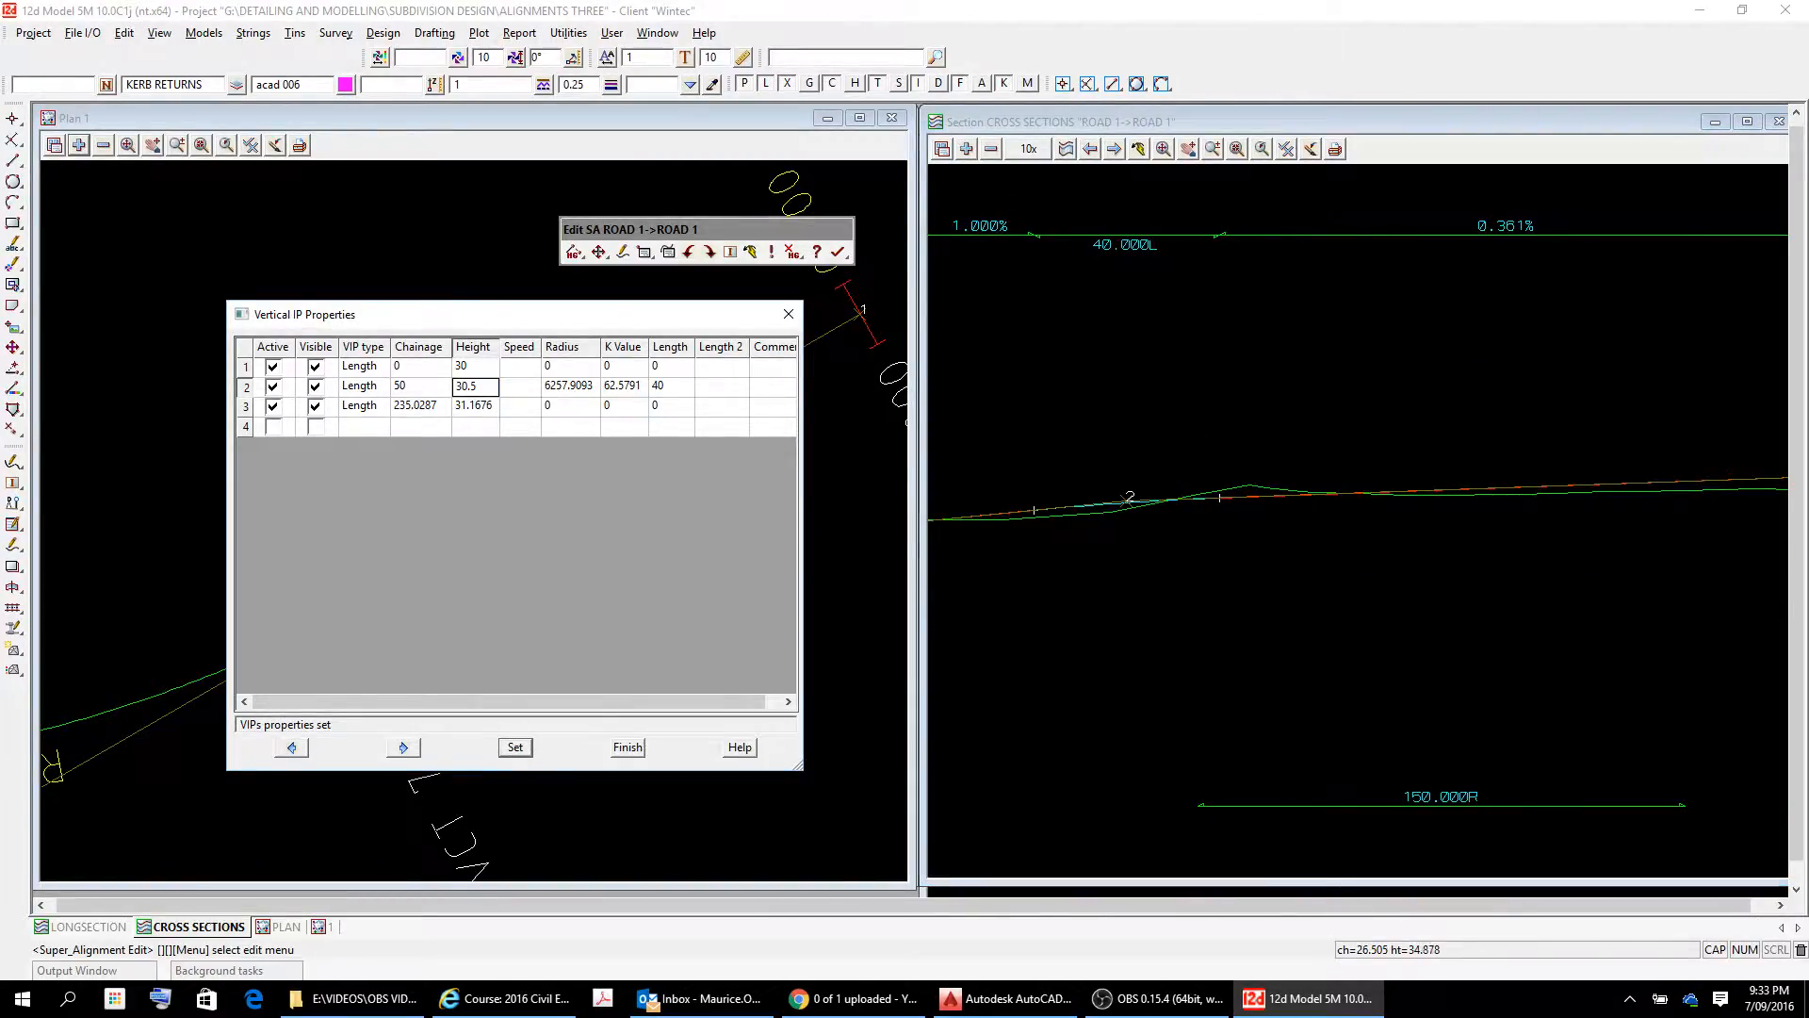
click(1019, 296)
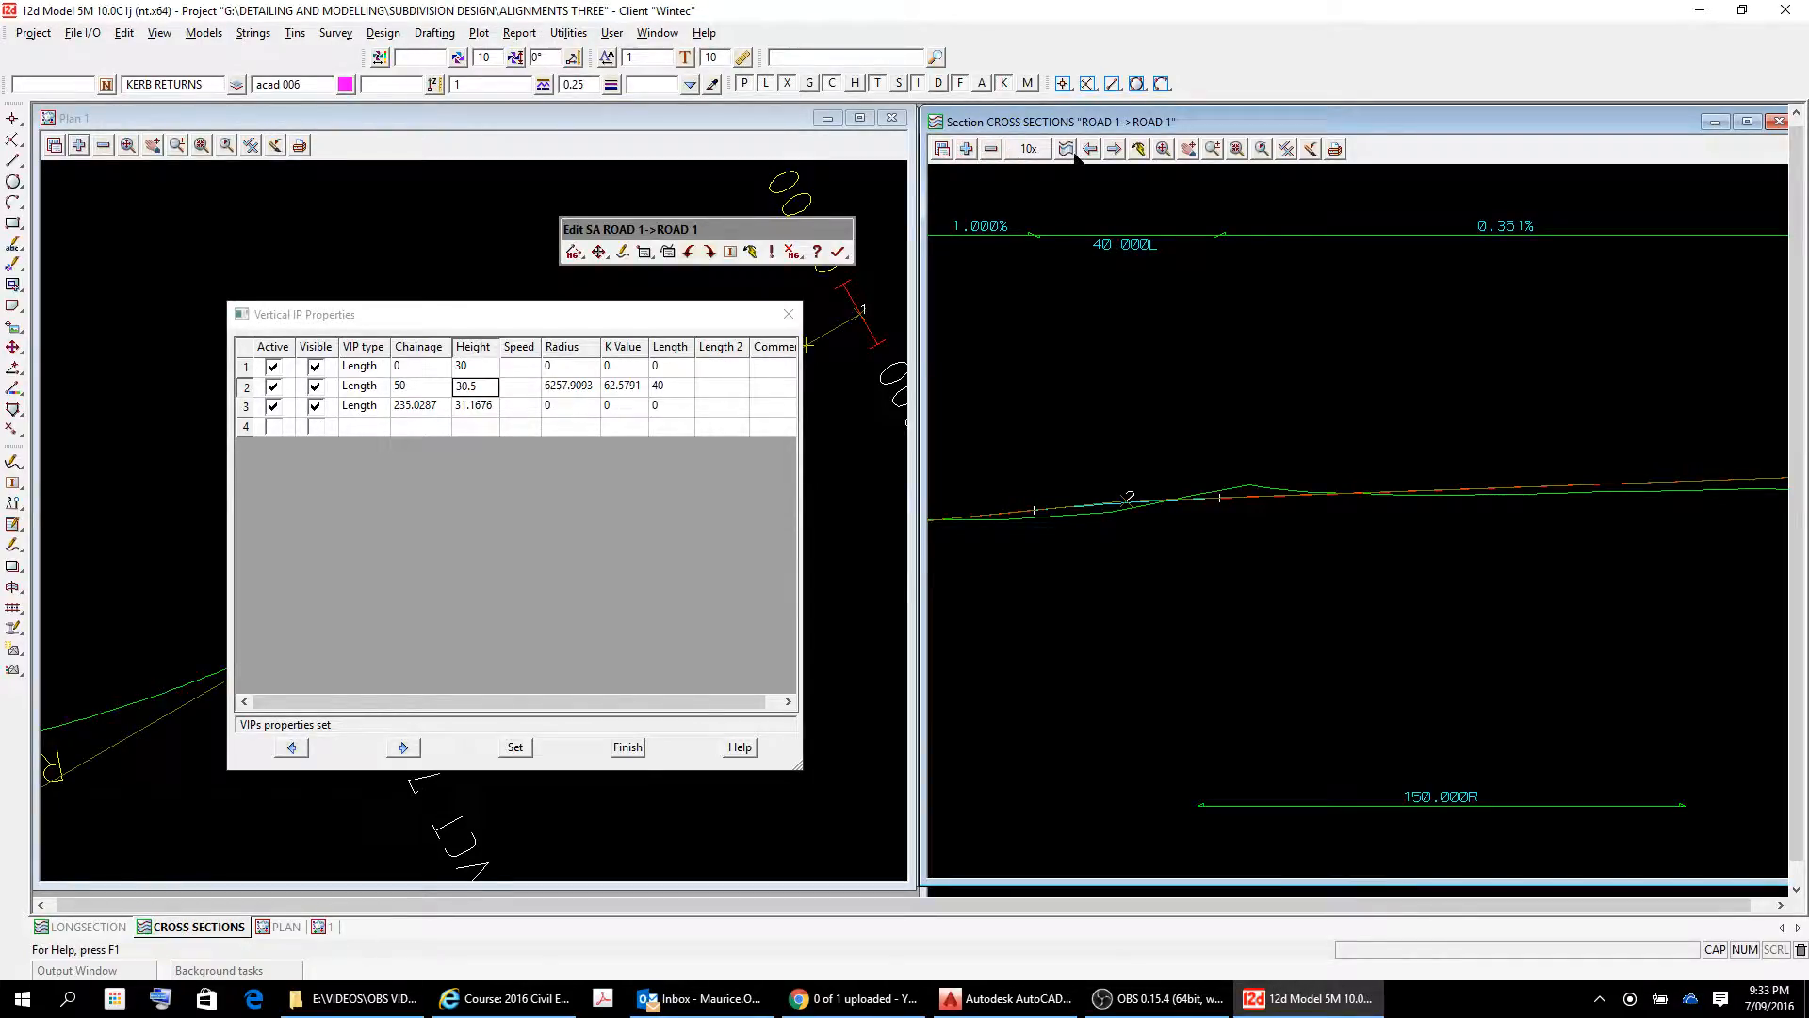
click(1188, 148)
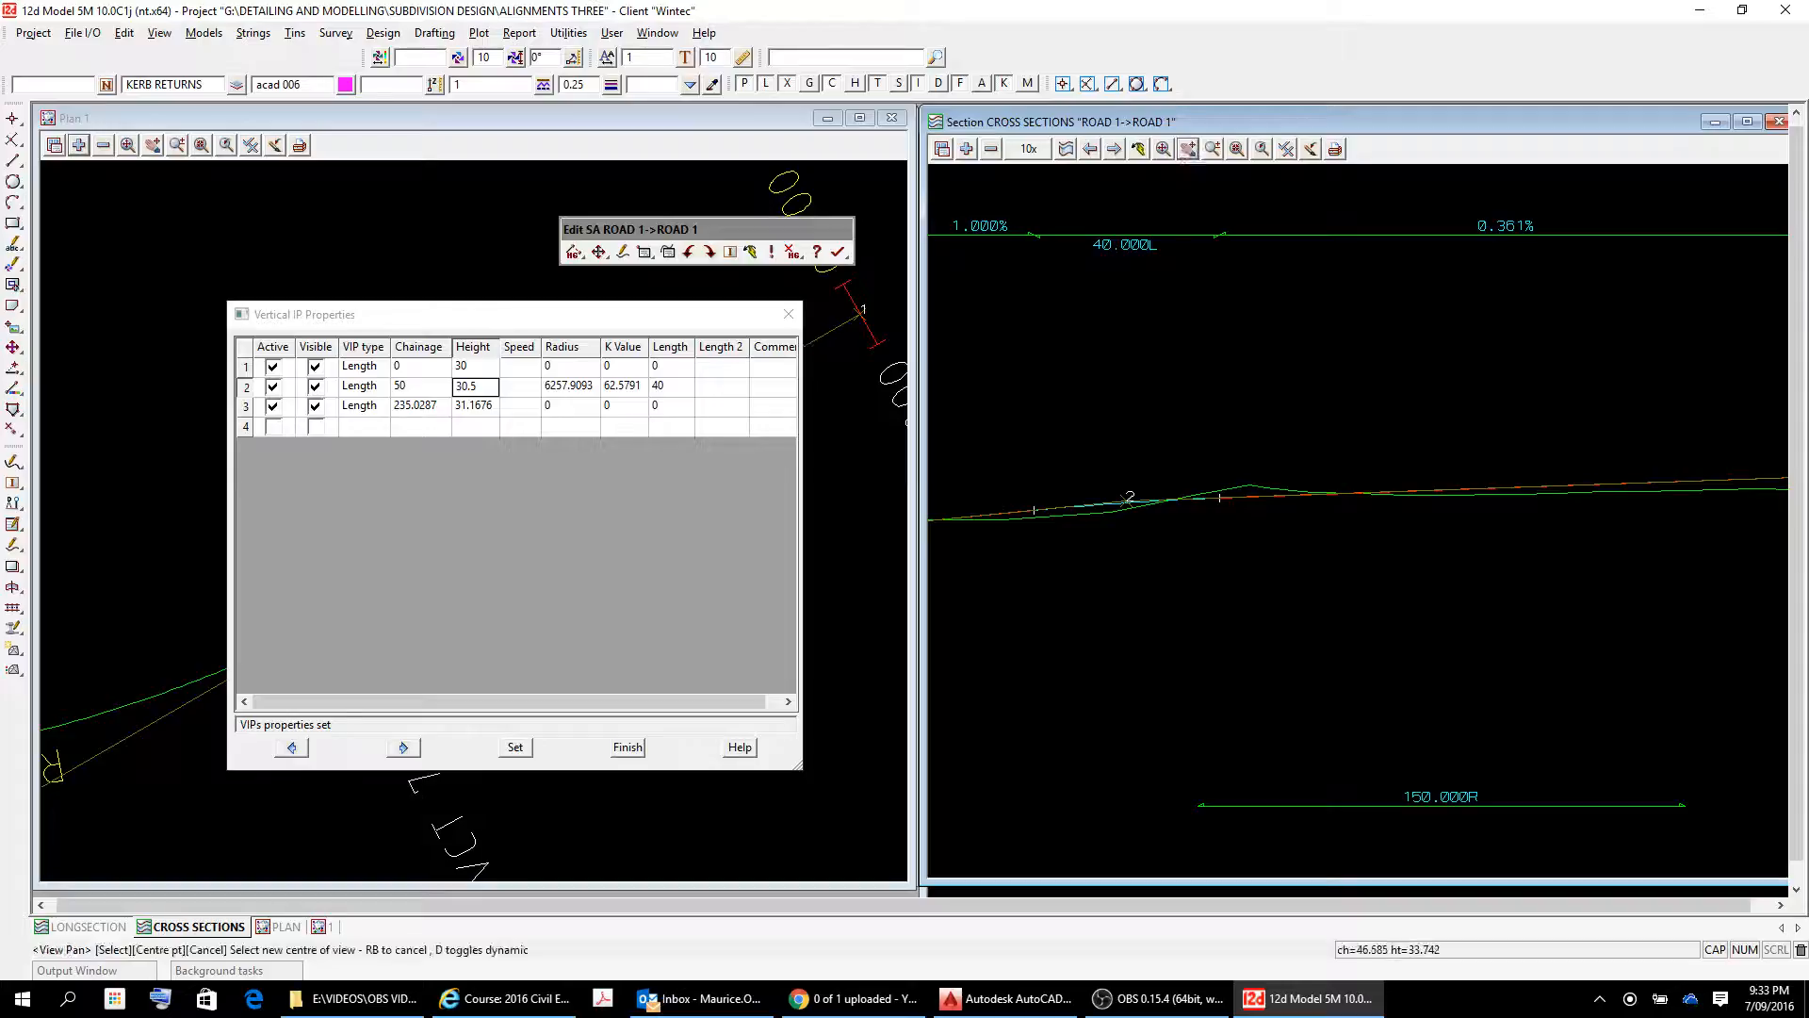
click(1259, 395)
click(1277, 653)
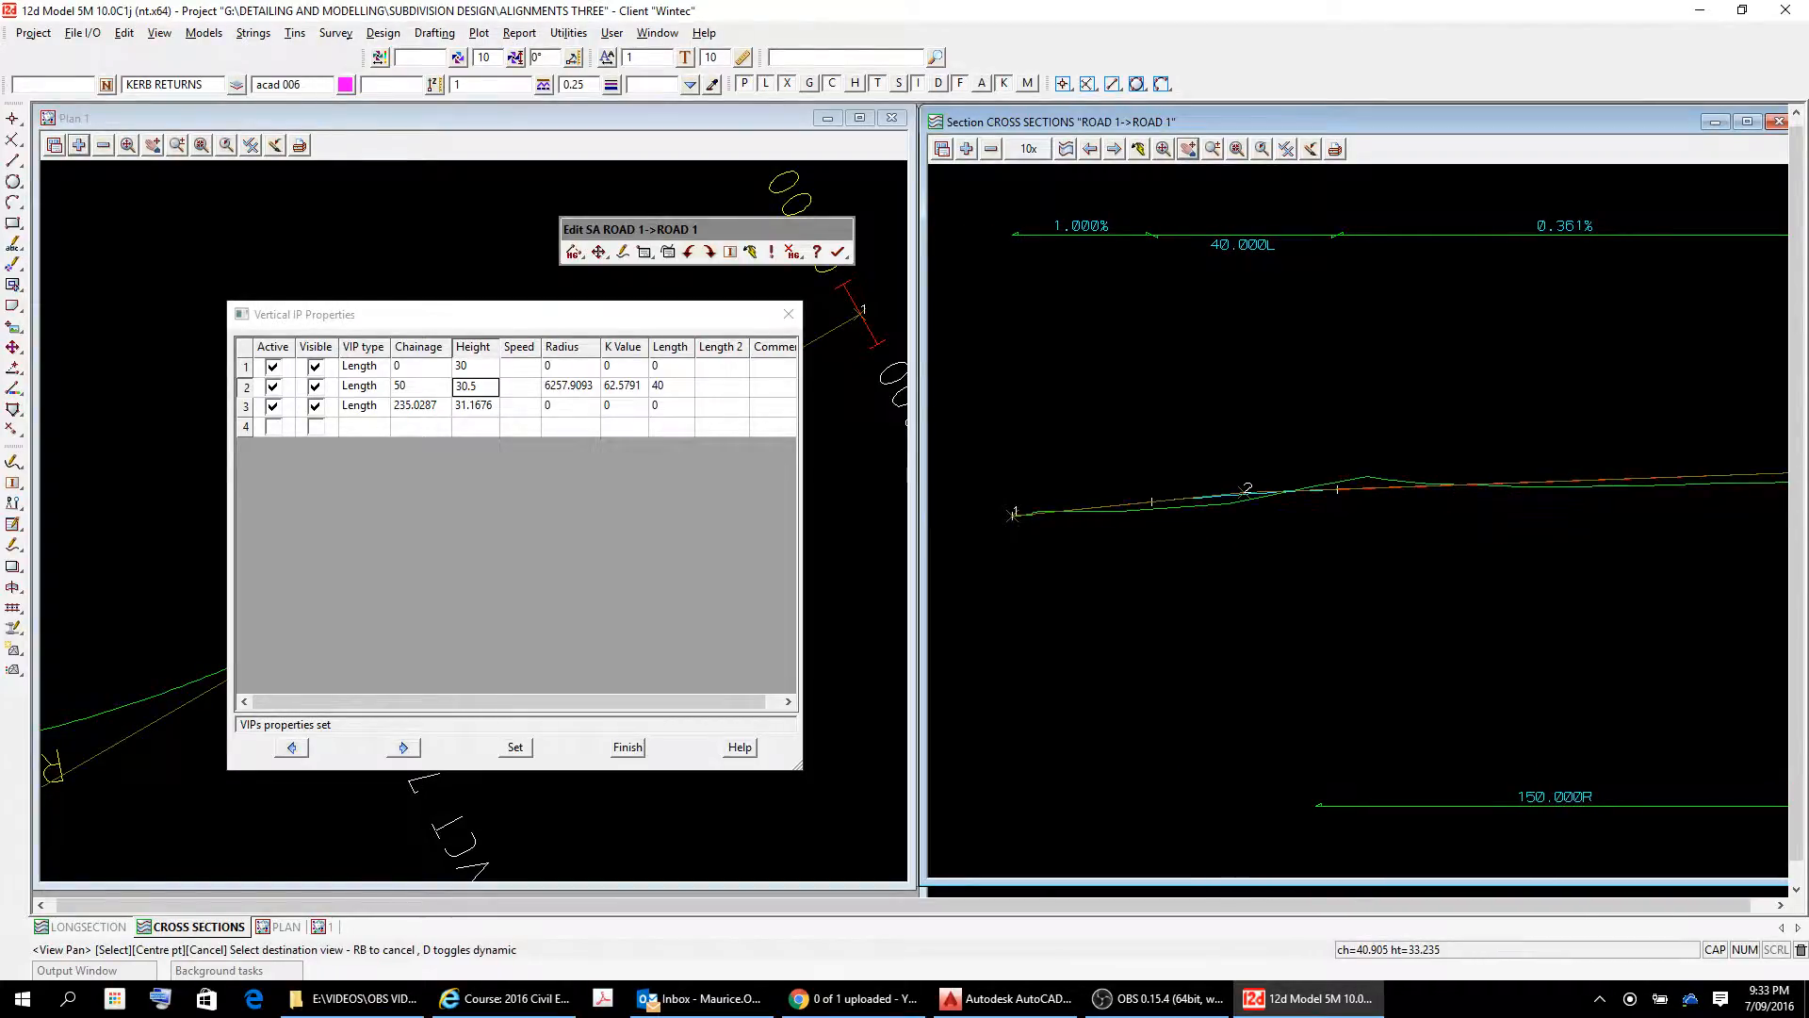
click(1244, 601)
scroll(1148, 559, up, 4)
scroll(1147, 560, down, 3)
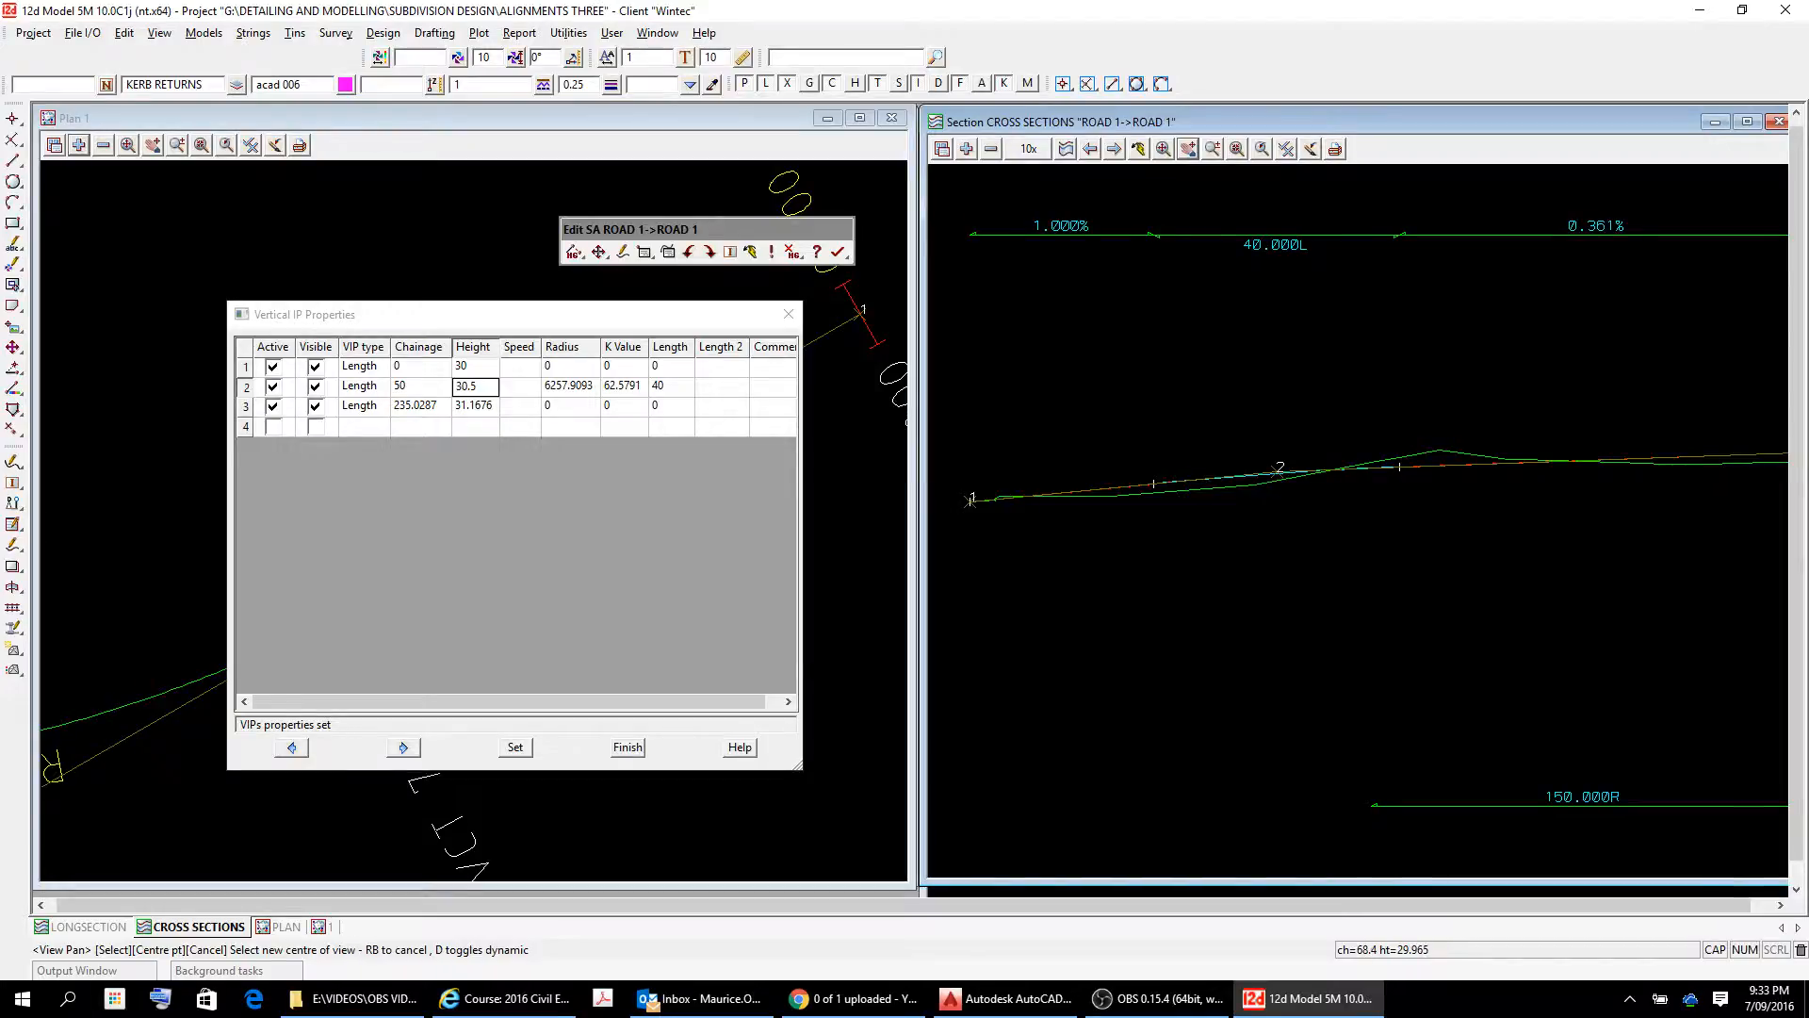
drag(1508, 415, 1262, 437)
drag(1598, 335, 1260, 399)
drag(1709, 447, 1427, 468)
drag(1433, 536, 1631, 526)
drag(1181, 525, 1338, 433)
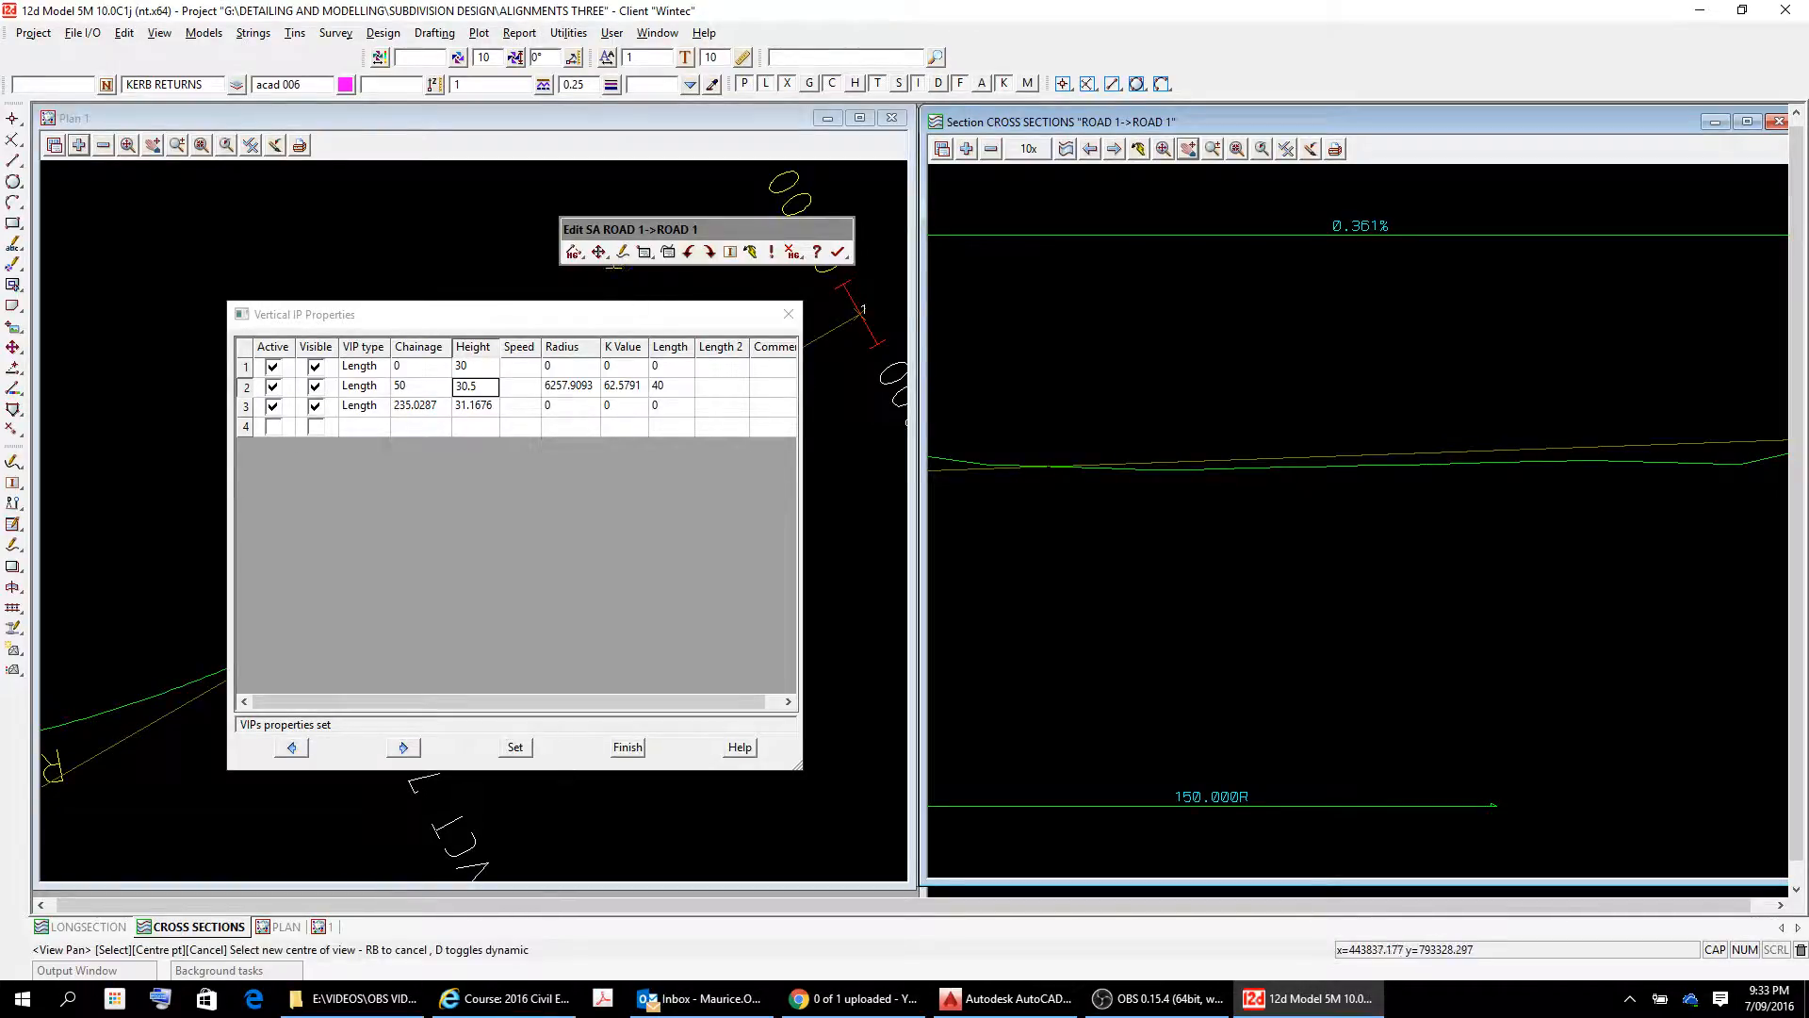
Change the grade of the vertical line between the second and third vertical IPs to 0.45%.
click(599, 254)
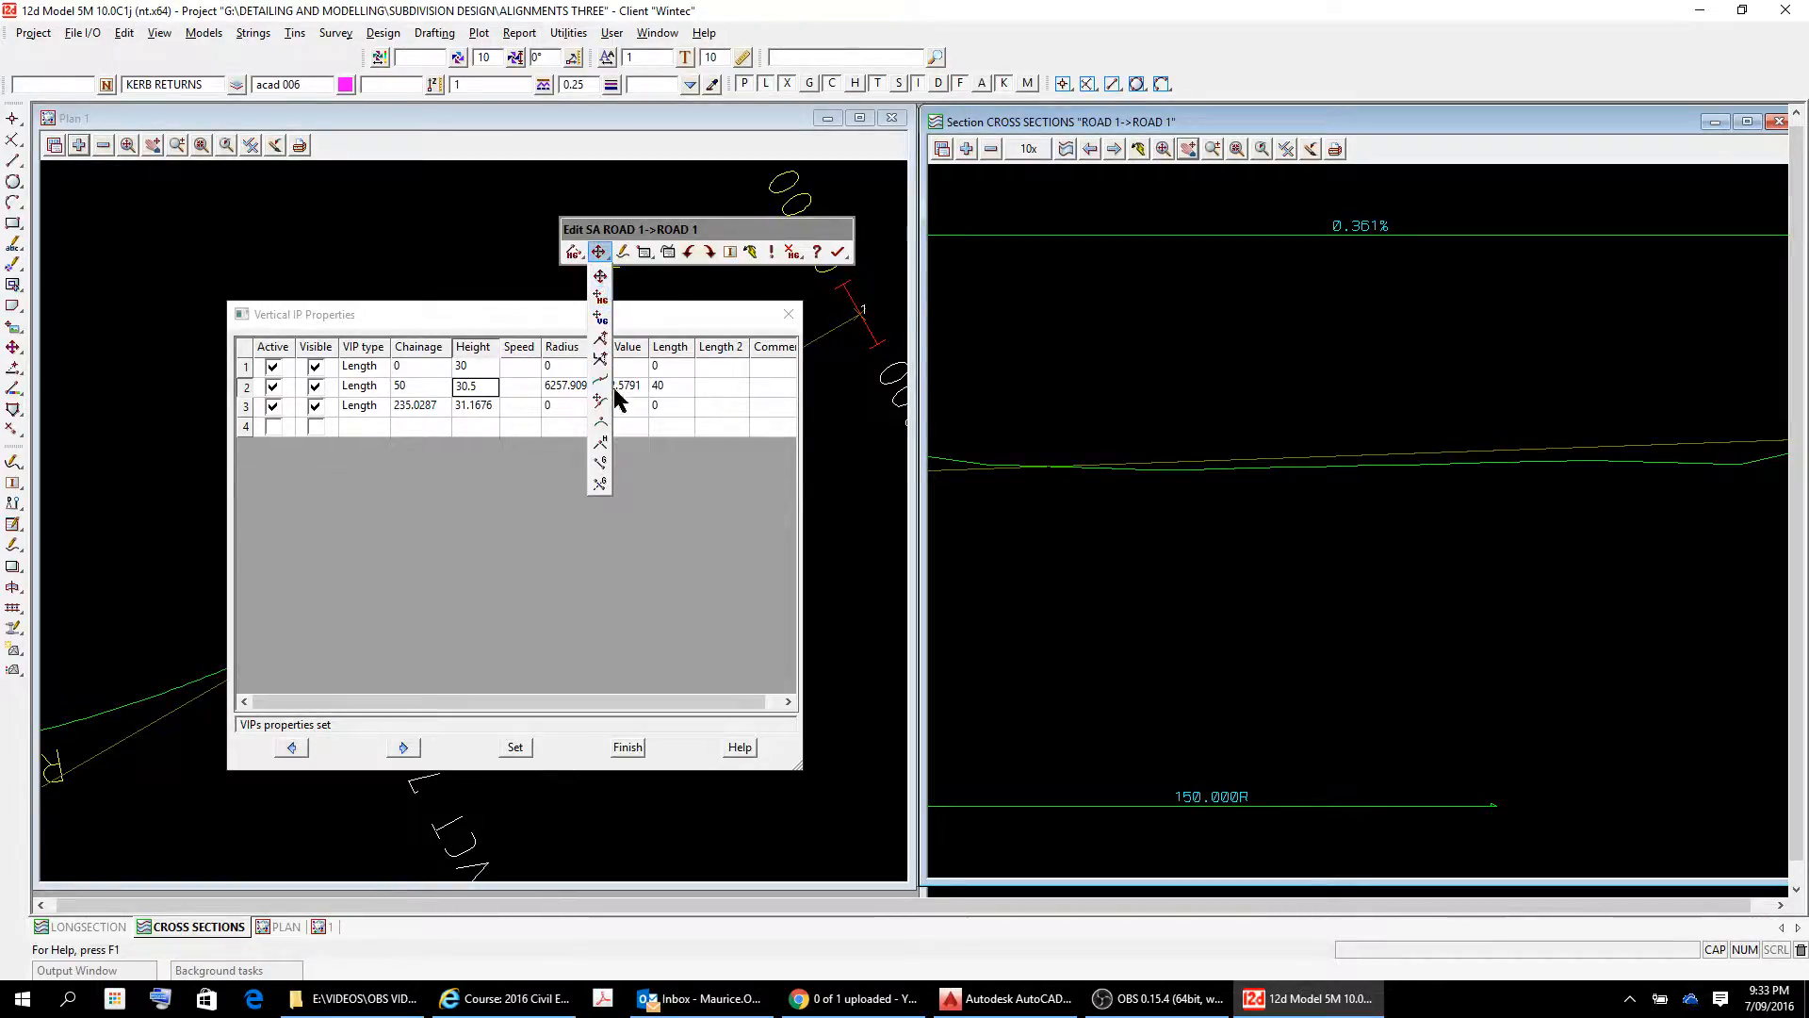
click(600, 462)
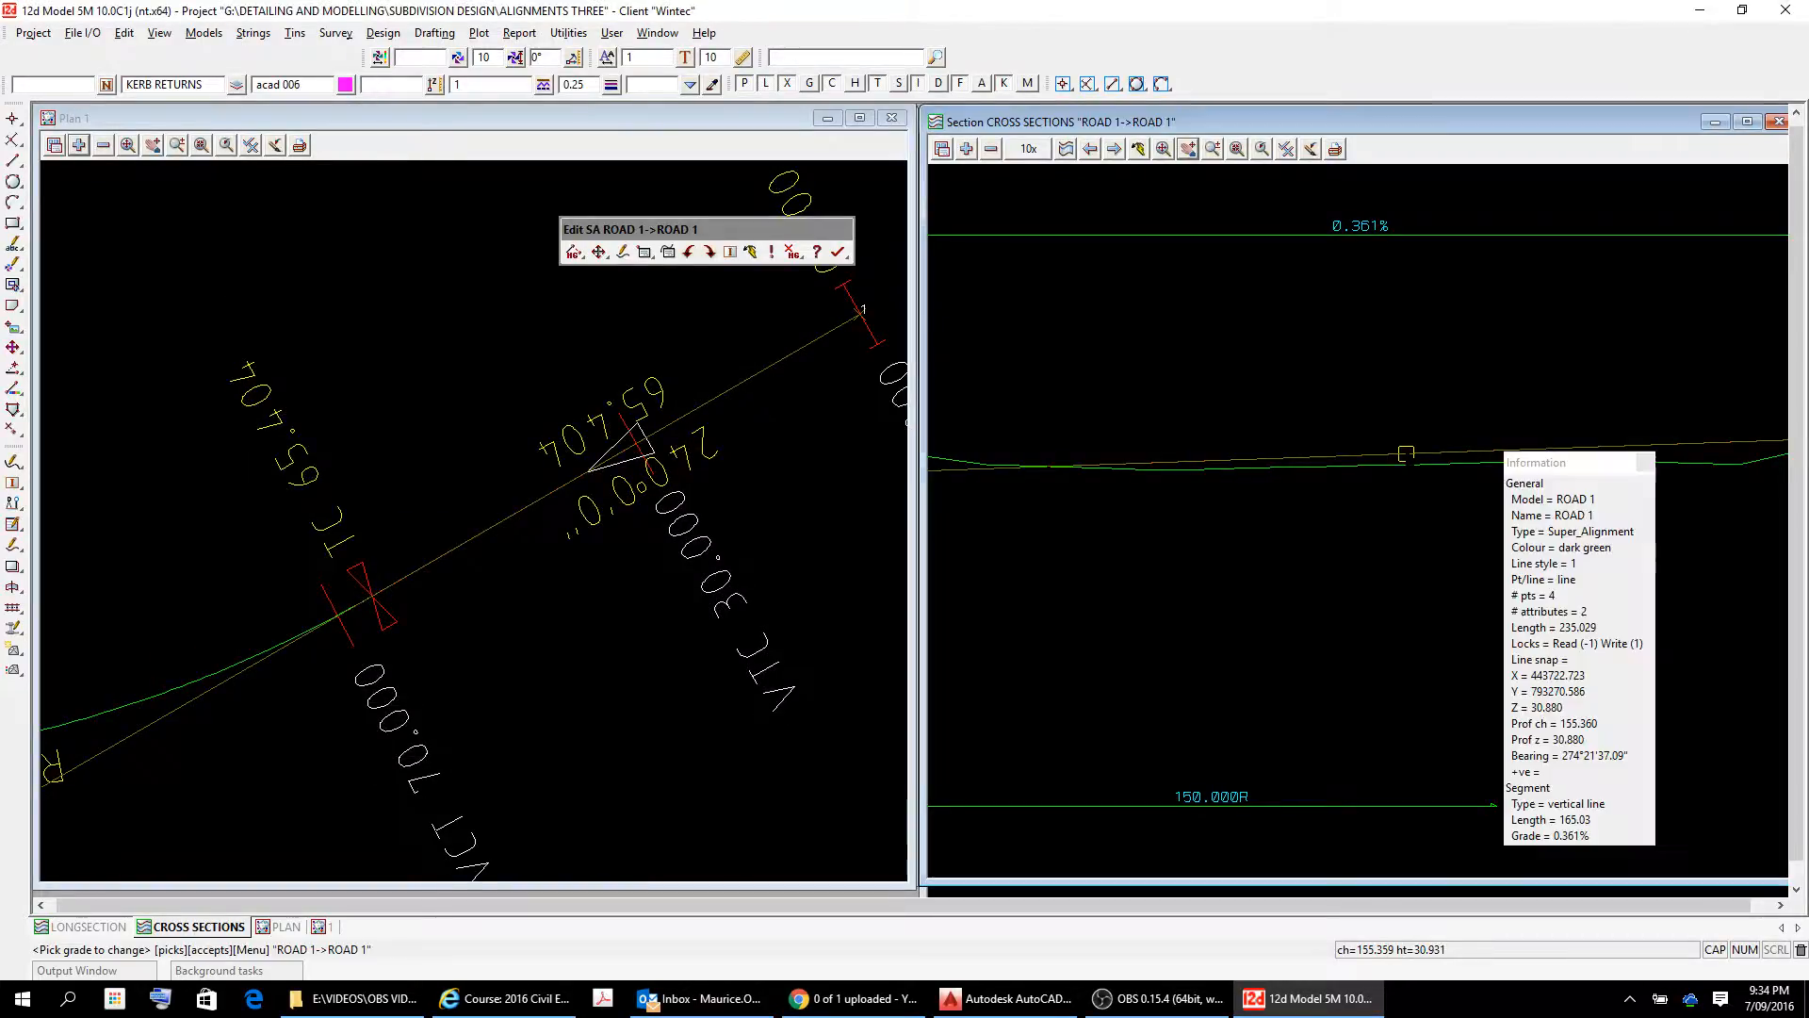
click(1406, 453)
right_click(1406, 453)
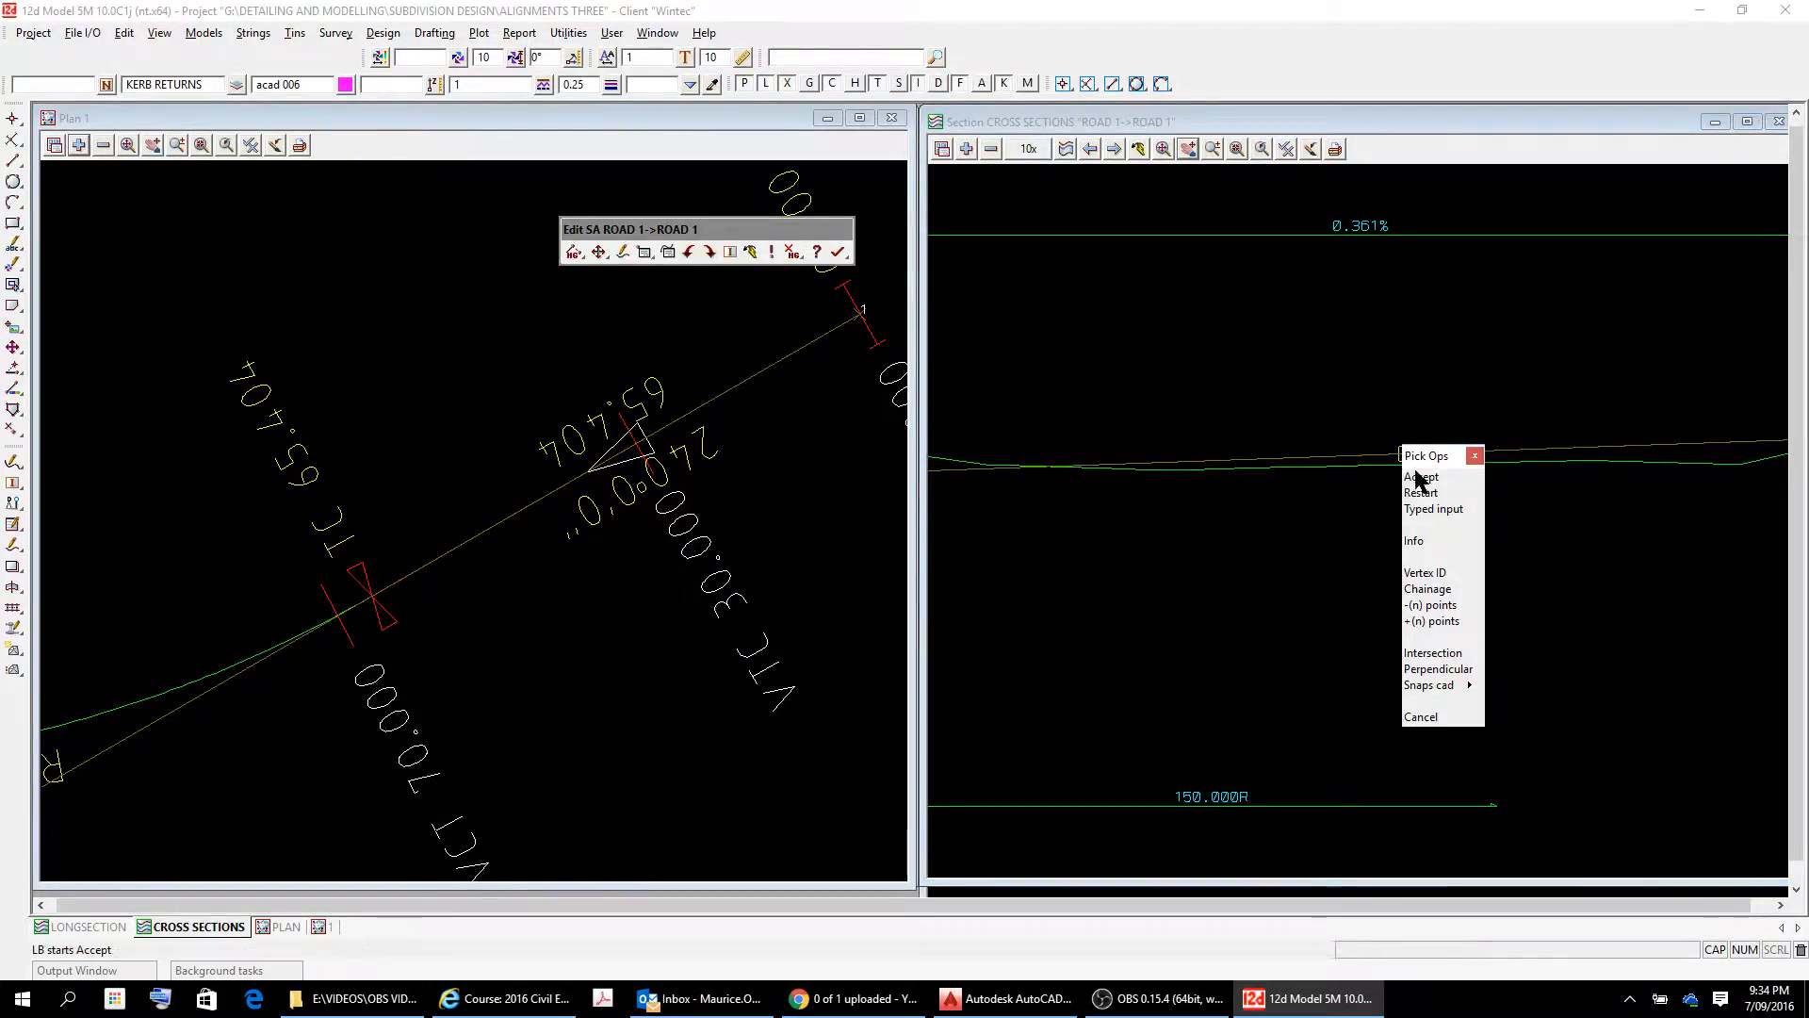
click(1423, 479)
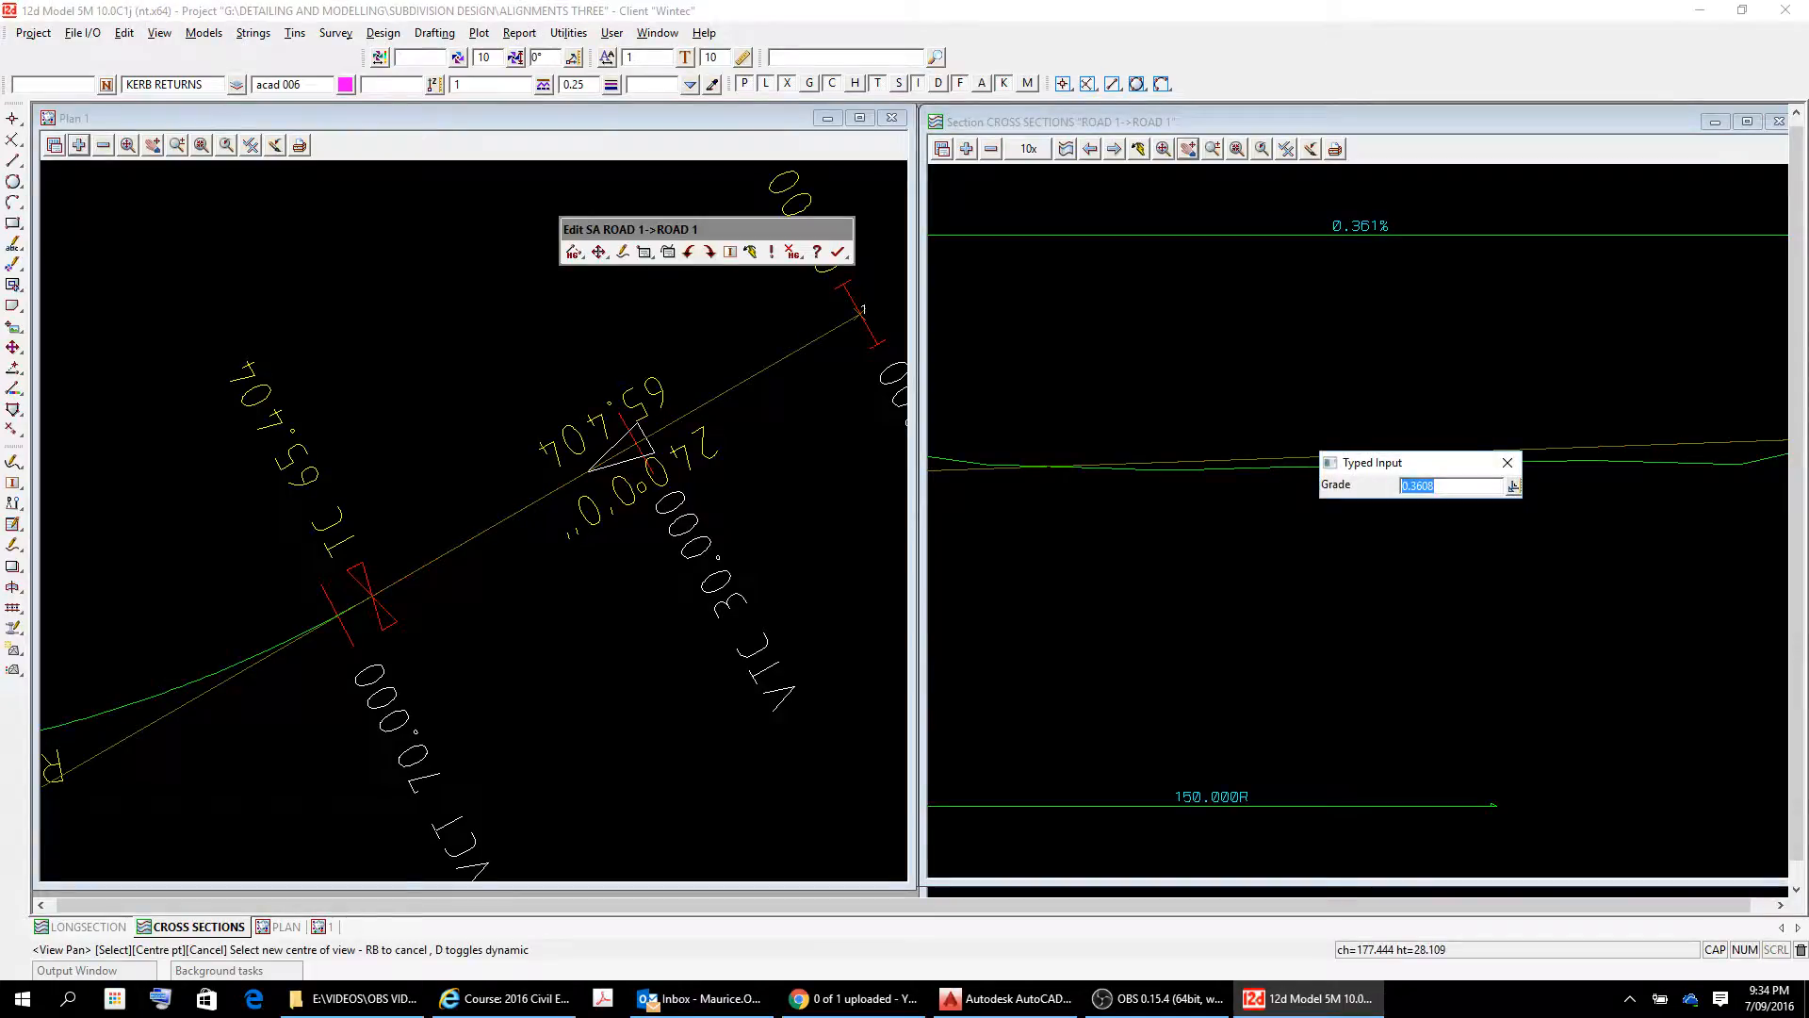
text(0.45)
key(Return)
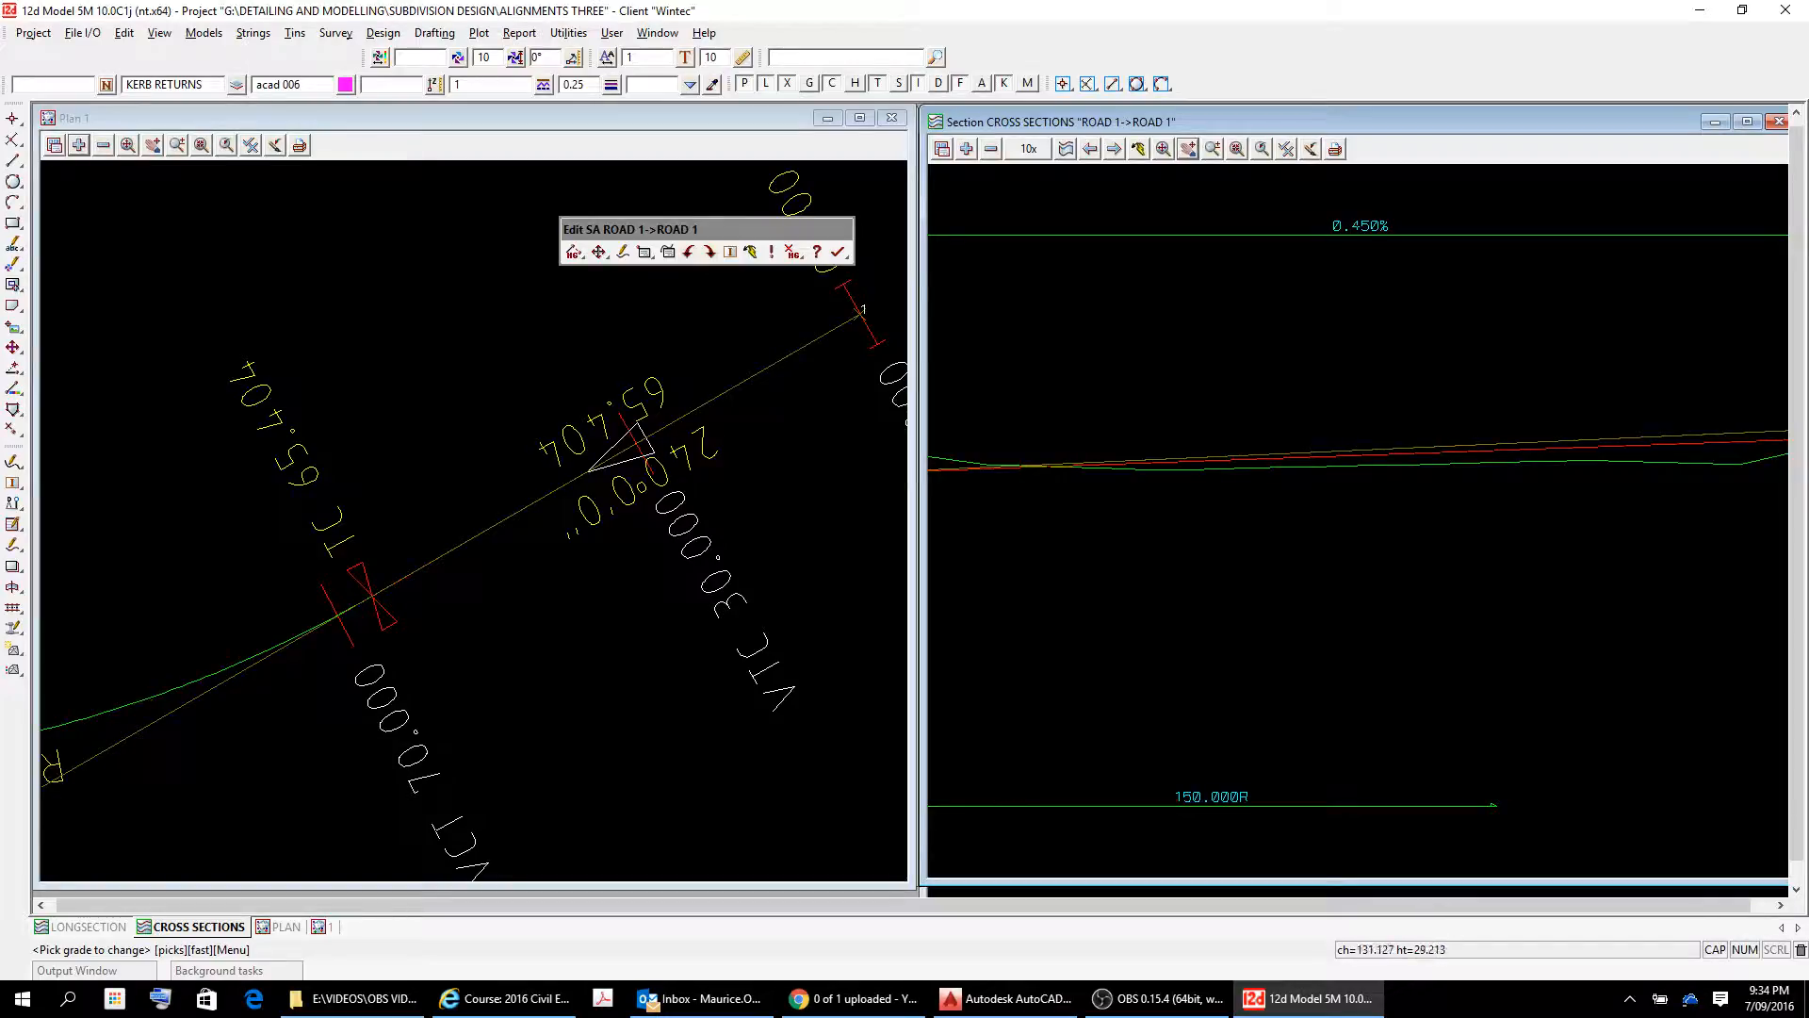
Inspect the regraded ROAD 1 profile from its end point back to the vertical curve at the second IP.
scroll(1436, 497, down, 3)
scroll(1637, 462, up, 5)
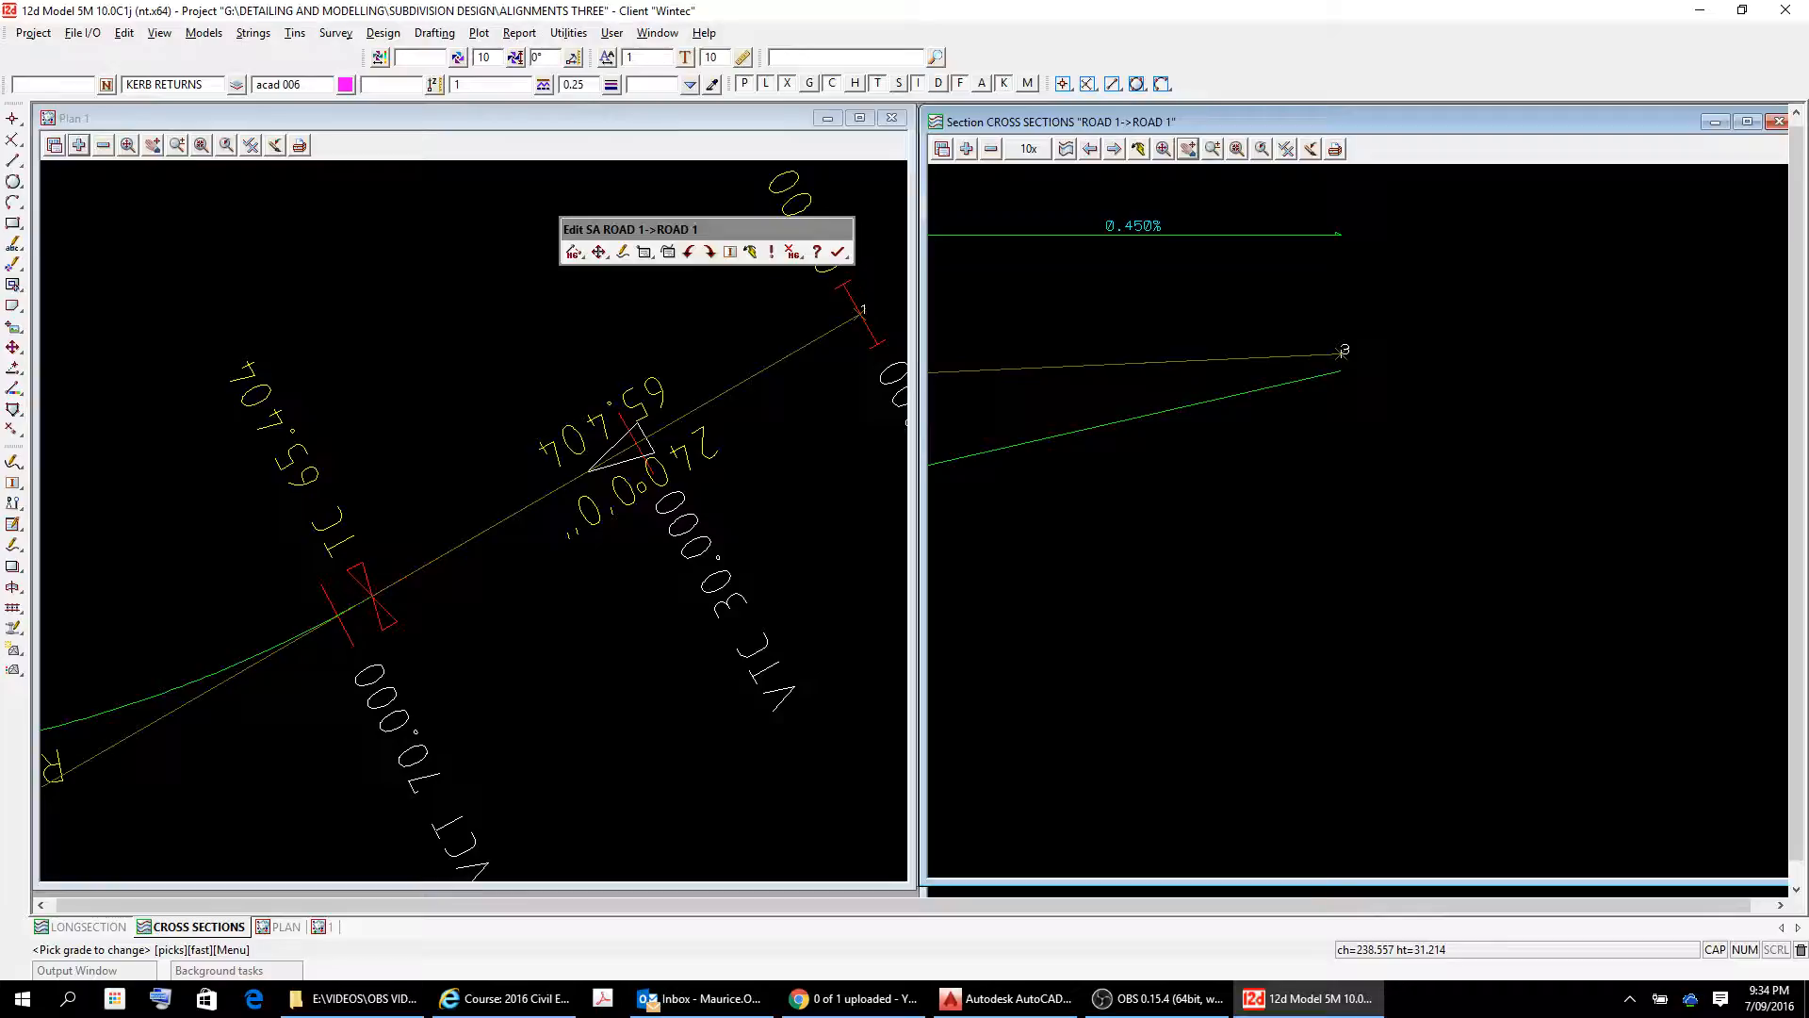
scroll(1342, 352, down, 1)
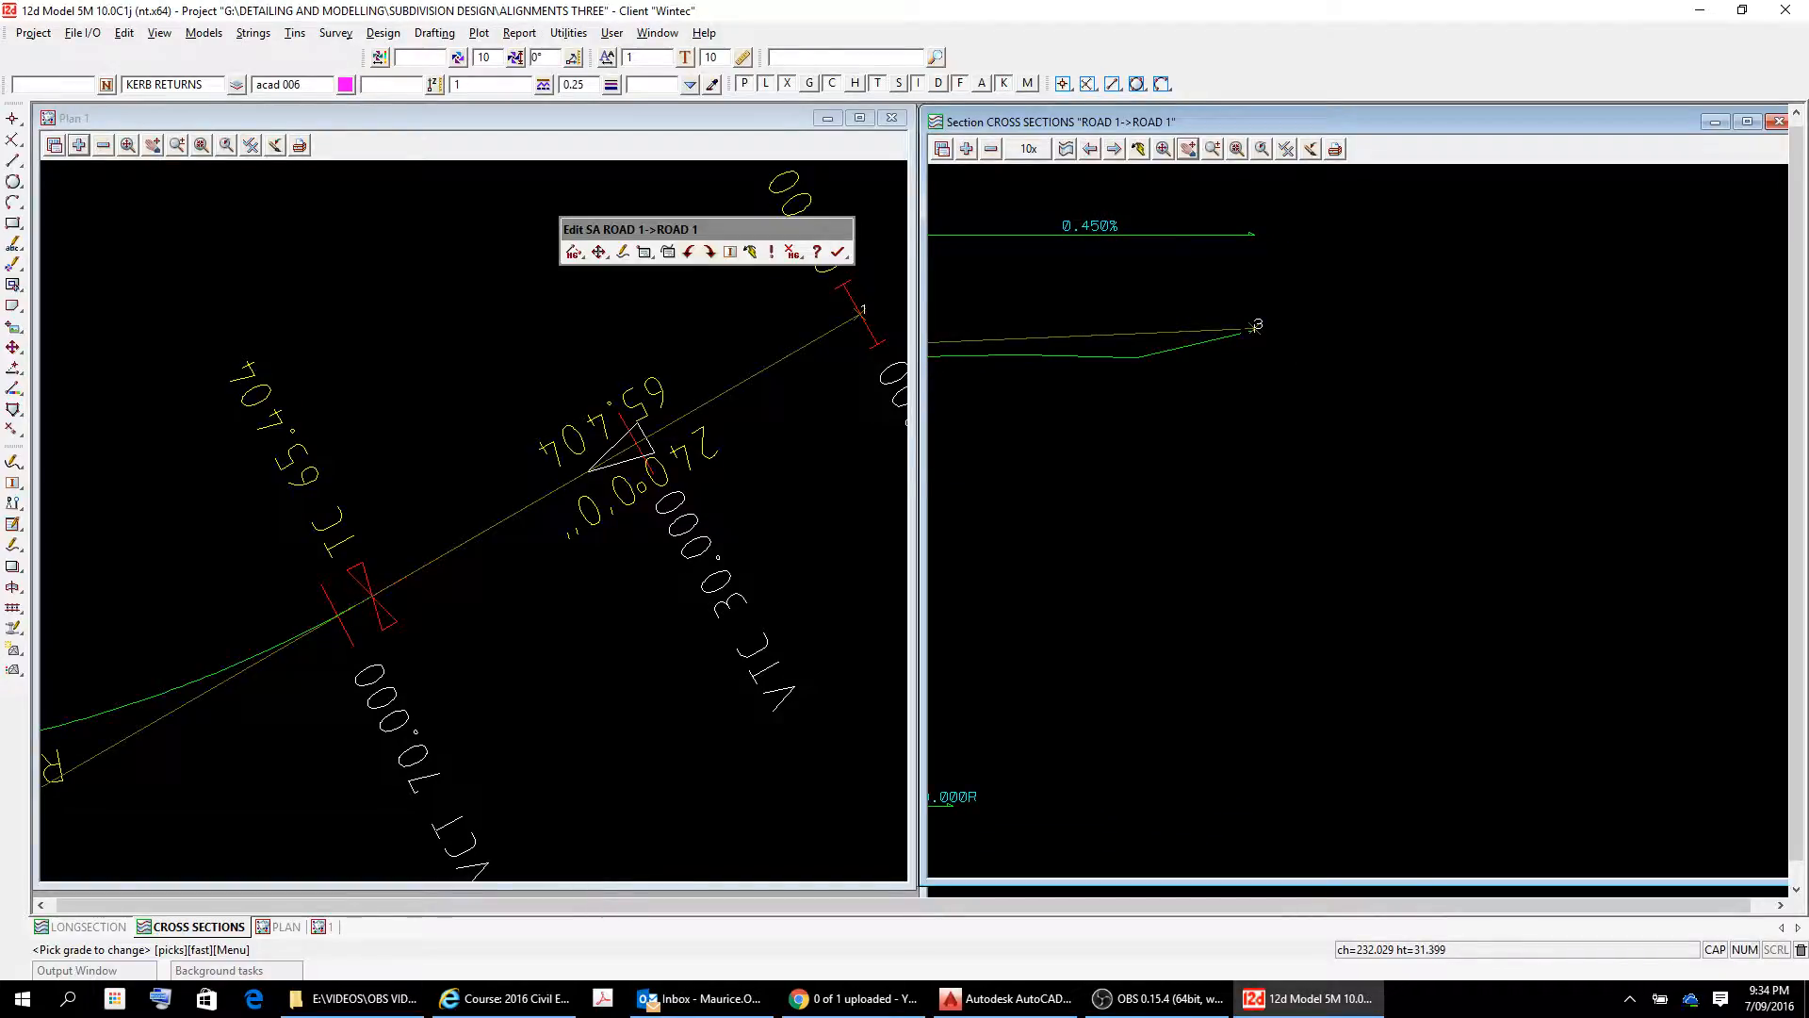
scroll(1237, 328, up, 2)
scroll(1240, 328, up, 4)
scroll(1240, 328, down, 1)
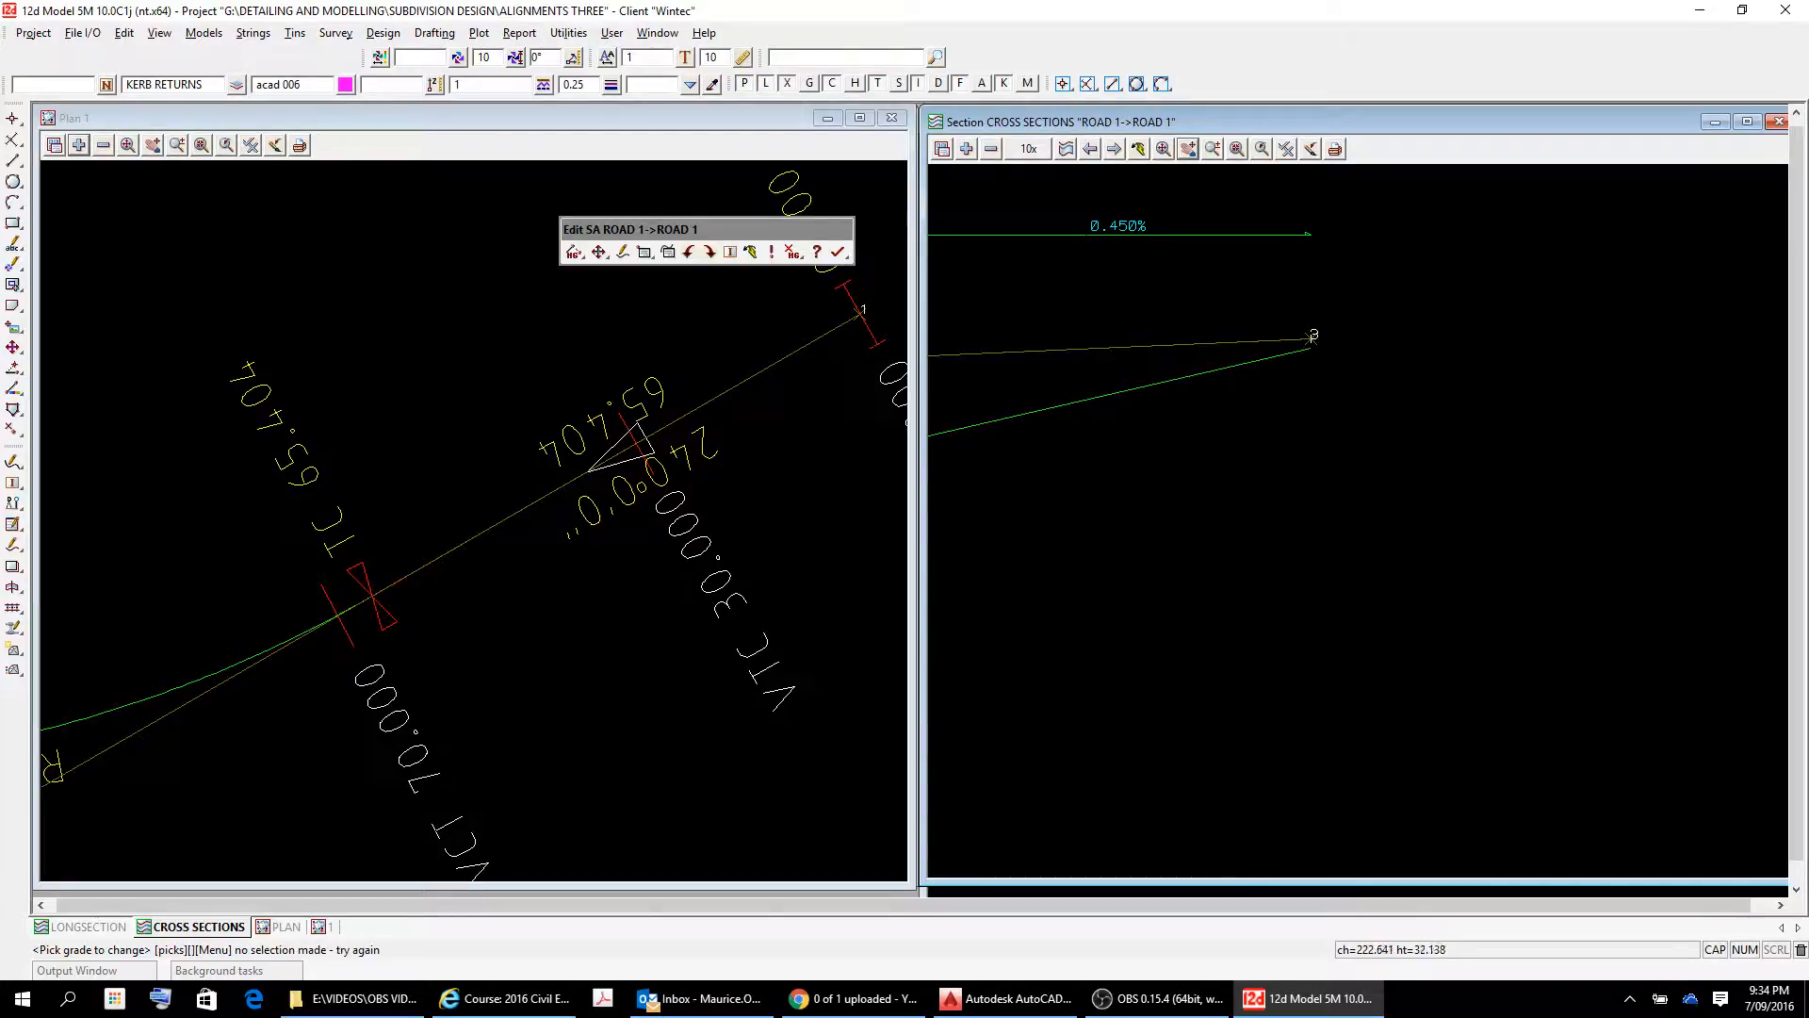
click(1189, 149)
click(1121, 406)
scroll(1121, 406, down, 6)
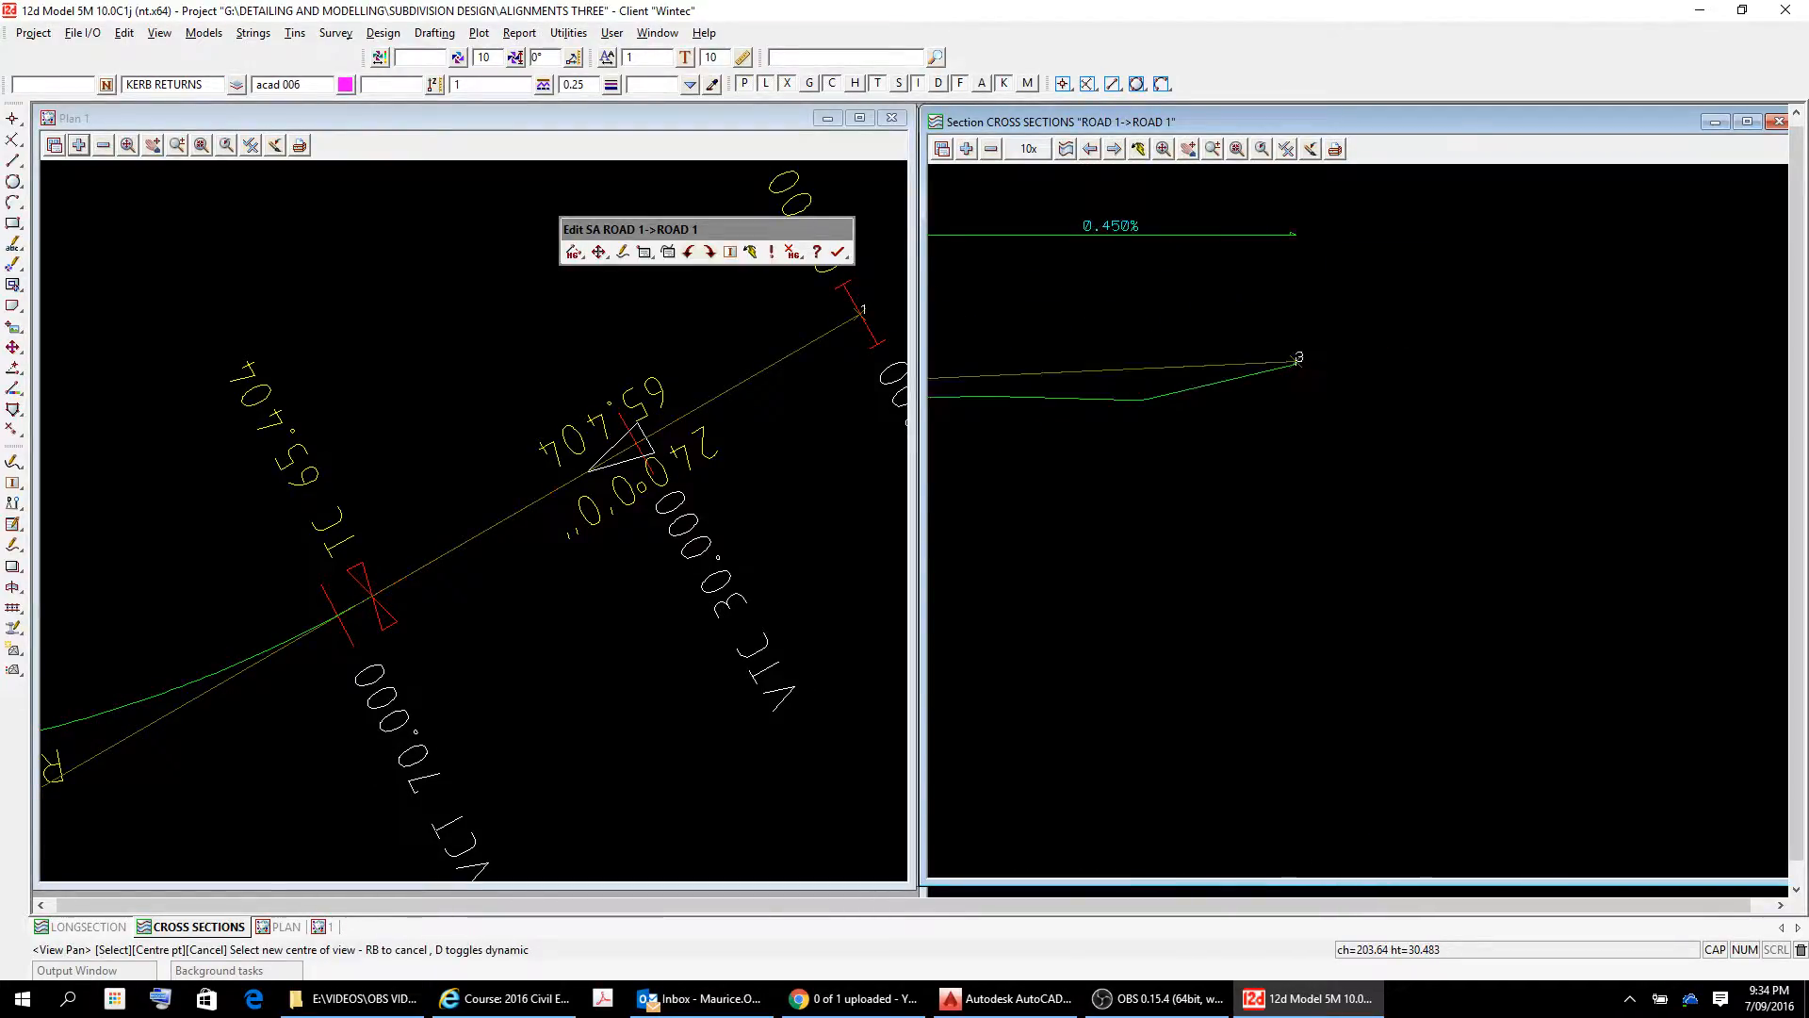
drag(1150, 406, 1549, 279)
drag(1115, 197, 1217, 320)
scroll(1220, 405, up, 6)
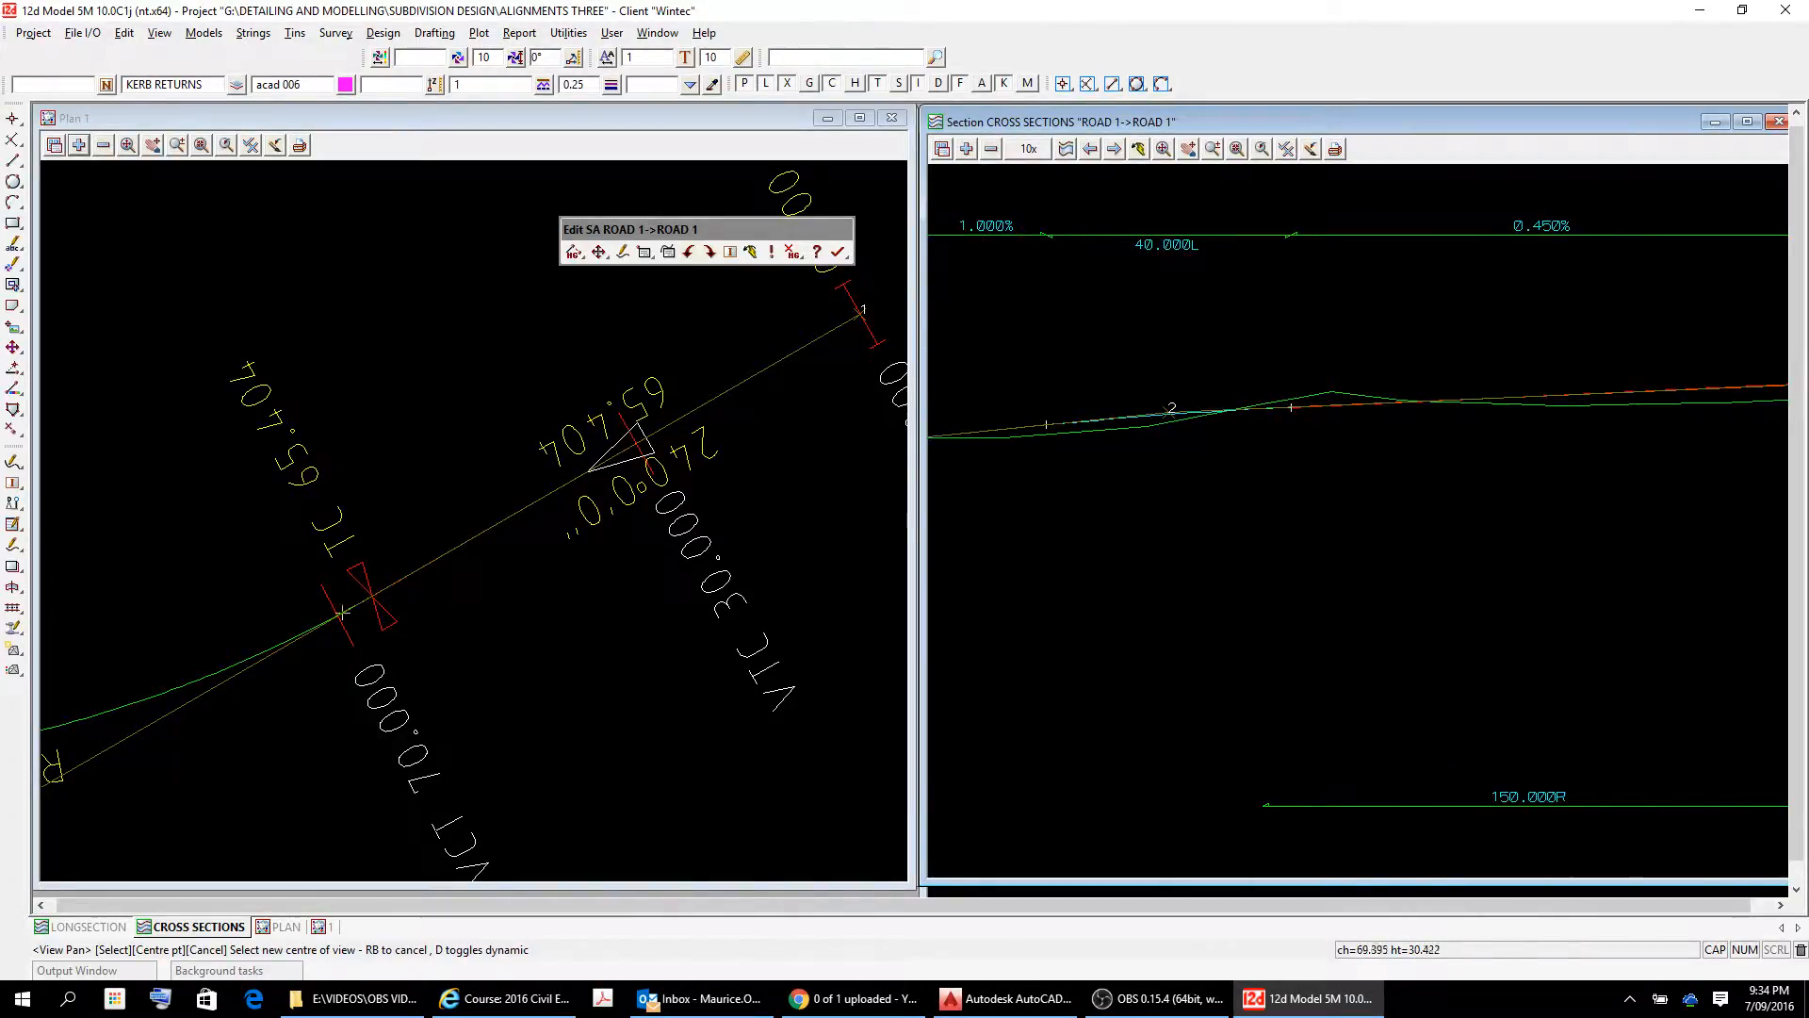
scroll(1296, 429, down, 2)
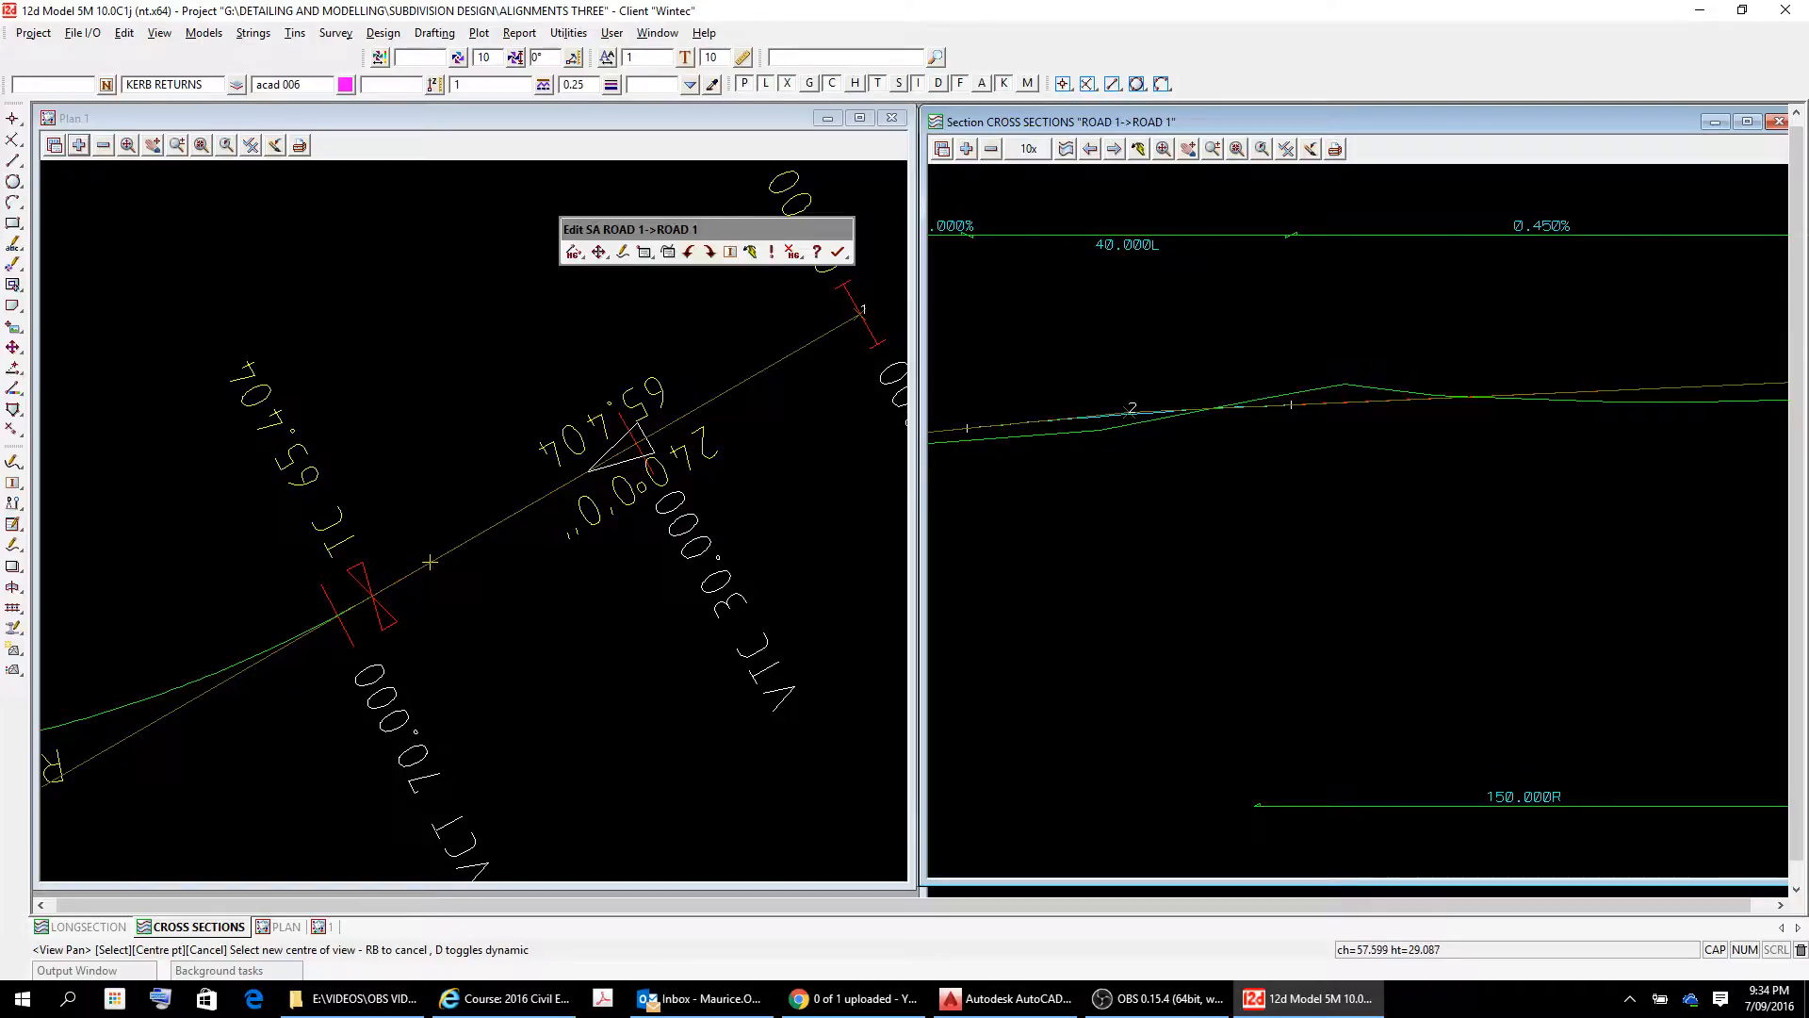
Open the vertical IP properties table for the ROAD 1 super alignment.
drag(1129, 410, 1410, 447)
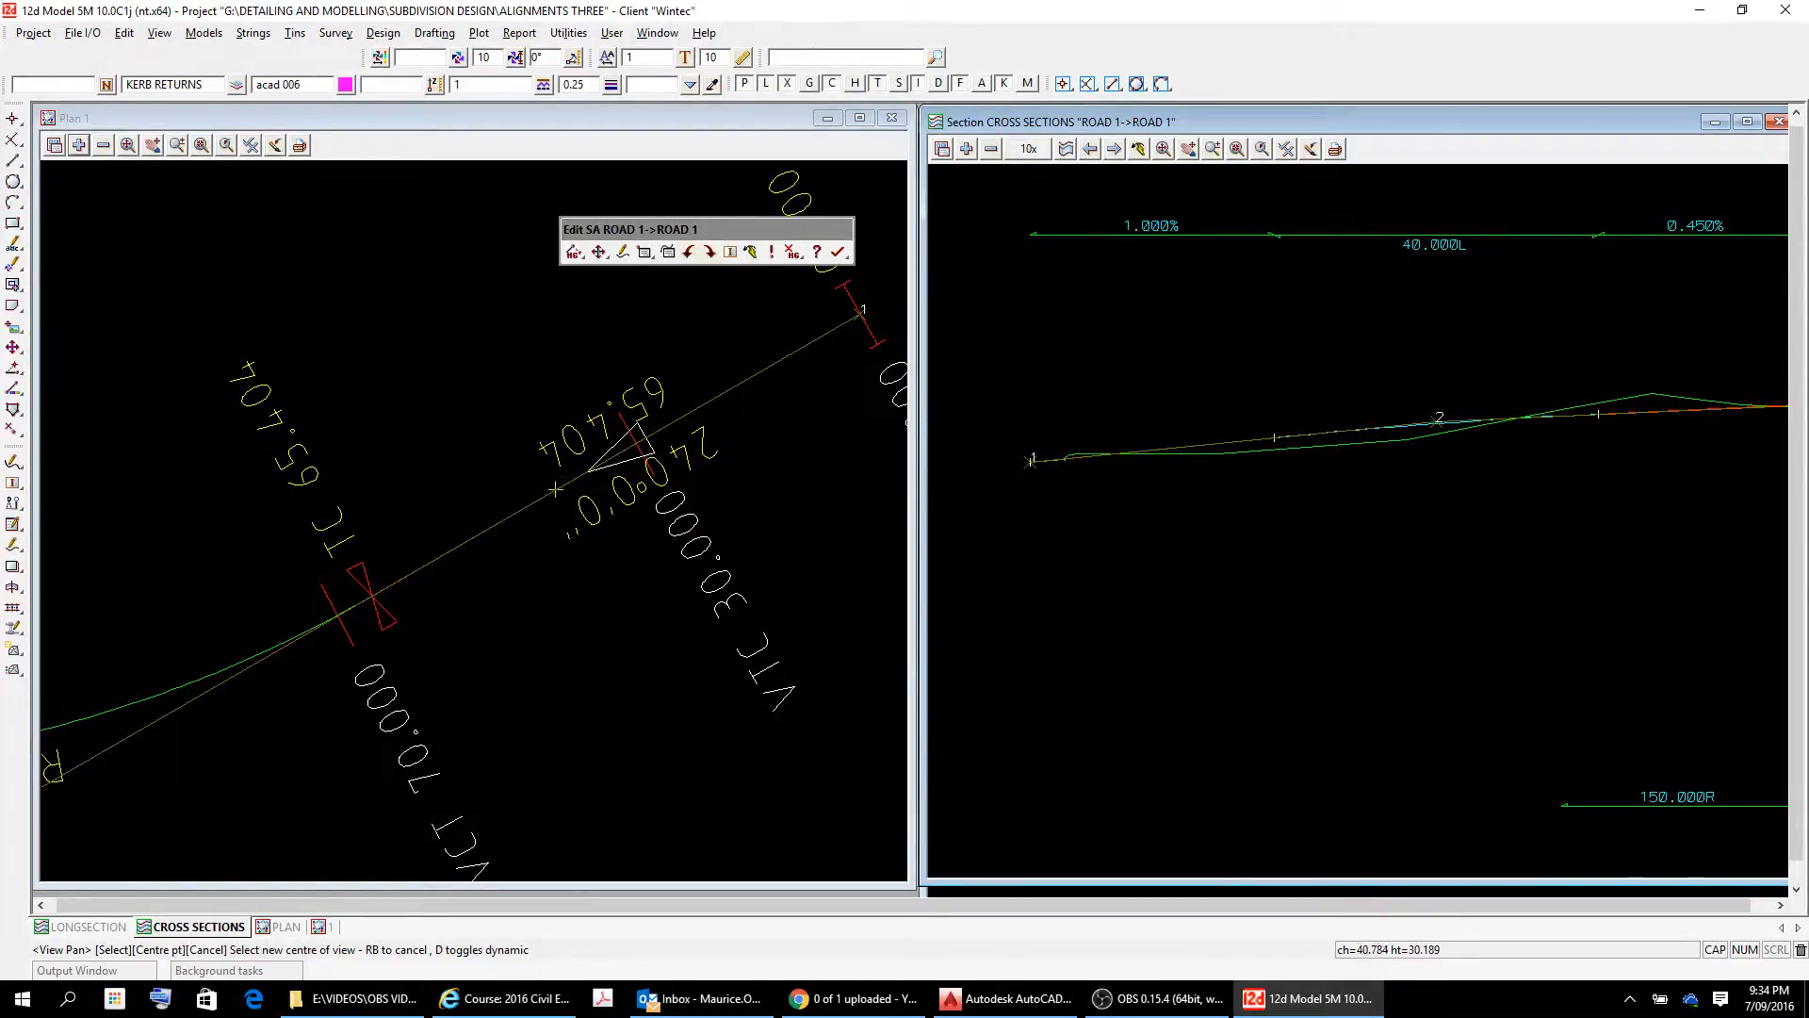
drag(1488, 397, 1377, 389)
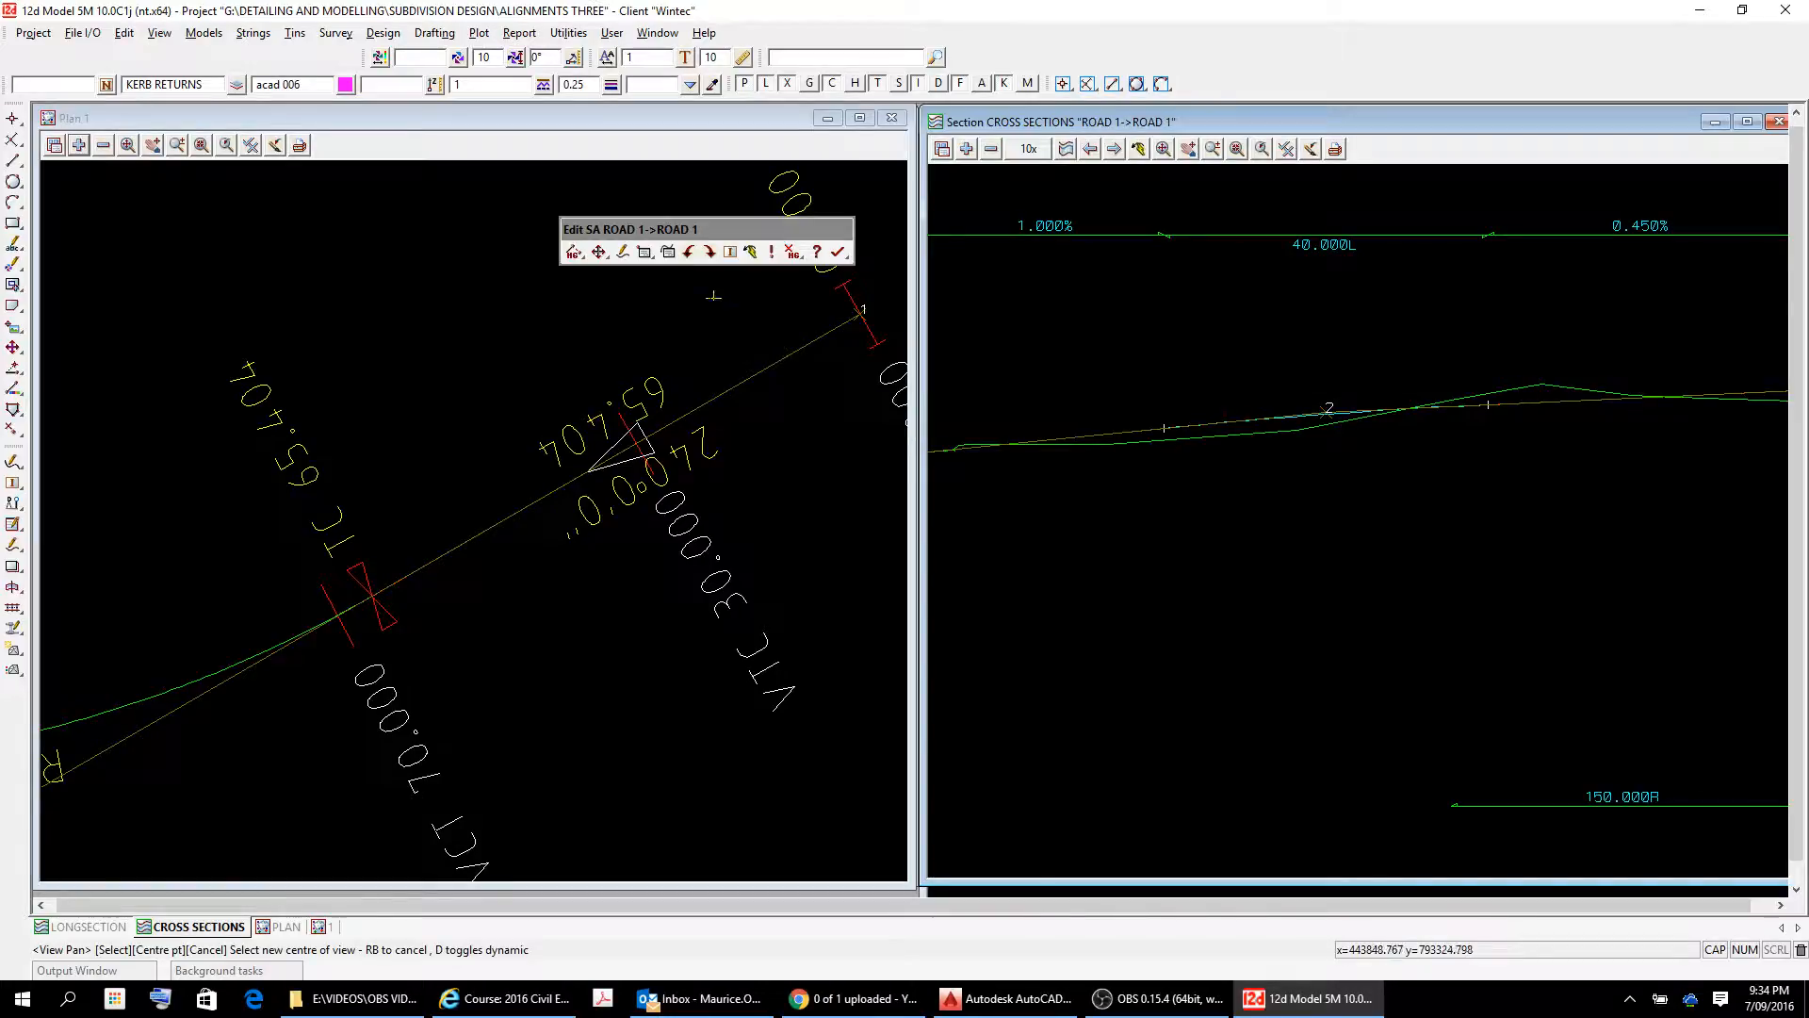
click(649, 253)
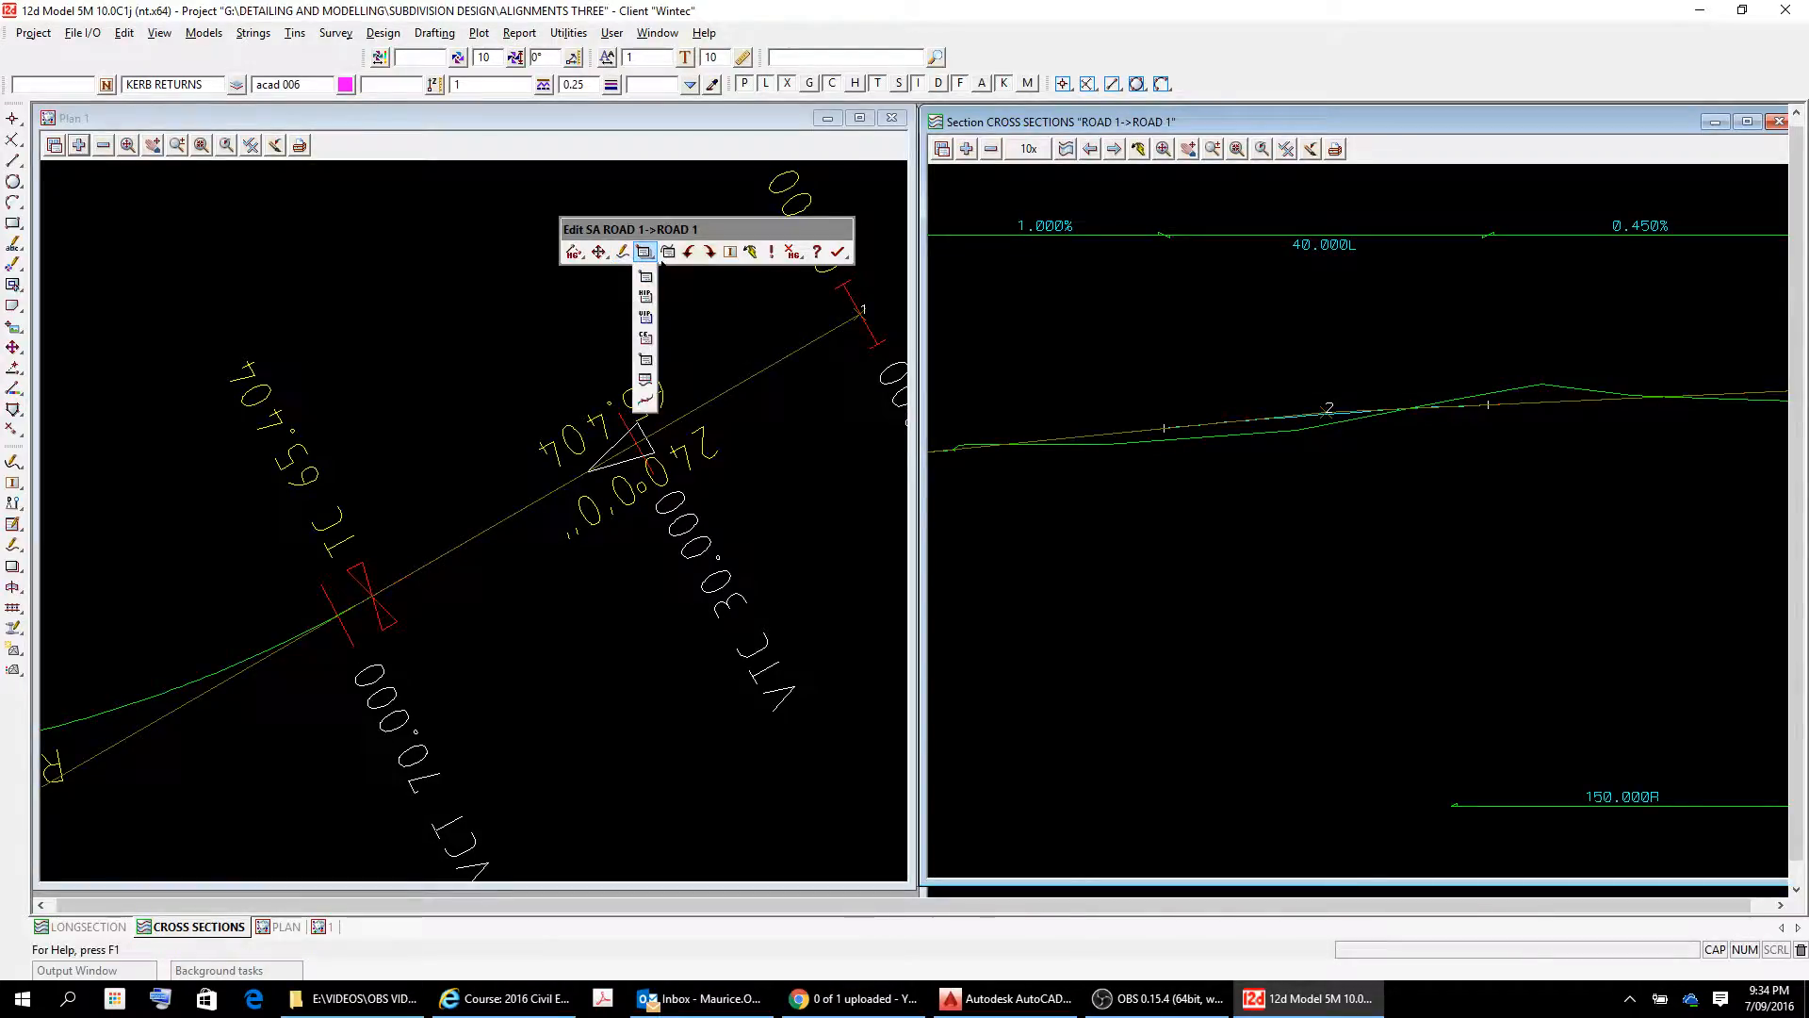
click(647, 318)
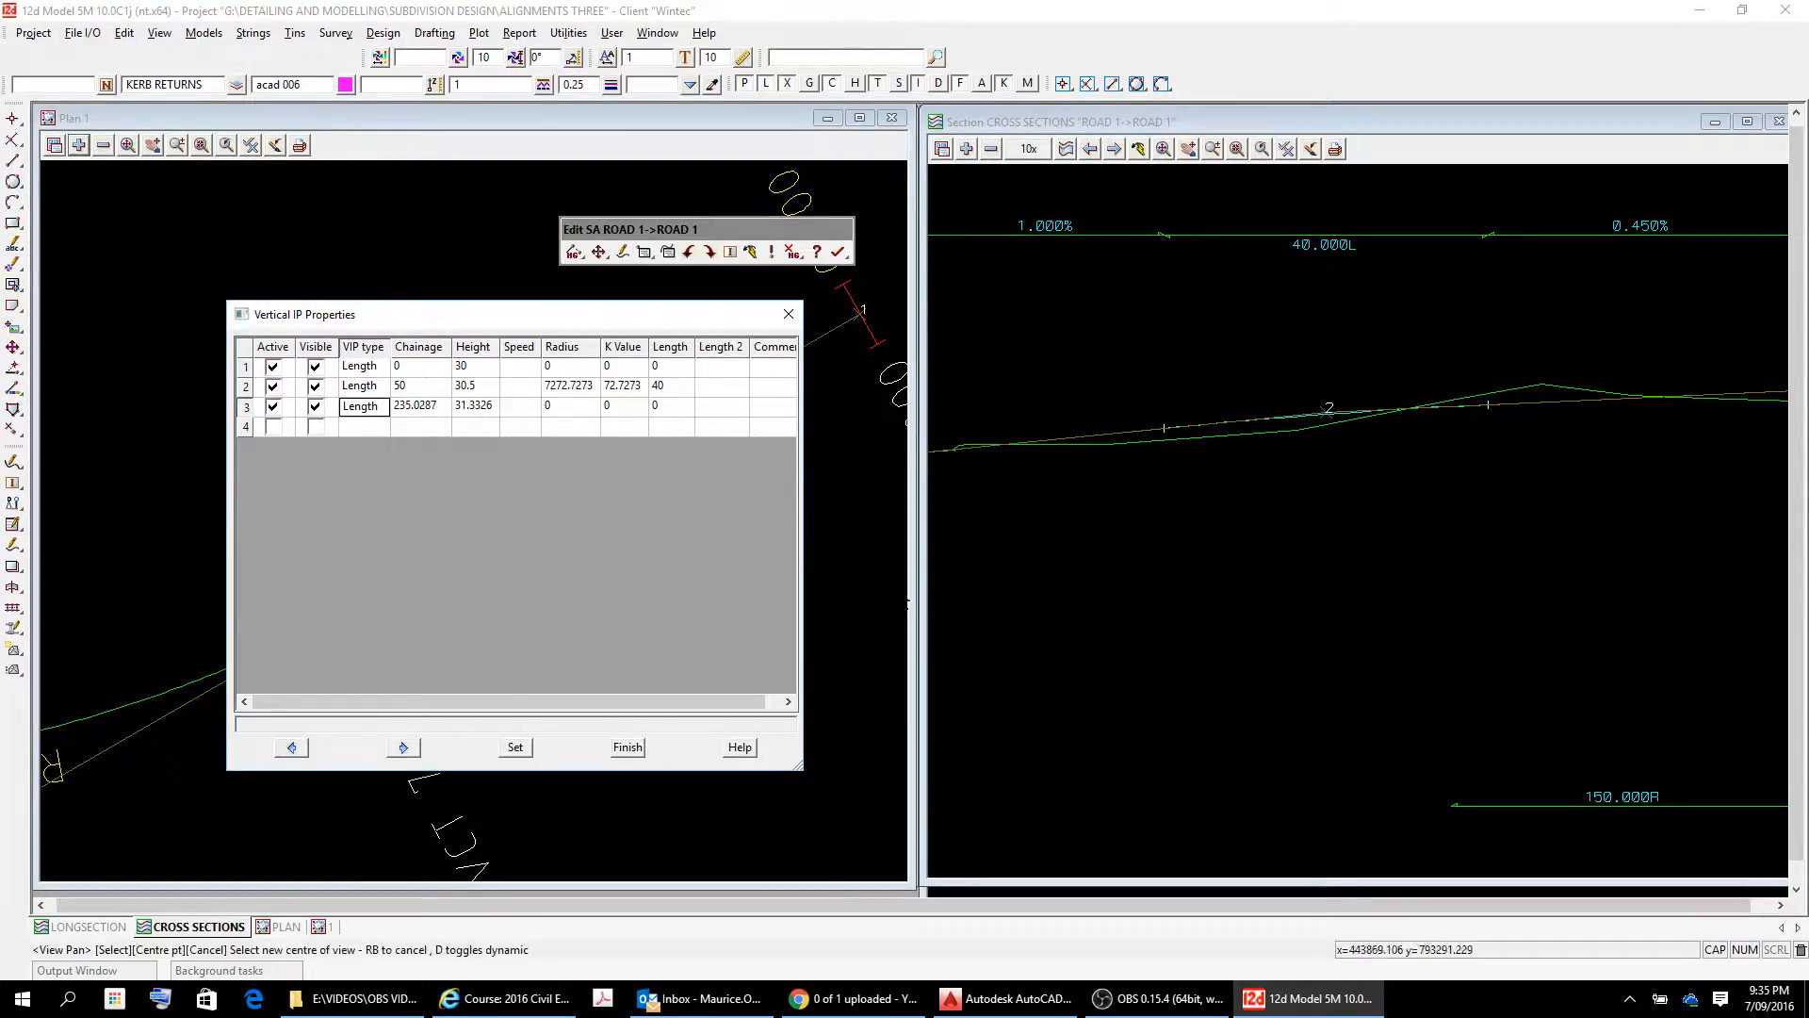
Examine the ROAD 1 design profile against the surface line along its full length, from the first to the third vertical IP.
middle_drag(1067, 502, 1273, 507)
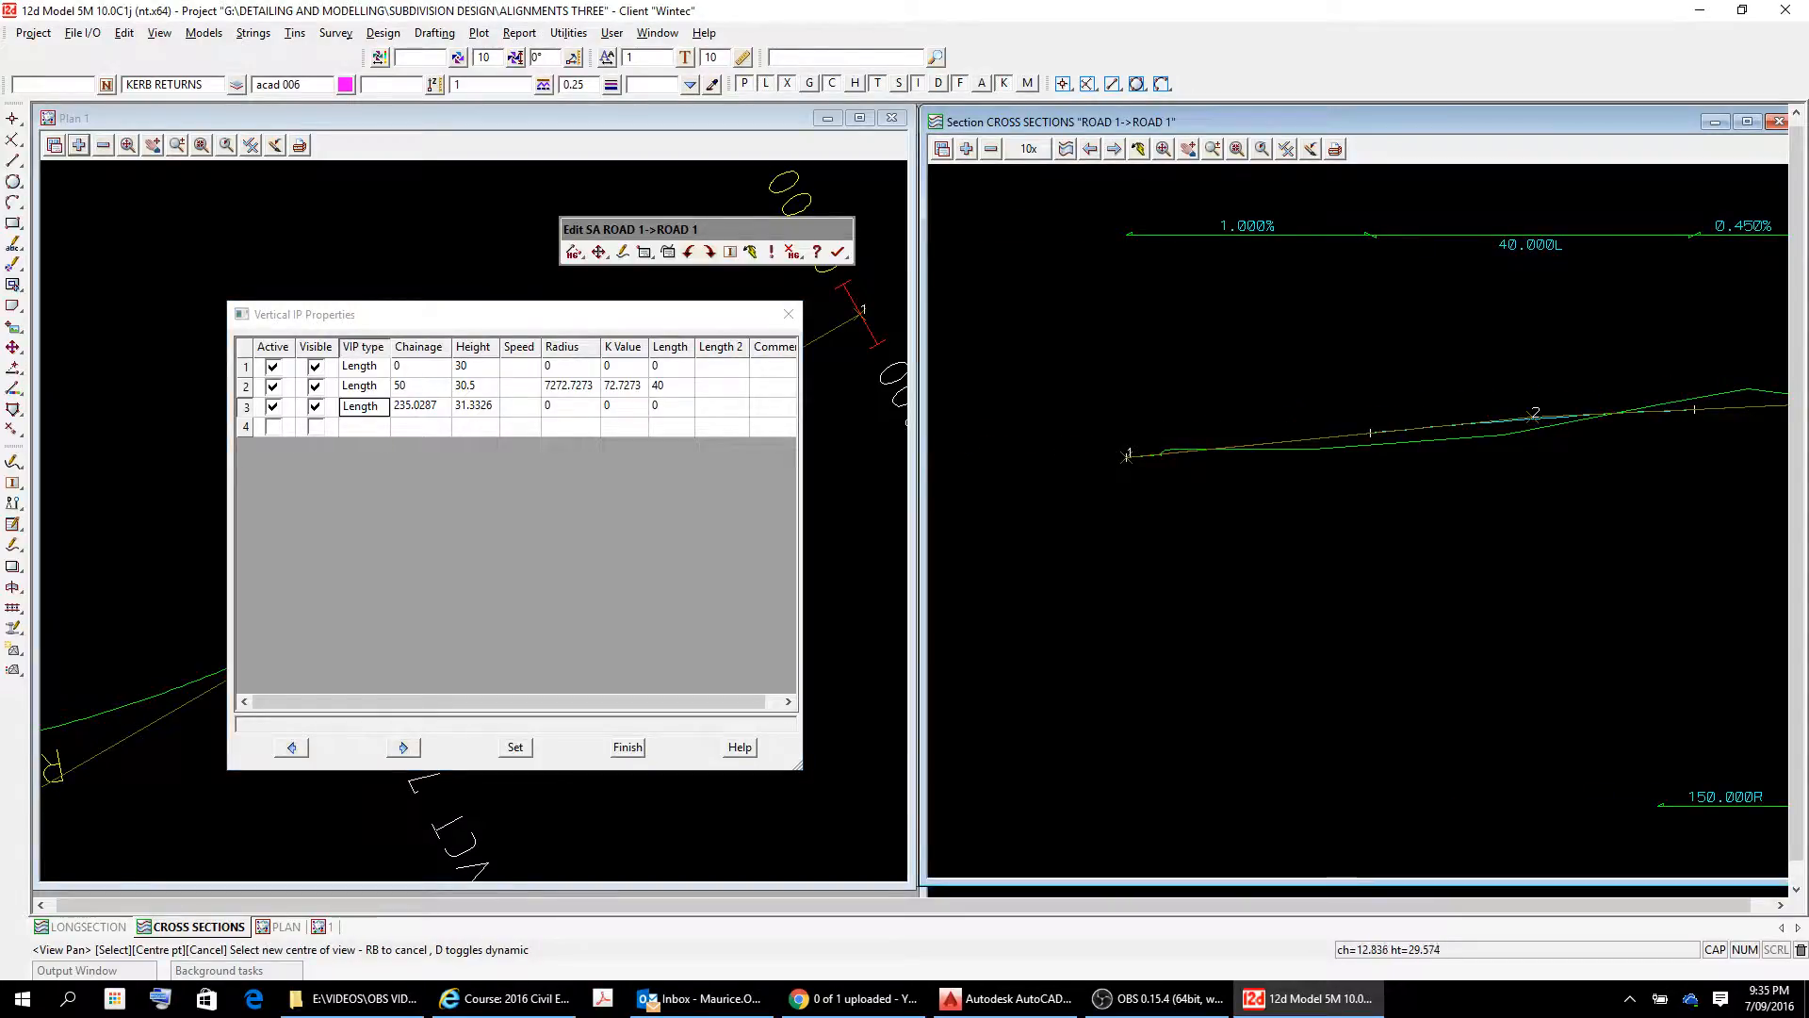
scroll(1227, 498, up, 3)
scroll(1223, 500, down, 3)
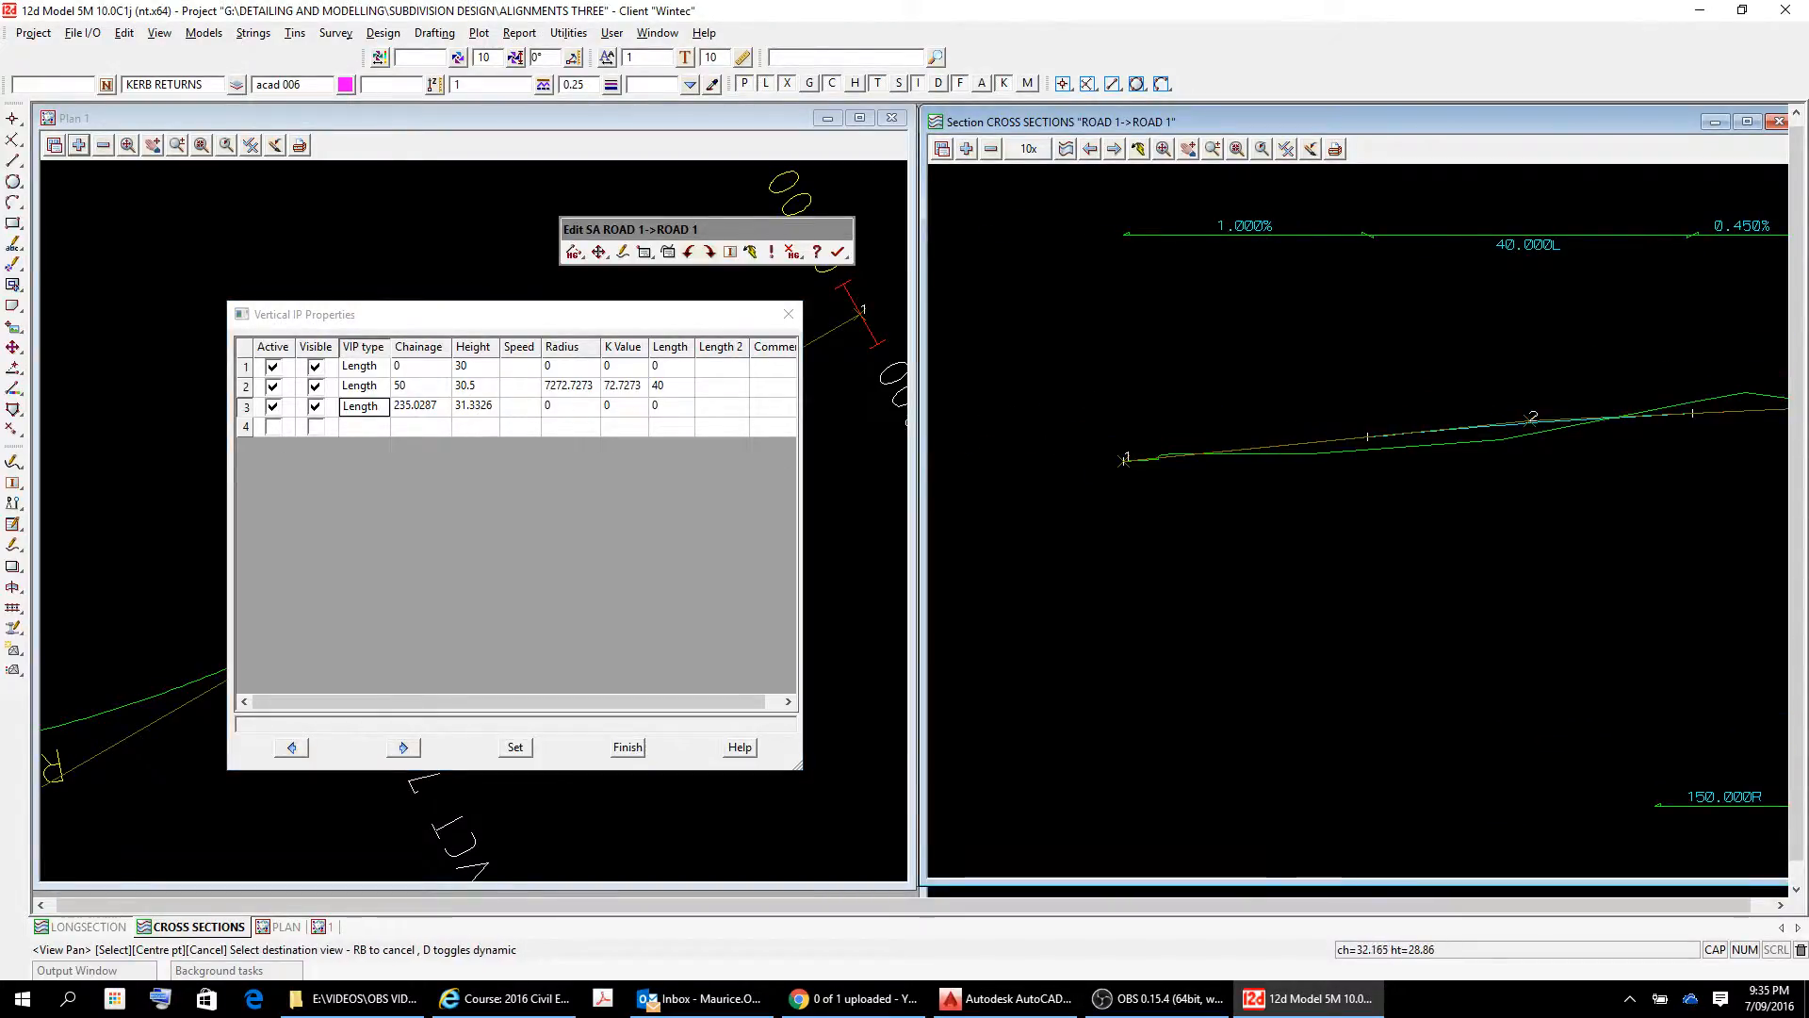
middle_drag(1385, 549, 1247, 603)
drag(1299, 619, 1285, 611)
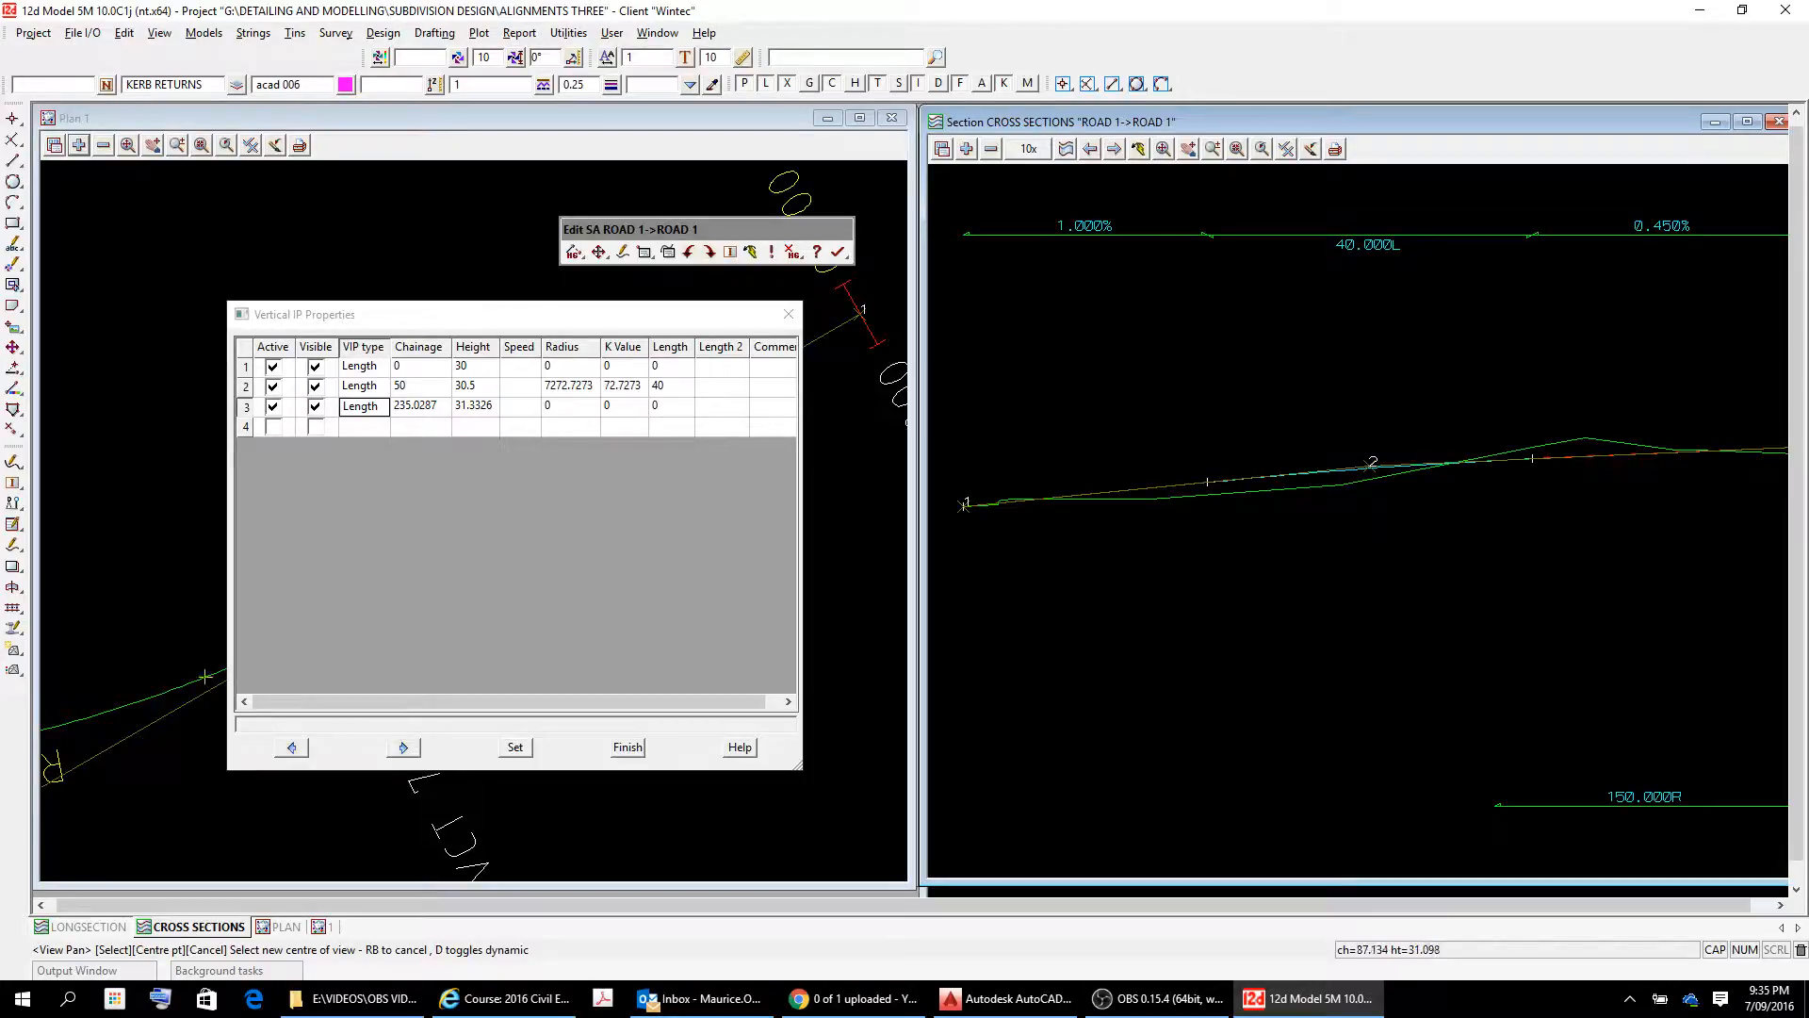
drag(1697, 534, 1225, 550)
drag(1584, 556, 1182, 630)
mouse_move(1633, 463)
mouse_down()
mouse_move(1590, 459)
mouse_move(1545, 418)
mouse_move(1584, 439)
mouse_up()
scroll(1559, 447, down, 3)
scroll(1454, 613, down, 2)
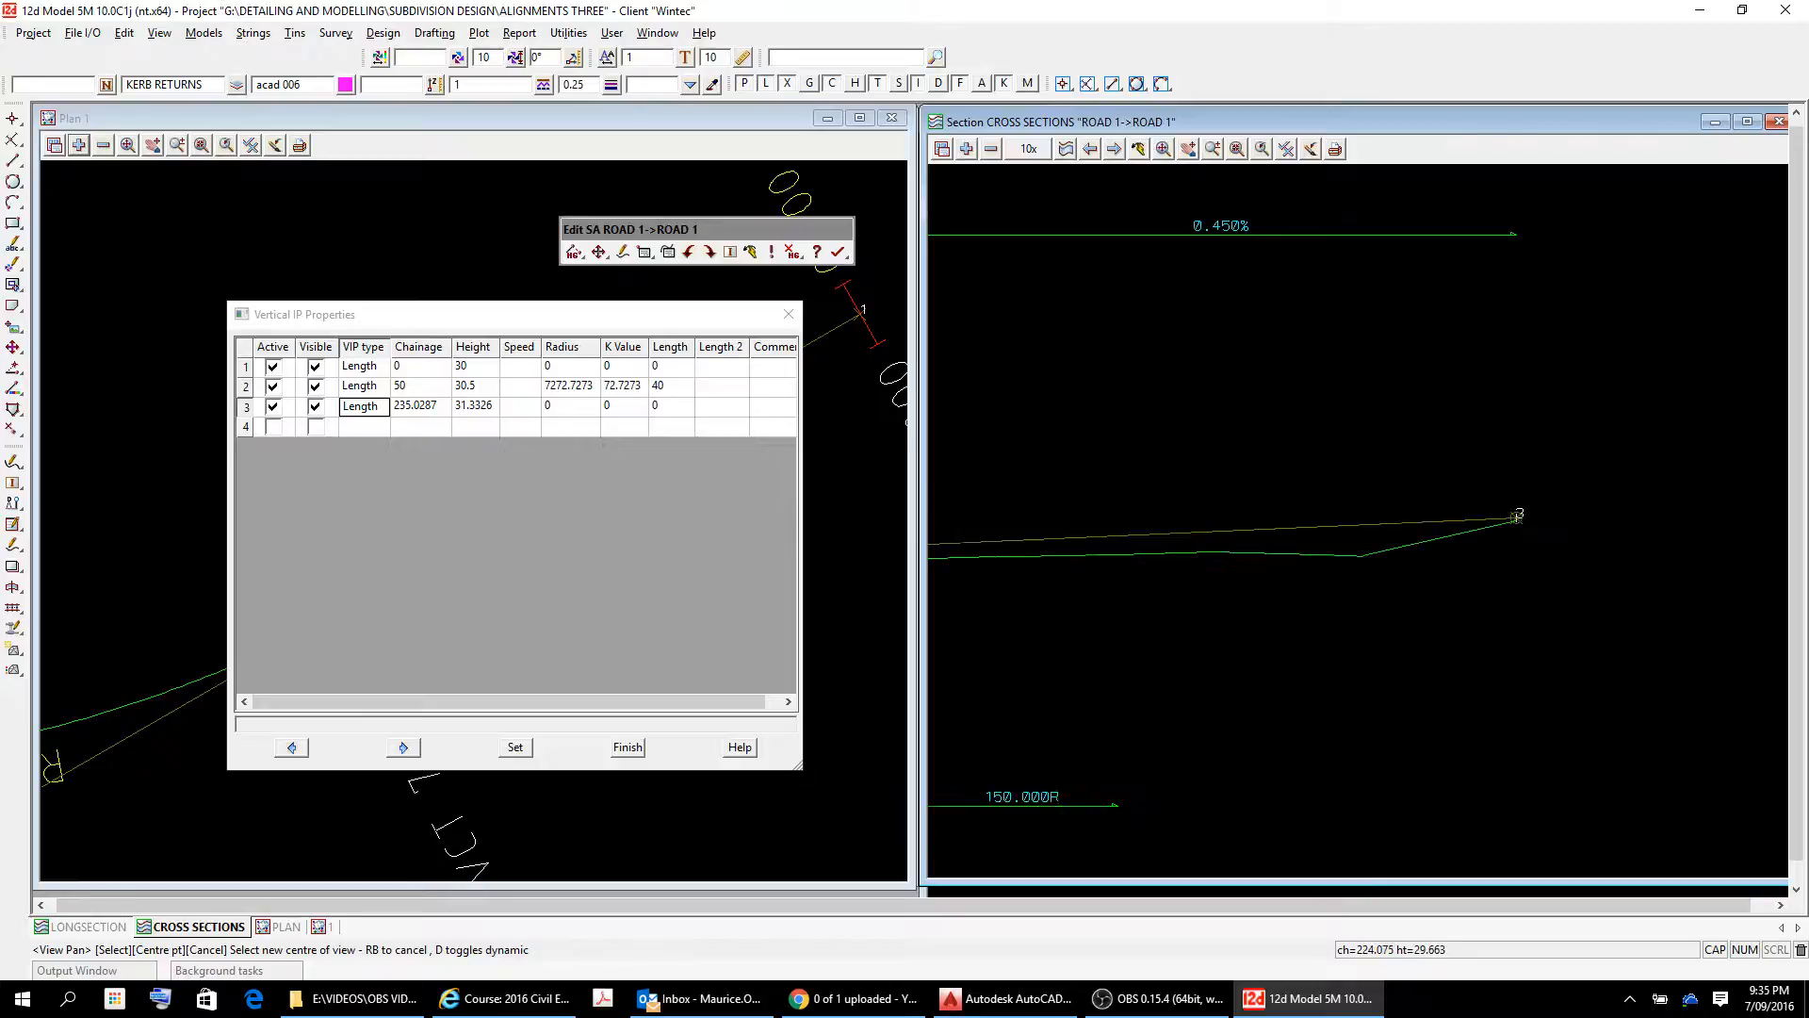
middle_drag(1121, 662, 1429, 597)
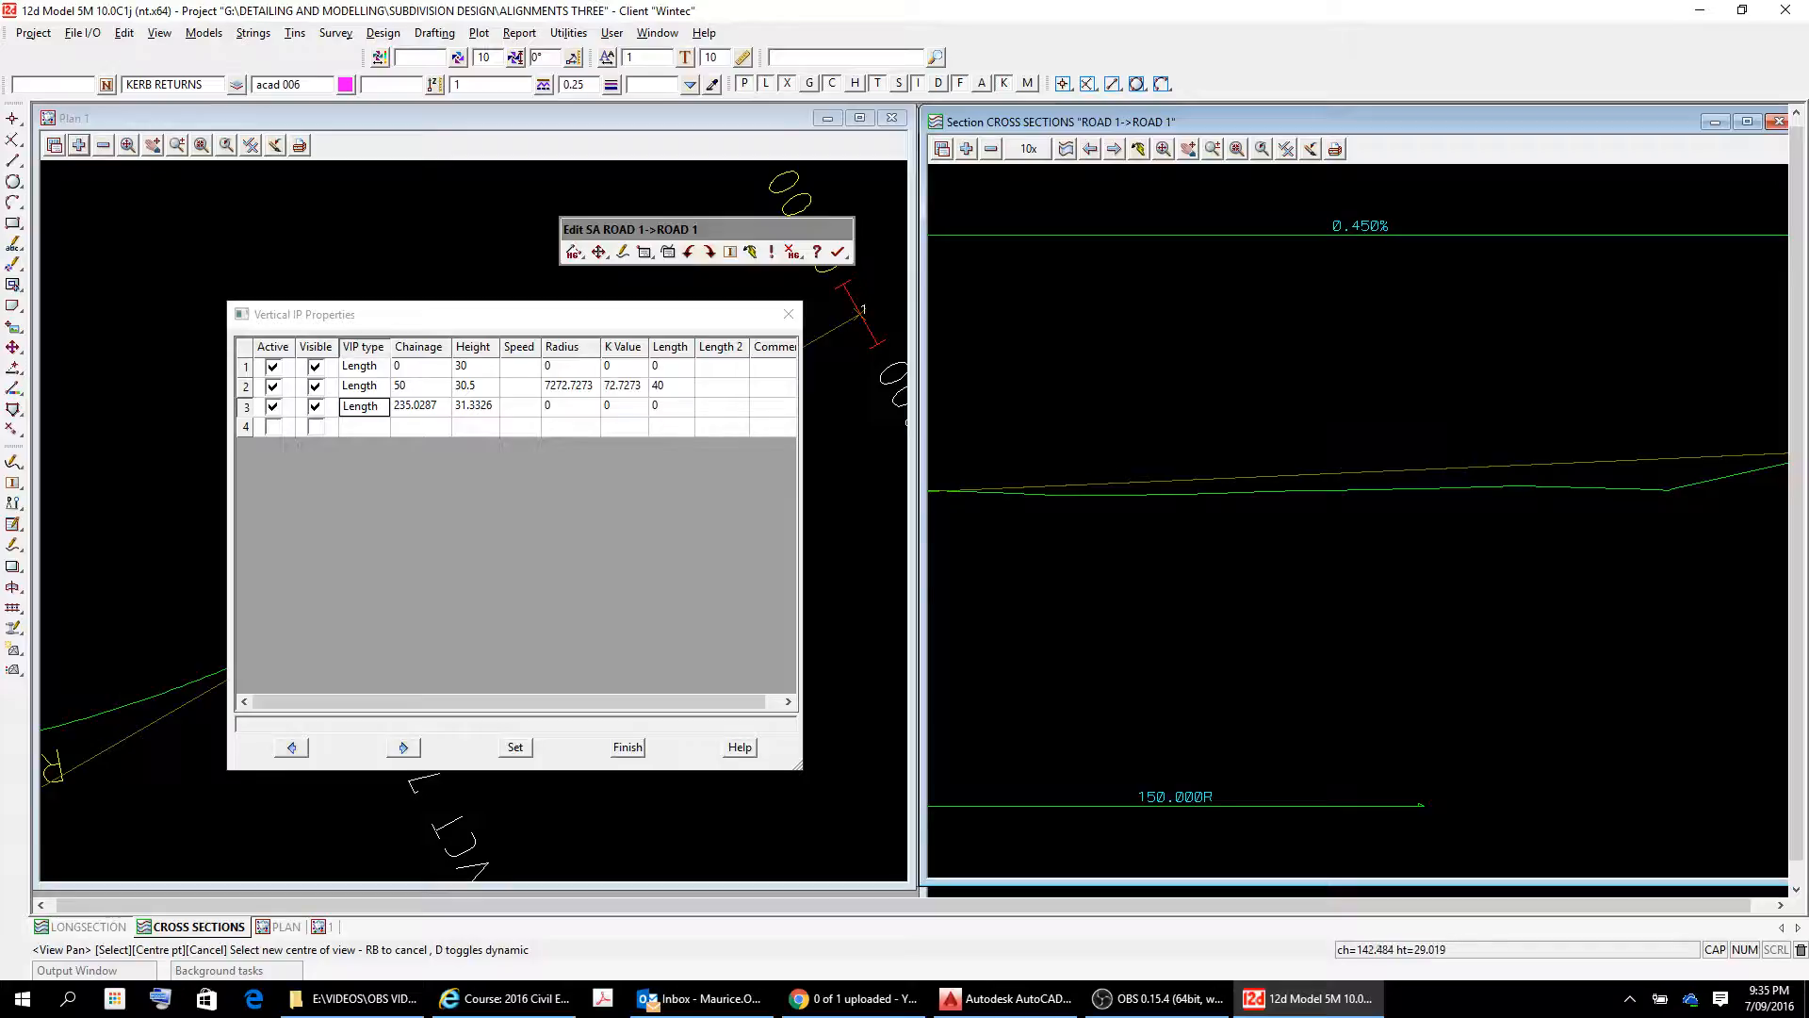
scroll(1259, 595, down, 6)
scroll(1207, 652, up, 3)
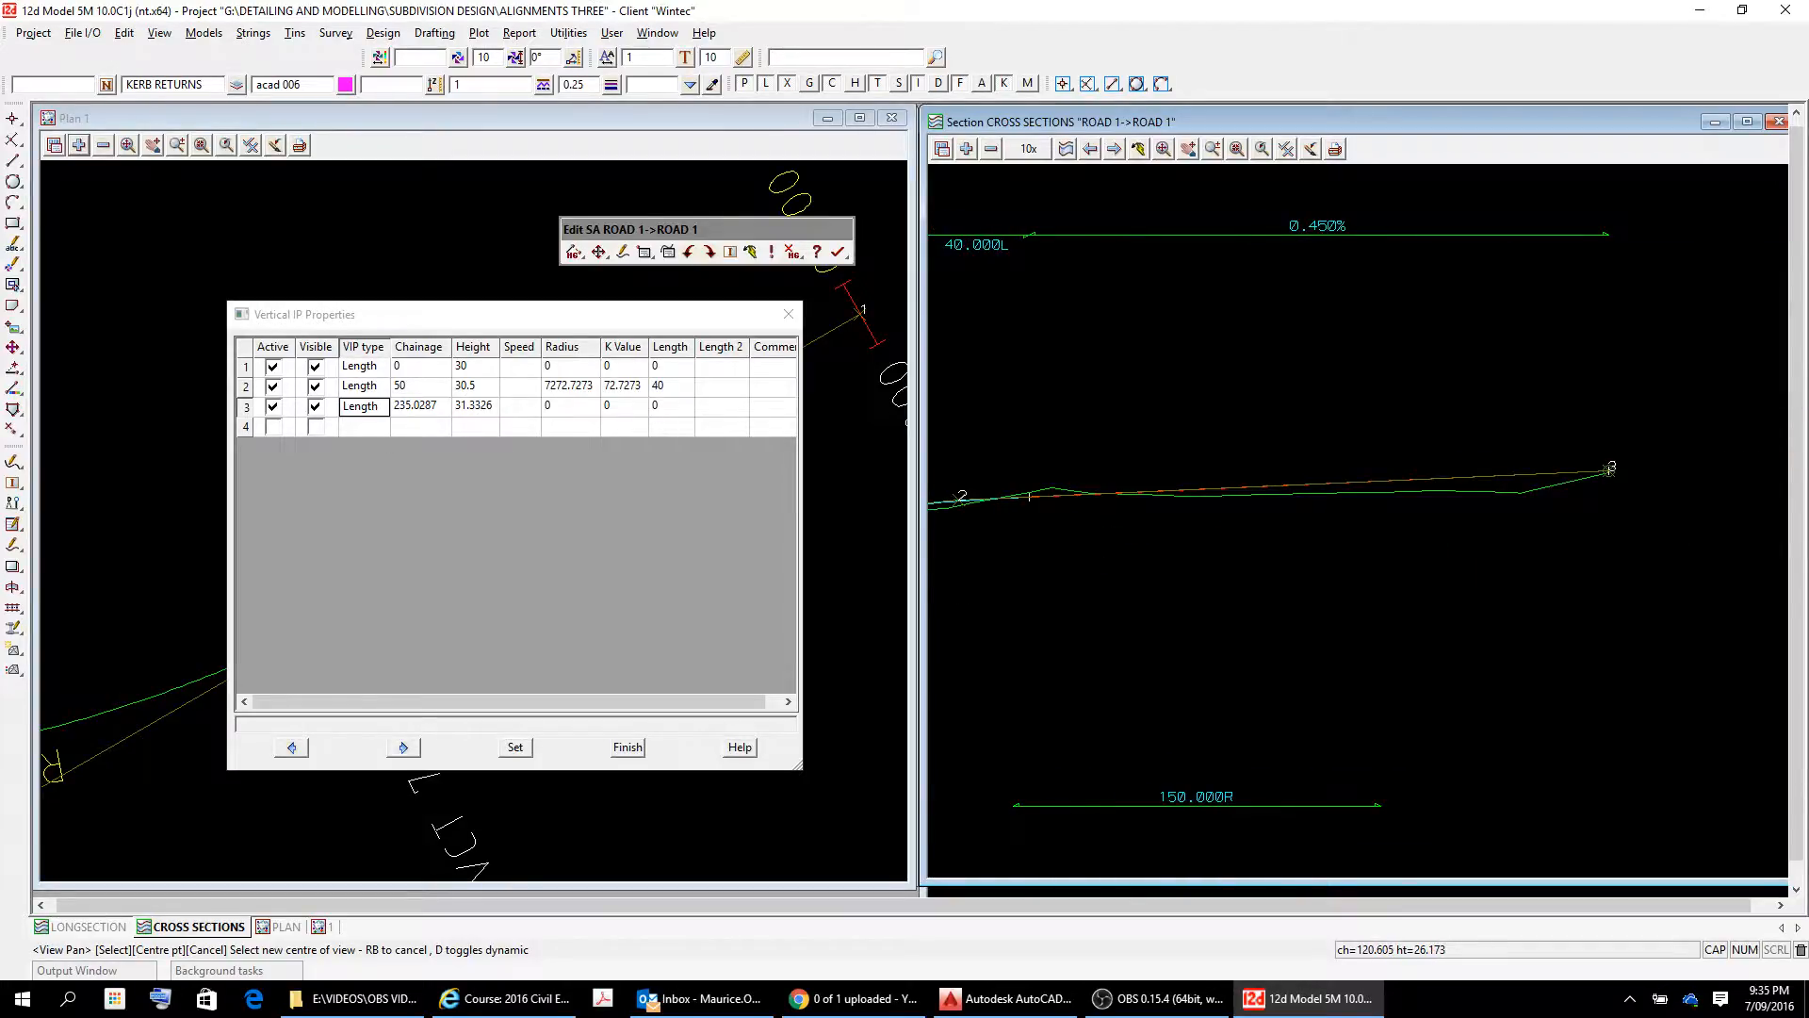
middle_drag(1193, 650, 1413, 618)
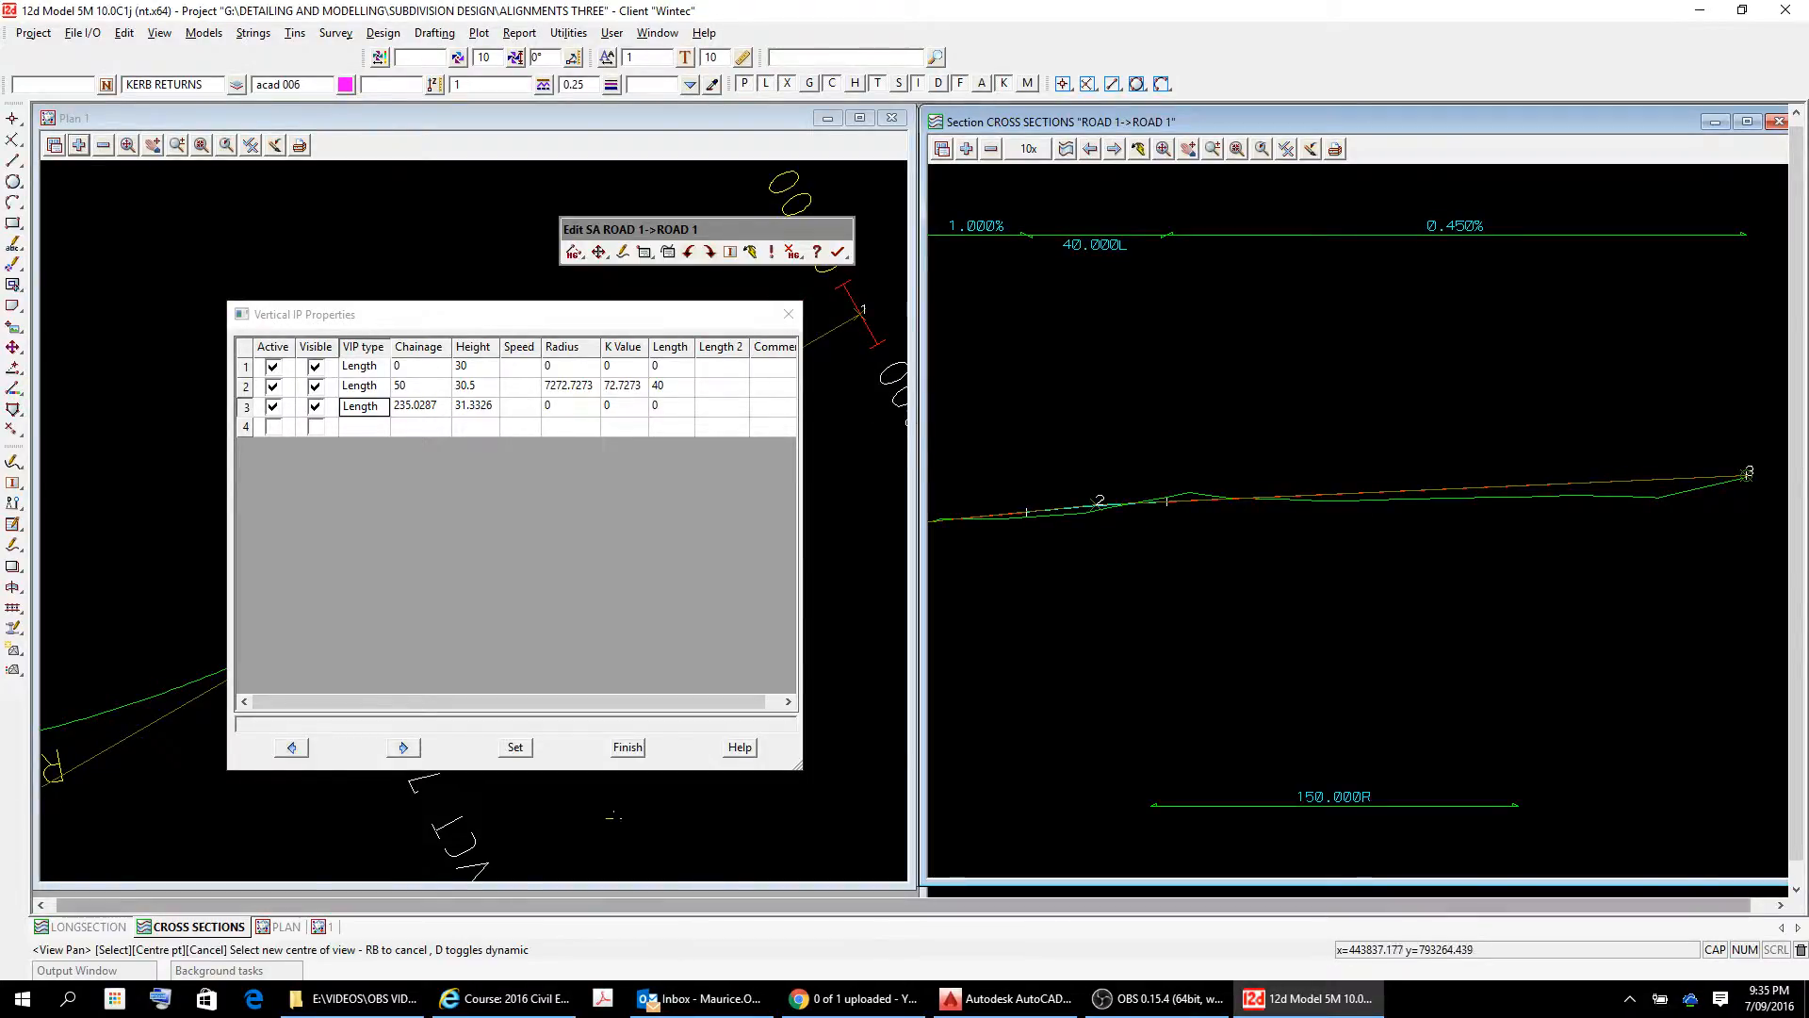
Apply the ROAD 1 vertical IP properties and finish editing the super alignment.
click(526, 749)
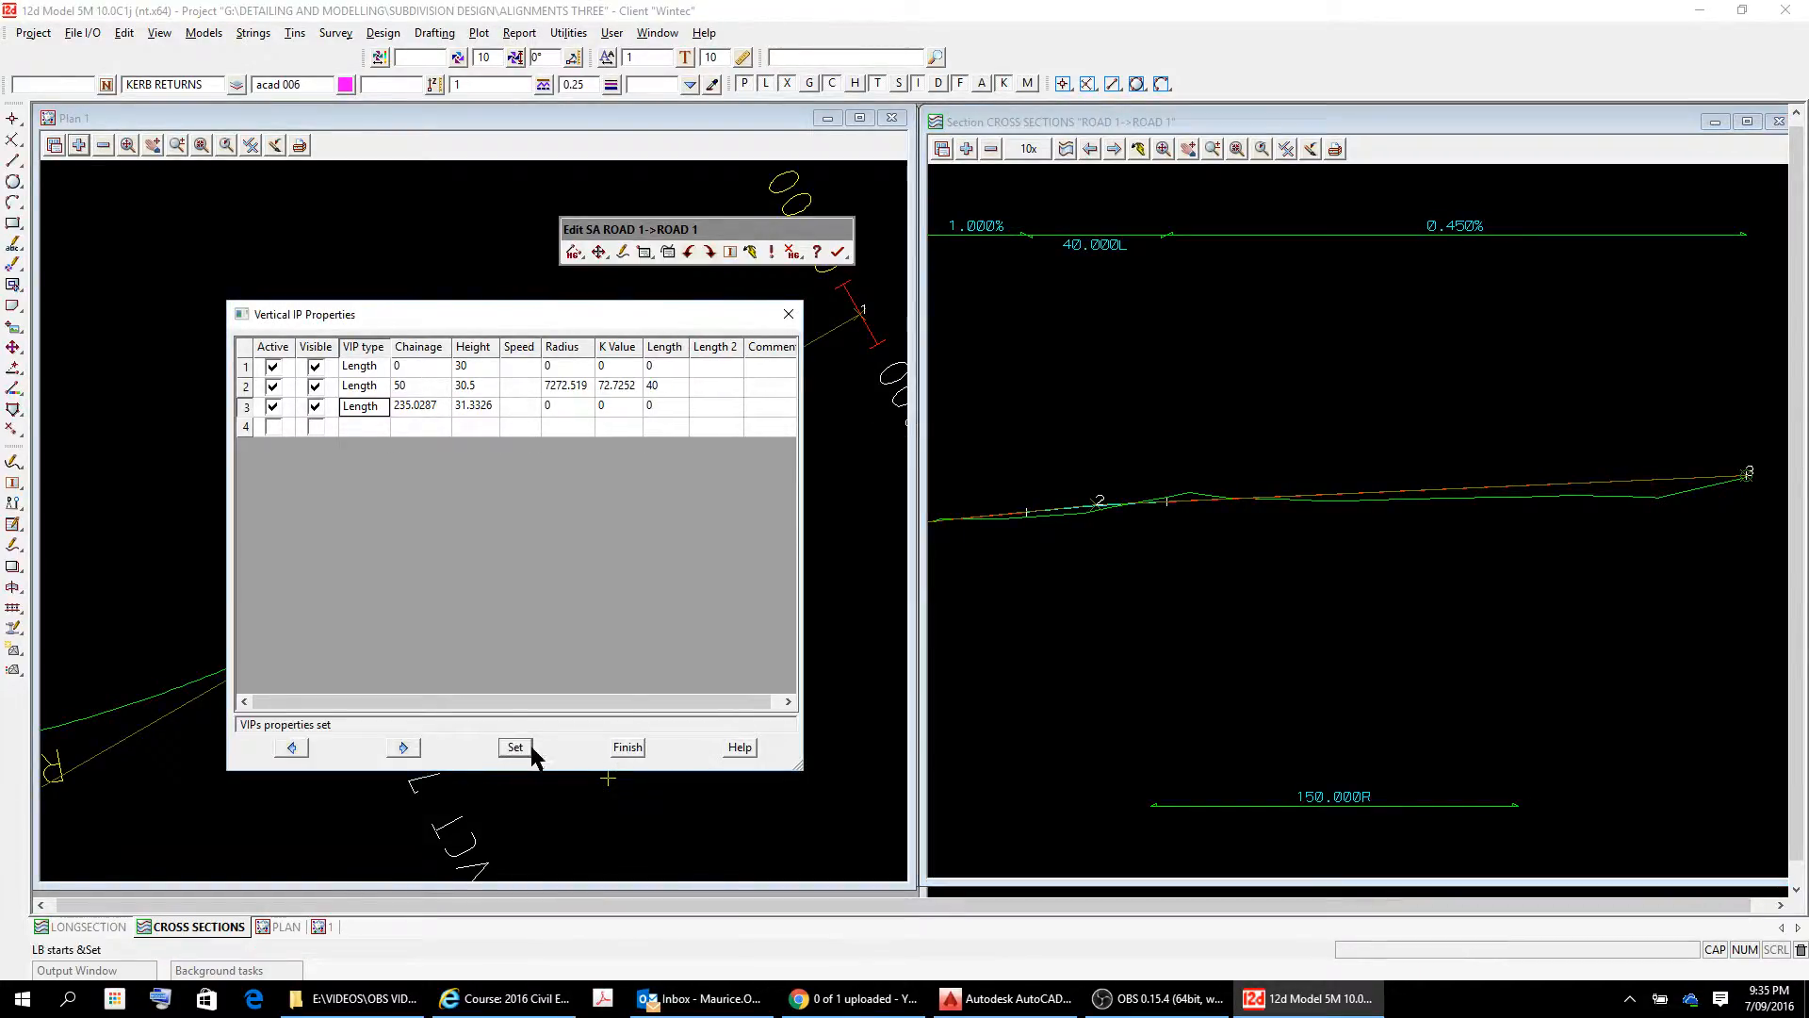
click(617, 747)
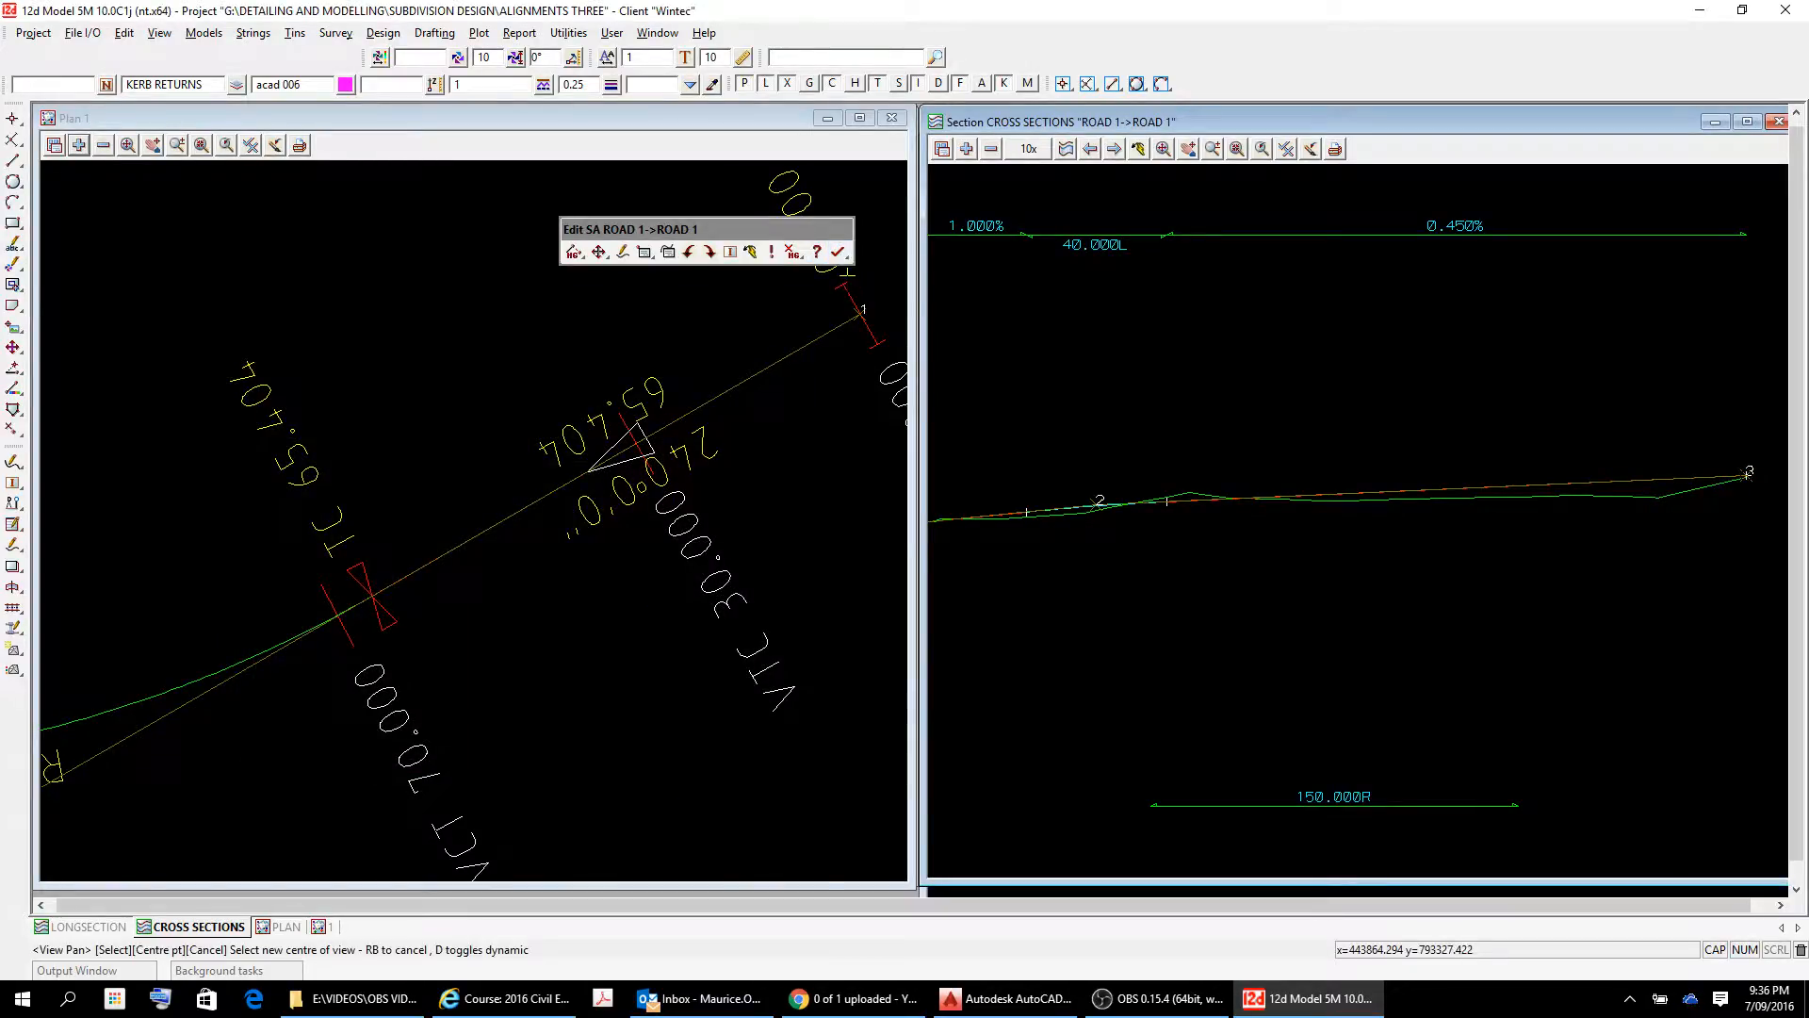
mouse_move(838, 252)
mouse_down()
mouse_move(838, 299)
mouse_move(838, 278)
mouse_up()
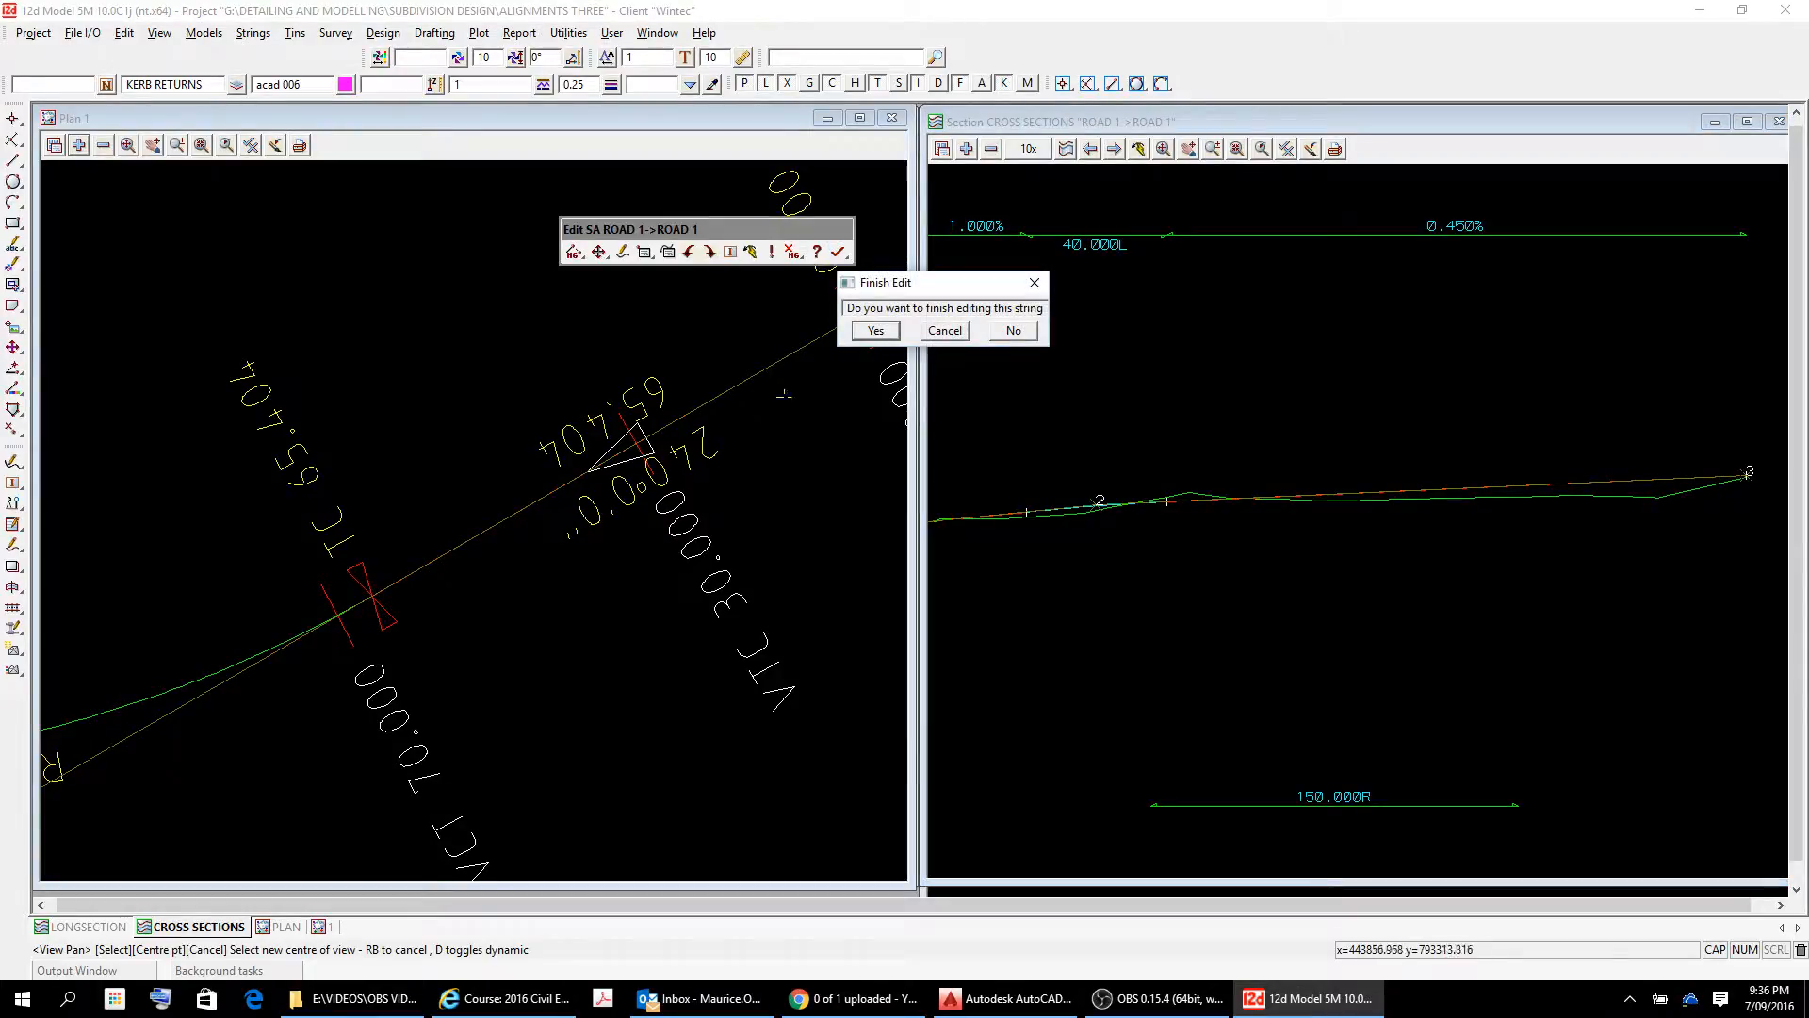
click(876, 330)
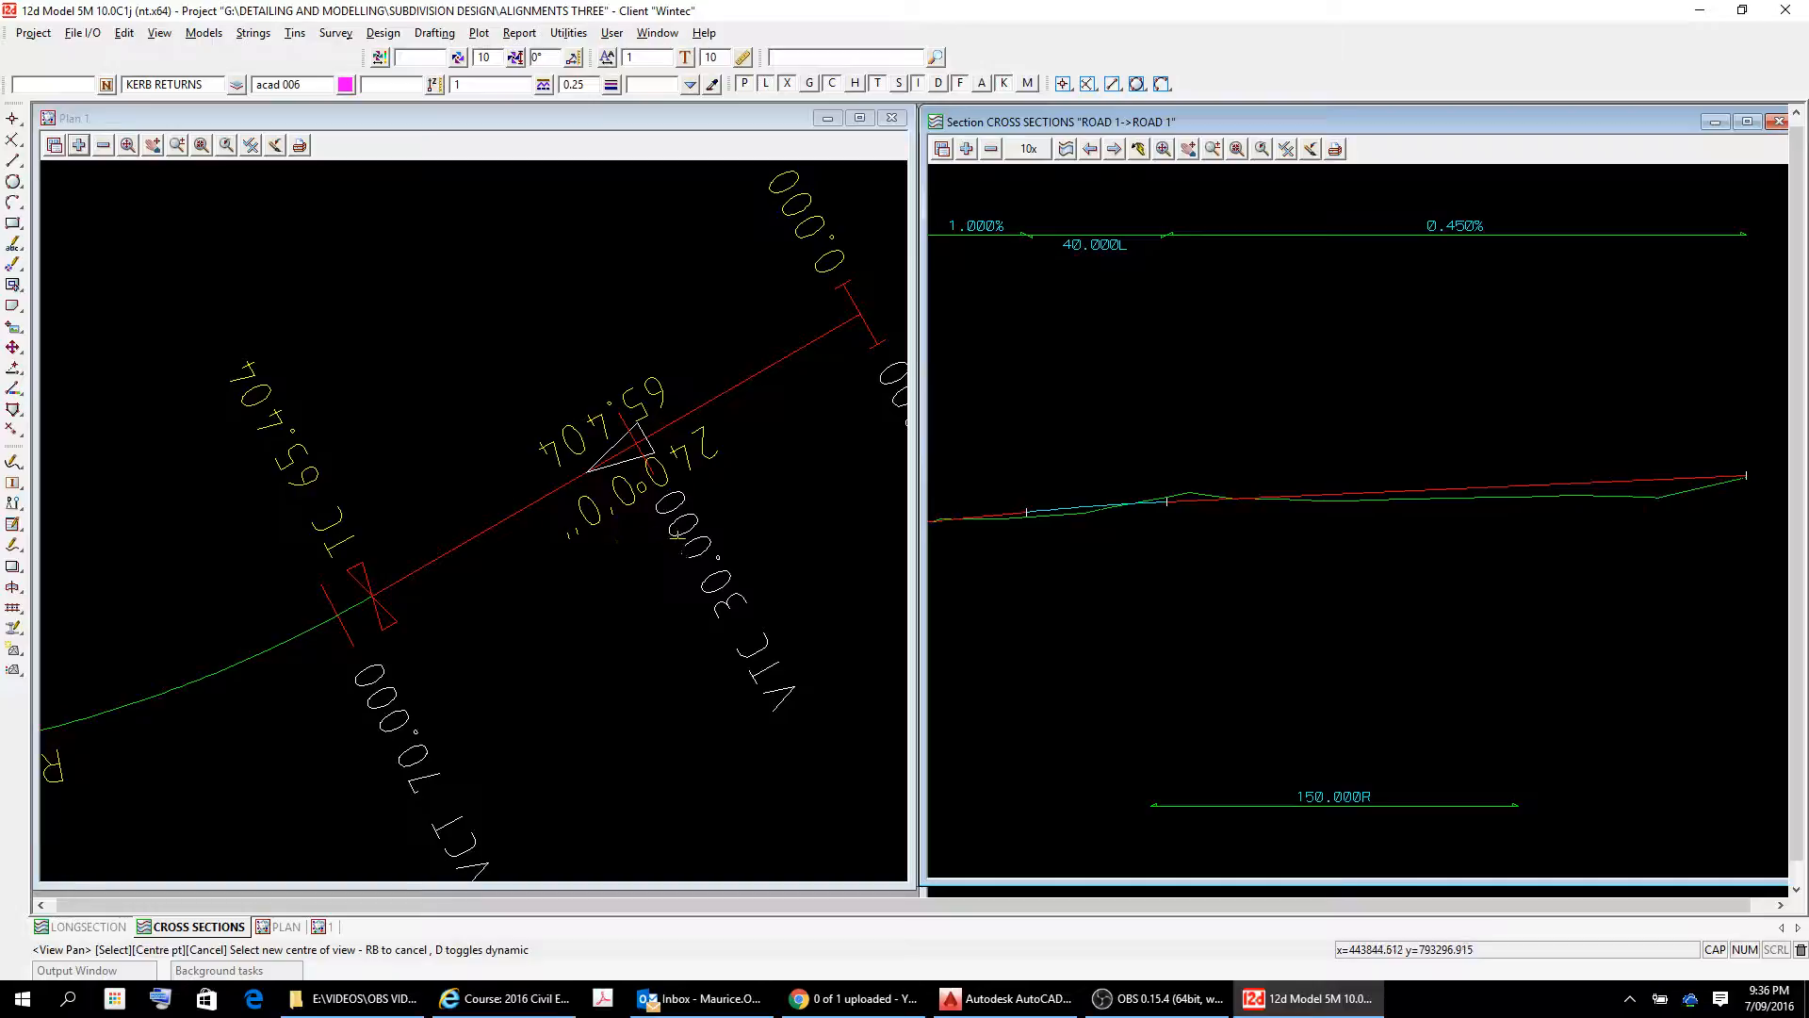
Profile the ROAD 2 alignment in the CROSS SECTIONS view.
scroll(293, 481, up, 2)
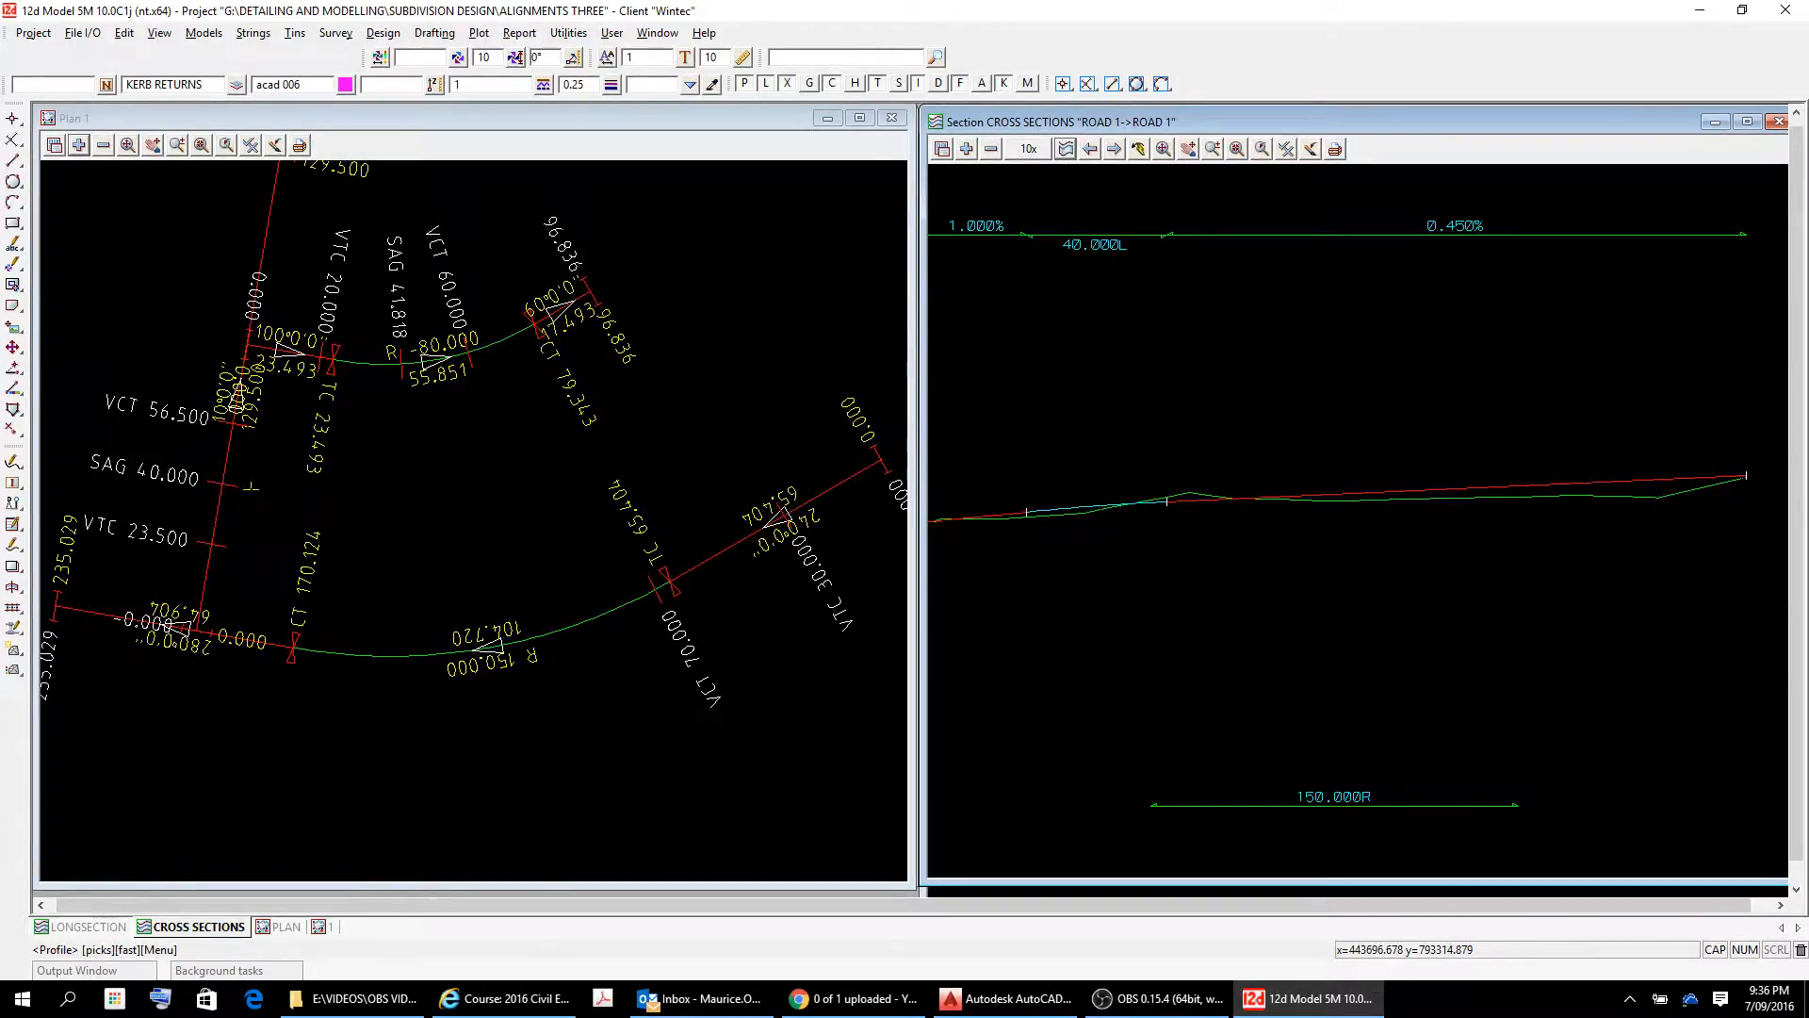
click(226, 462)
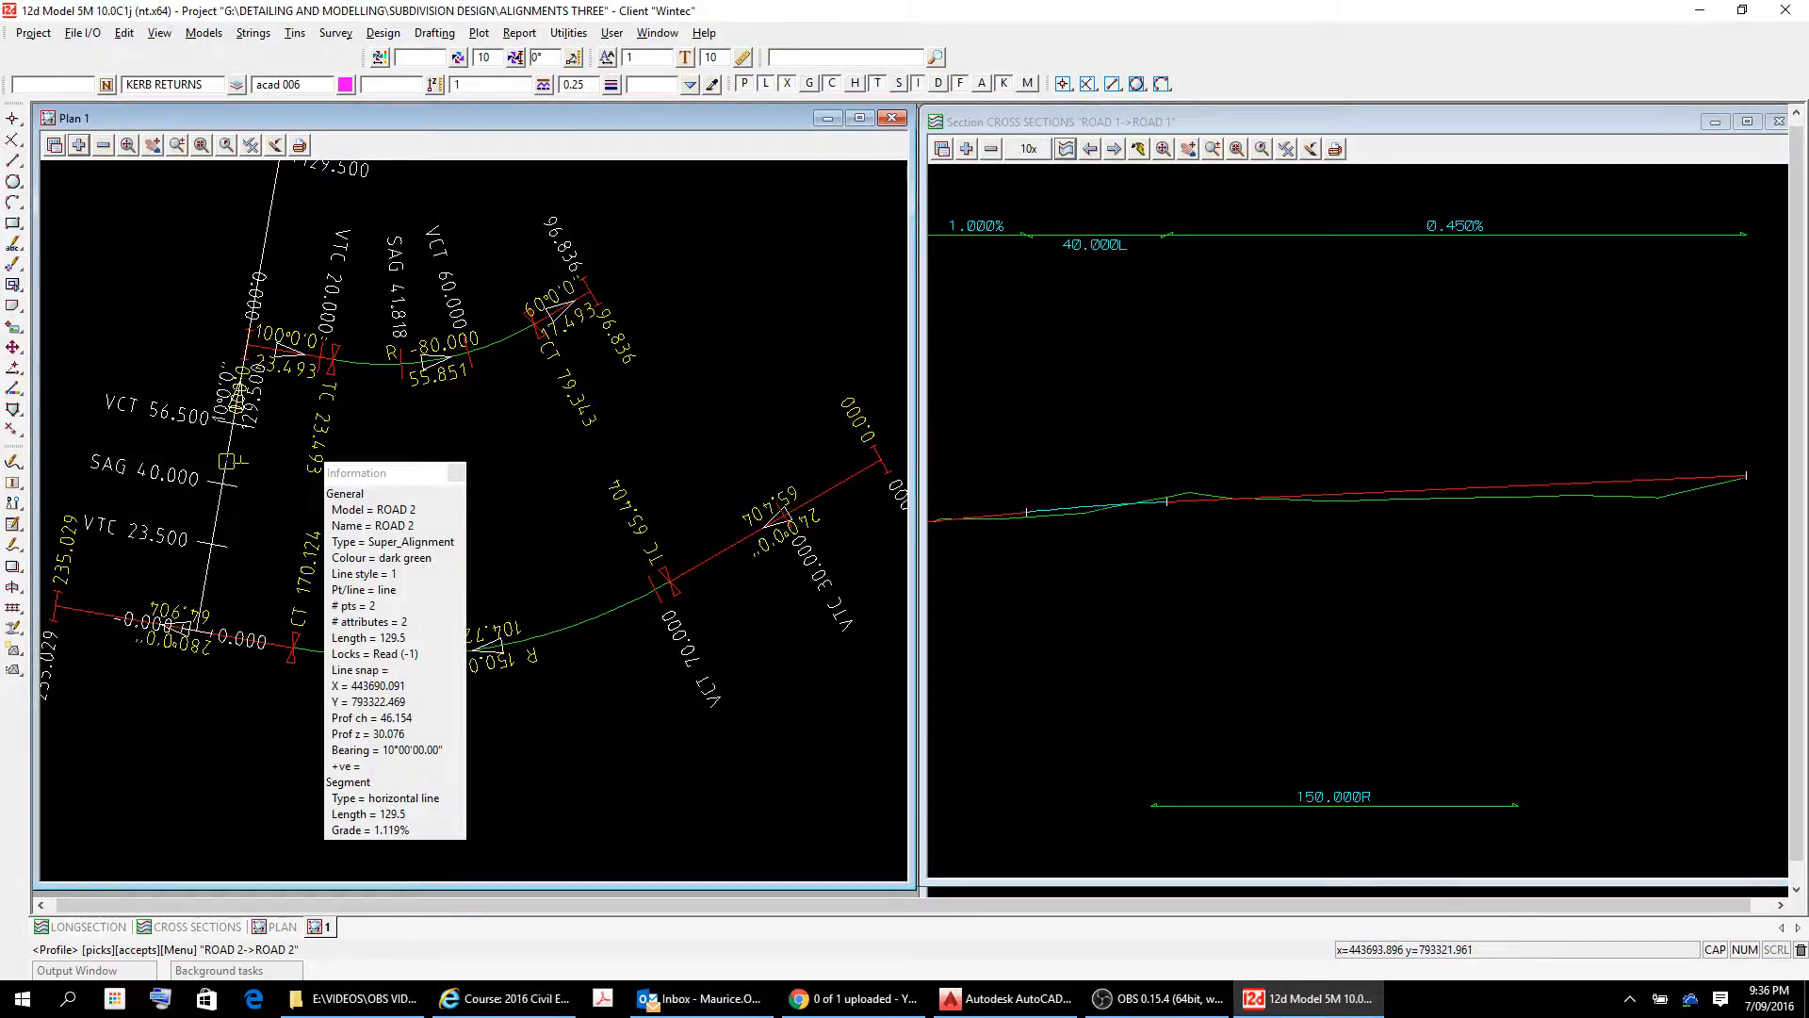
right_click(226, 461)
click(262, 497)
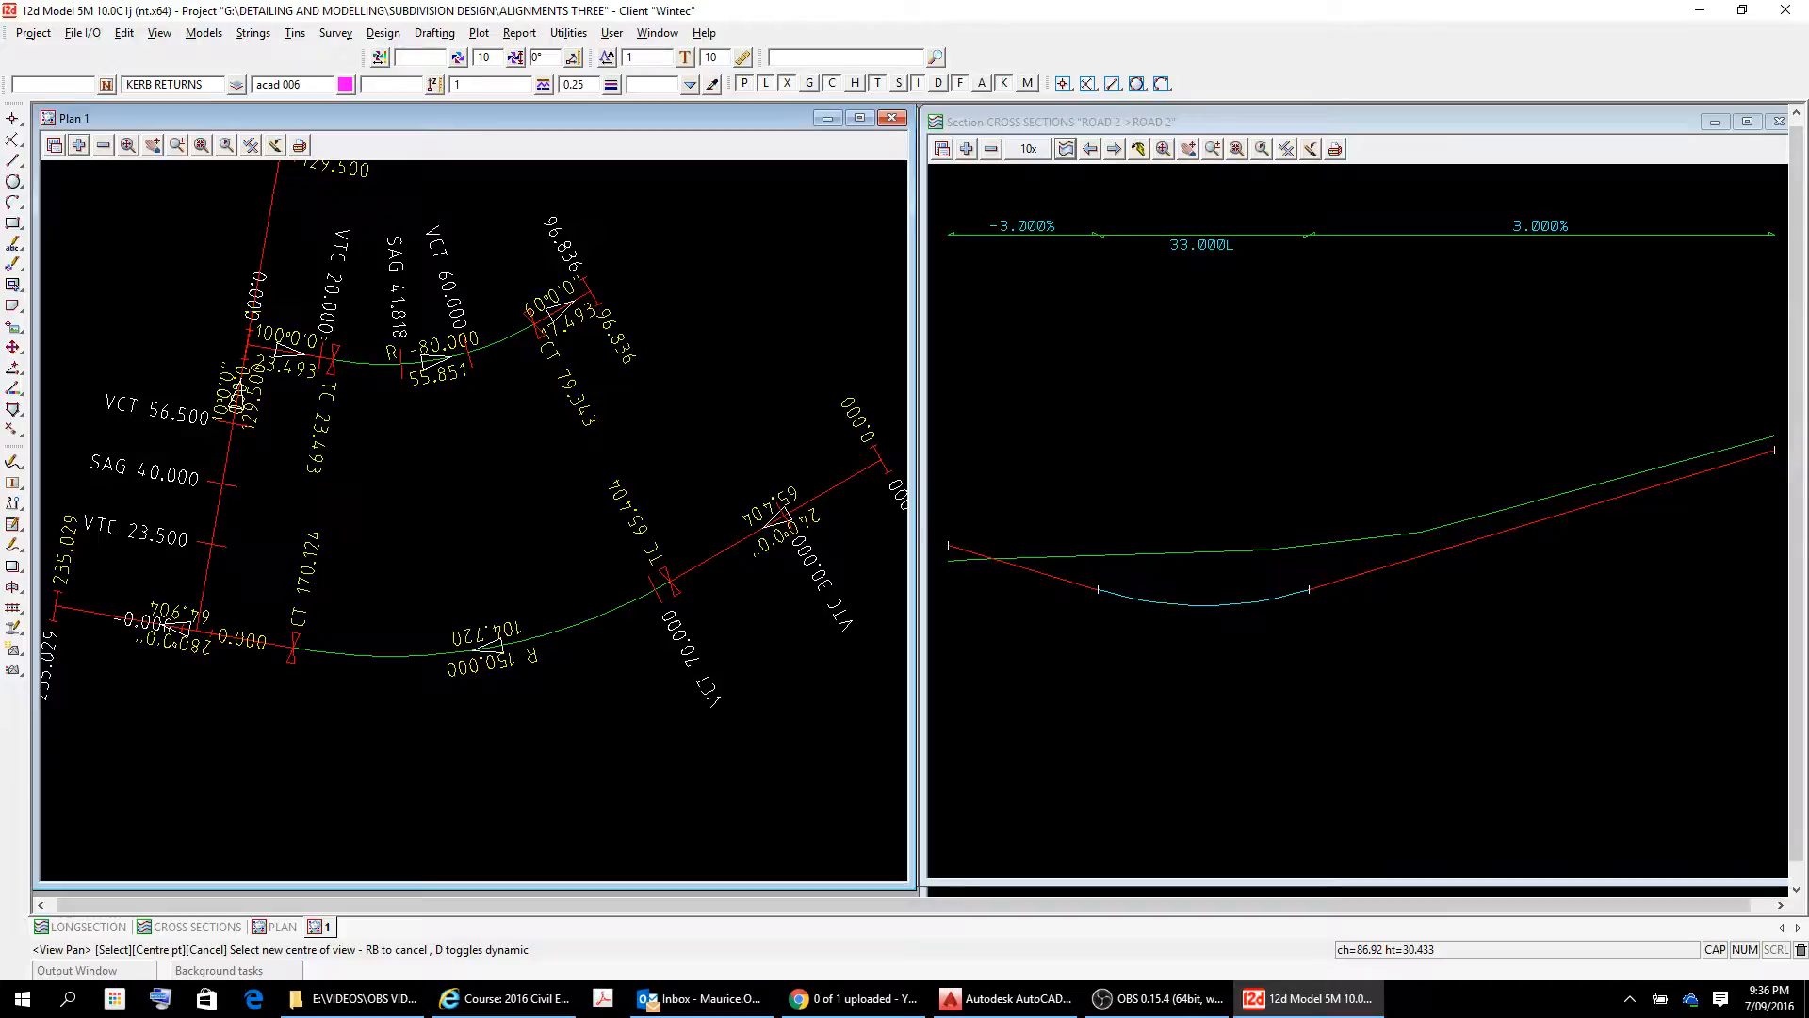
scroll(1500, 577, down, 2)
scroll(1503, 576, up, 1)
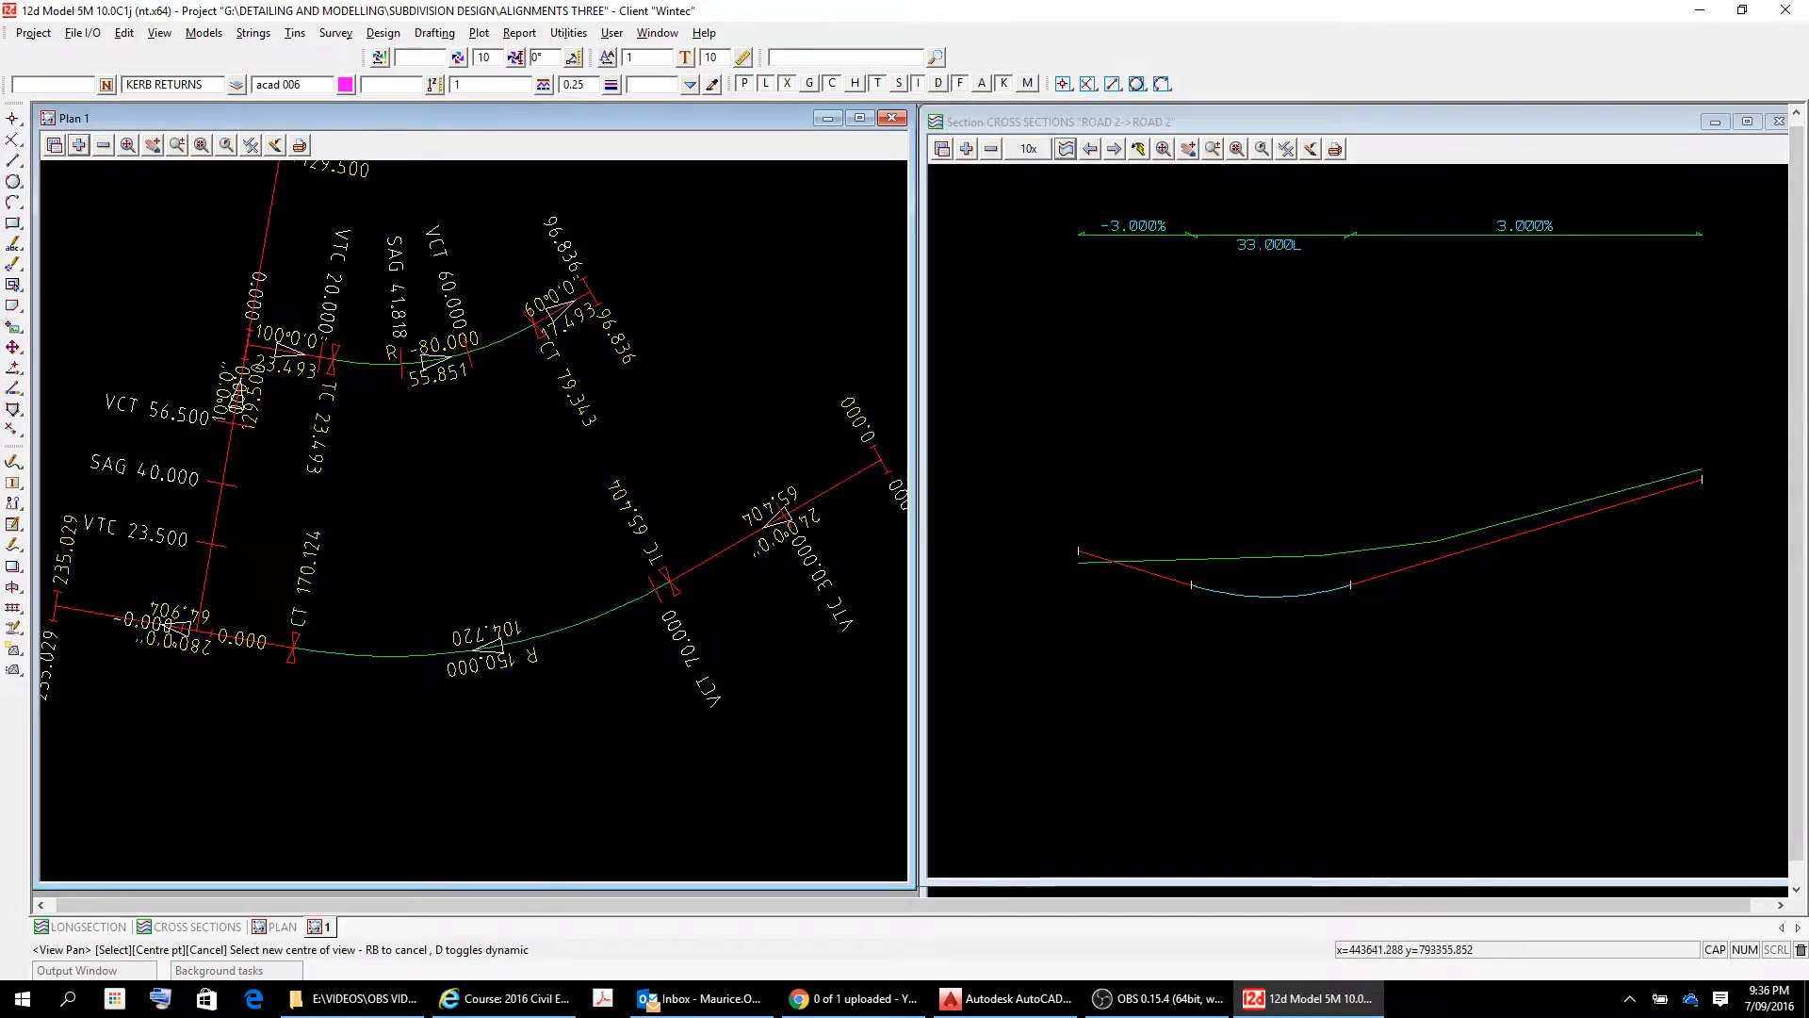
Start editing the ROAD 2 super alignment, picking it in the plan view.
click(14, 548)
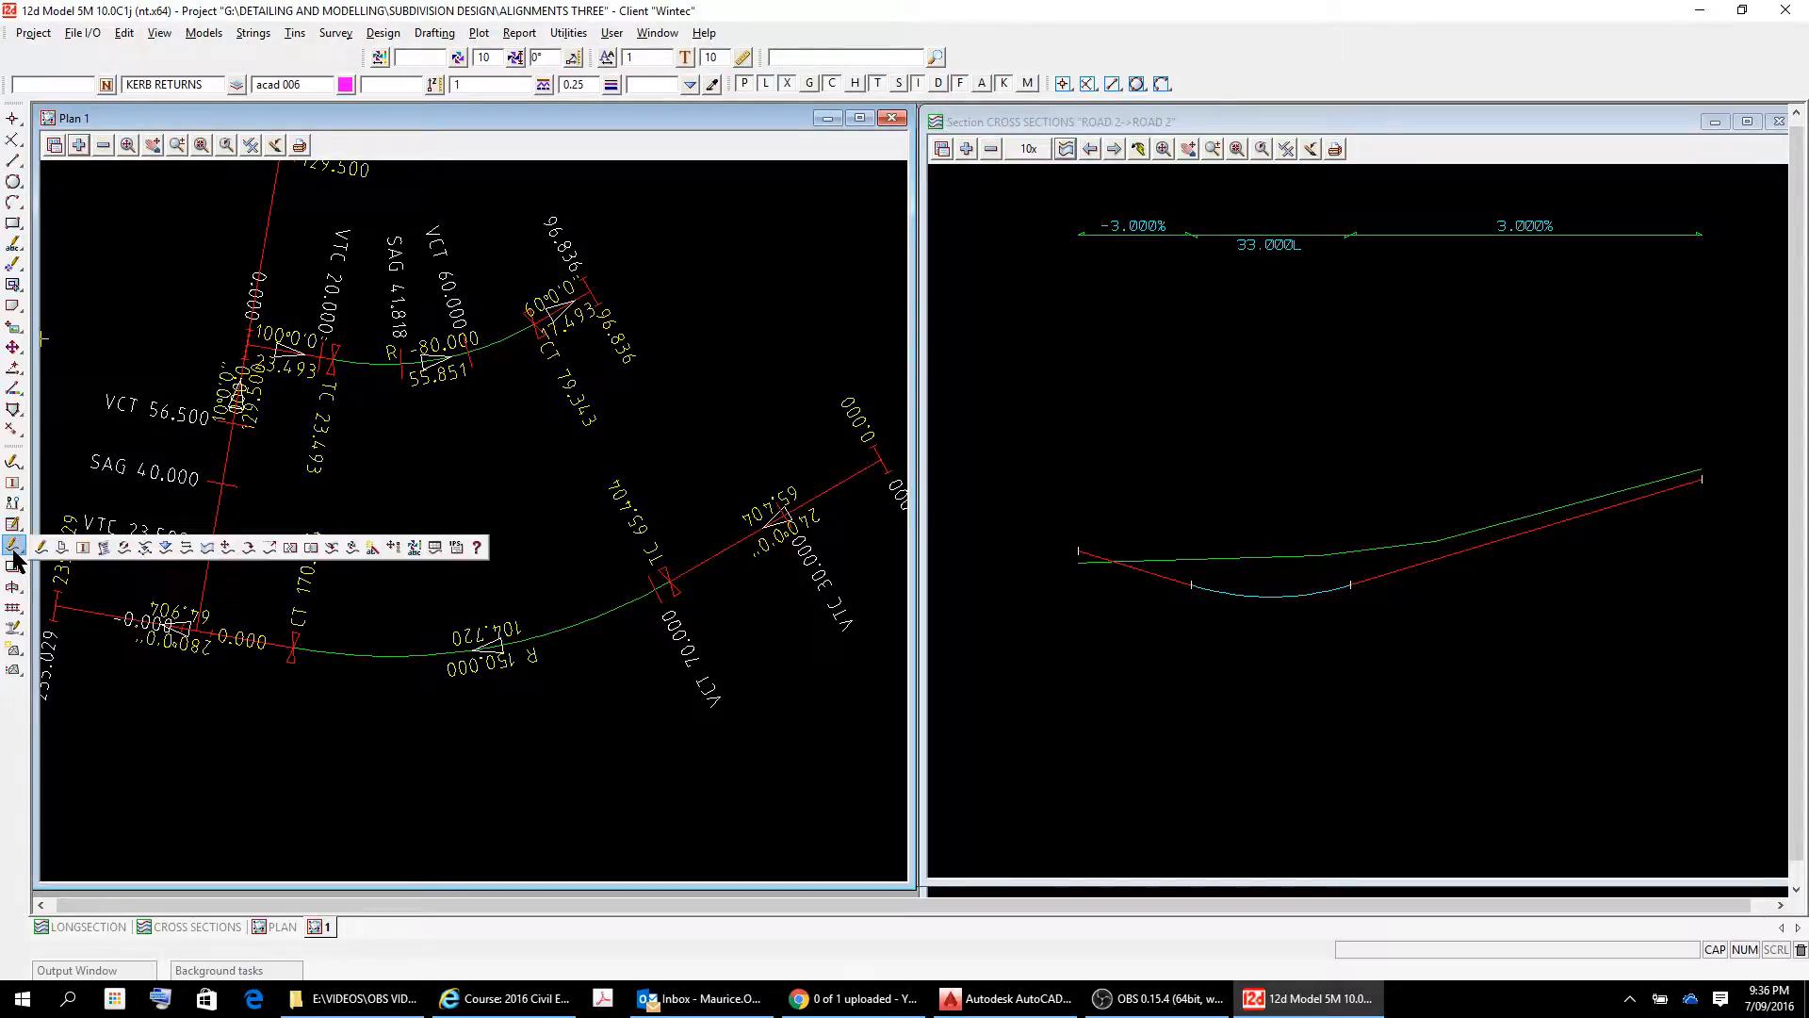
click(40, 547)
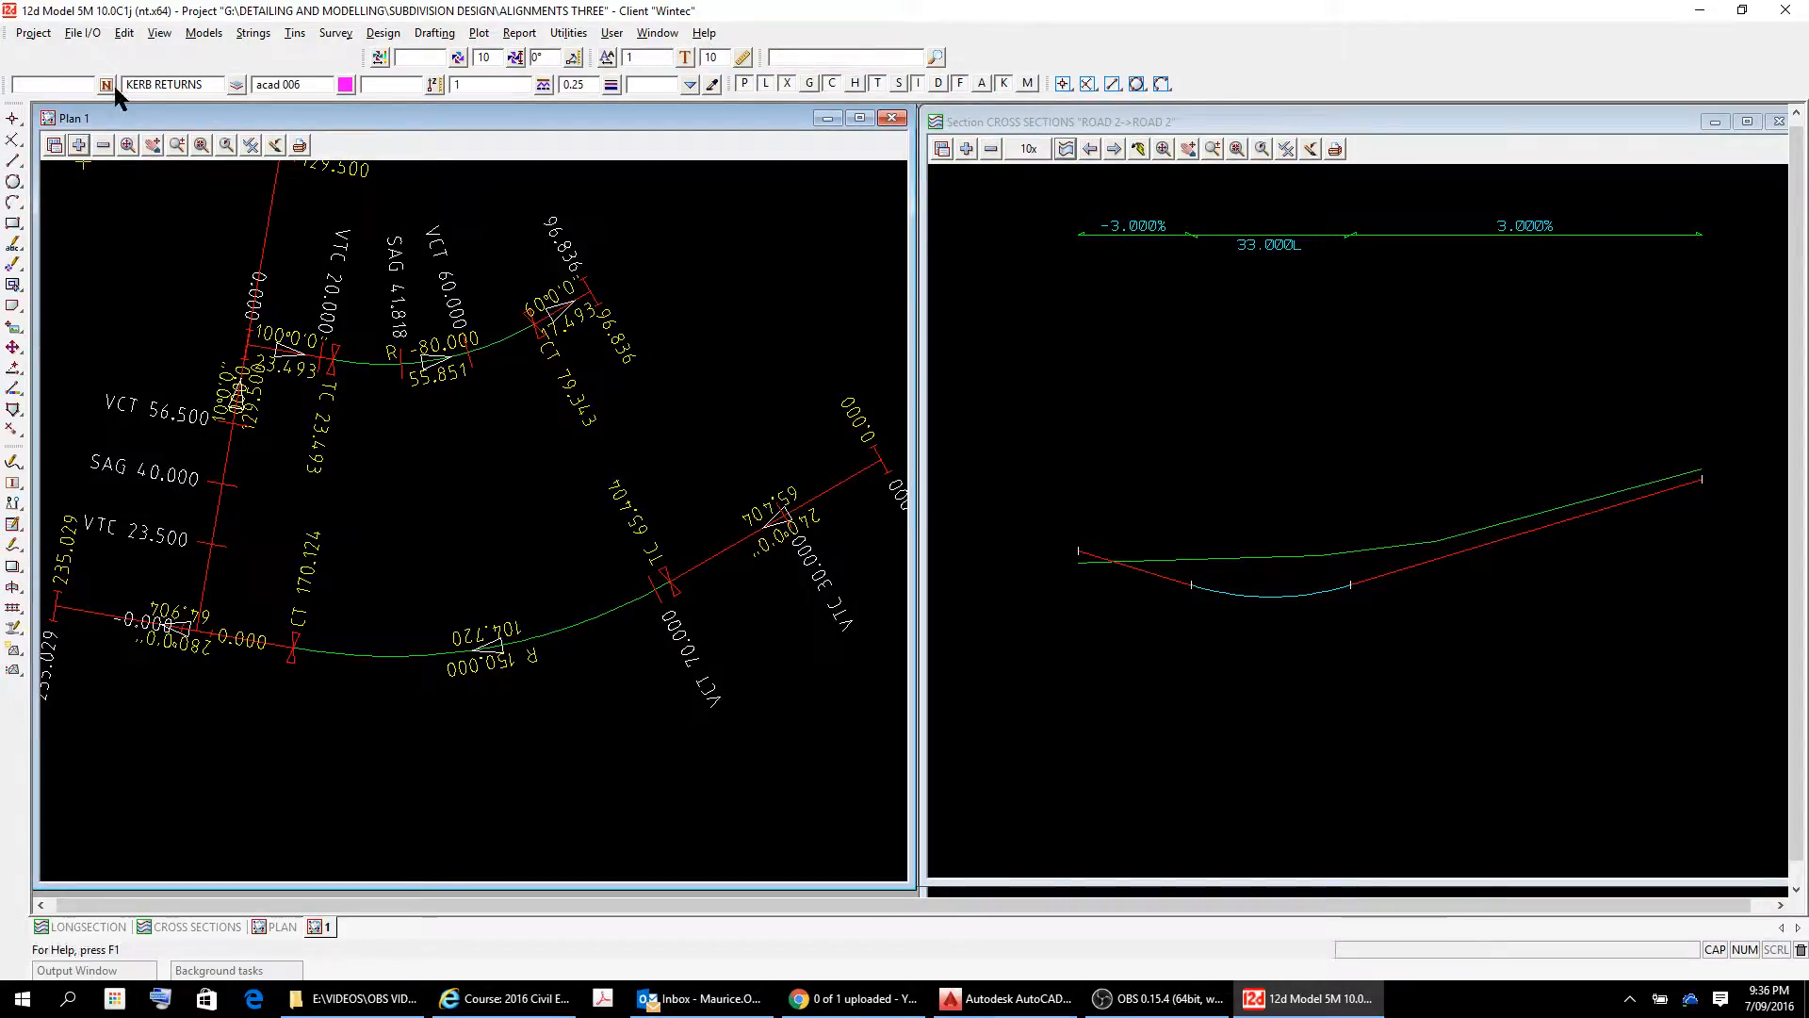
click(13, 550)
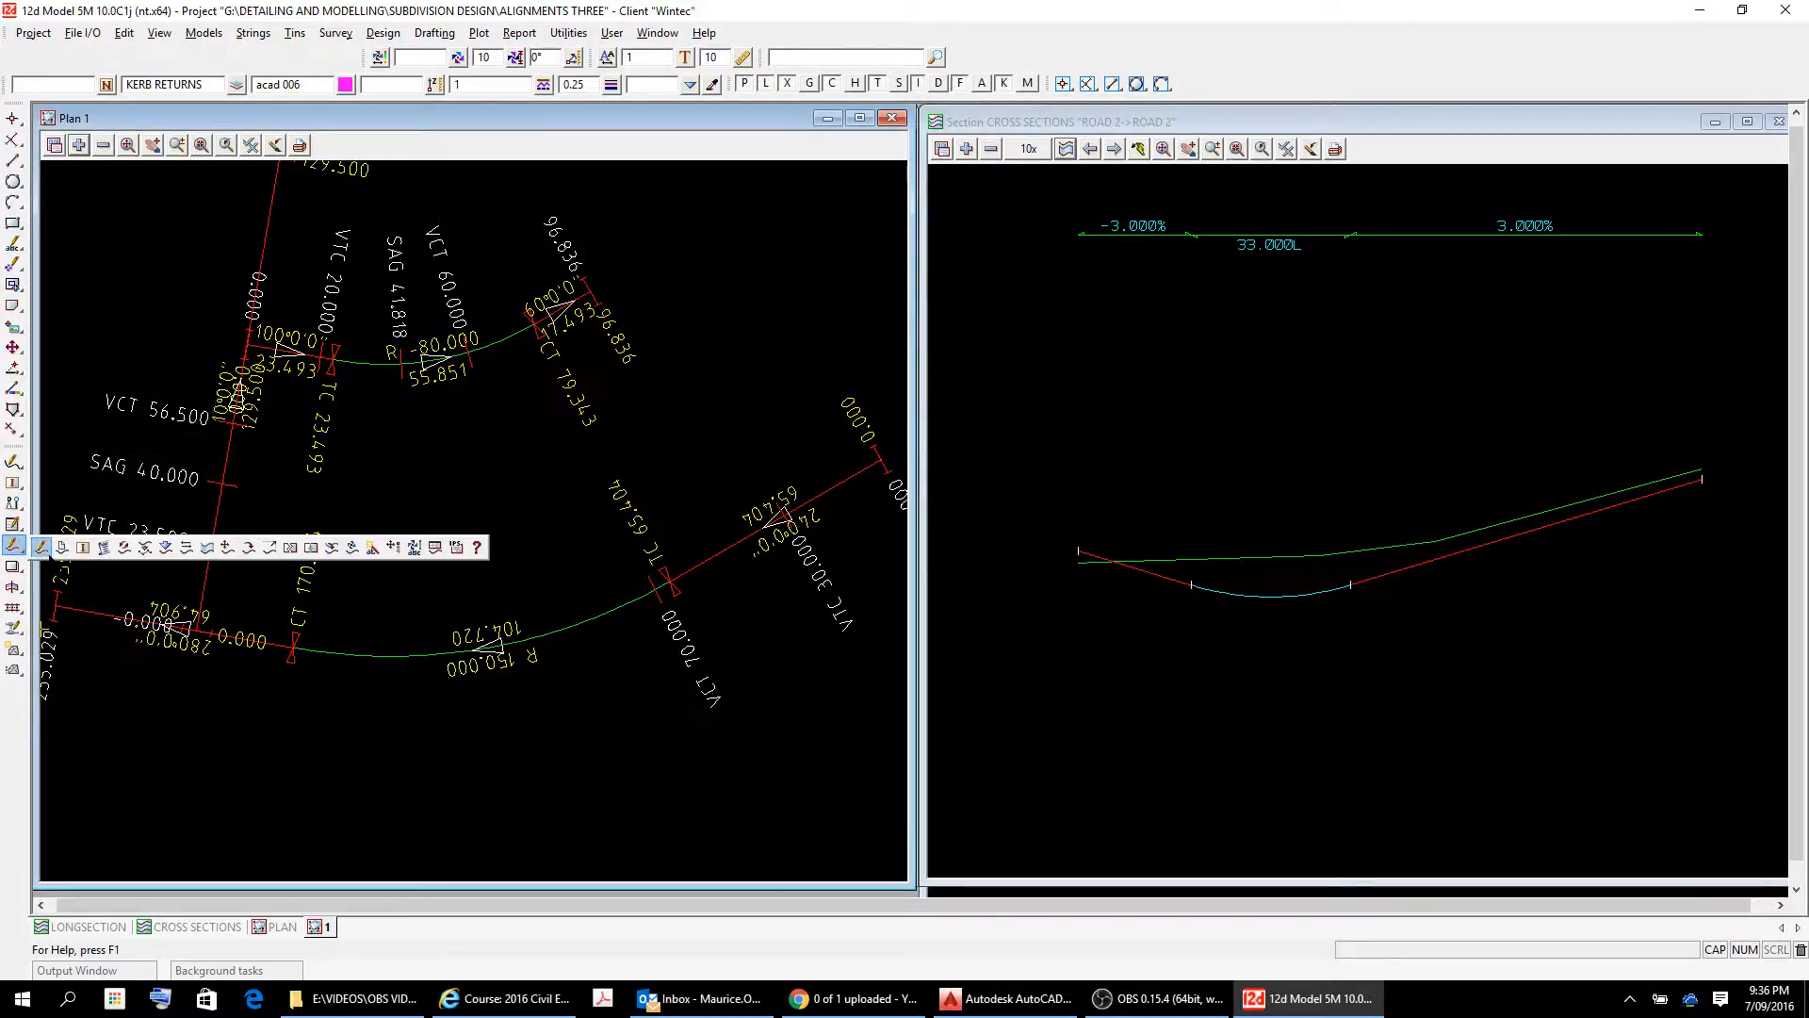
click(40, 547)
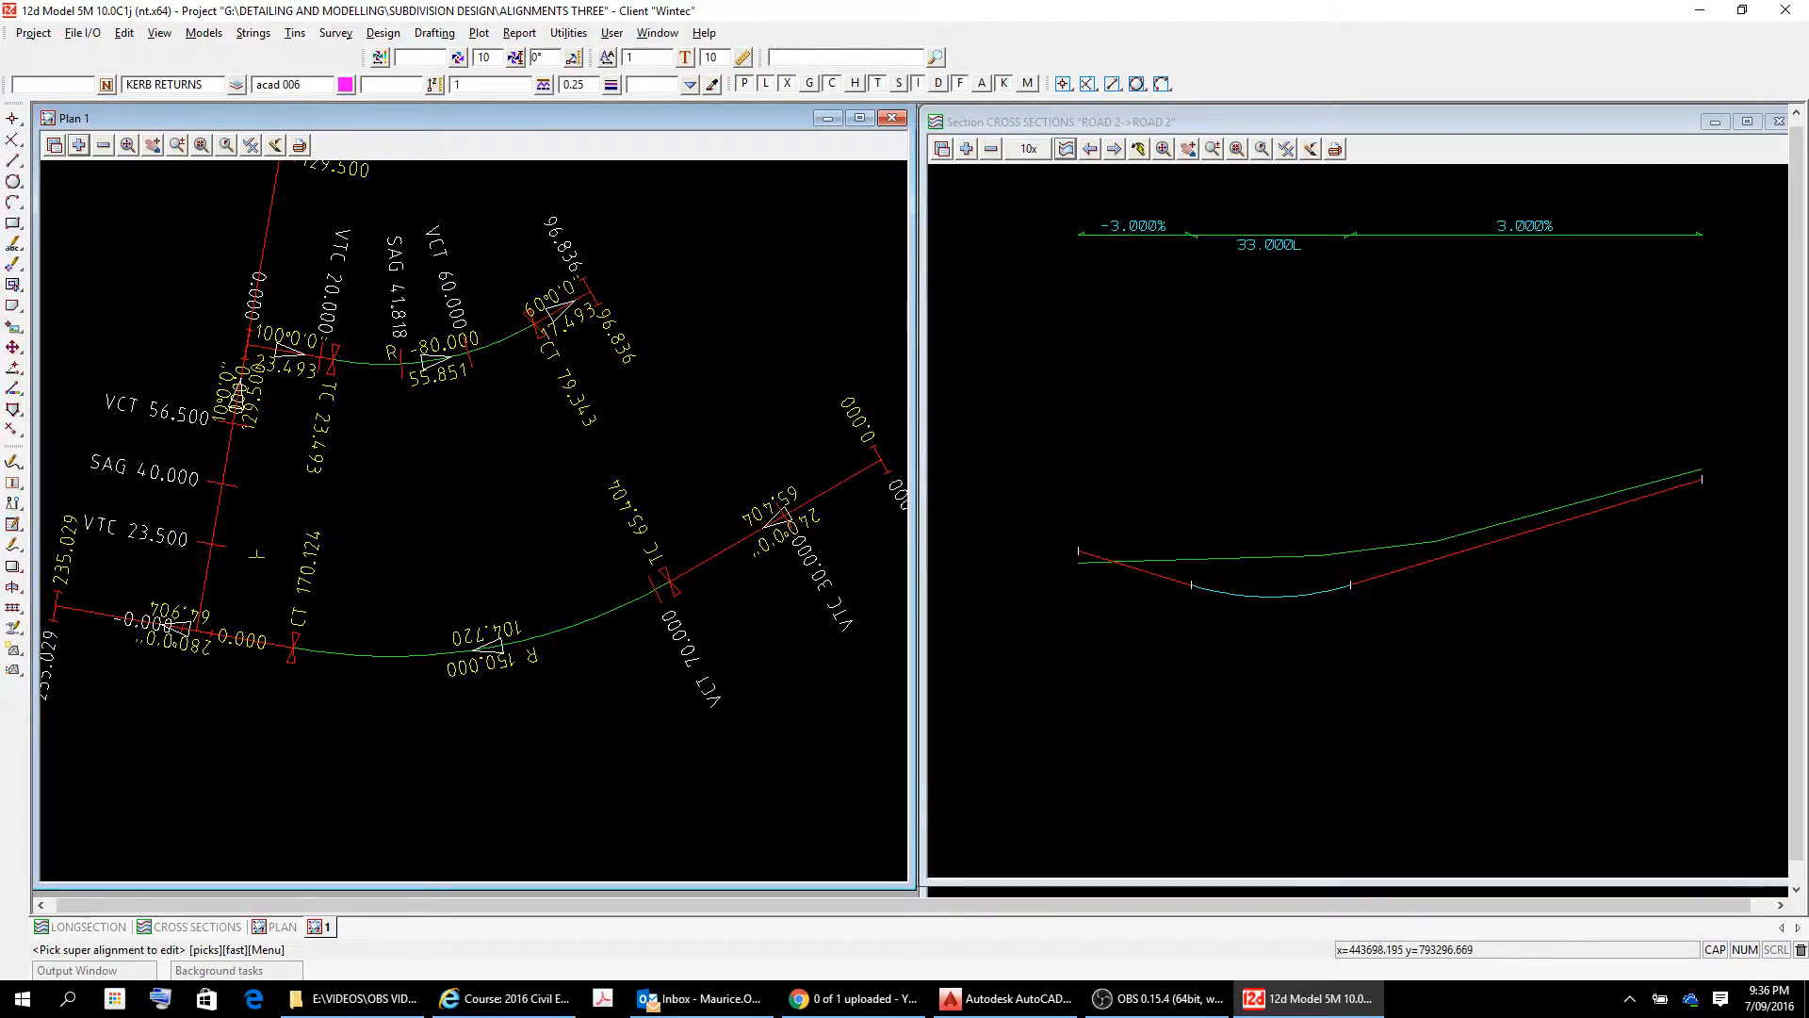
click(223, 512)
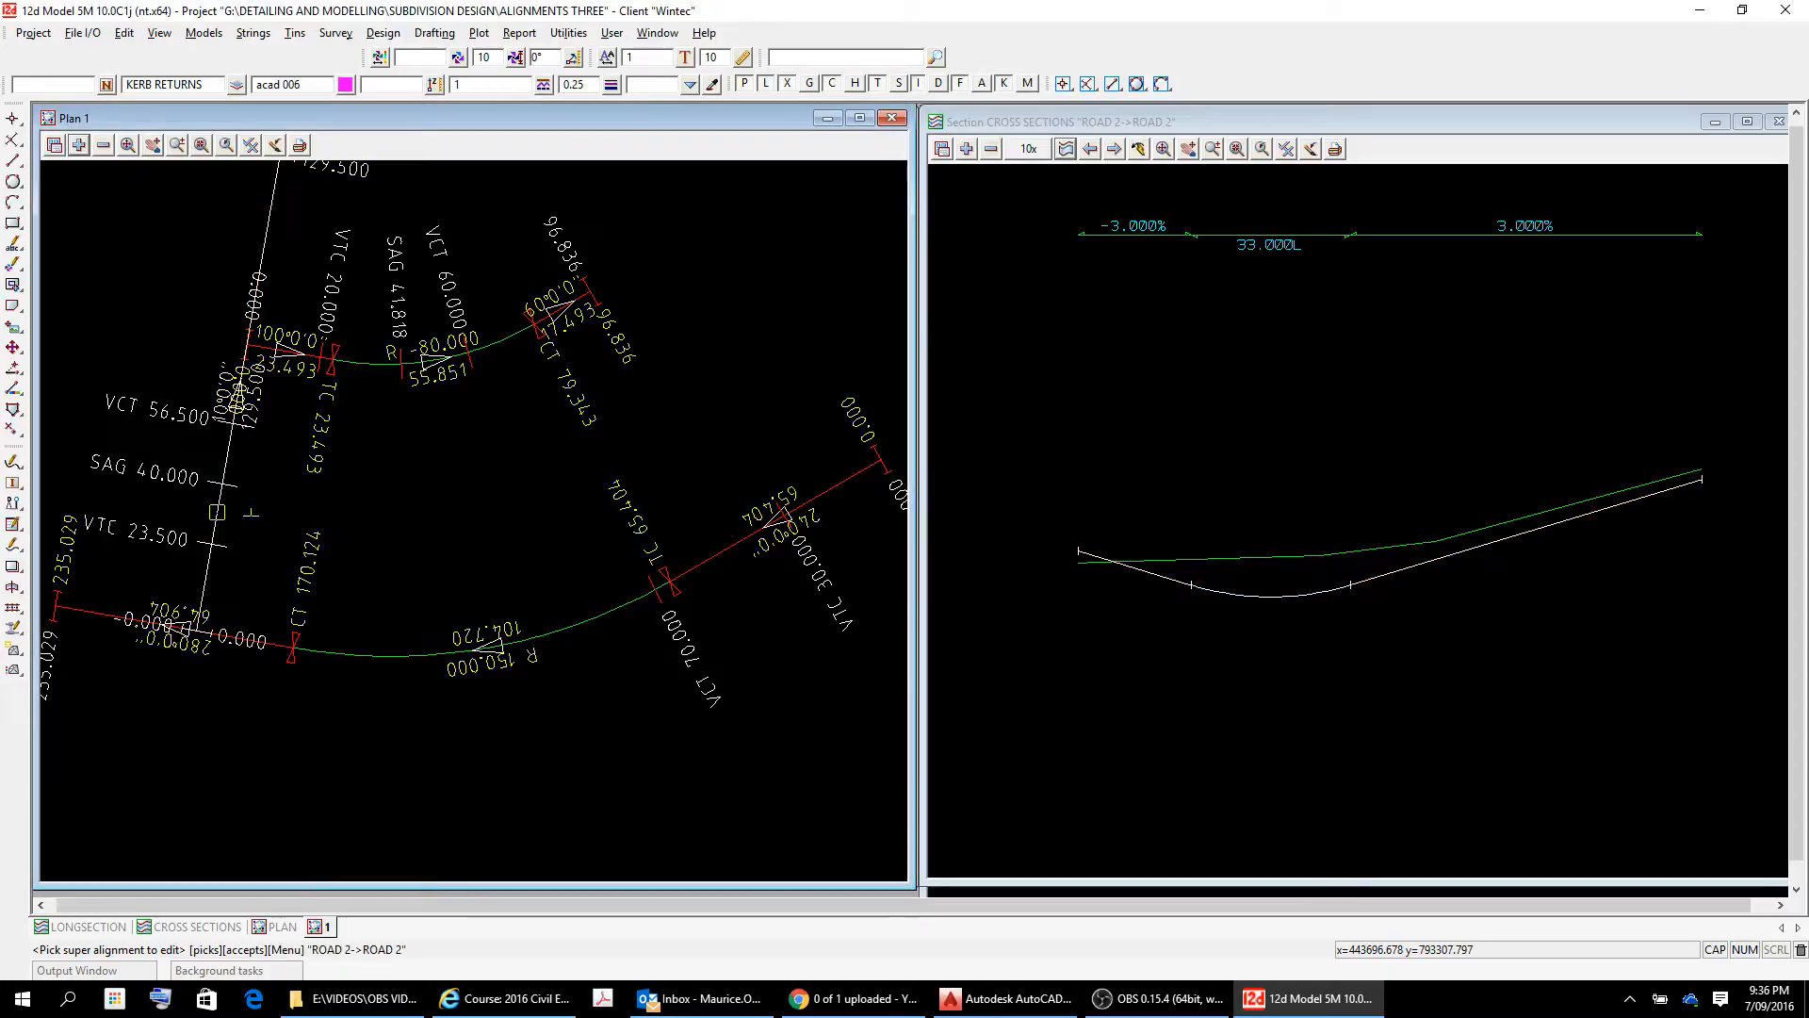
right_click(251, 521)
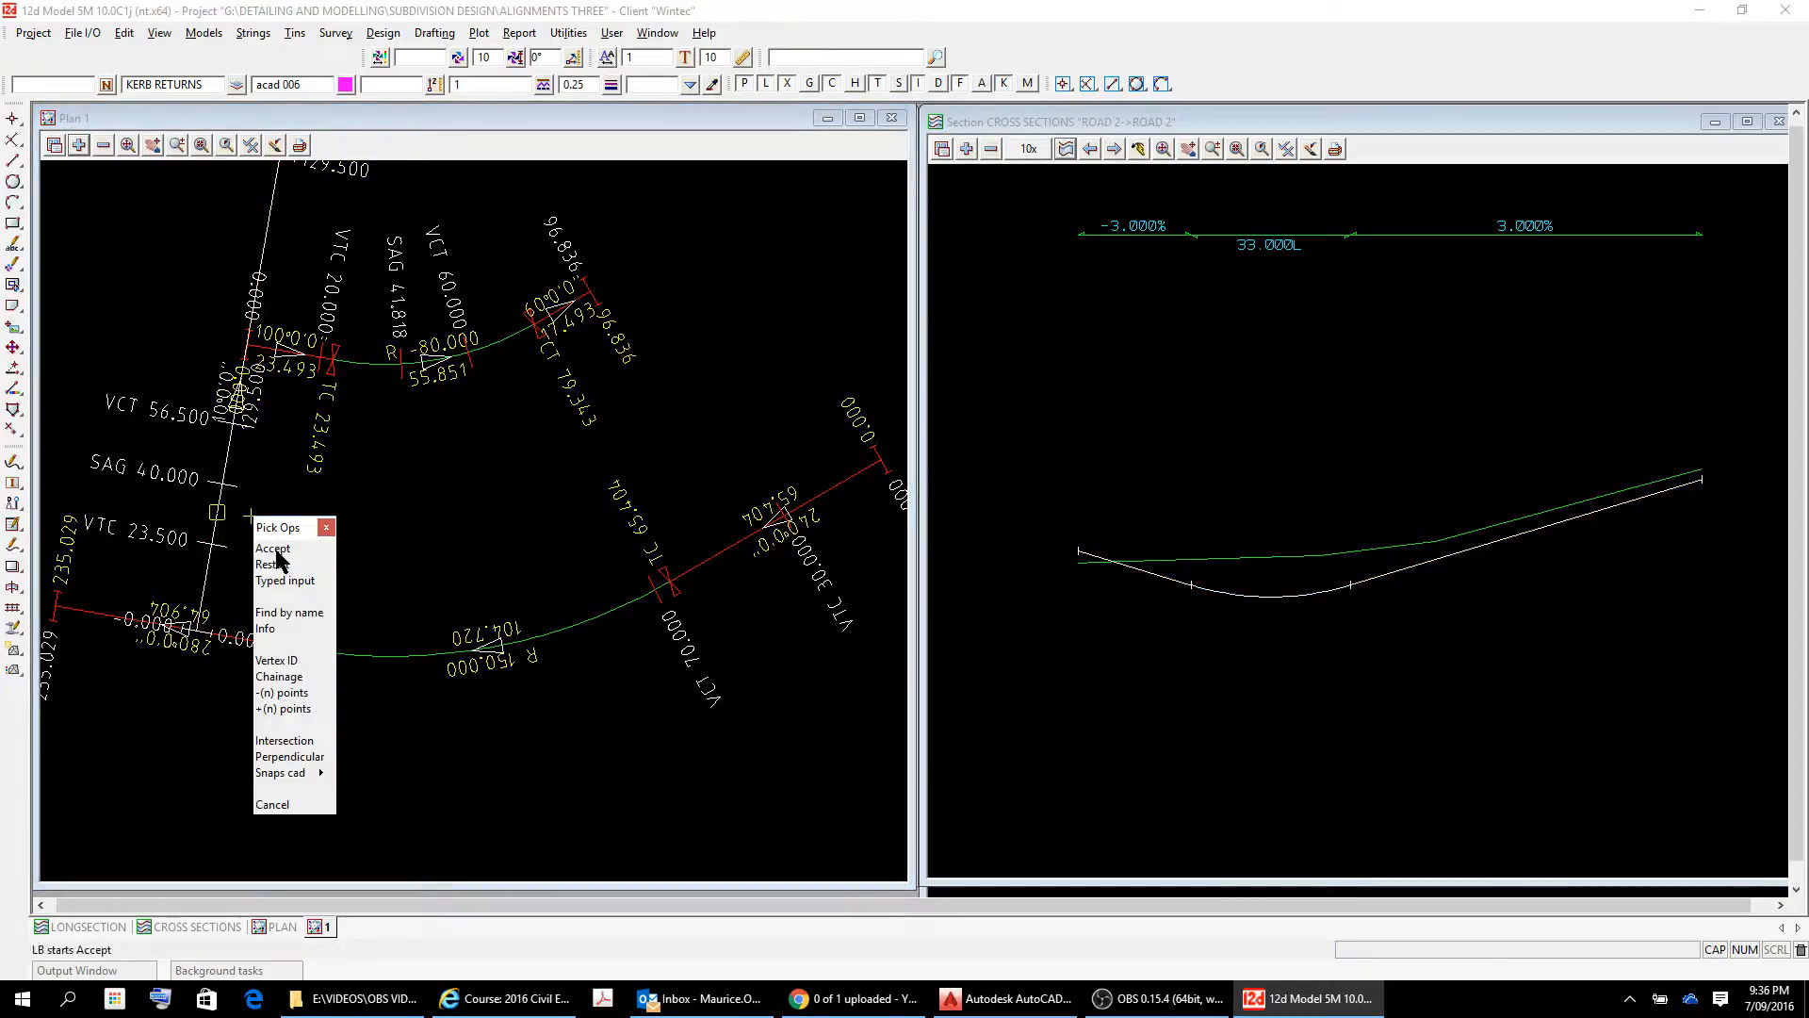
click(273, 548)
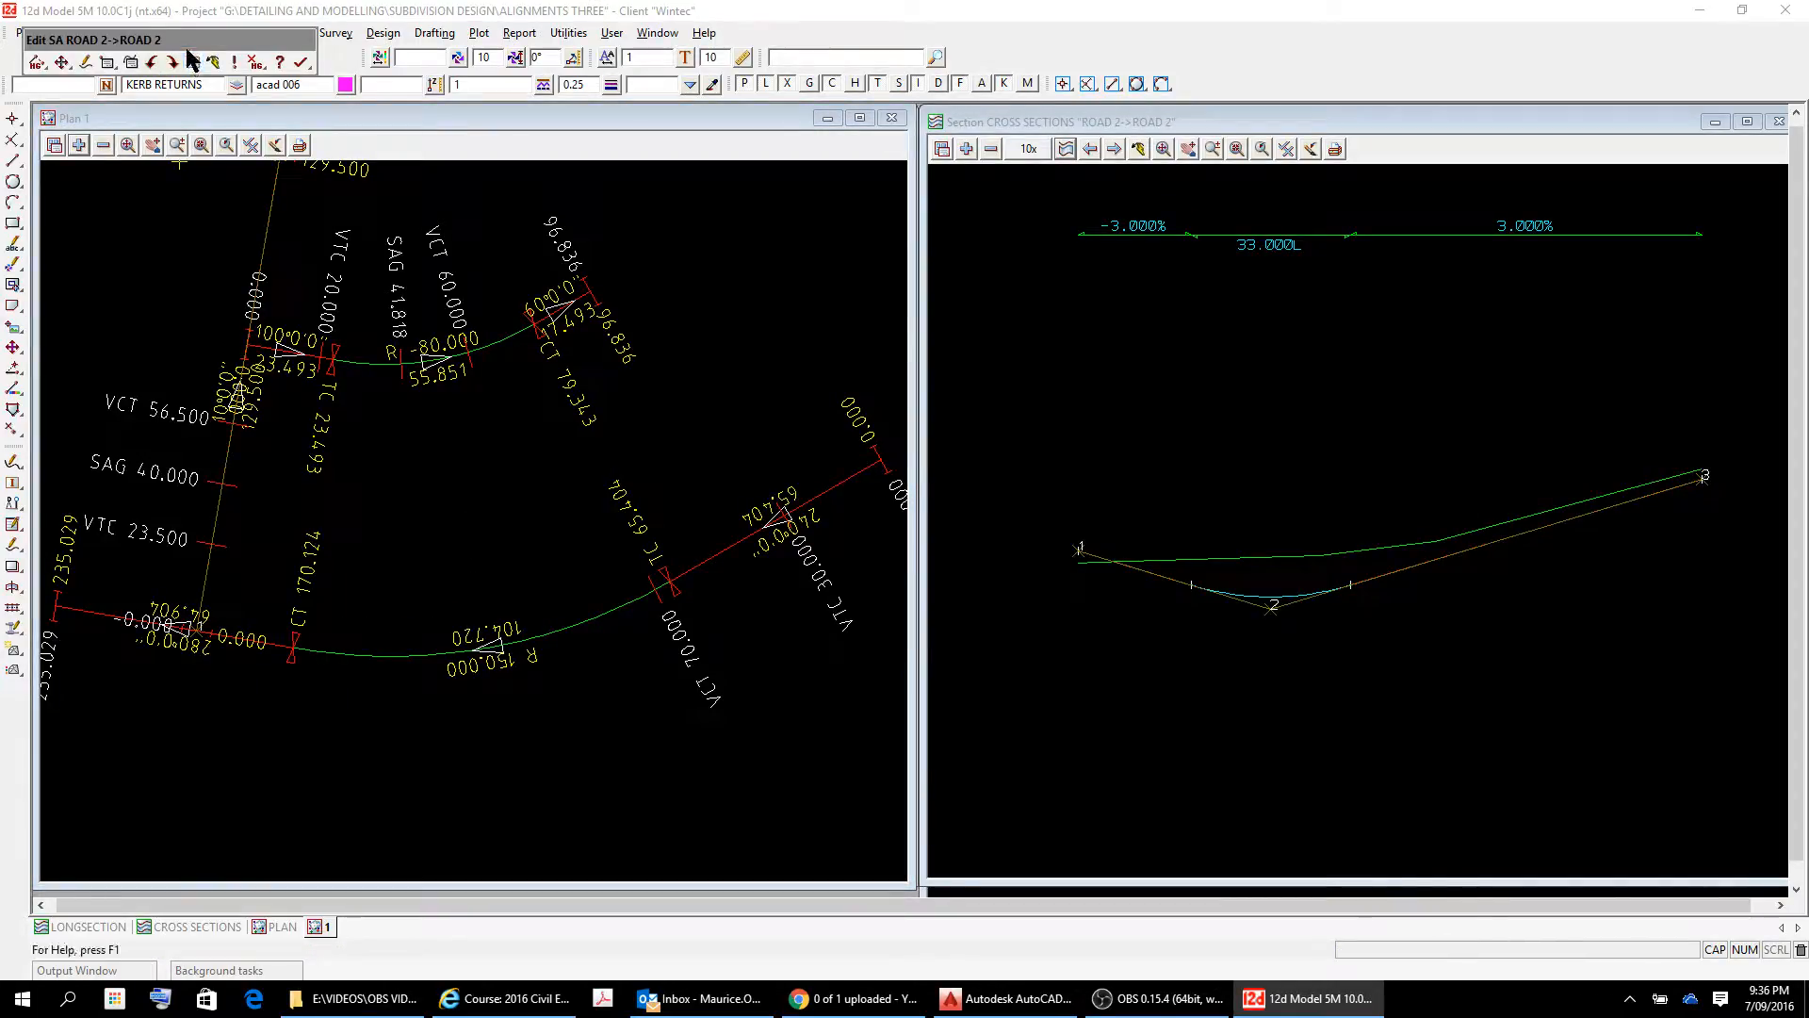
drag(202, 50, 675, 209)
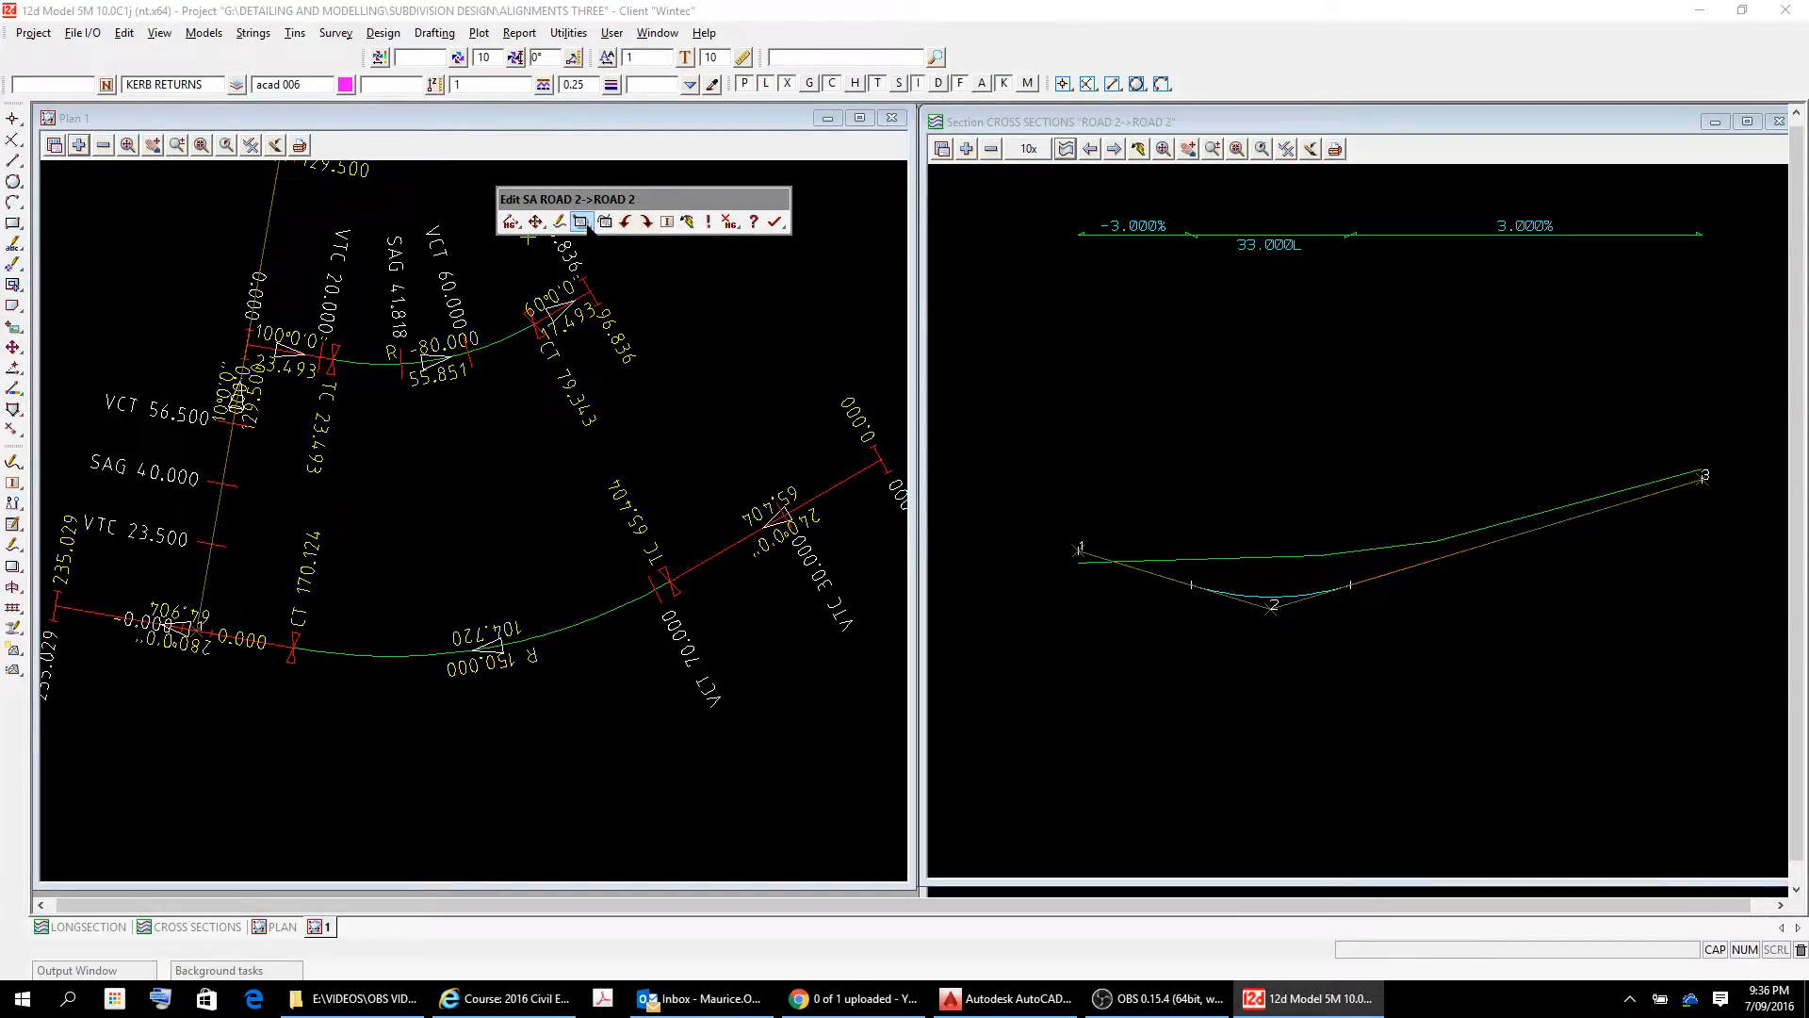
Set the chainage of ROAD 2's second vertical IP to 20 in the vertical IP properties and apply it.
click(586, 227)
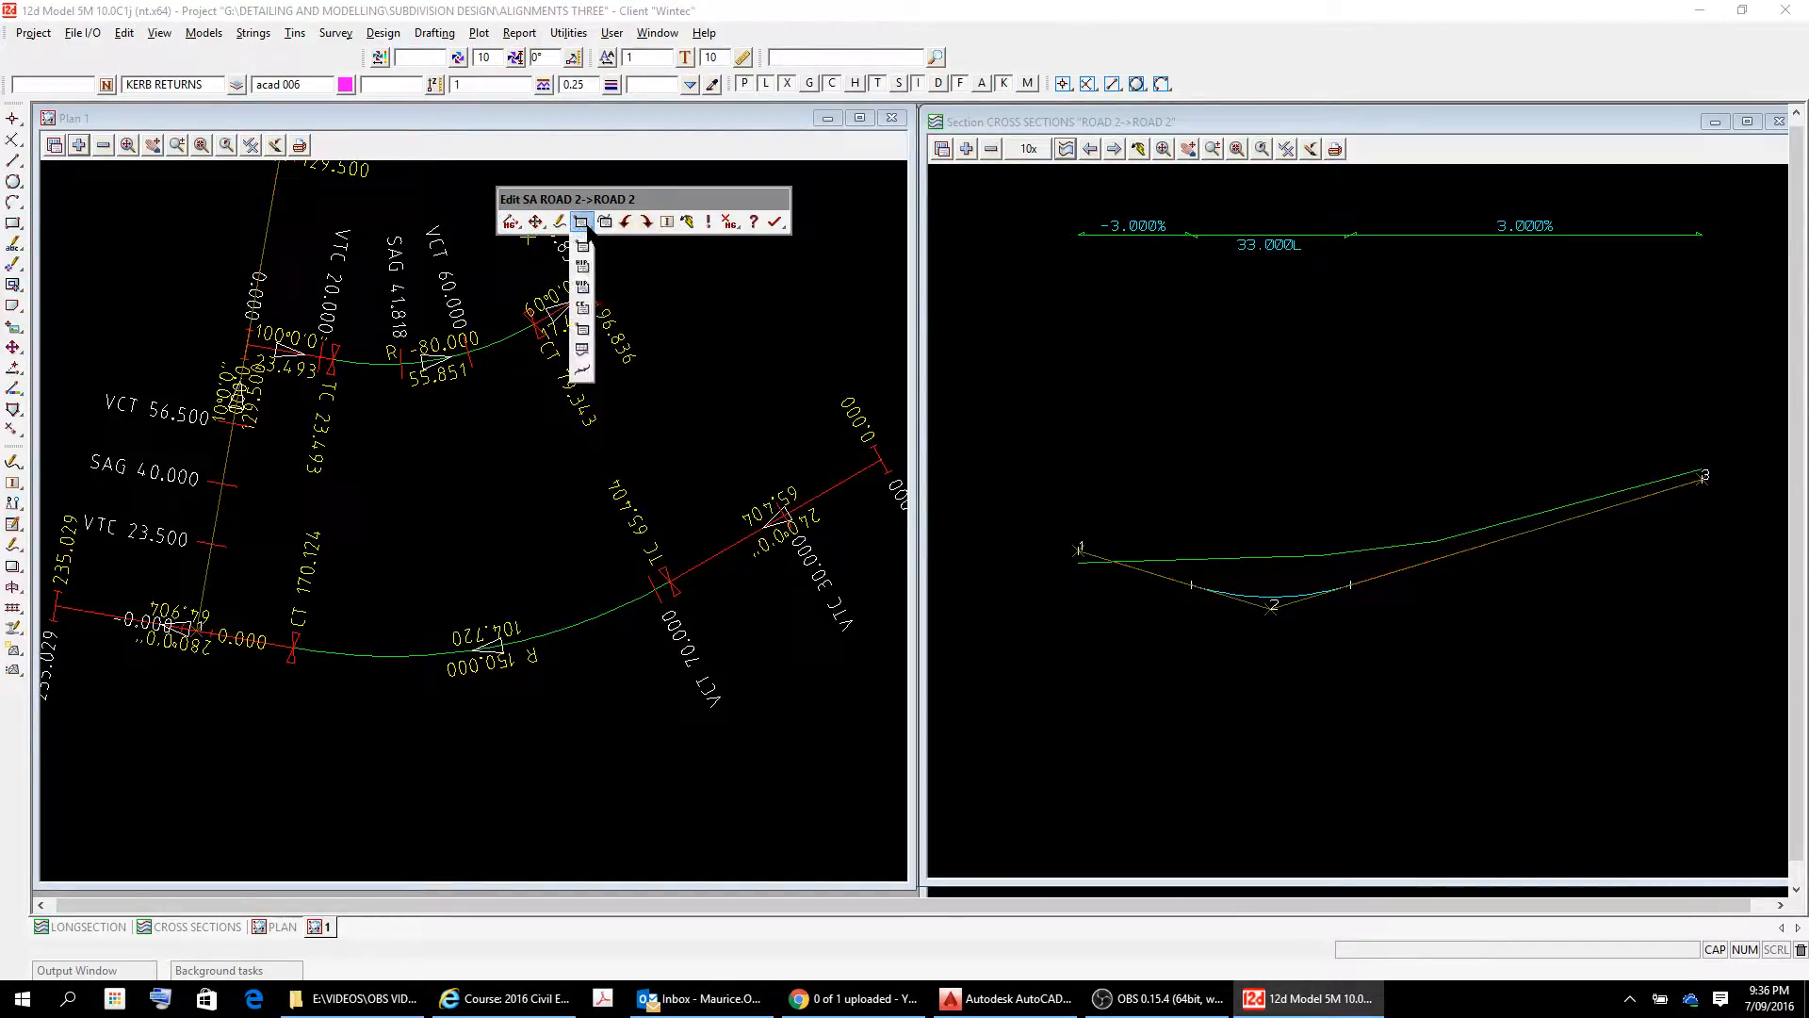
click(583, 287)
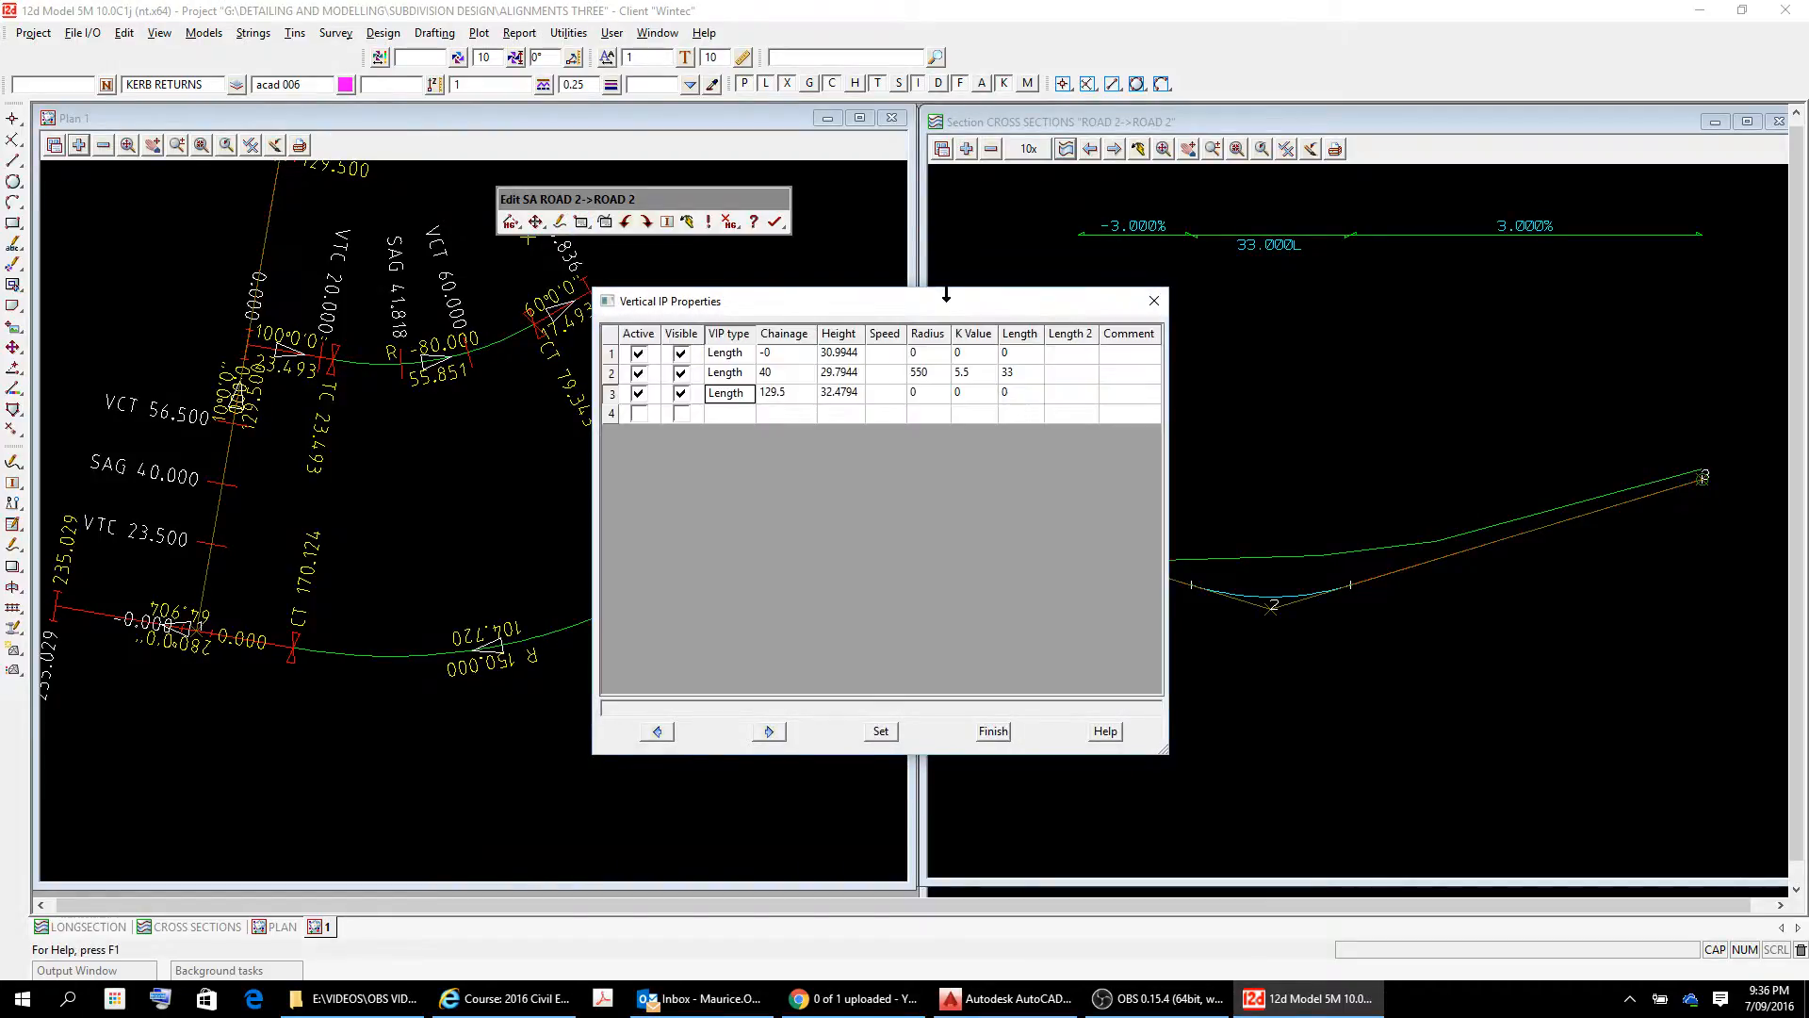
drag(946, 302, 641, 339)
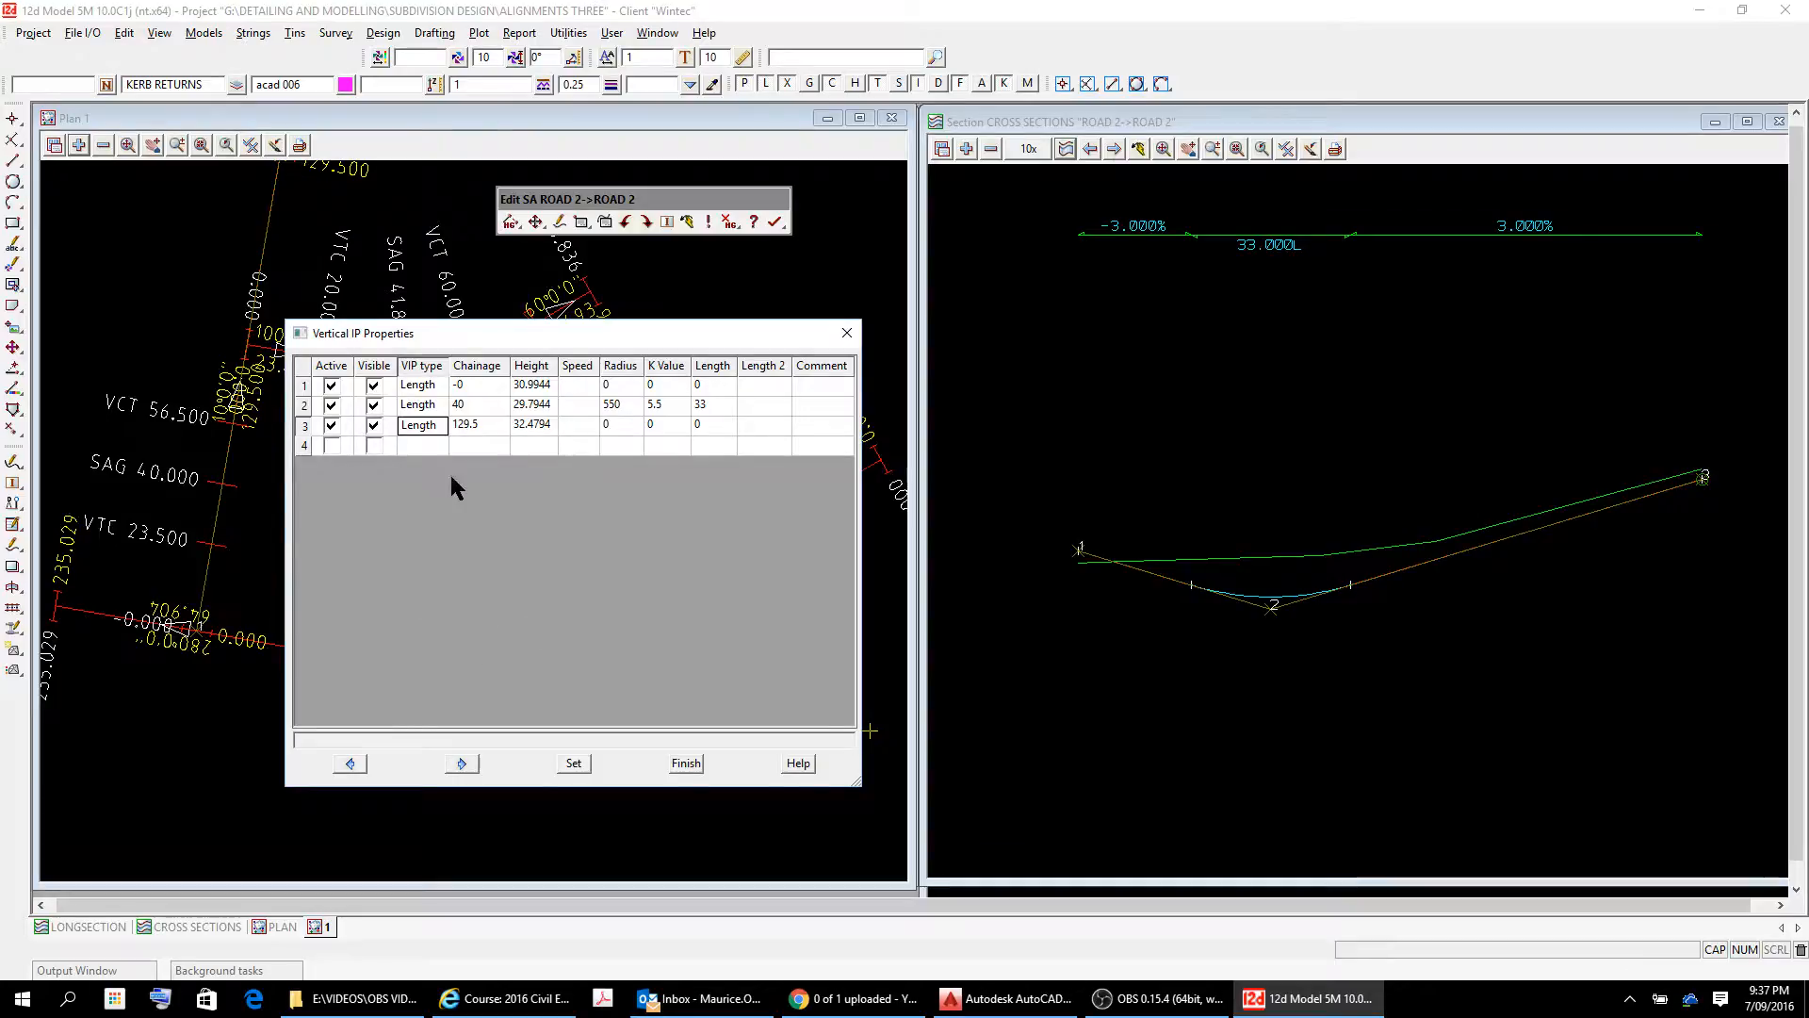
click(463, 408)
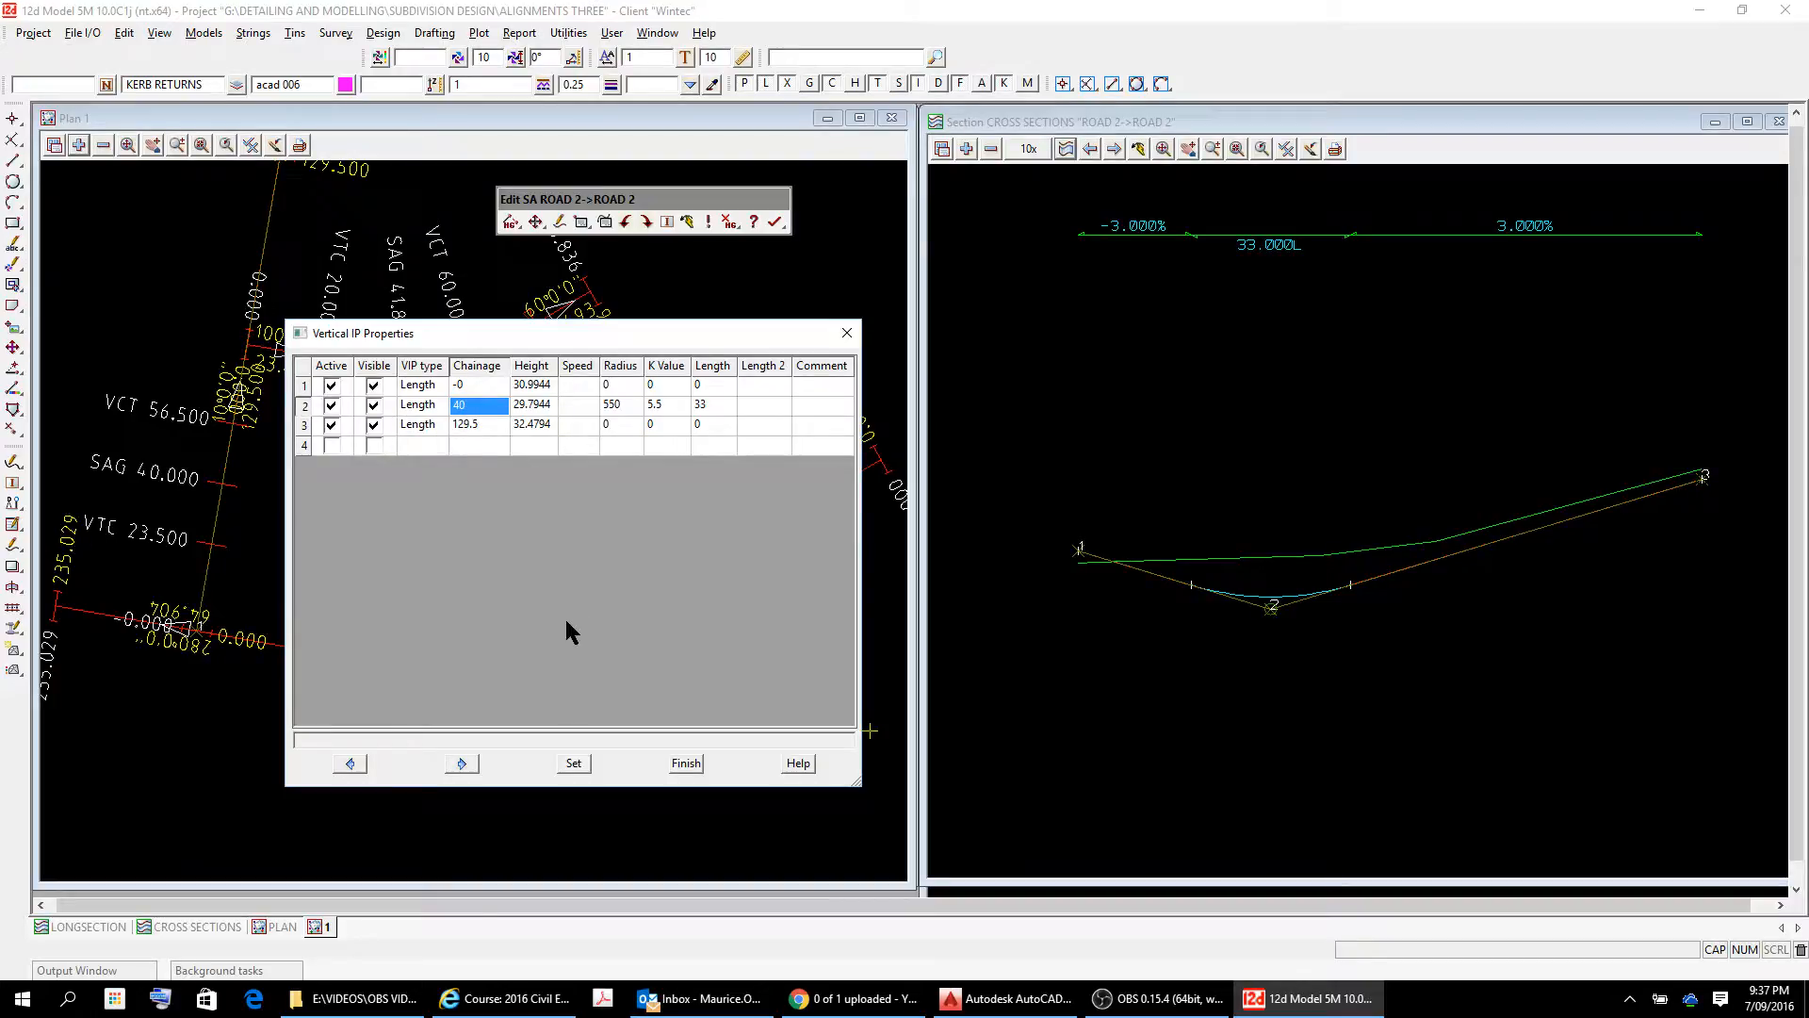
text(20)
key(Tab)
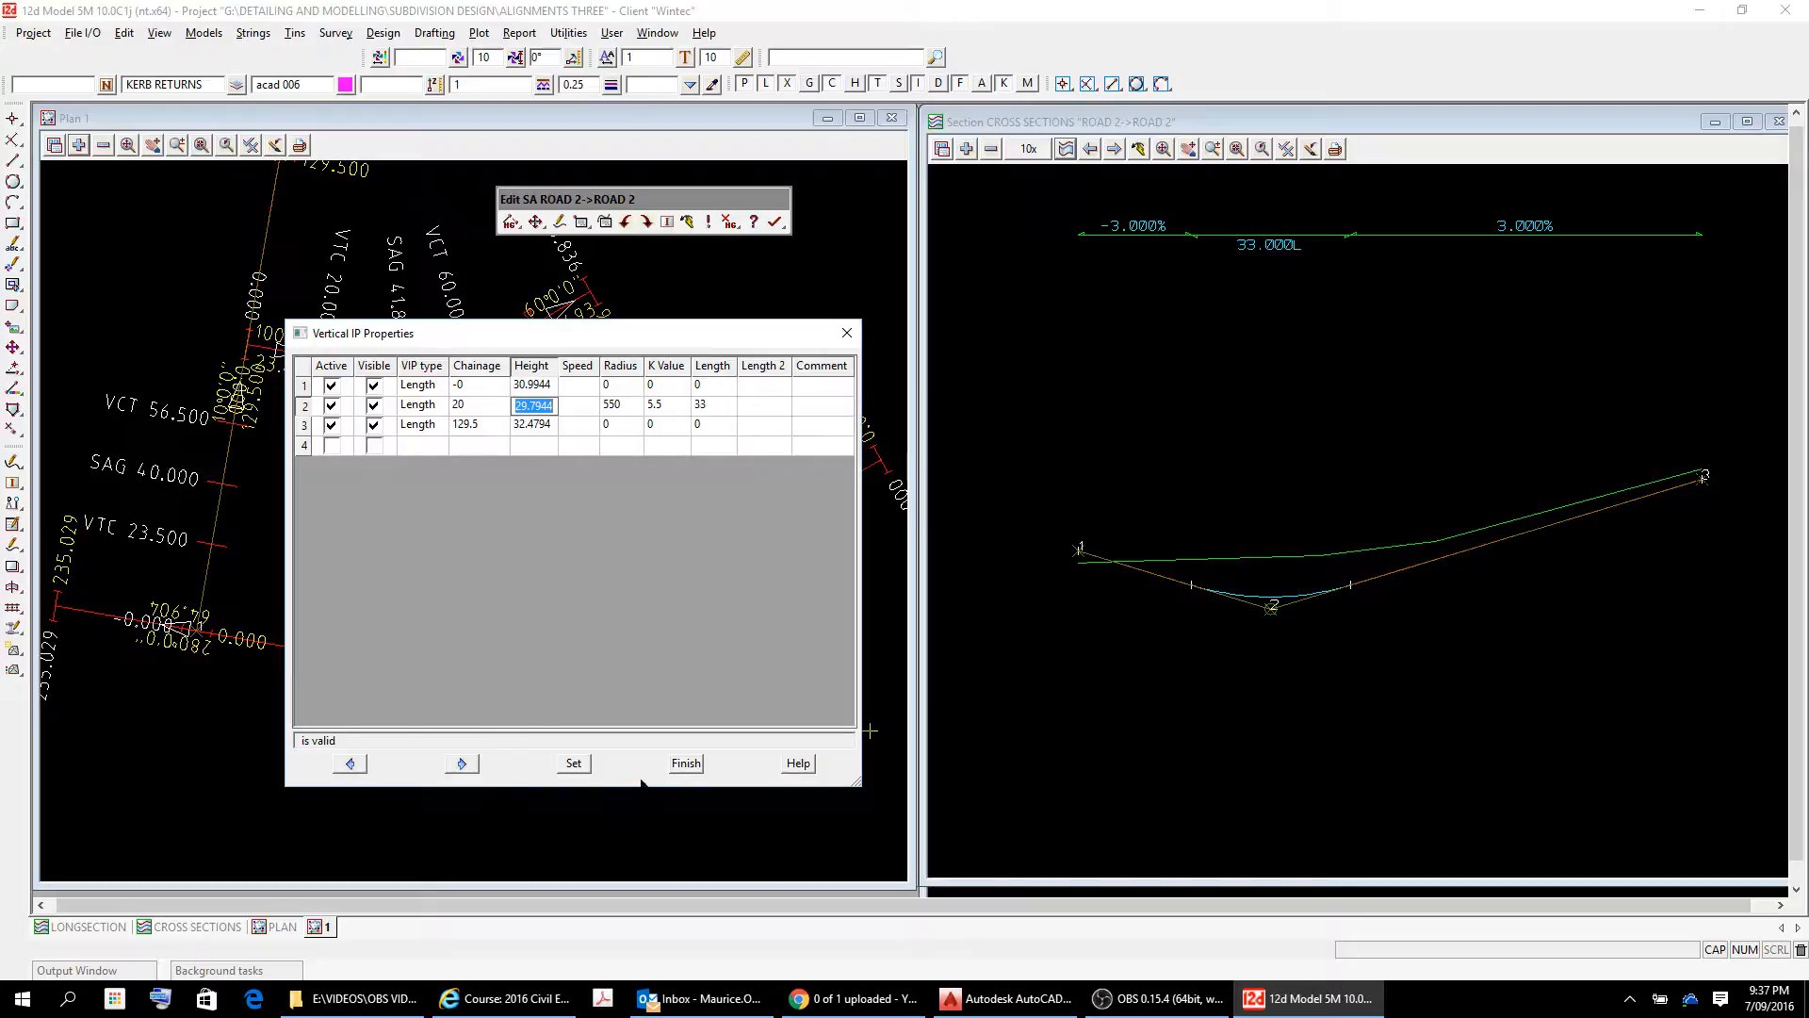
click(577, 763)
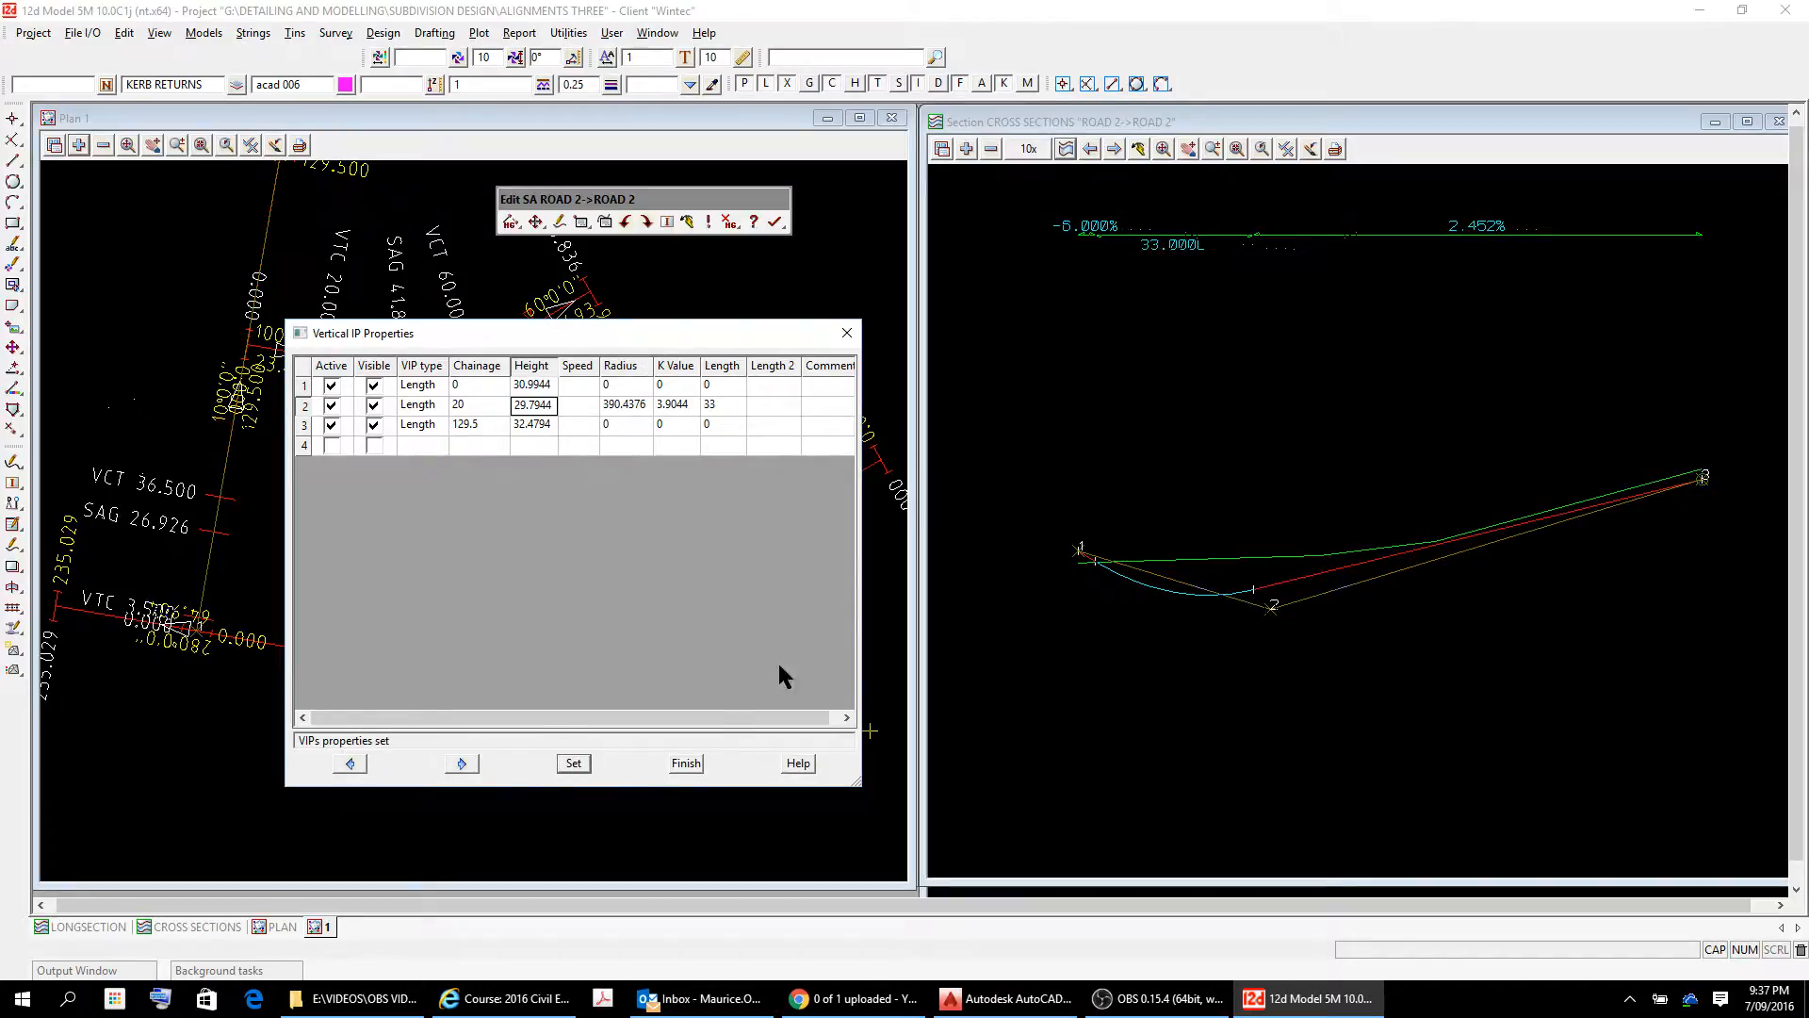
scroll(1093, 583, up, 6)
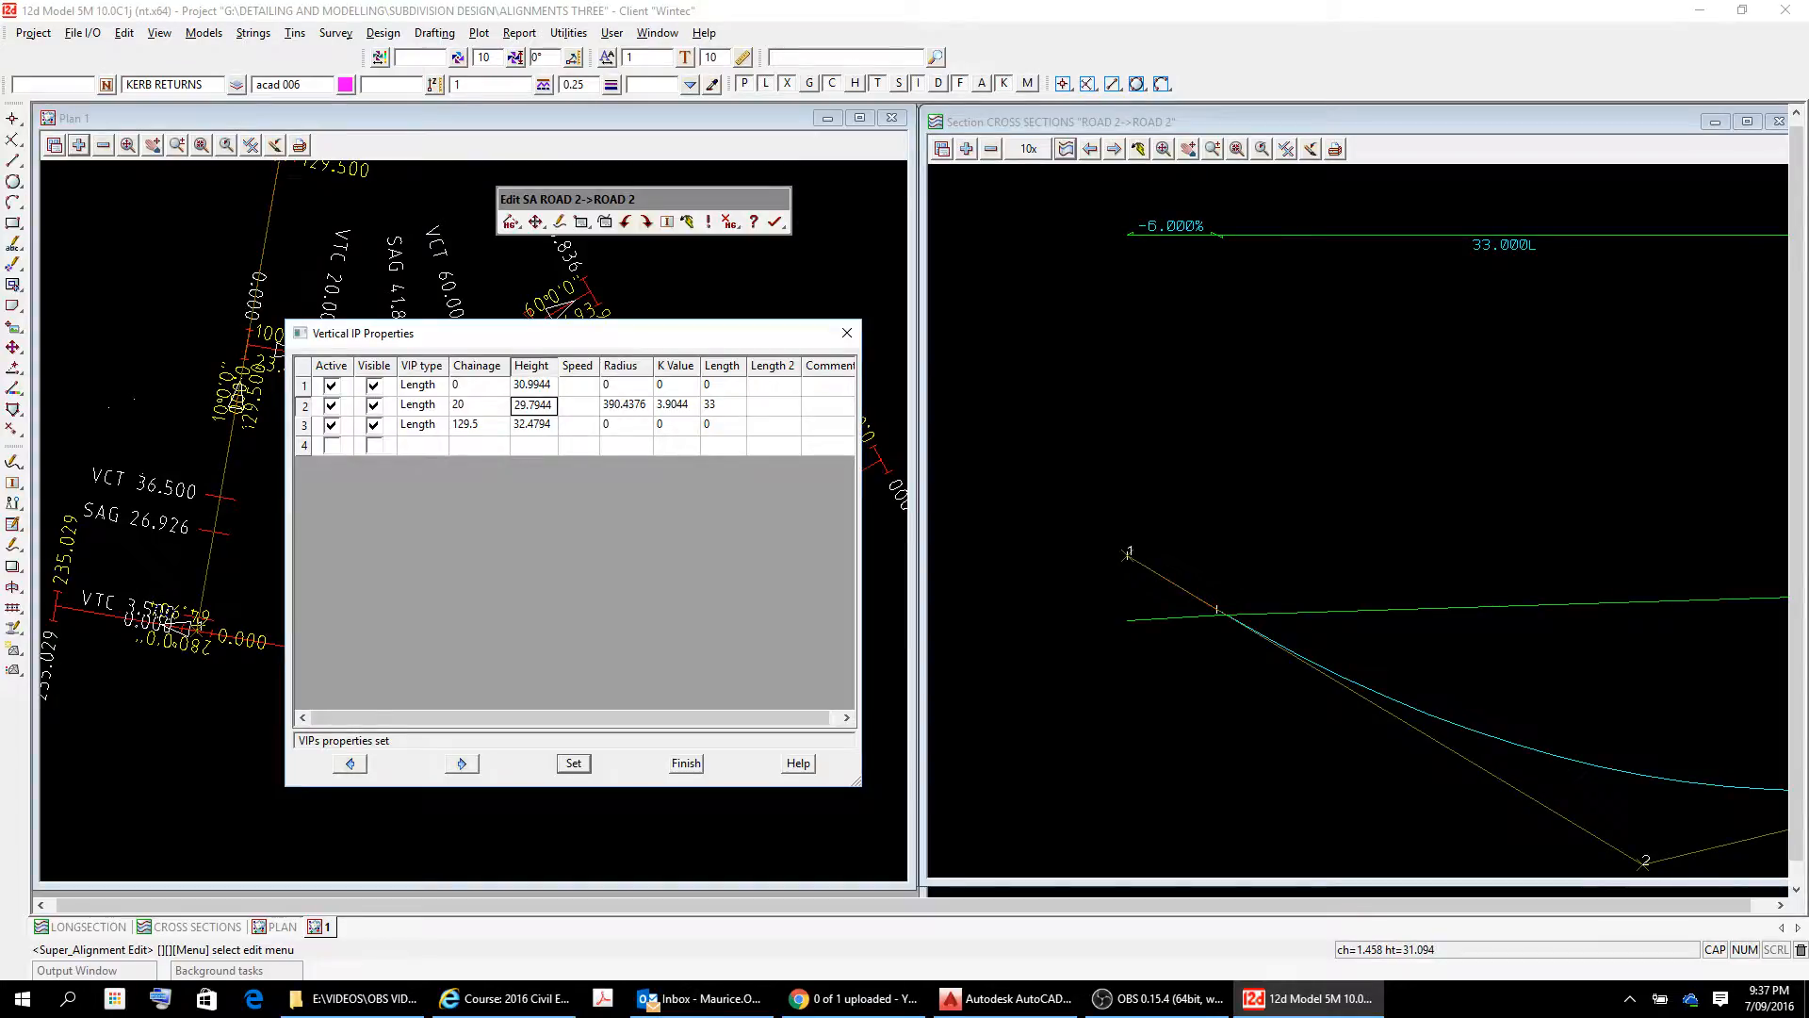
scroll(1159, 525, down, 1)
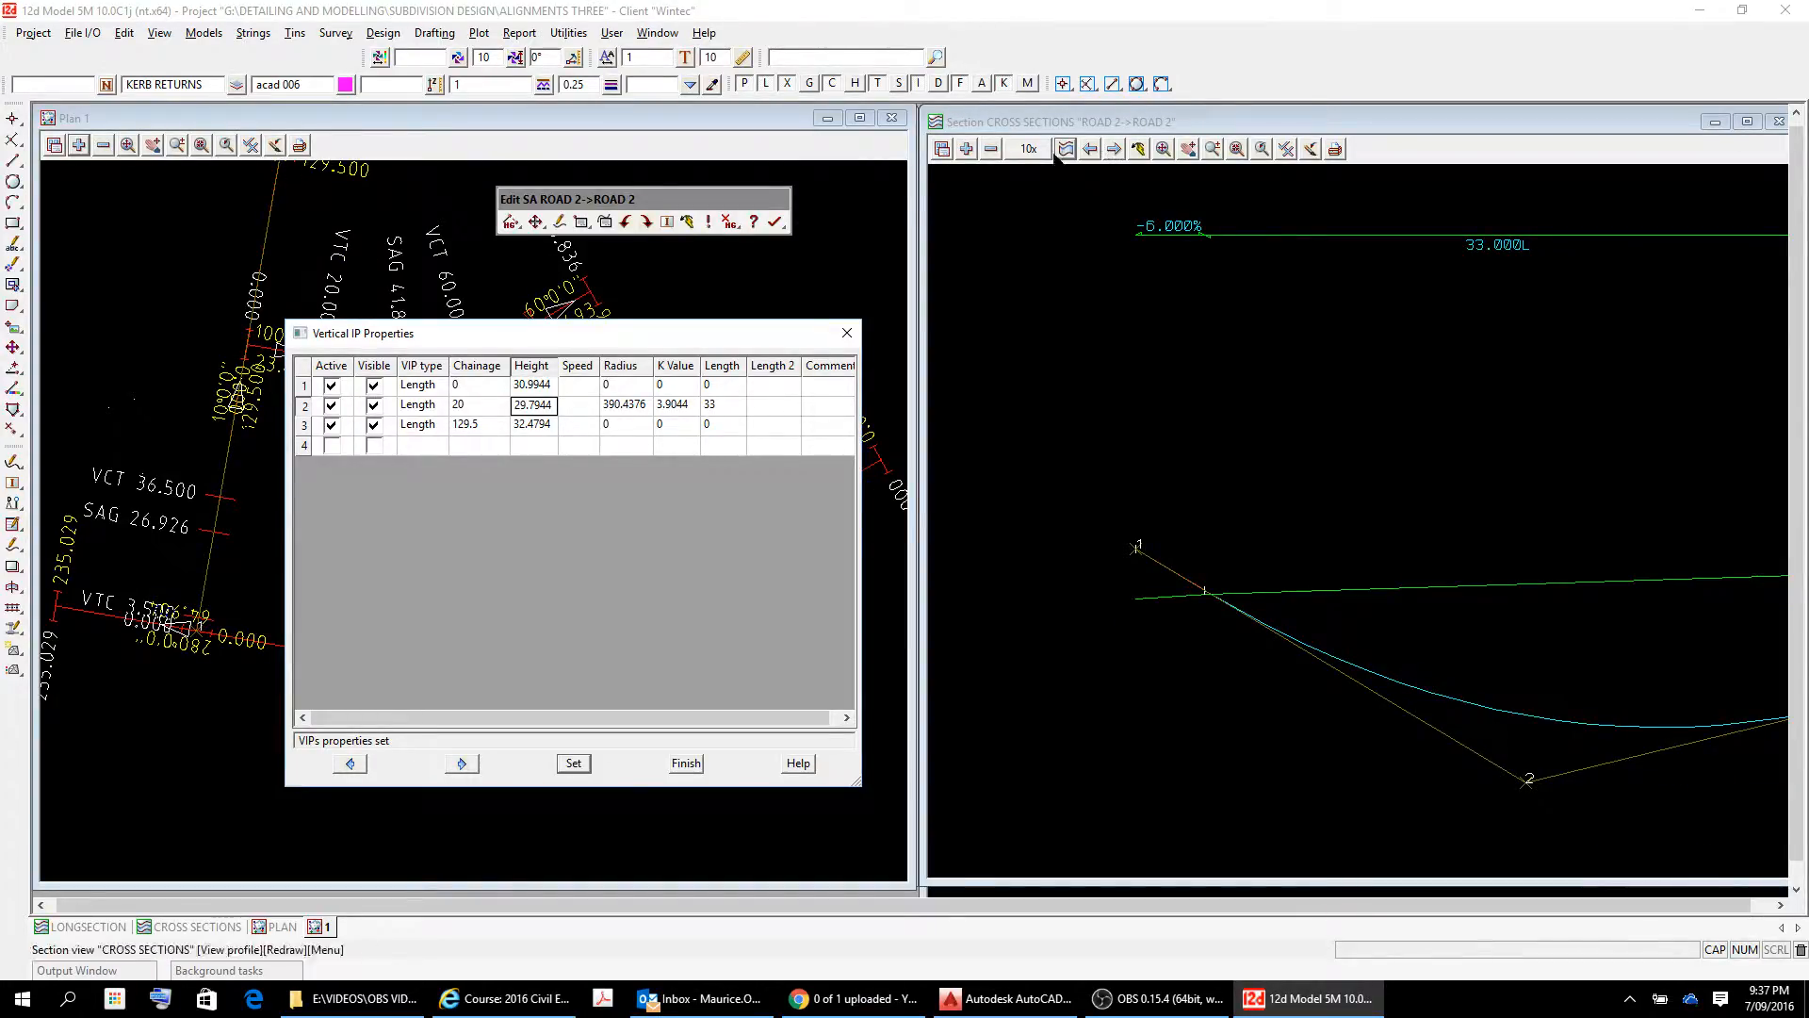
Change ROAD 2's vertical grade between IPs 1 and 2 to -3% in the section view.
click(536, 221)
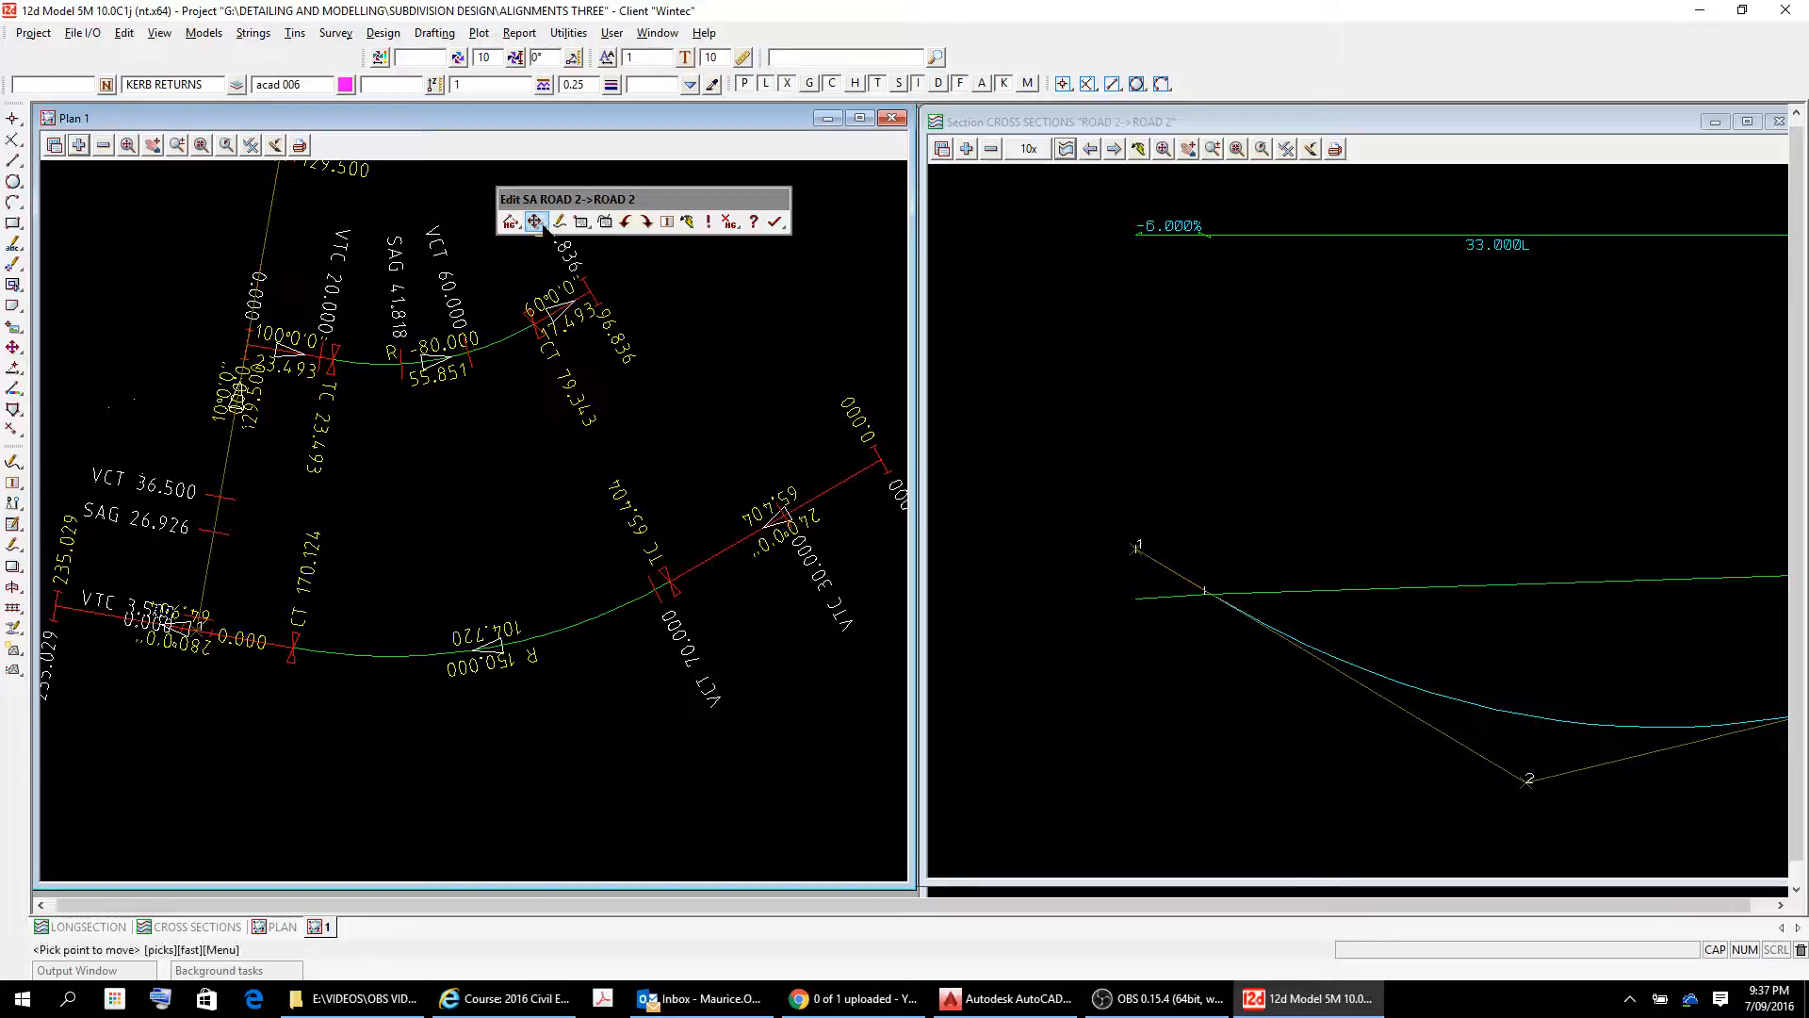
click(544, 225)
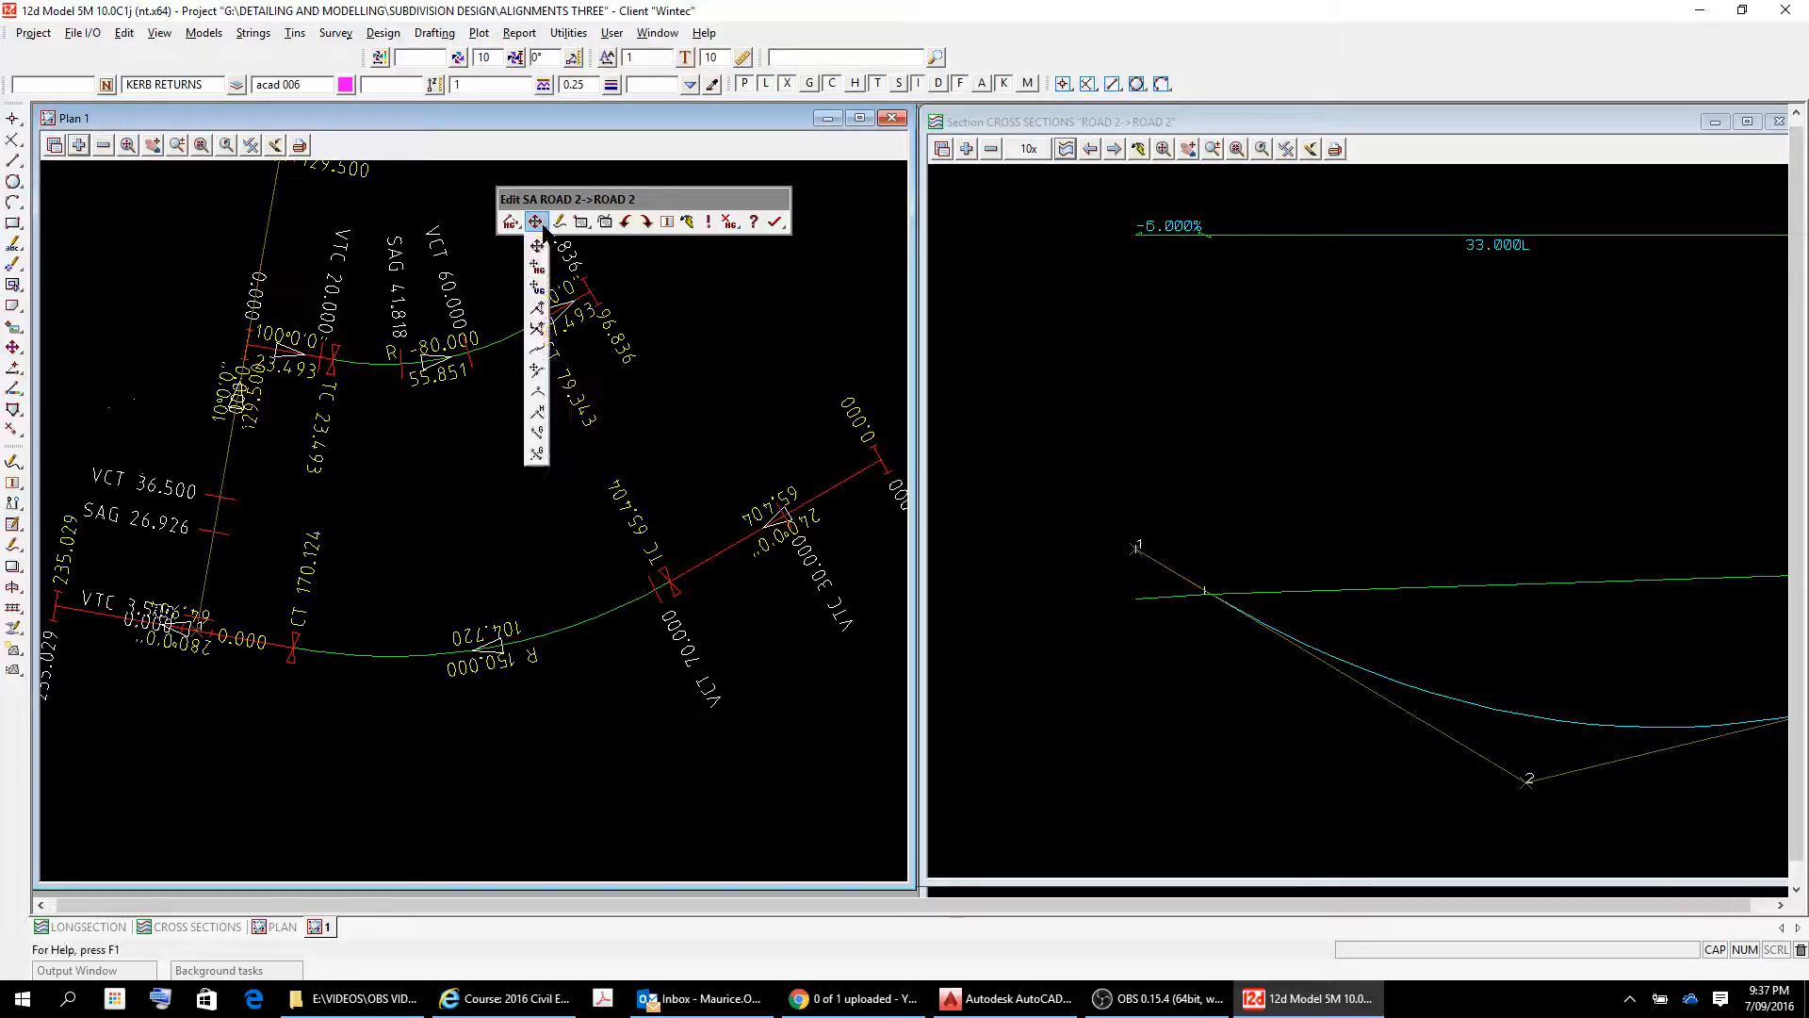
click(537, 432)
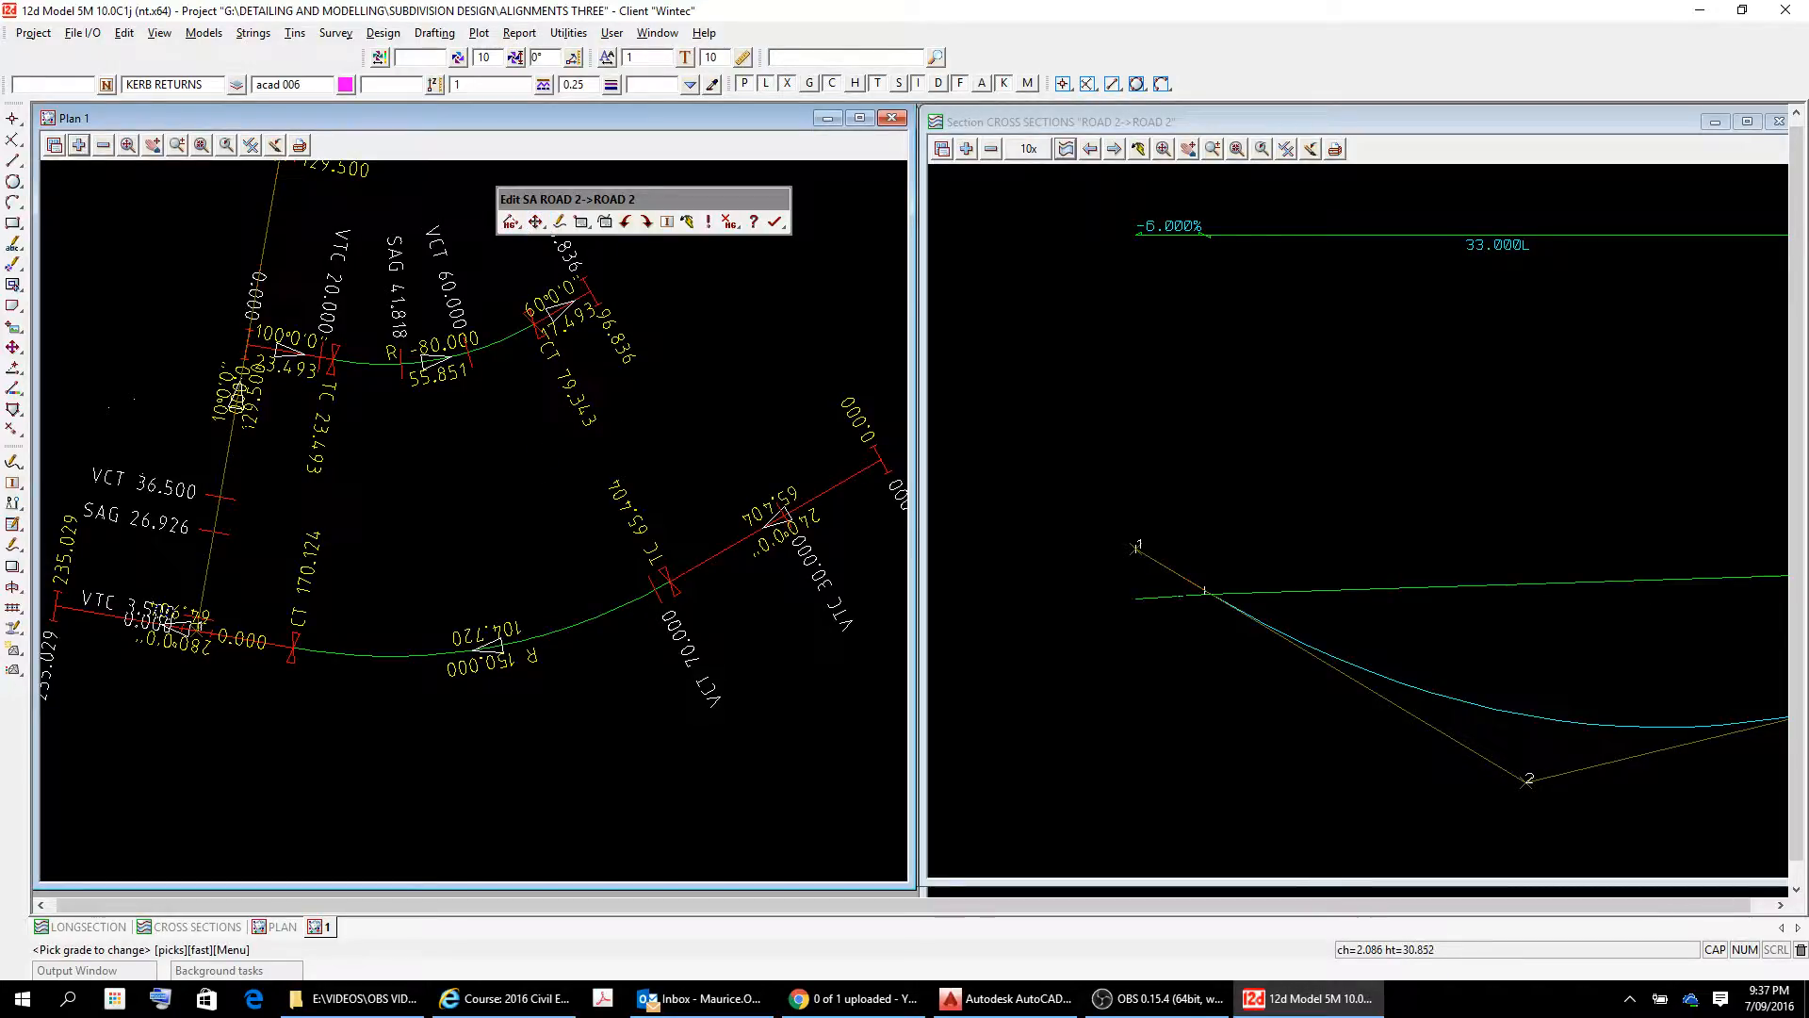
right_click(1167, 584)
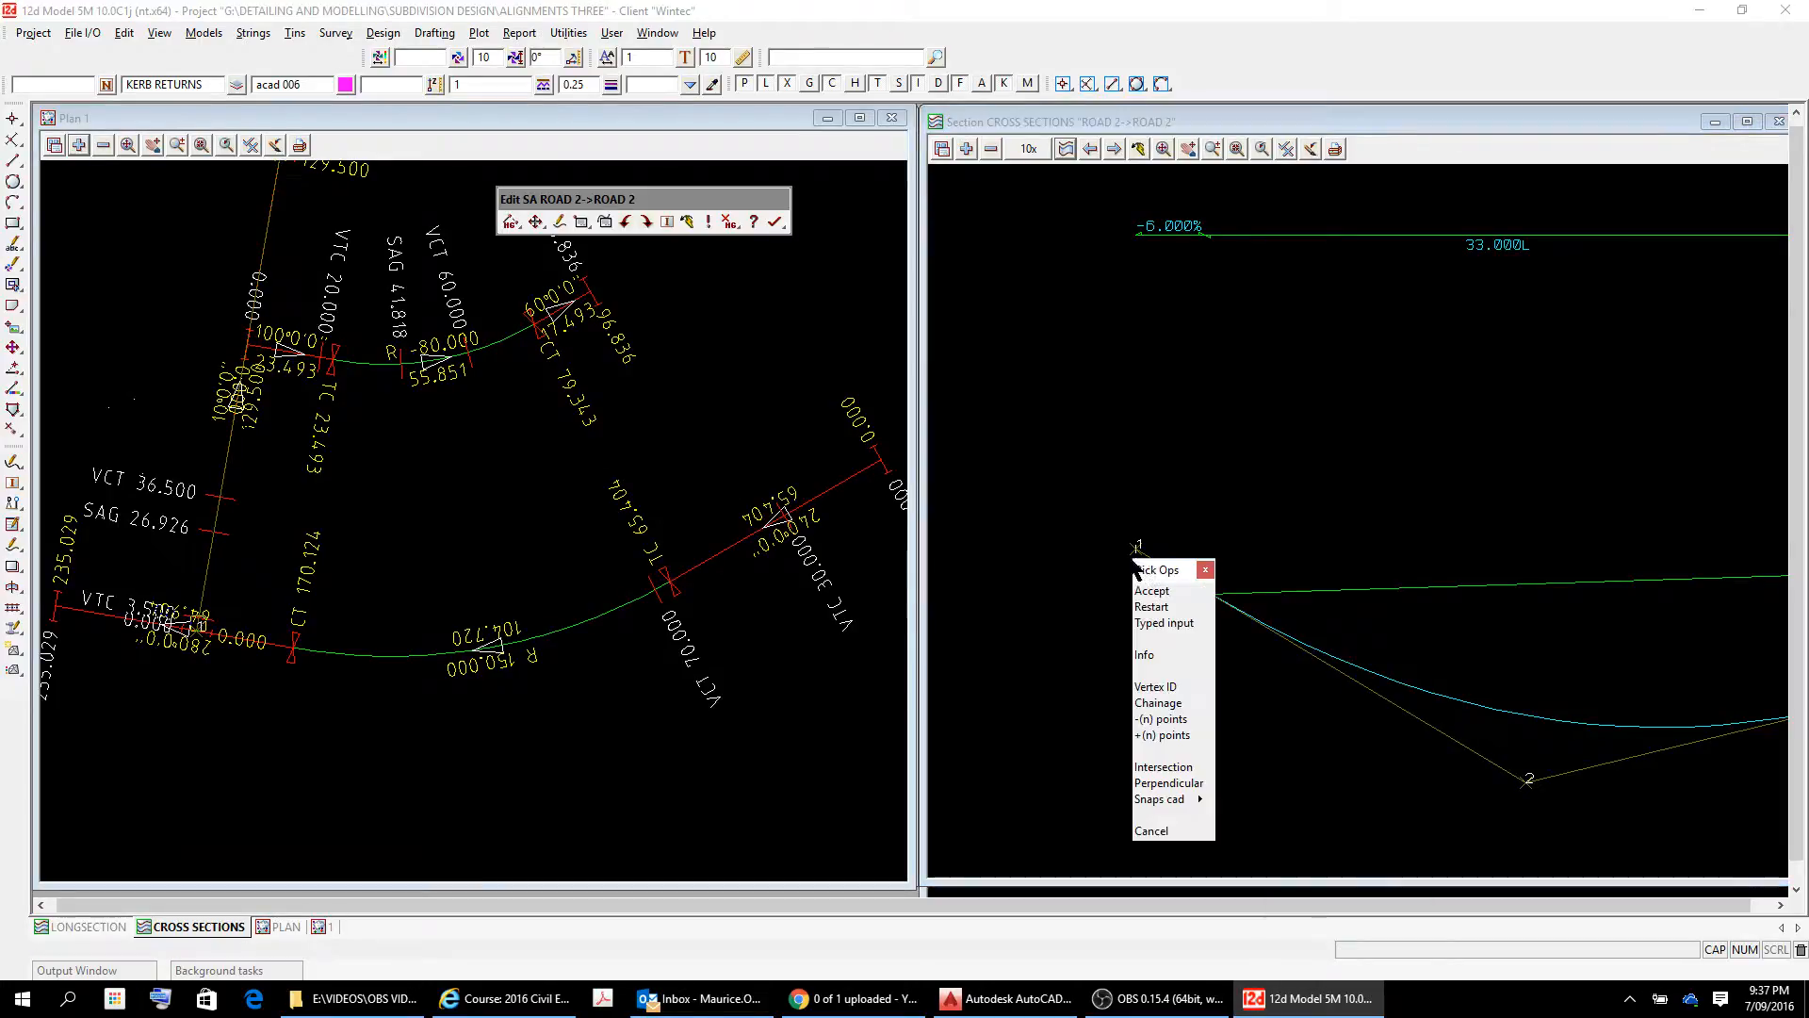
click(1164, 623)
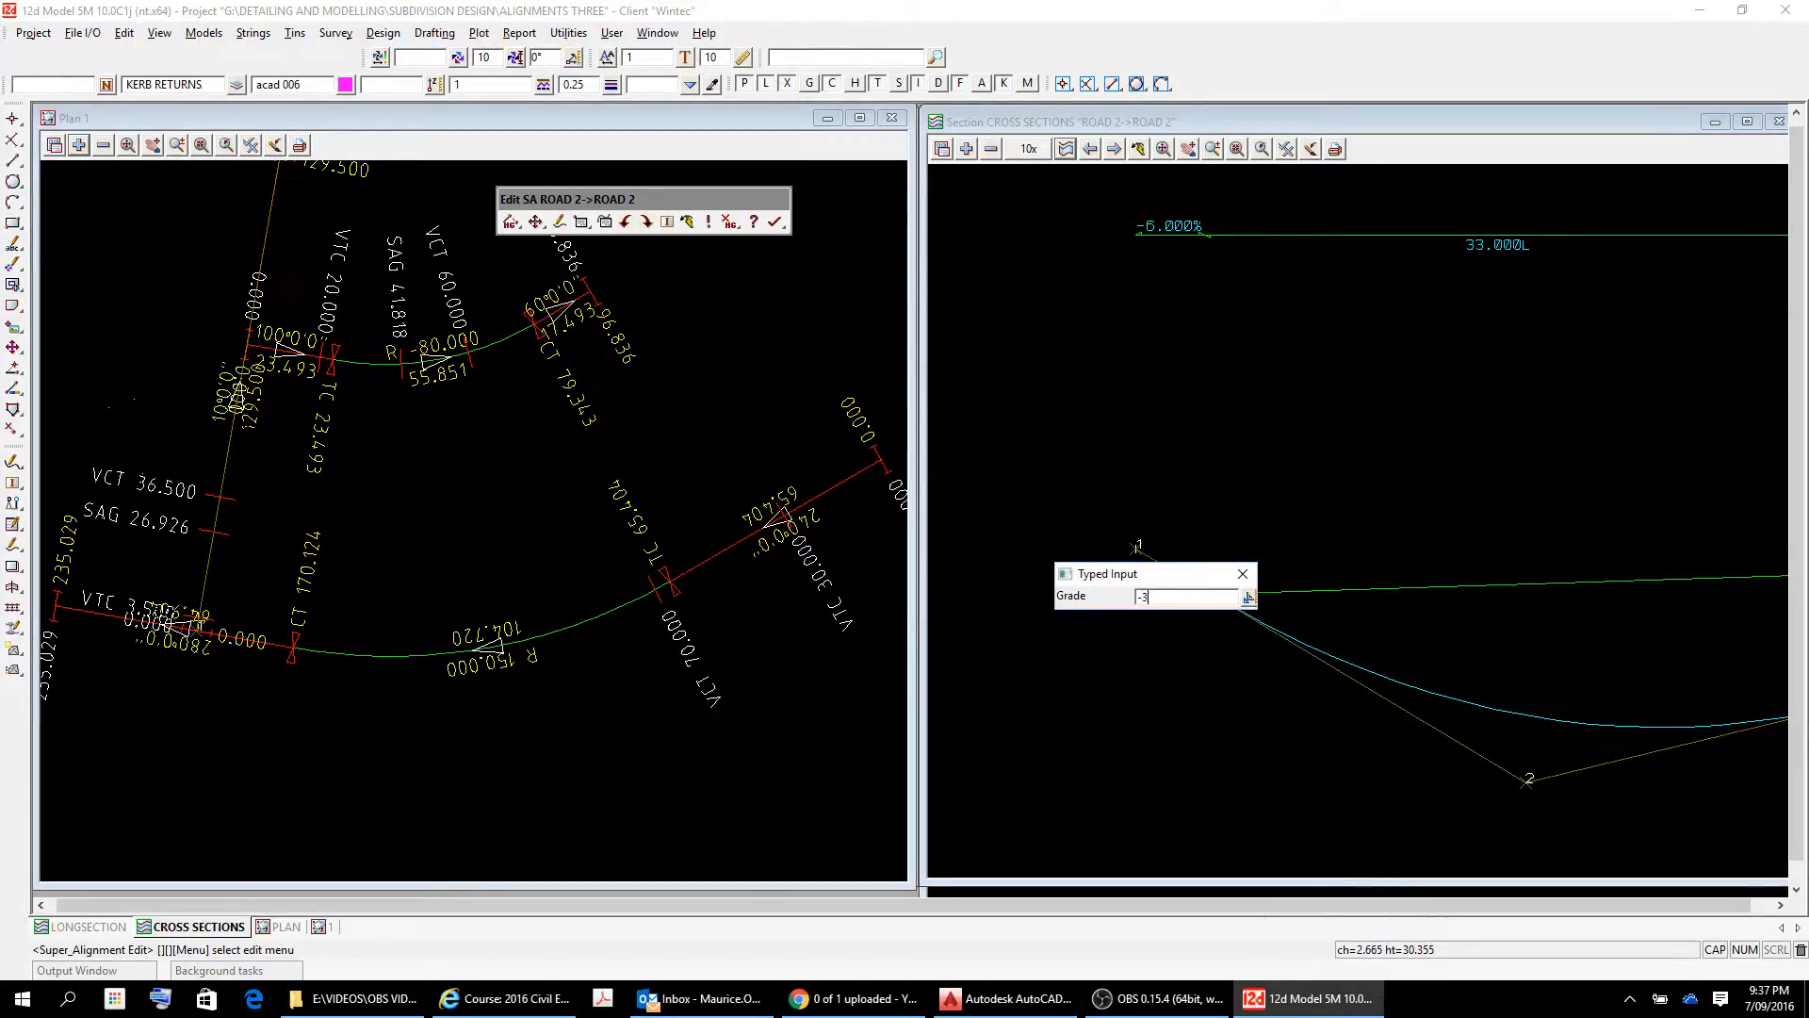
key(Return)
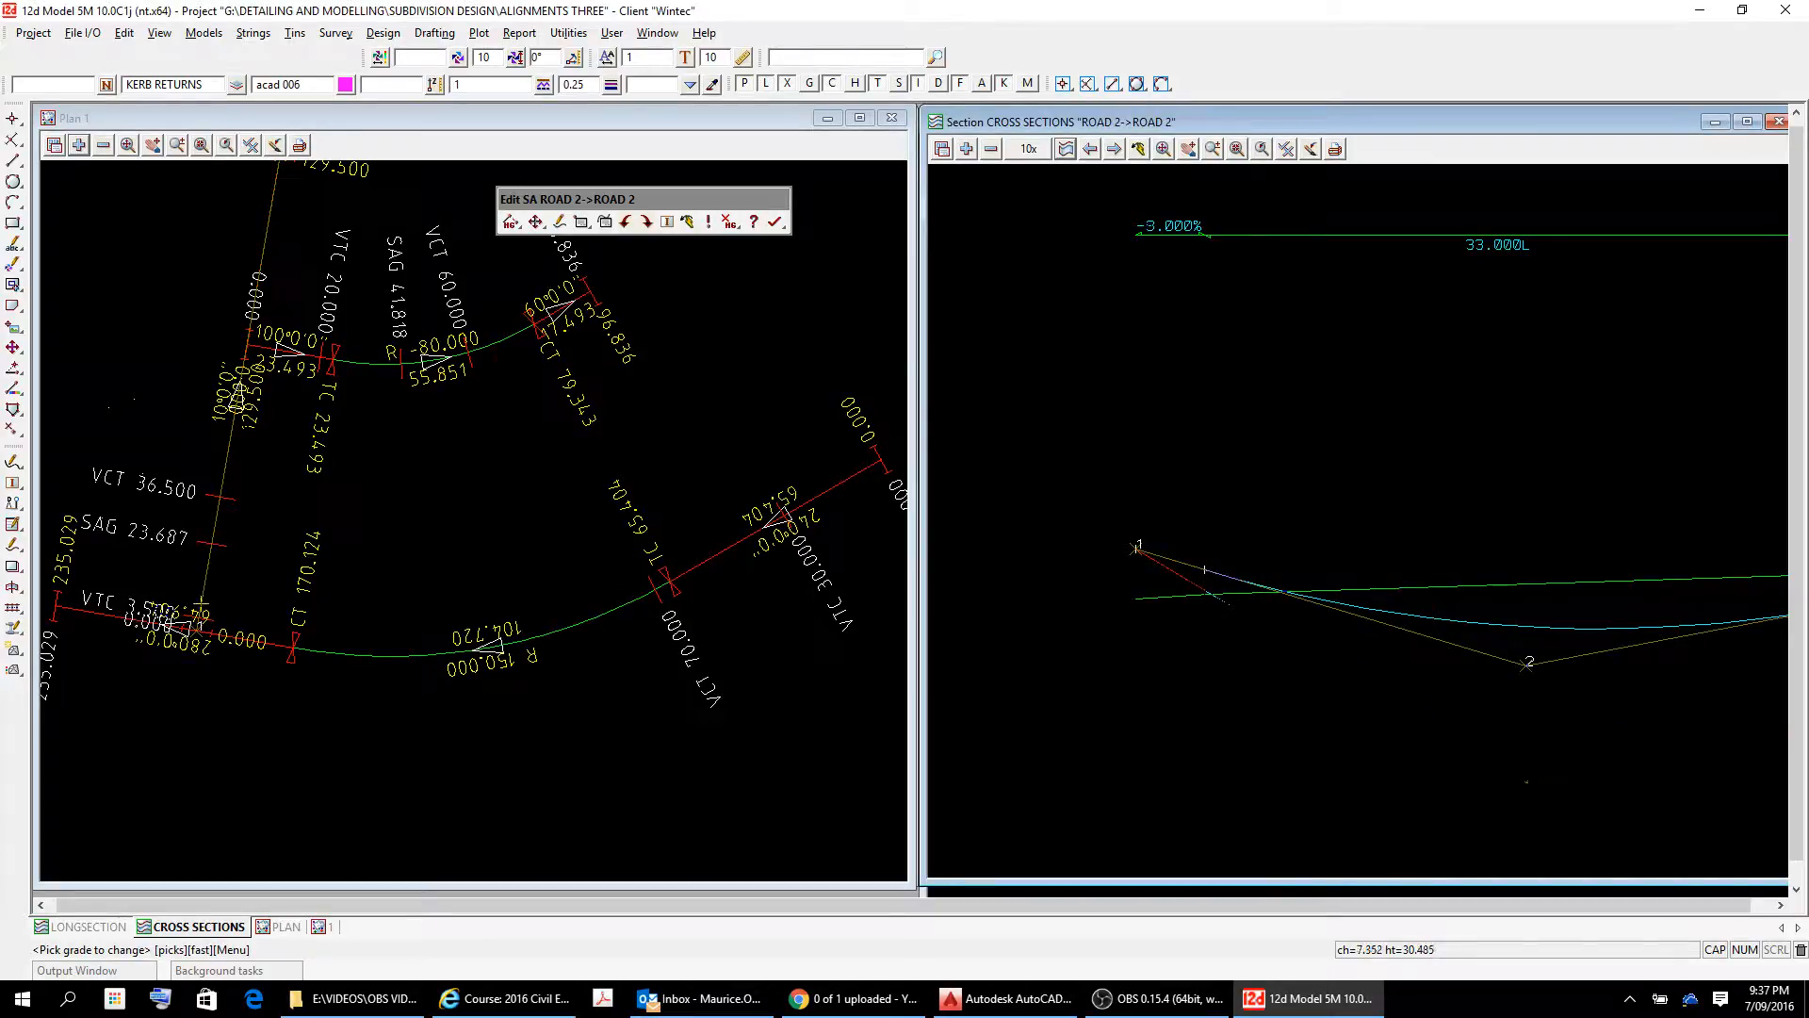
key(Escape)
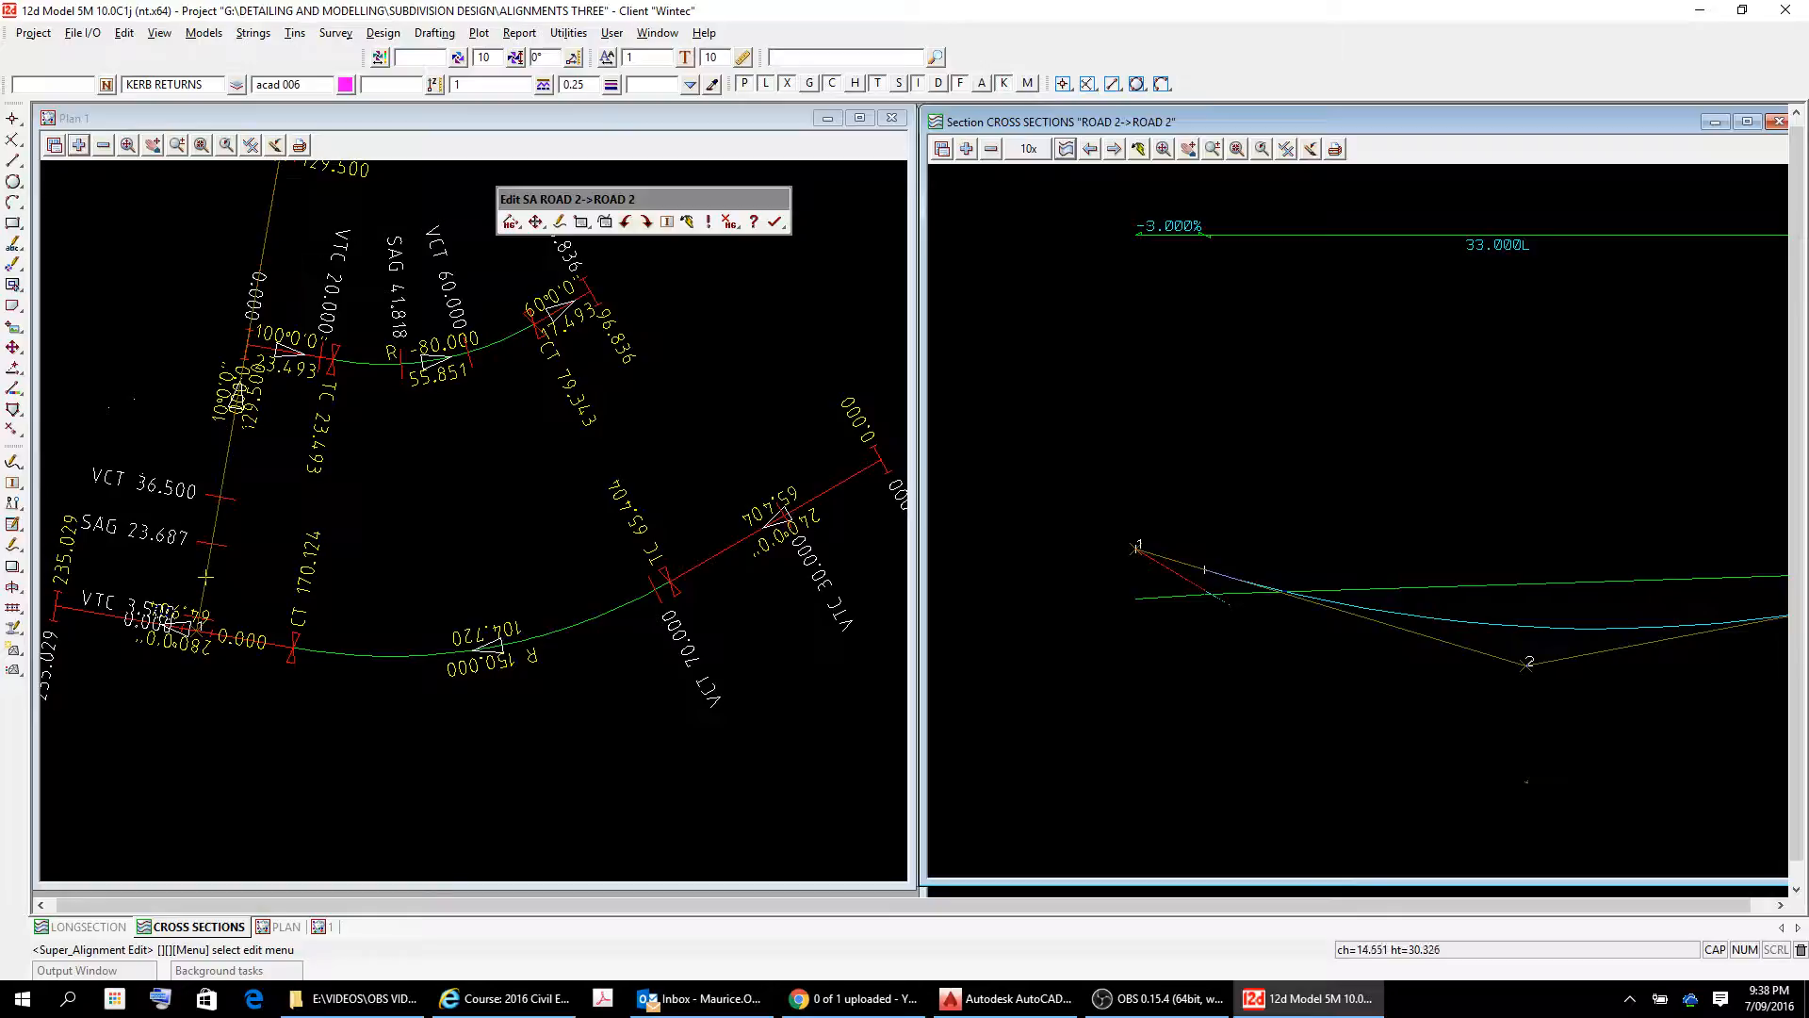
right_click(1423, 682)
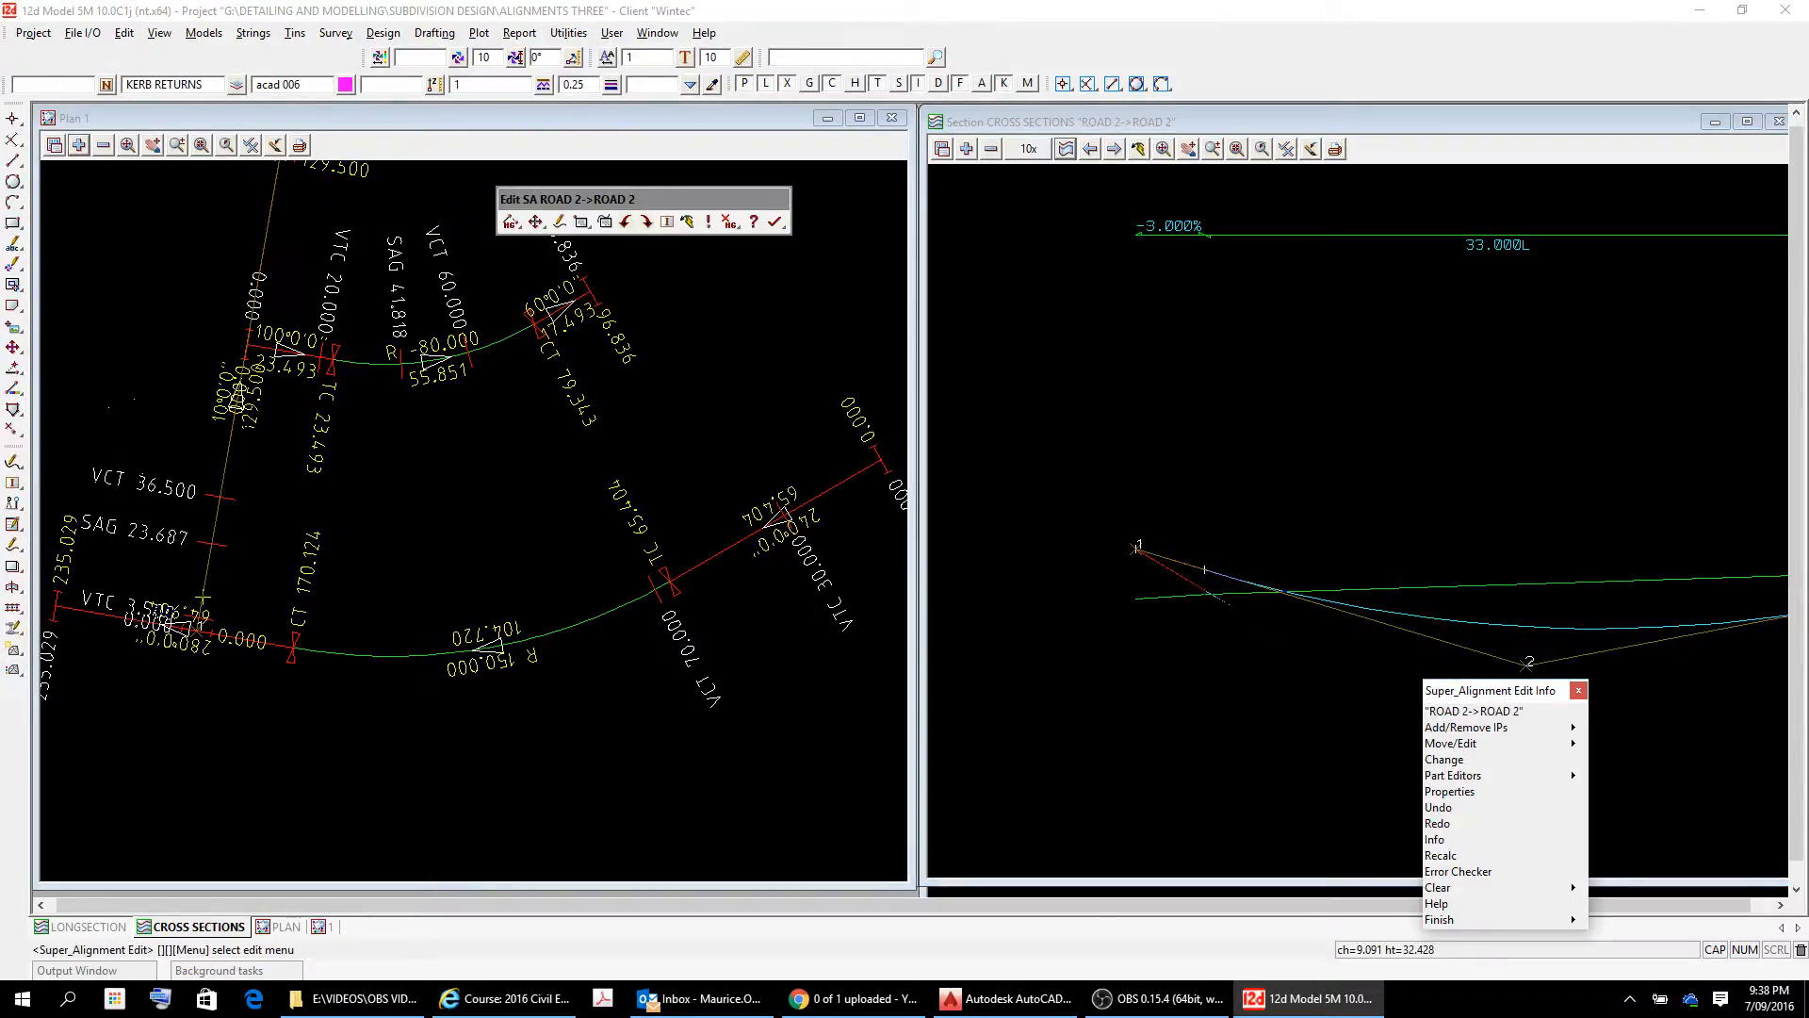
Examine the ROAD 2 vertical alignment against the surface from IP 1 through to IP 3 in the section view.
click(1140, 148)
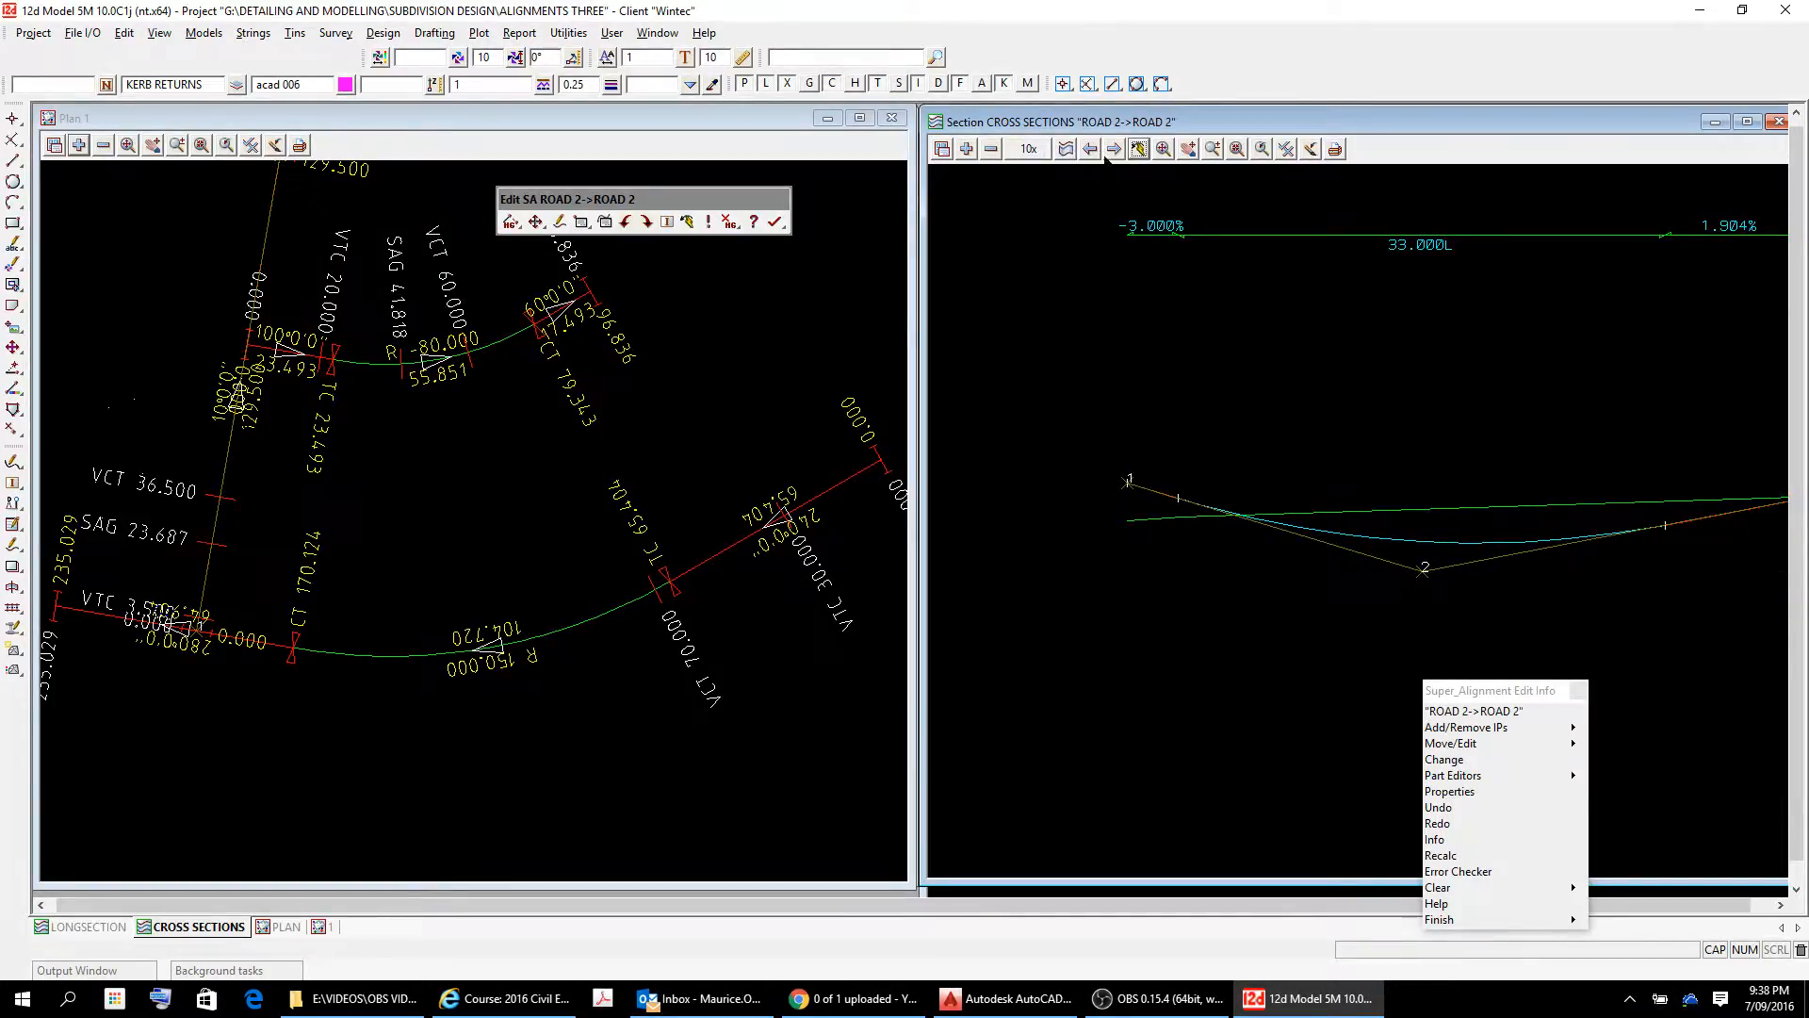
click(1187, 149)
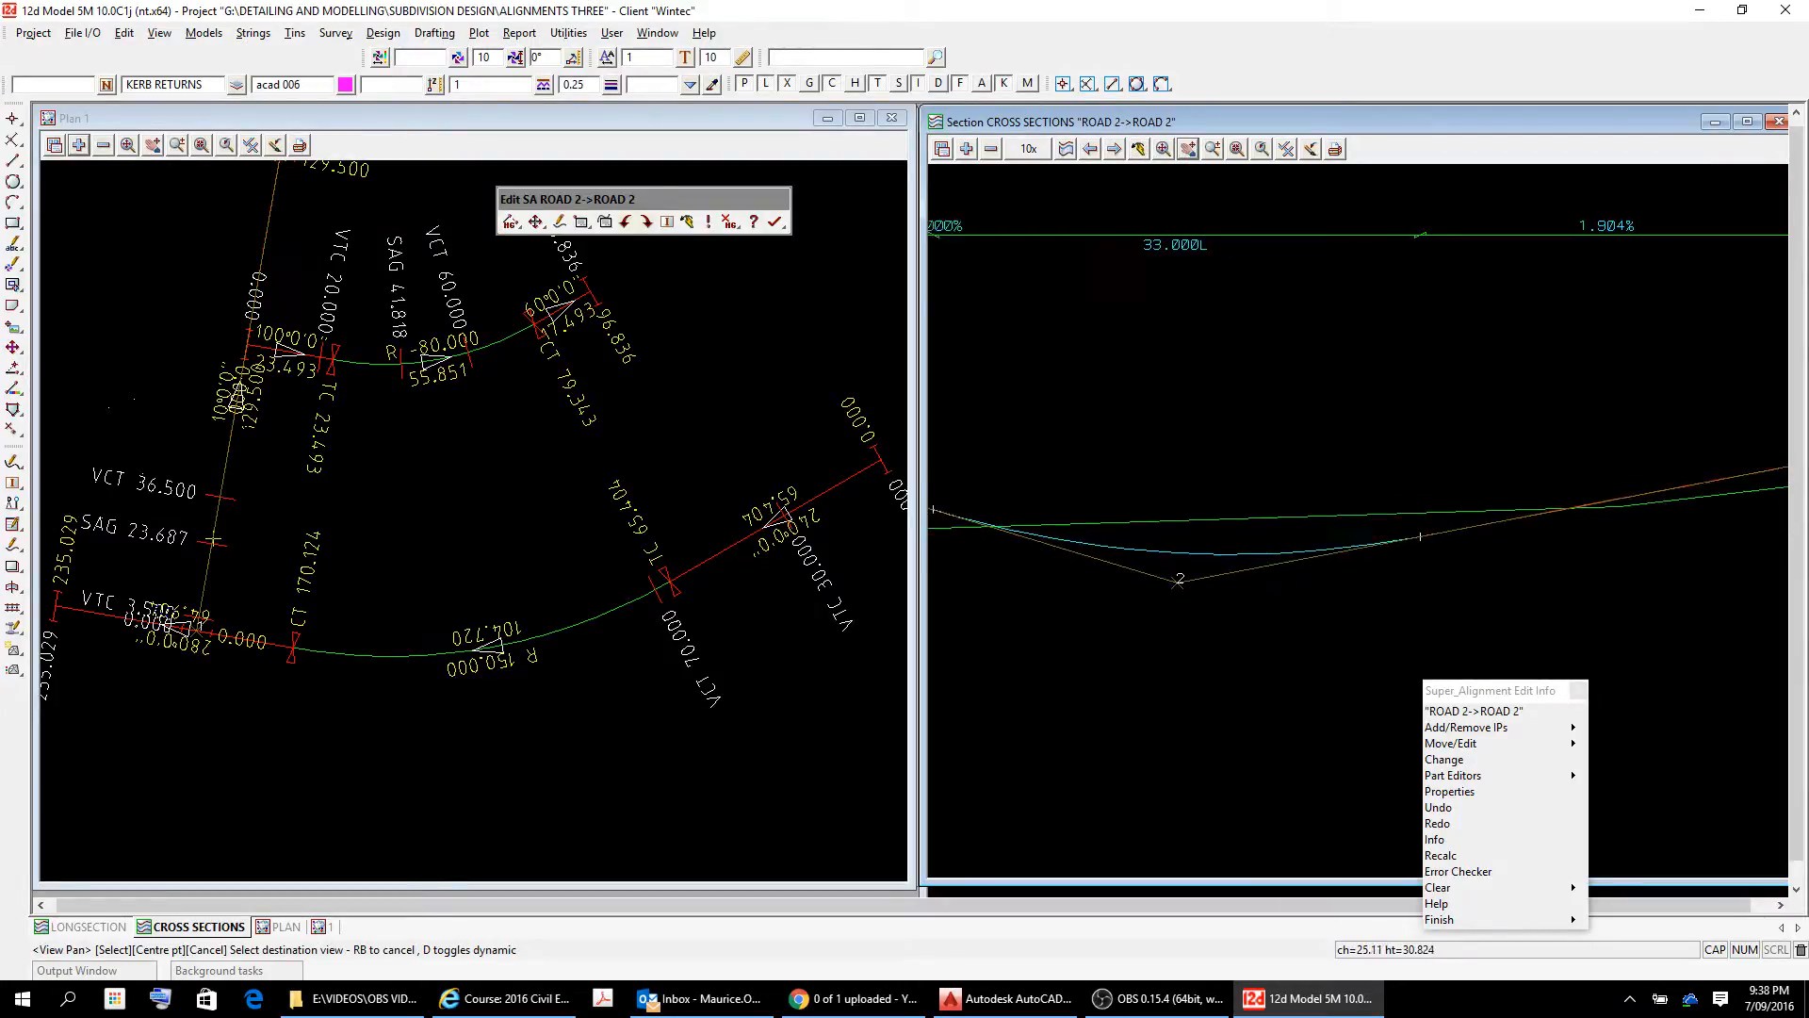
click(1602, 492)
scroll(1433, 563, down, 3)
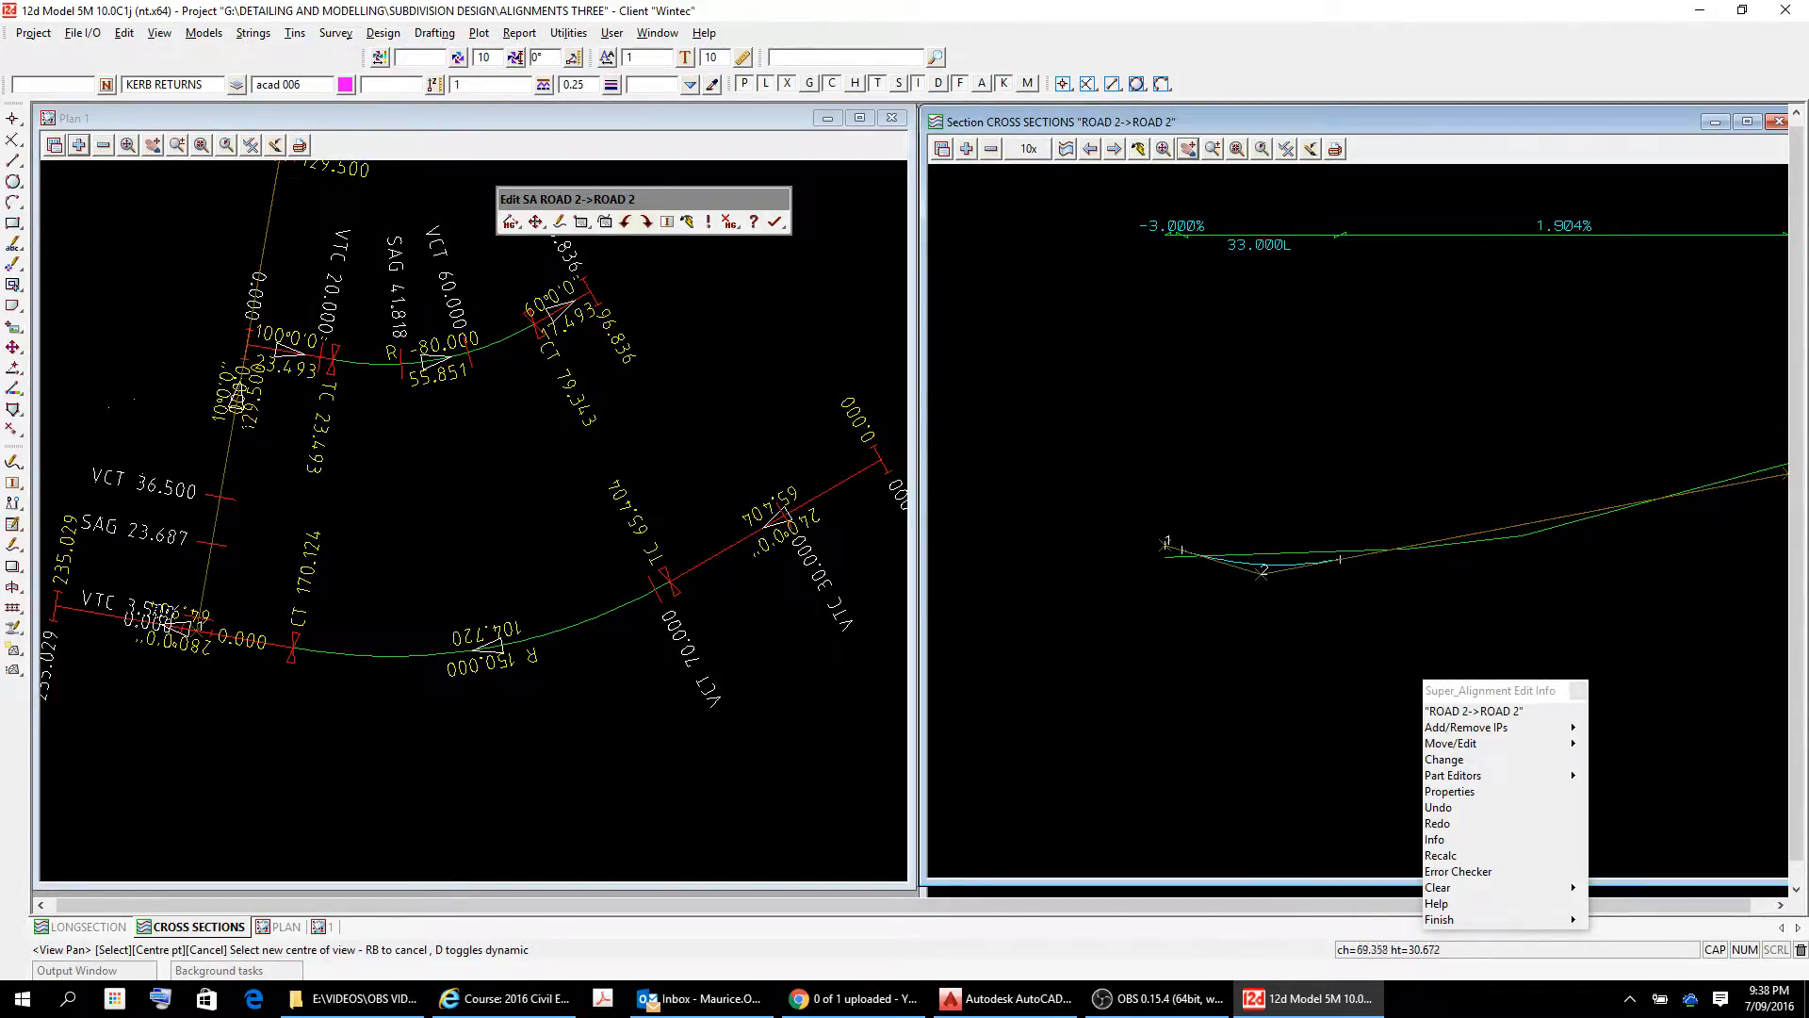
drag(1707, 550, 1568, 589)
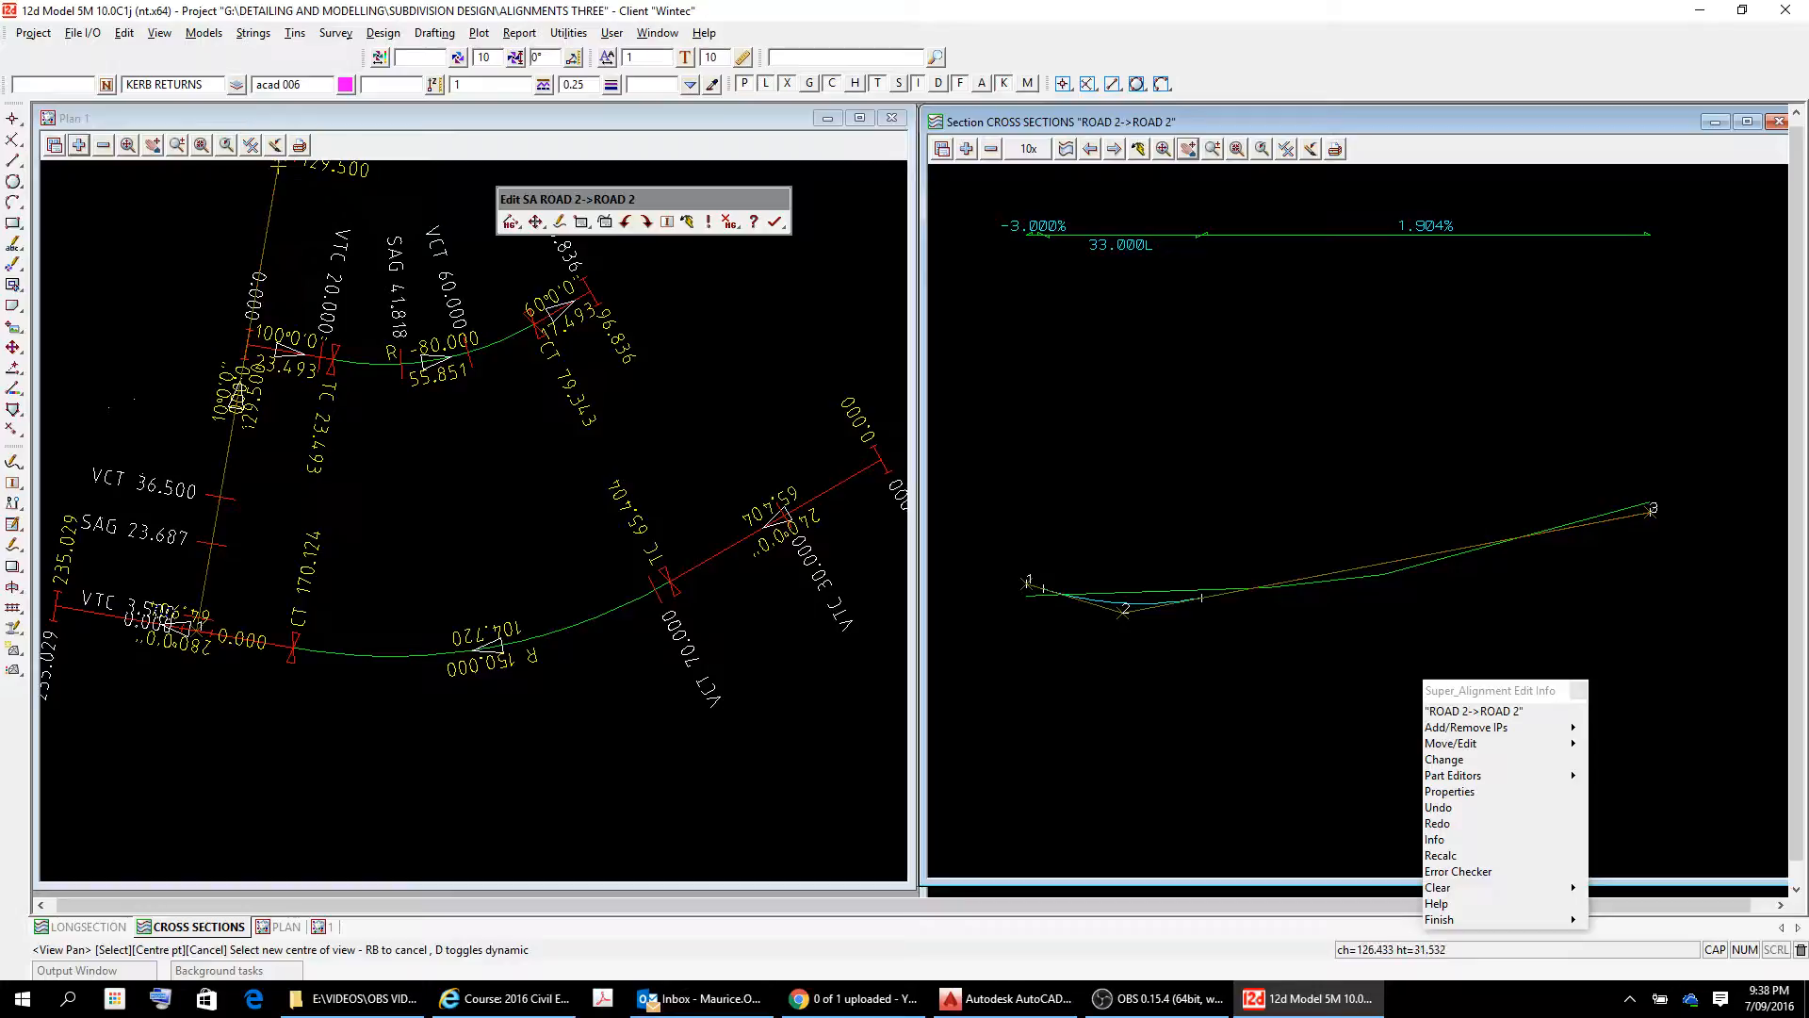
scroll(1634, 553, up, 2)
click(1663, 476)
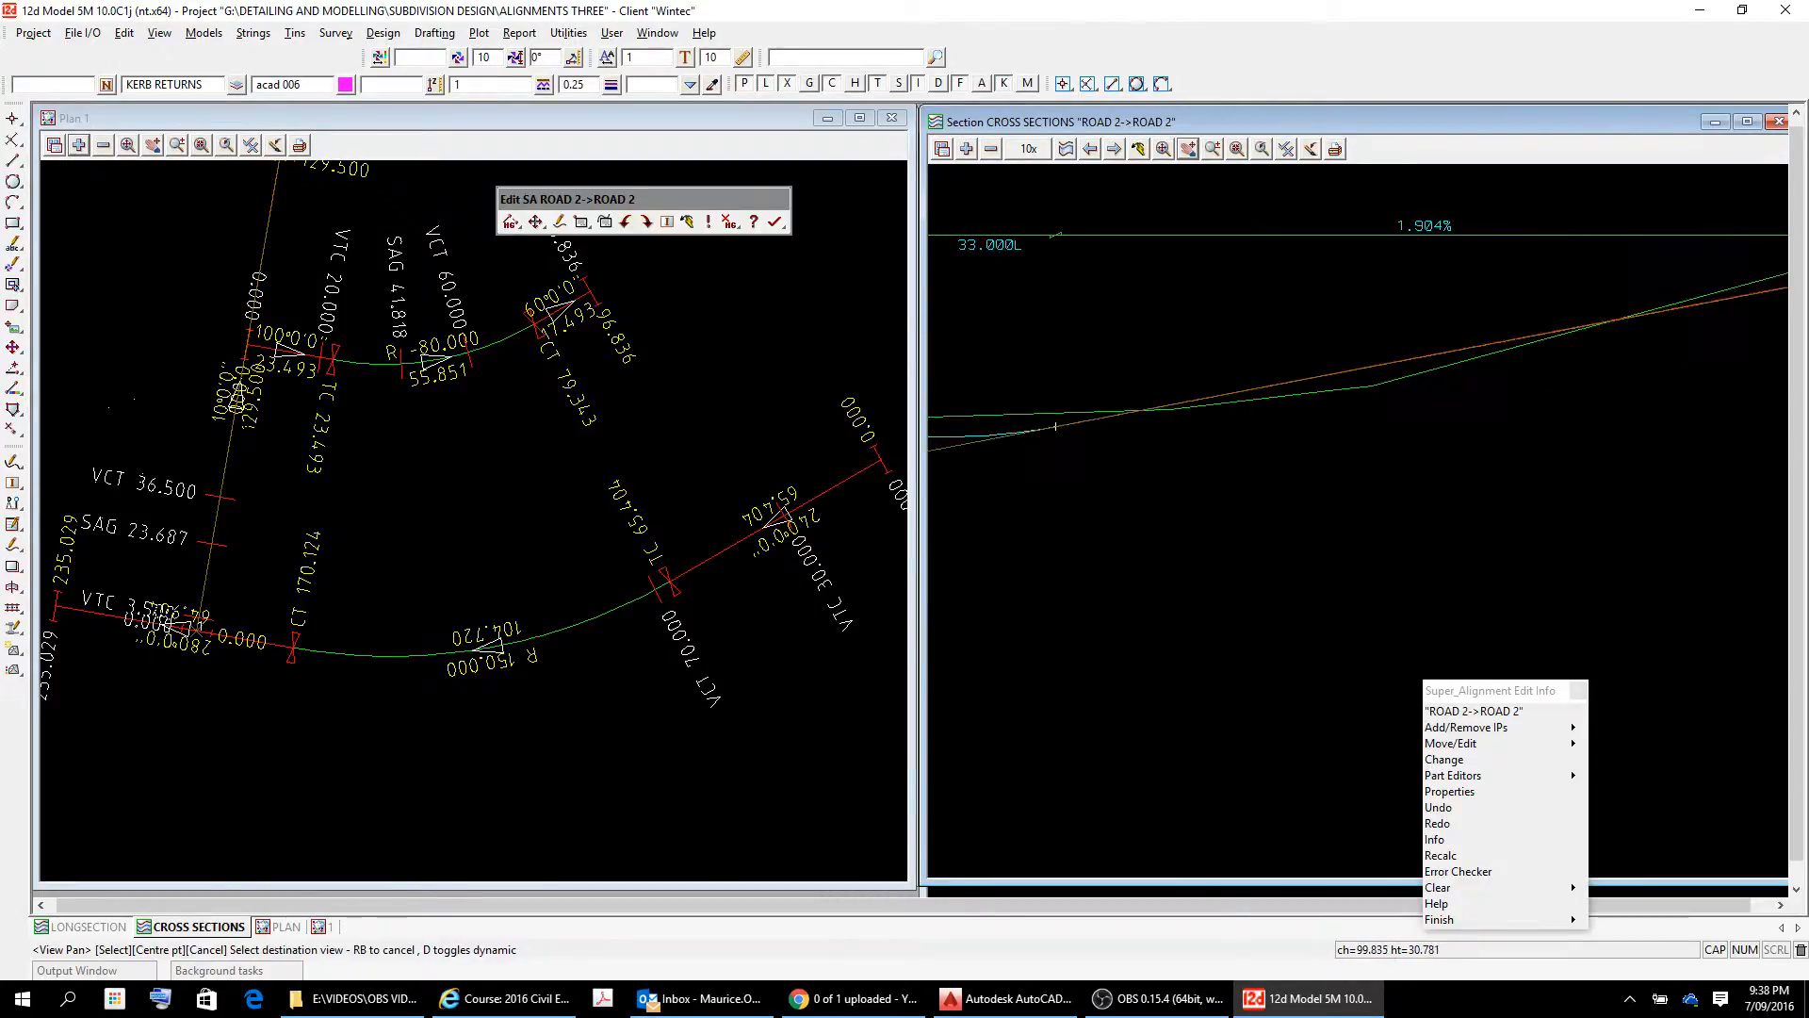
drag(1493, 594, 1506, 598)
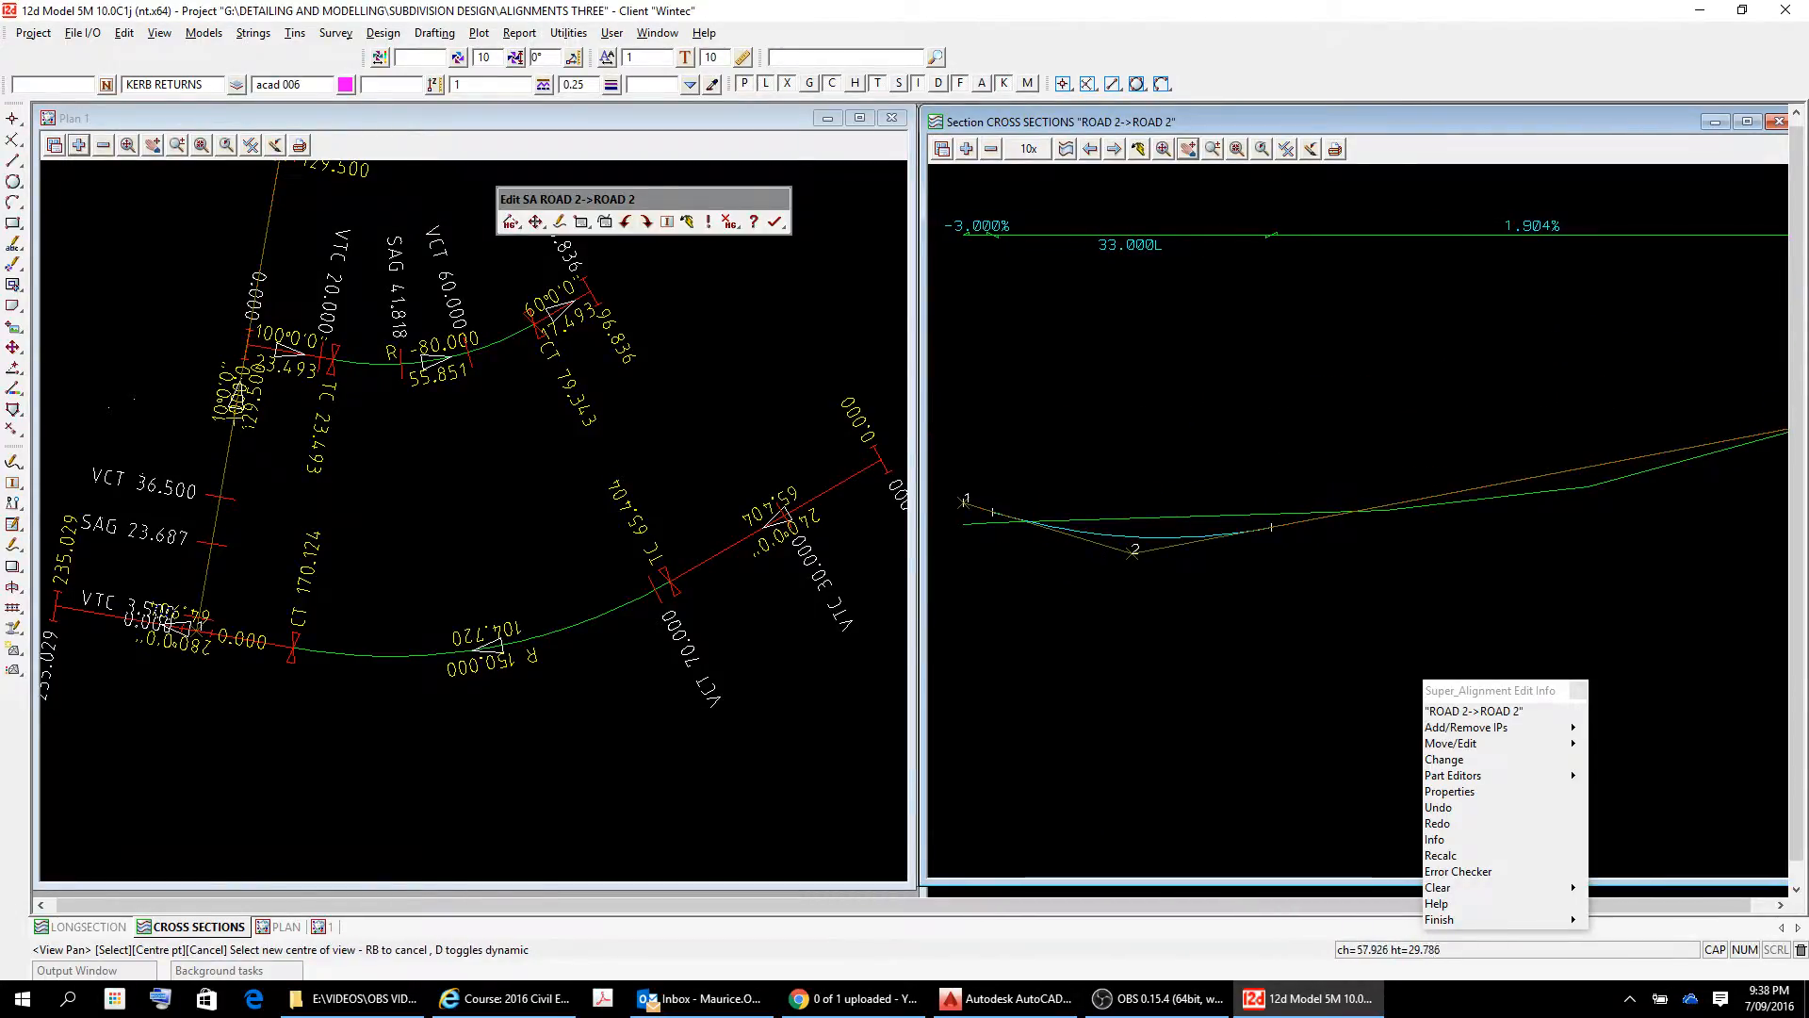
drag(1444, 528, 1419, 571)
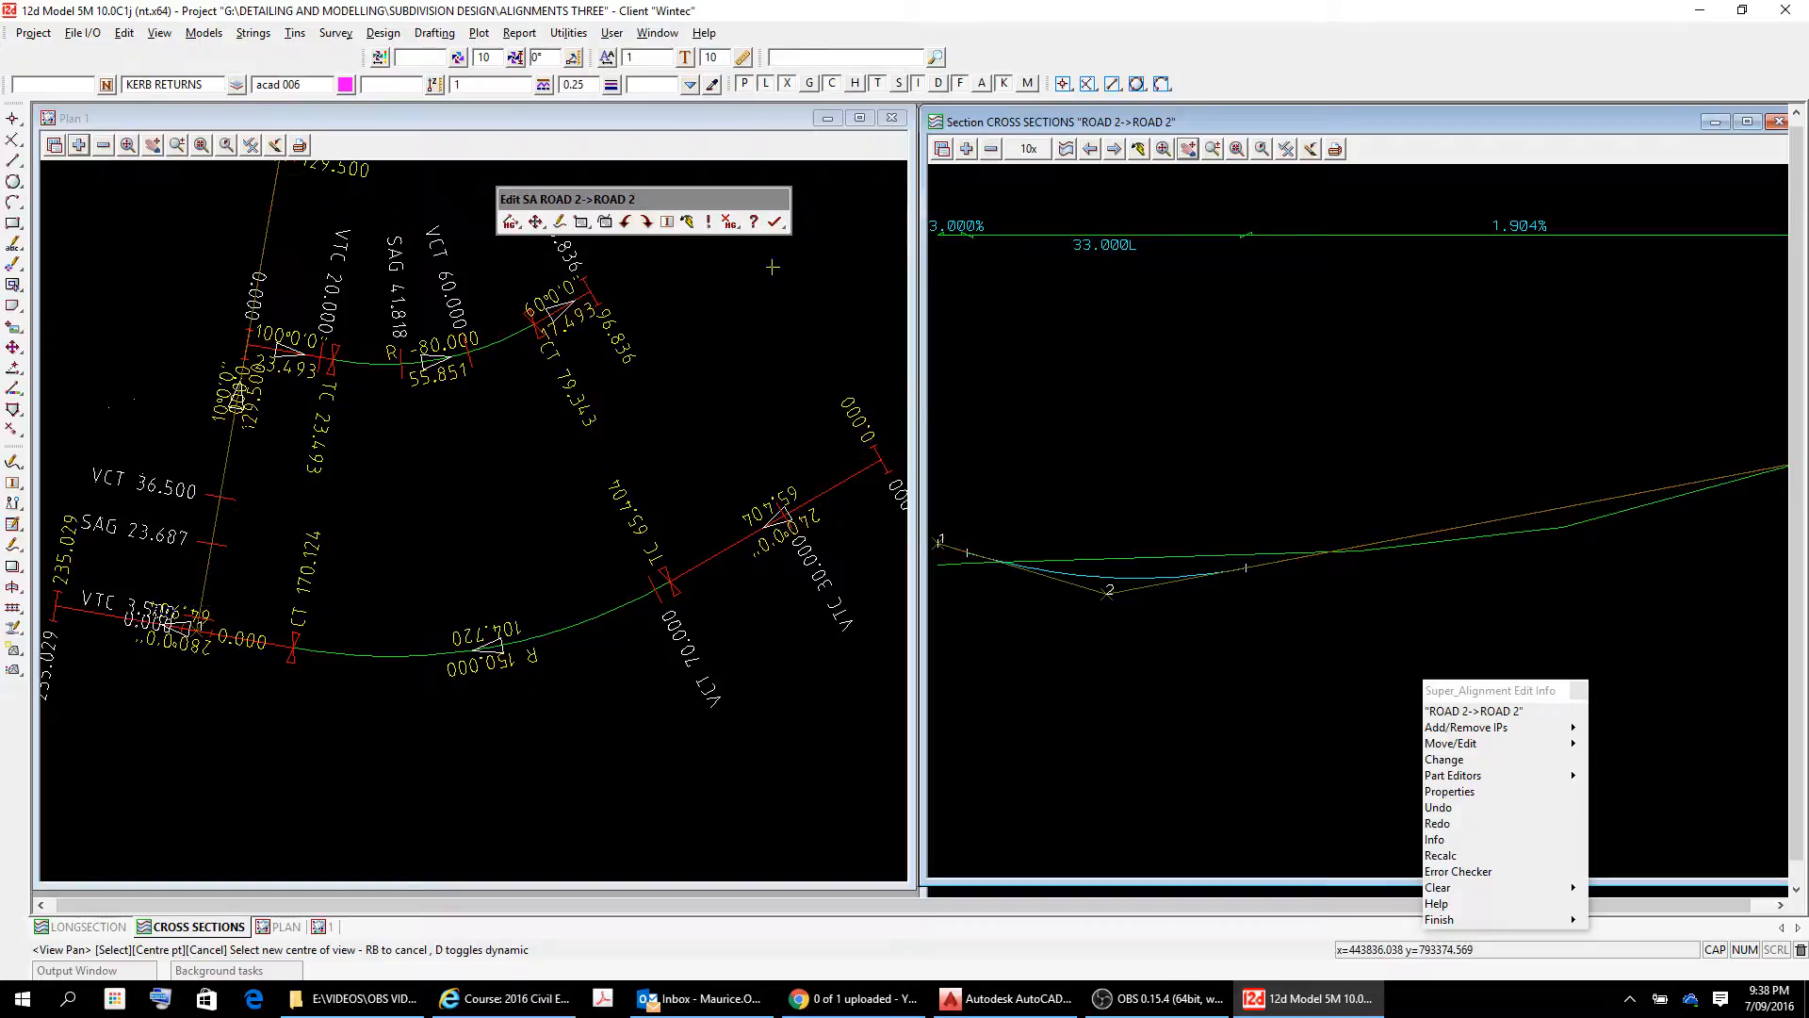
Change ROAD 2's vertical grade between IPs 2 and 3 to 2.1% in the section view.
click(535, 222)
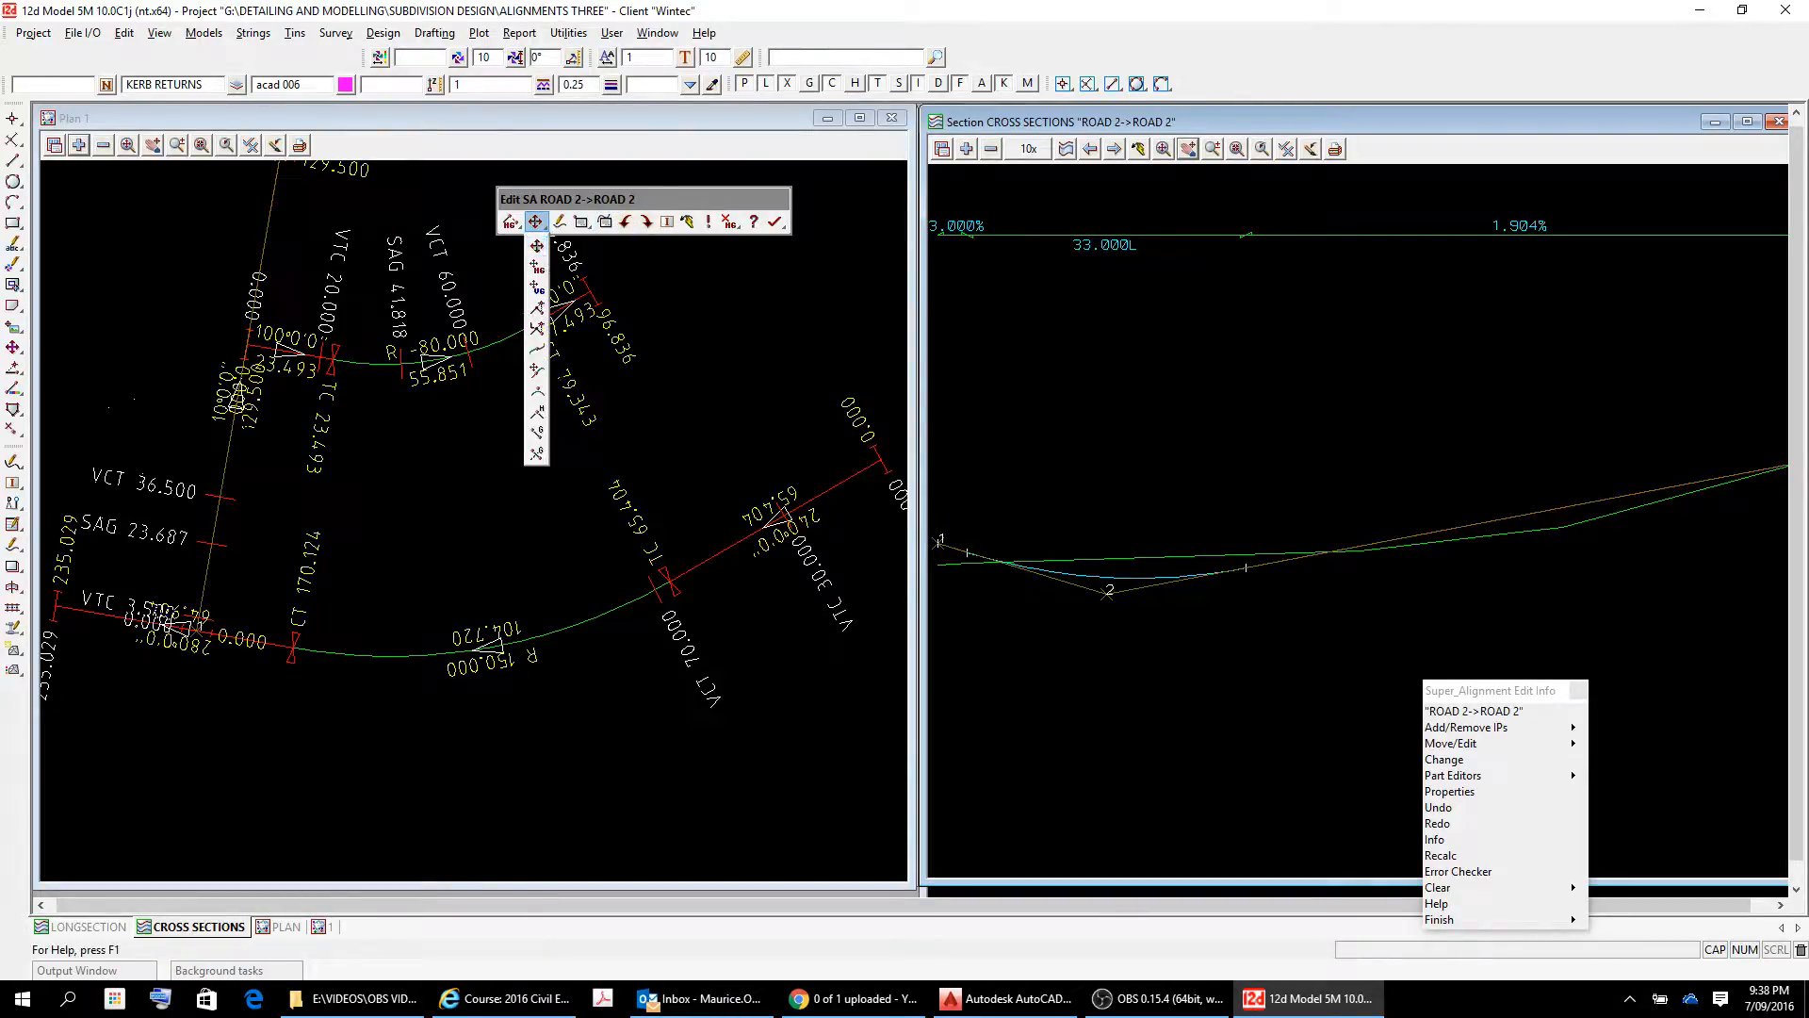
click(536, 433)
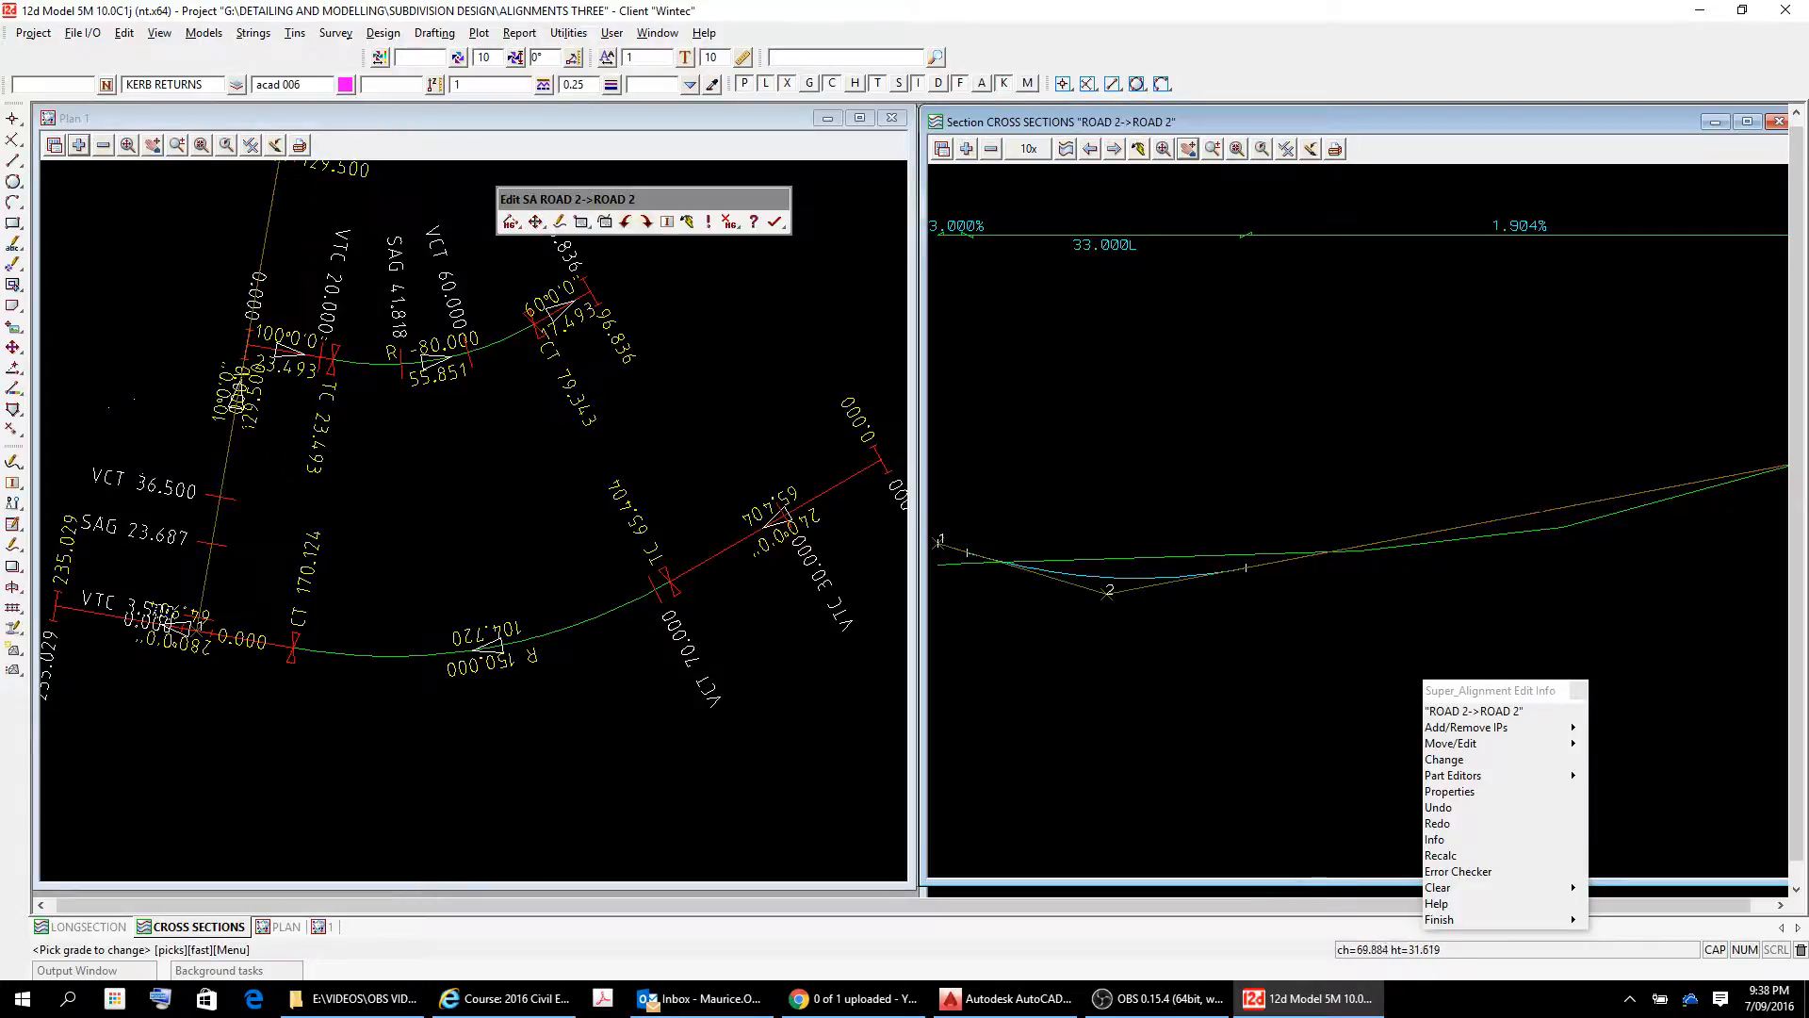
right_click(1569, 508)
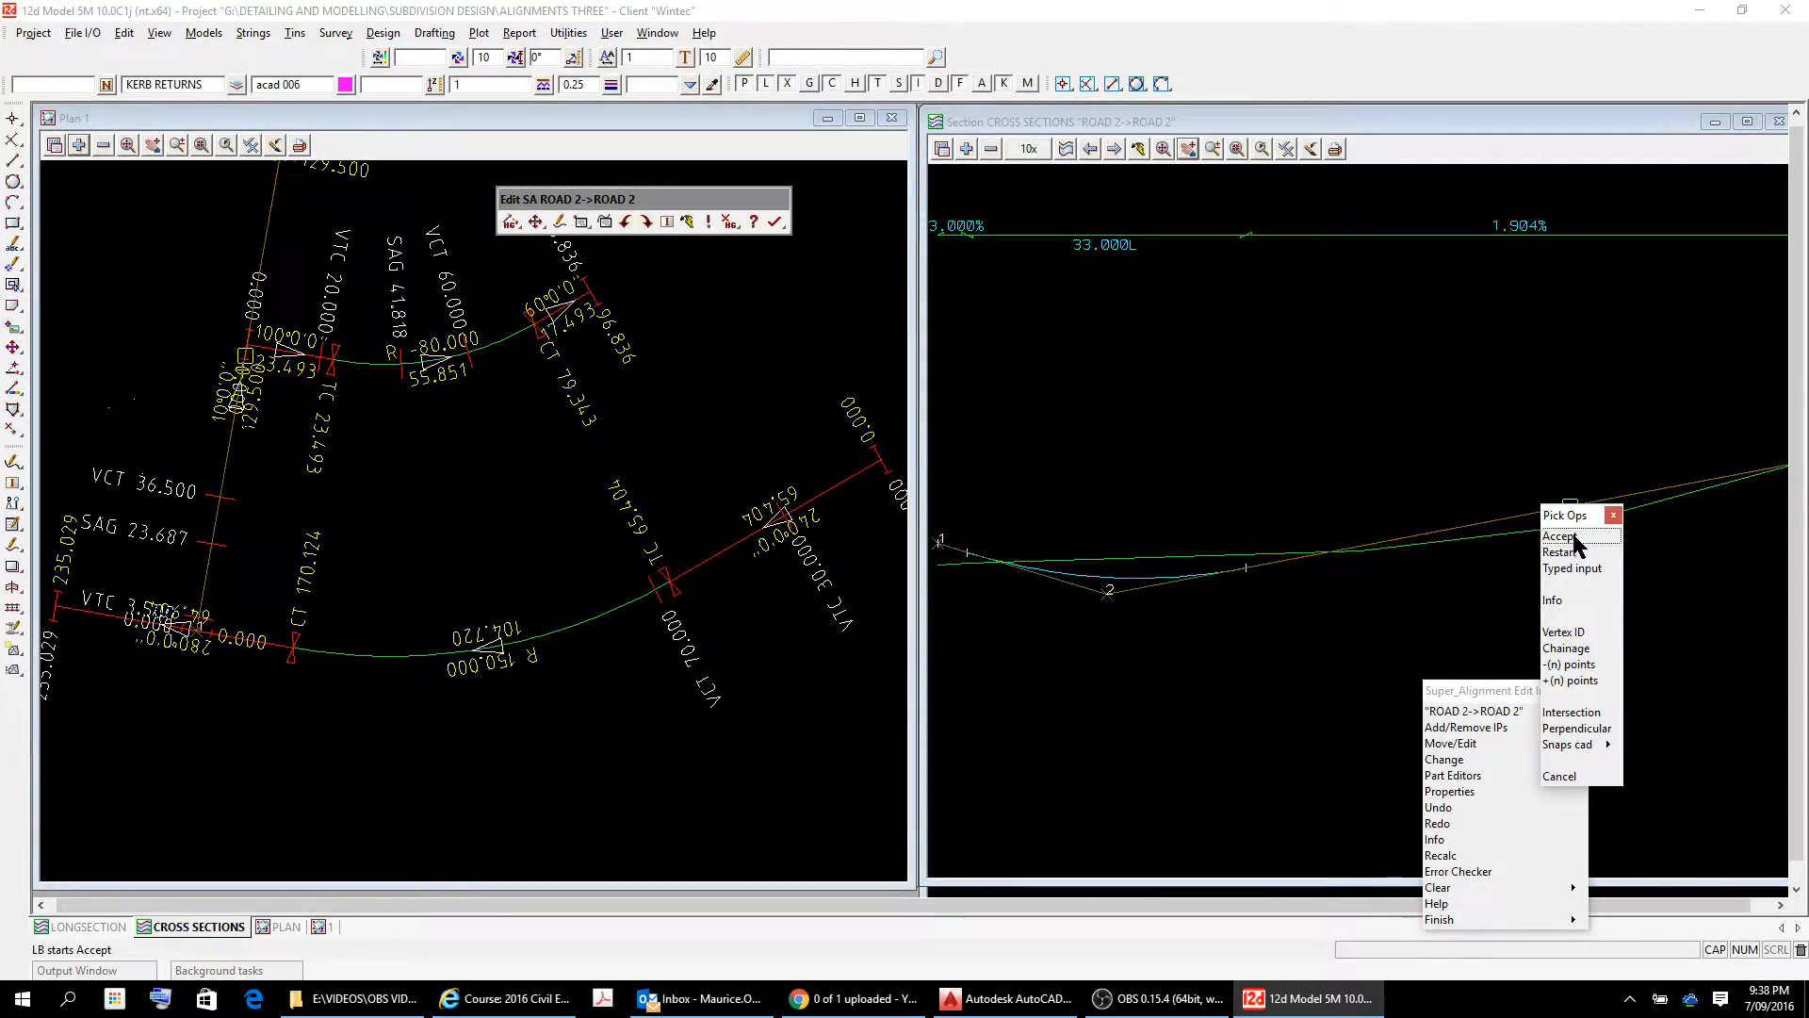
click(1572, 568)
text(2)
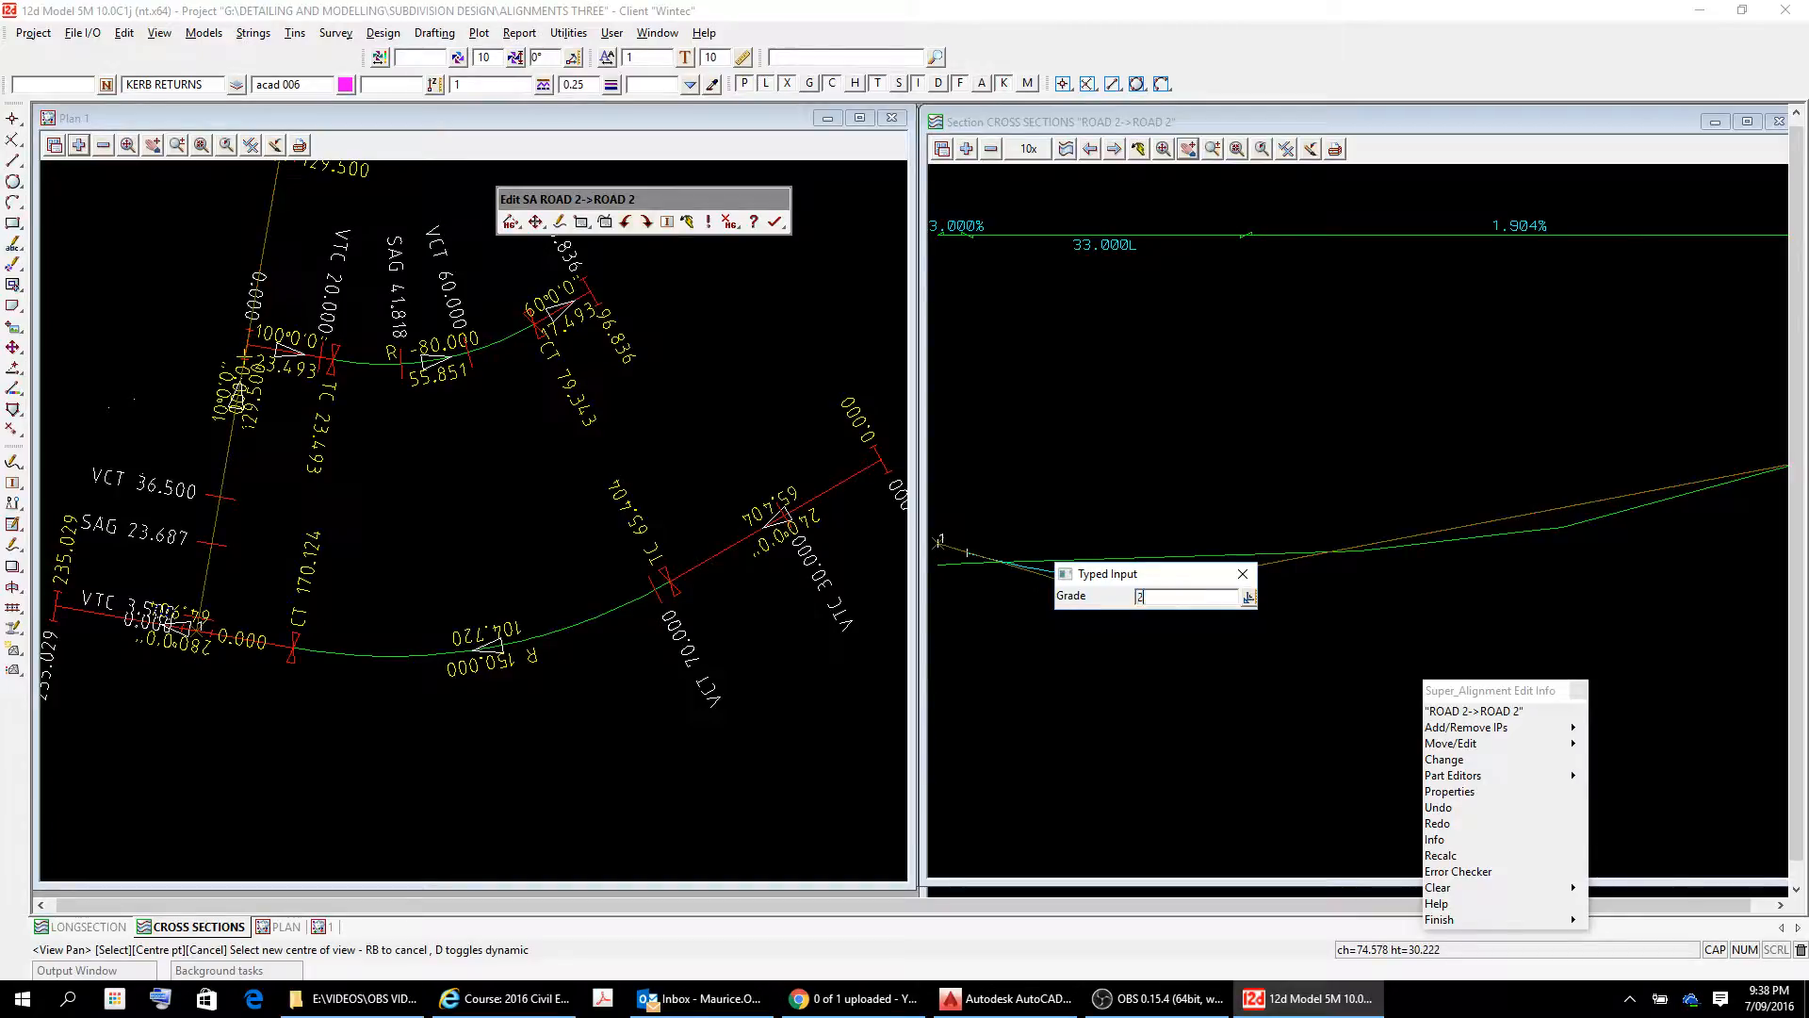
text(.1)
key(Return)
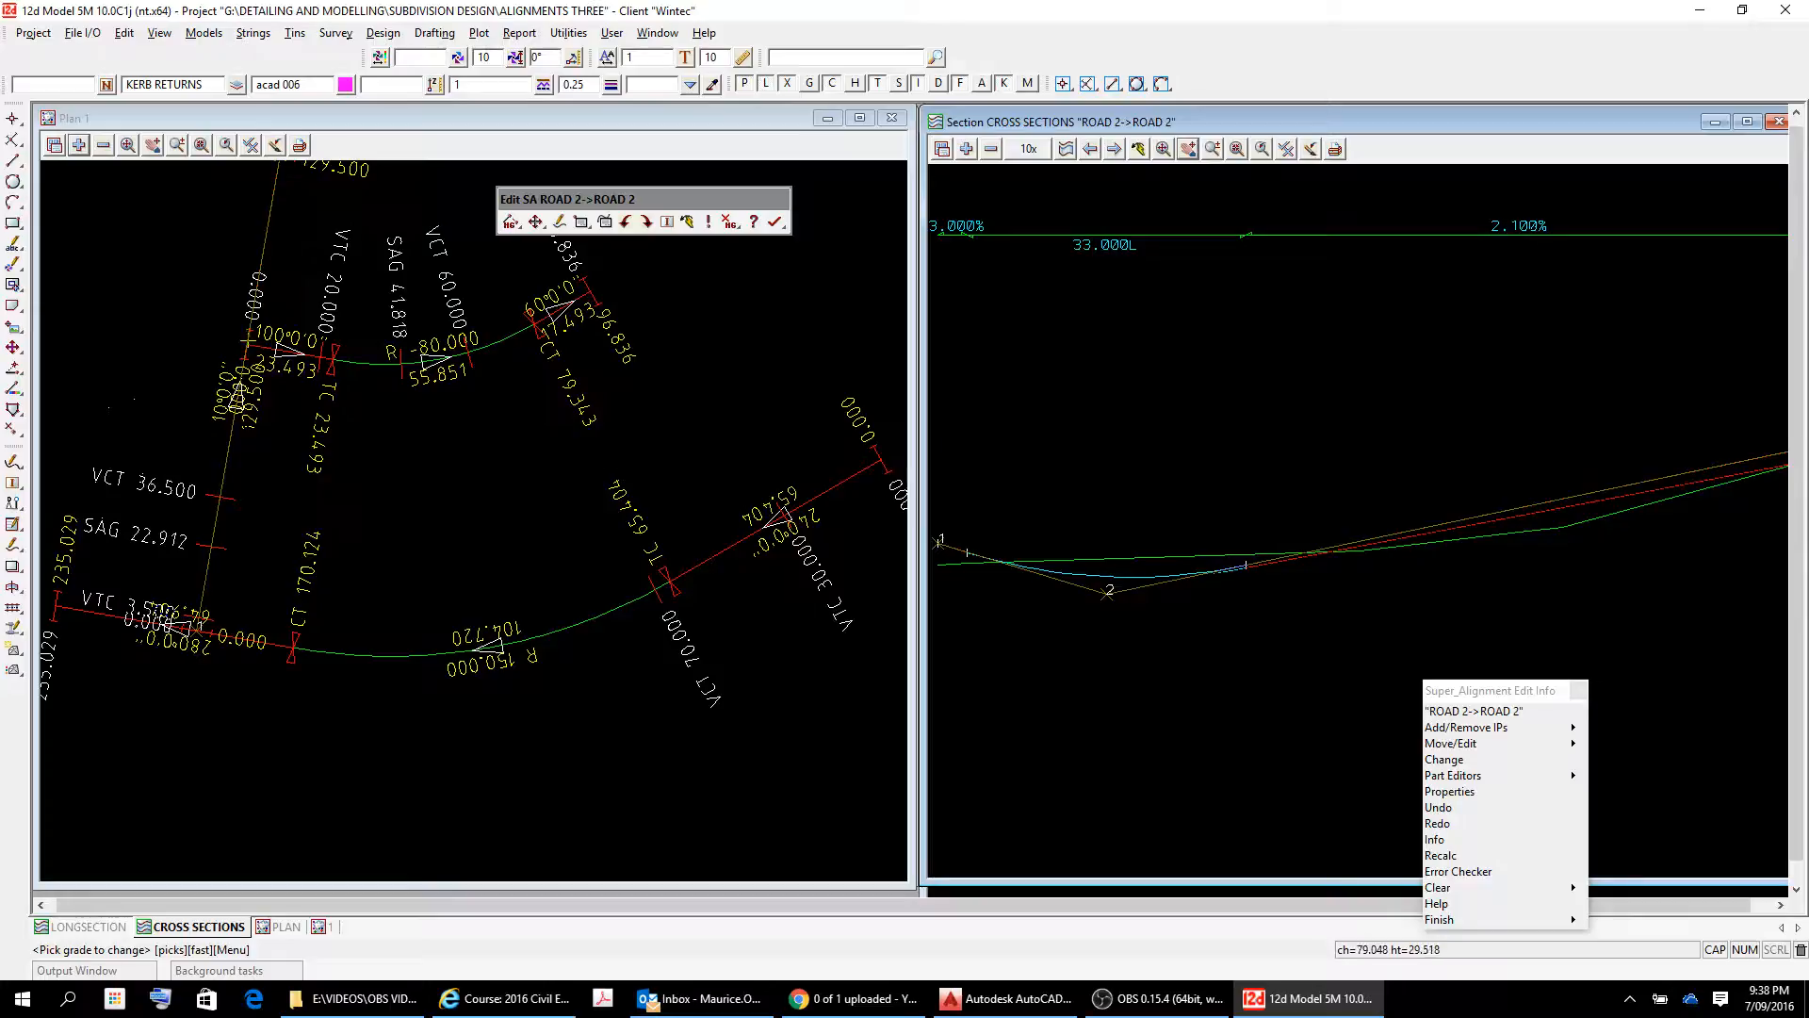
click(1456, 743)
click(1664, 746)
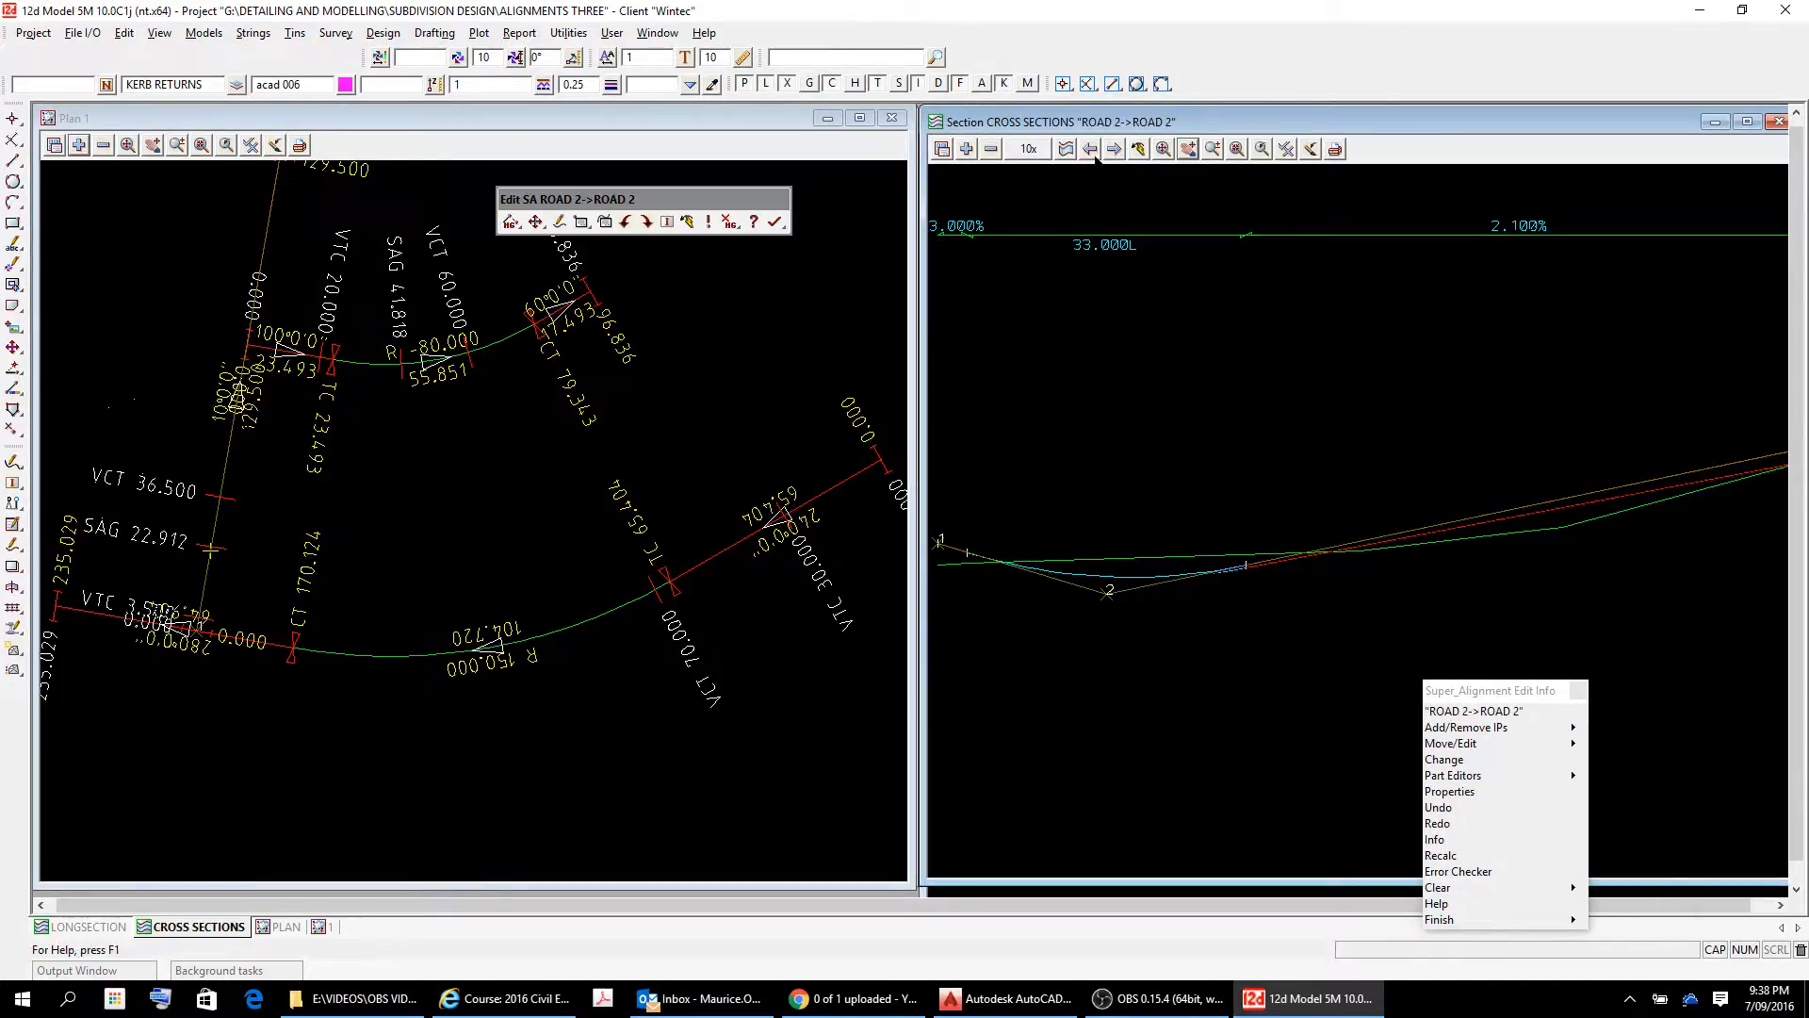
Check the fit of the regraded ROAD 2 profile to the surface, inspecting IP 3 up close and the full section.
click(1189, 151)
click(1597, 452)
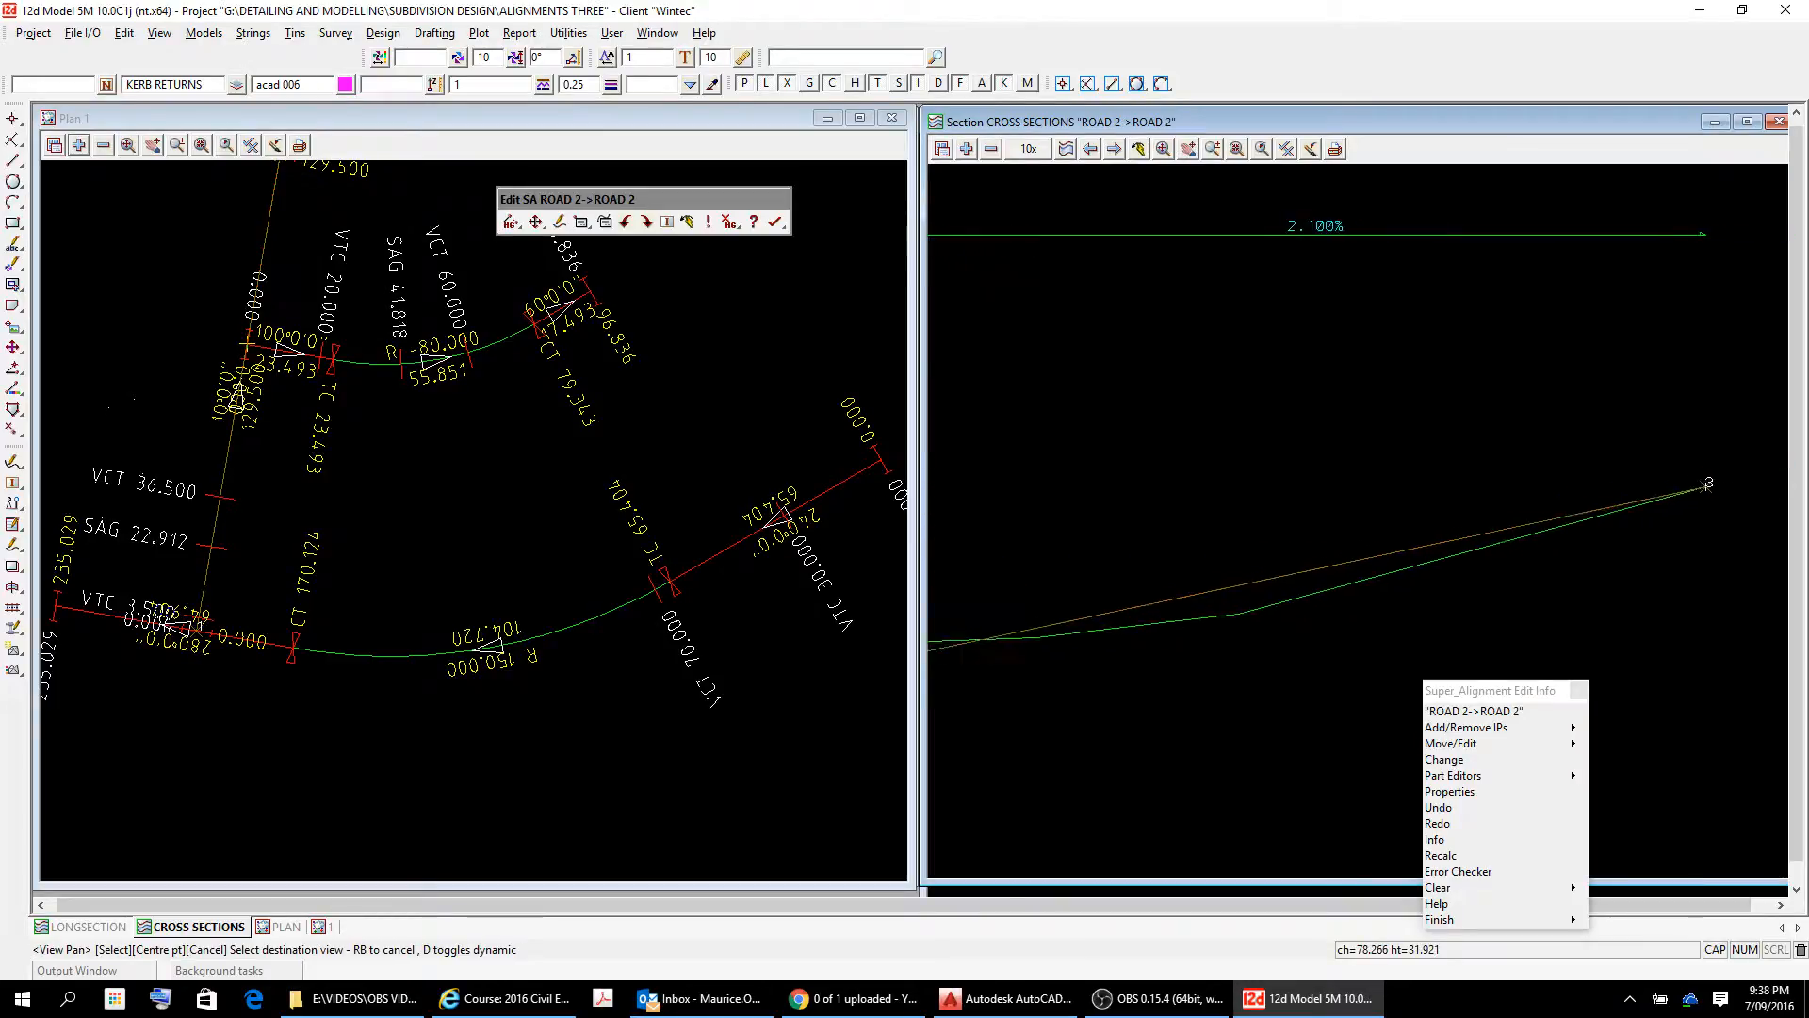
click(1247, 559)
click(1576, 469)
click(1641, 426)
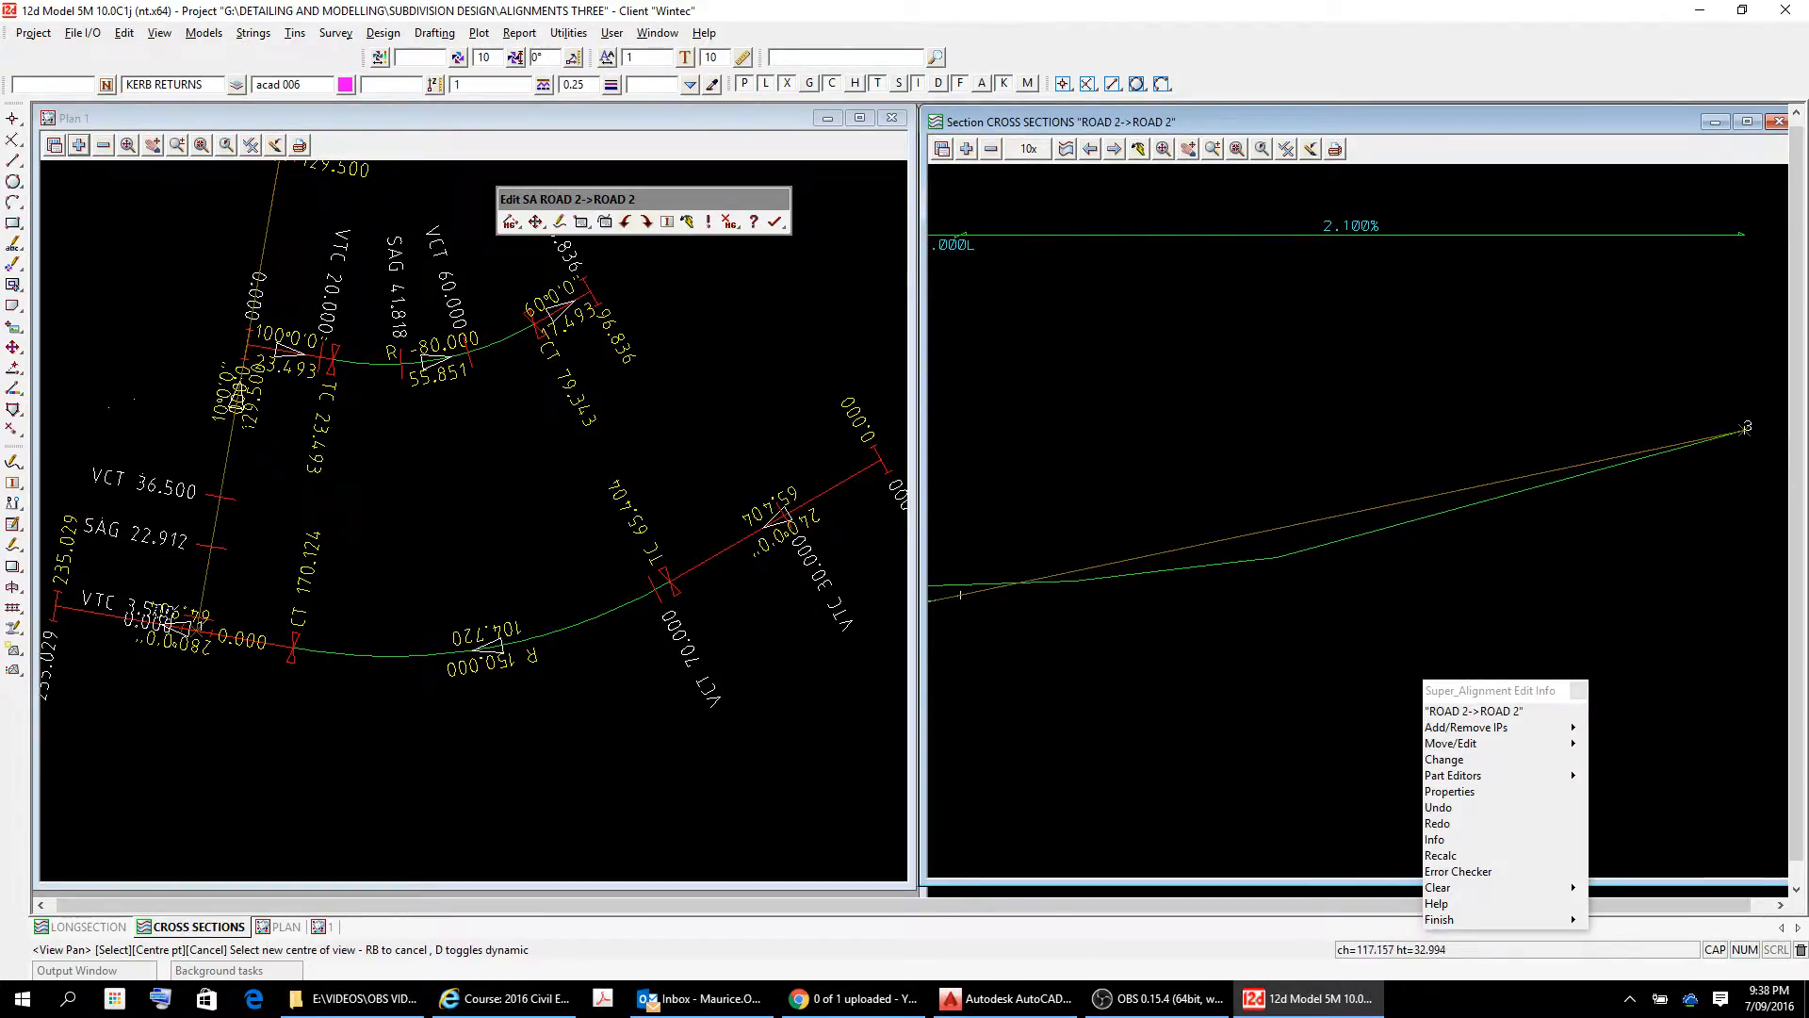
scroll(1727, 445, up, 4)
scroll(1727, 445, down, 2)
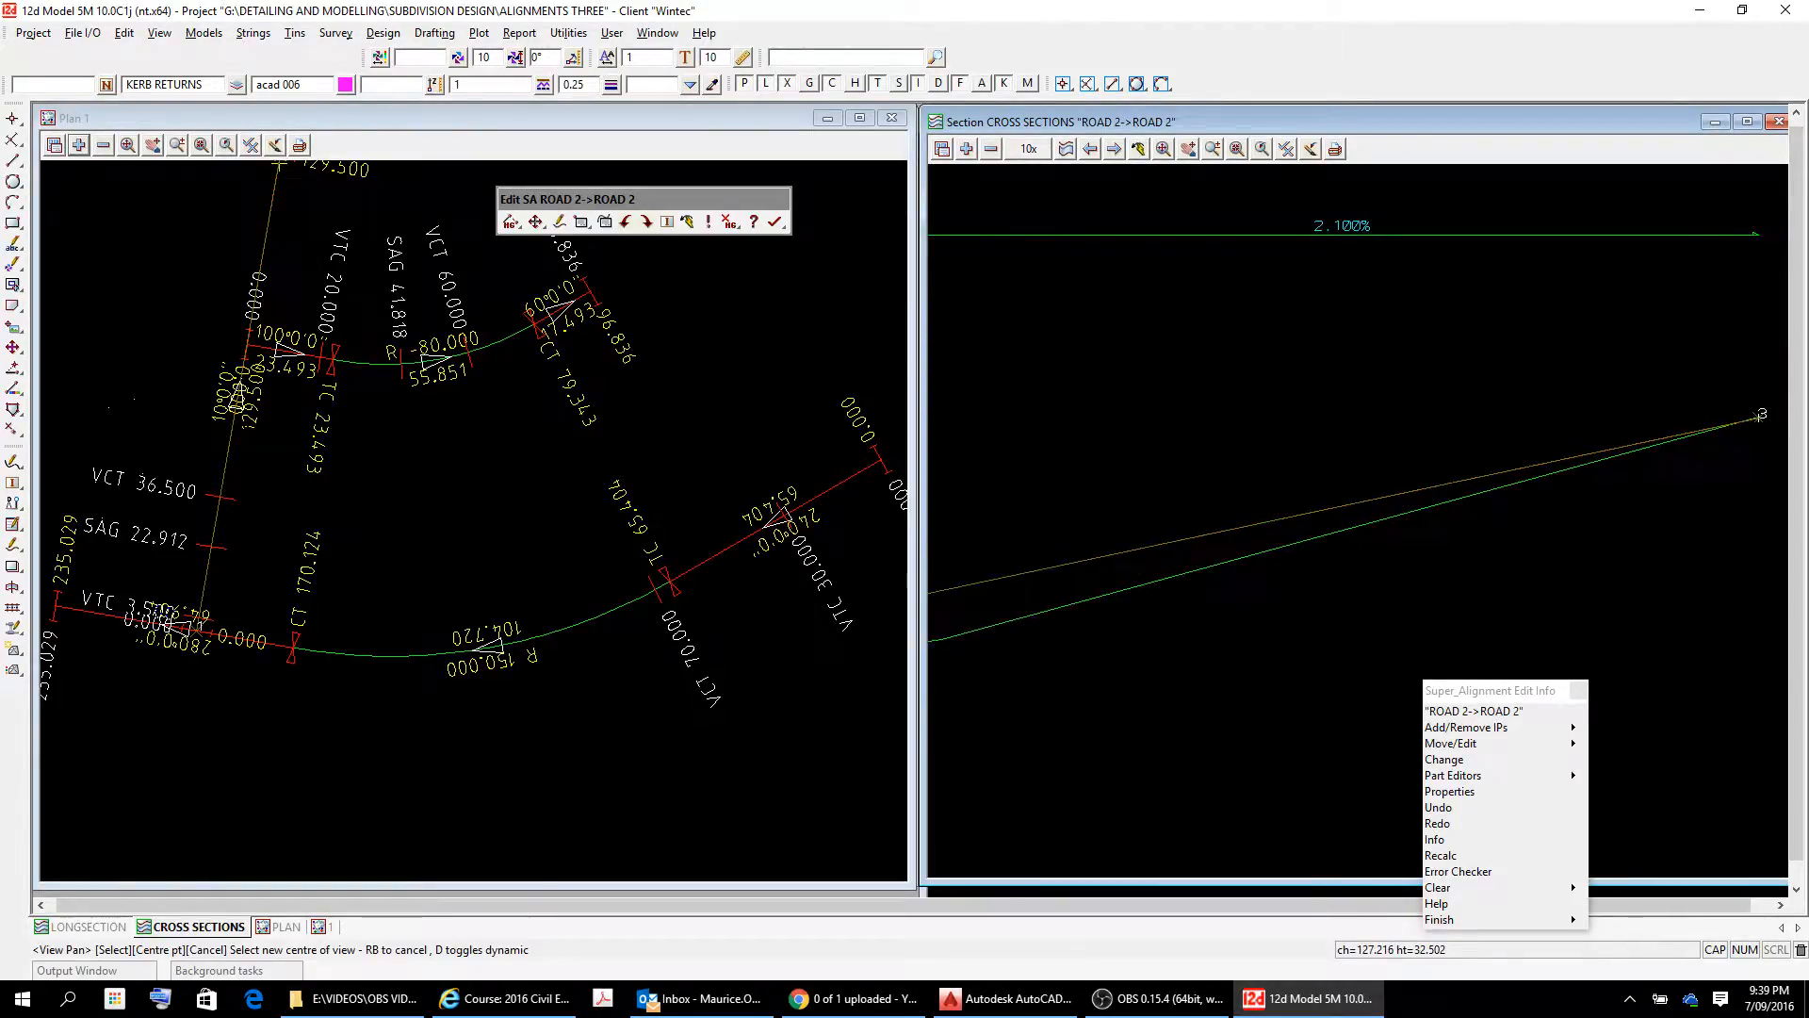
click(1755, 416)
click(1604, 443)
scroll(1604, 443, up, 3)
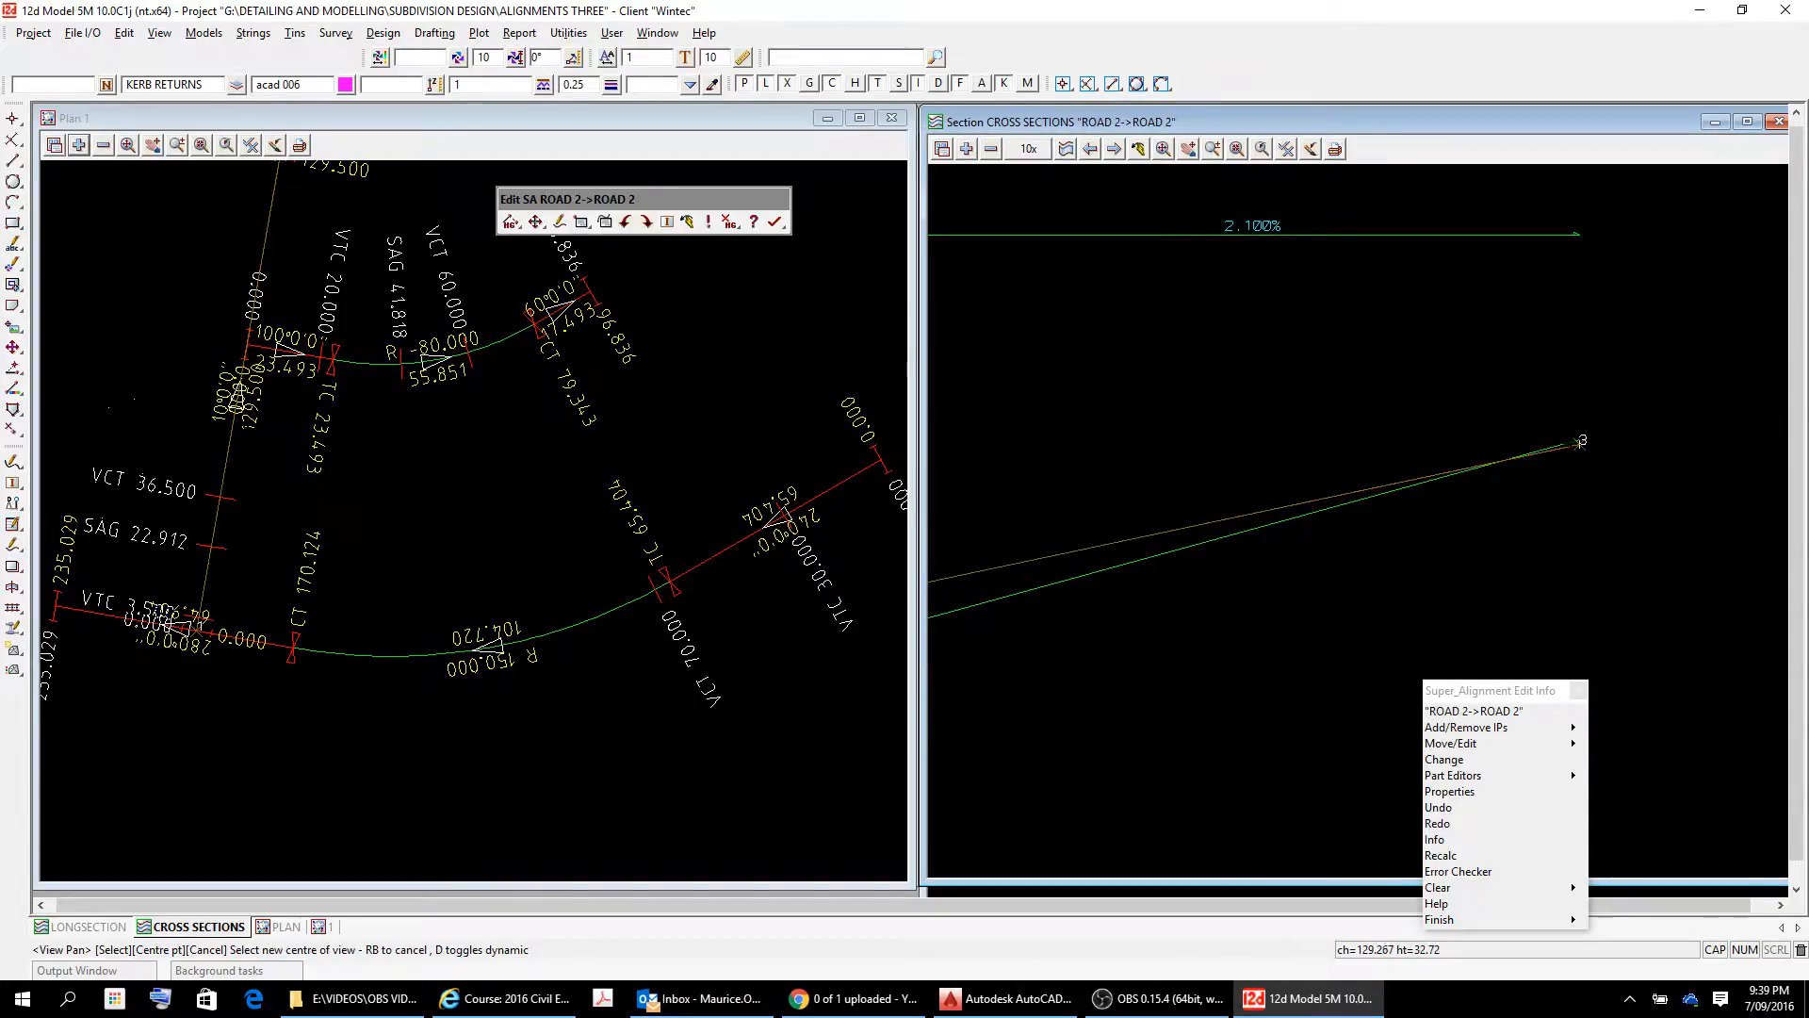
scroll(1565, 431, up, 2)
scroll(1624, 470, up, 2)
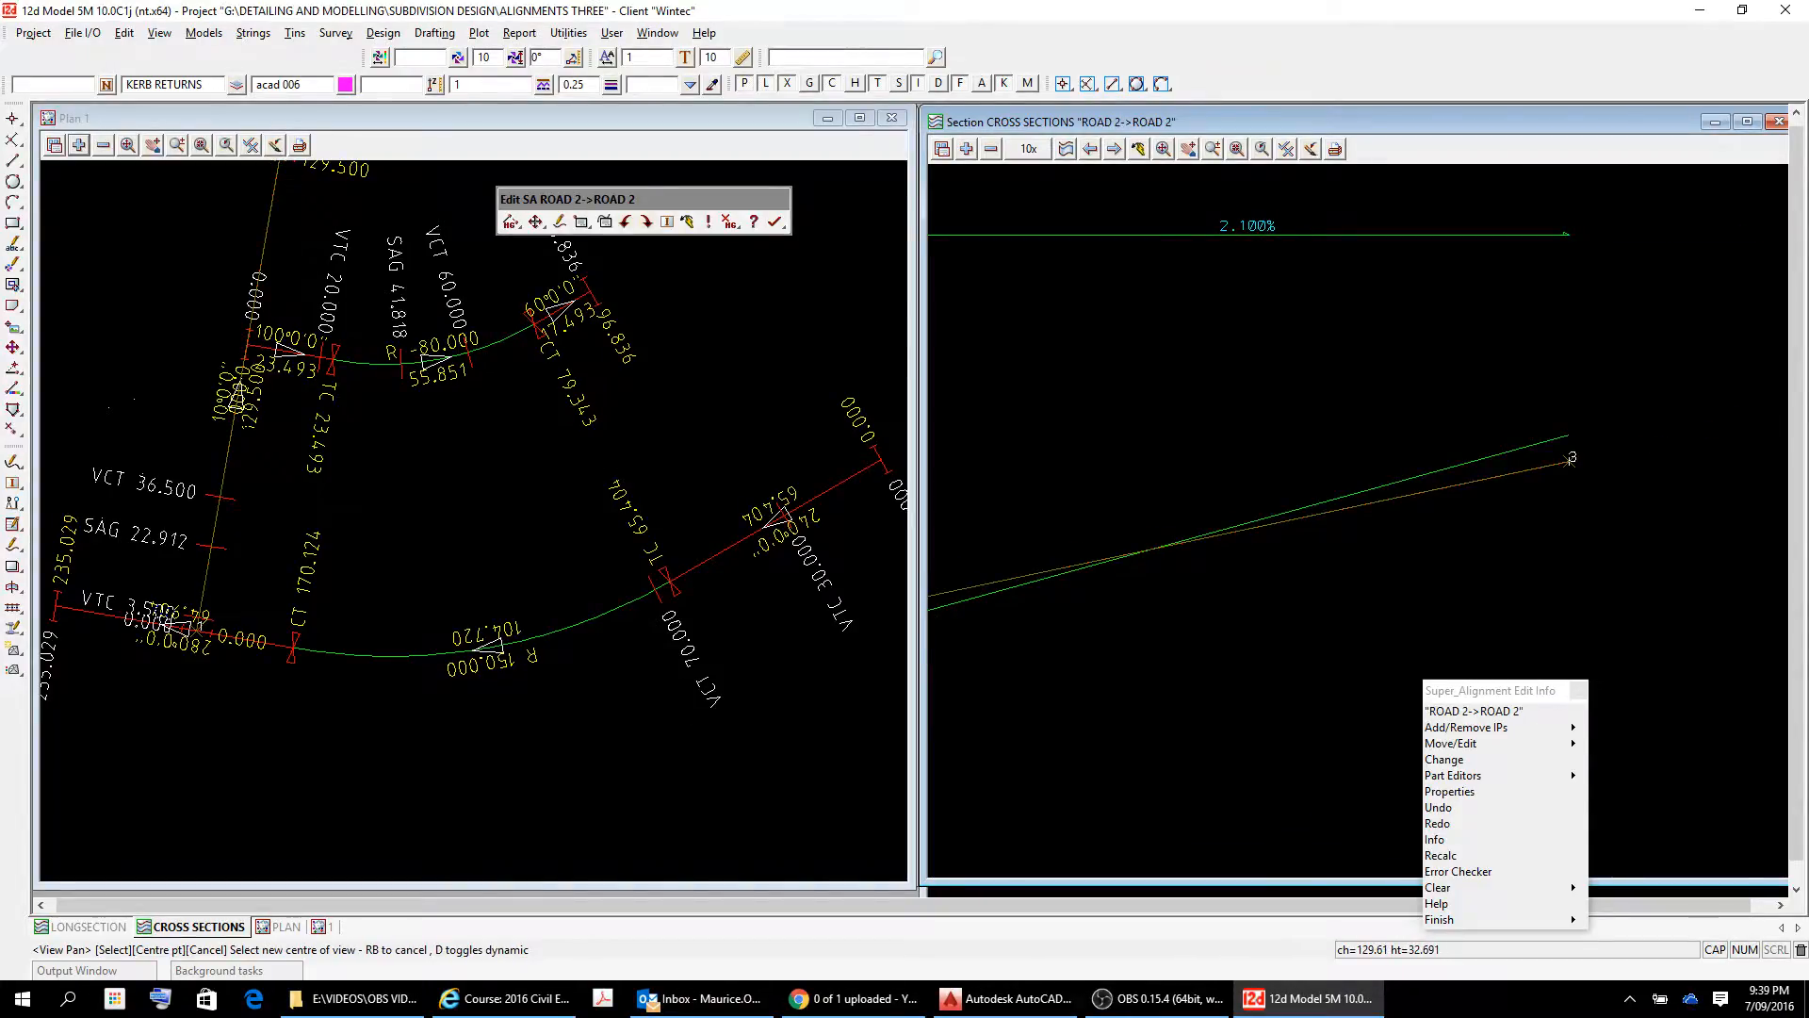
scroll(1570, 459, down, 4)
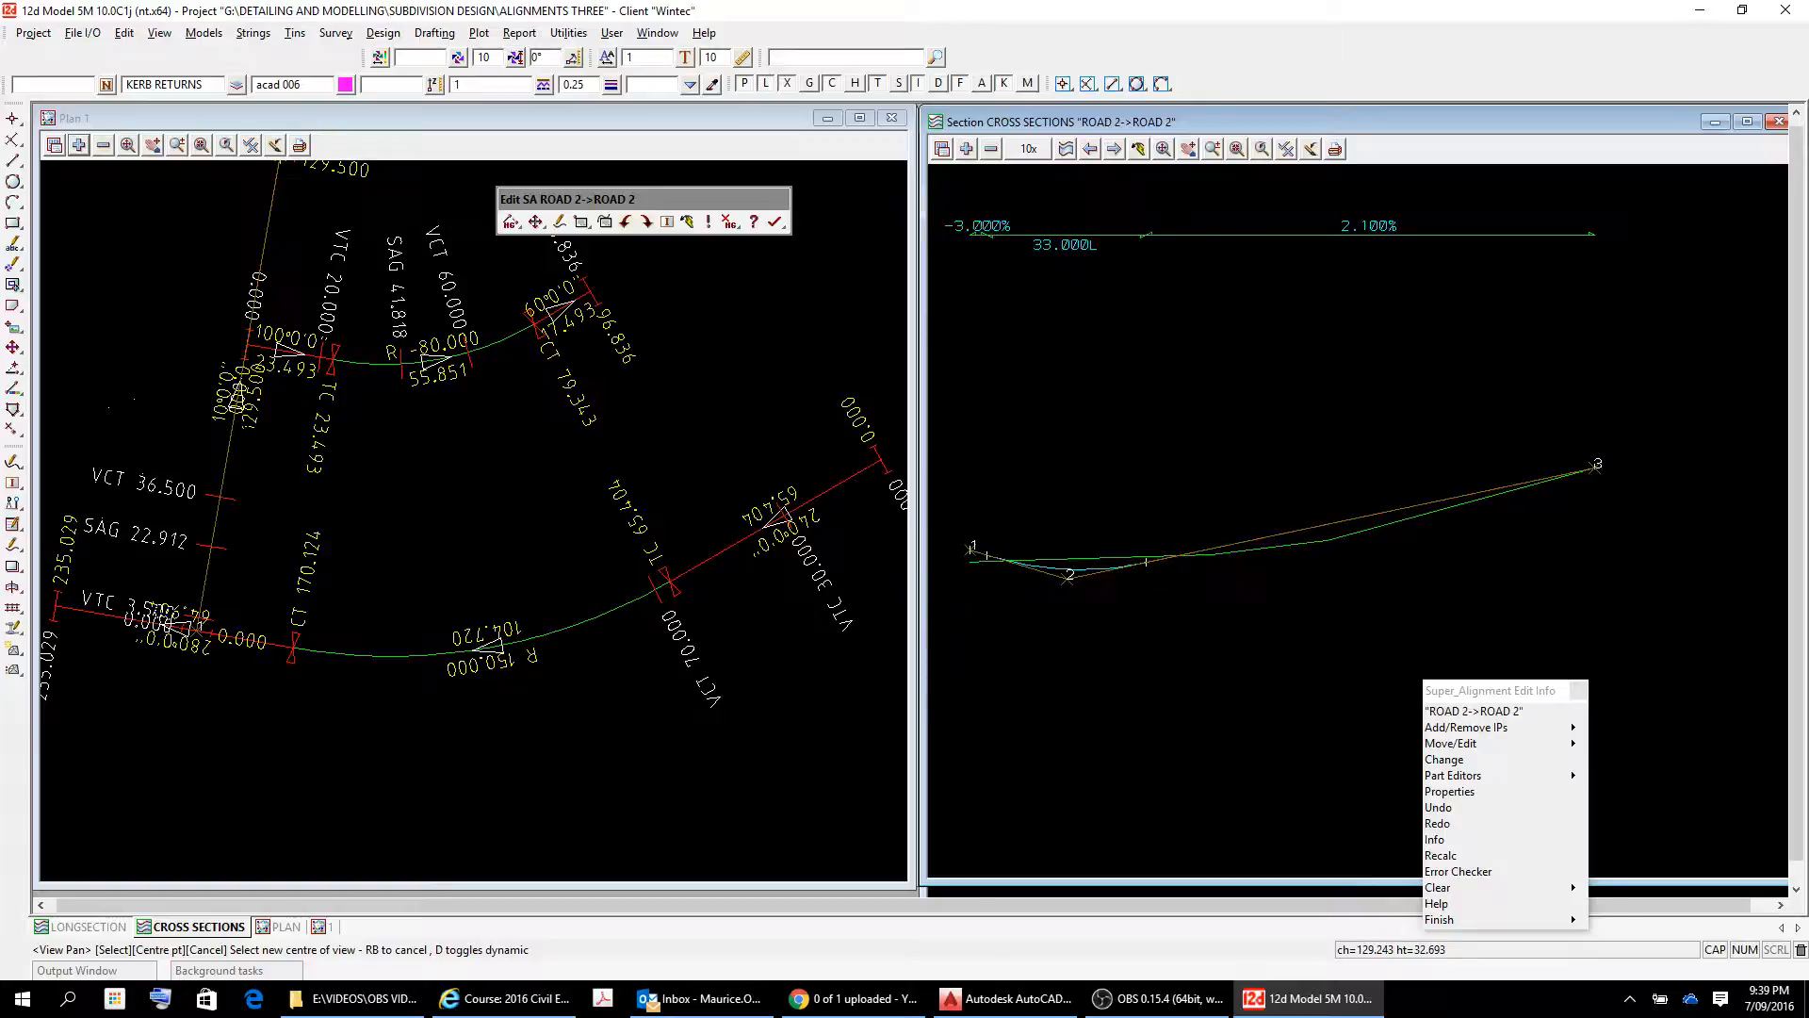
click(1143, 570)
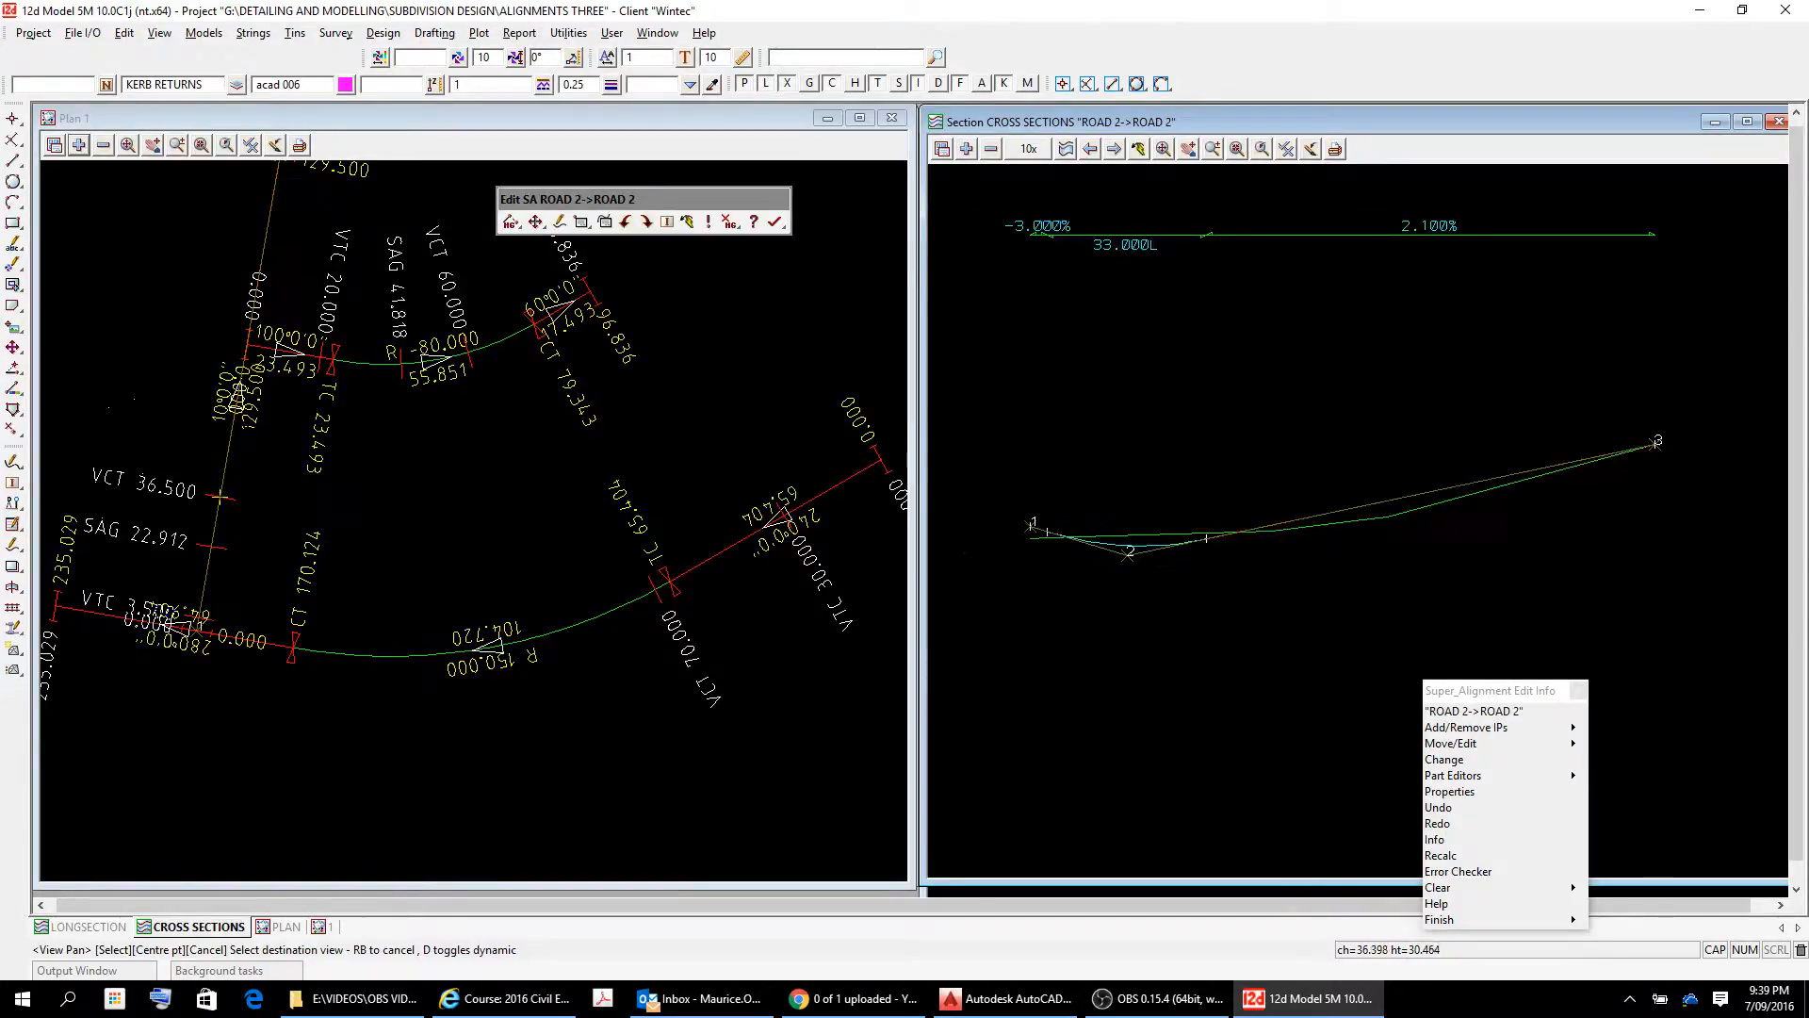
click(1245, 556)
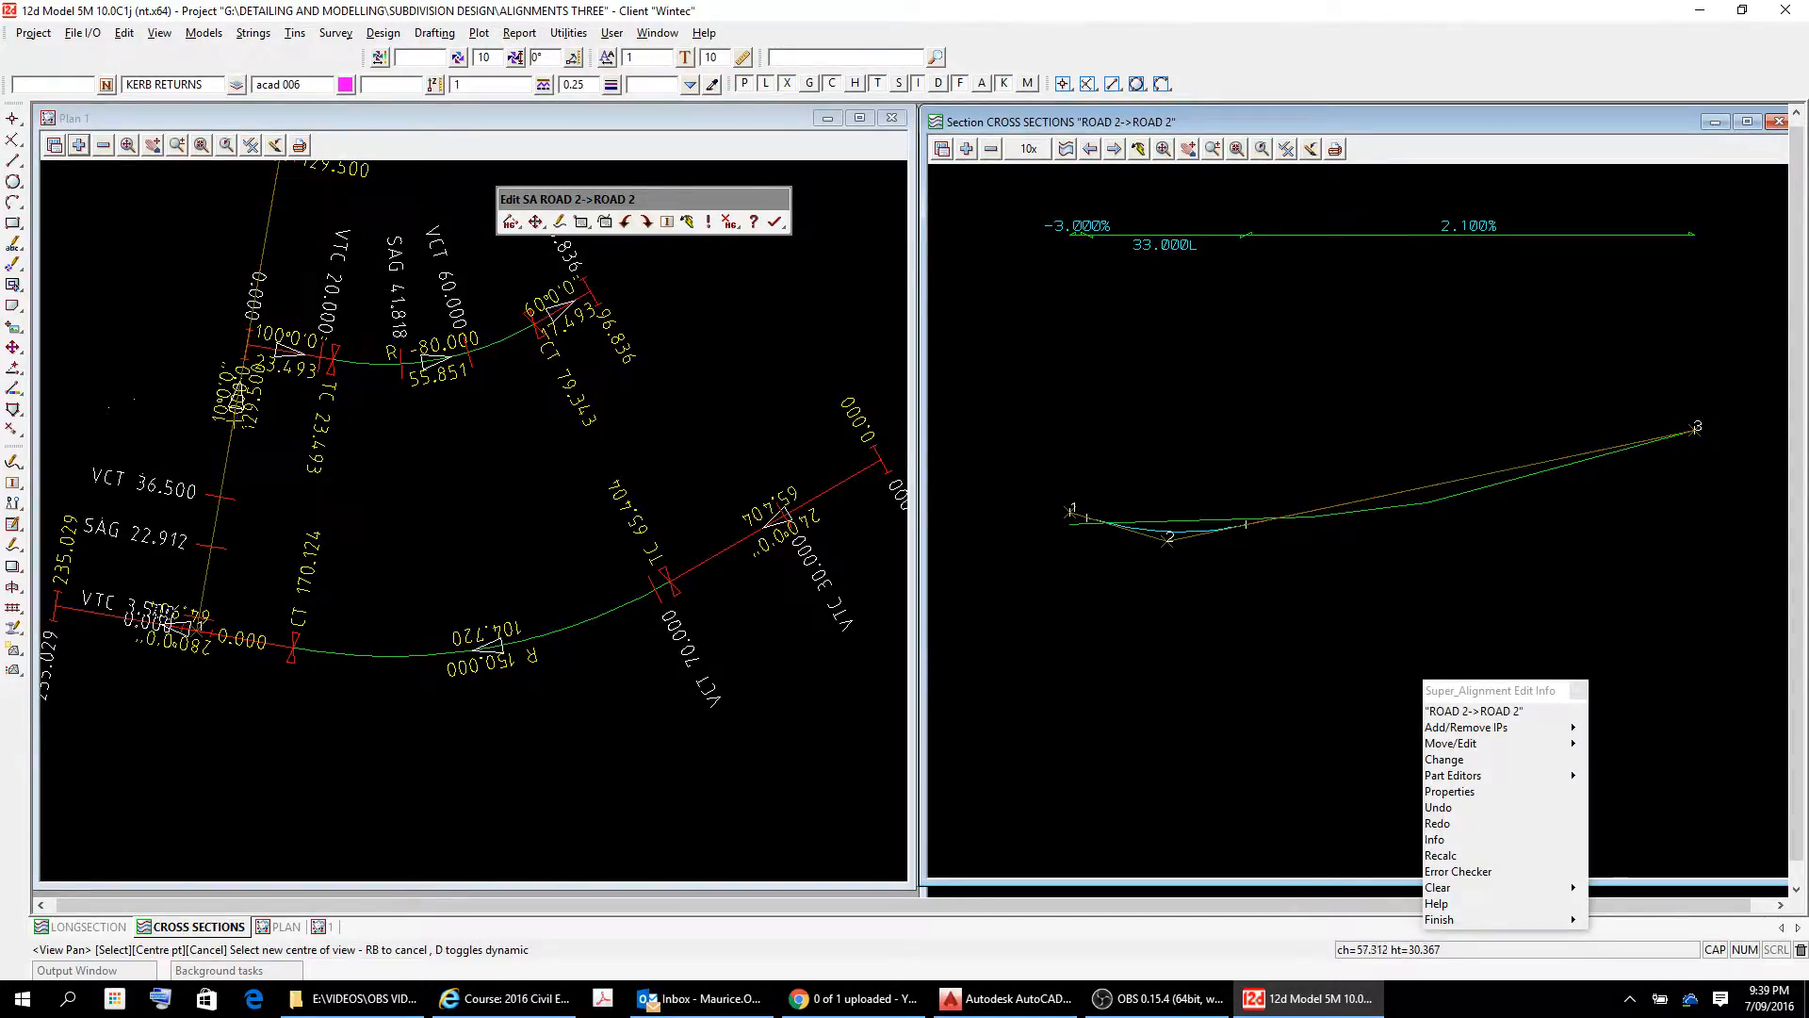
scroll(1695, 448, up, 2)
scroll(1689, 452, up, 1)
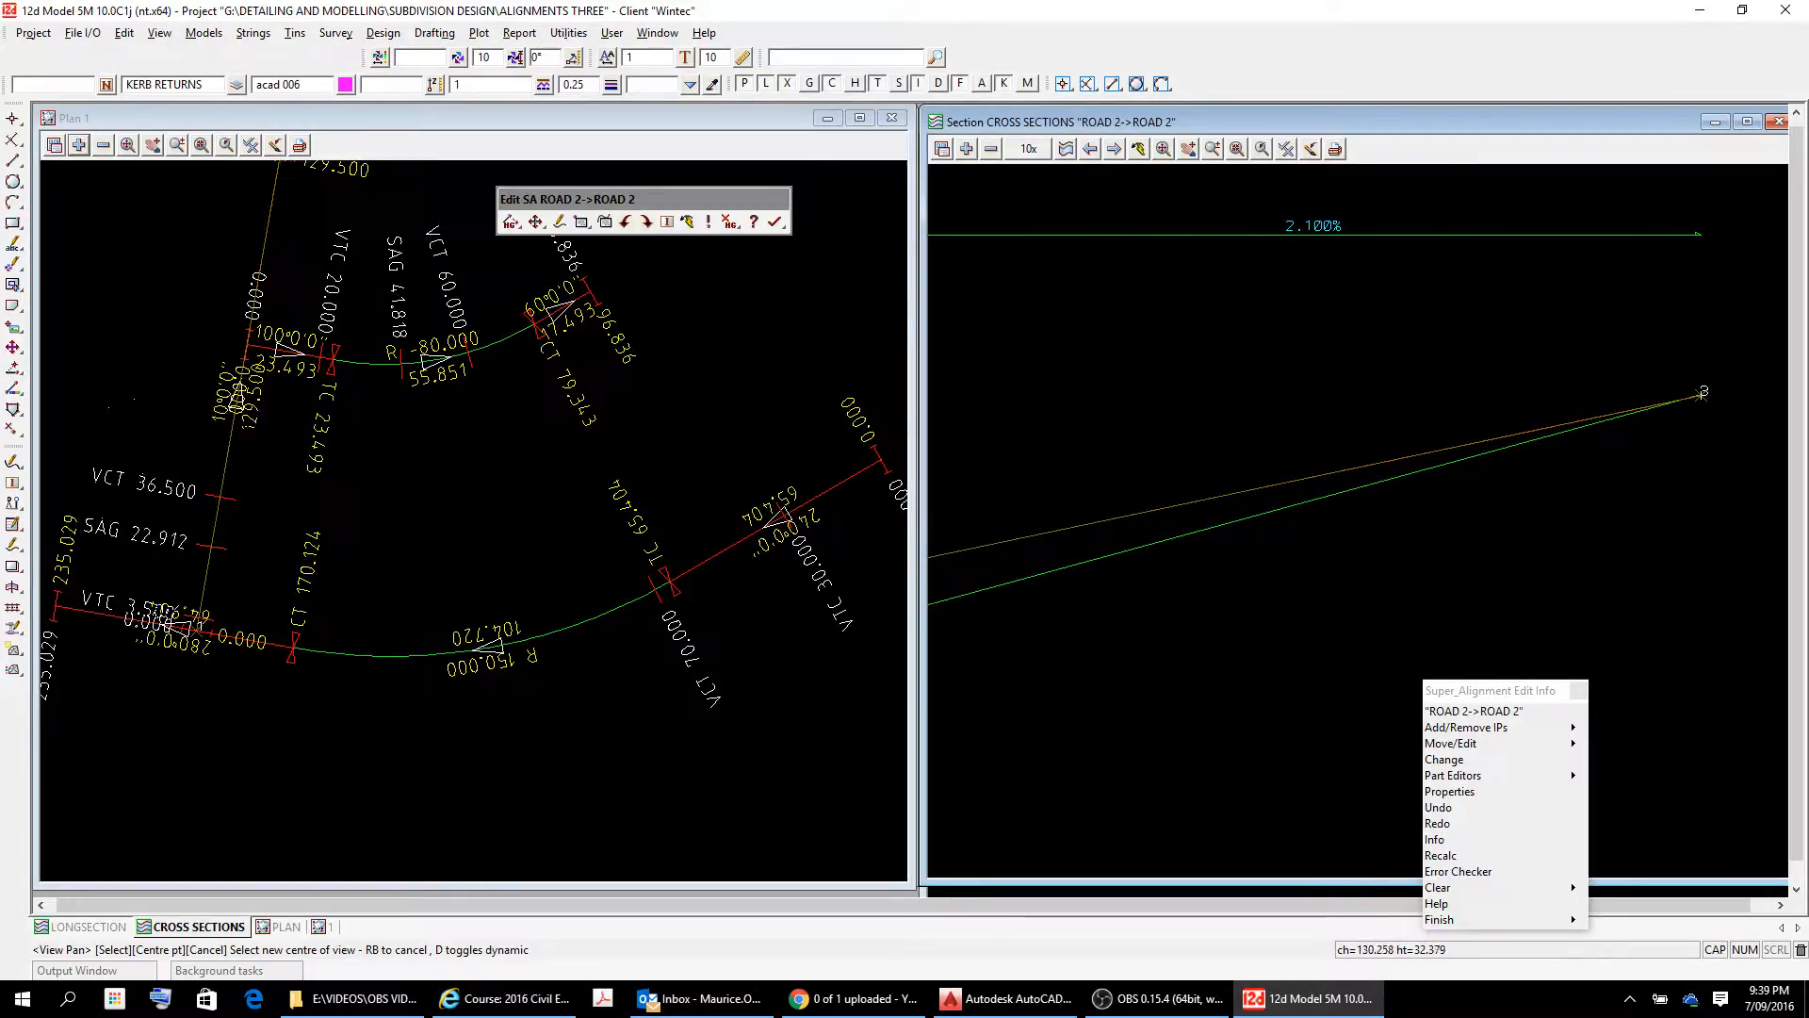
click(1584, 504)
click(1619, 452)
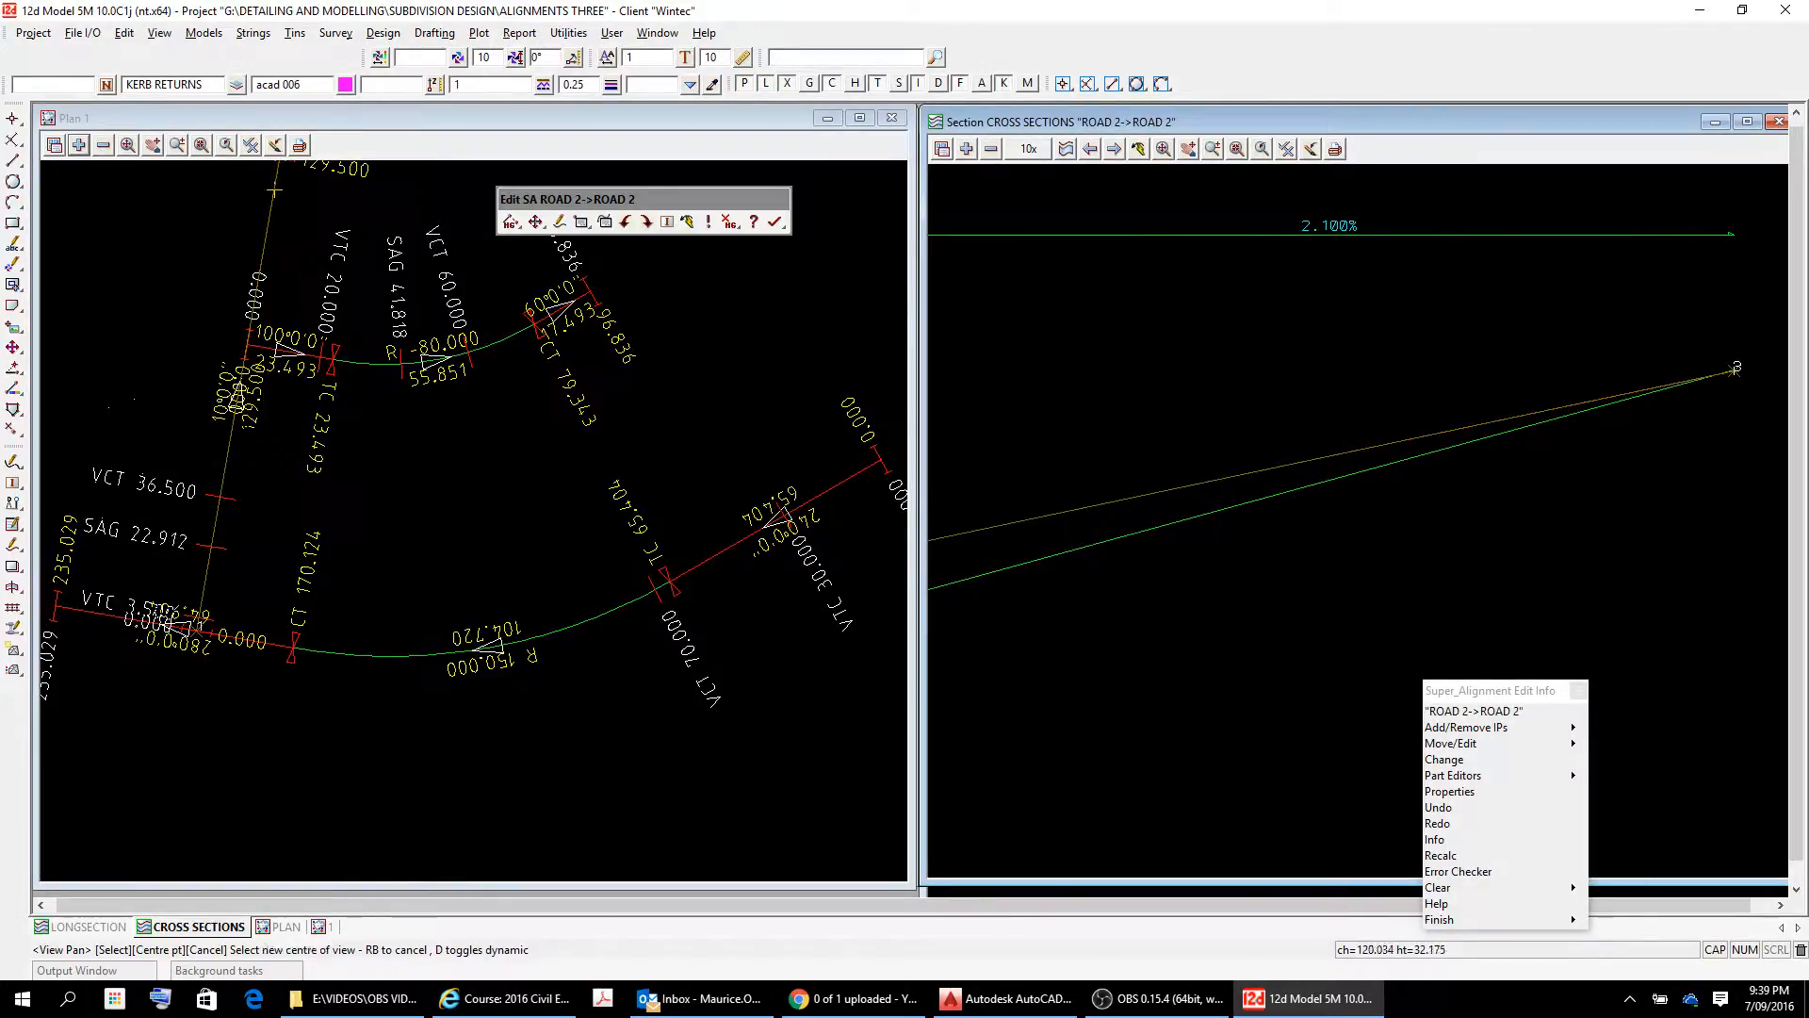
scroll(1619, 438, down, 5)
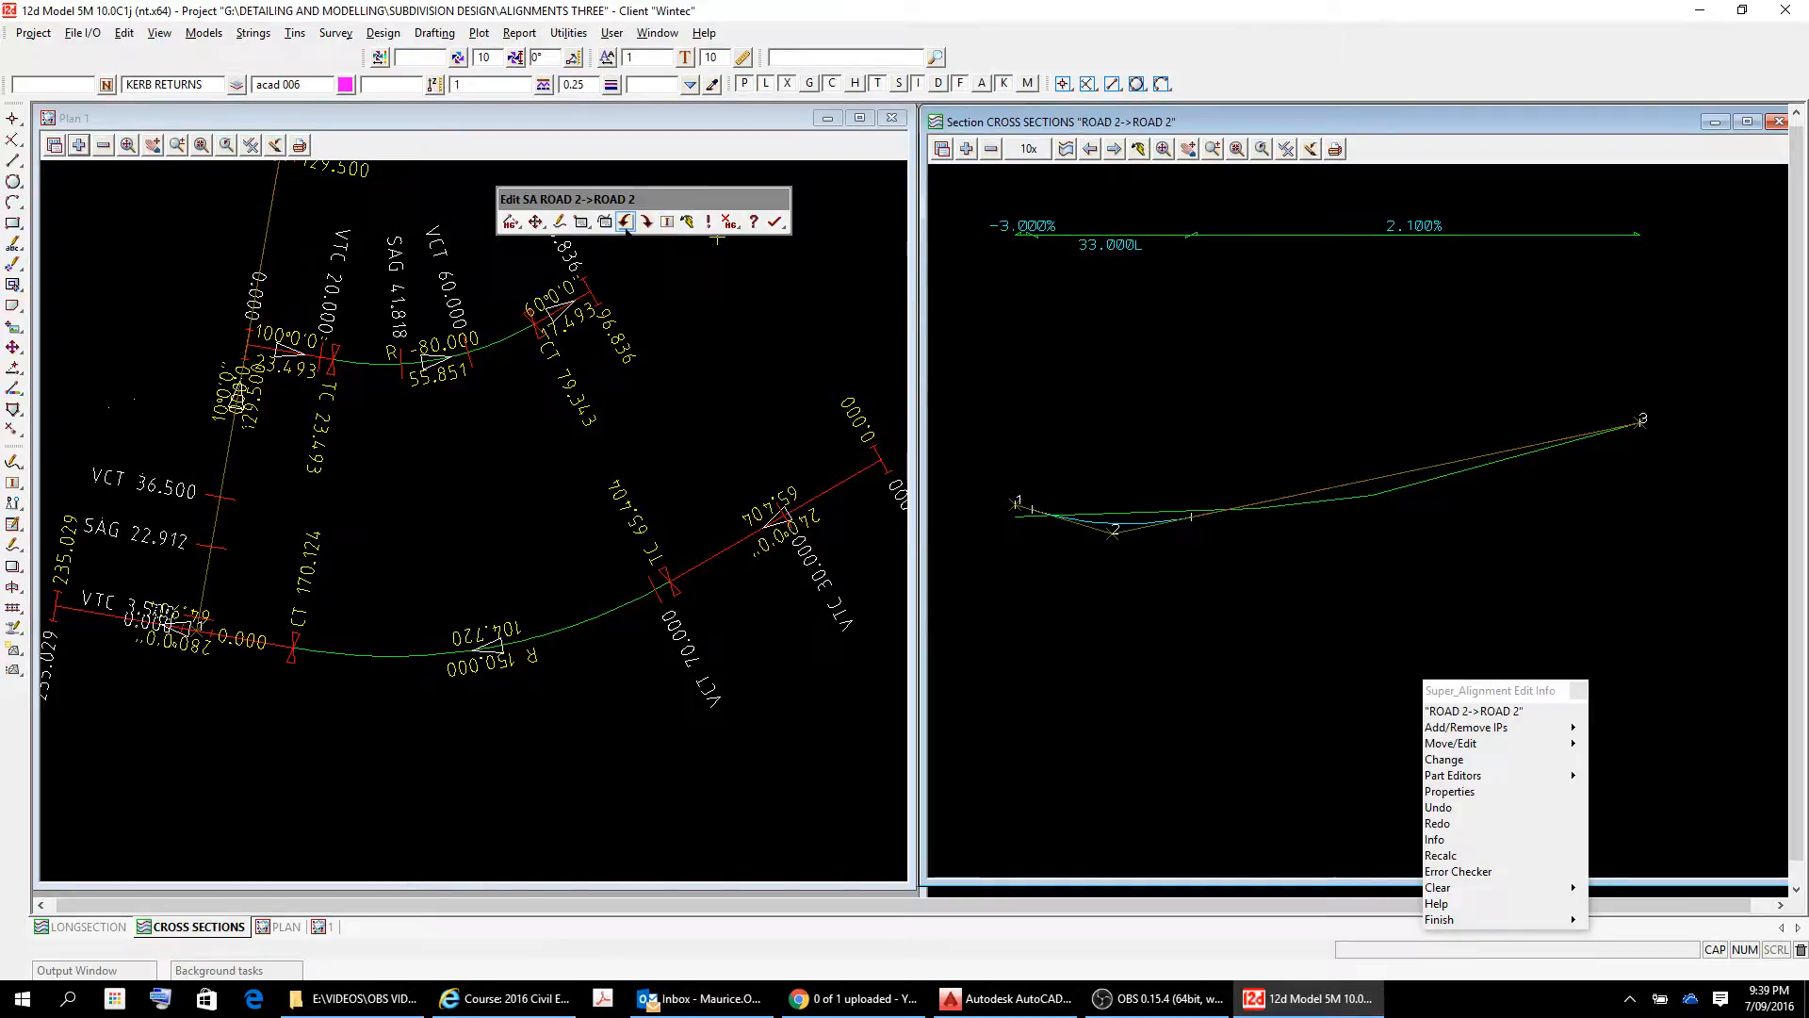
Open the table of vertical IP properties for ROAD 2.
click(581, 222)
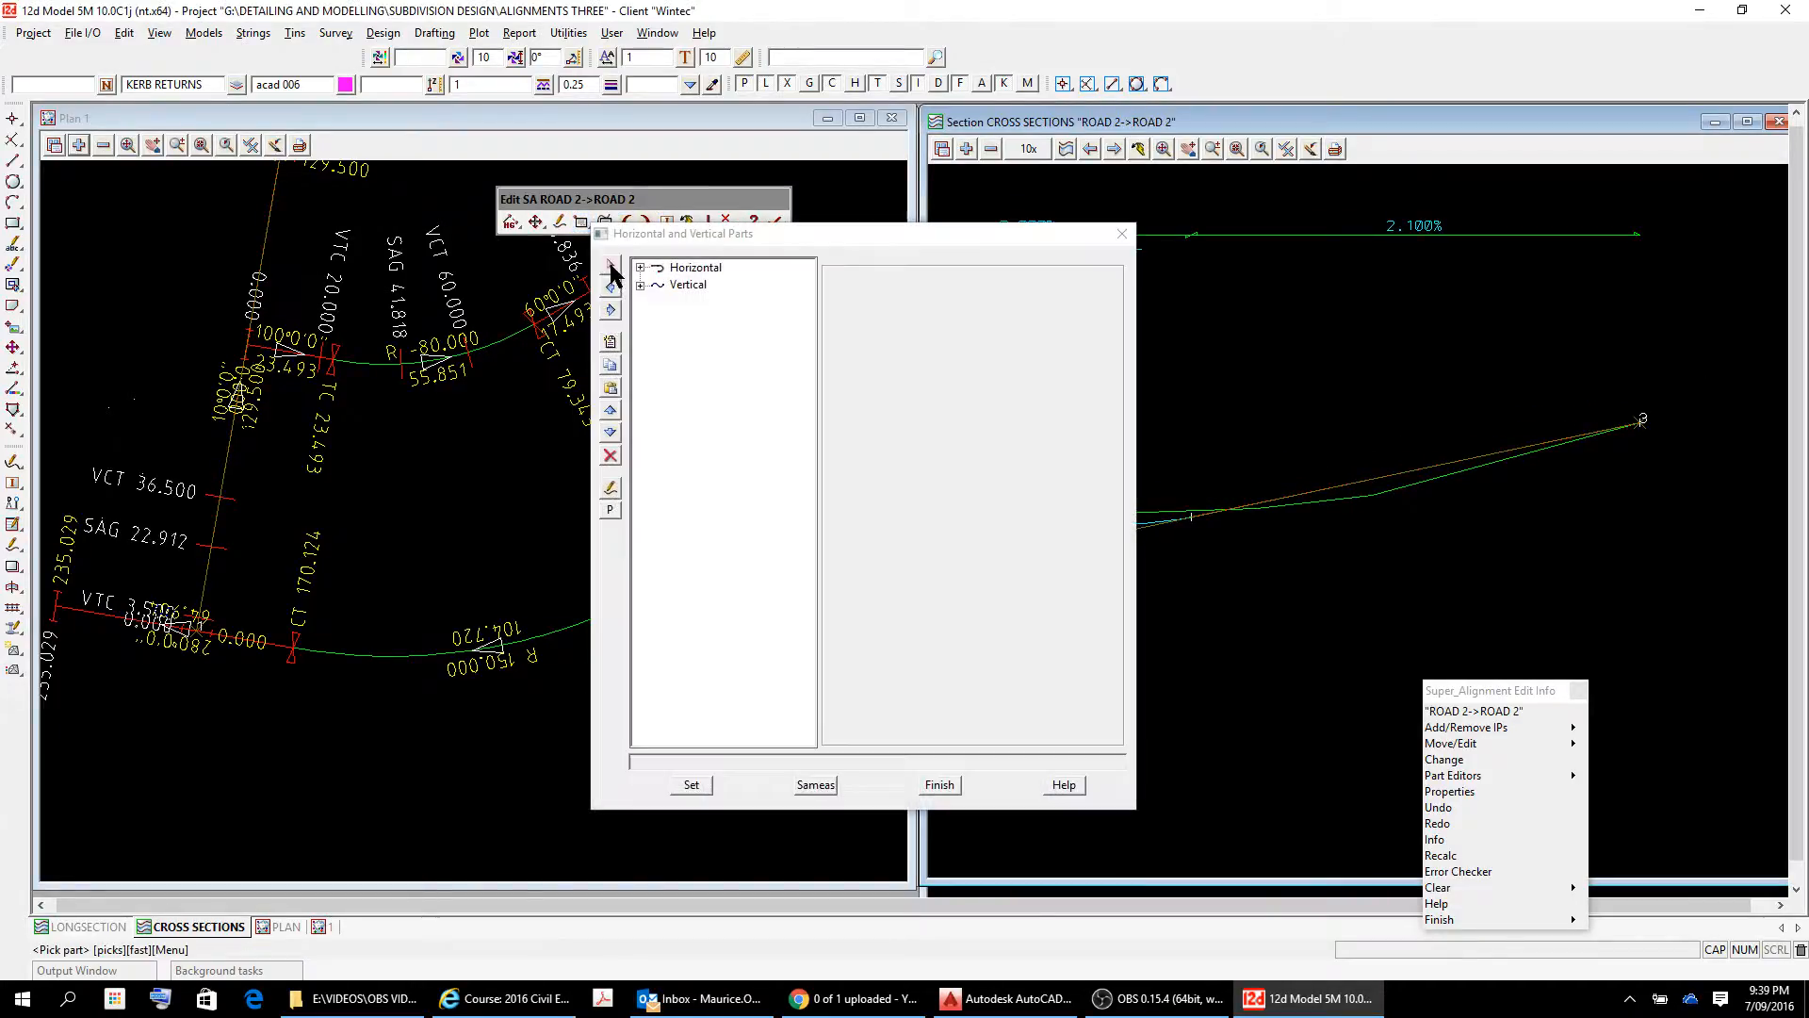
click(1120, 233)
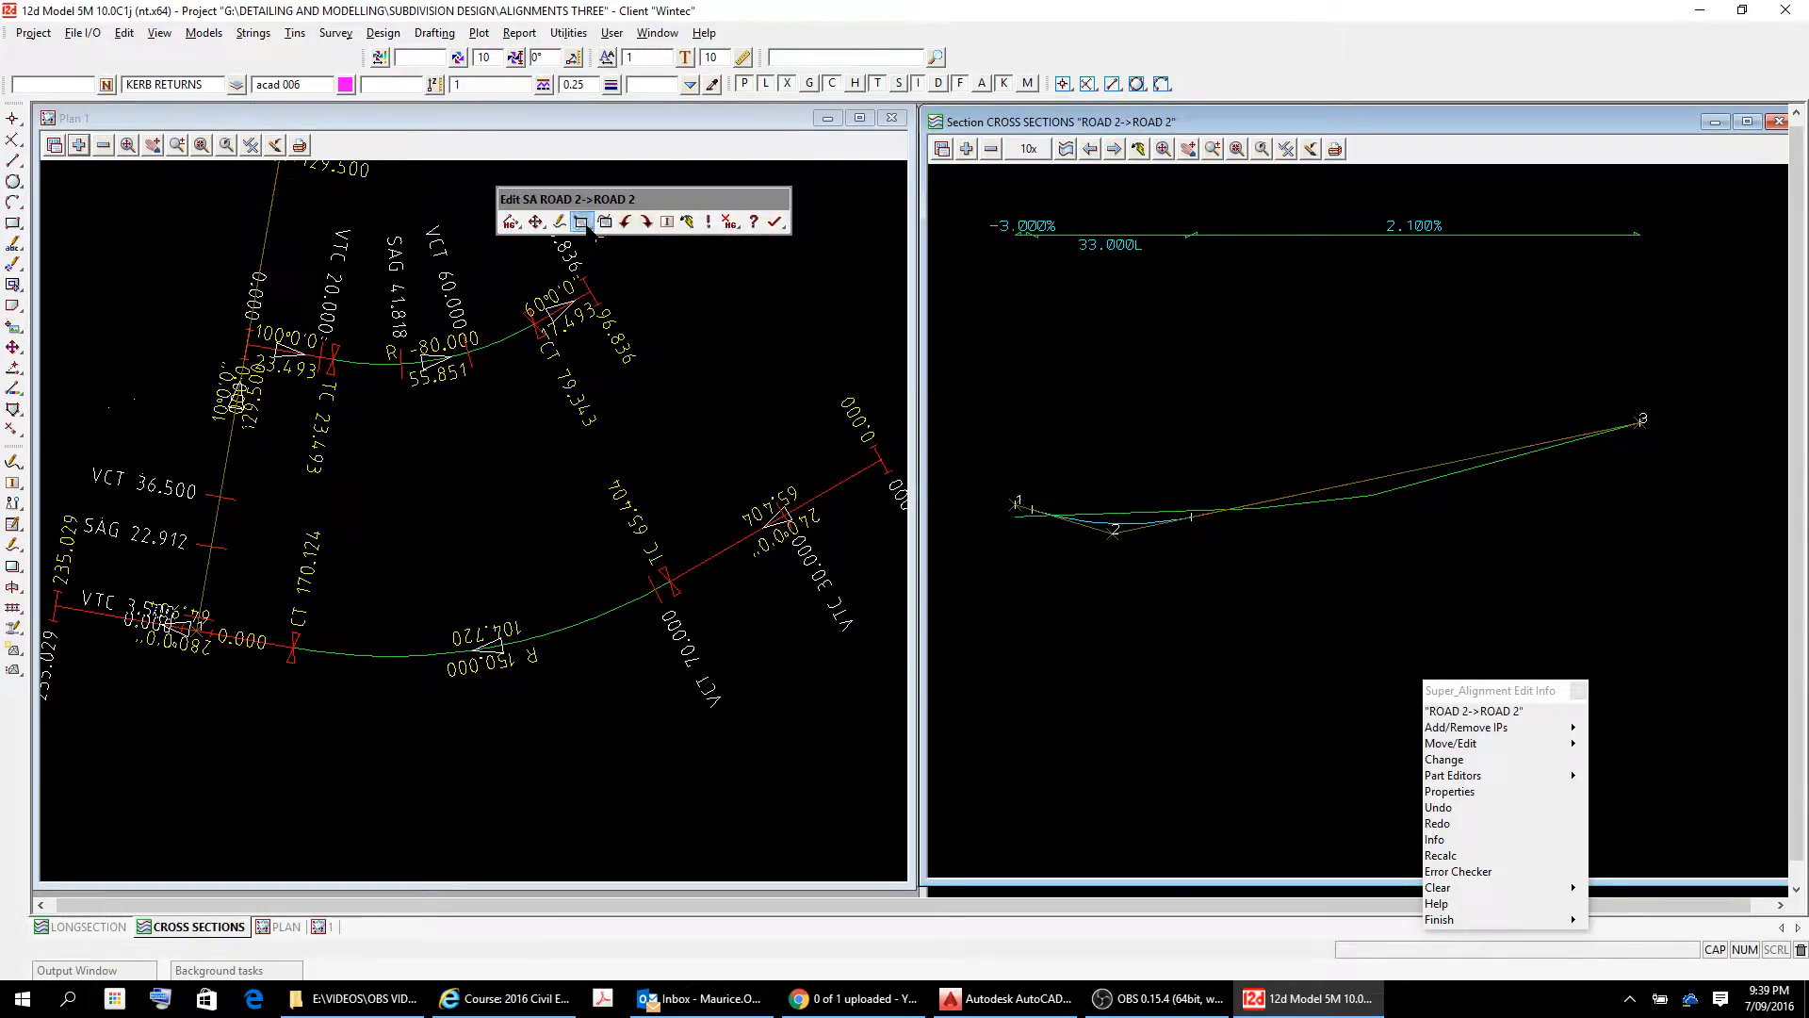
mouse_move(583, 226)
click(584, 287)
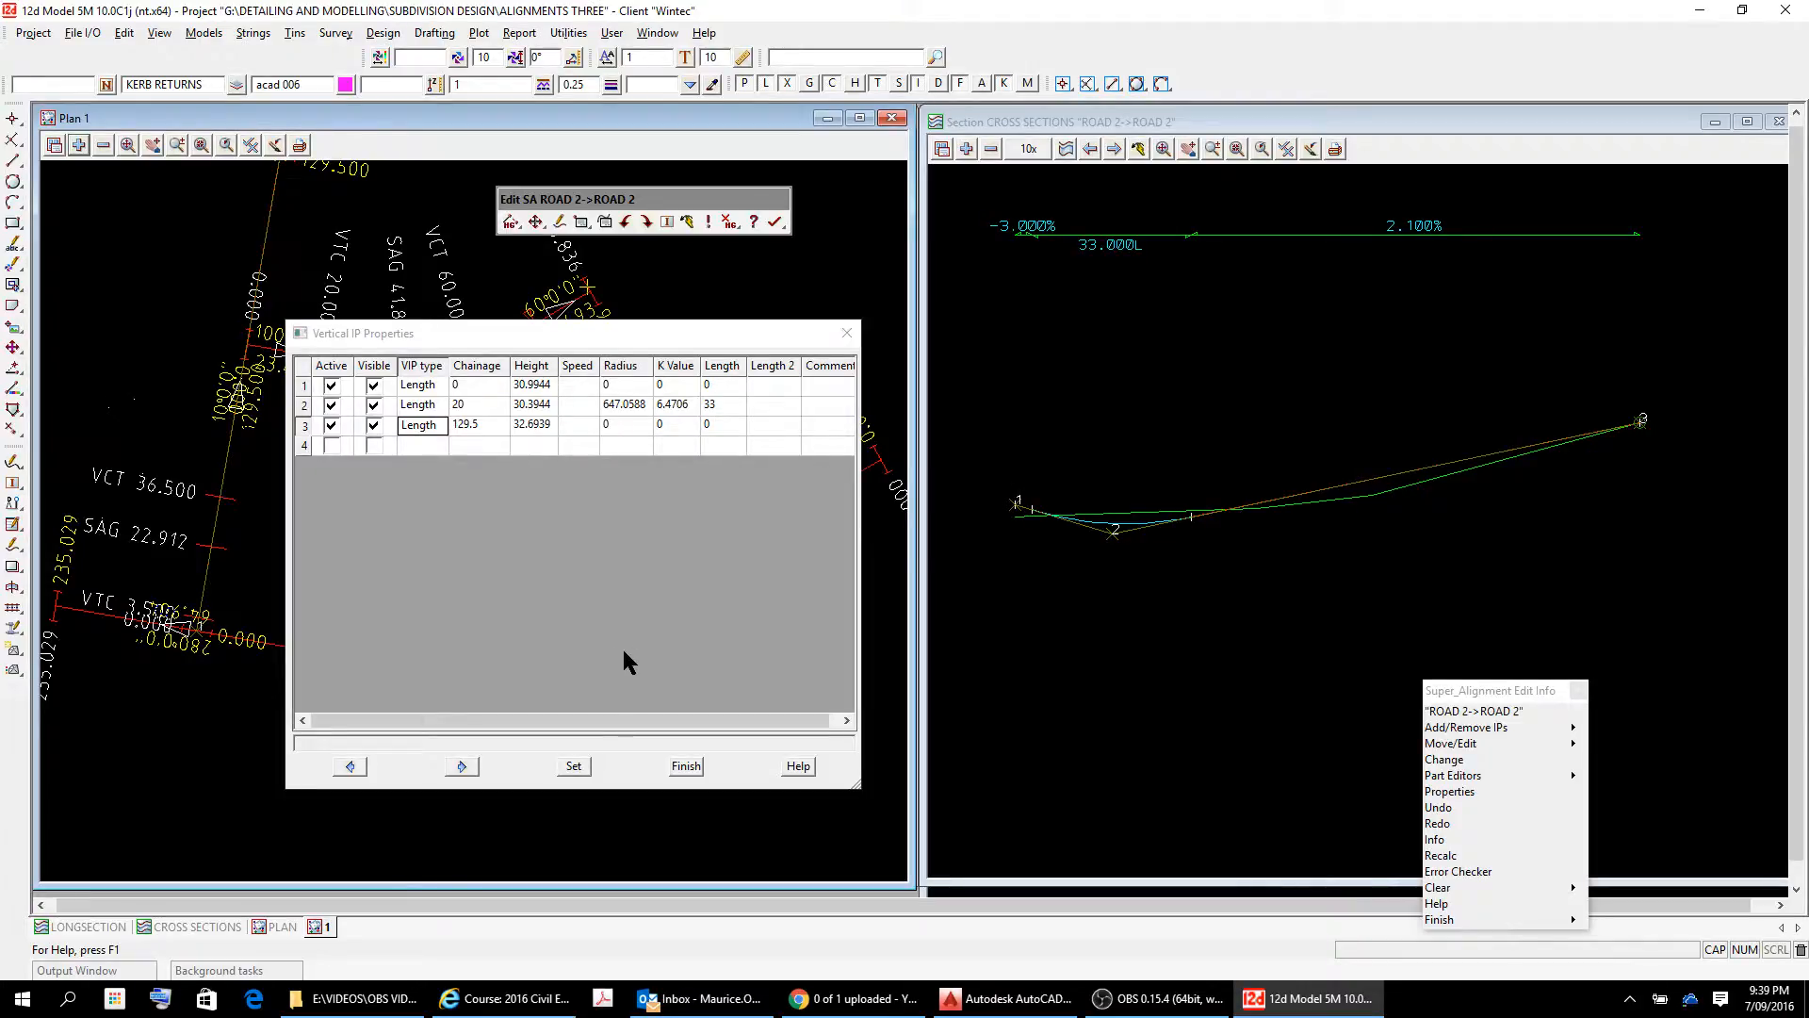
Examine the vertical curve length of ROAD 2's IP 2 in the properties table and the curve in the section view.
click(732, 409)
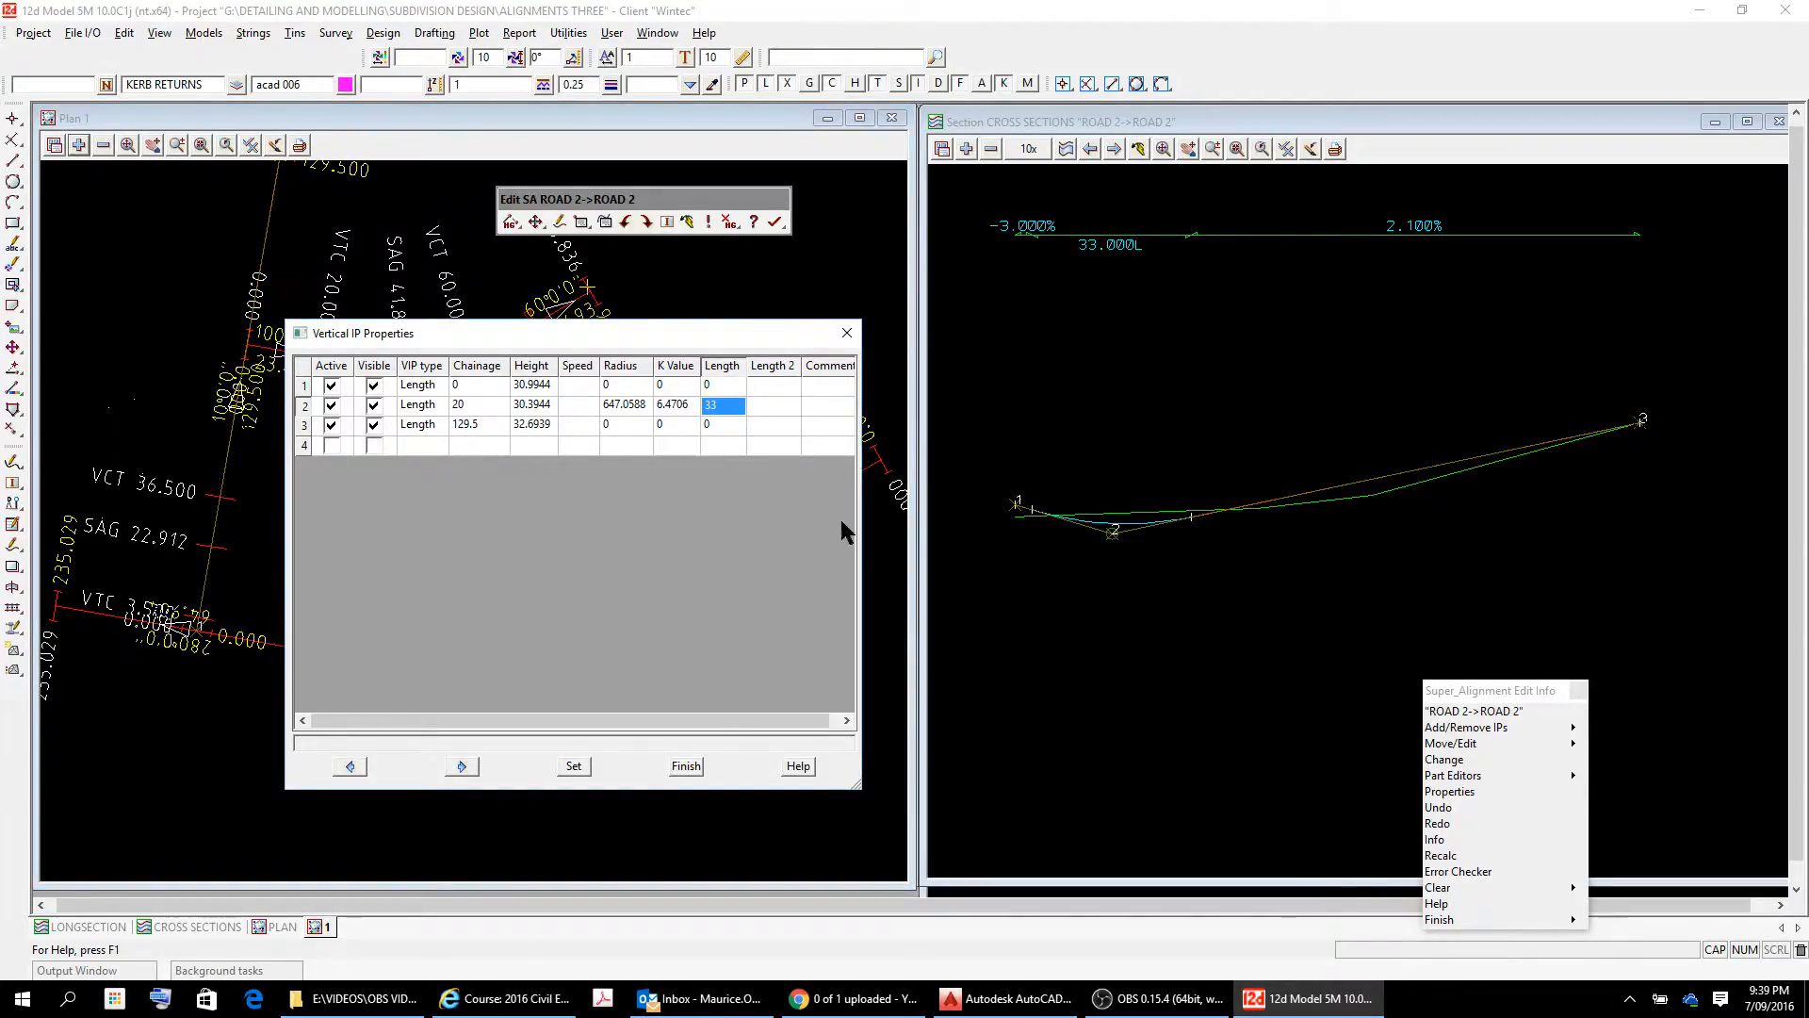
scroll(1033, 532, up, 4)
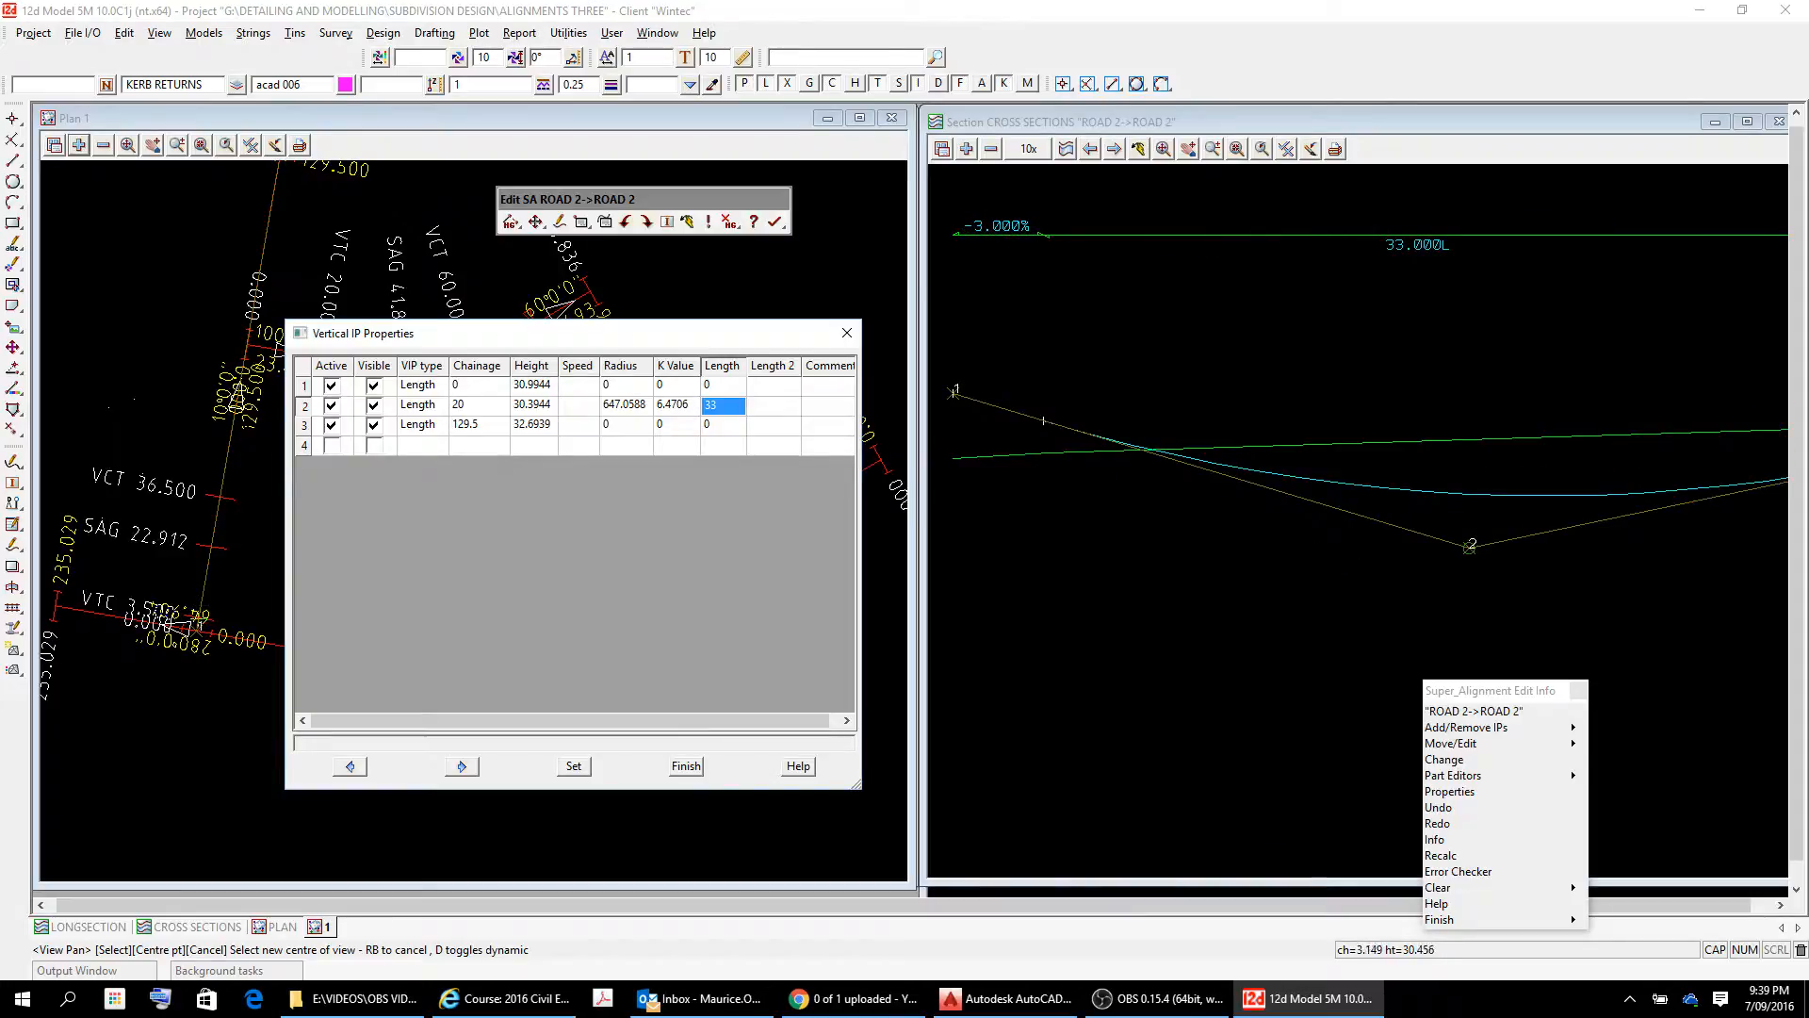
scroll(1047, 447, down, 1)
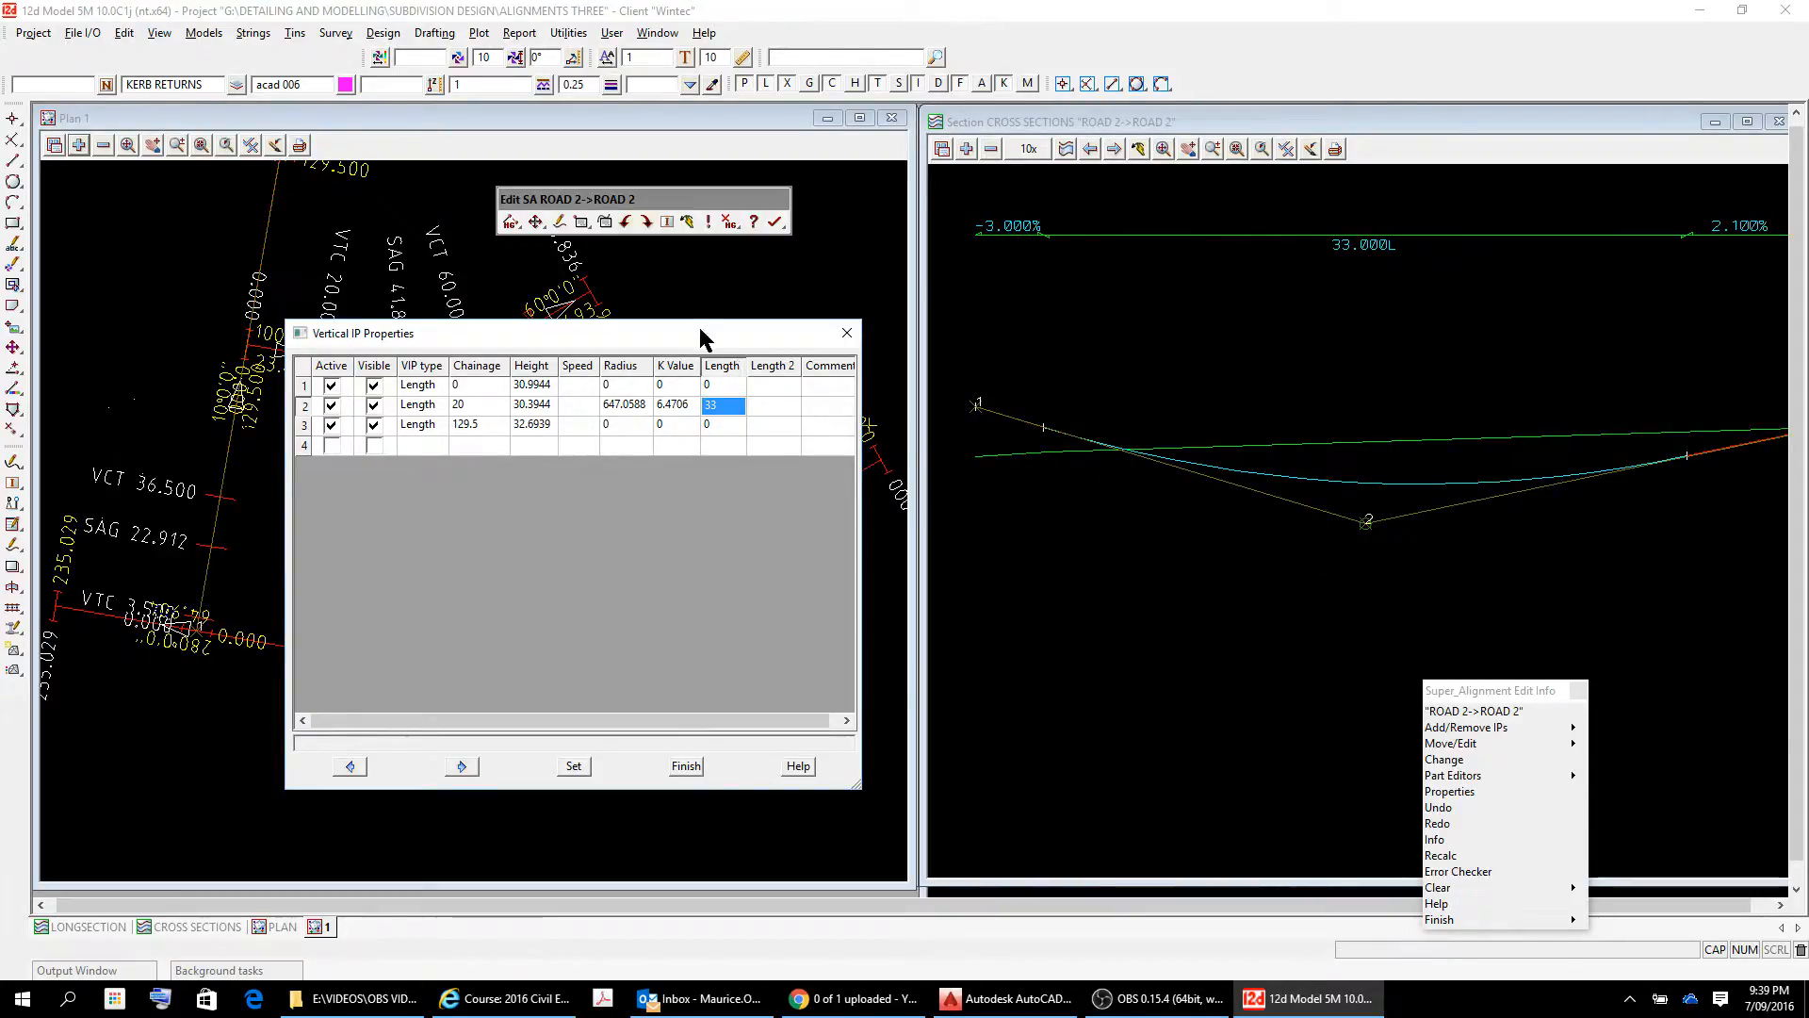
Move the IP table clear of the plan drawing and add the KRET 3 Strs model to plan view 1.
drag(694, 330, 962, 723)
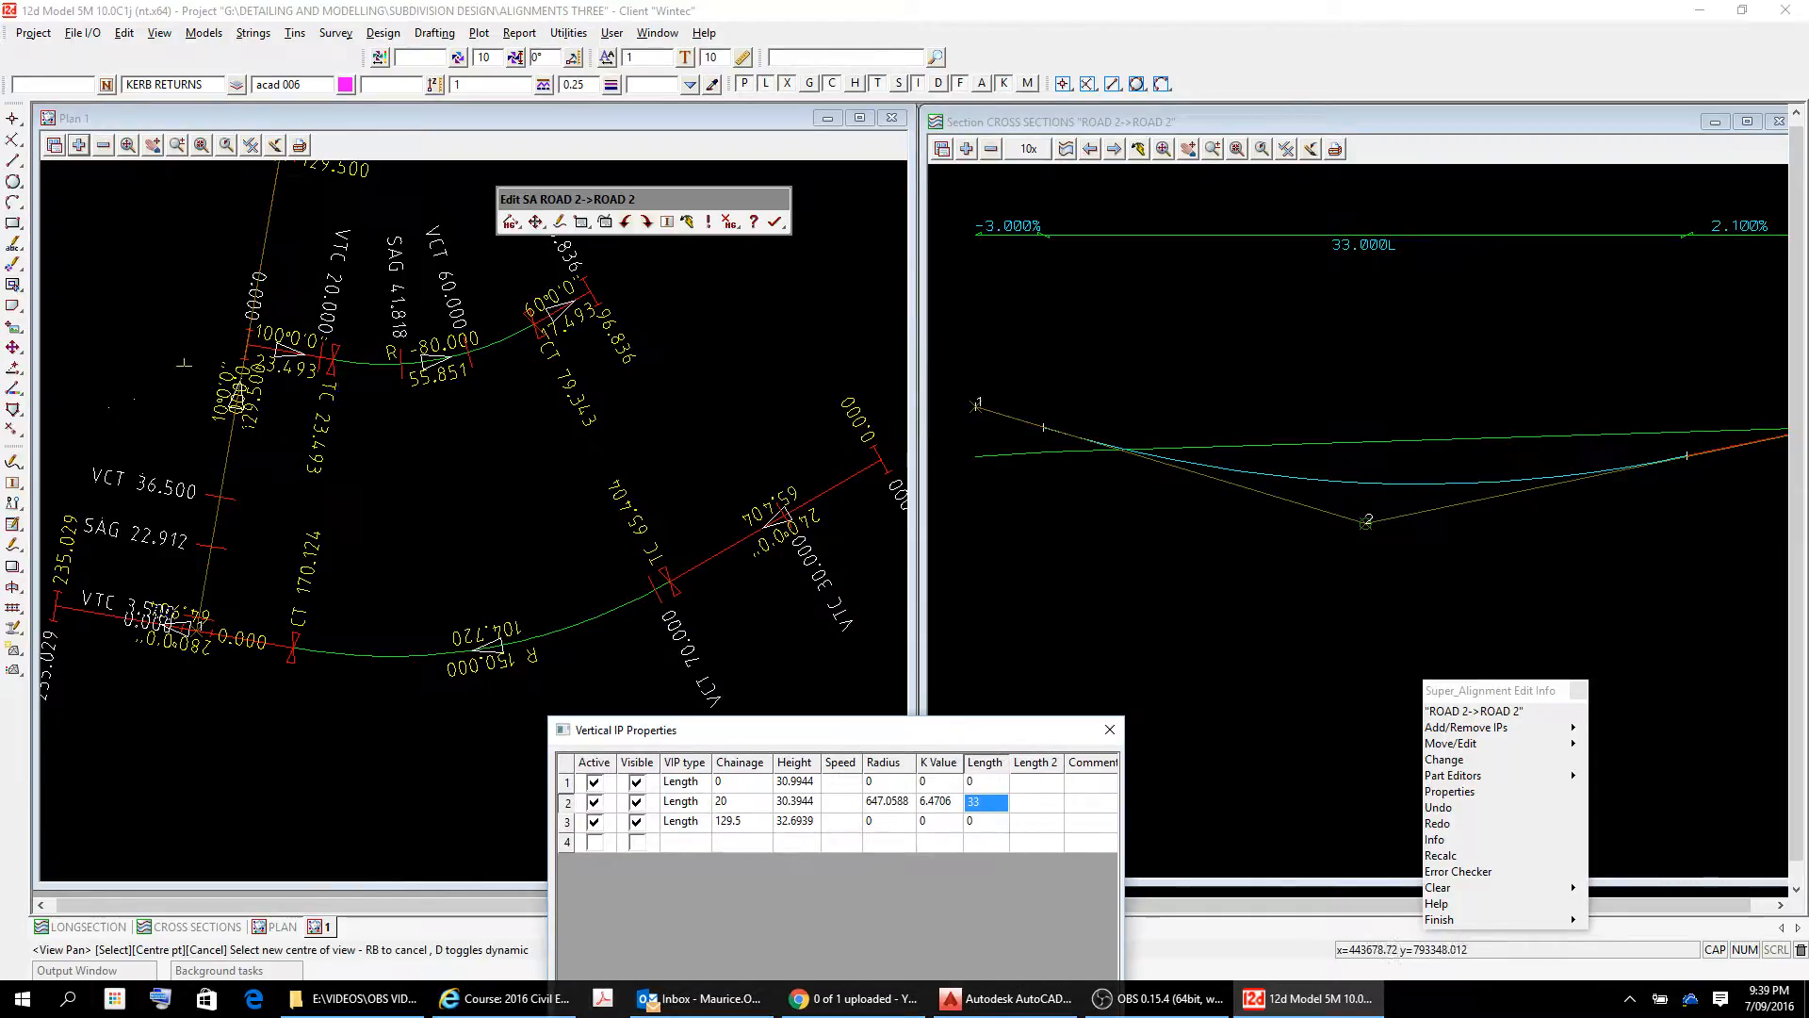
scroll(202, 331, up, 1)
scroll(243, 330, up, 1)
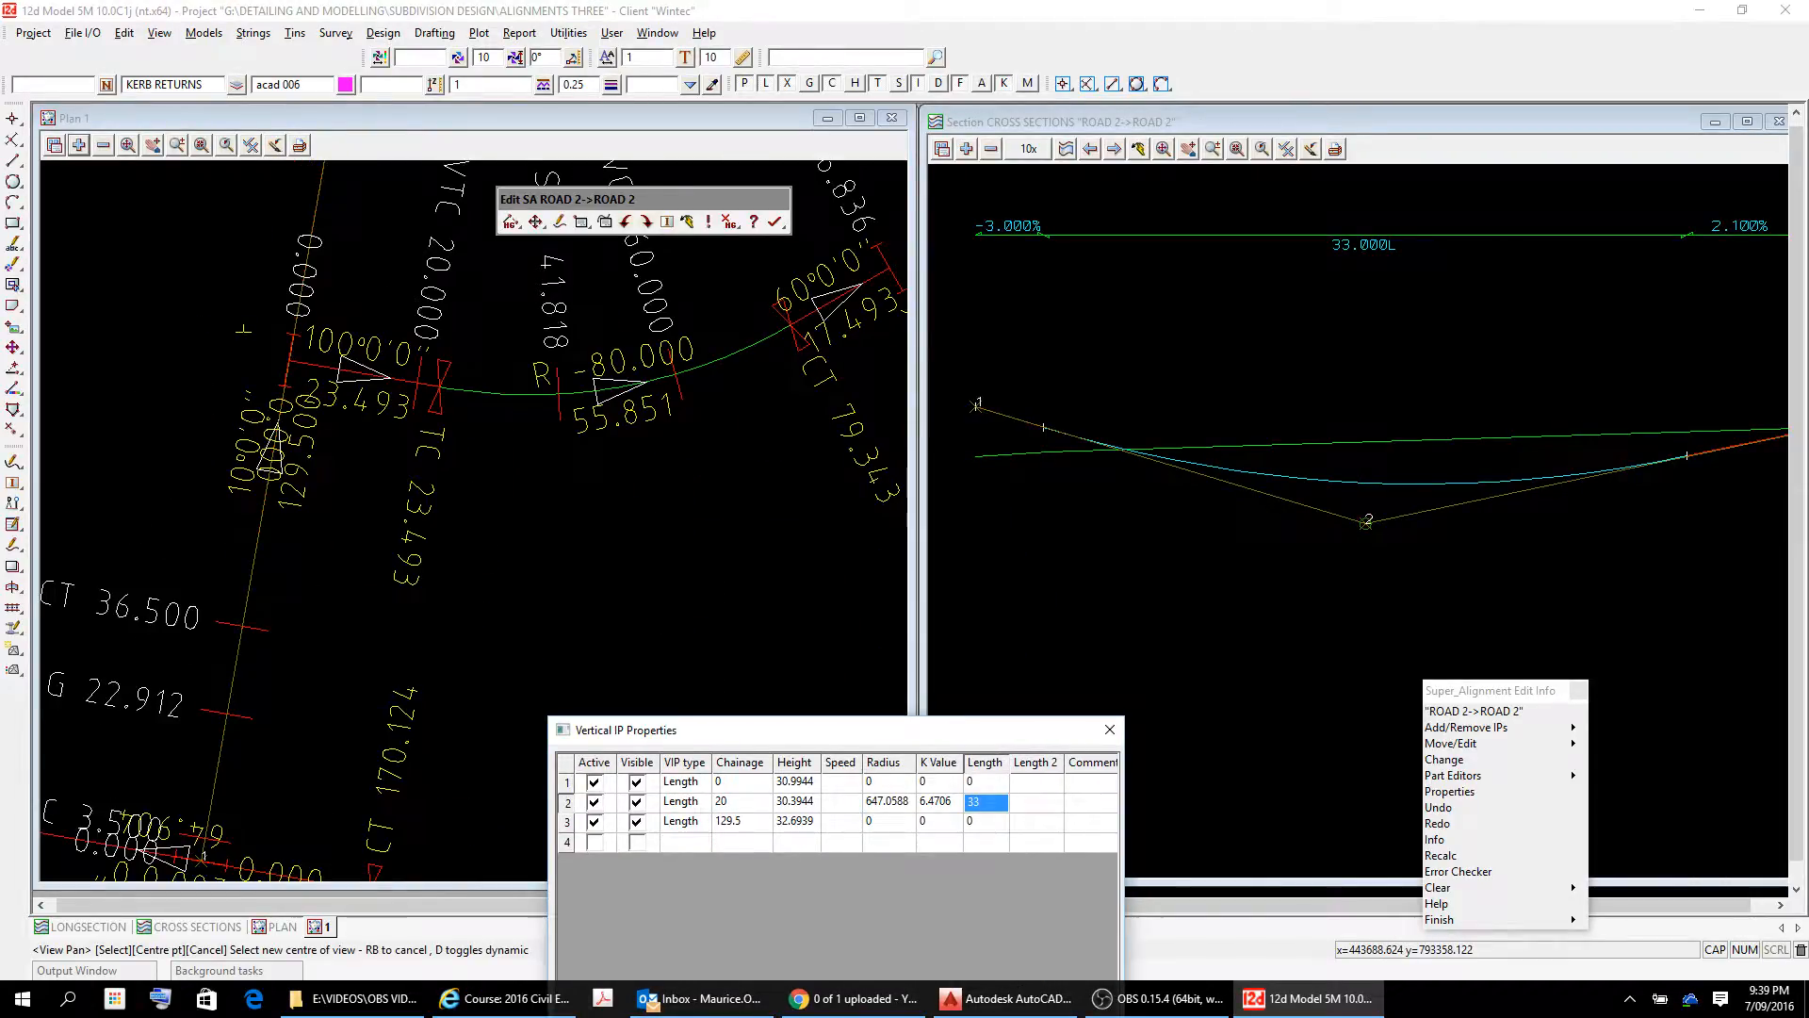
click(79, 146)
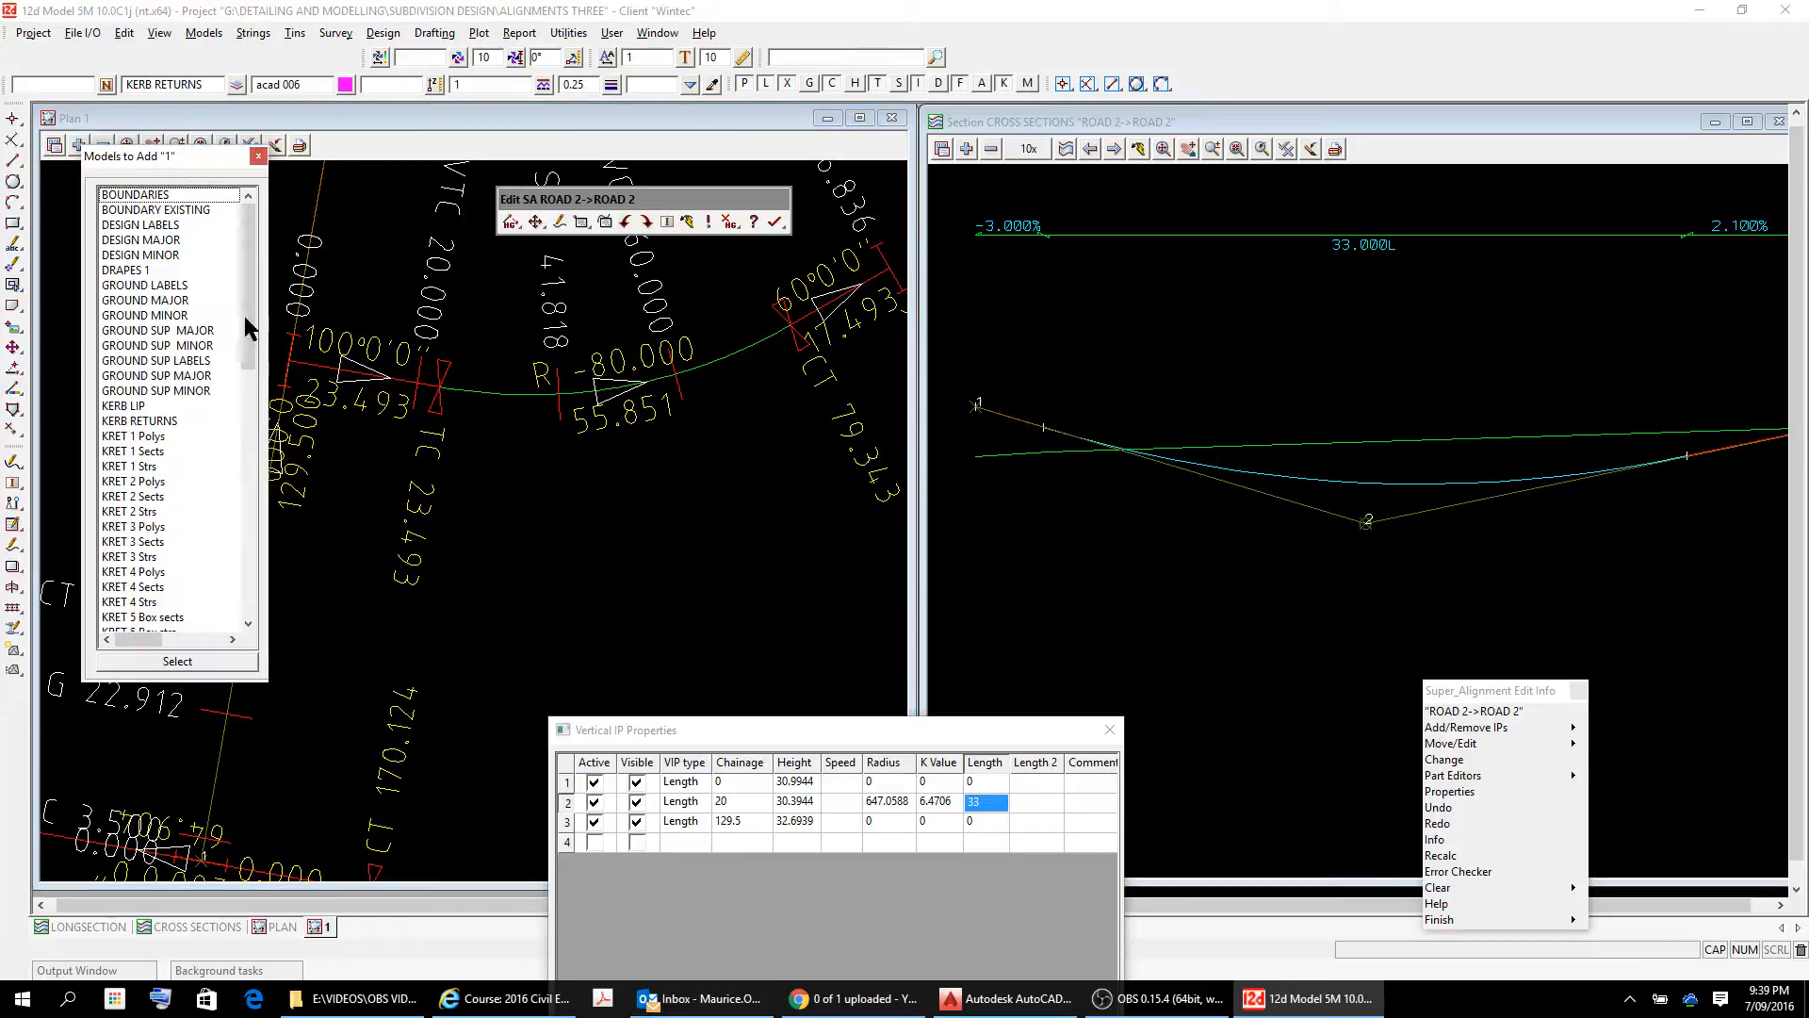
drag(249, 275, 256, 349)
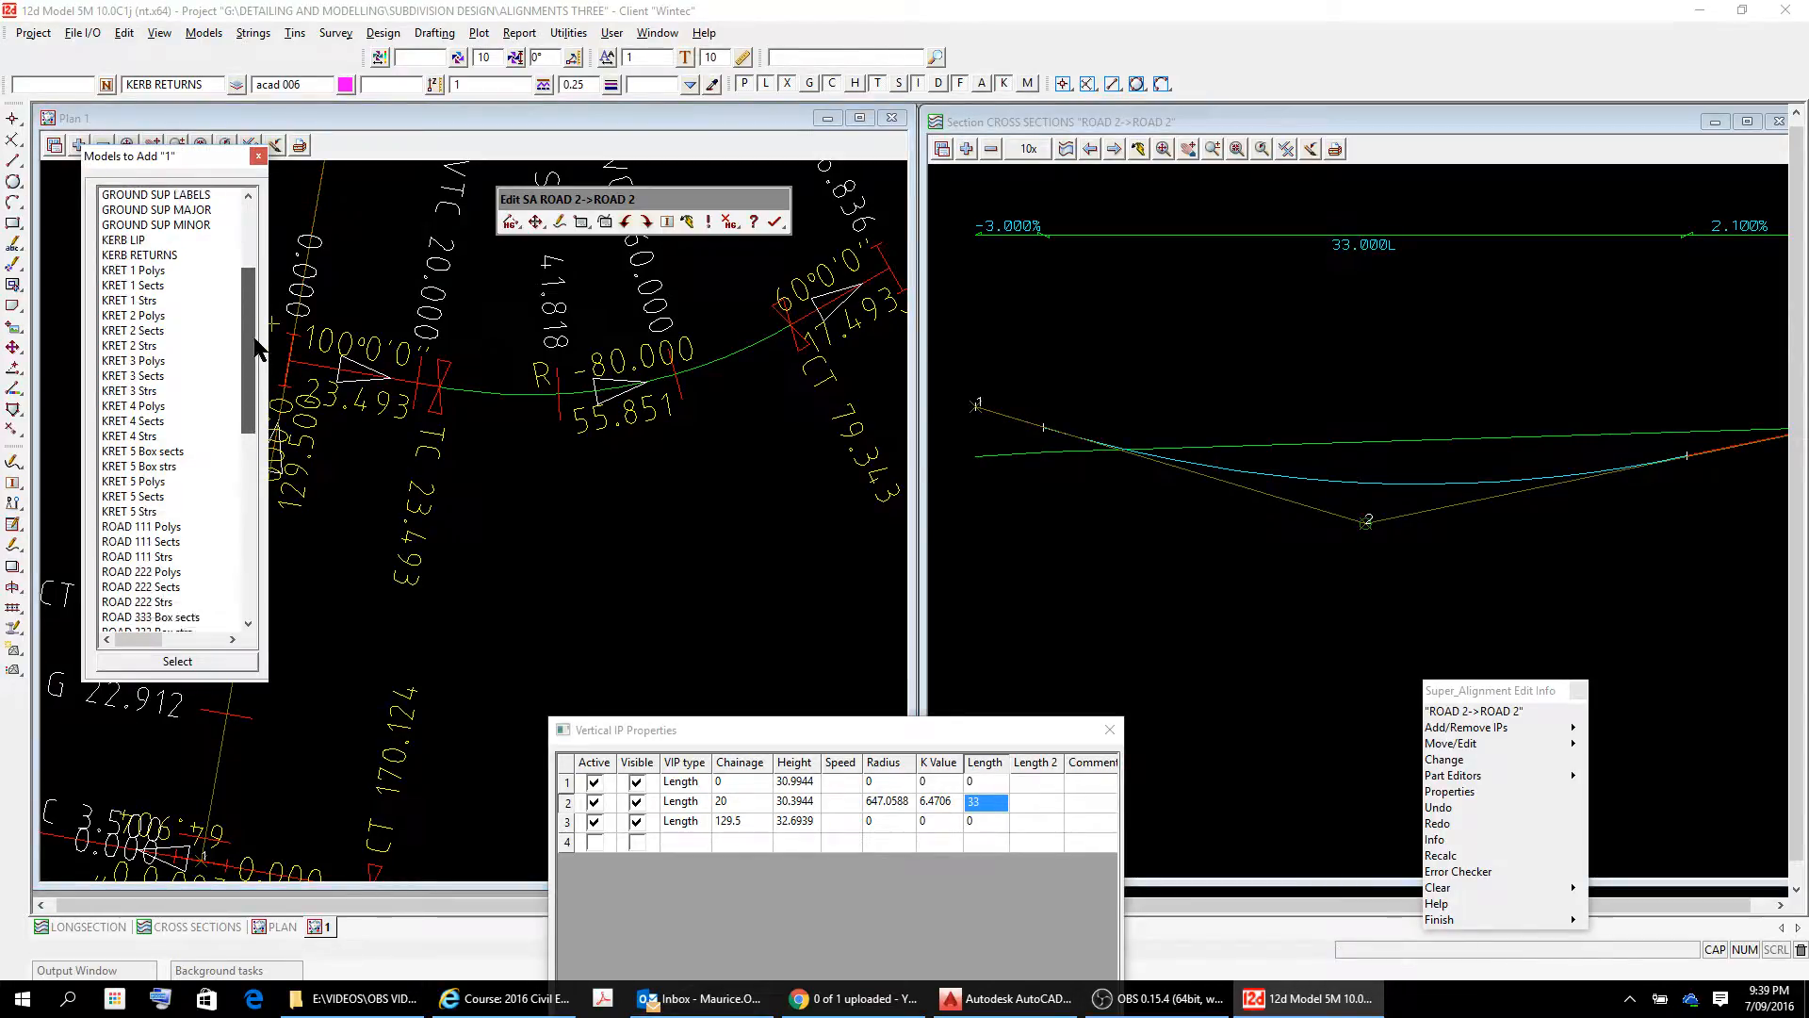
double_click(151, 391)
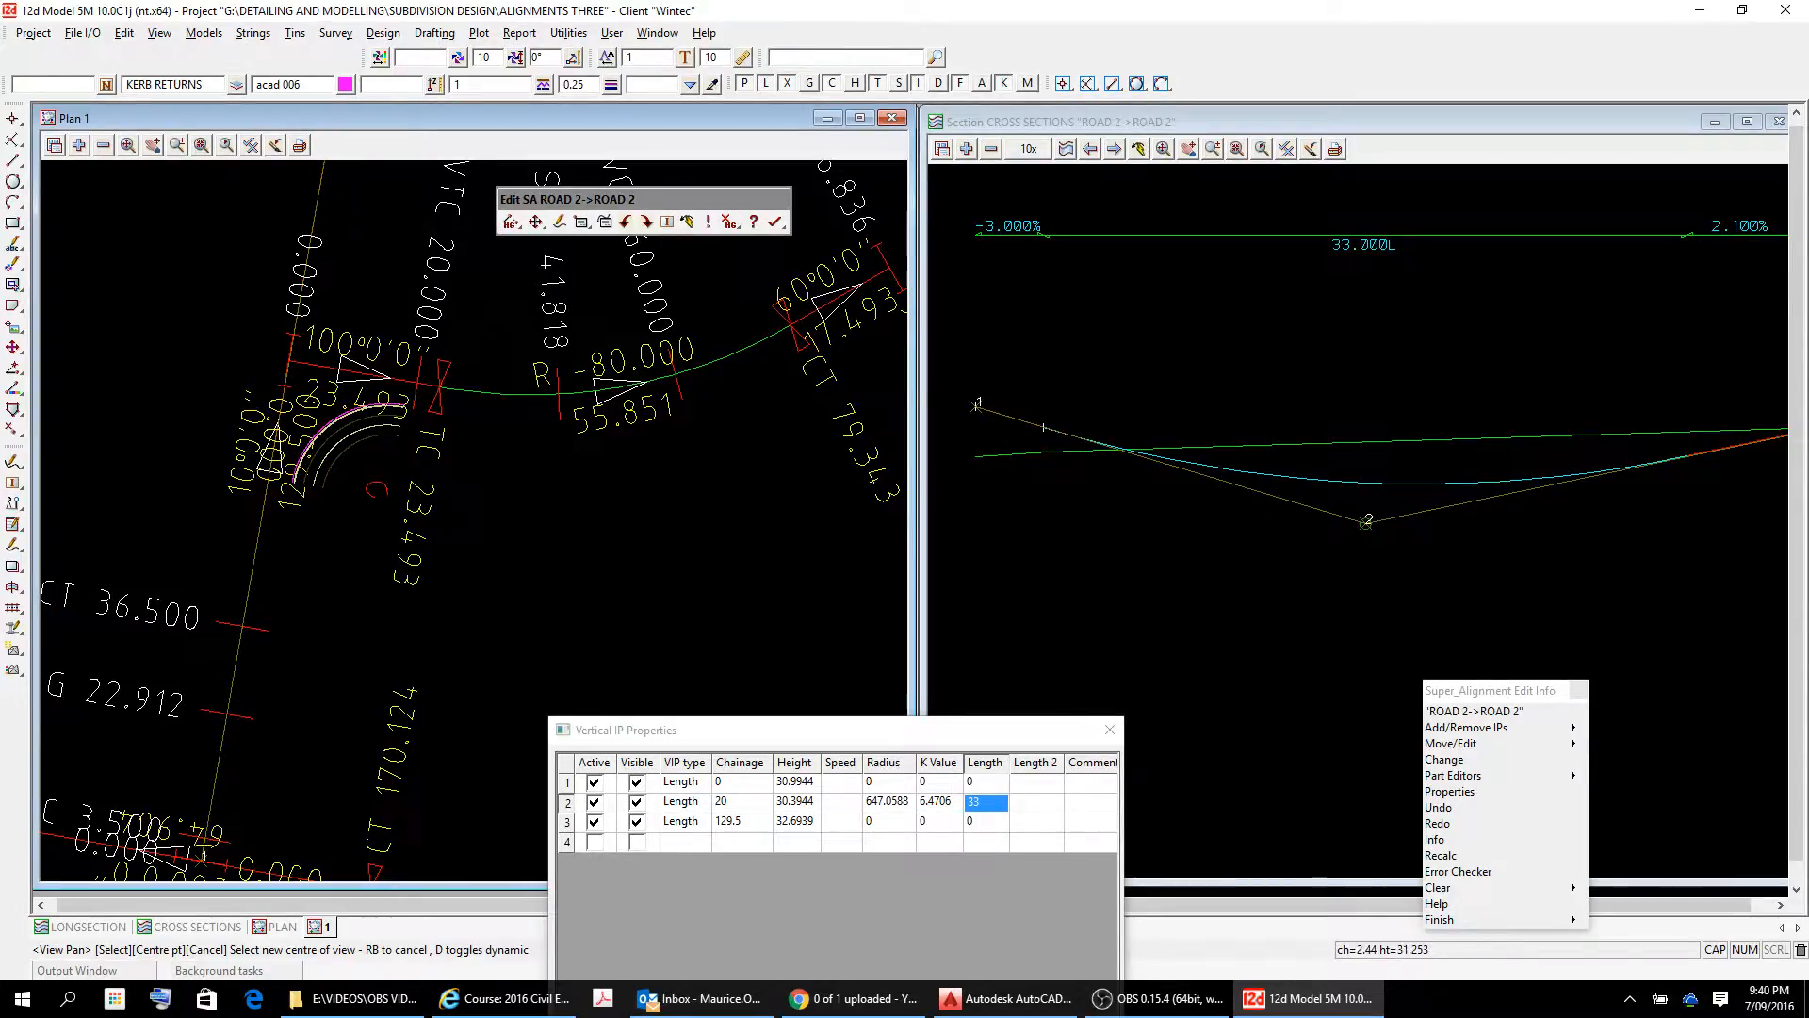
Inspect the ROAD 2 vertical curve around IPs 1 and 2 in the section view.
click(1035, 619)
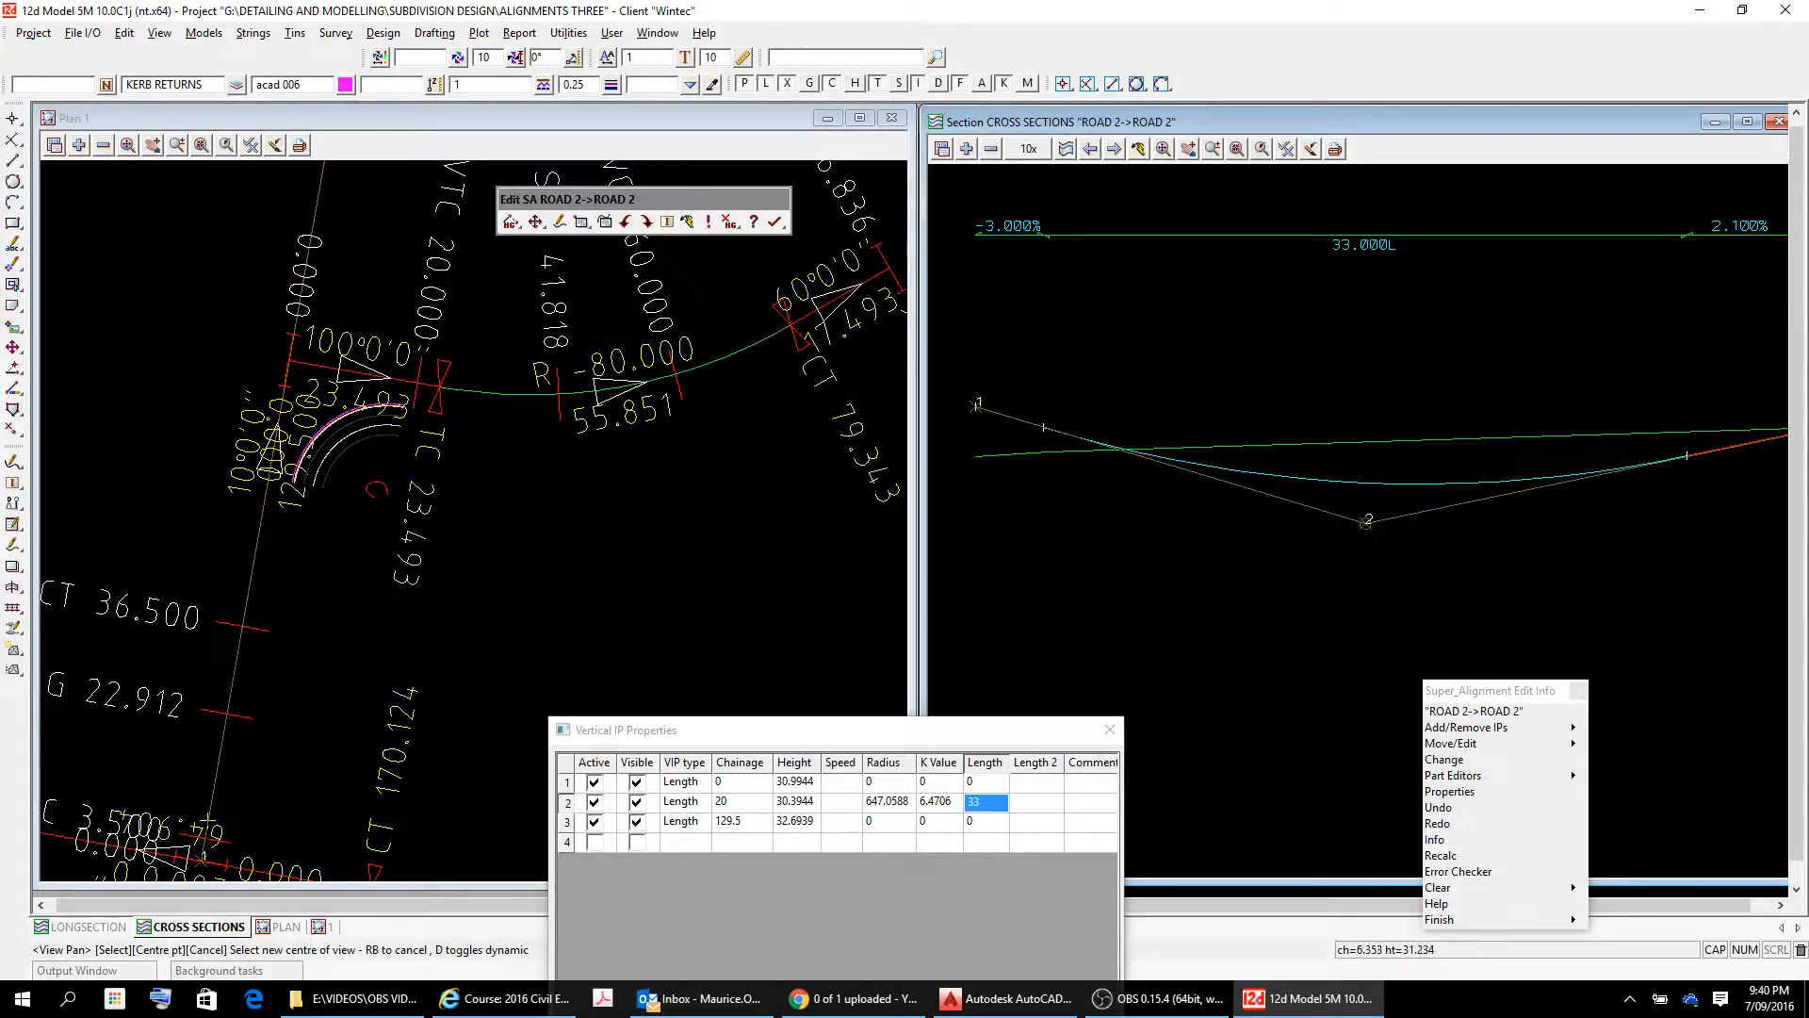
drag(1081, 375, 1032, 386)
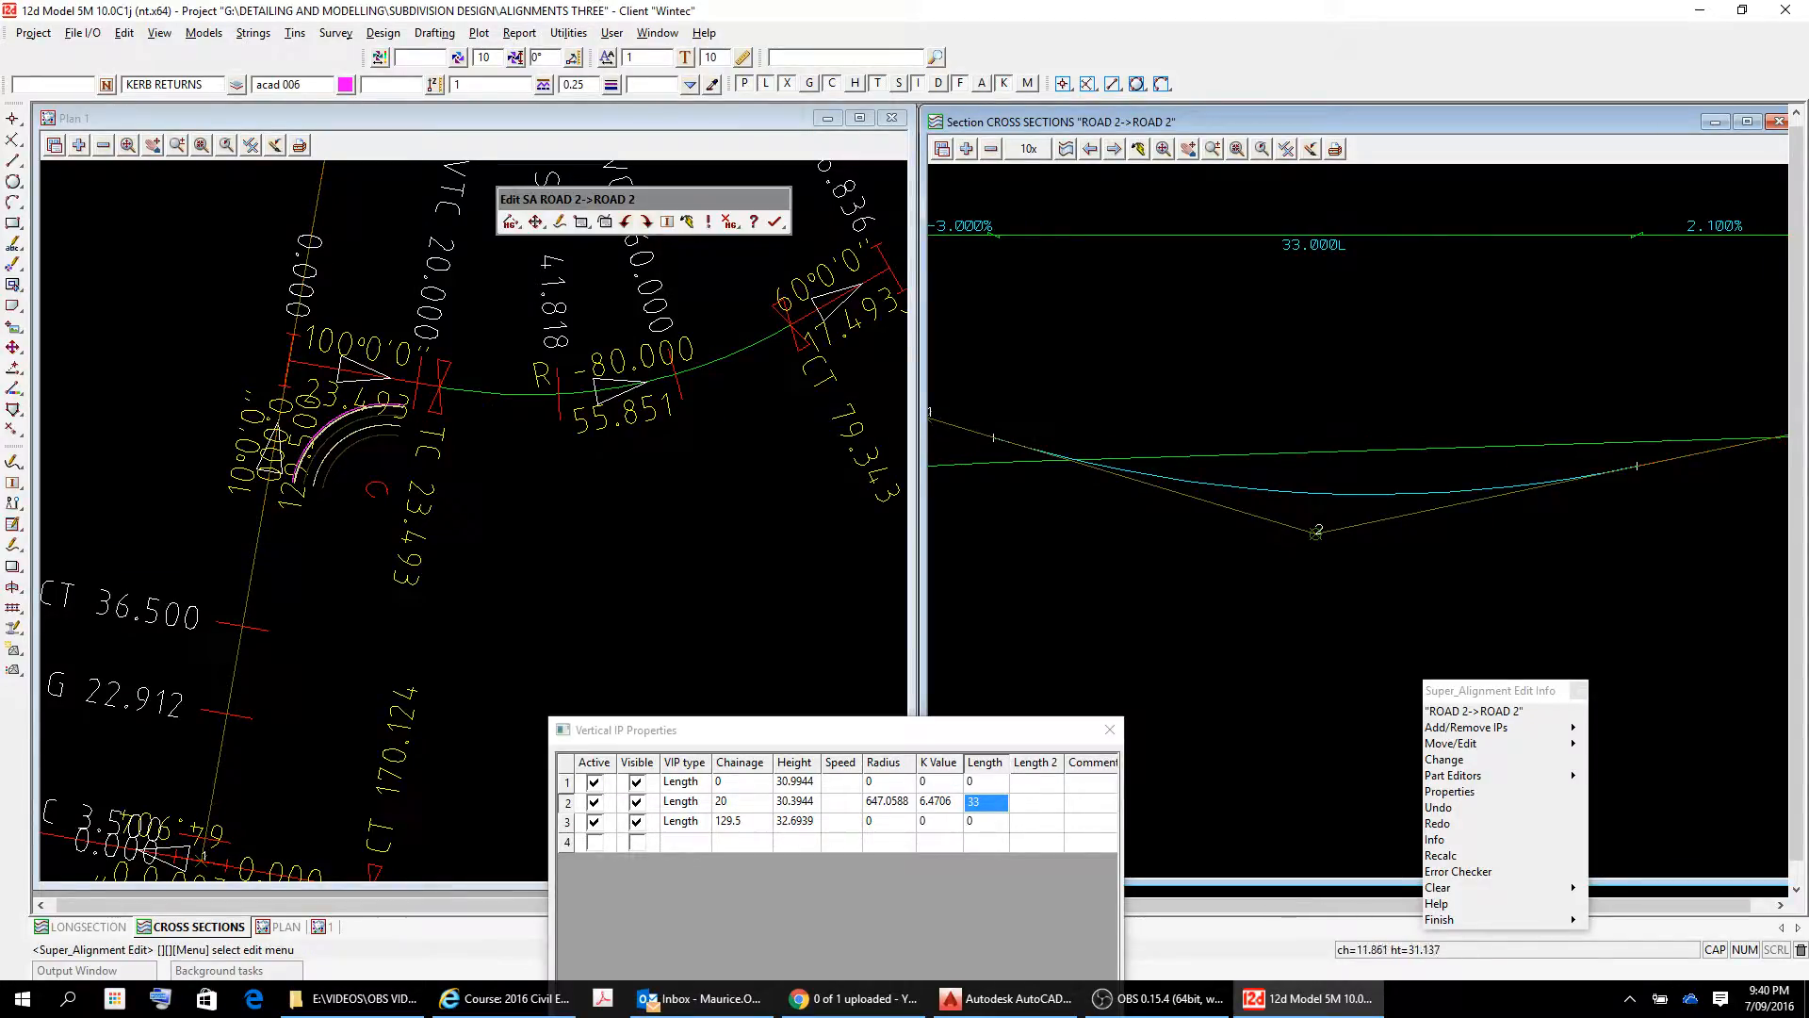
scroll(1185, 441, down, 4)
scroll(1189, 442, up, 3)
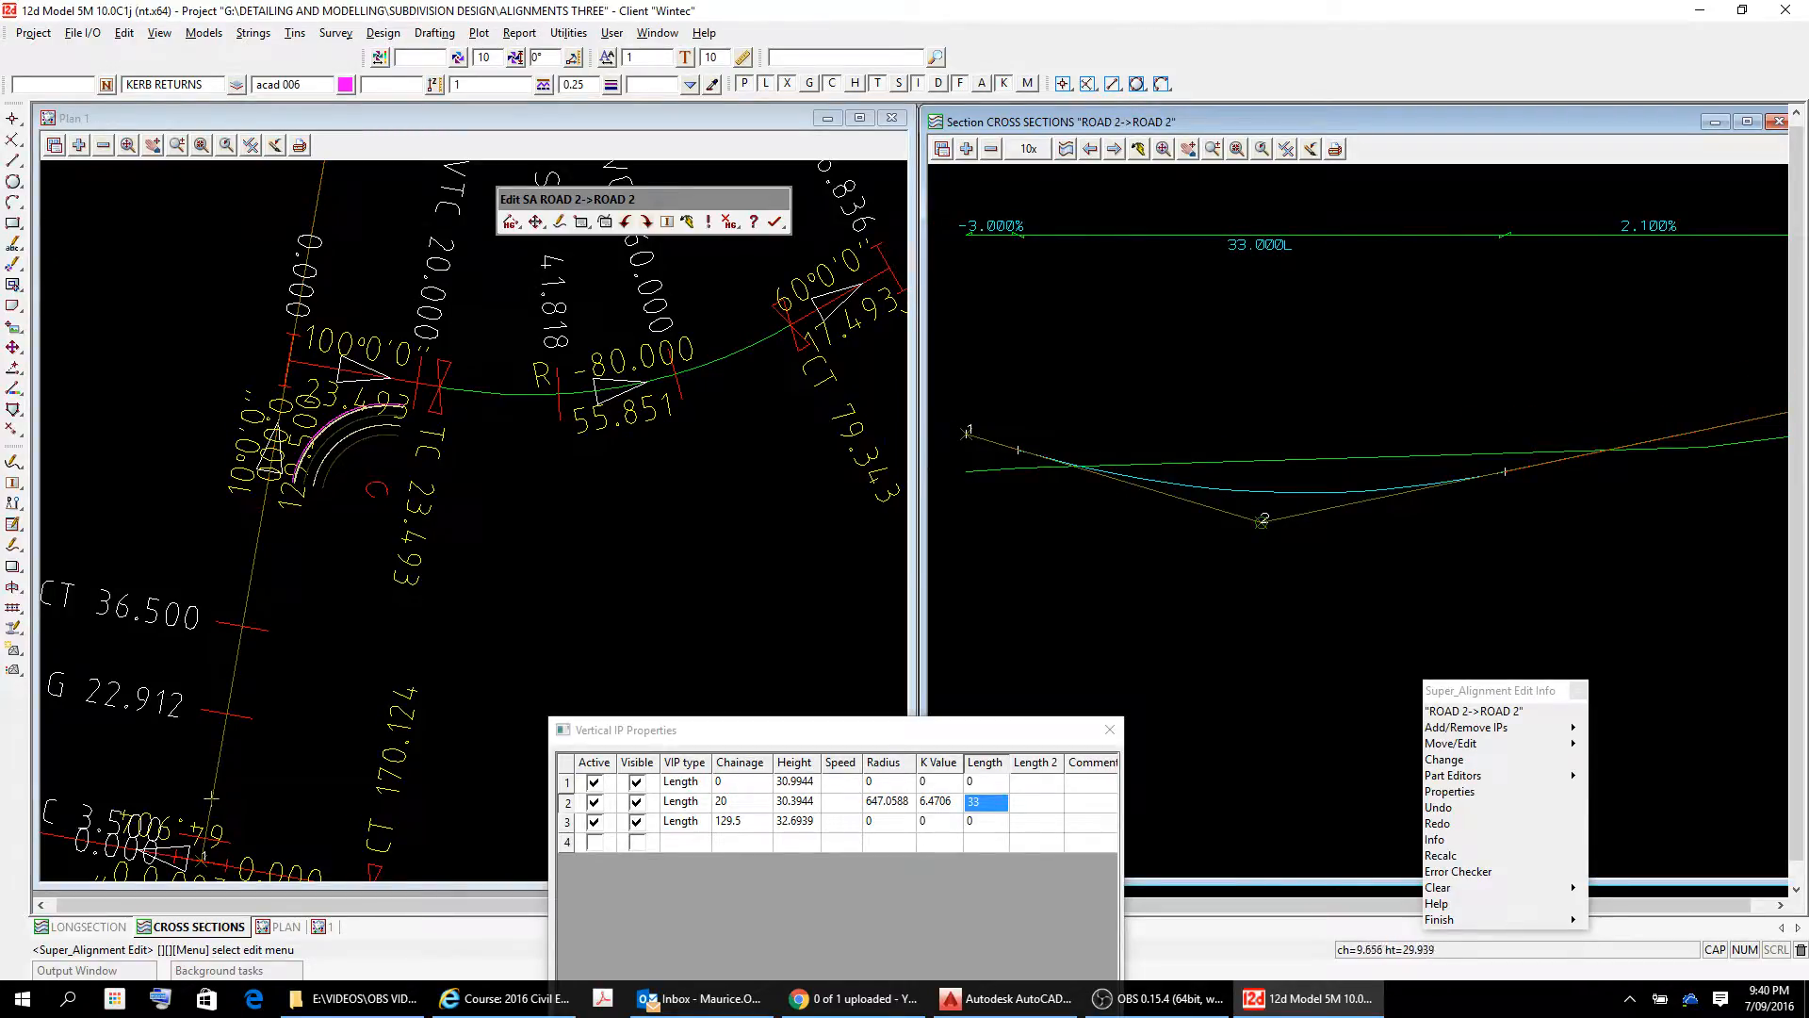
scroll(591, 525, down, 4)
scroll(591, 525, up, 3)
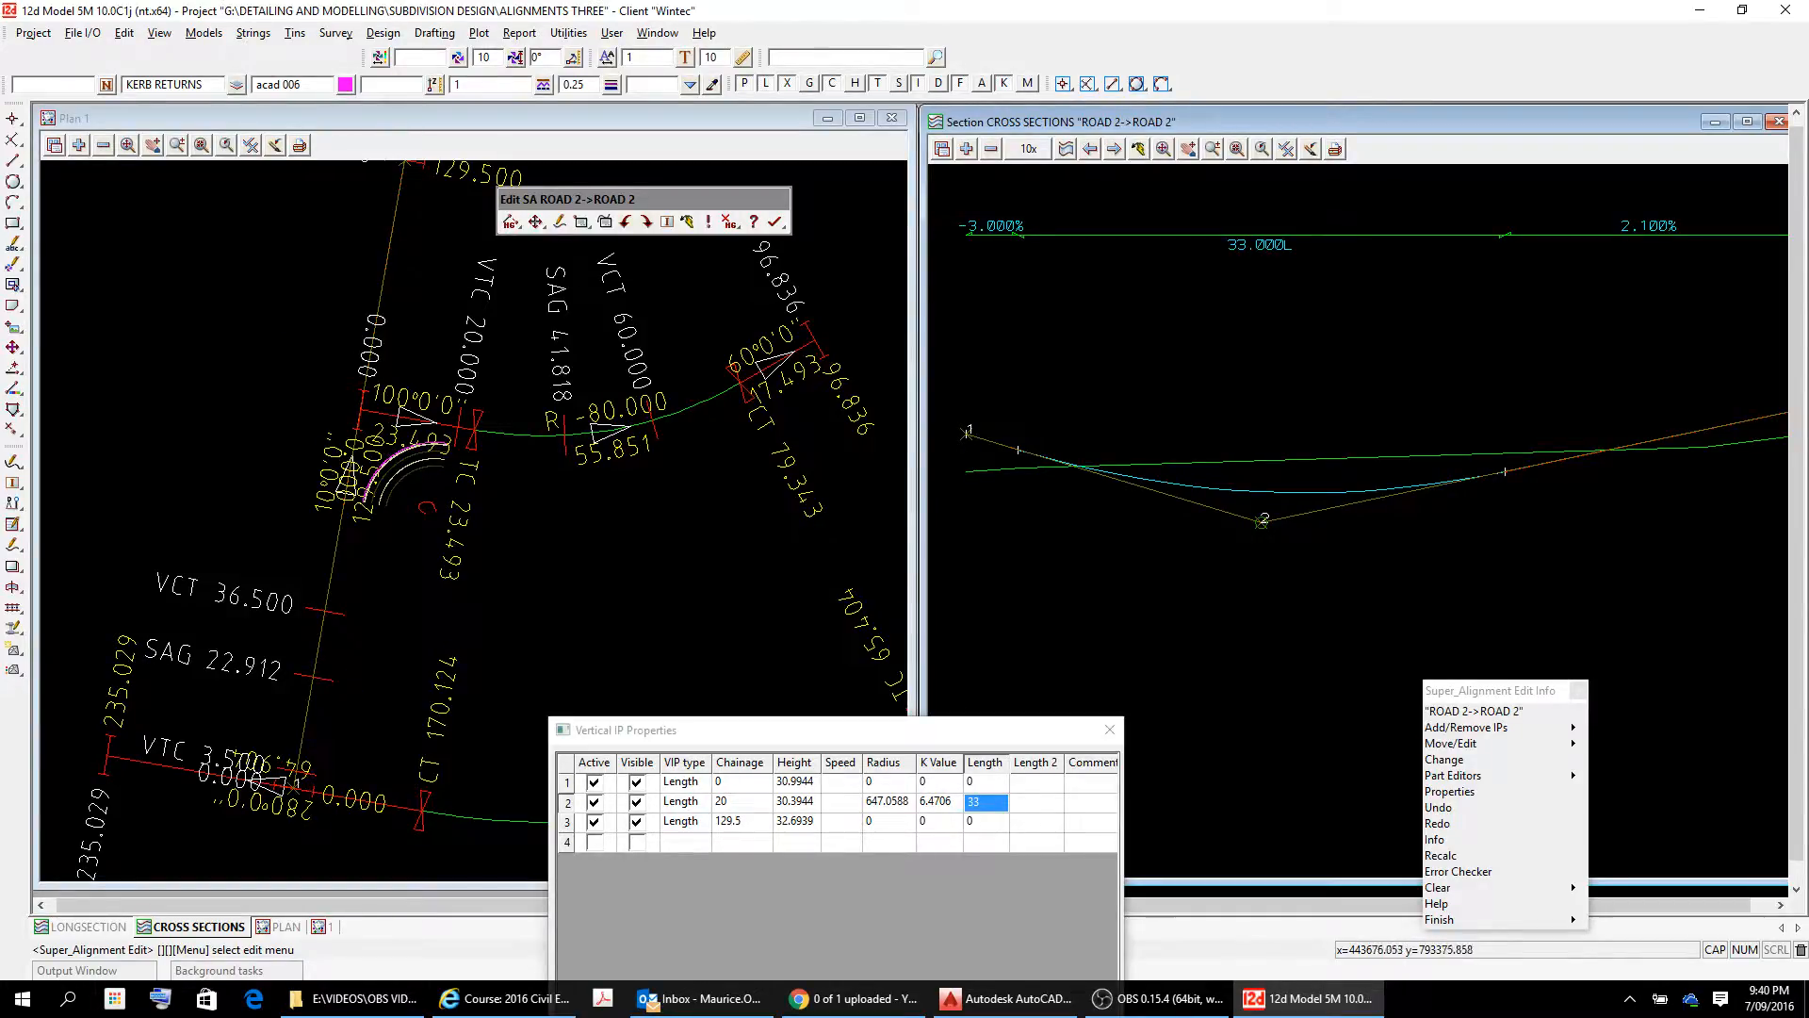
Add the KRET 1 Strs model to plan view 1.
click(80, 146)
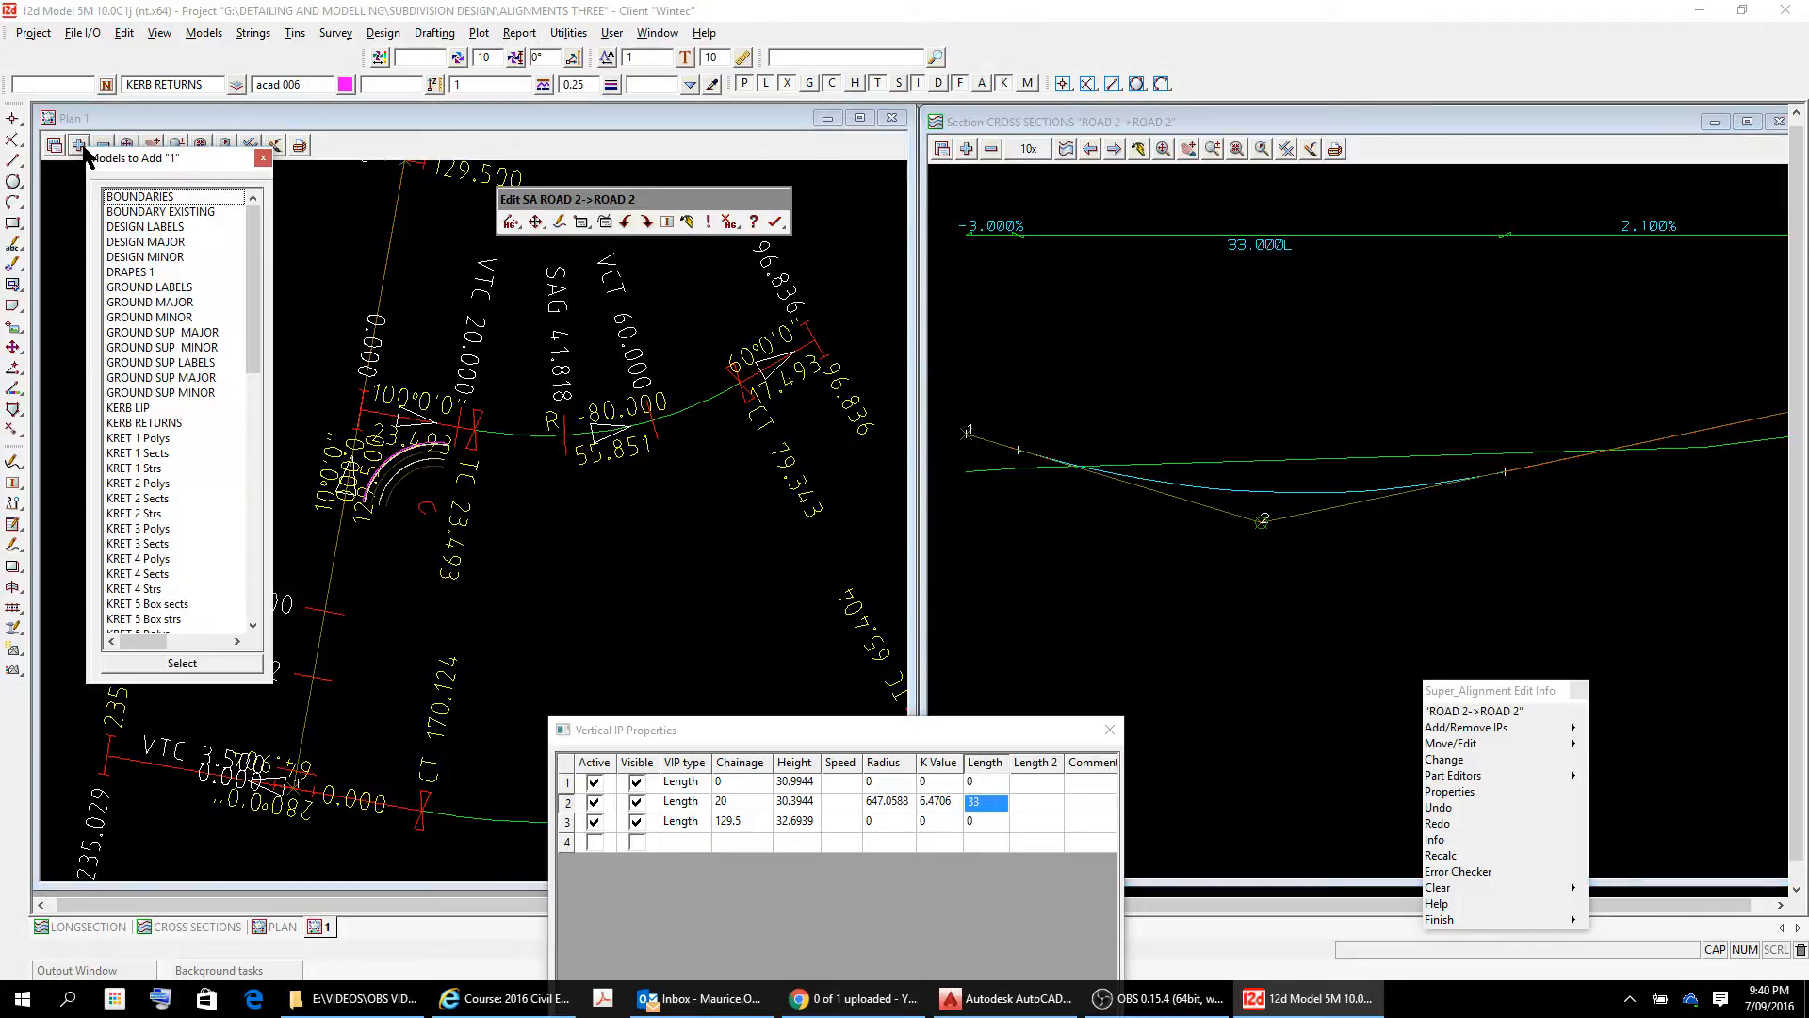
click(153, 468)
double_click(152, 468)
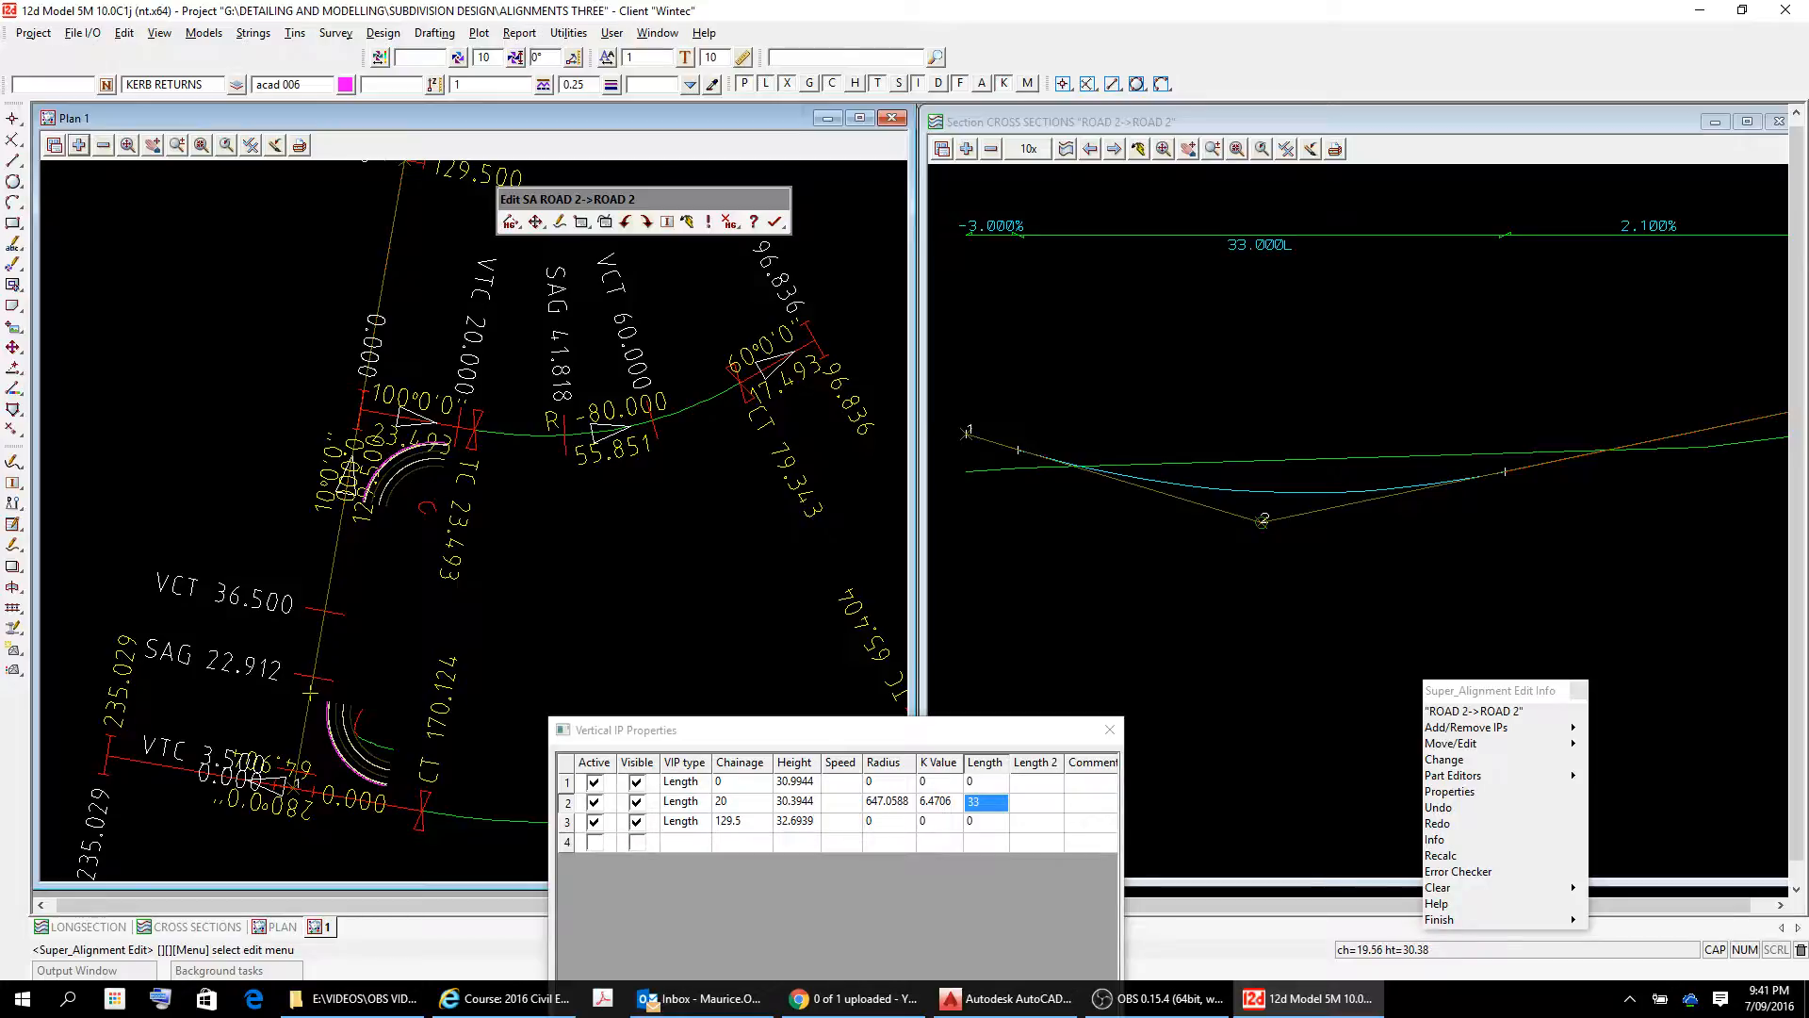
Examine the ROAD 2 vertical profile against the surface from IP 1 to IP 3, alongside the IP table.
click(1242, 504)
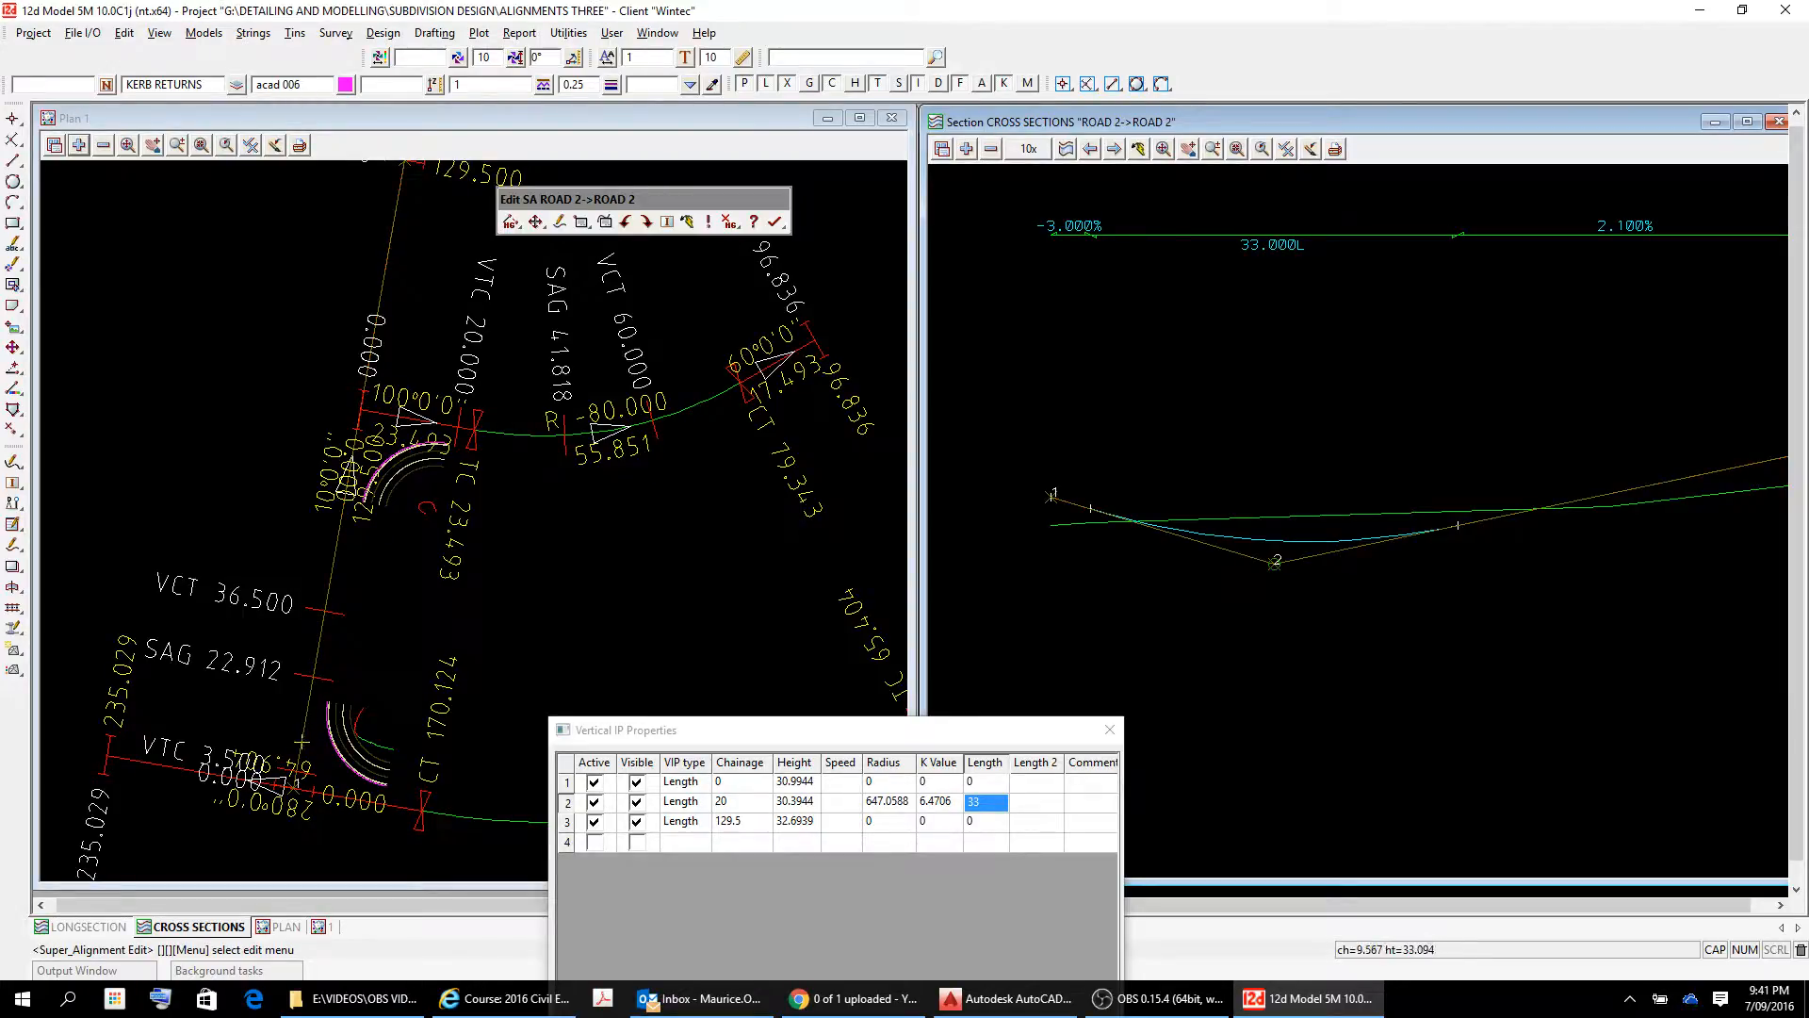
click(1187, 147)
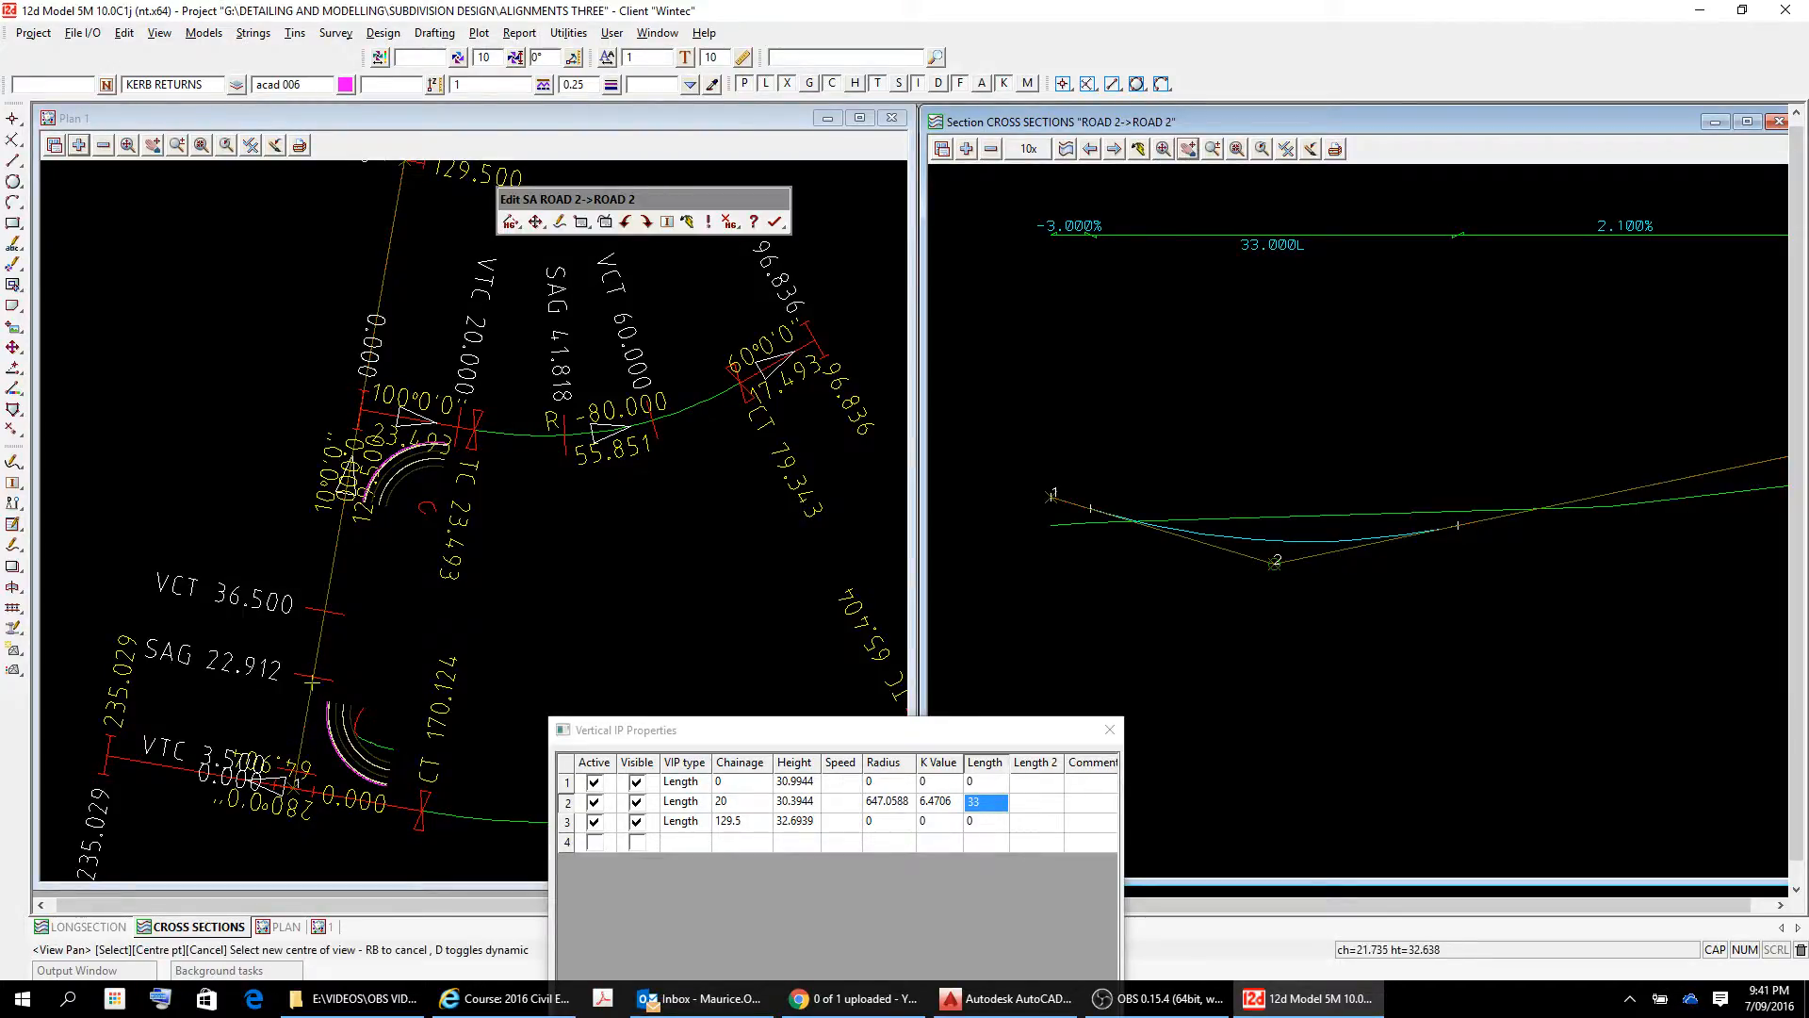
drag(1385, 426, 1079, 303)
drag(1508, 368, 1131, 527)
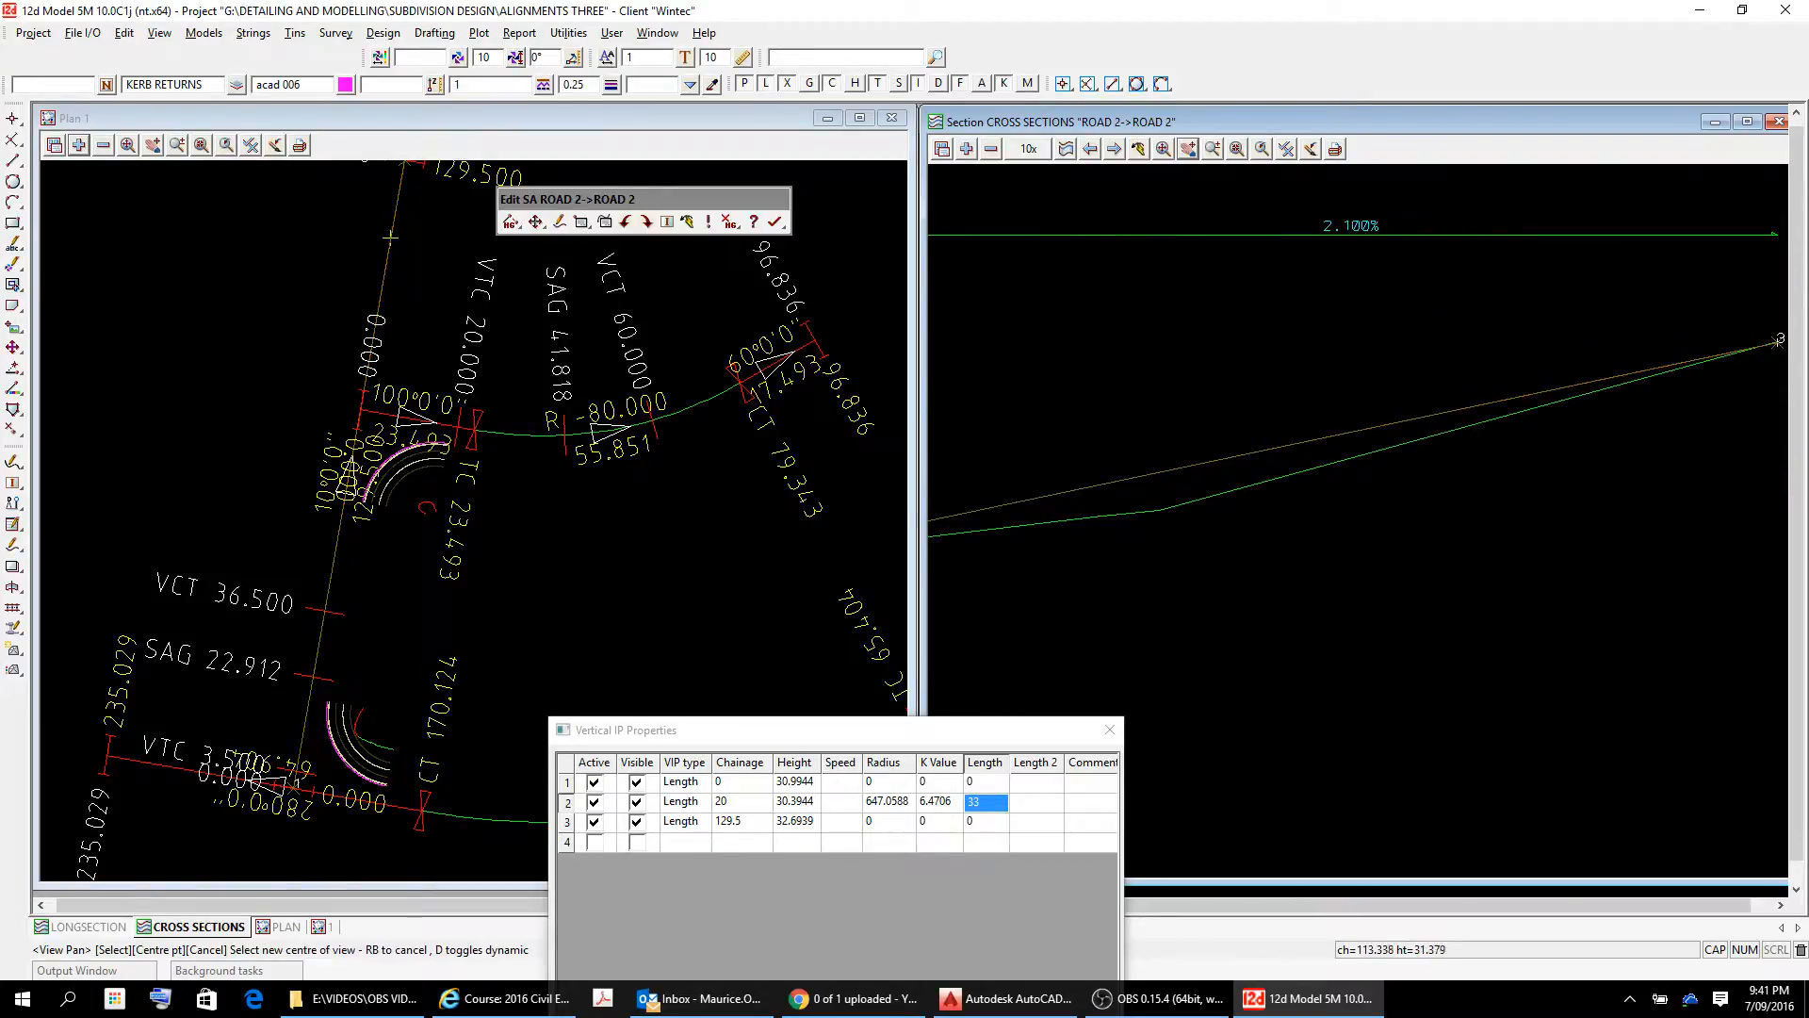
mouse_move(1589, 477)
mouse_down()
mouse_move(1273, 530)
mouse_move(1559, 477)
mouse_up()
drag(1187, 556, 1467, 453)
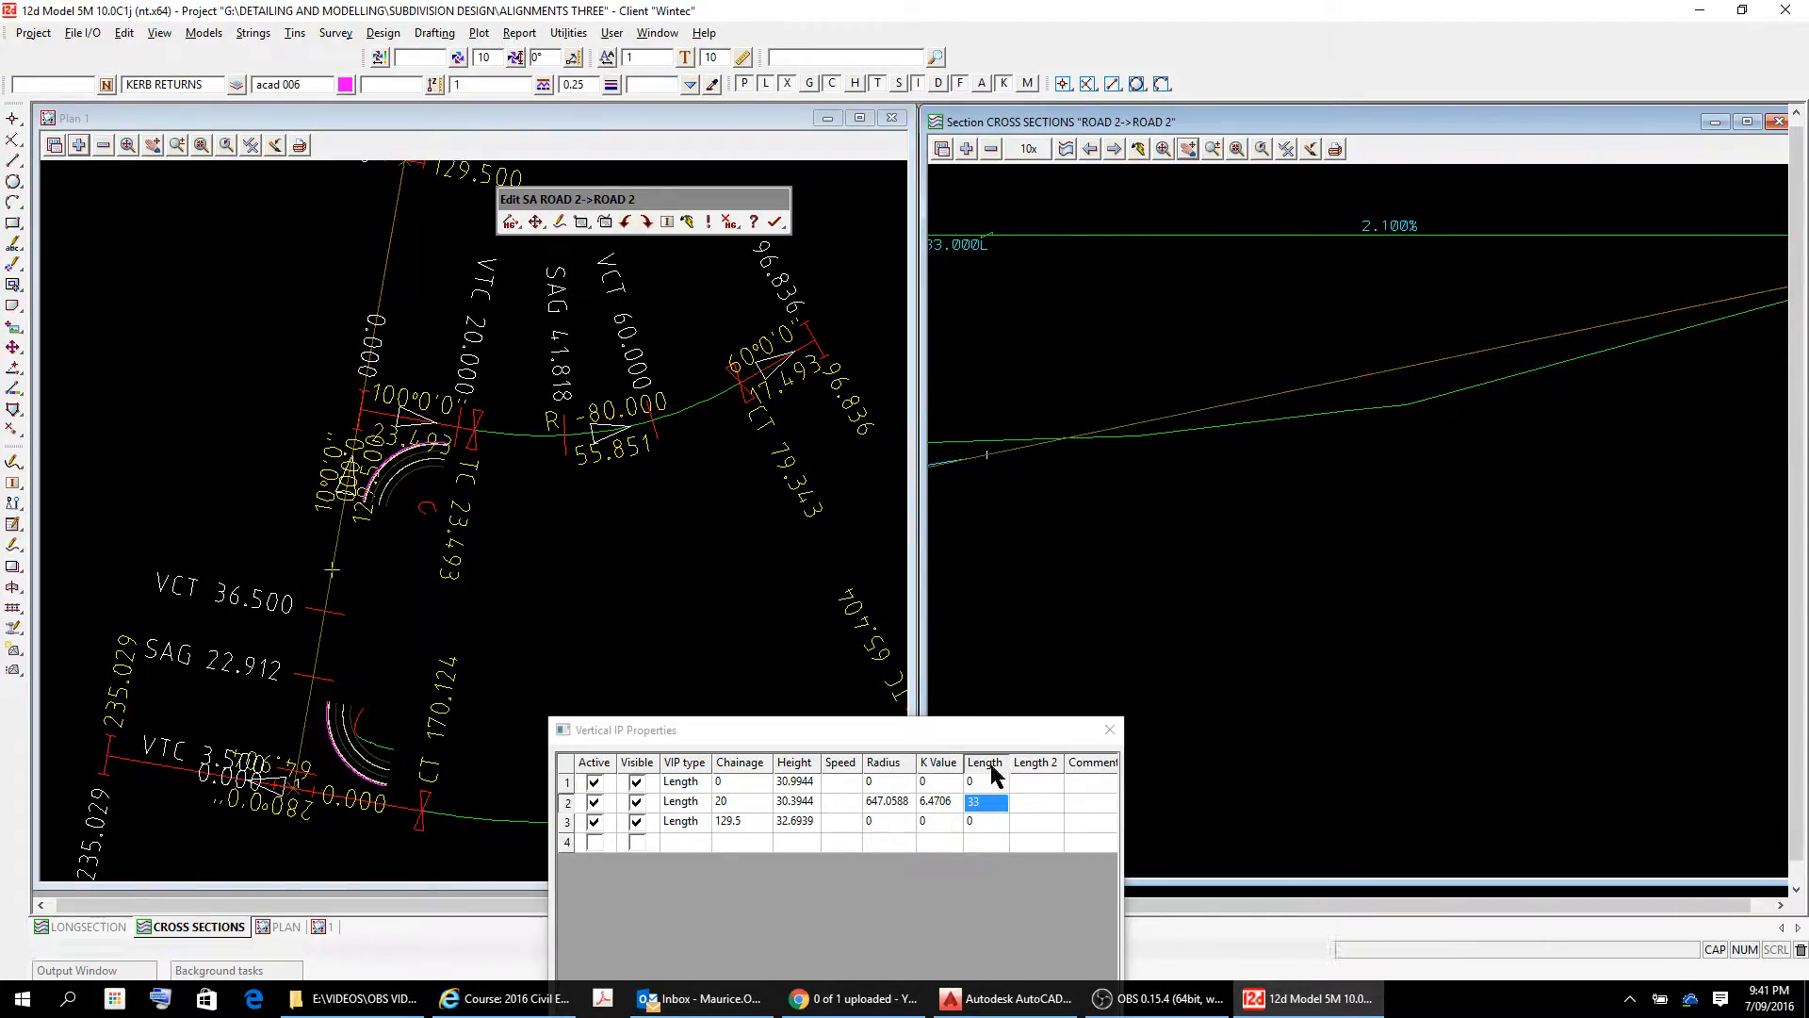
drag(922, 740, 730, 508)
drag(1056, 424, 1433, 419)
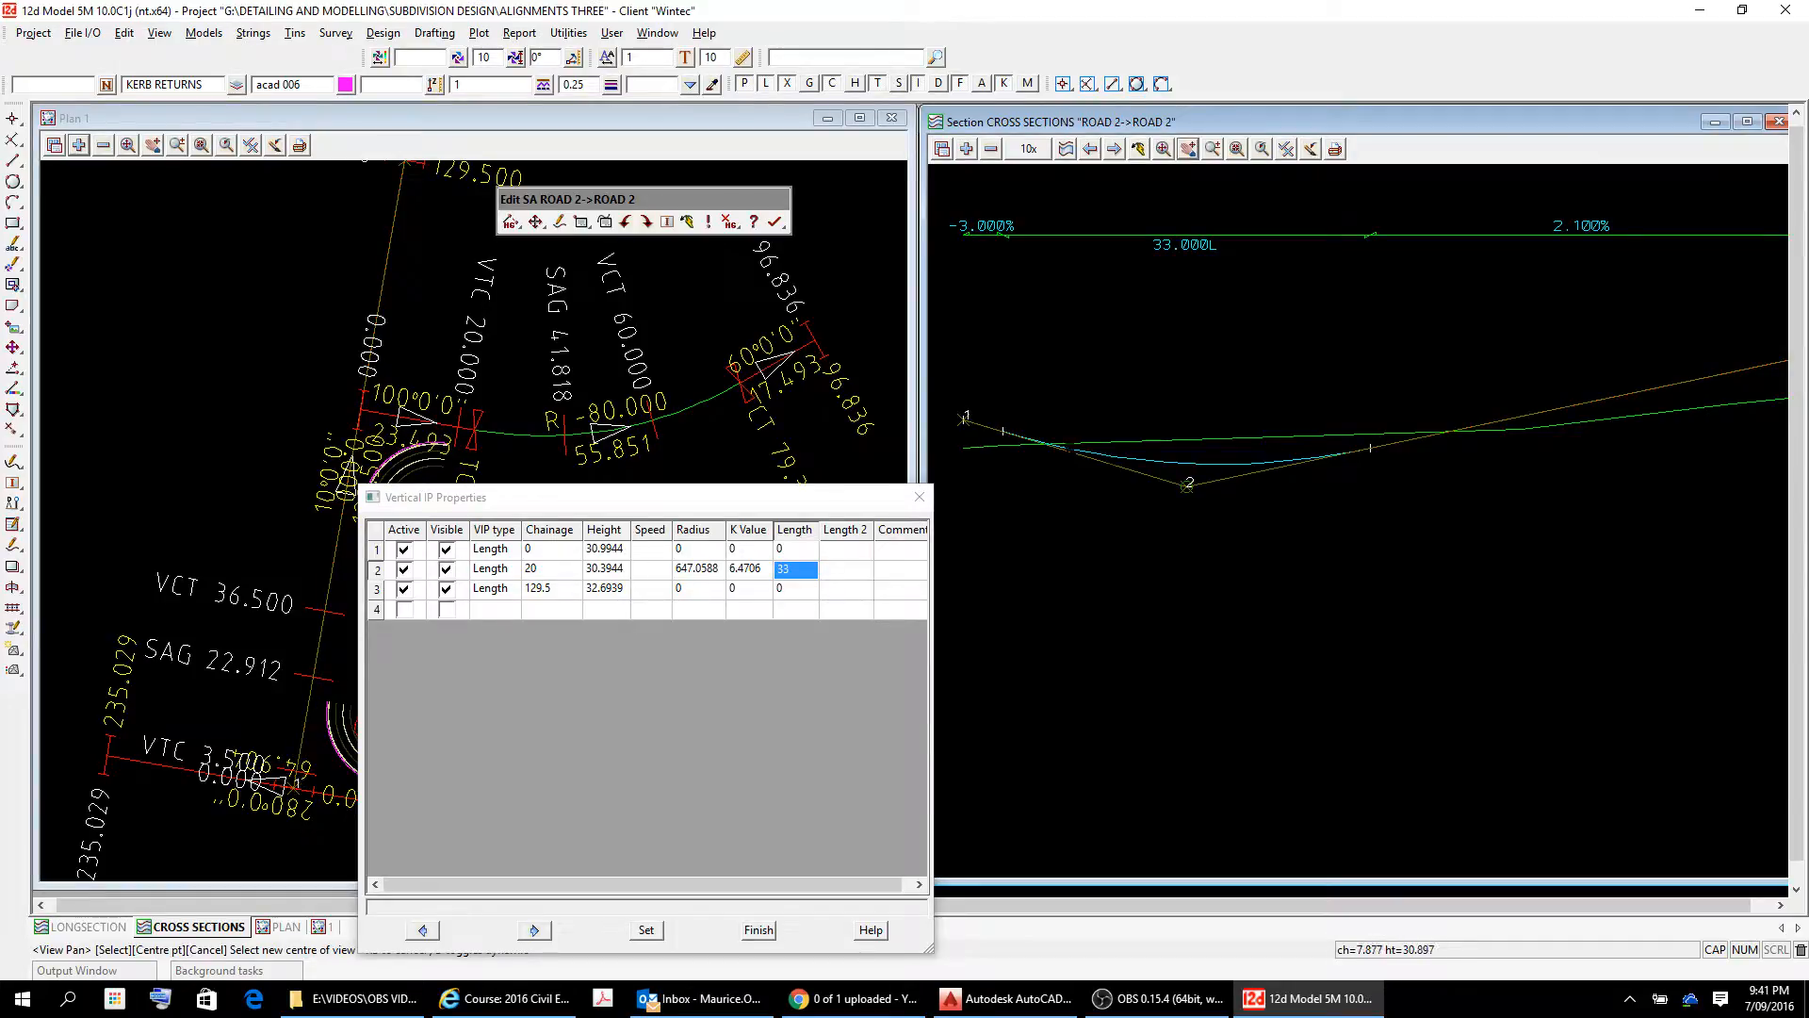
scroll(1469, 510, down, 4)
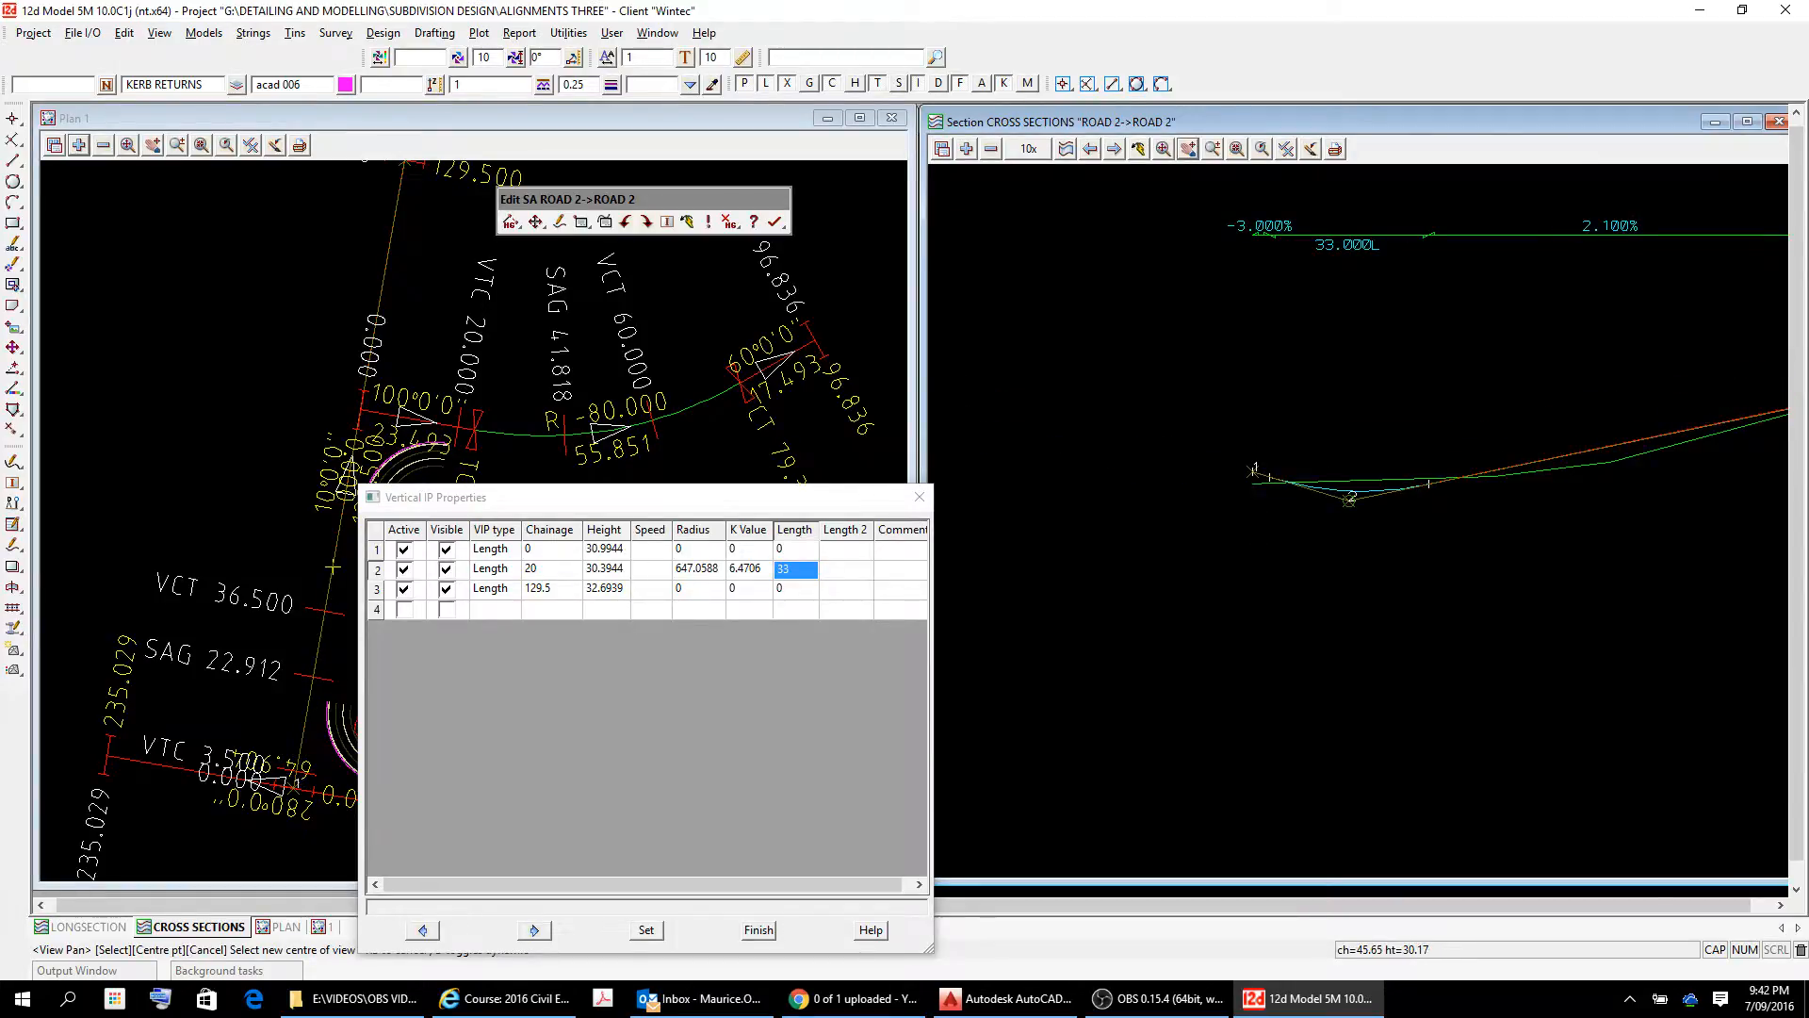
Close the vertical IP properties table and finish editing the ROAD 2 alignment.
click(920, 499)
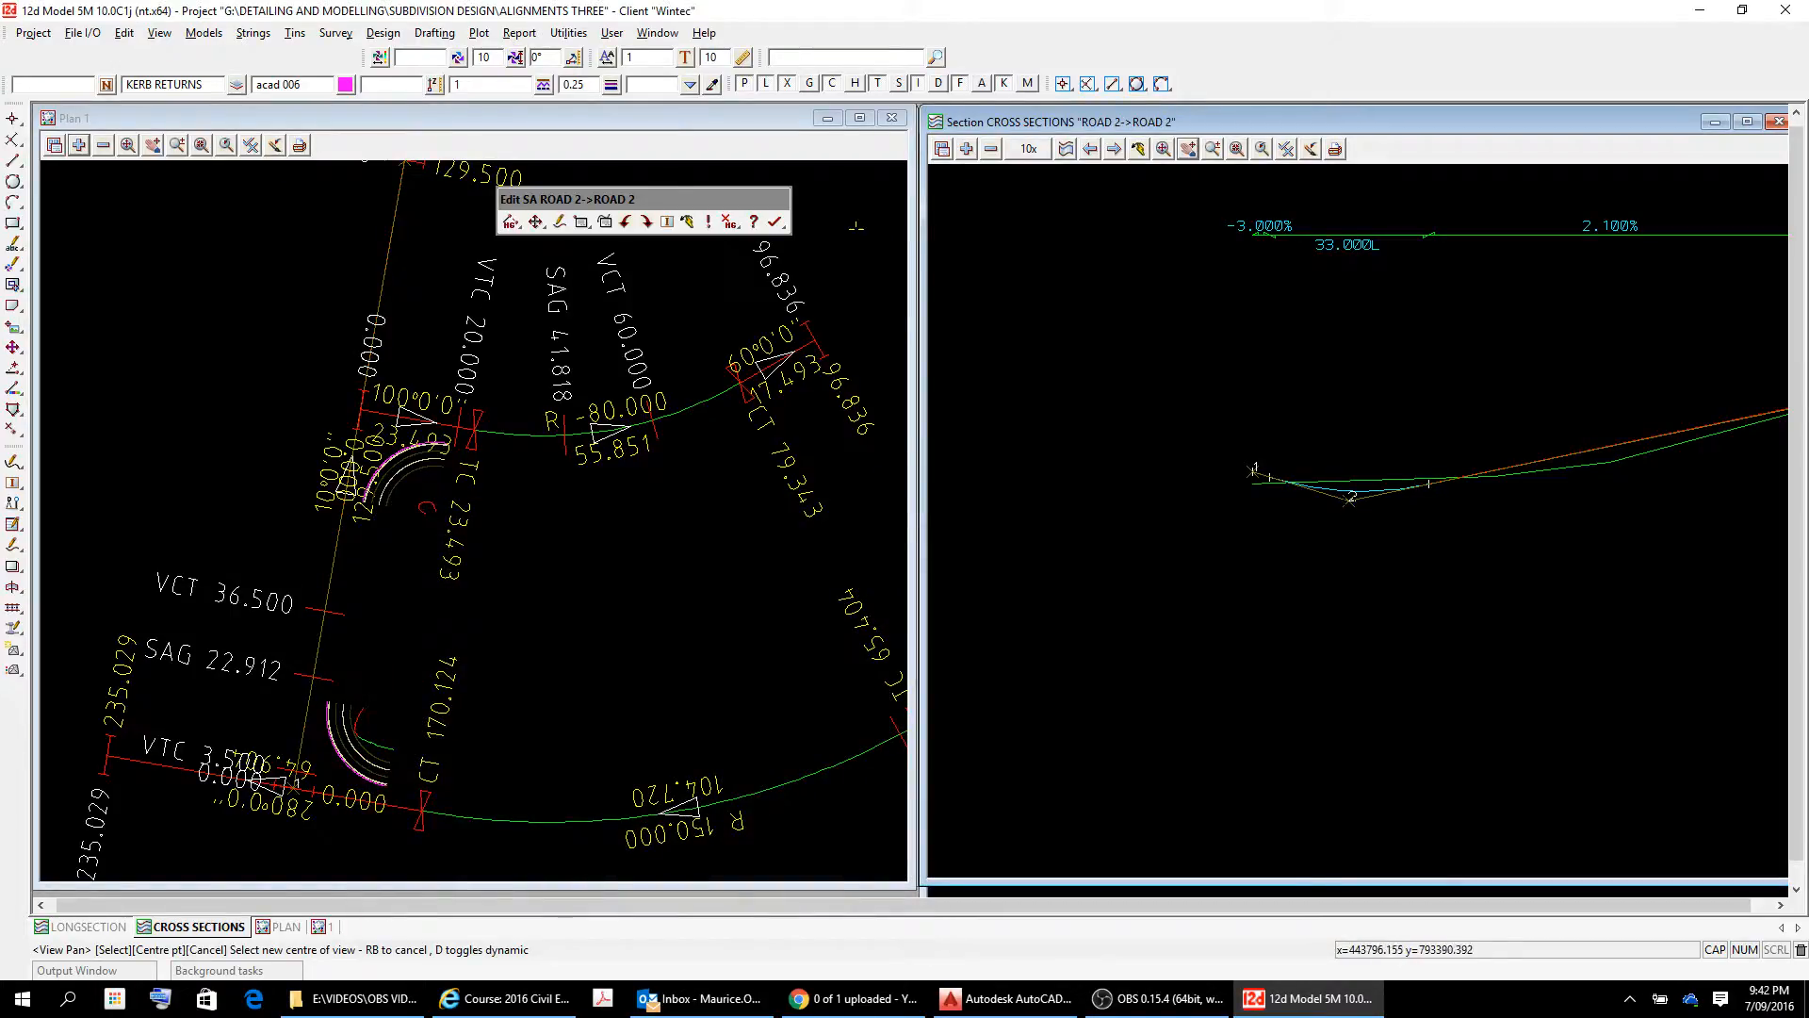
click(775, 221)
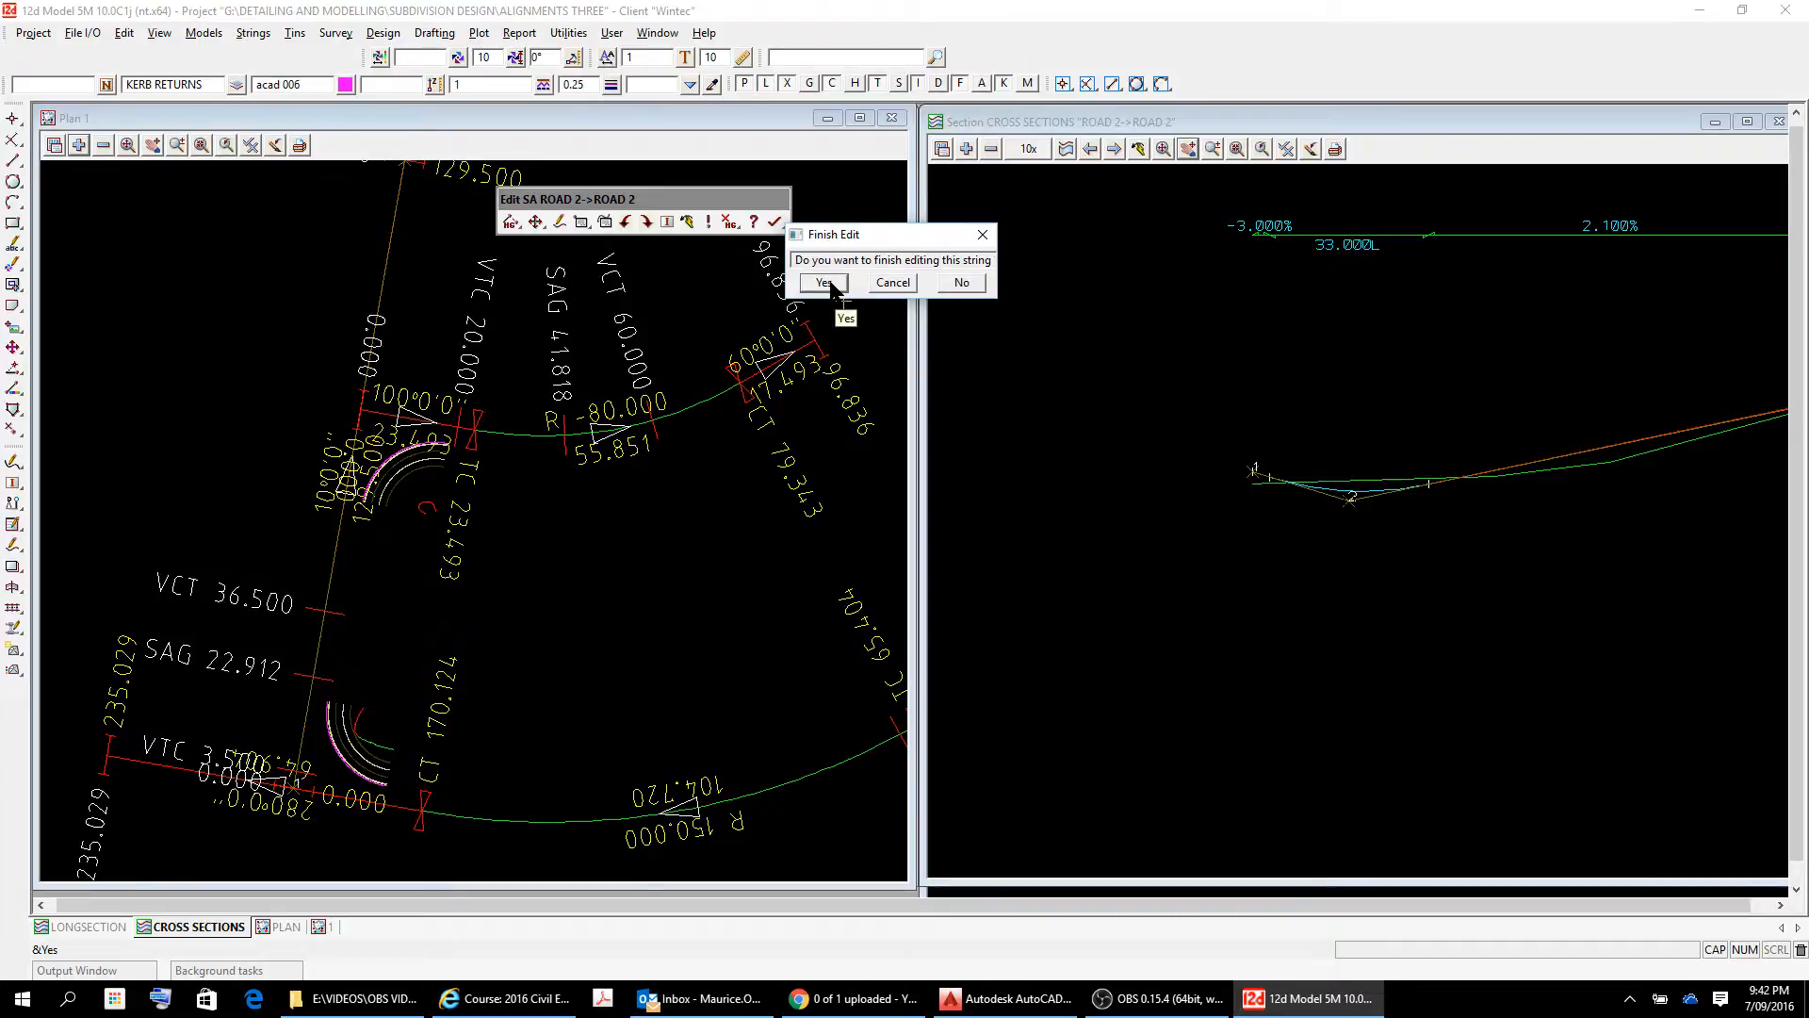
click(828, 285)
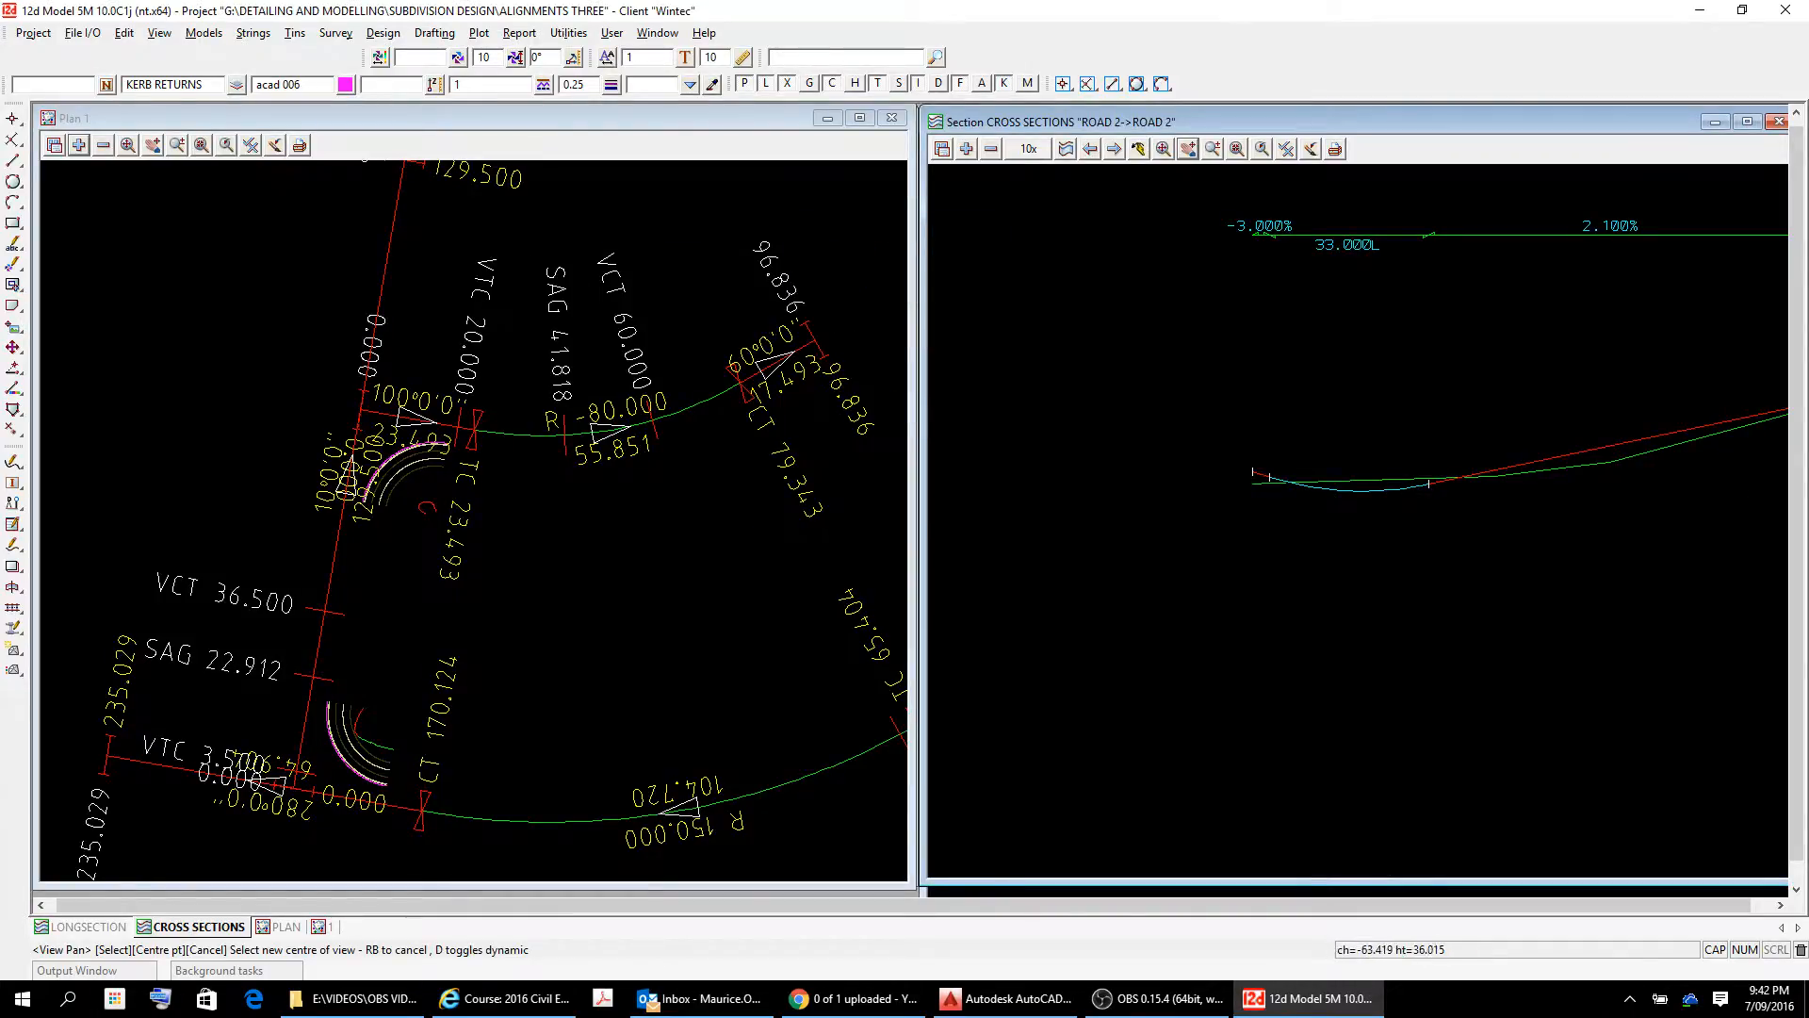
Profile the ROAD 3 alignment from the plan into the section view.
click(1069, 147)
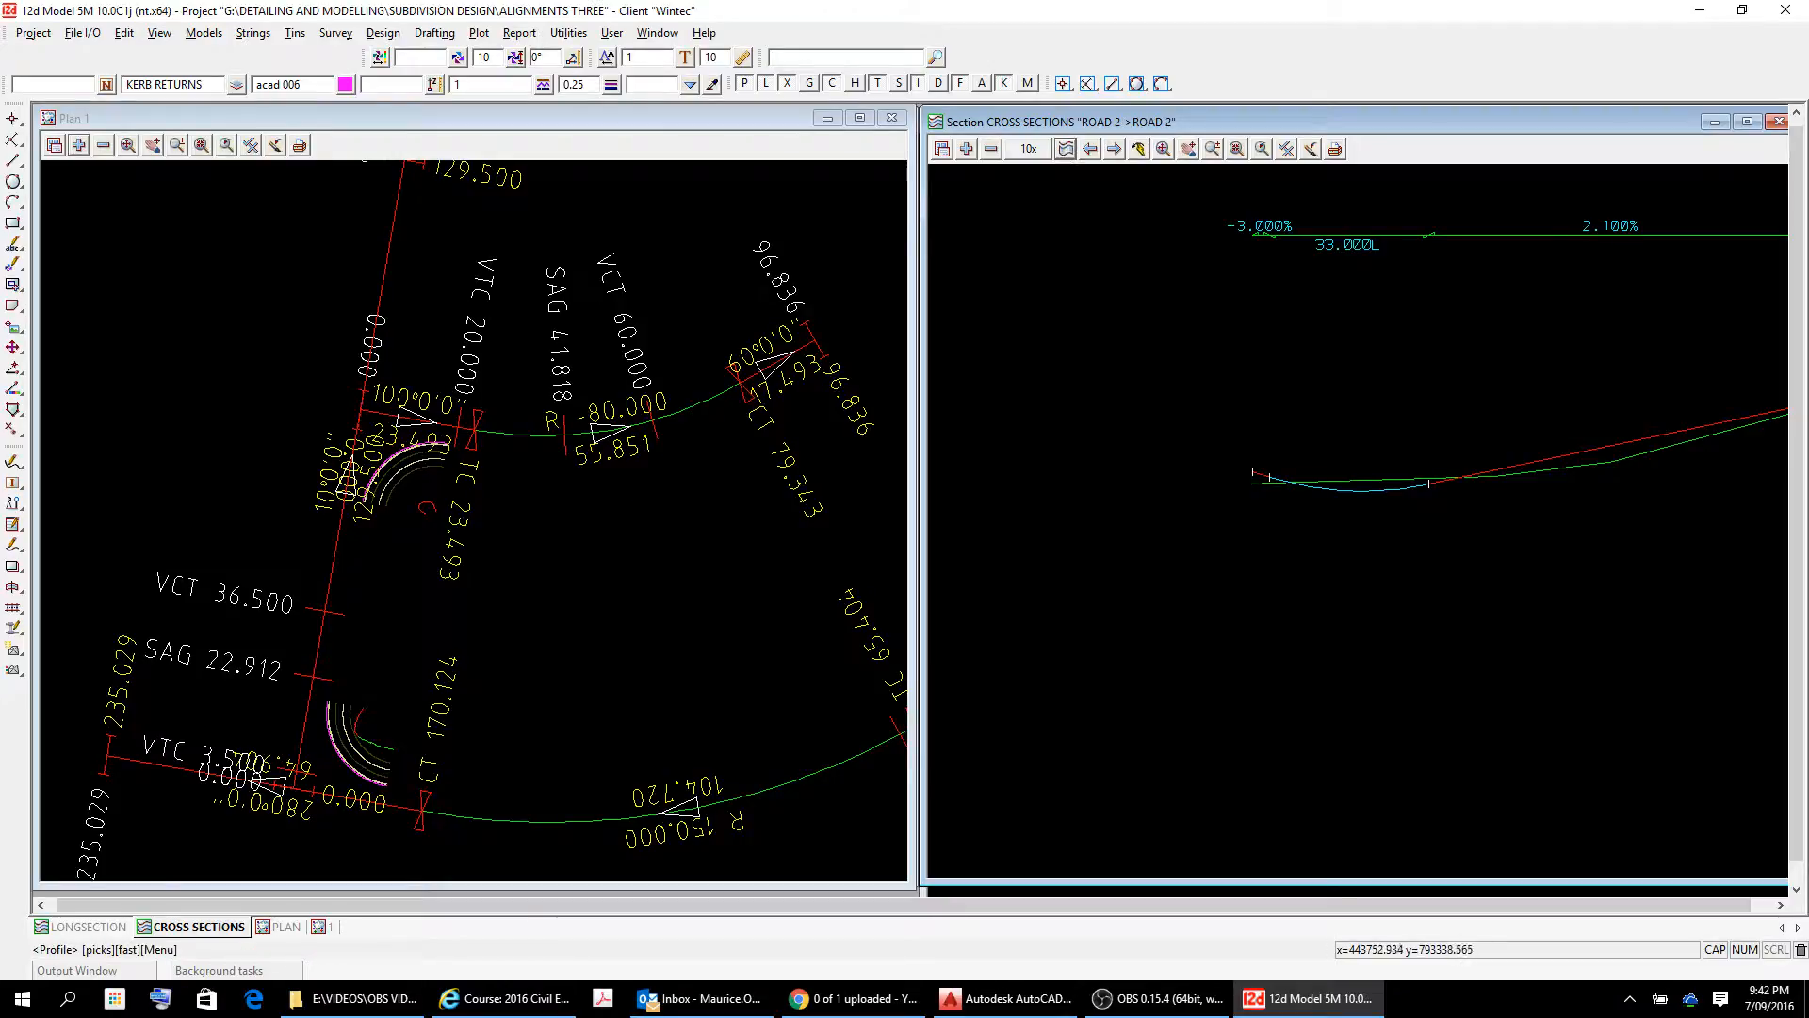
click(682, 409)
right_click(700, 412)
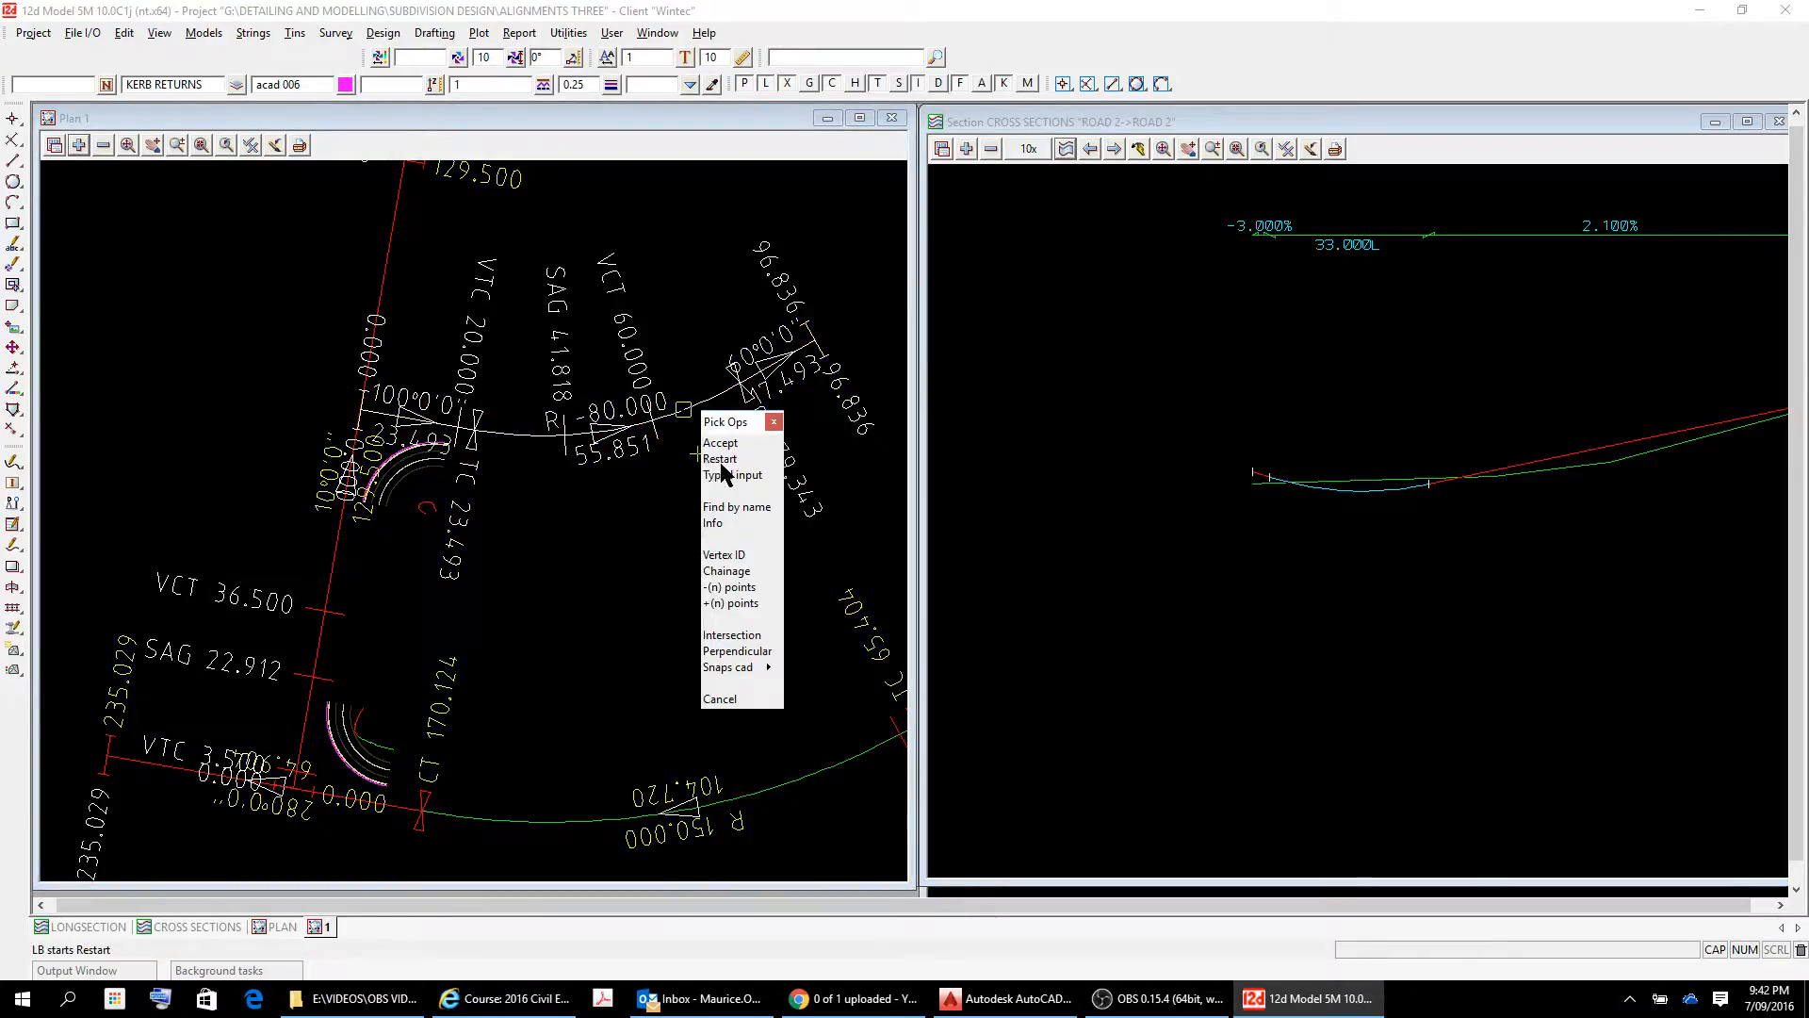
click(719, 442)
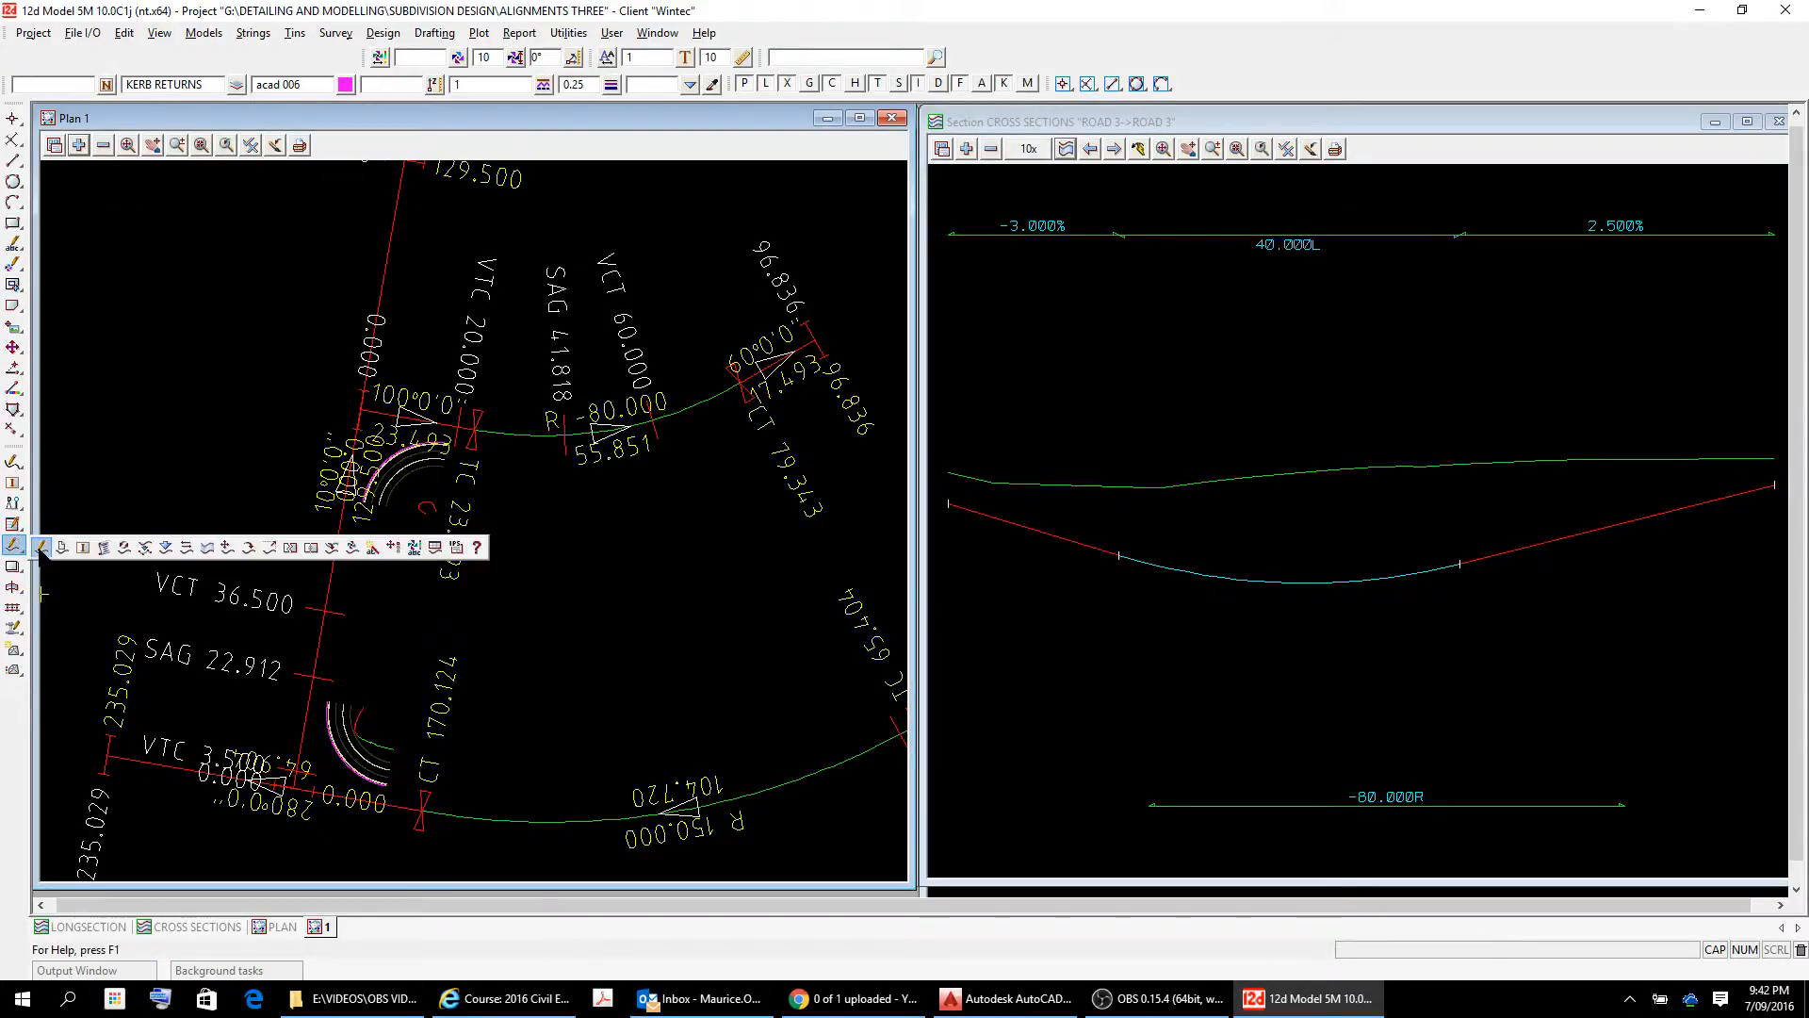
Start editing the ROAD 3 super alignment and fit its whole vertical profile in the section view.
click(42, 546)
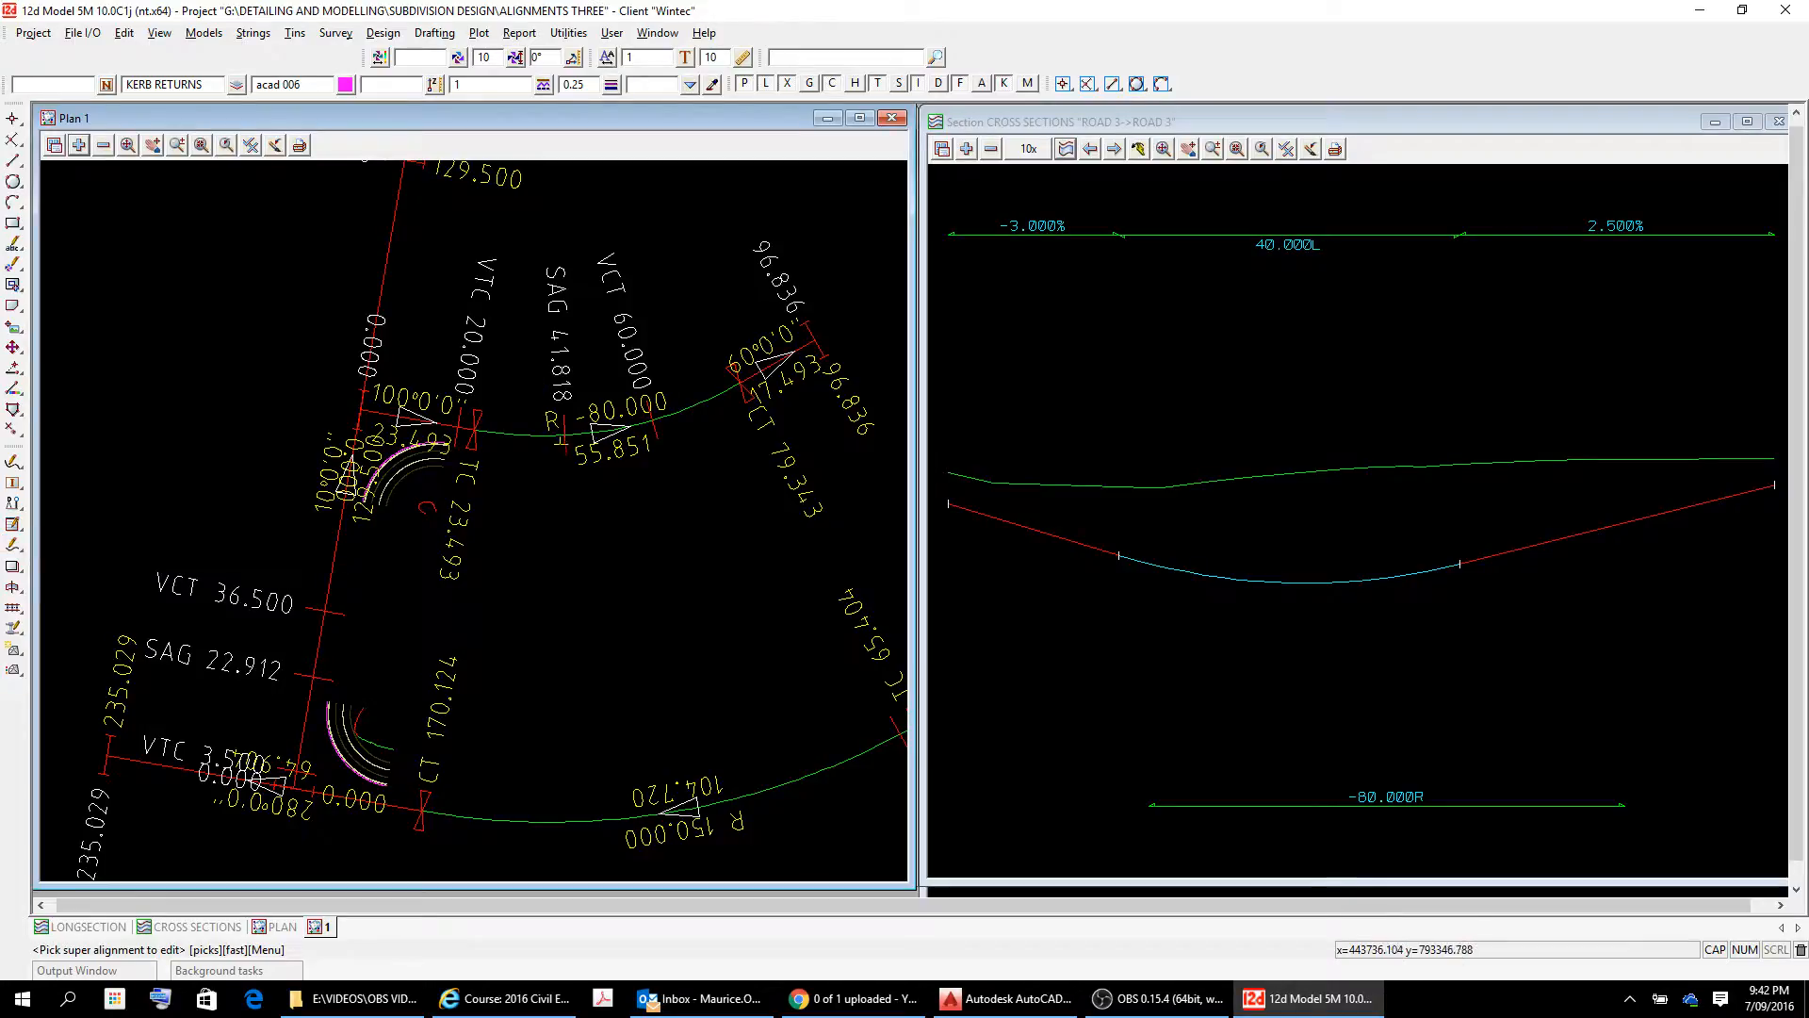
click(534, 434)
right_click(469, 437)
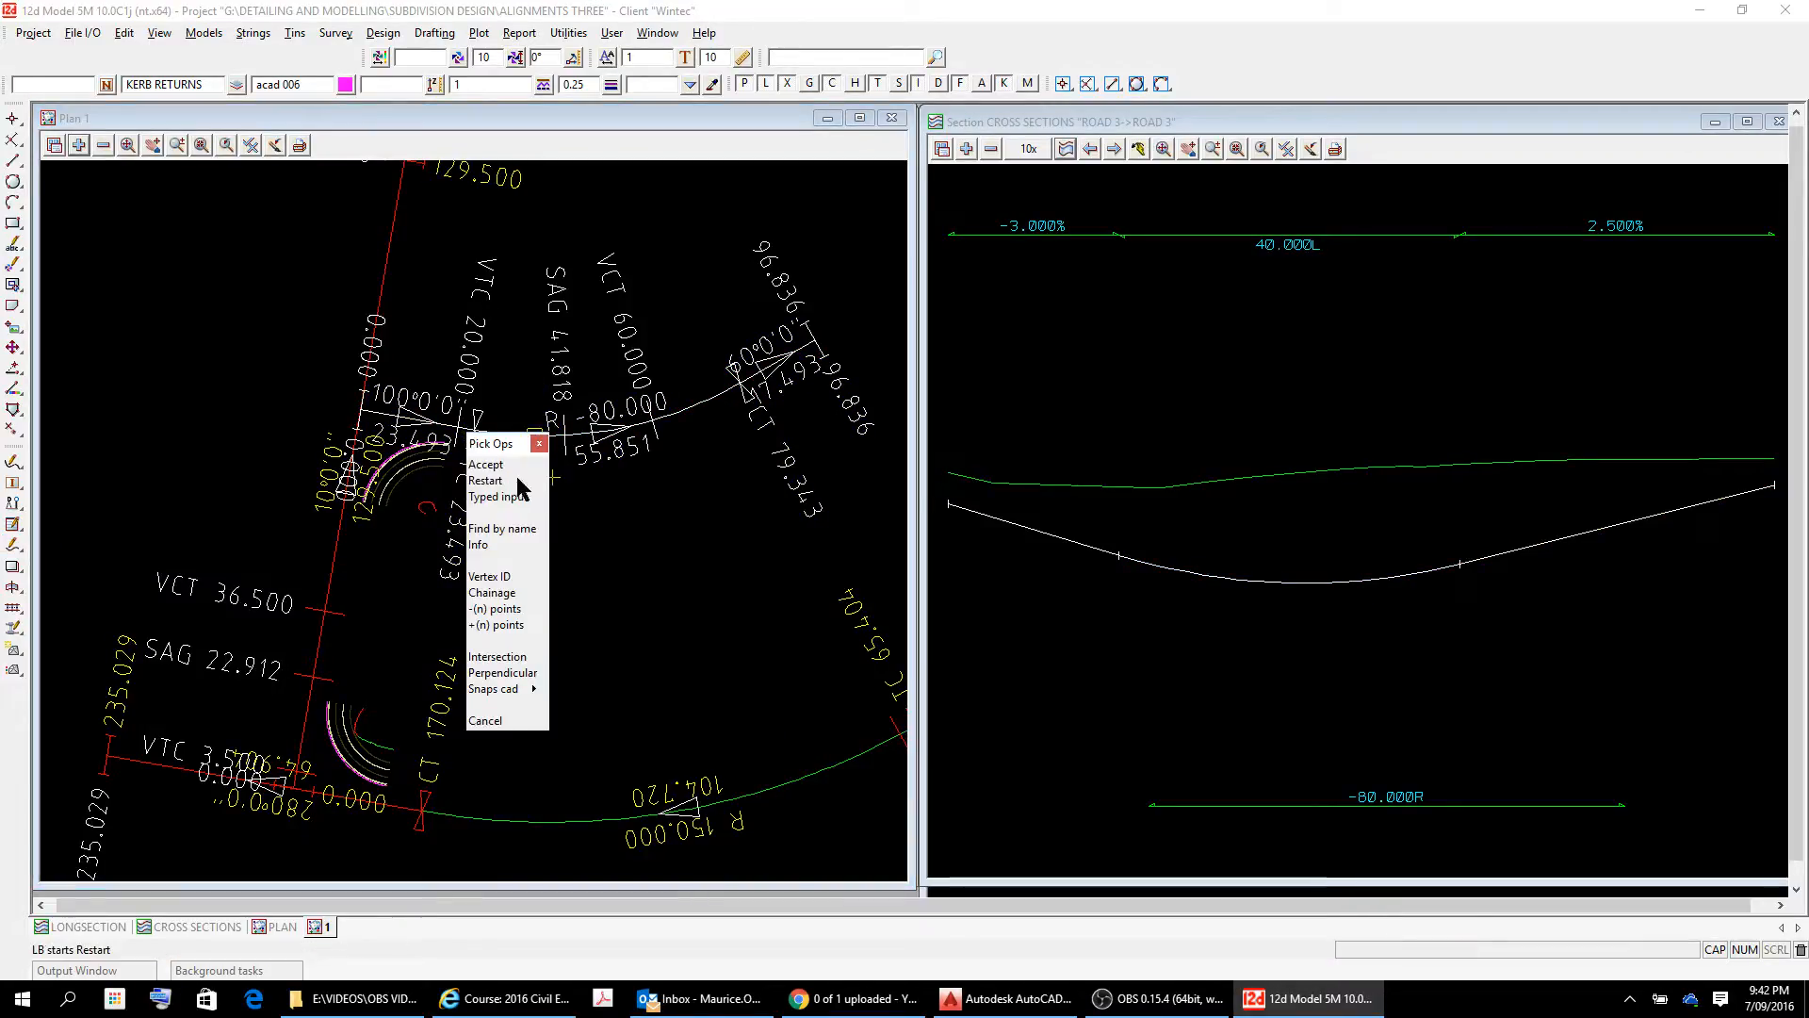
click(486, 465)
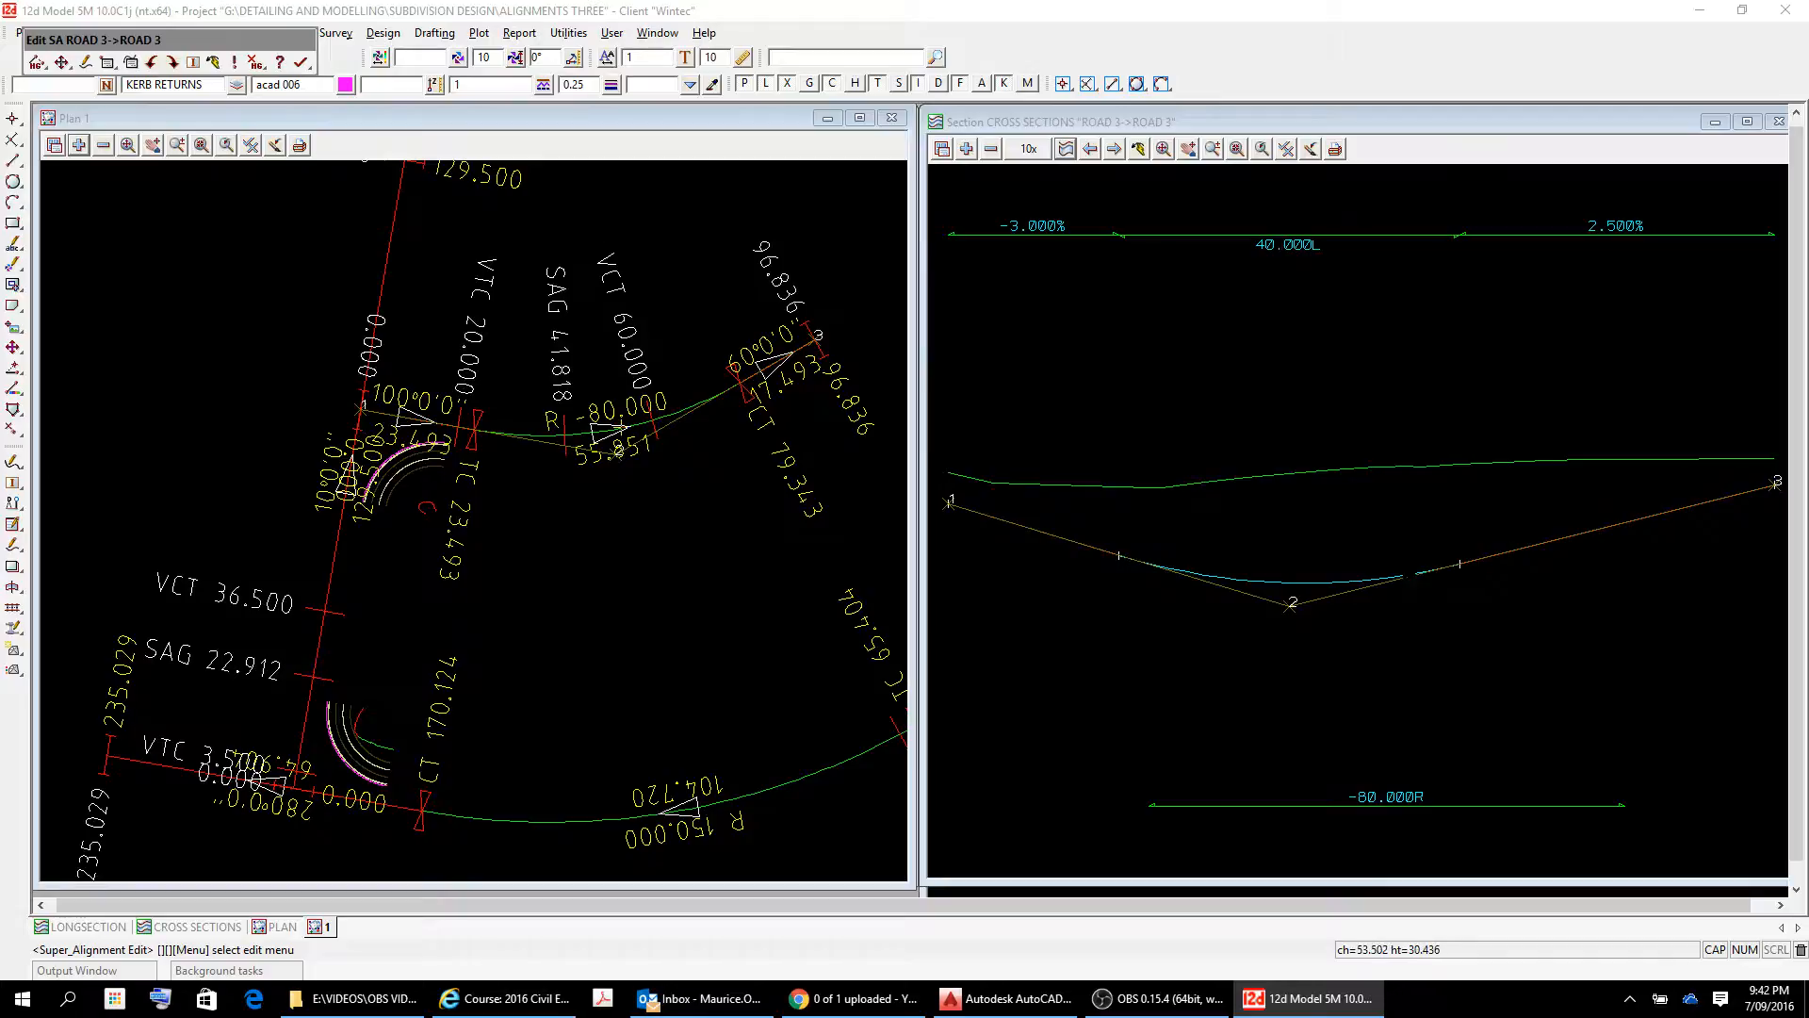
scroll(1473, 535, down, 3)
scroll(1617, 535, up, 2)
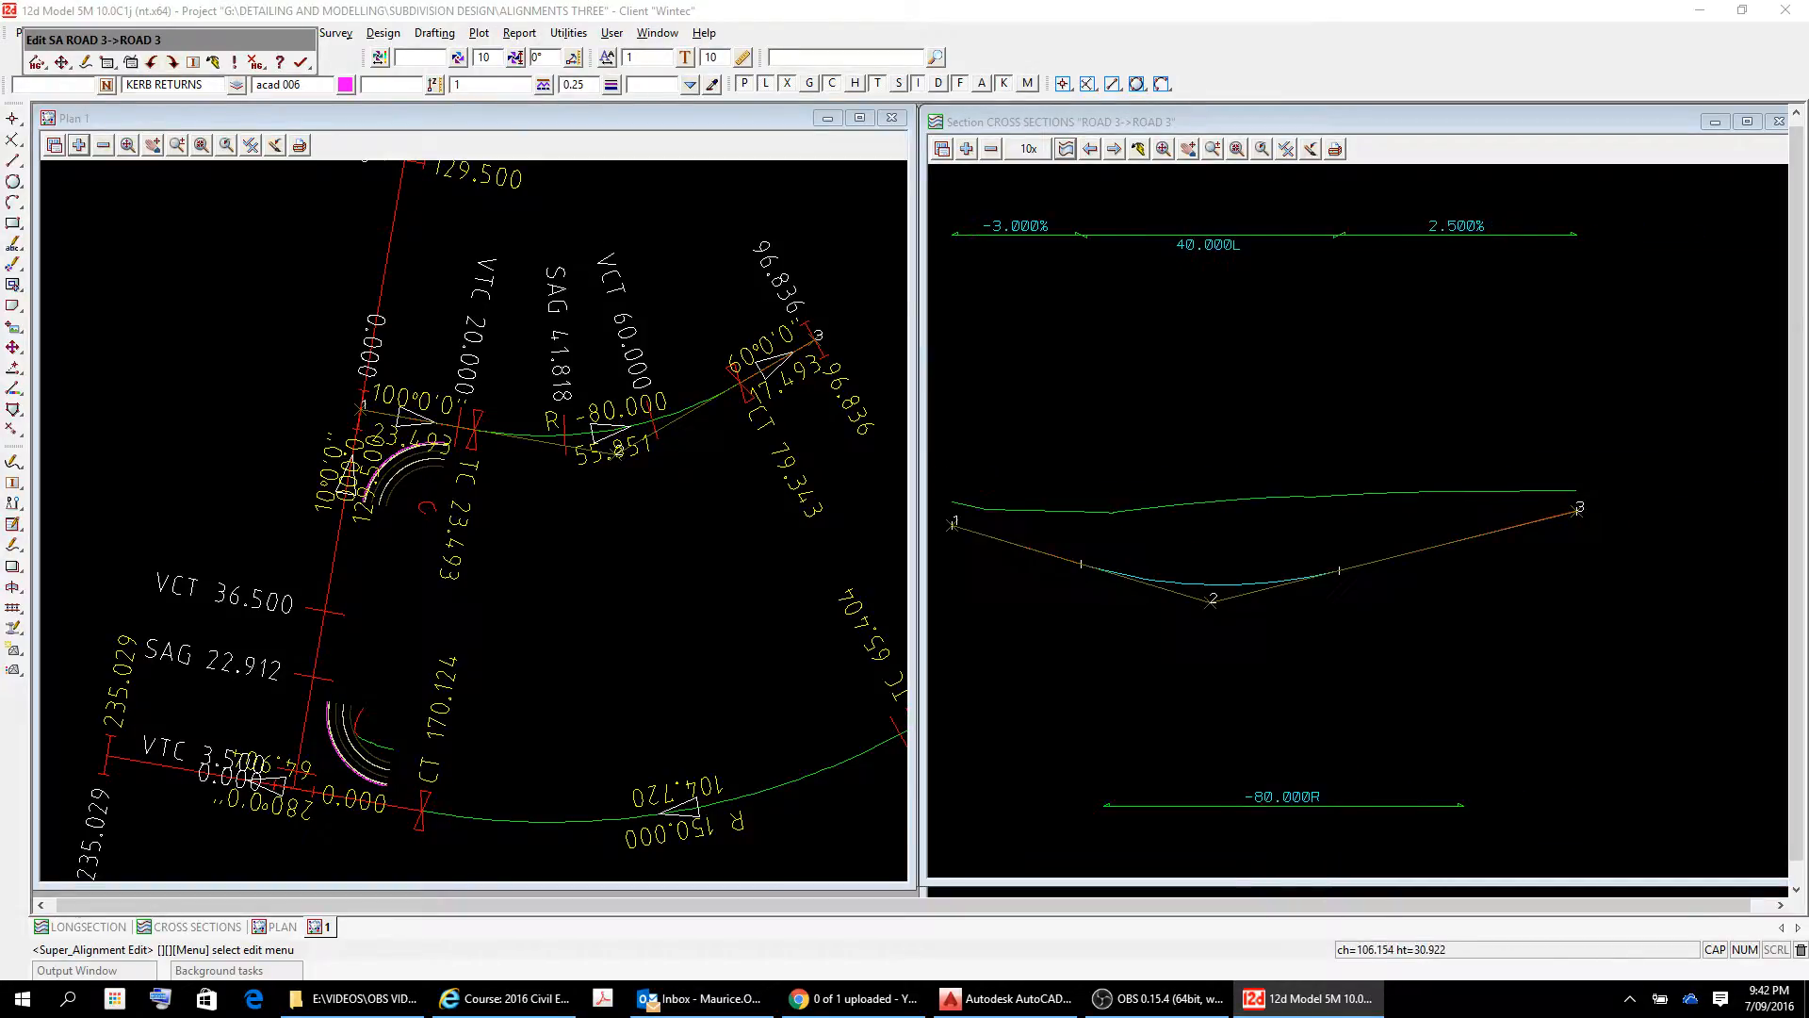
scroll(1617, 536, down, 1)
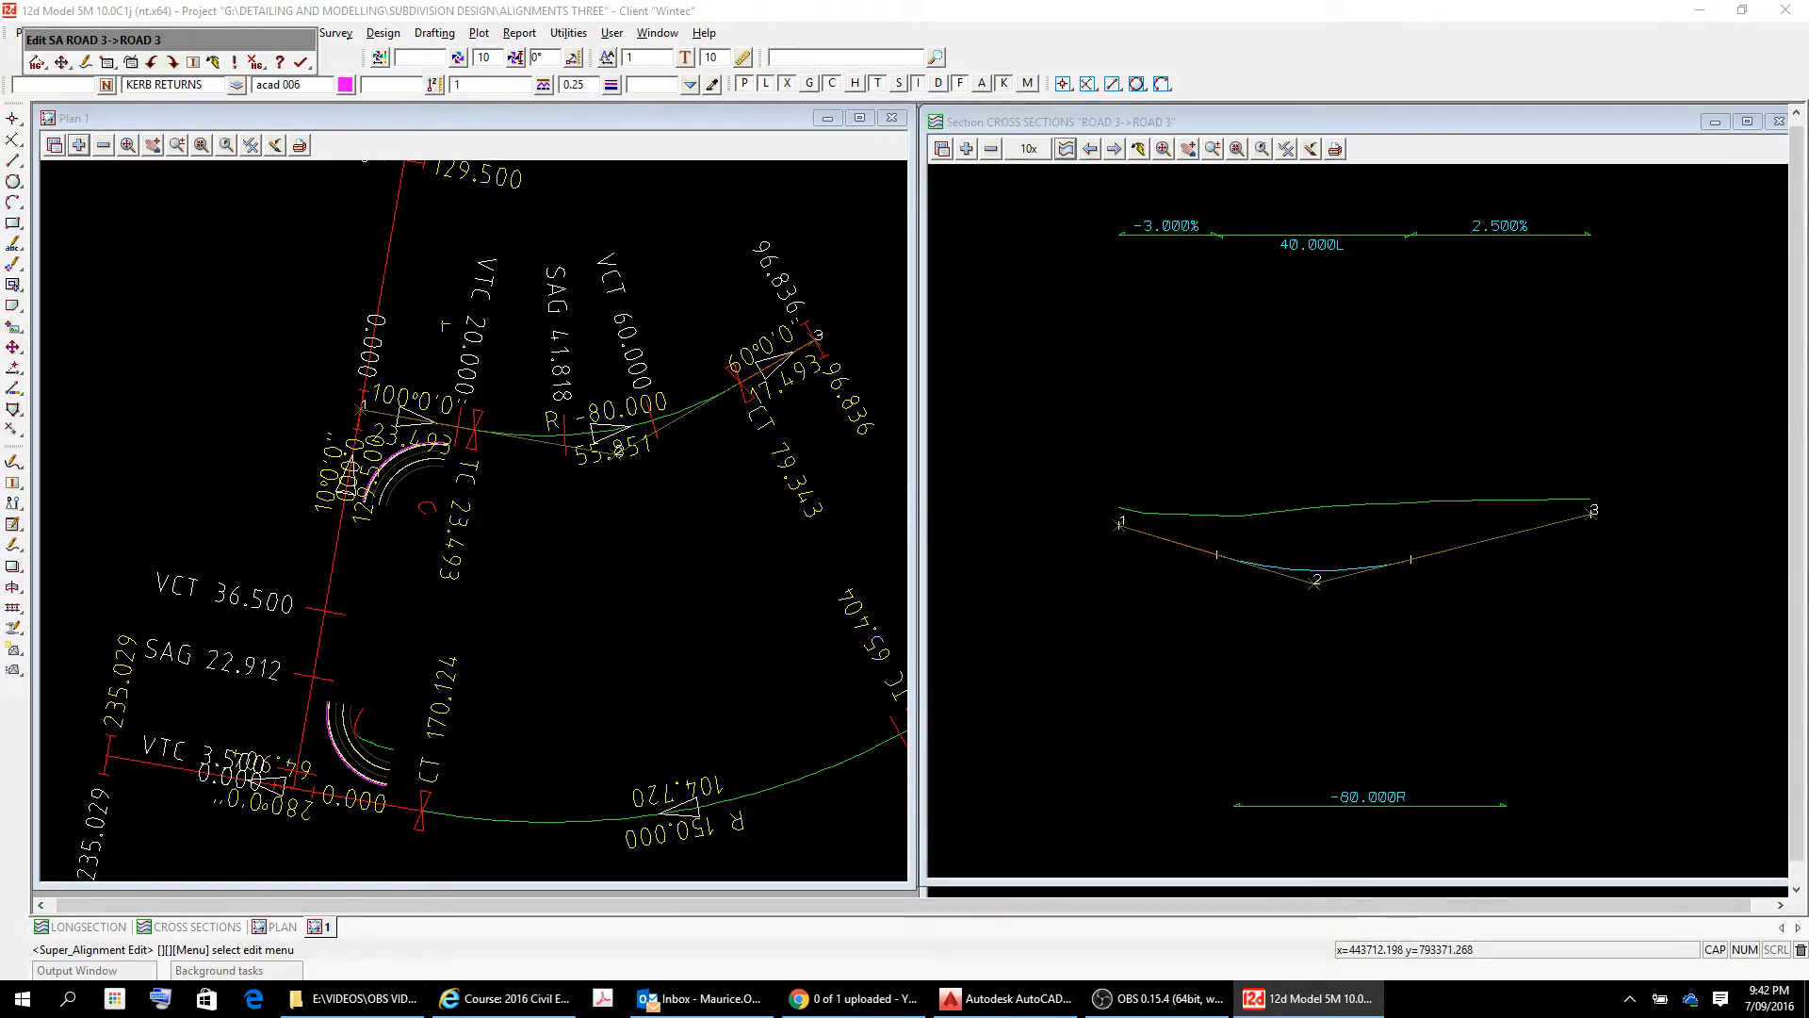
Open the table of vertical IP properties for ROAD 3 and place it clear of the section view.
drag(224, 44, 685, 546)
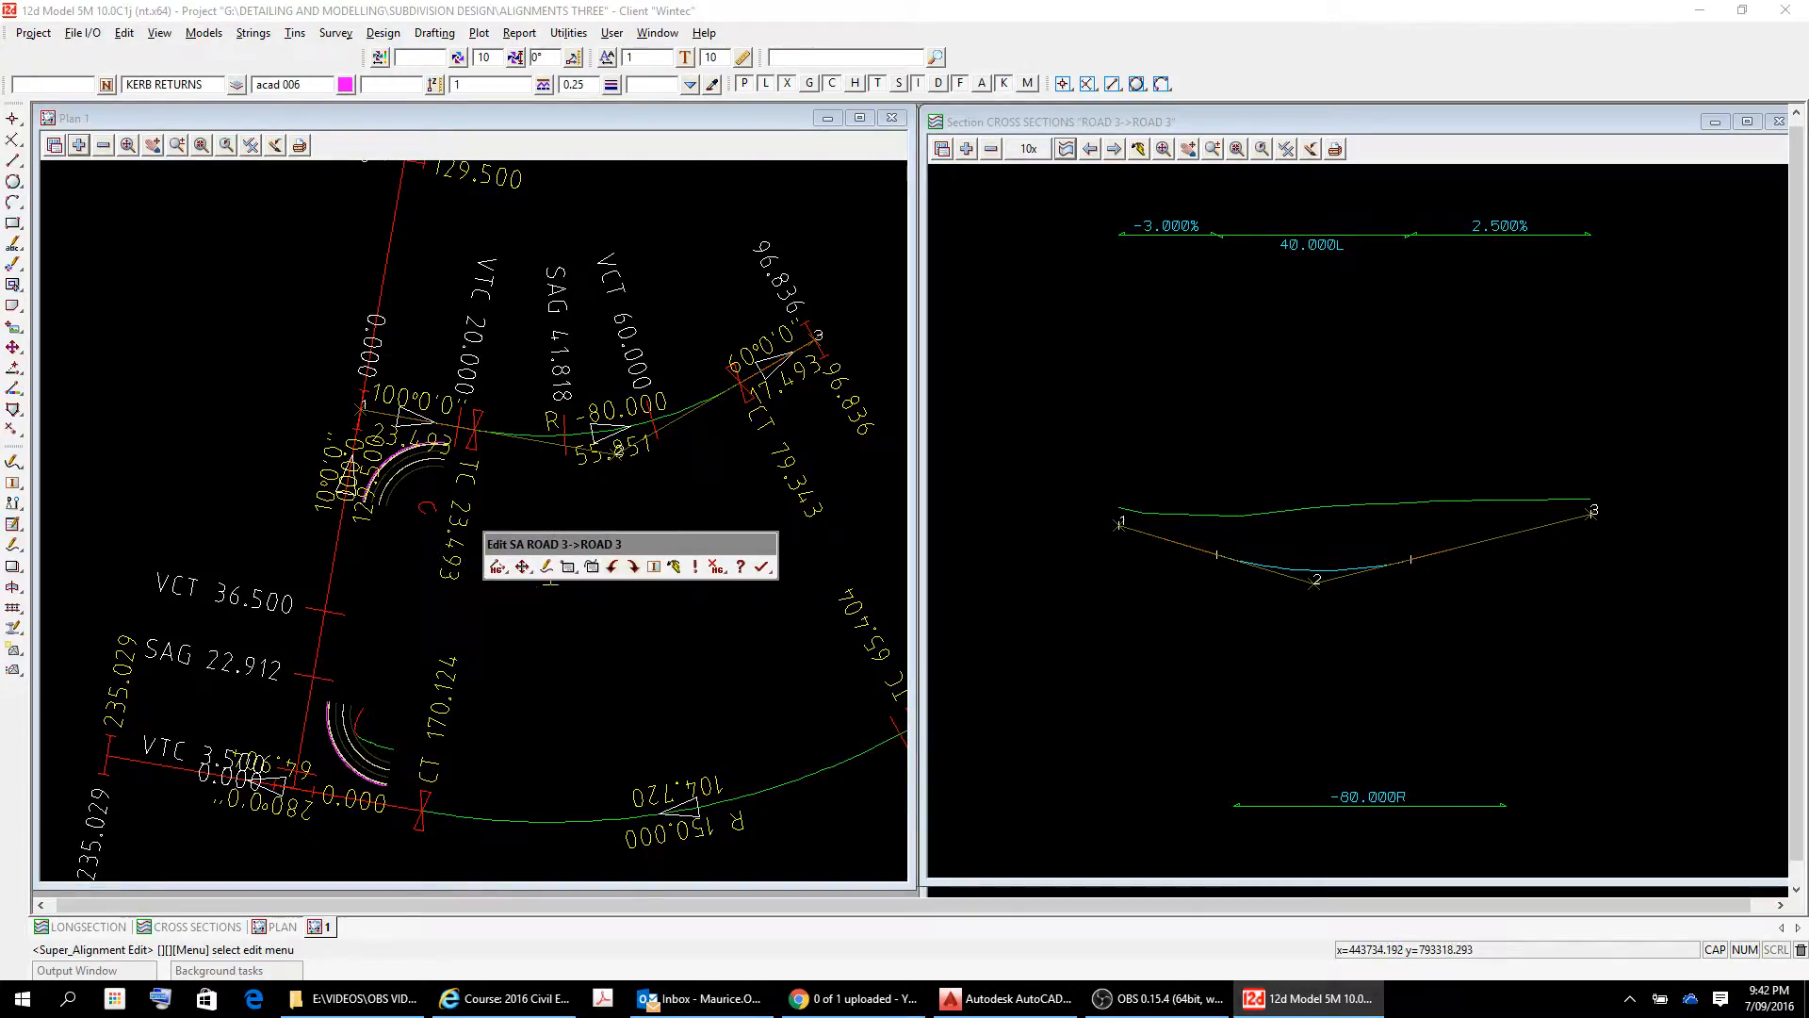
click(569, 567)
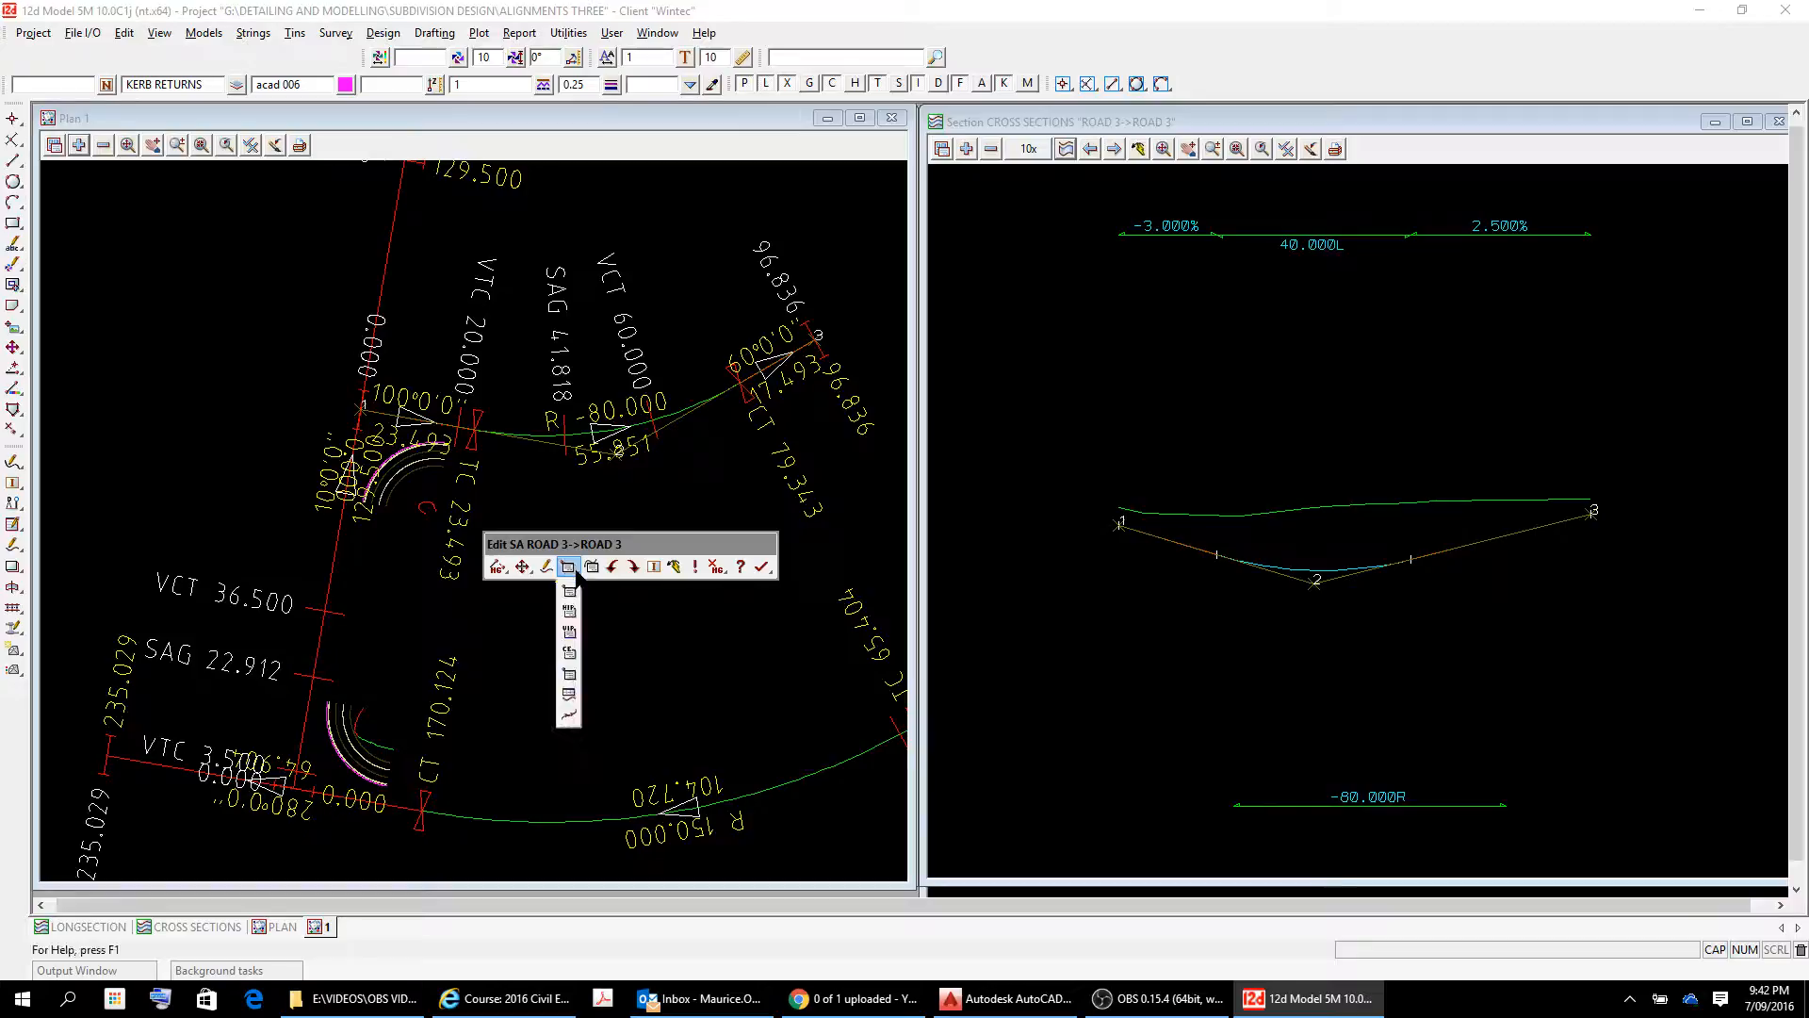
click(569, 633)
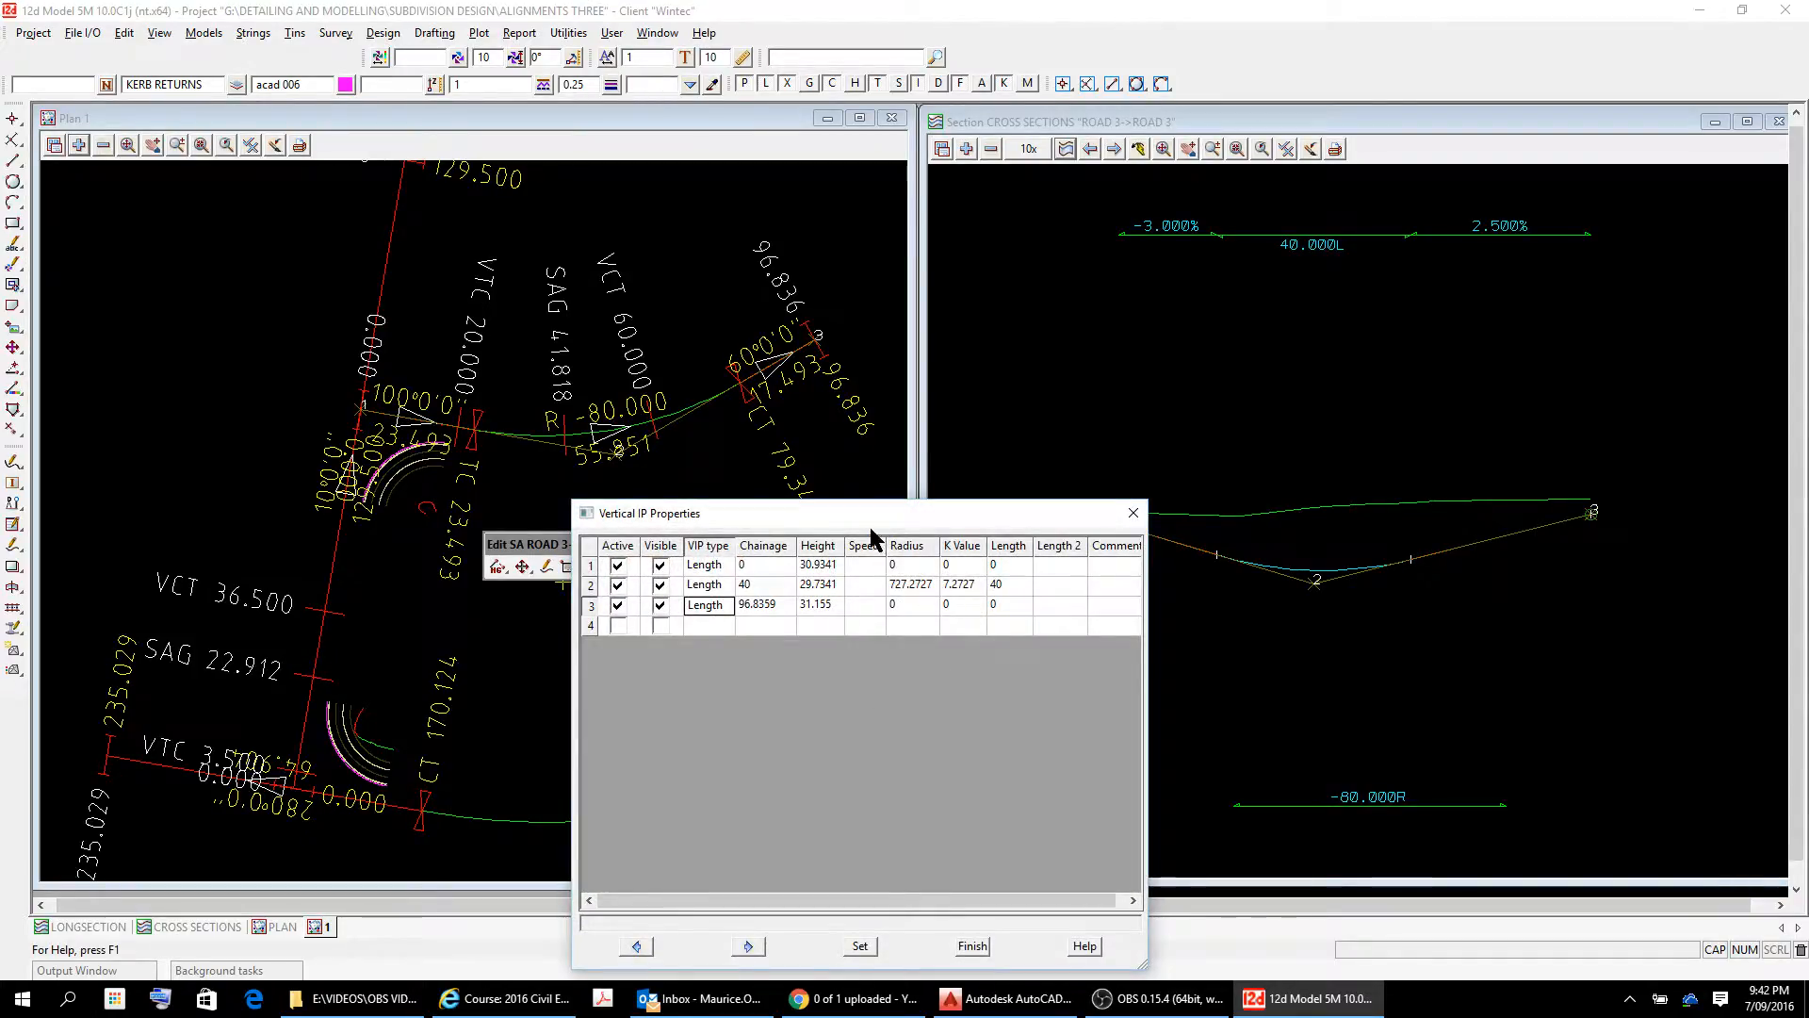
drag(873, 523, 632, 441)
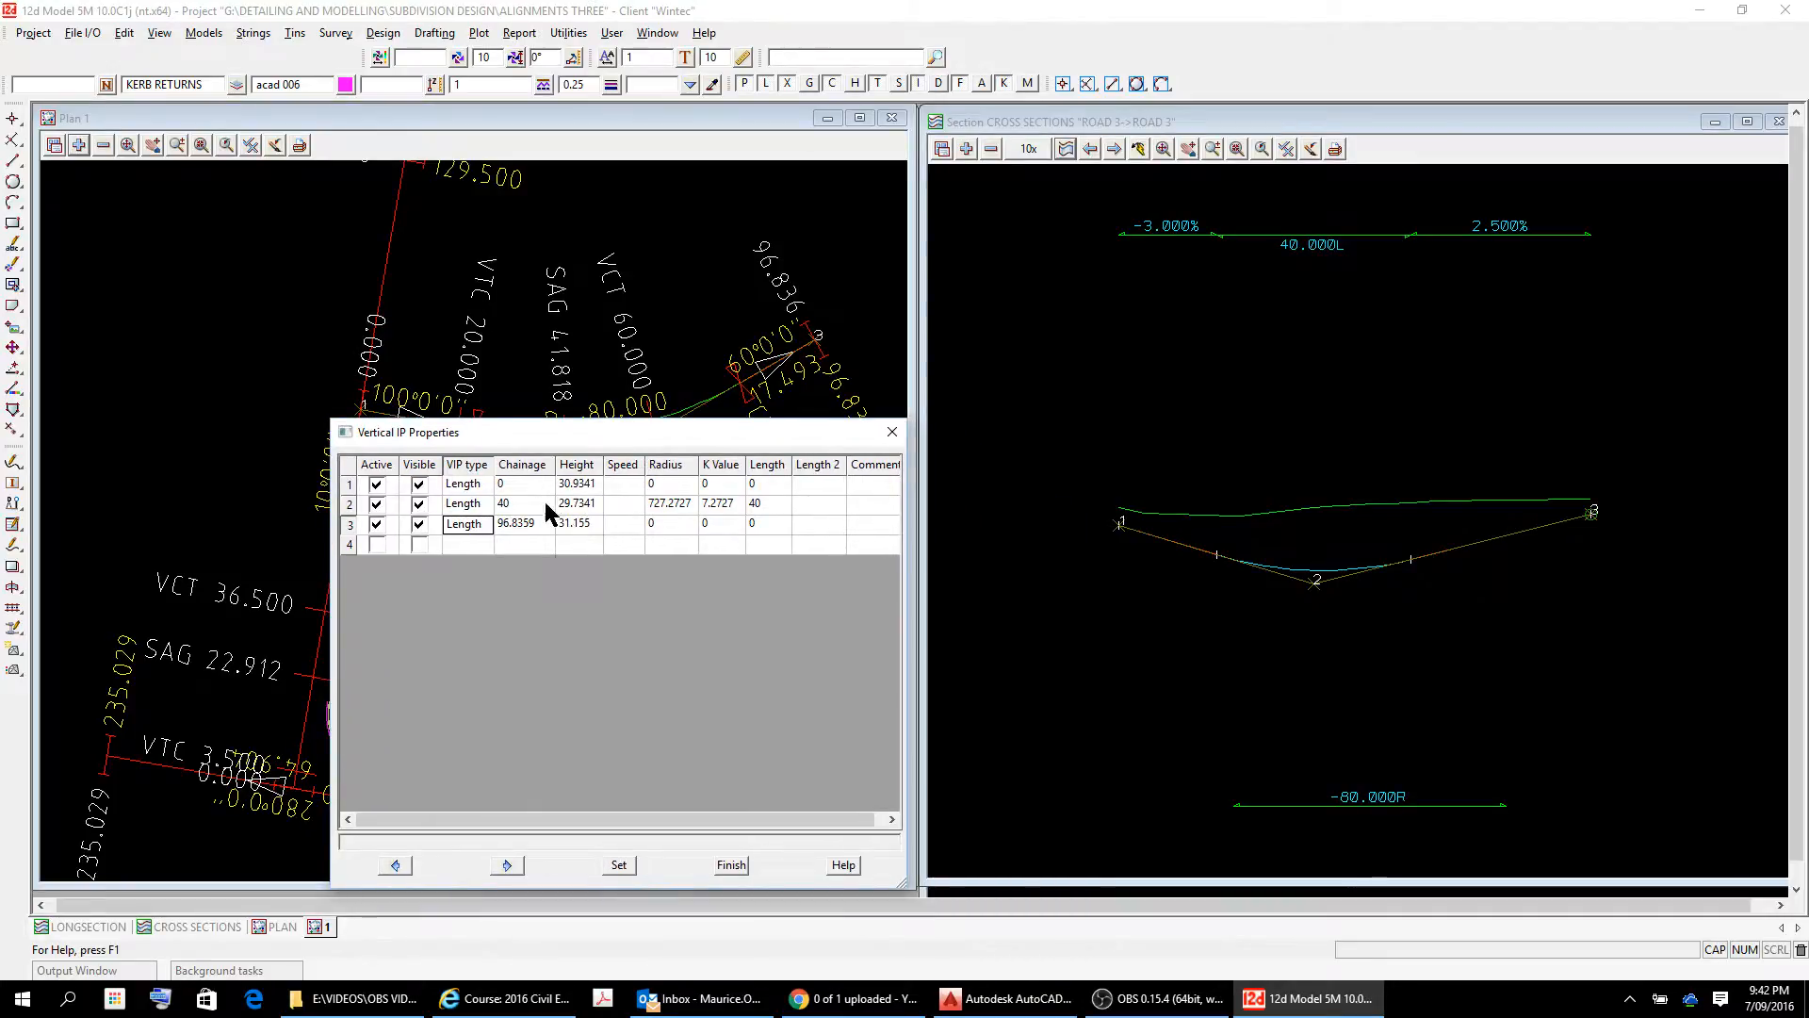
Set the chainage of vertical IP 2 on ROAD 3 to 20 and apply it to the alignment.
click(519, 506)
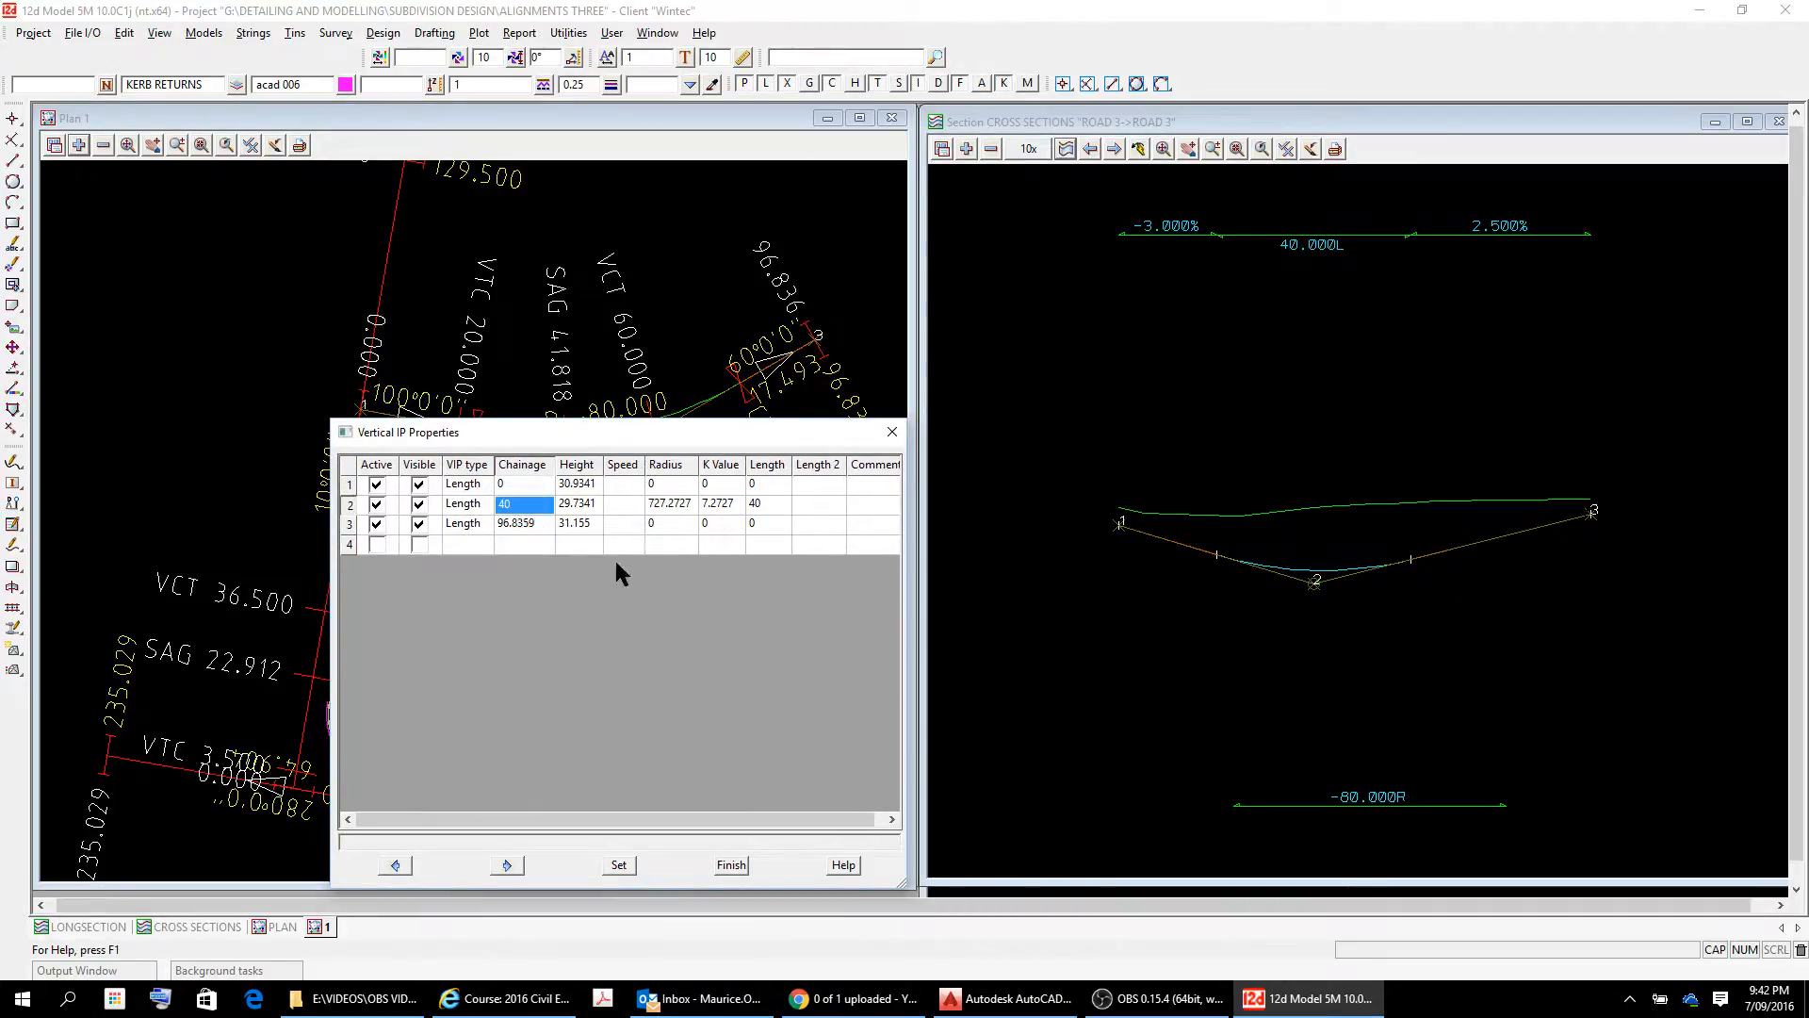
text(20)
key(Tab)
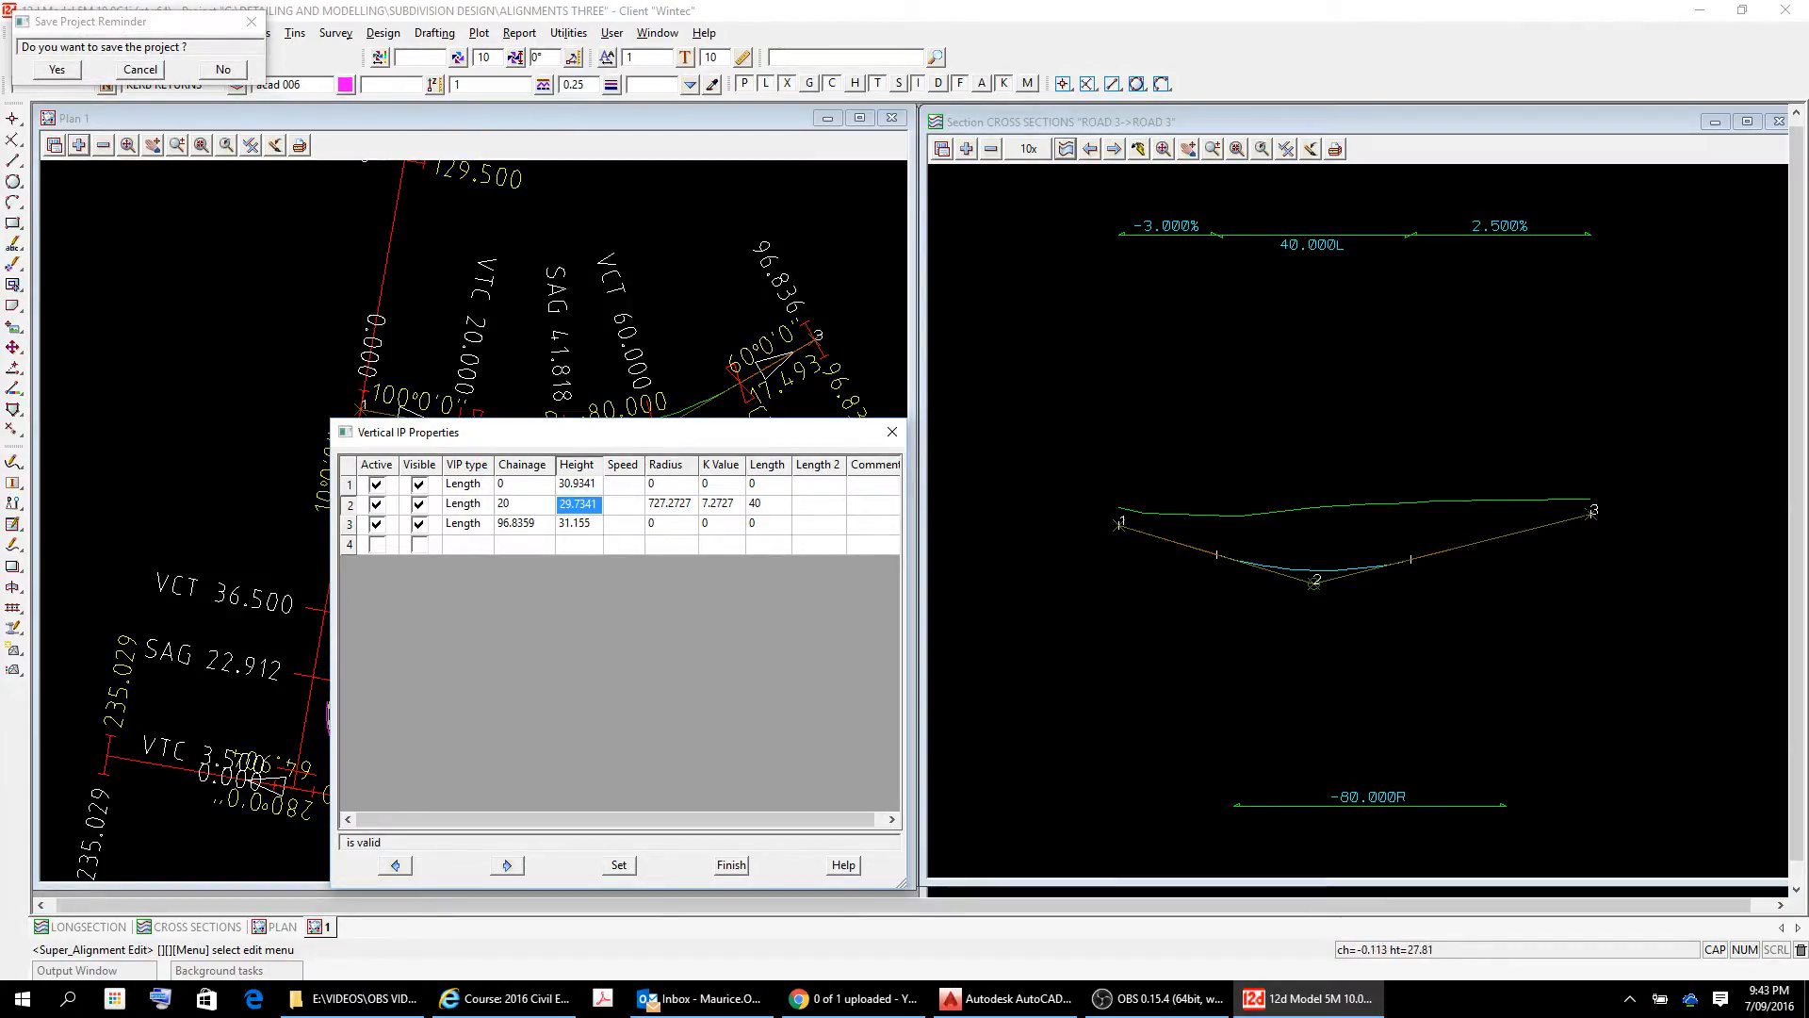
click(619, 864)
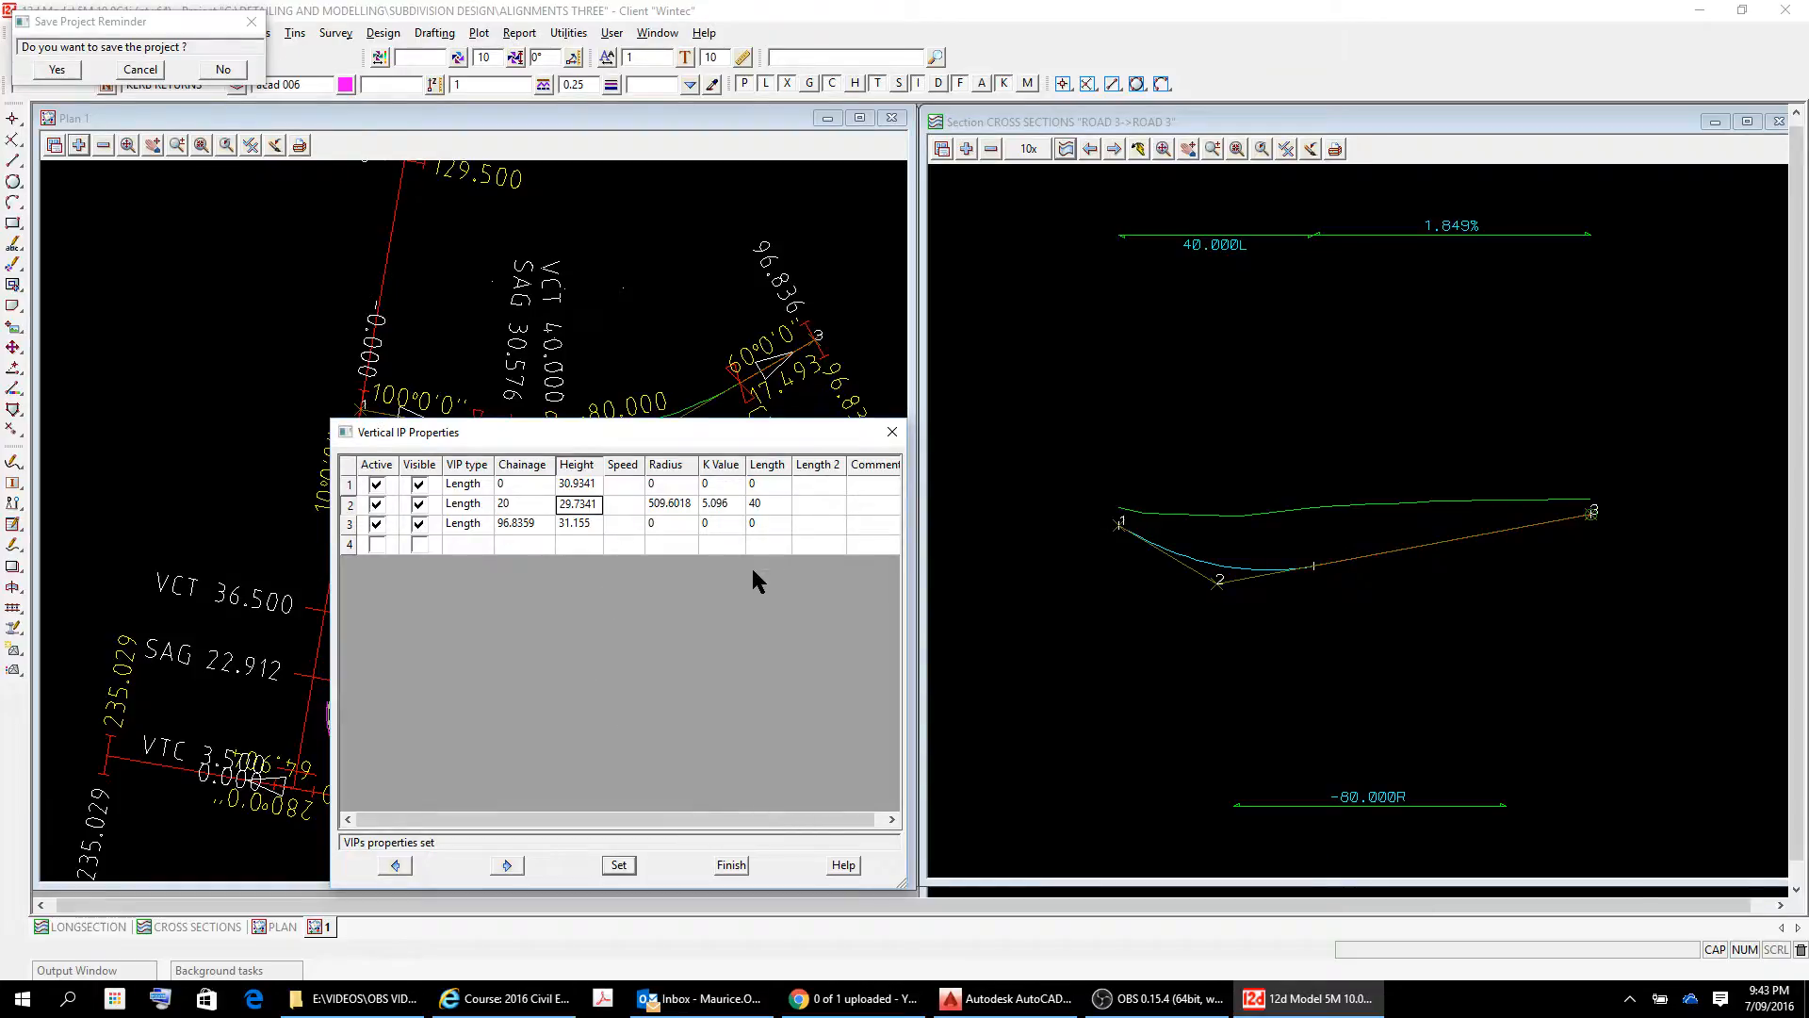
Move the vertical IP properties table clear of the edit toolbar and start the command for changing a vertical grade on ROAD 3.
click(767, 507)
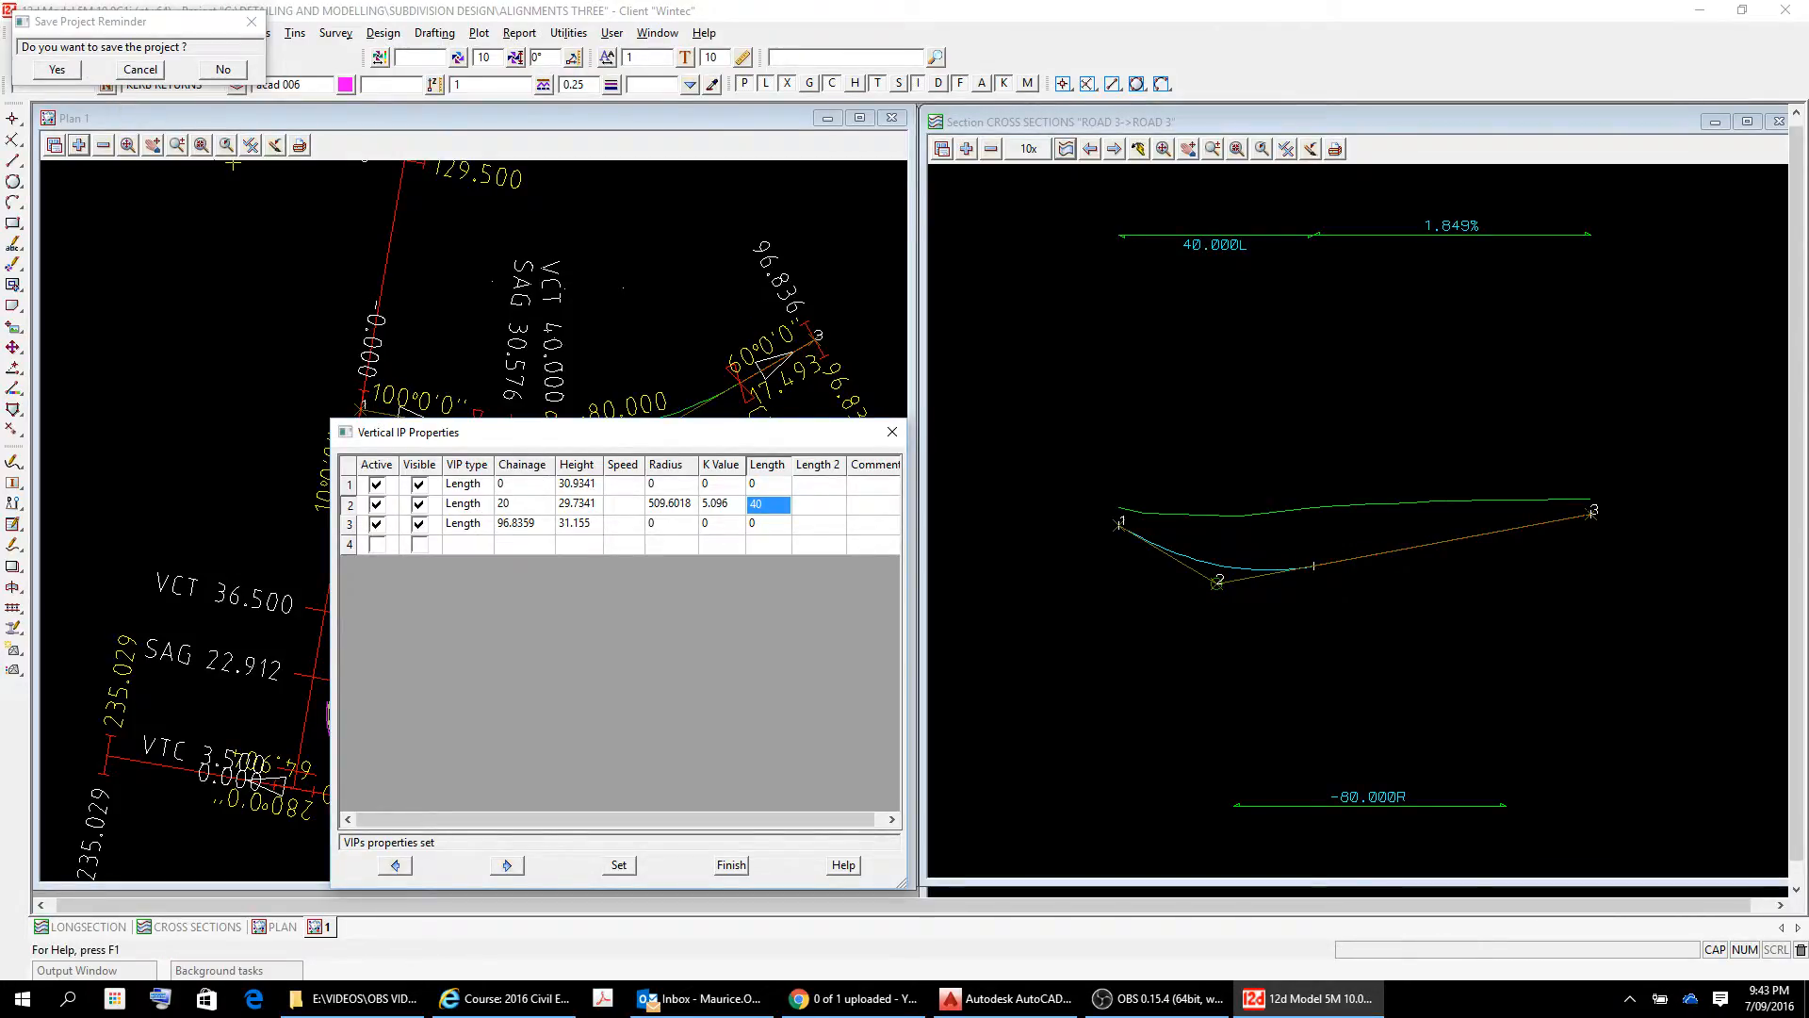
drag(601, 429, 556, 57)
click(522, 566)
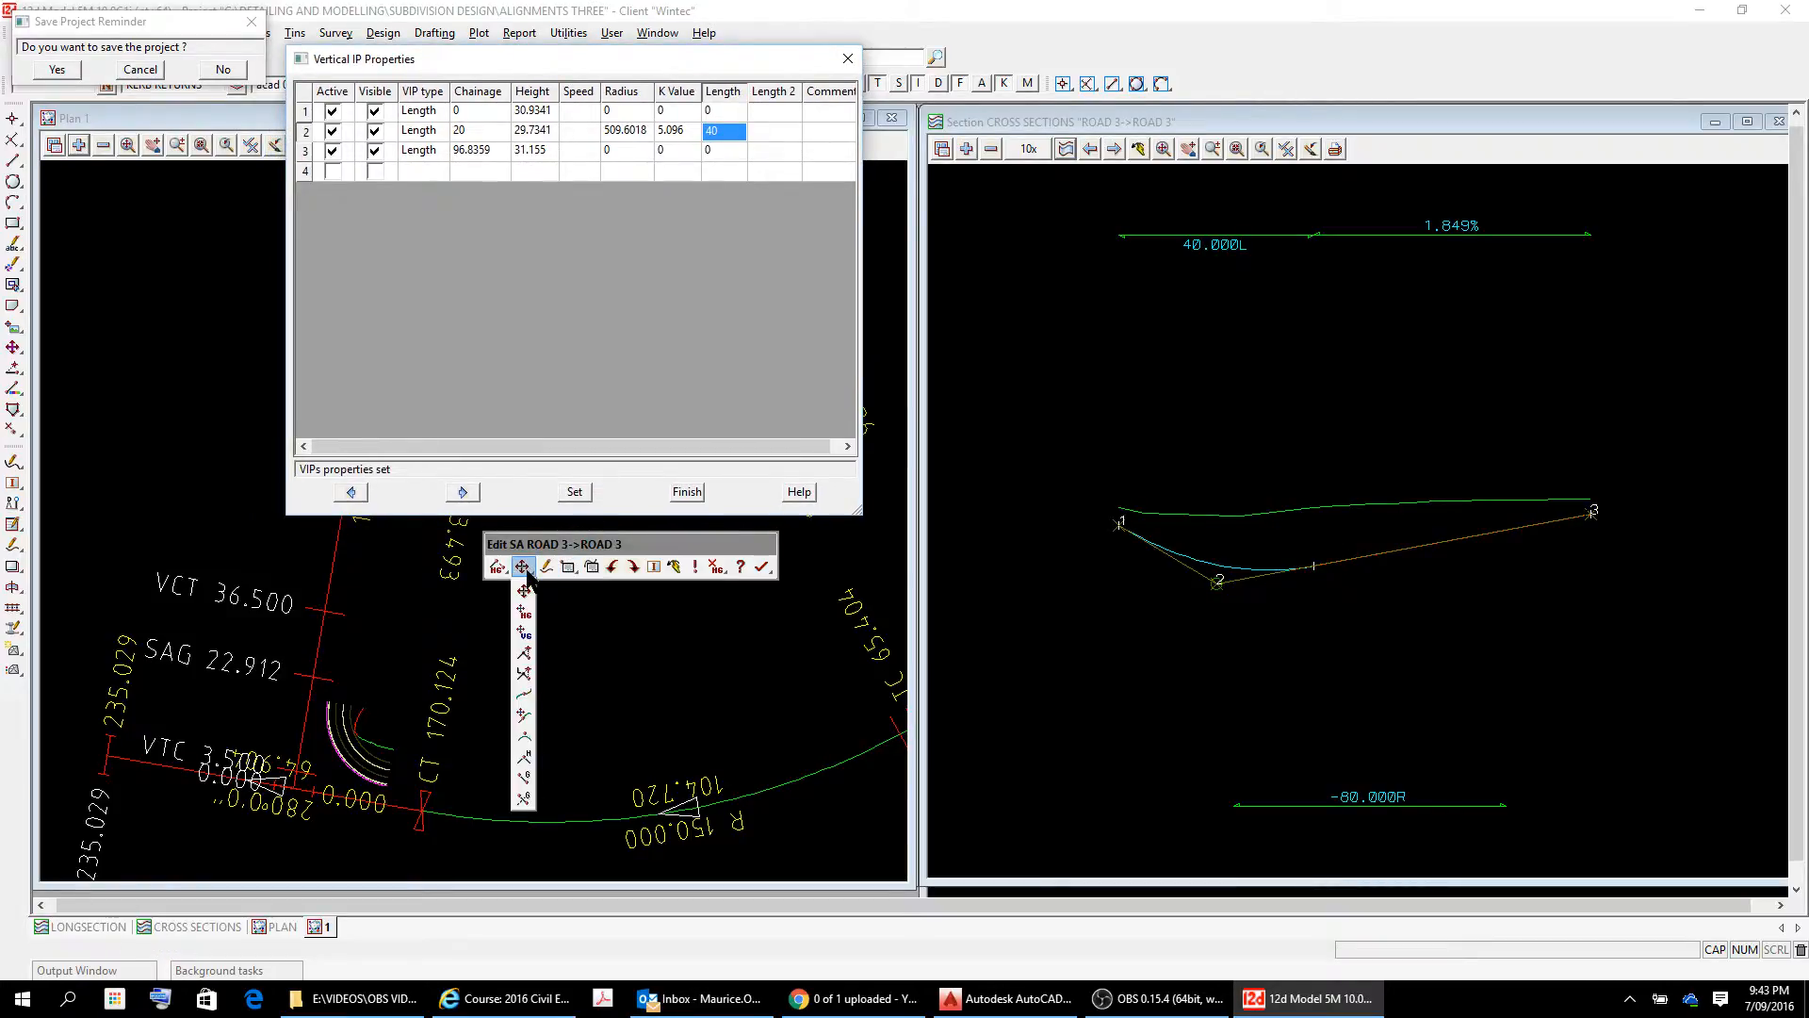
click(522, 784)
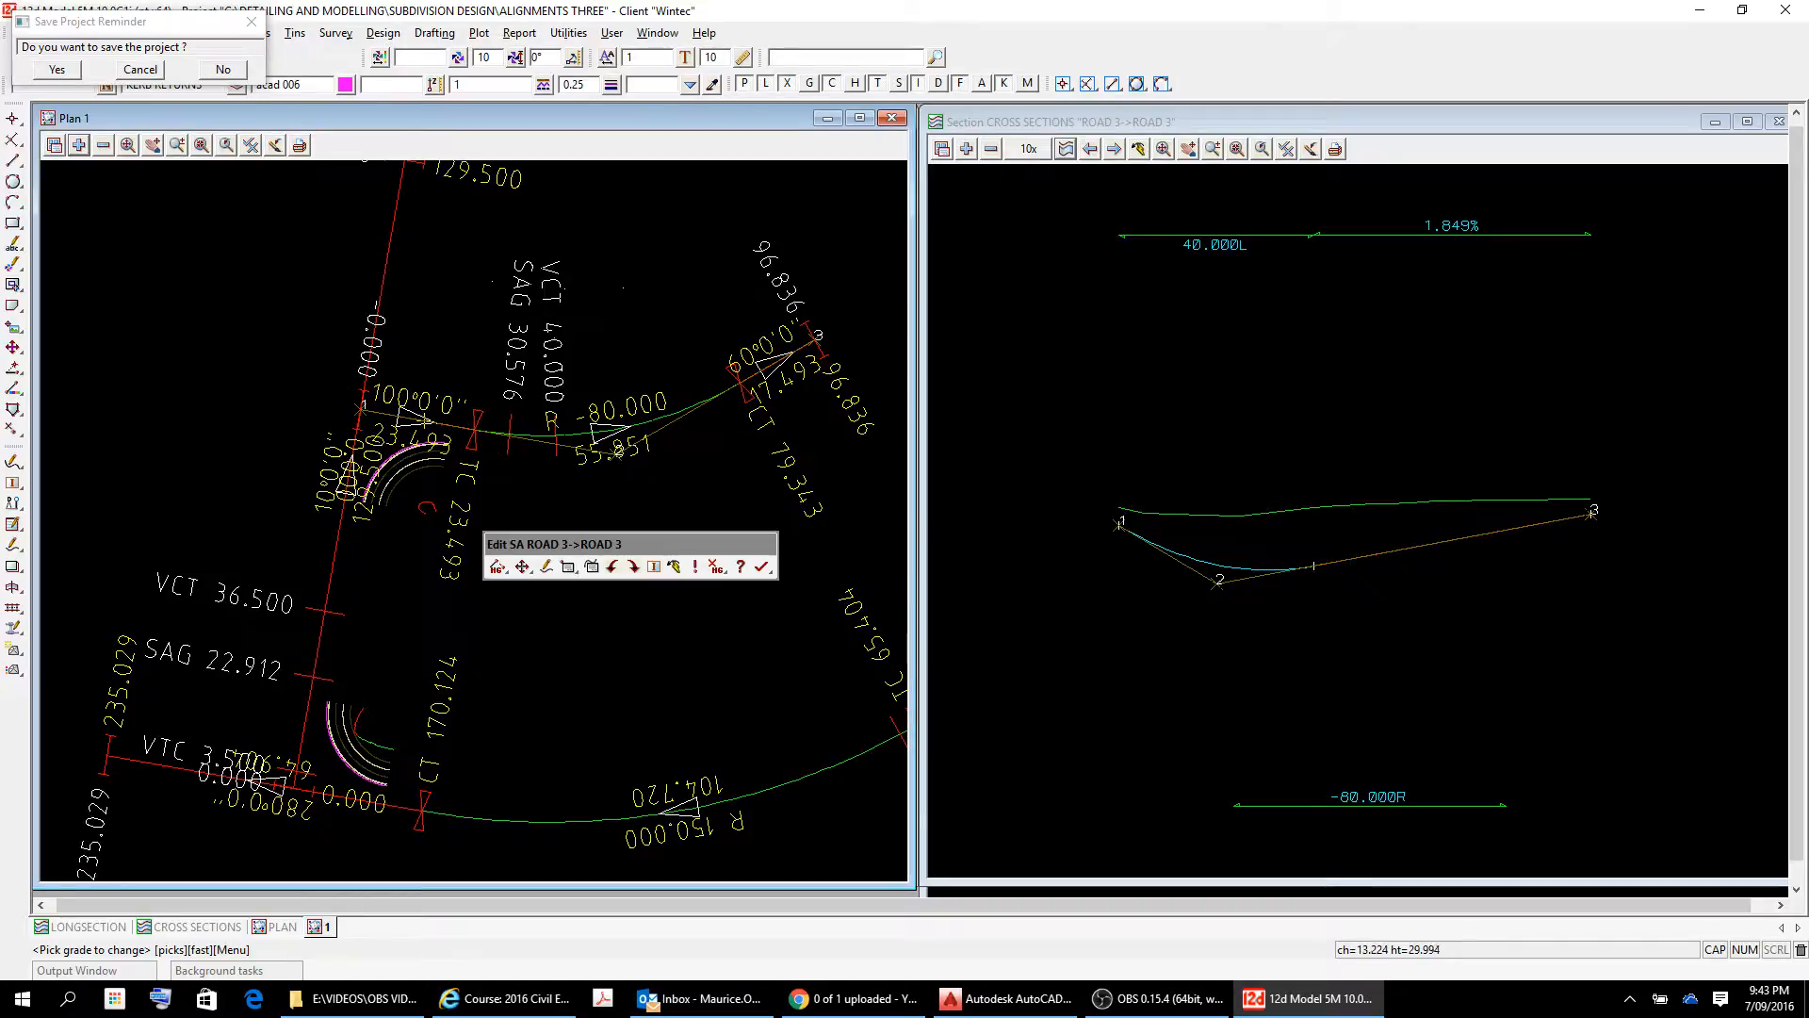
Examine the string information and grade at several points along the ROAD 3 vertical curve near IP 1.
click(1191, 558)
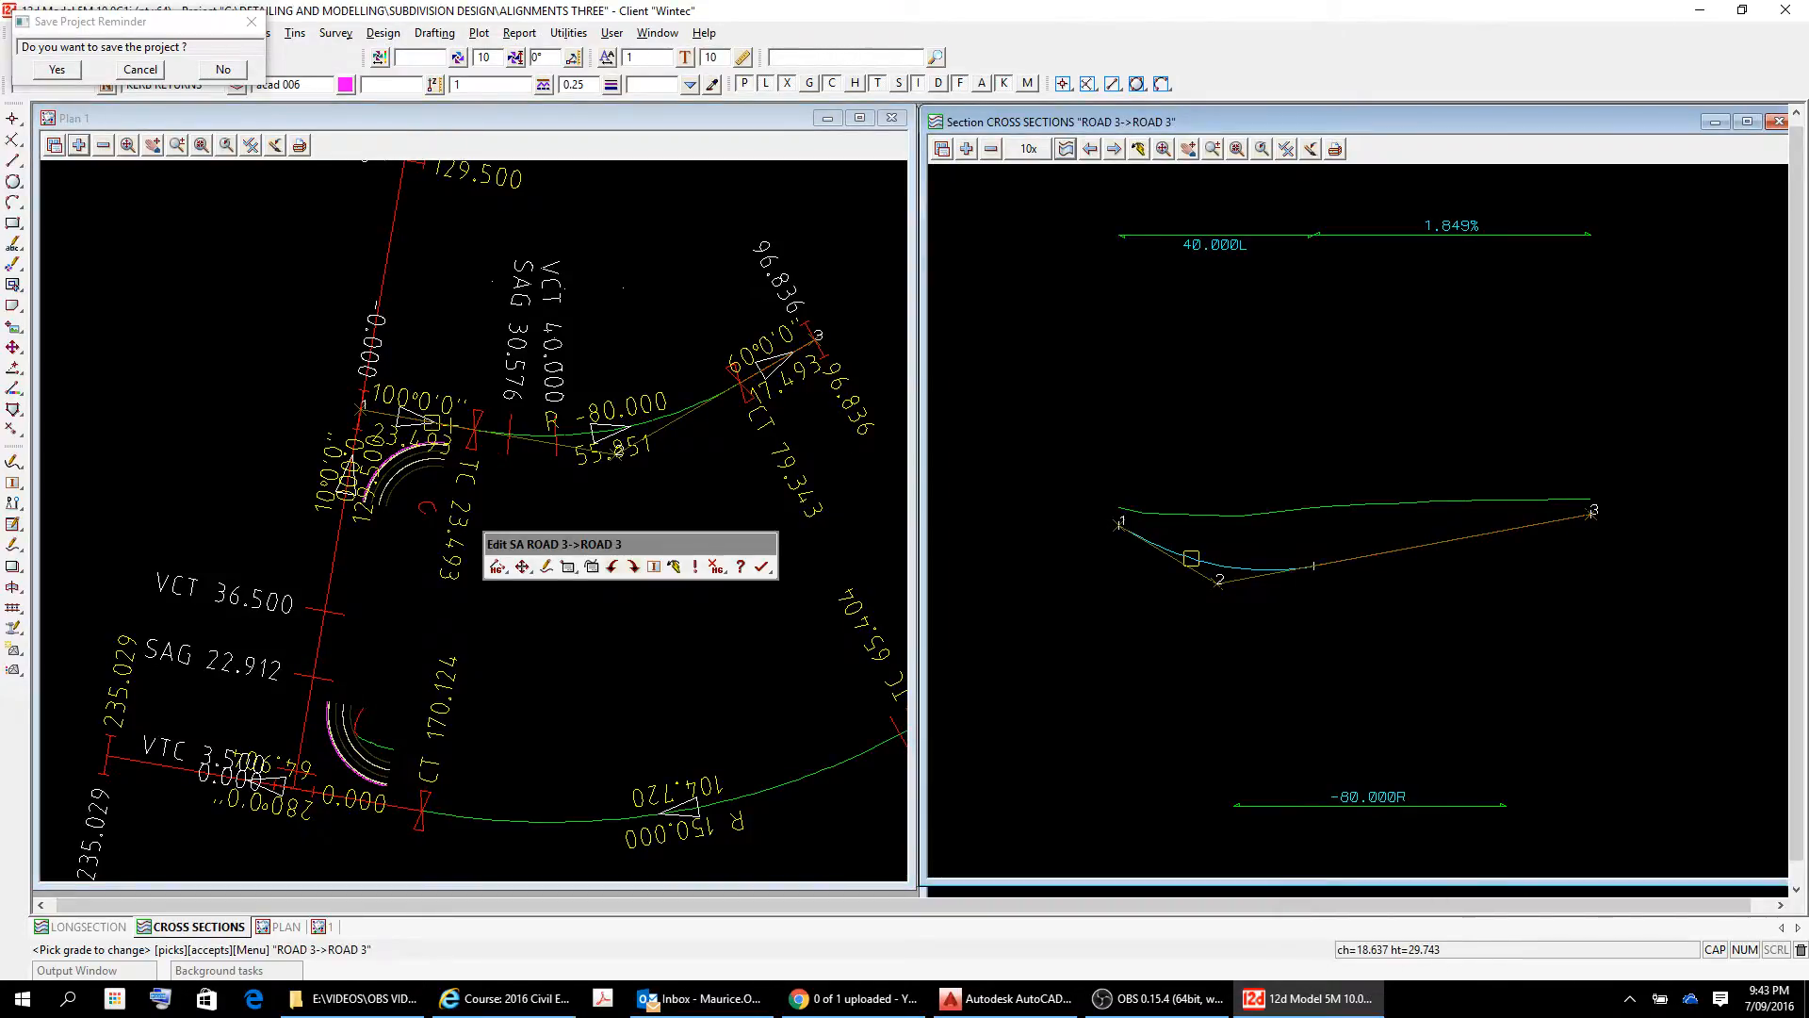
right_click(1203, 587)
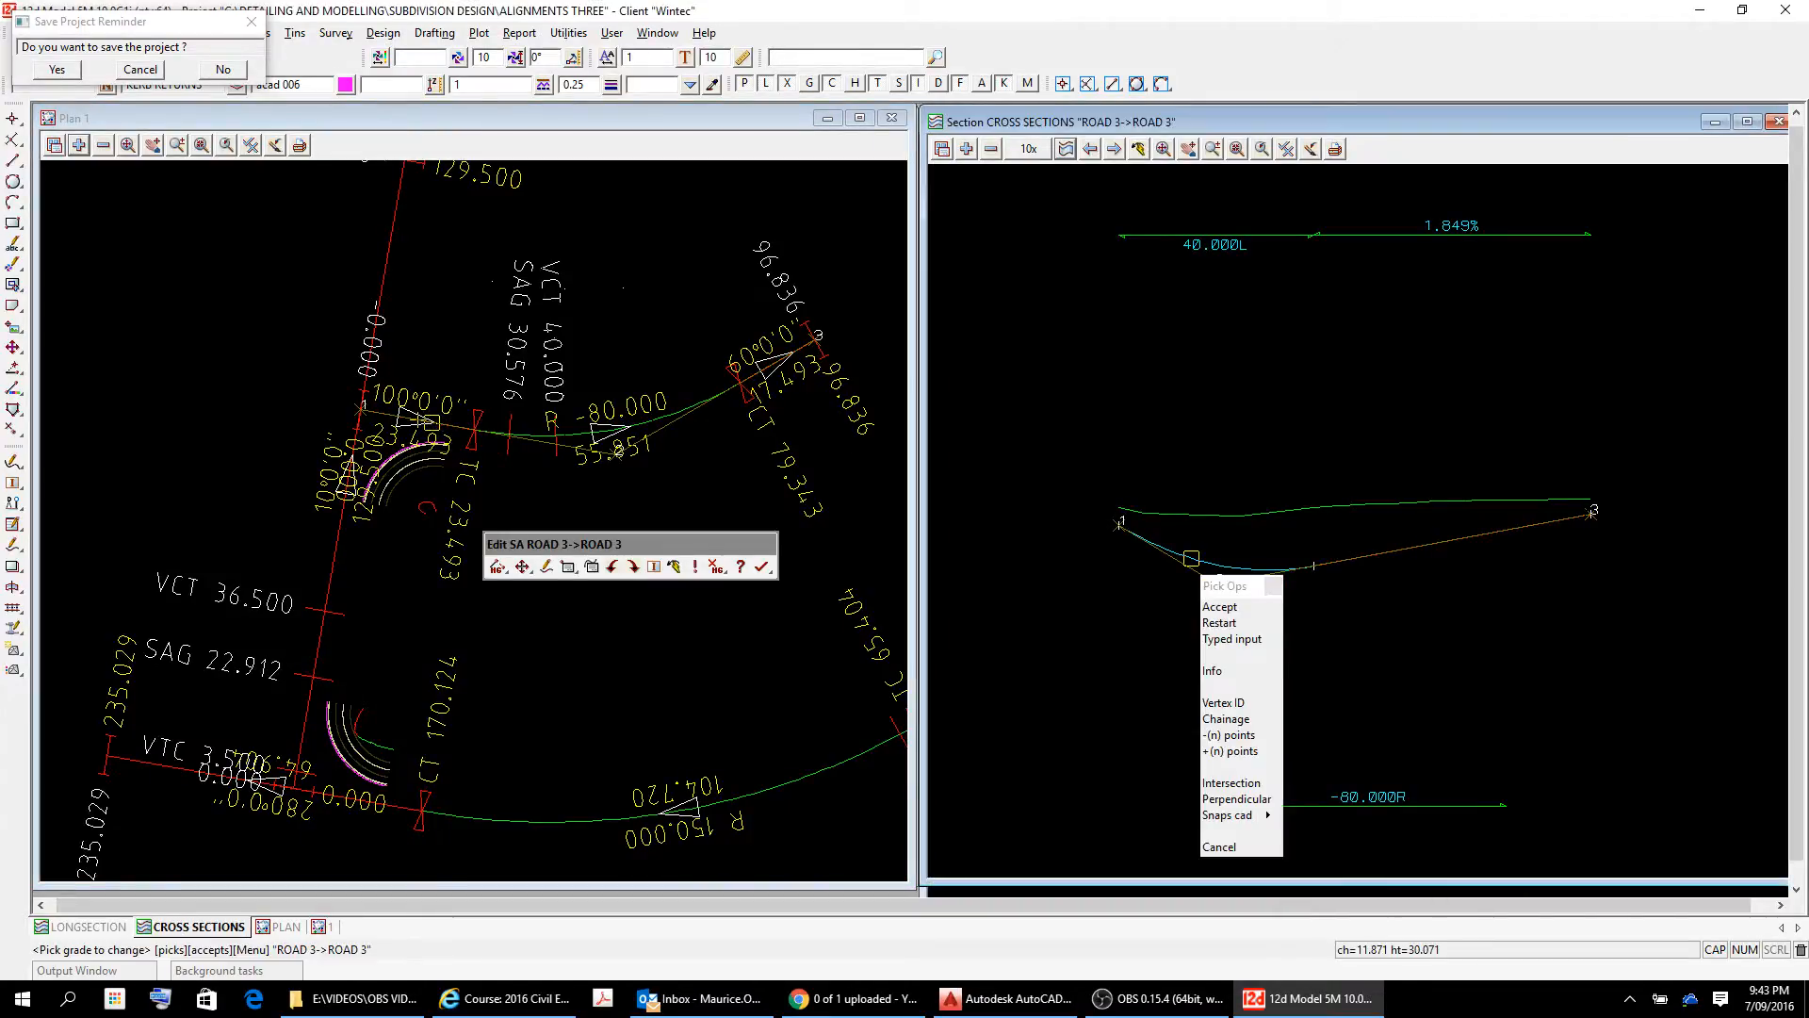
click(1212, 671)
drag(1177, 554, 1203, 561)
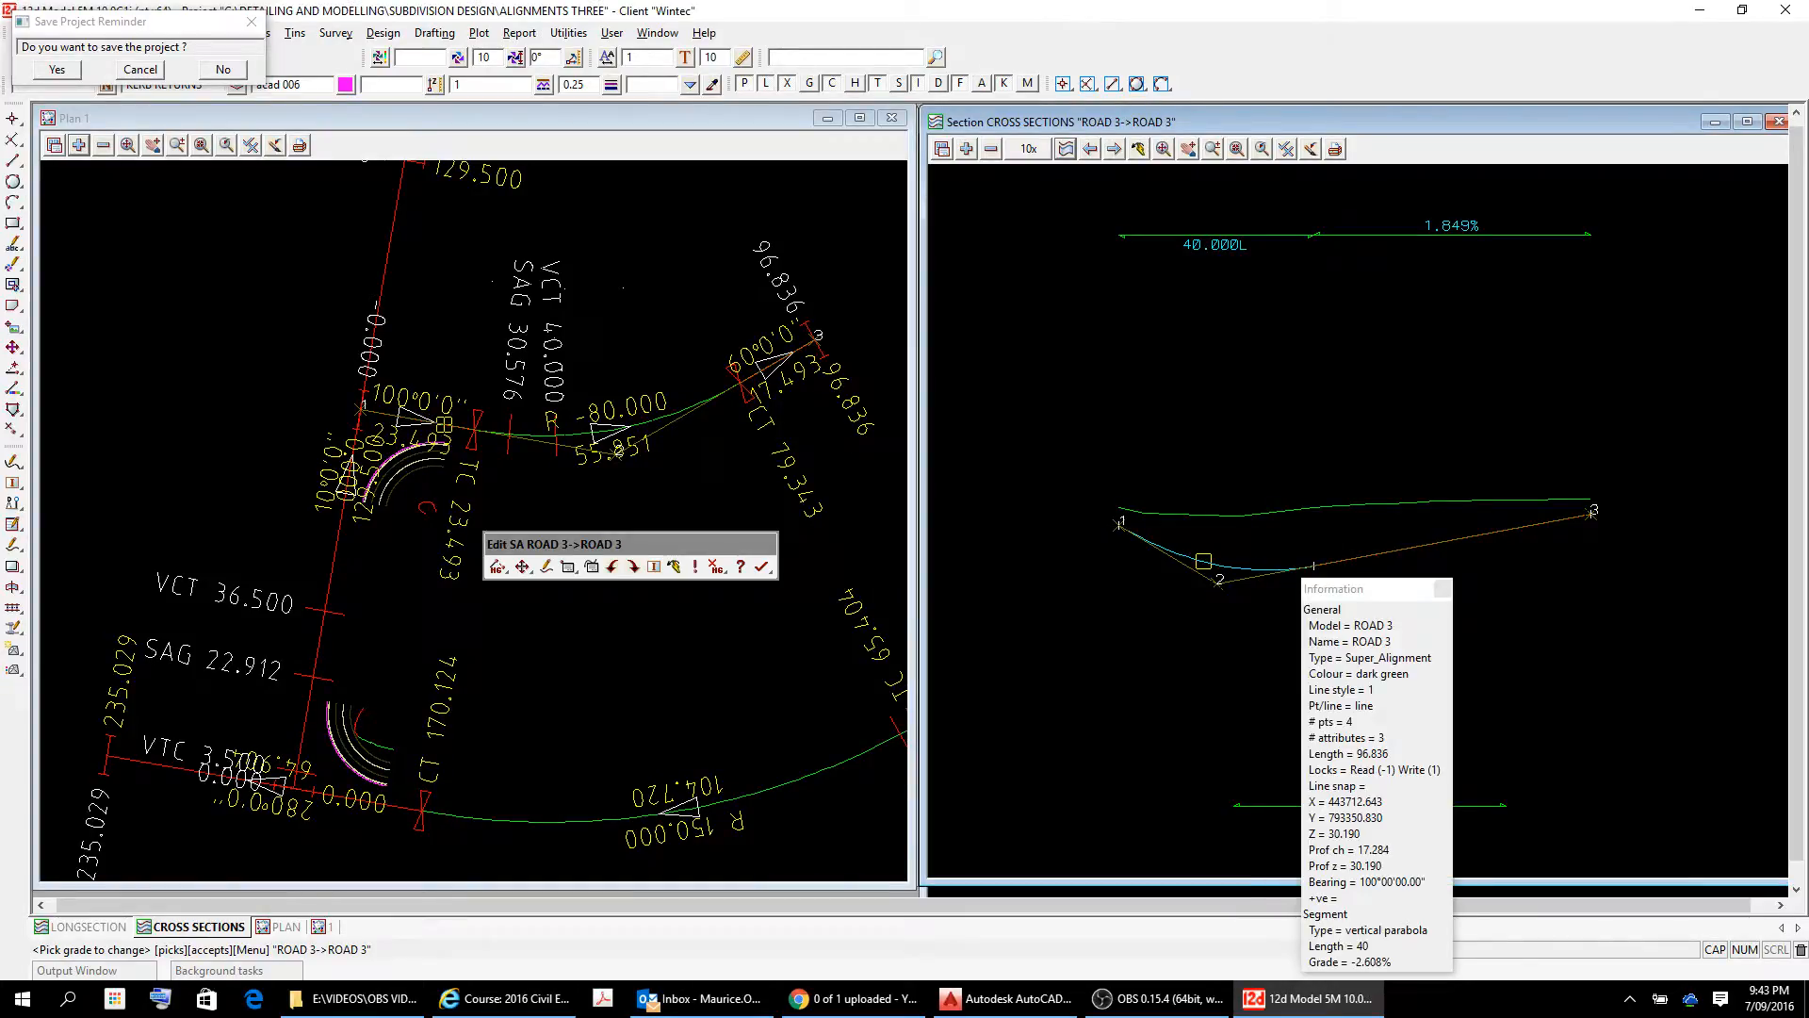
click(1152, 543)
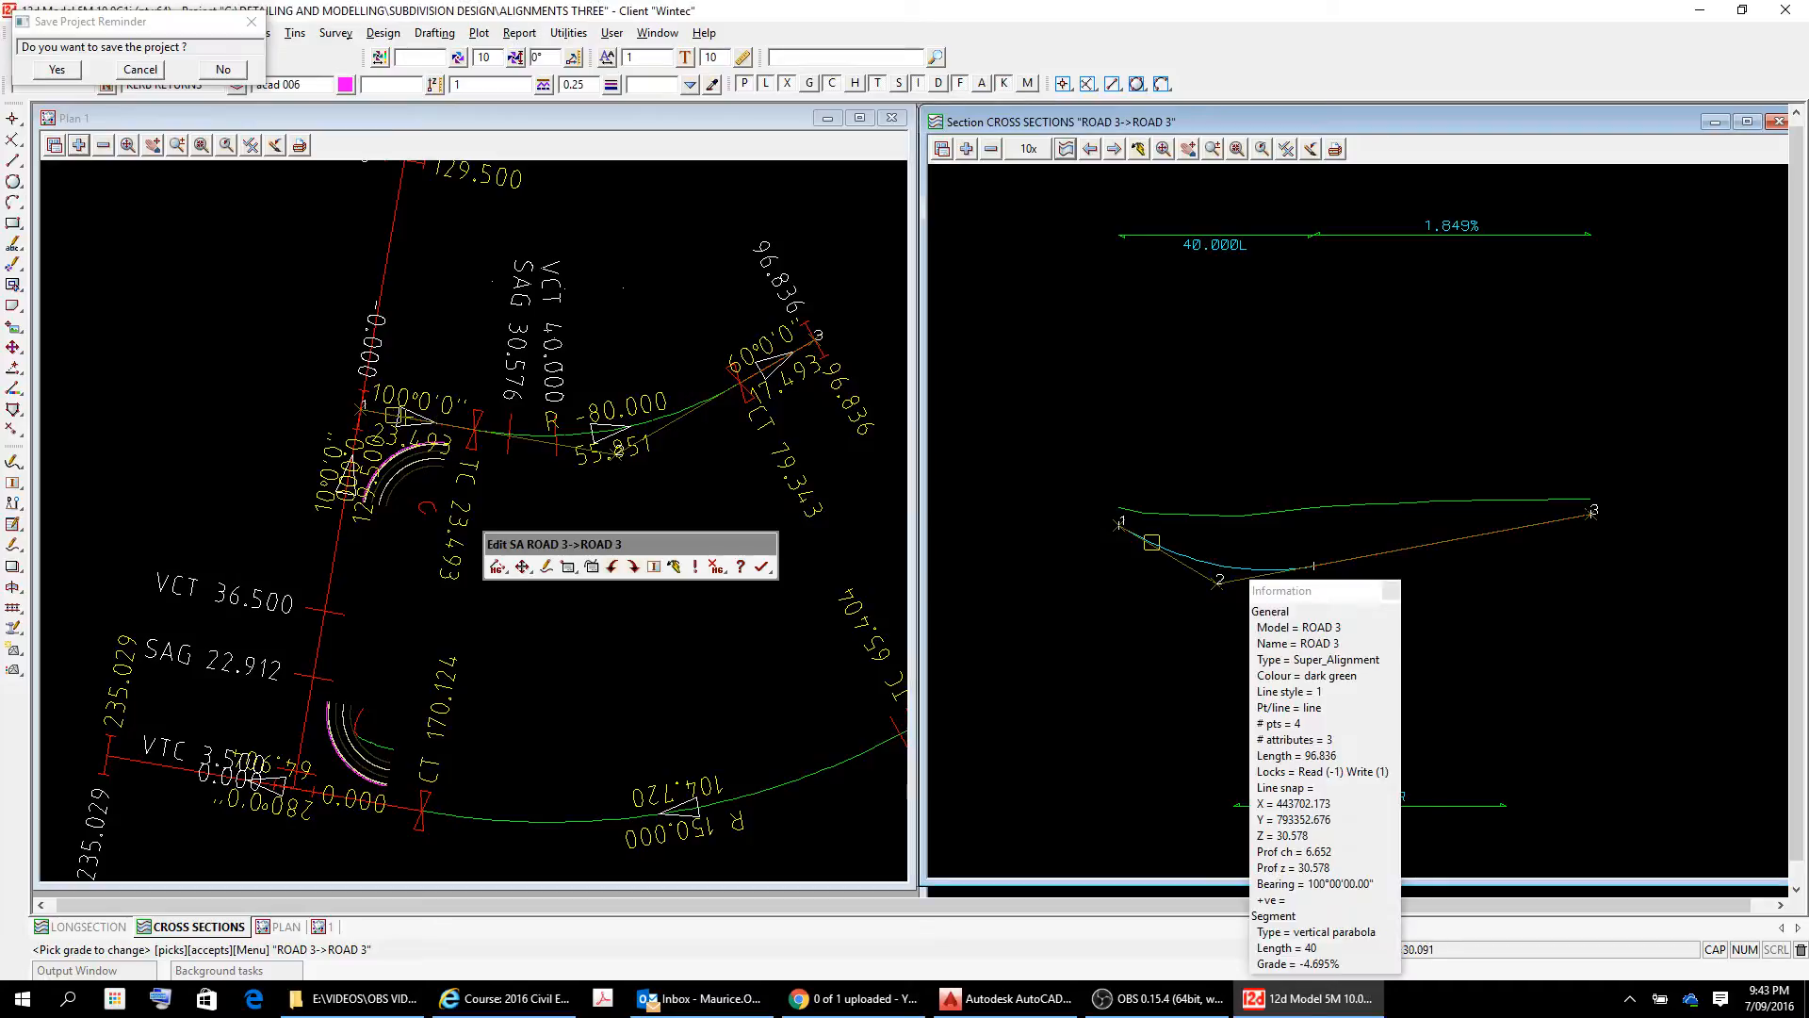
scroll(1152, 543, up, 5)
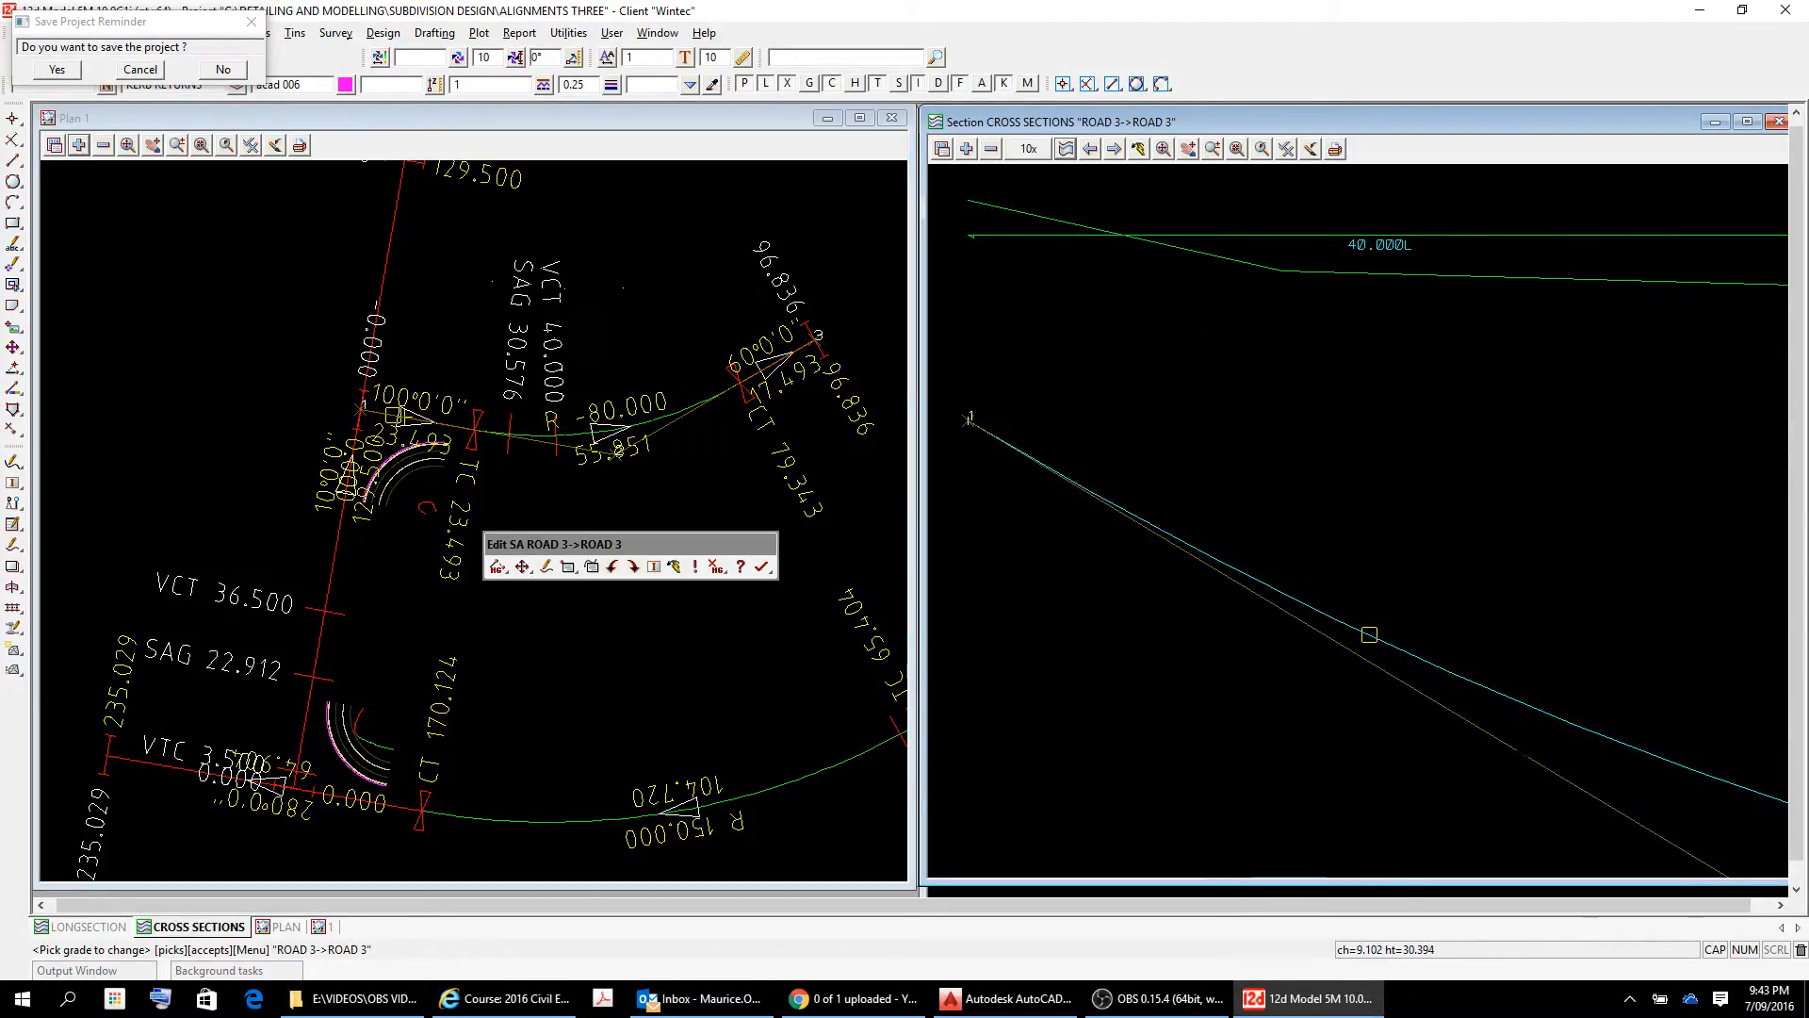
click(1369, 634)
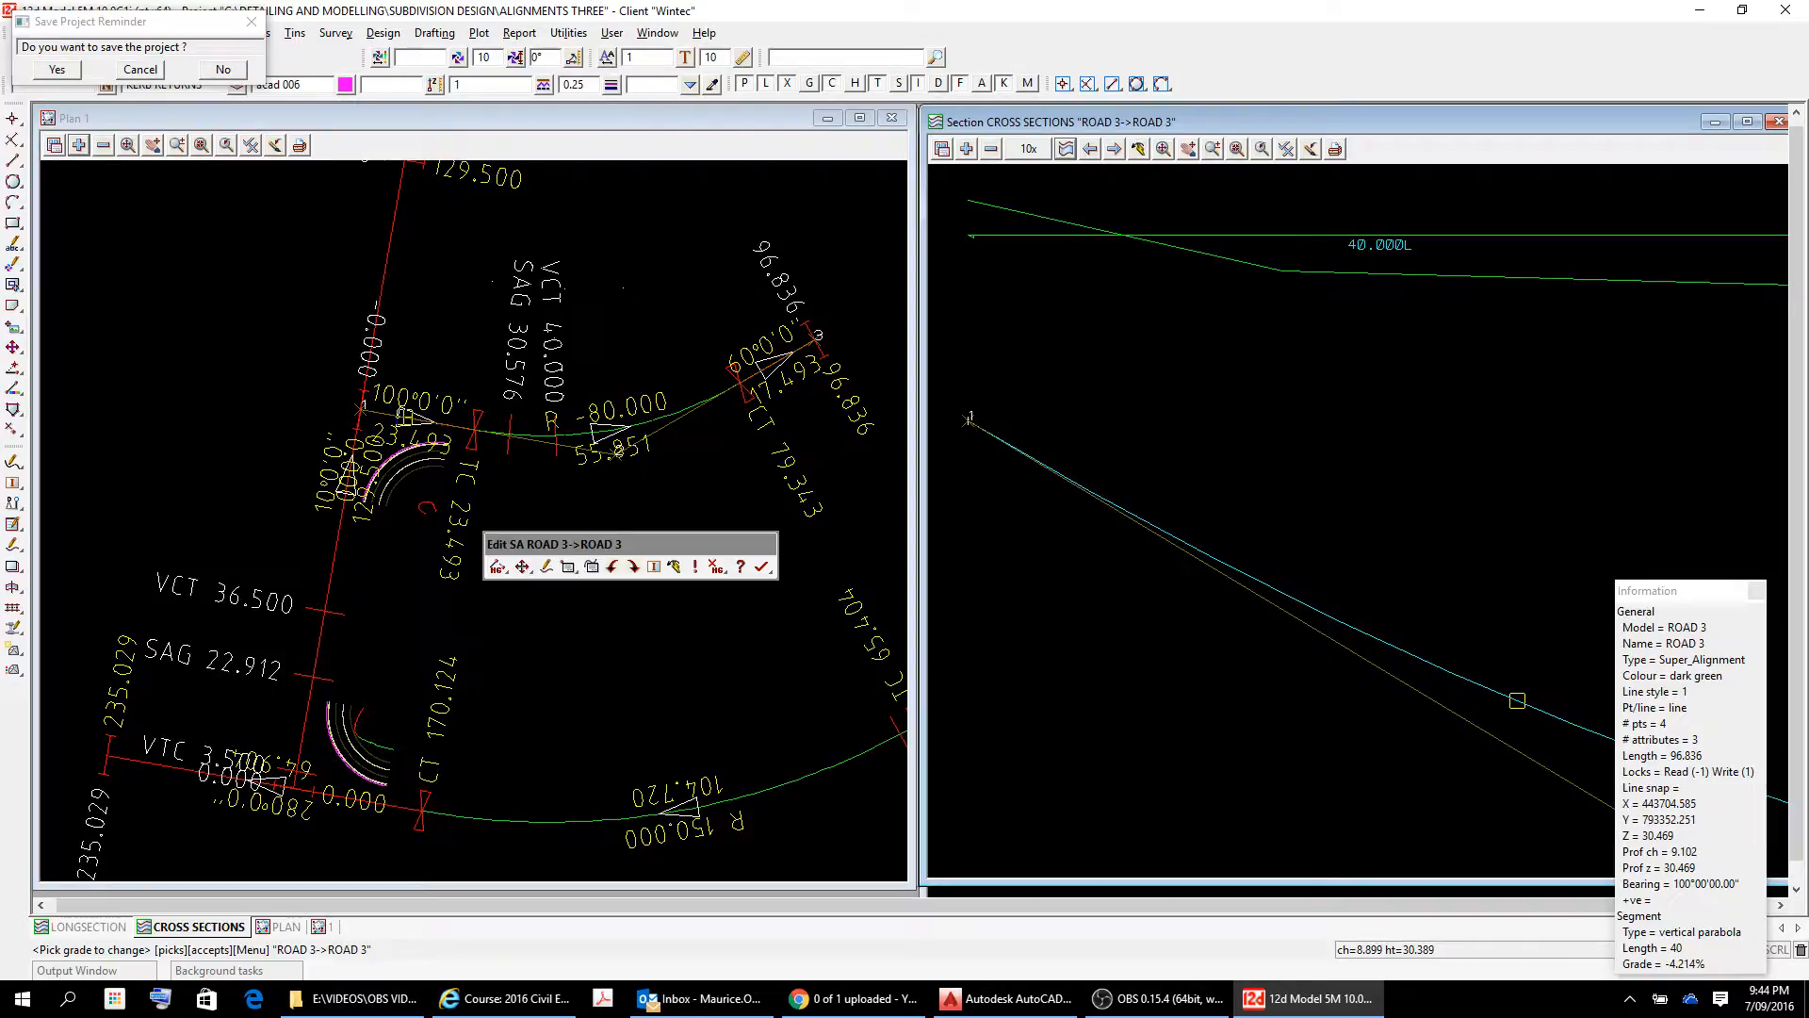
Set the vertical grade between IP 1 and IP 2 of ROAD 3 to -3% and end the grade change.
right_click(1517, 700)
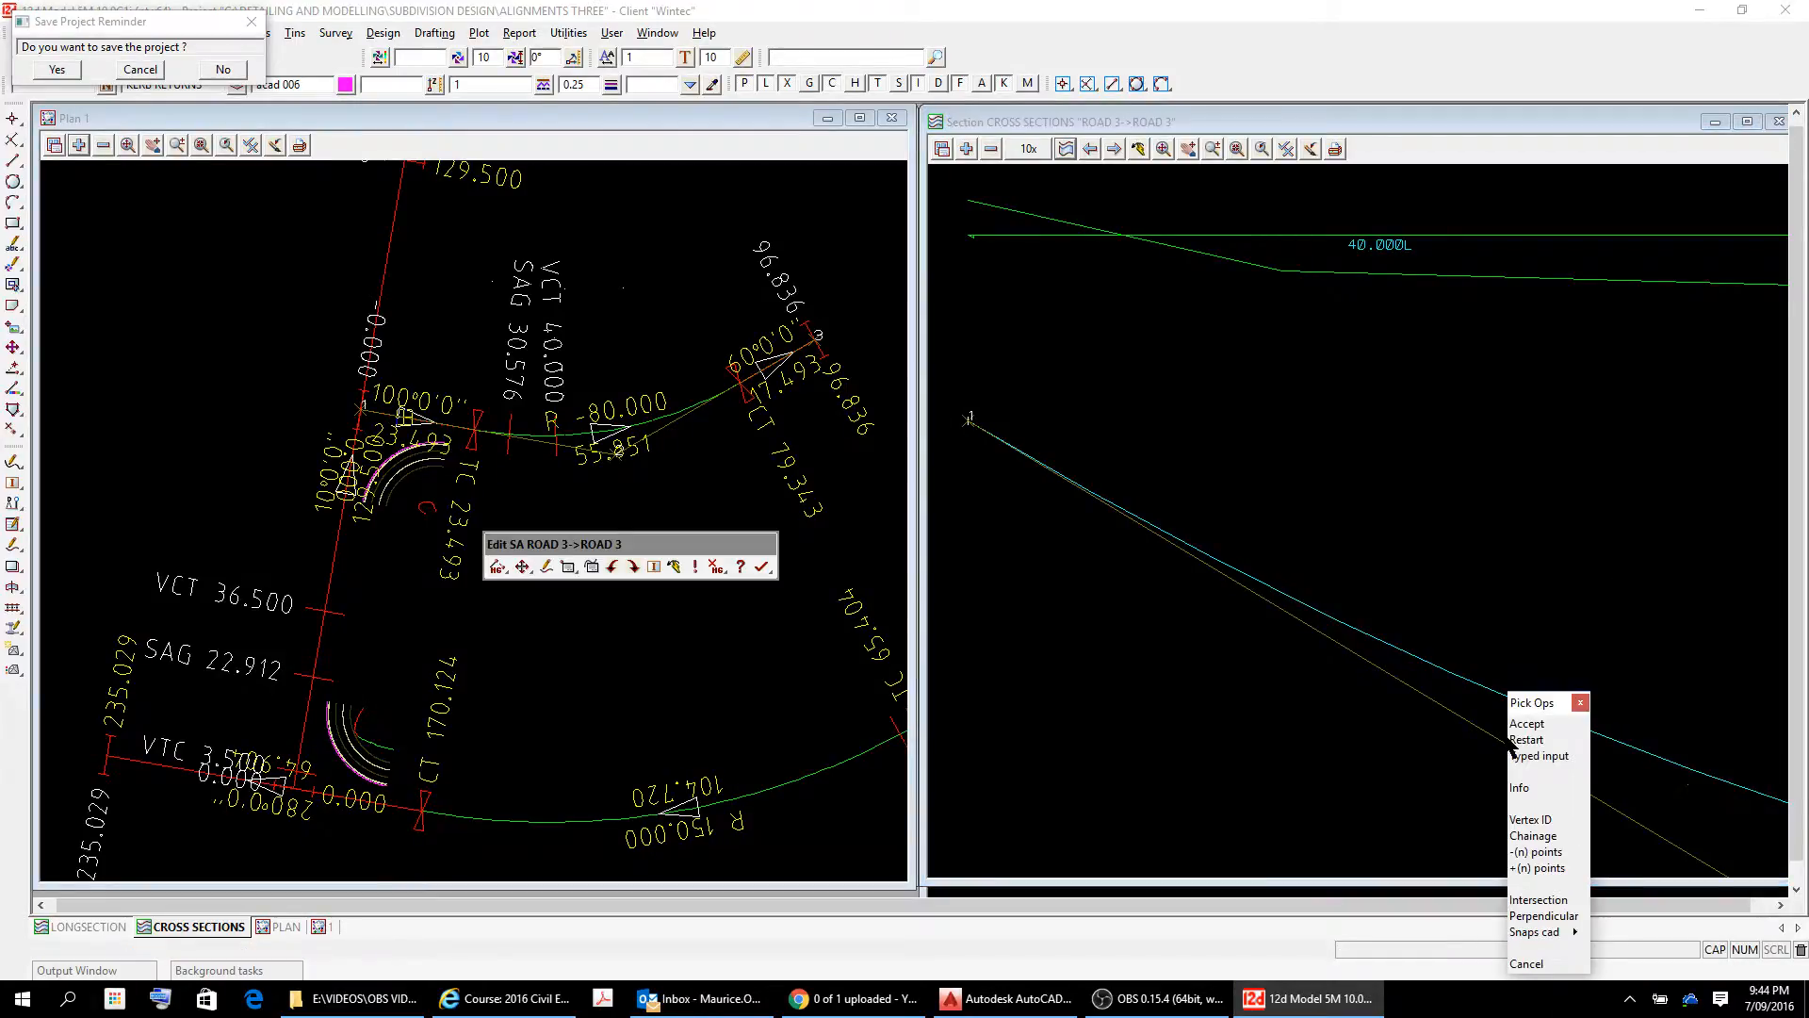
click(1532, 729)
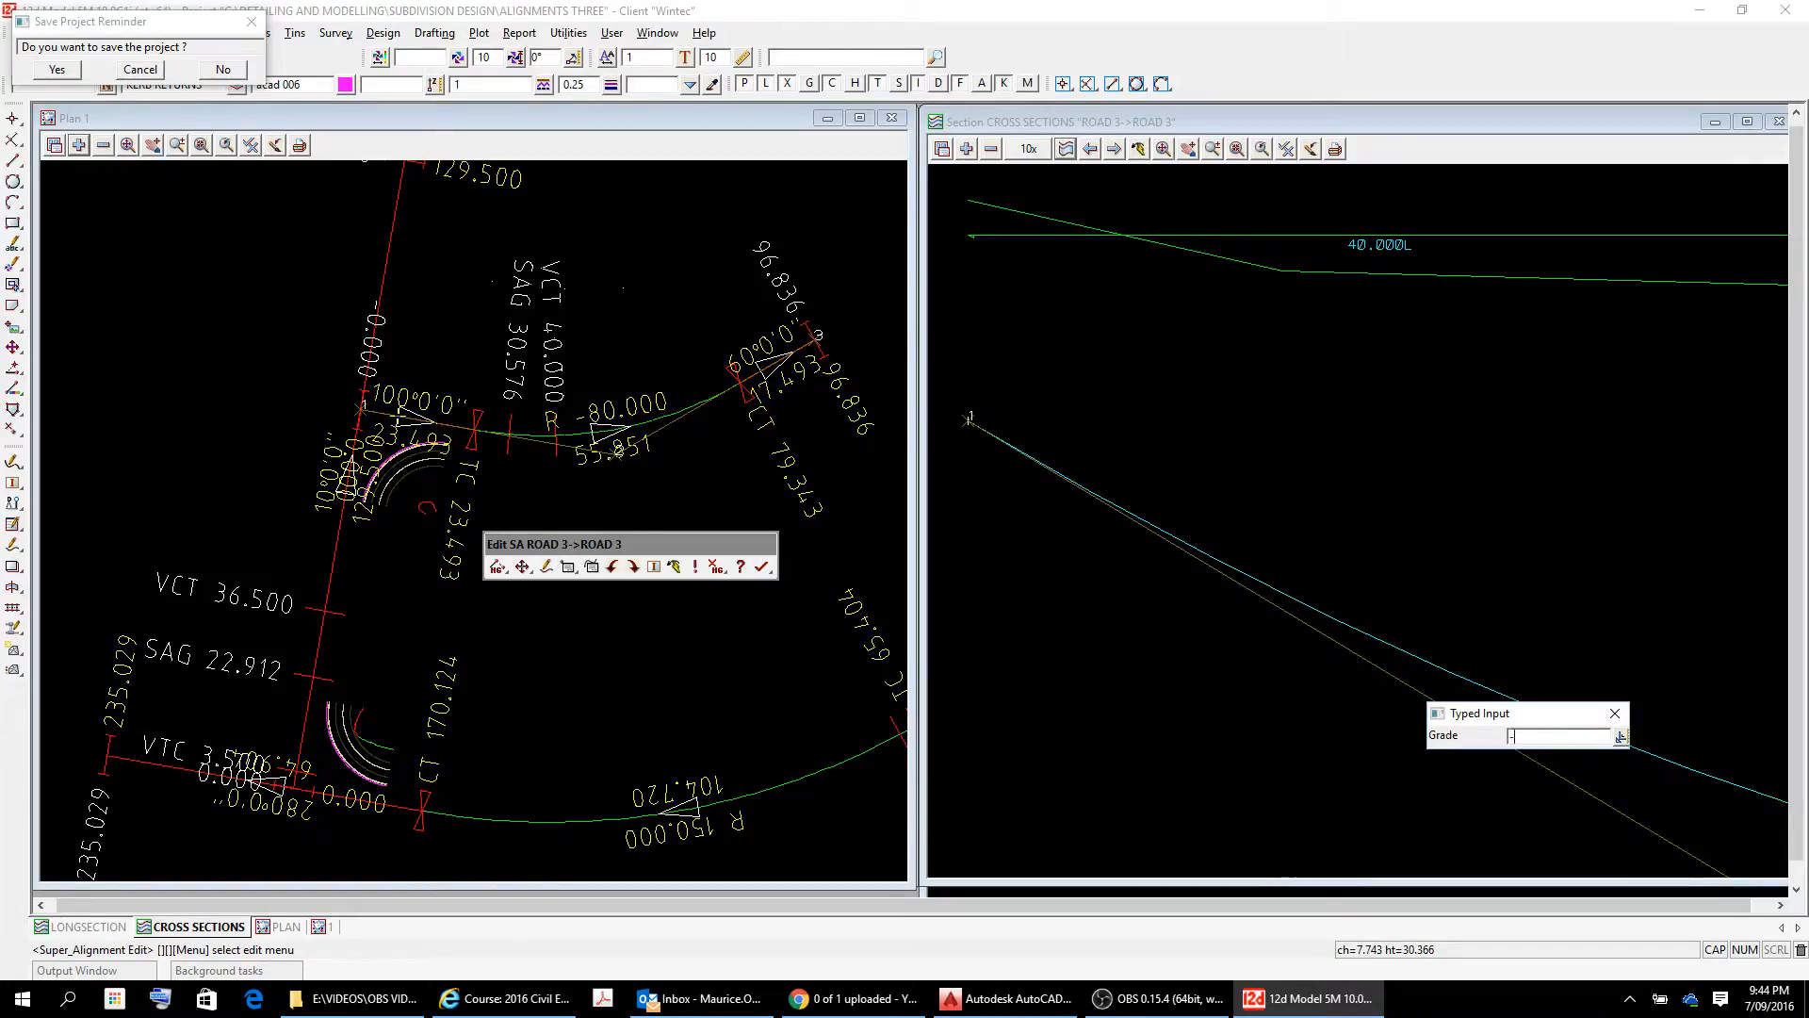
text(-3)
key(Return)
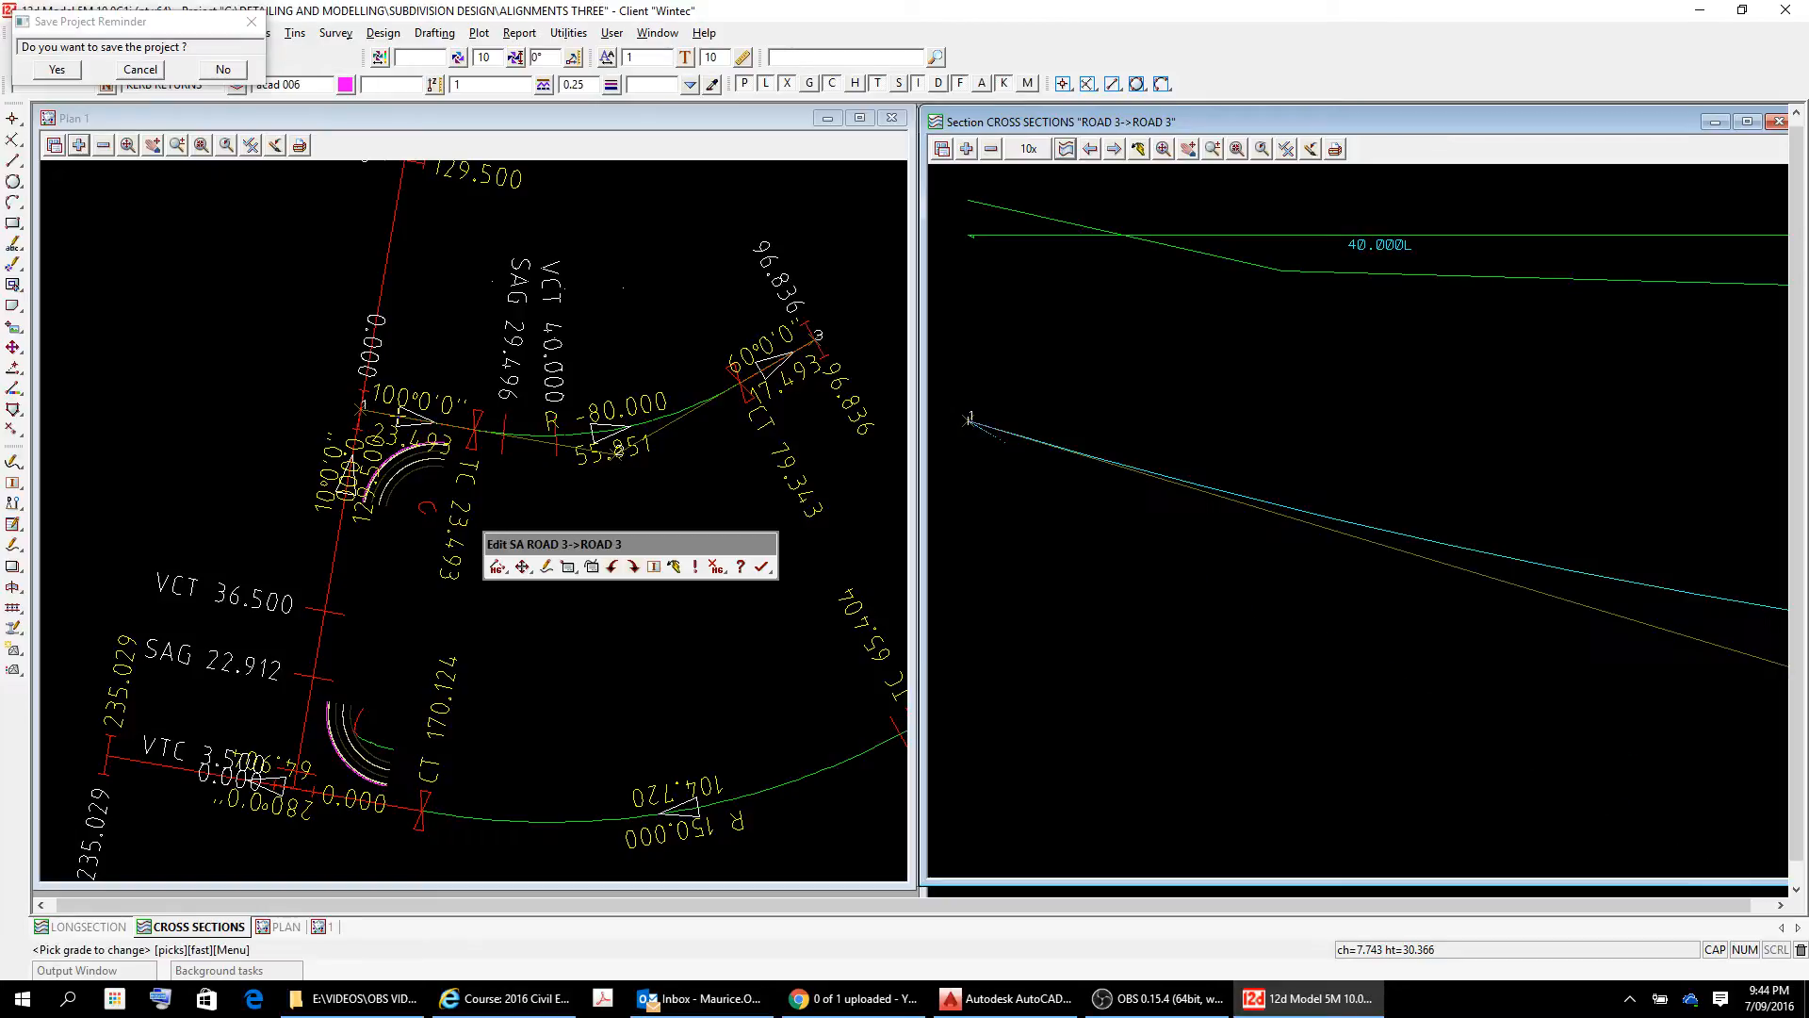
scroll(1519, 606, down, 7)
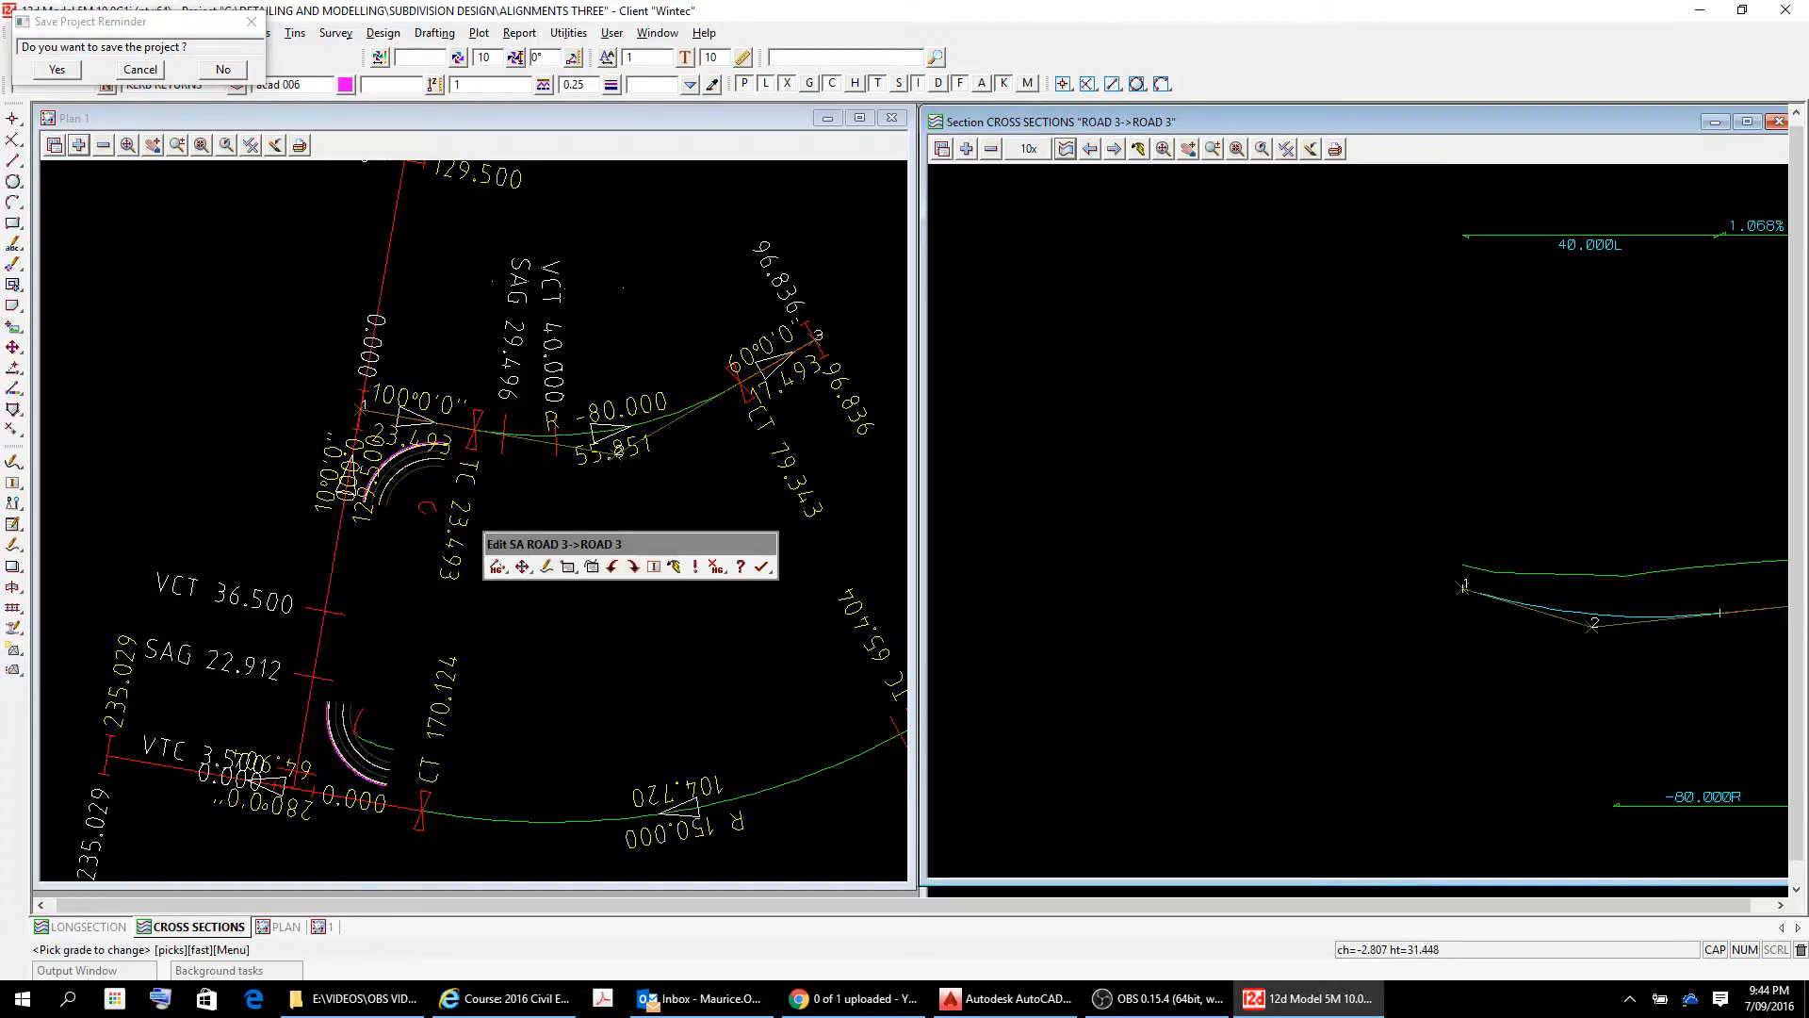
click(1545, 610)
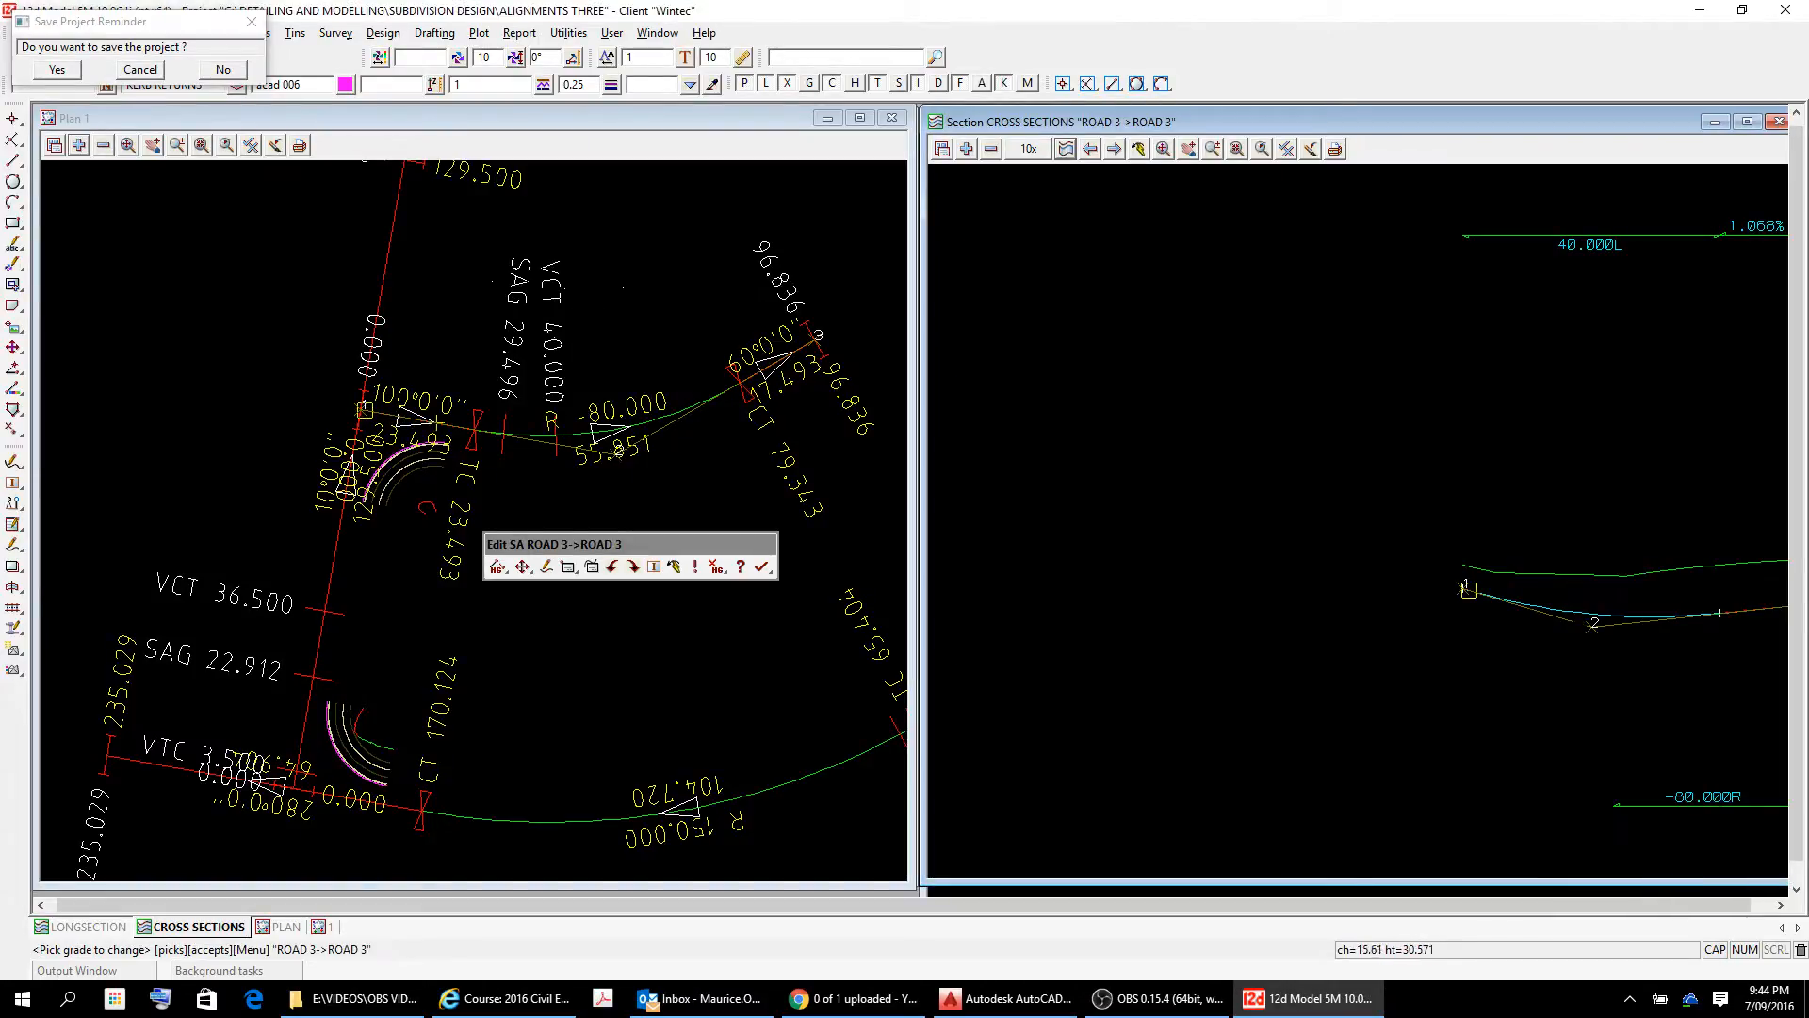
scroll(1566, 623, up, 4)
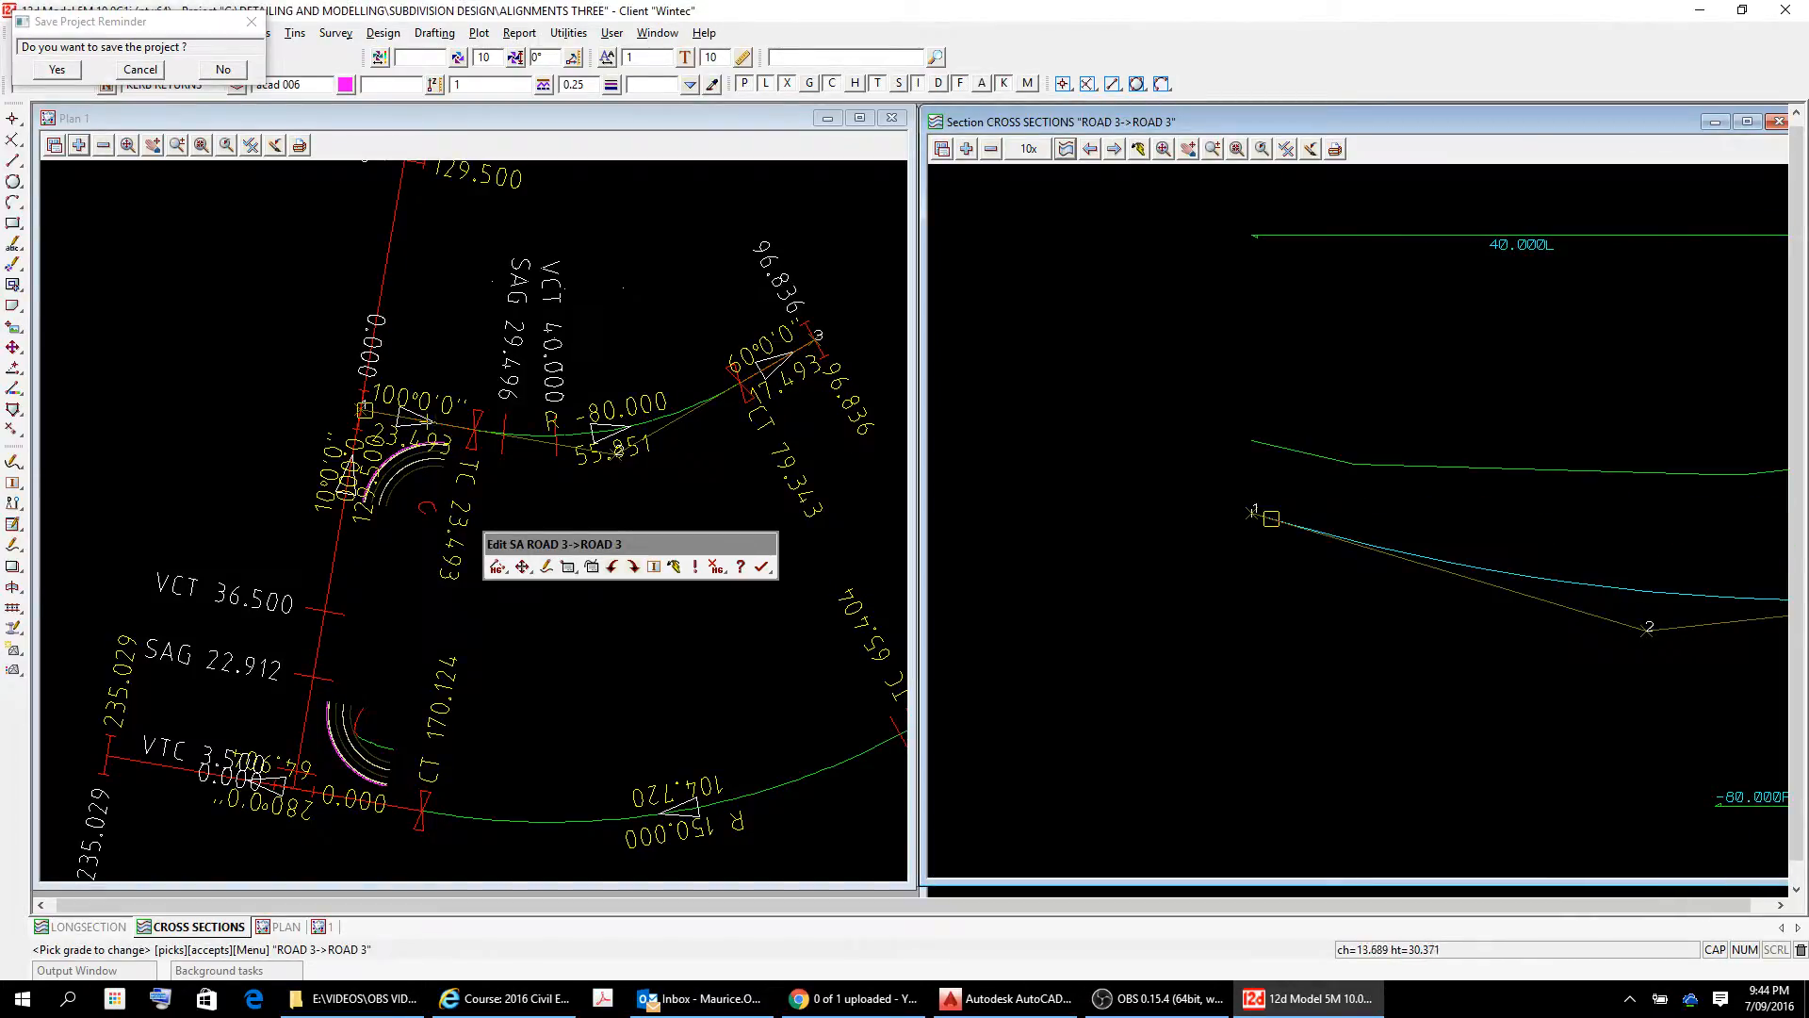
key(Escape)
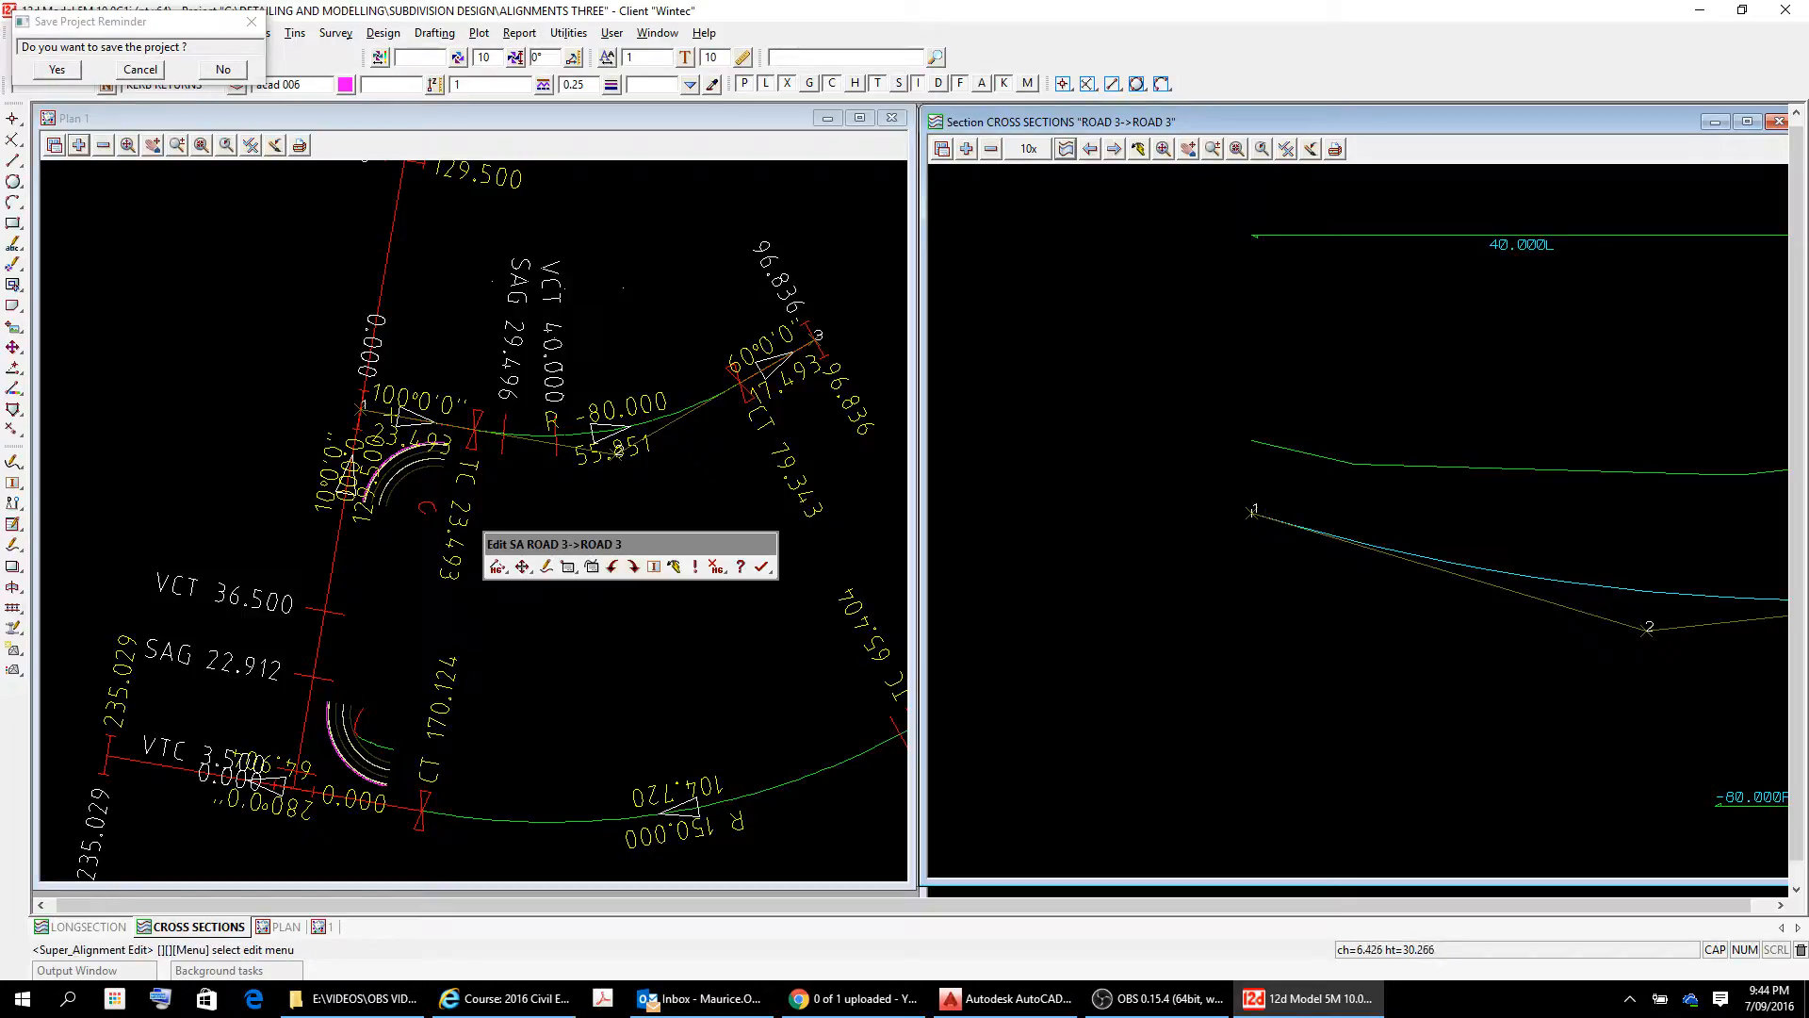
scroll(1438, 587, down, 4)
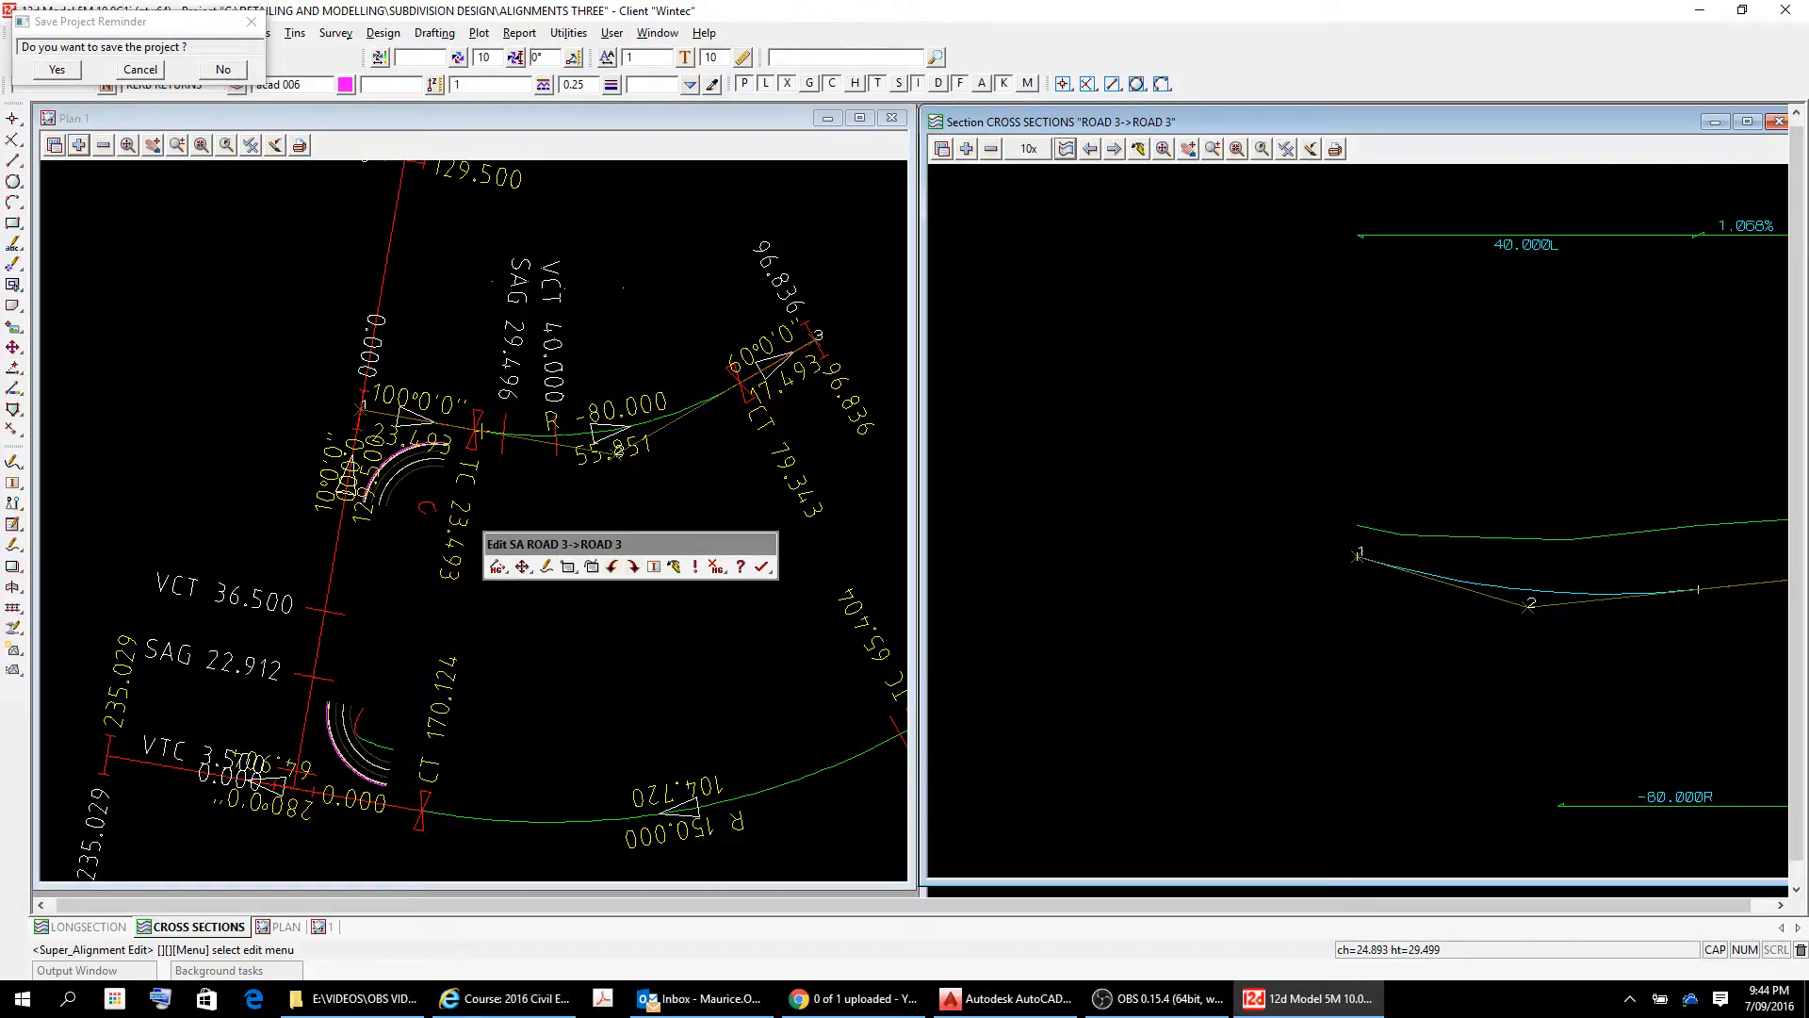
Reopen the ROAD 3 vertical IP properties table and apply a curve length of 33 at IP 2.
click(568, 567)
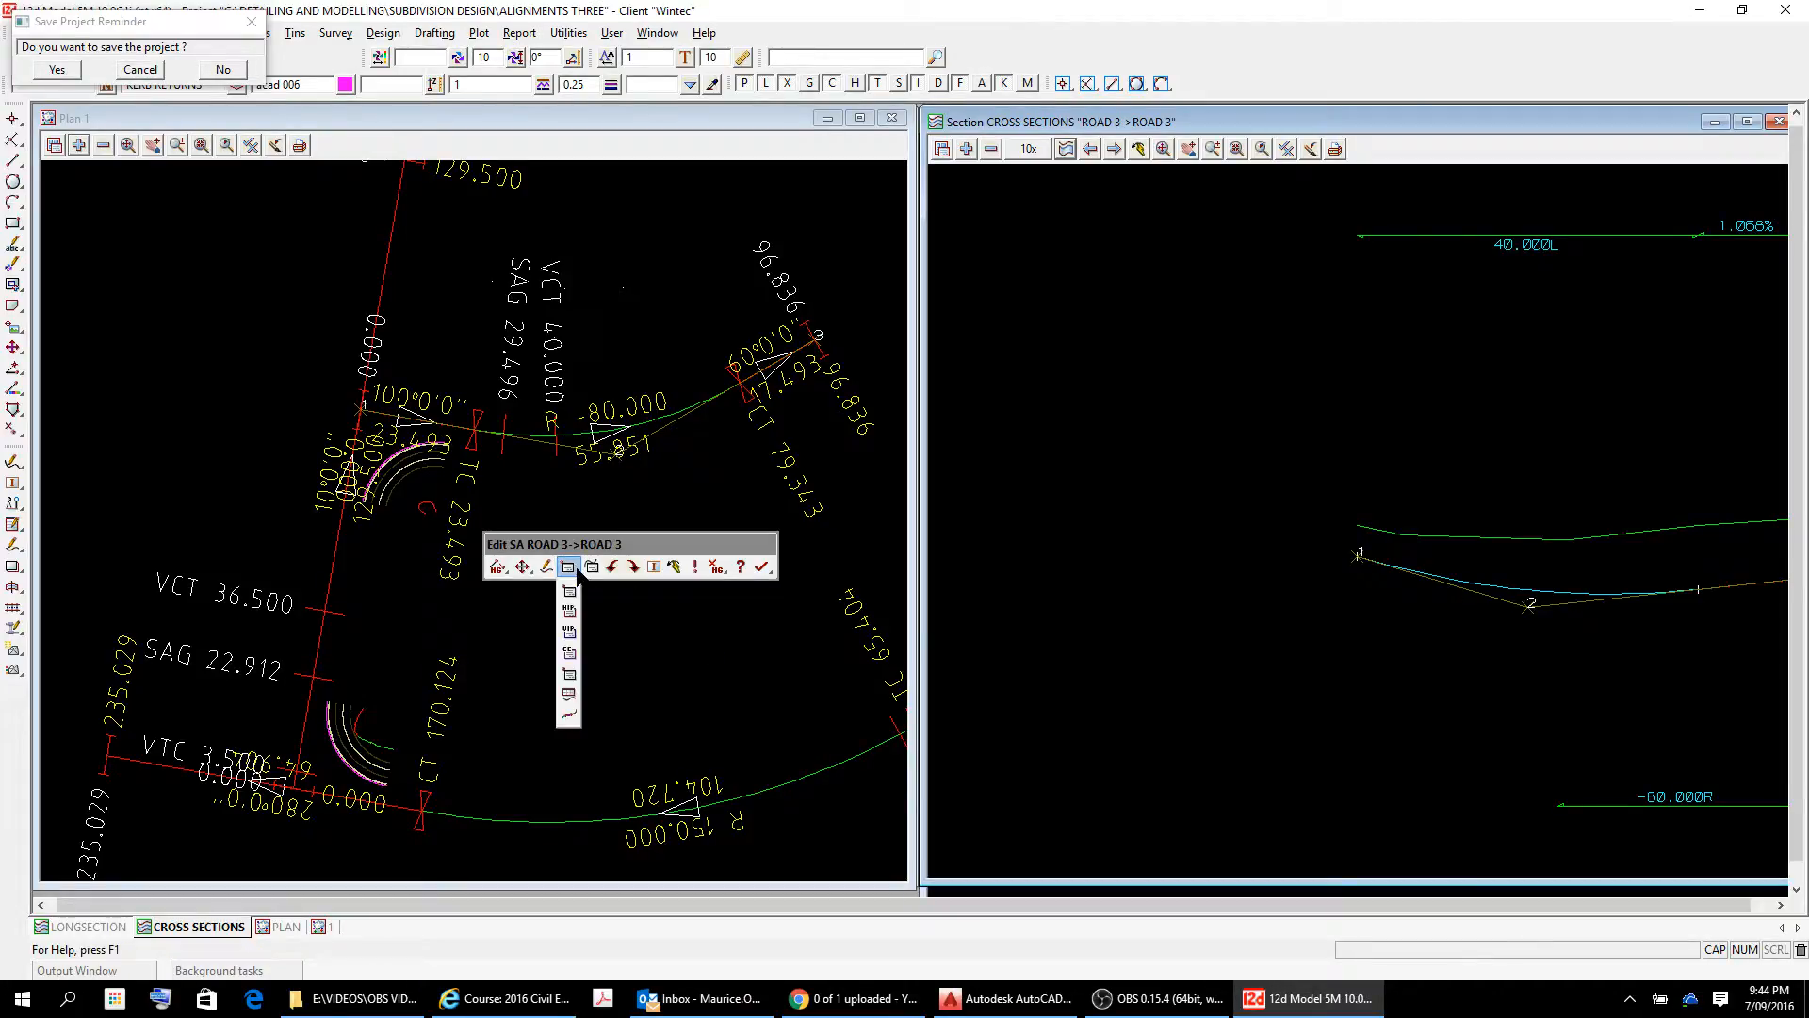
click(569, 632)
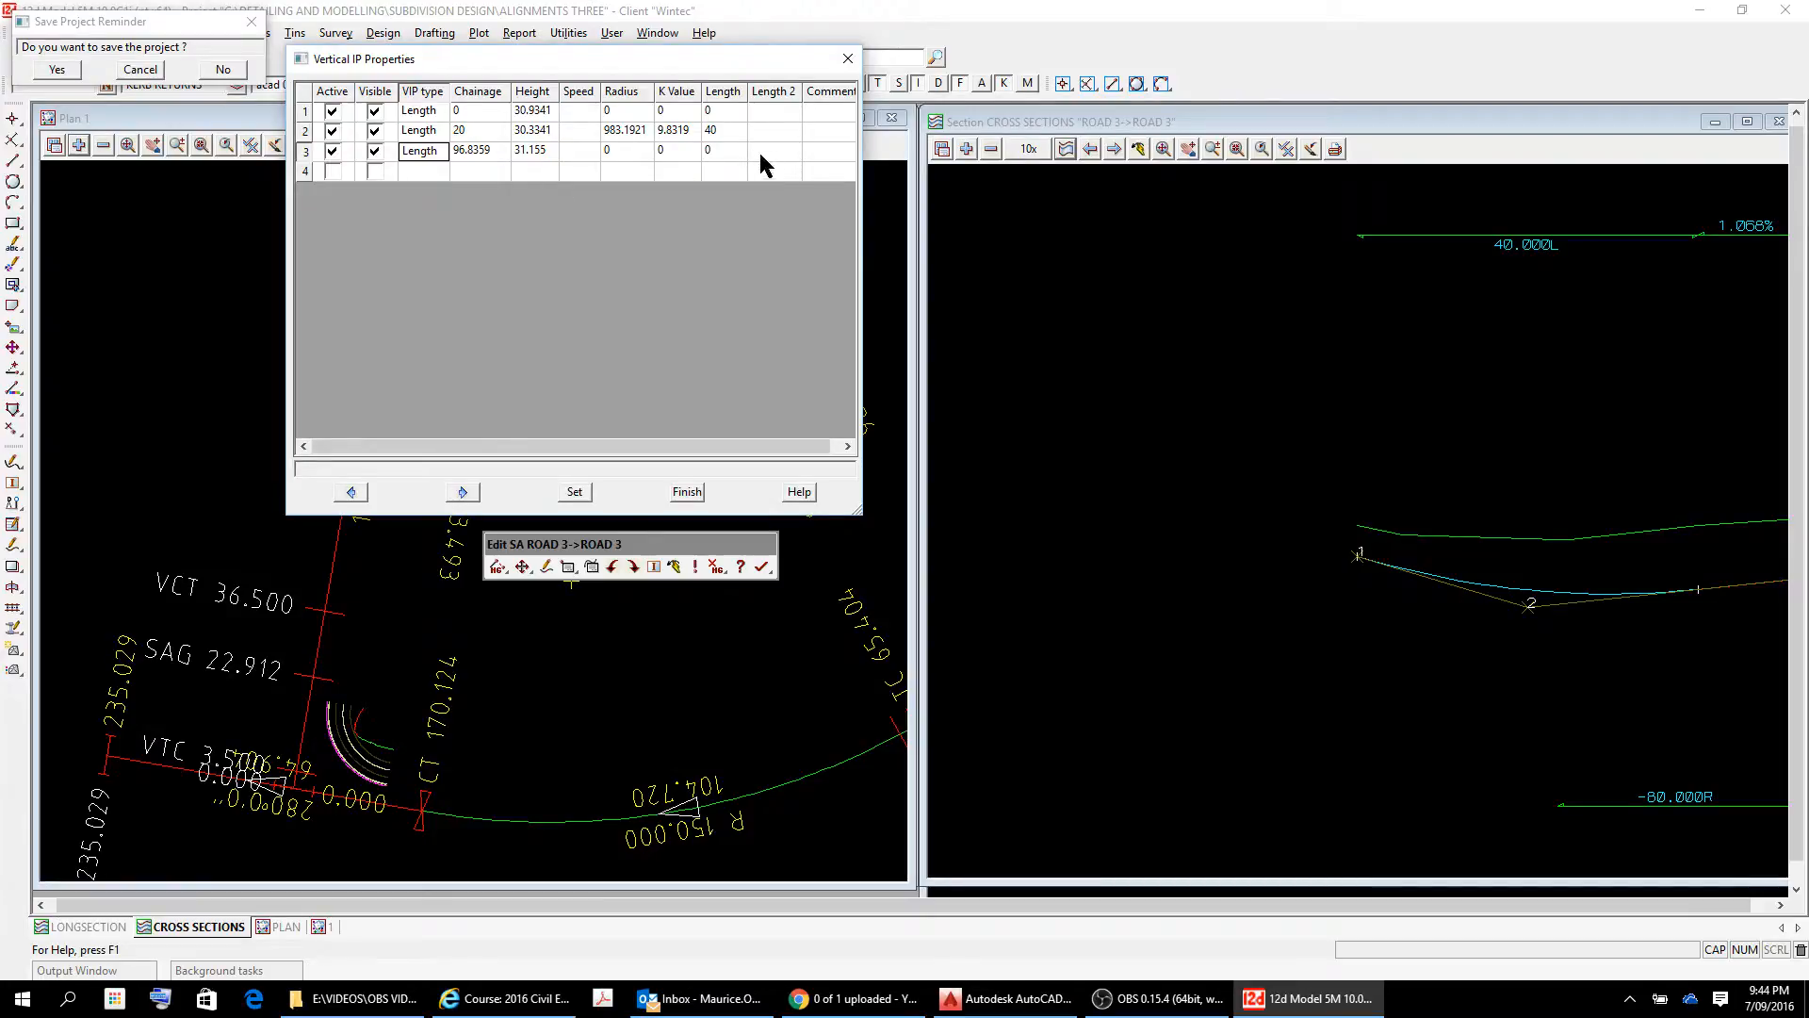
click(732, 132)
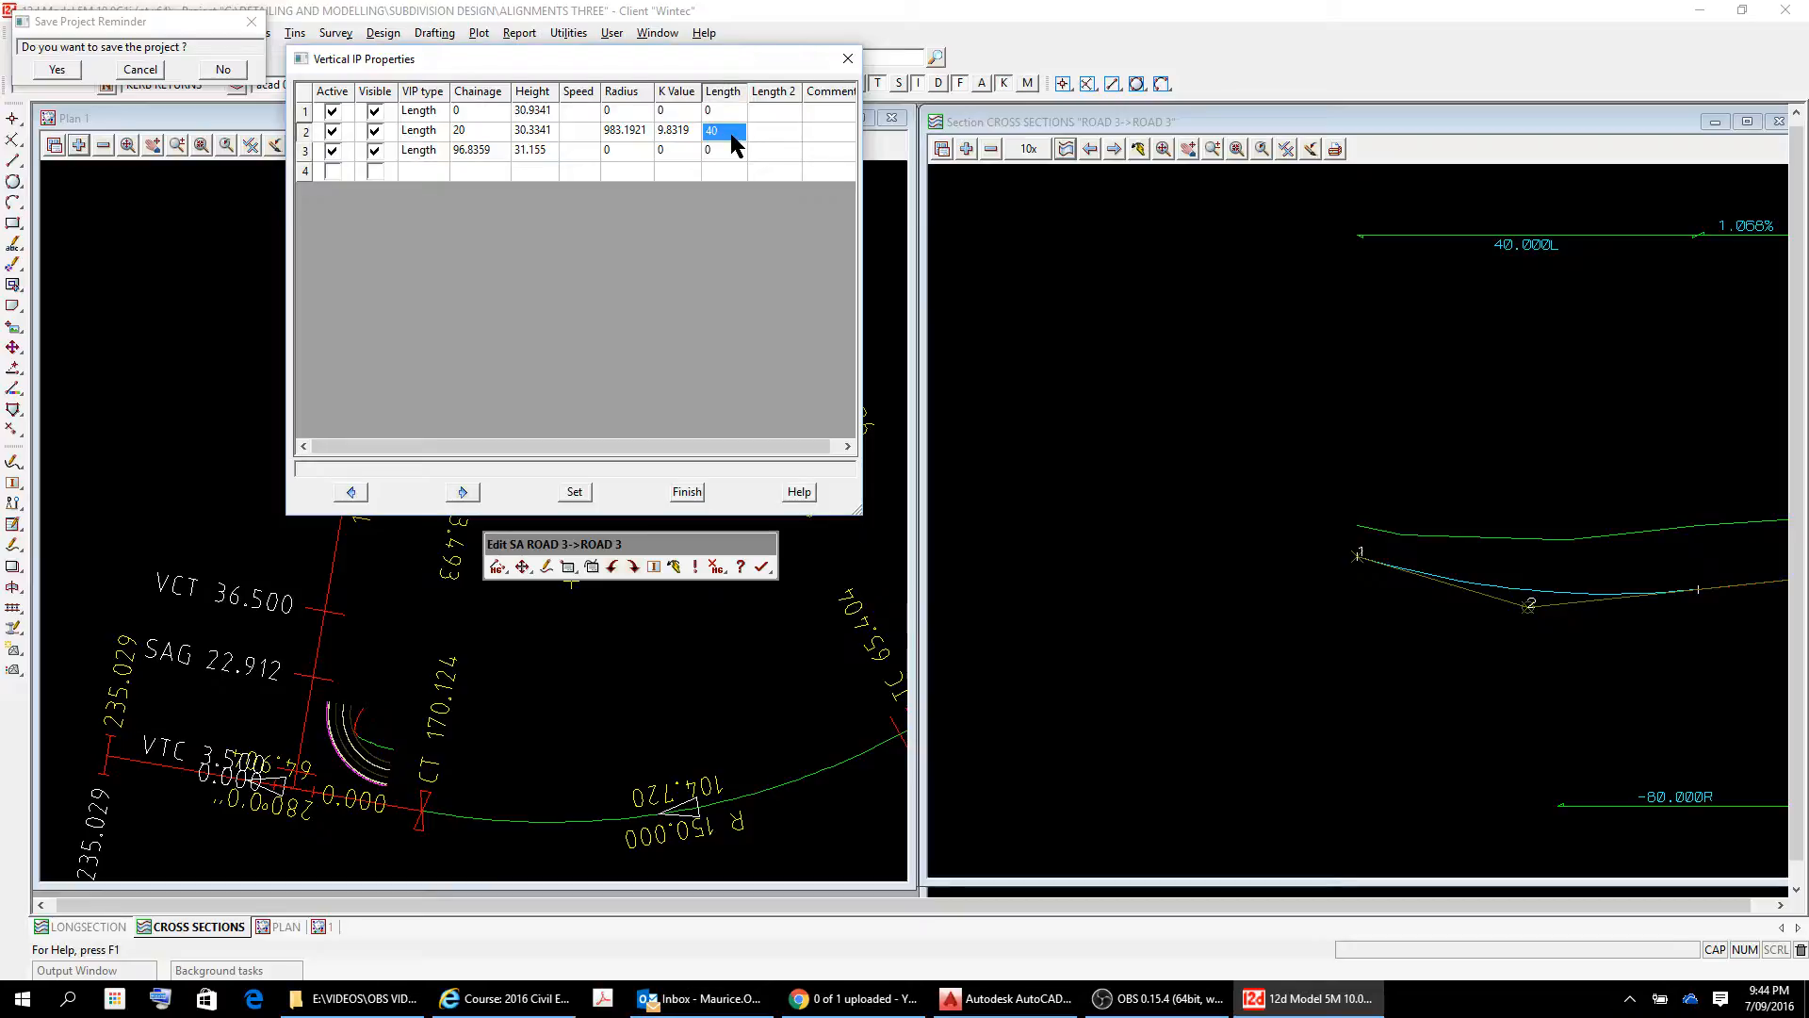
text(33)
key(Tab)
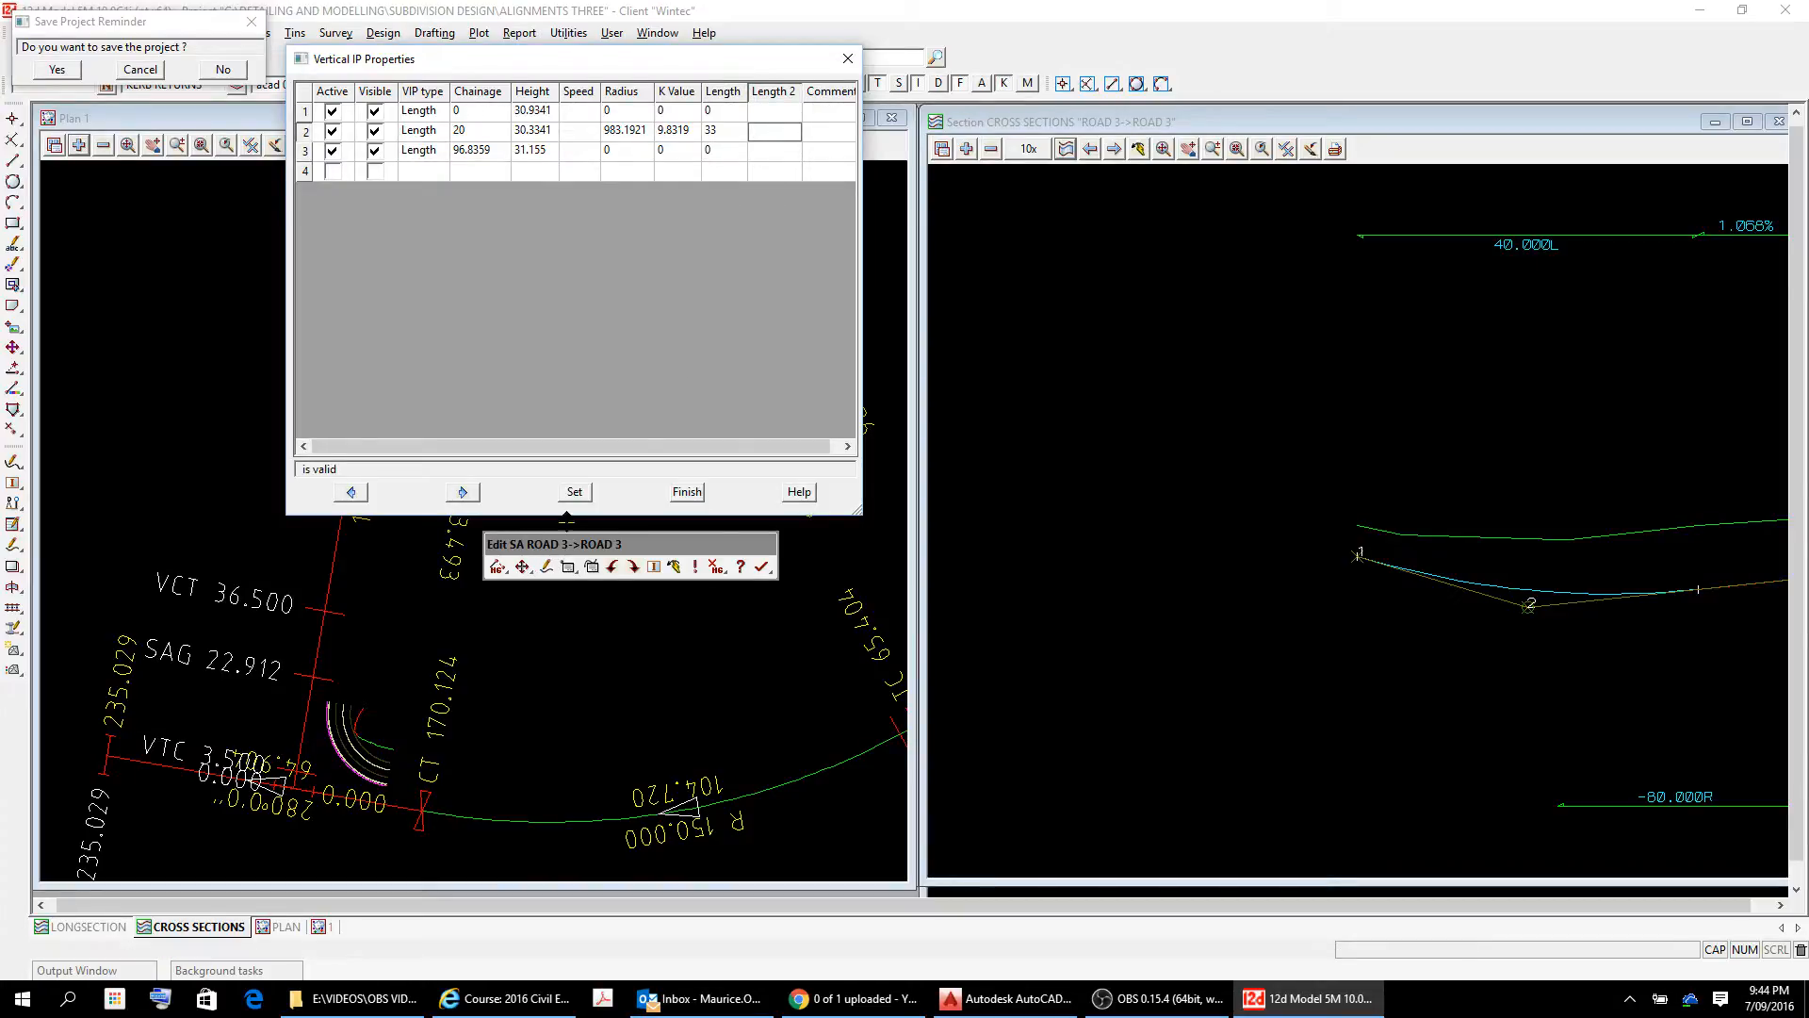
click(575, 492)
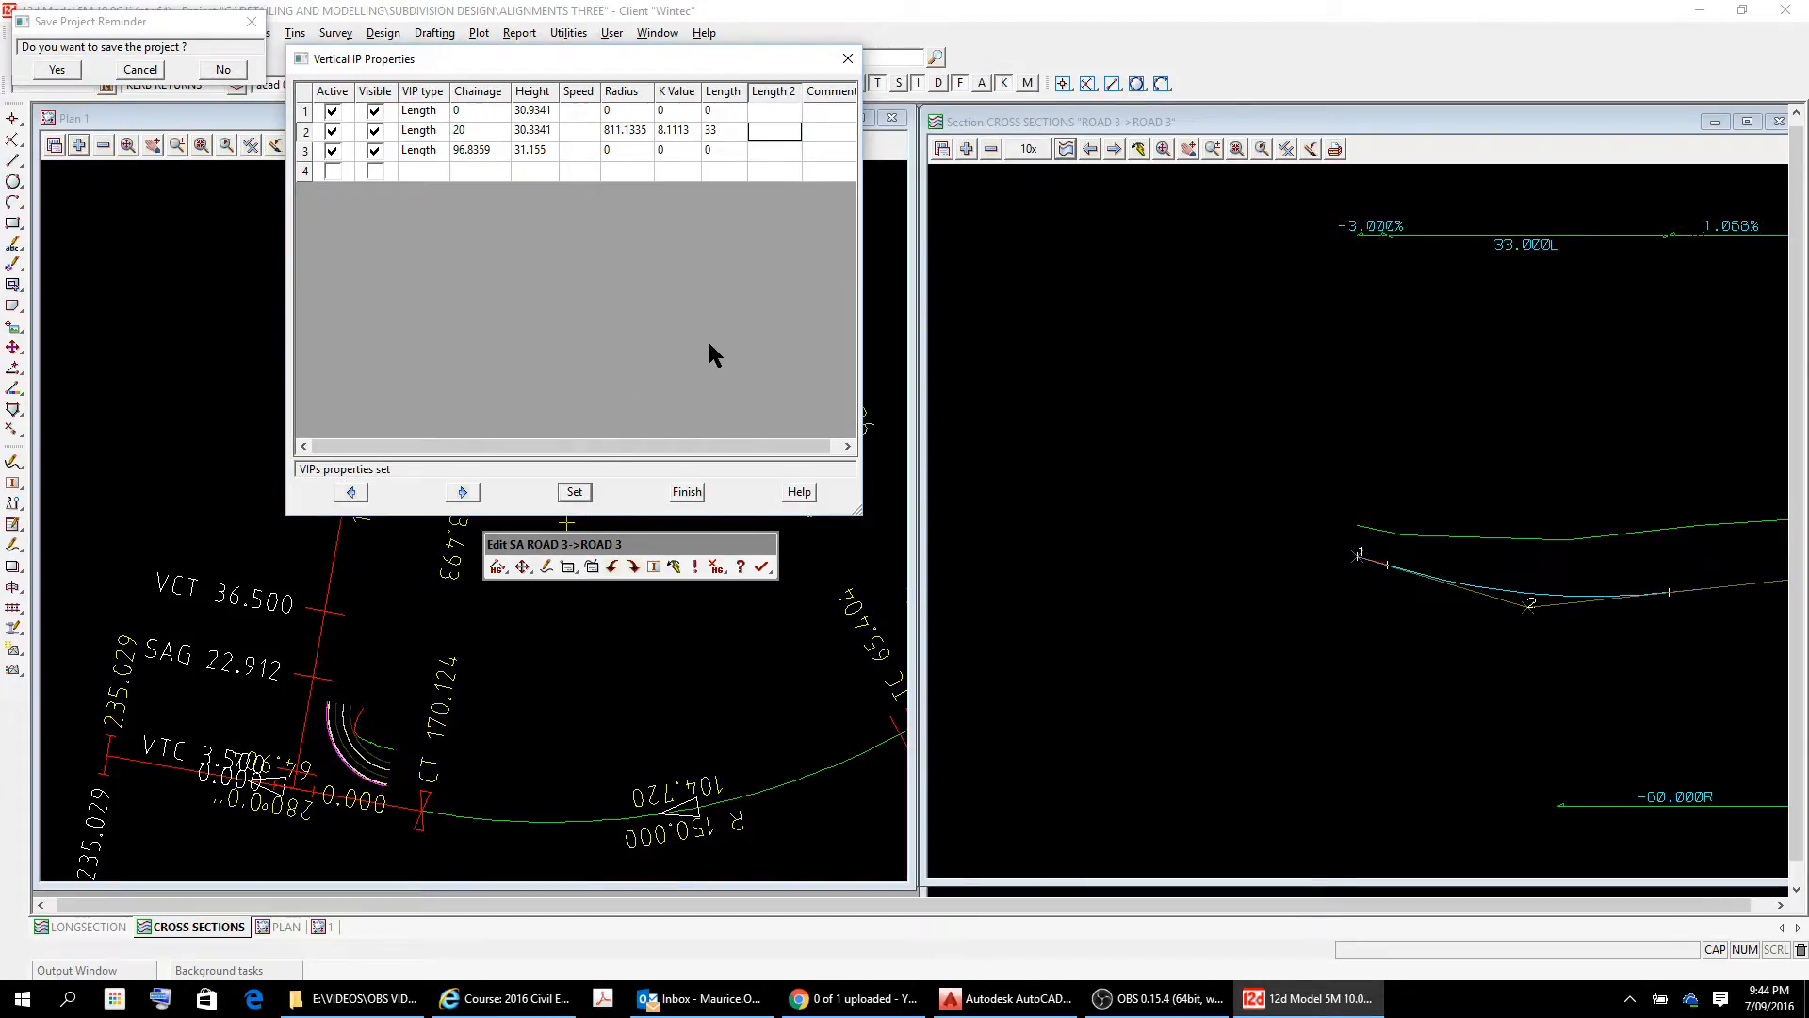
scroll(1422, 560, up, 2)
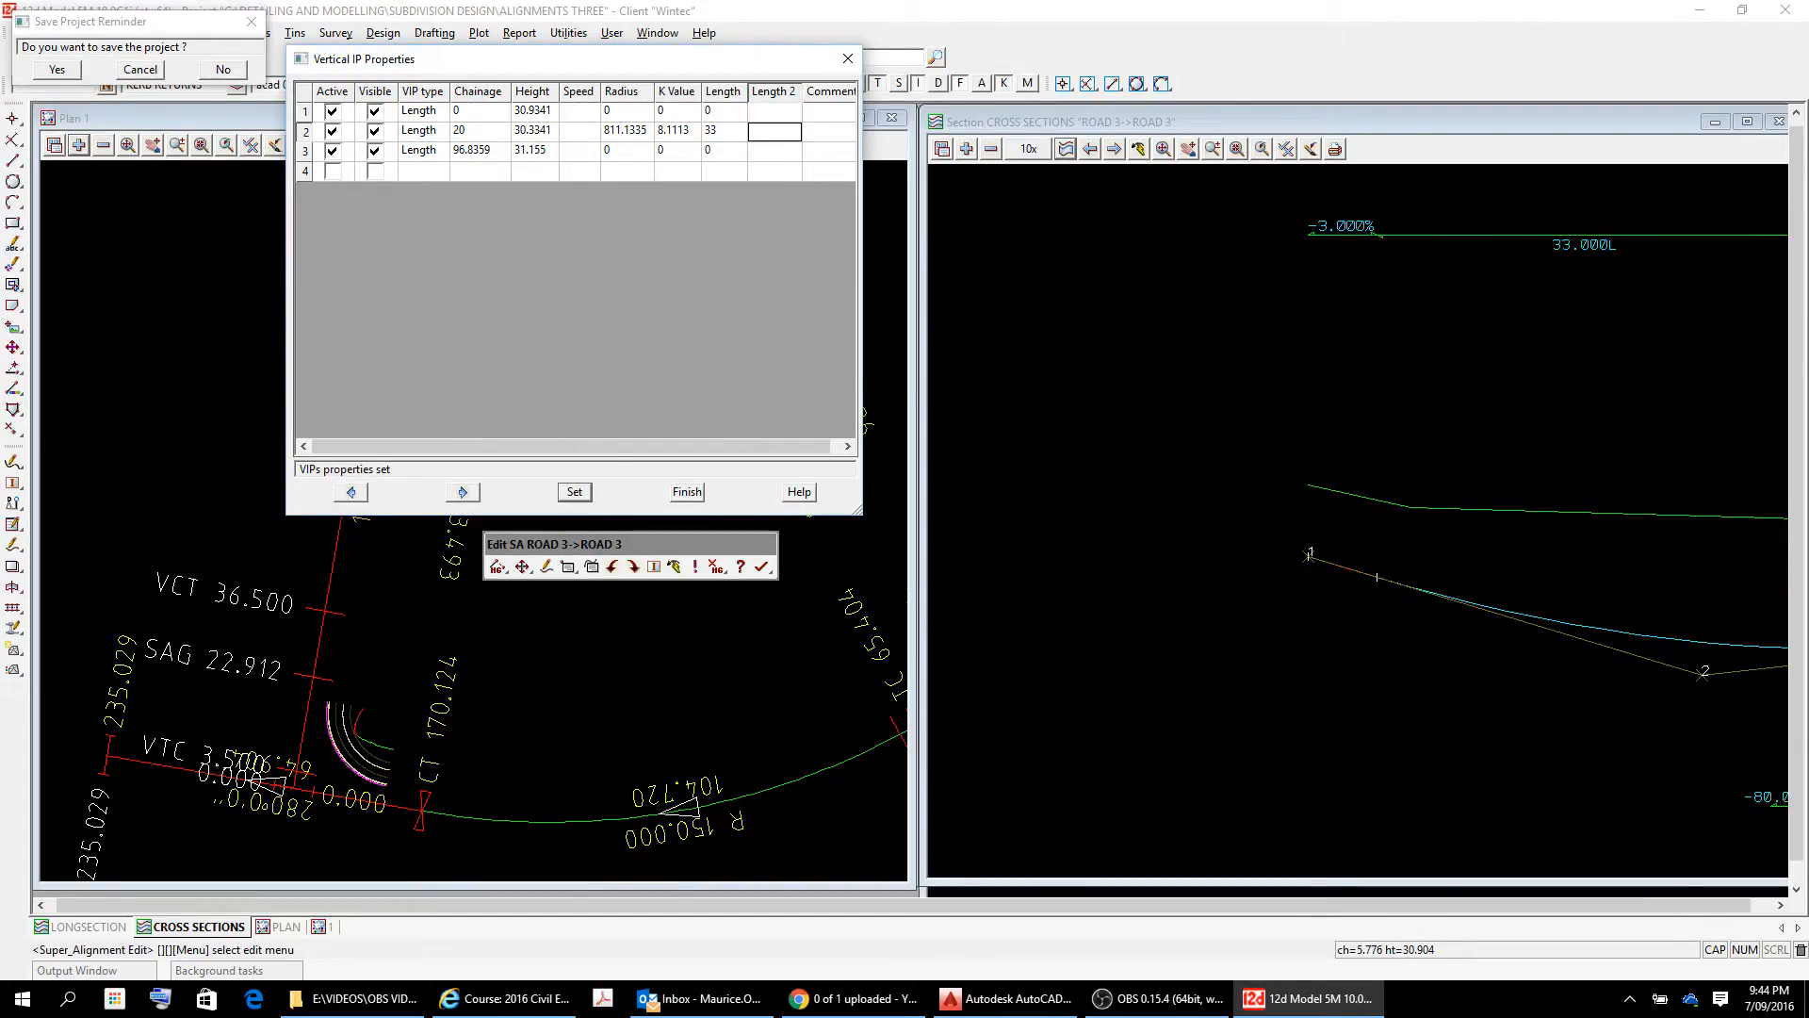
scroll(1447, 569, down, 2)
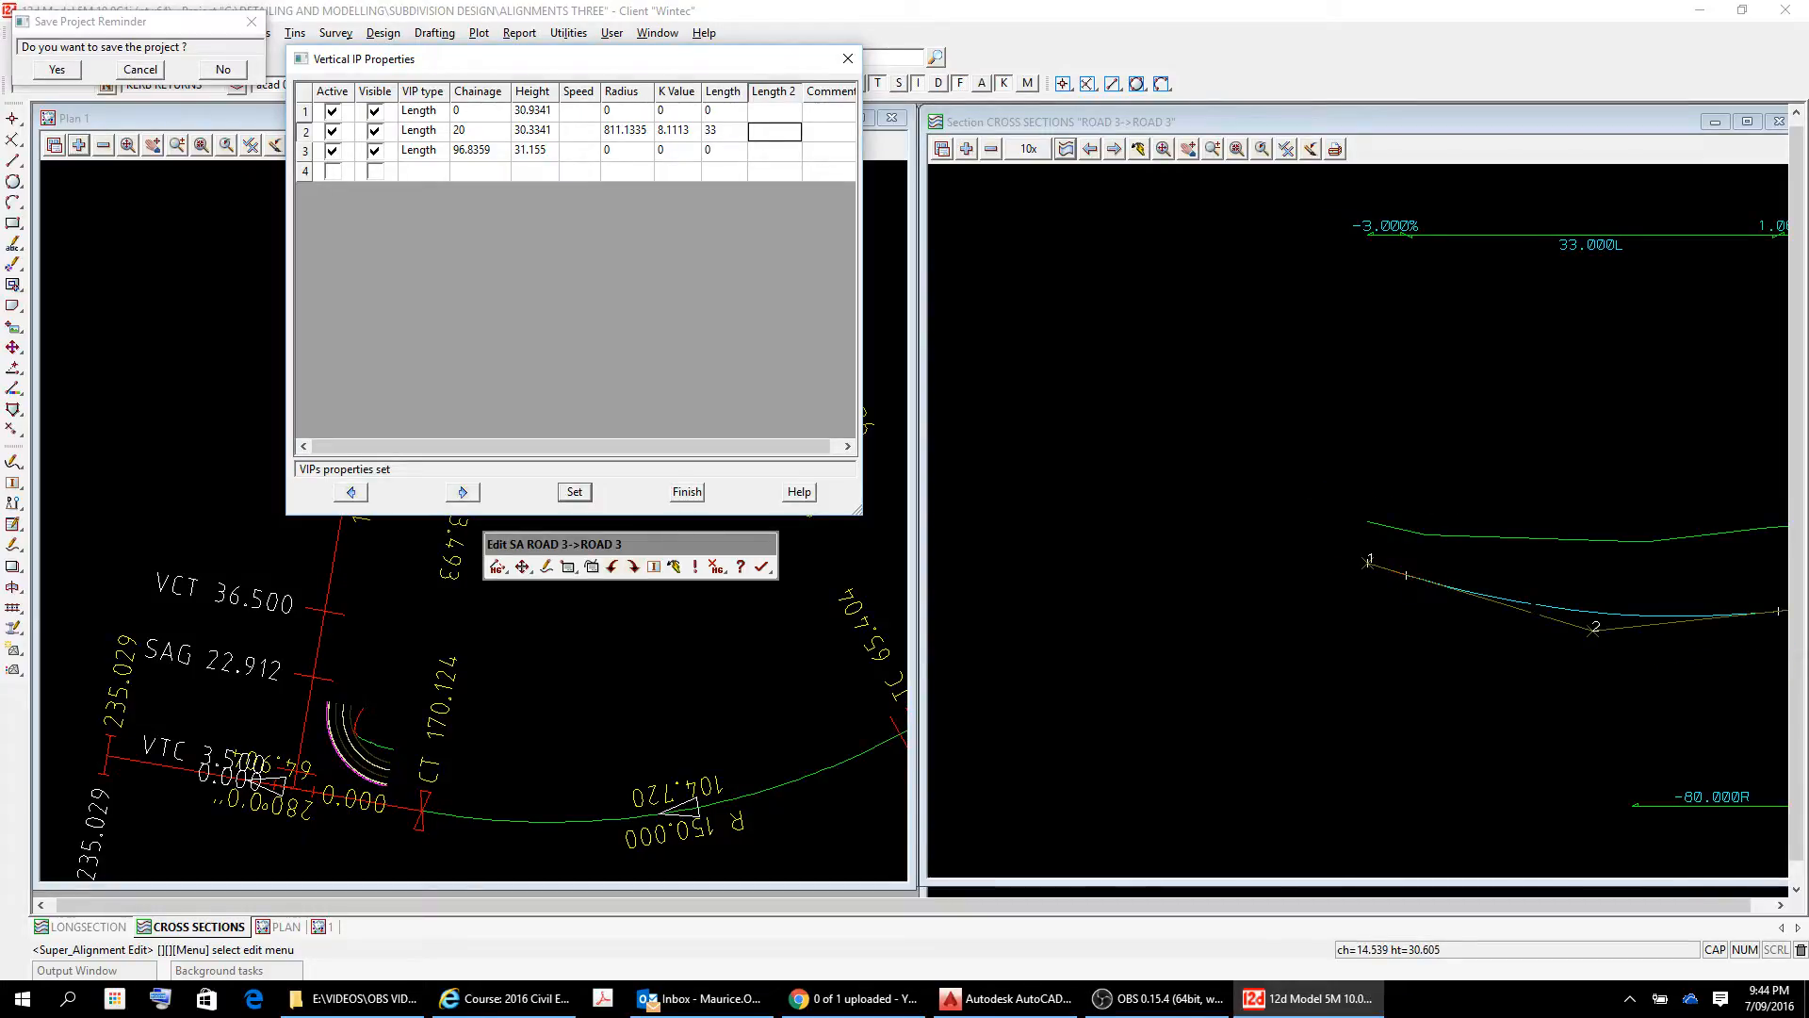
Shorten the vertical curve at IP 2 of ROAD 3 to a length of 32 and apply it.
click(726, 131)
text(32)
key(Tab)
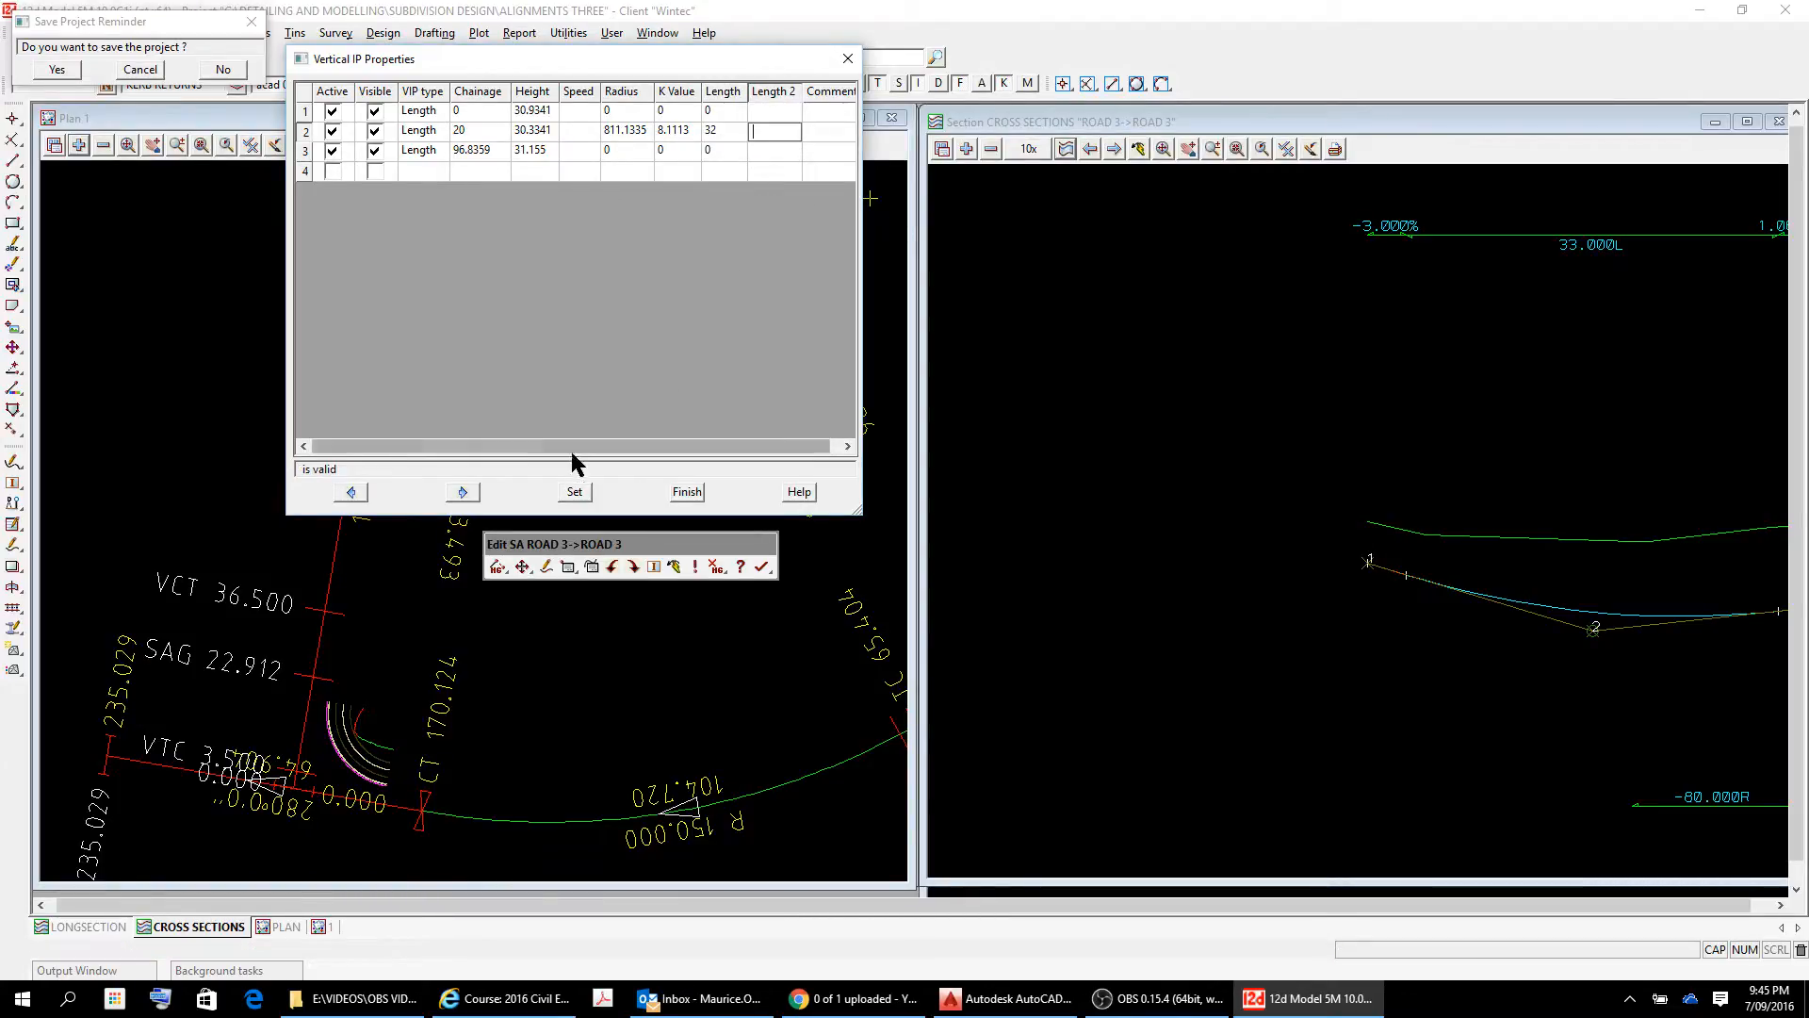
click(574, 493)
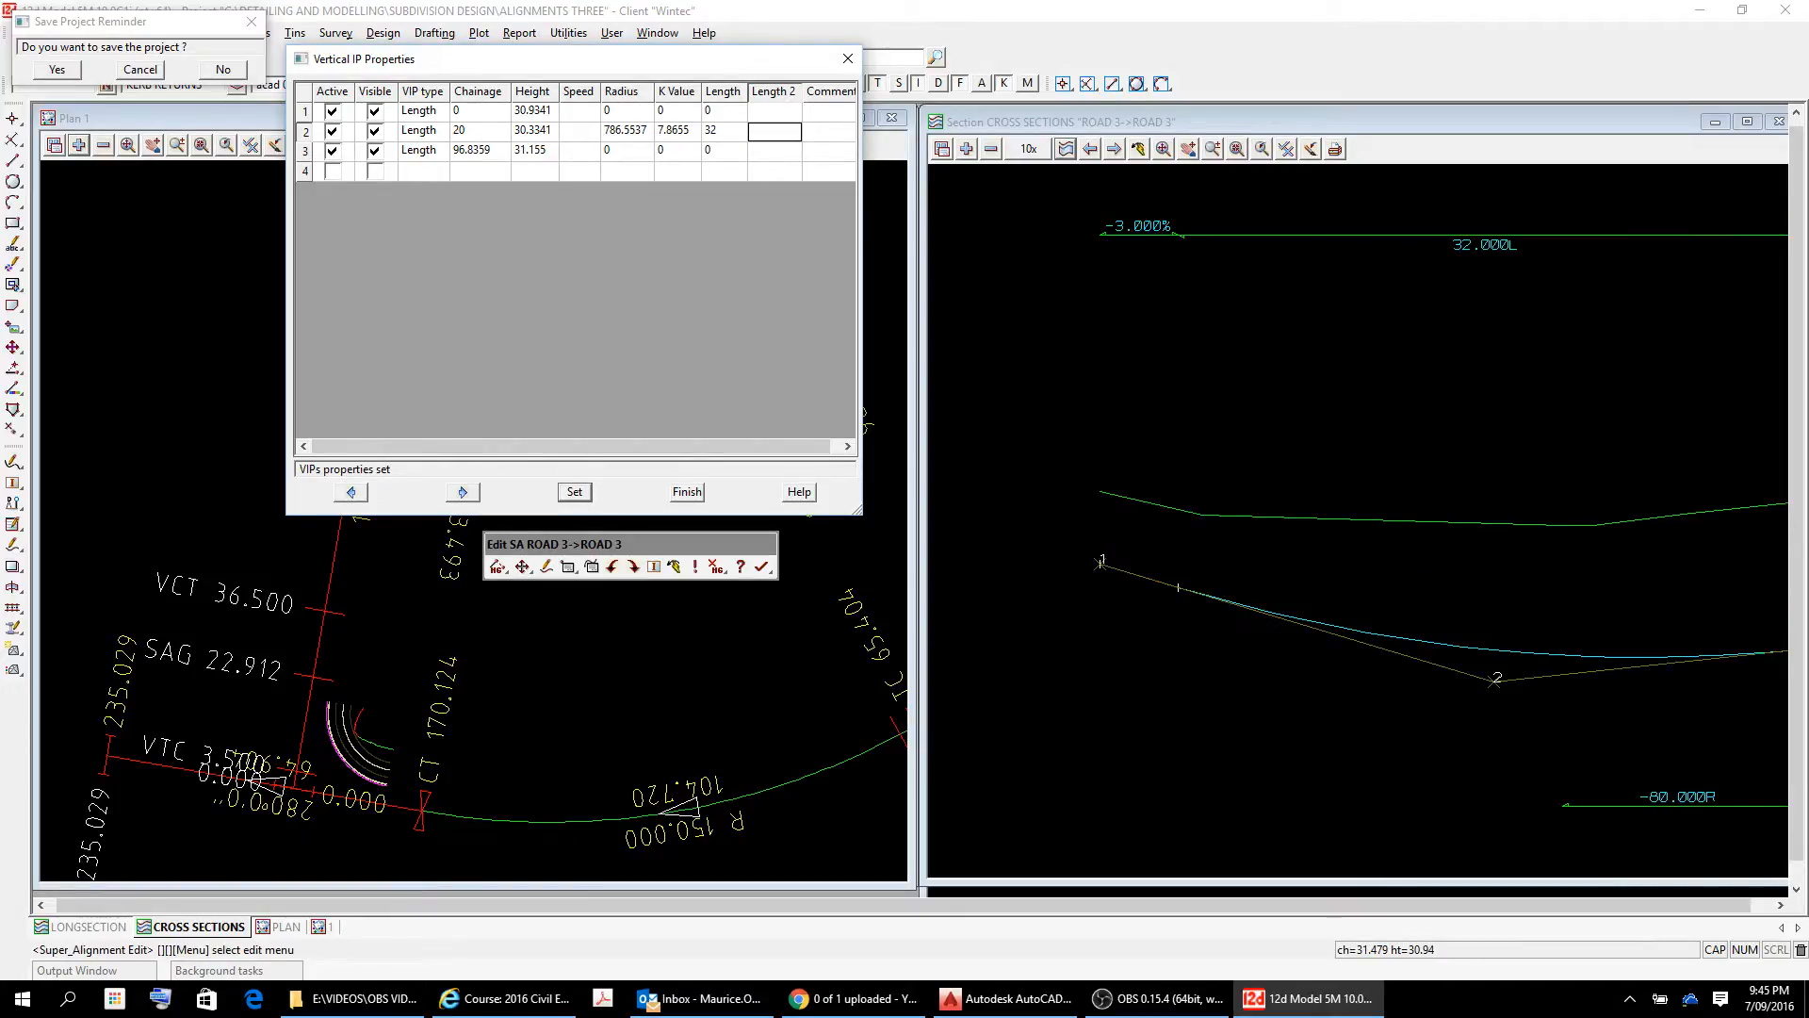
scroll(1724, 562, down, 1)
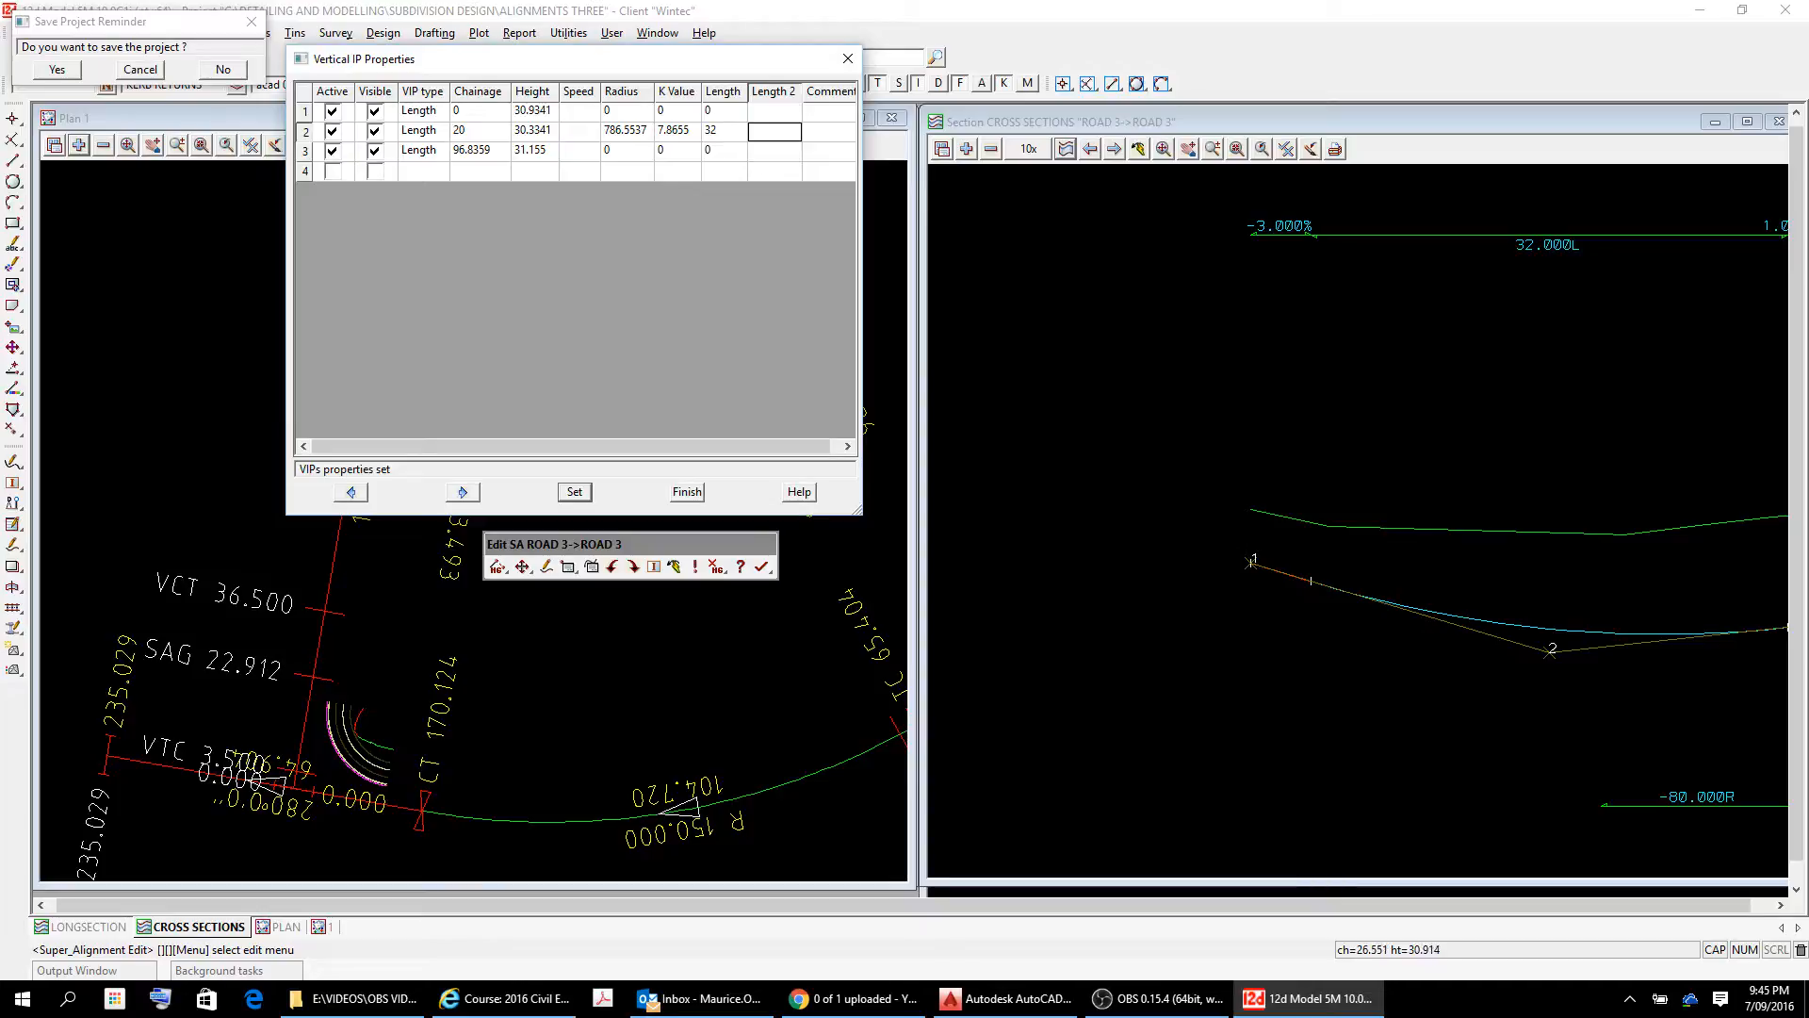
Bring the whole ROAD 3 profile into the section view and close the vertical IP properties table.
click(1648, 565)
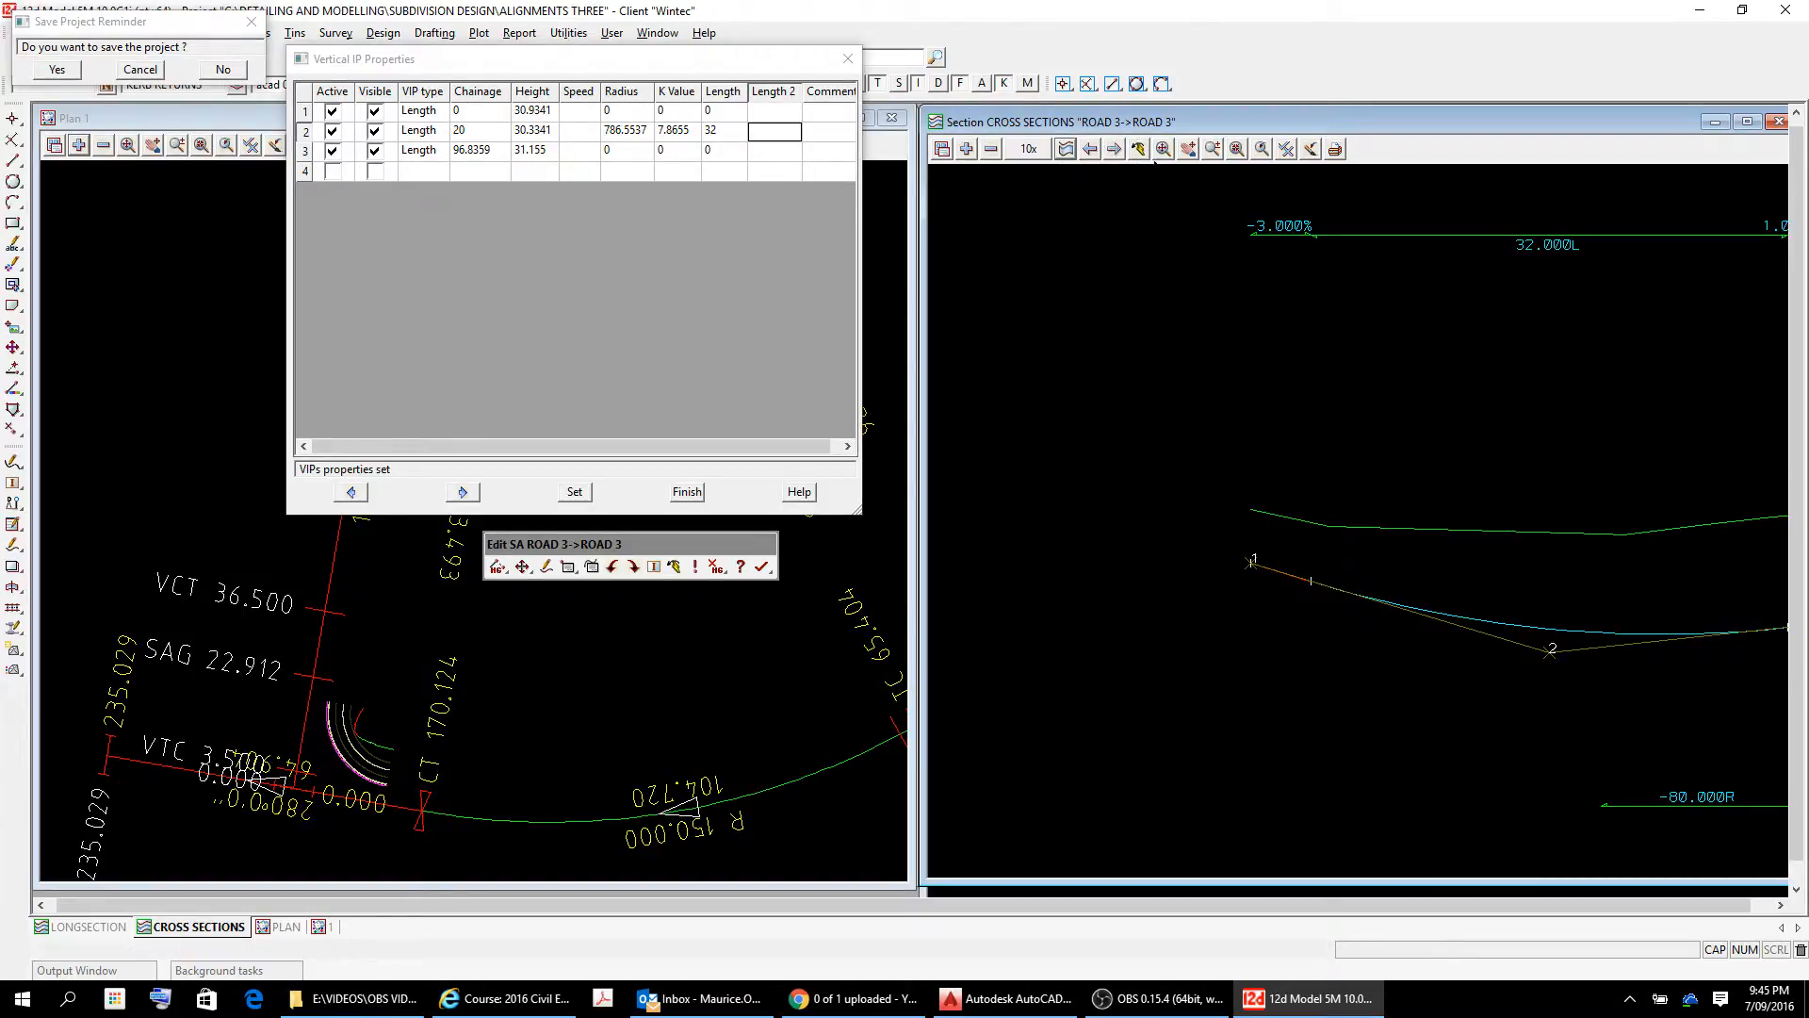
click(1189, 151)
click(1744, 580)
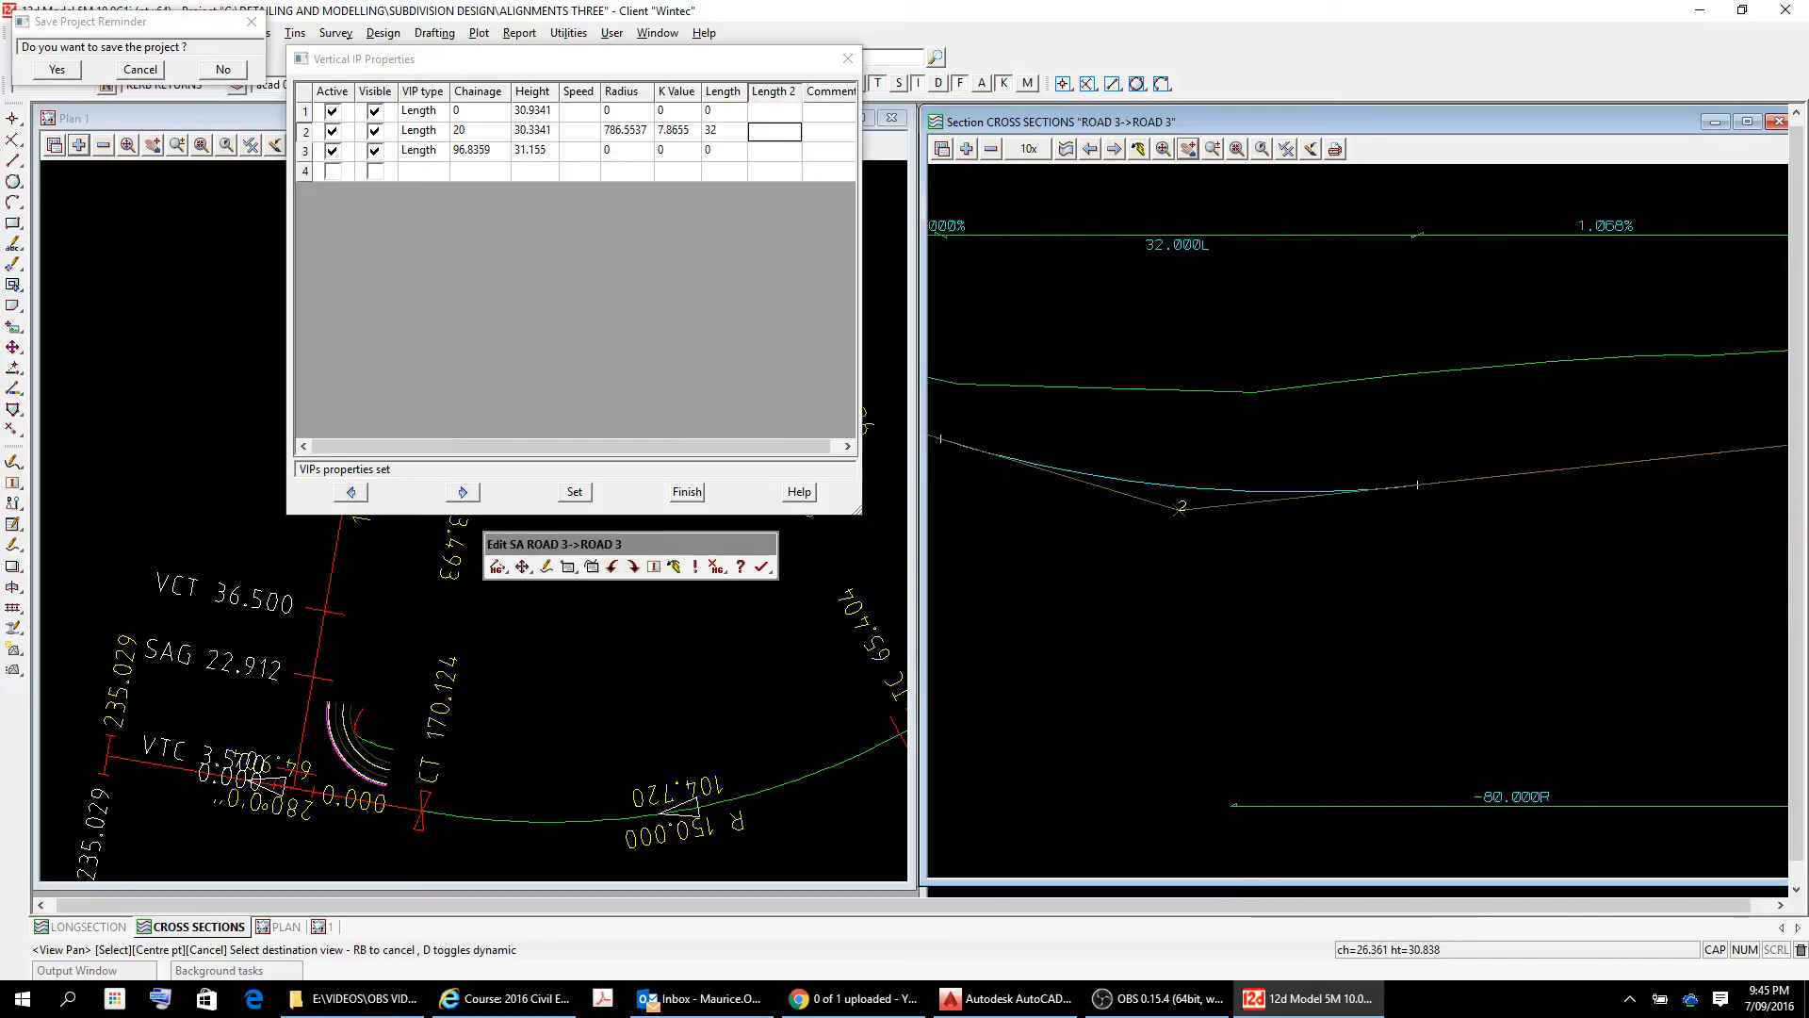
scroll(1603, 481, down, 3)
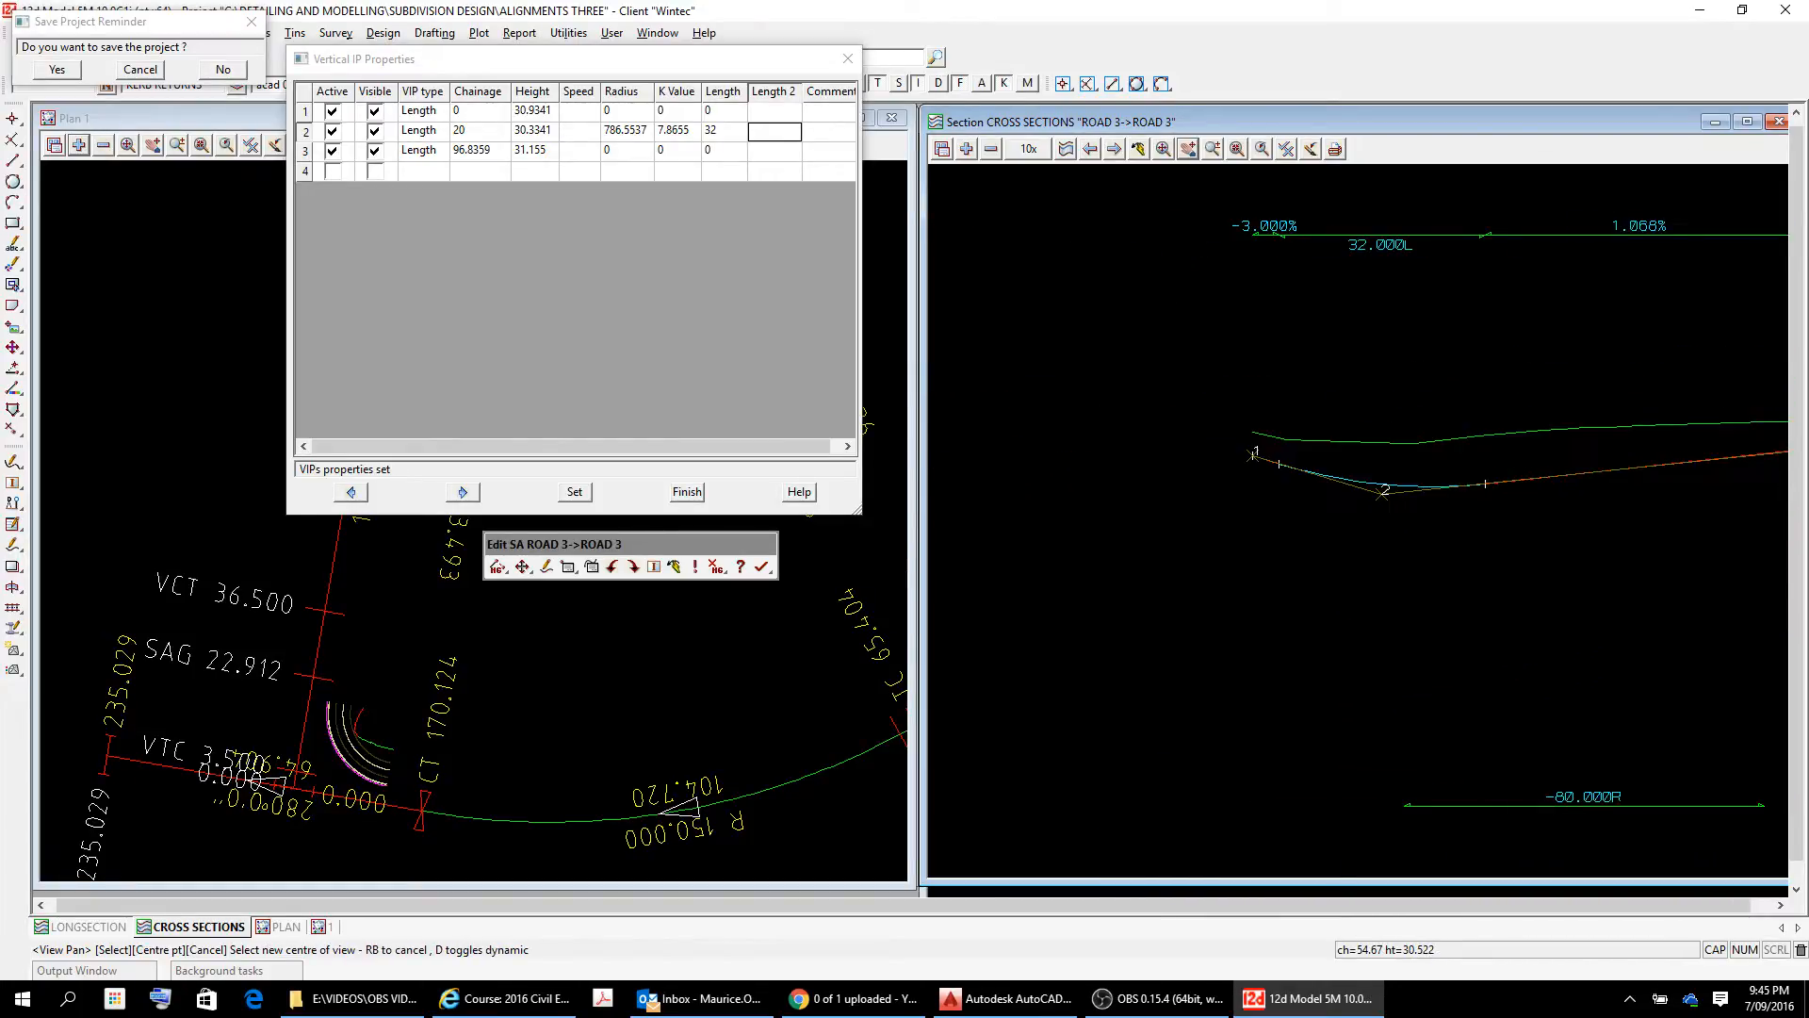
click(1612, 511)
click(1314, 569)
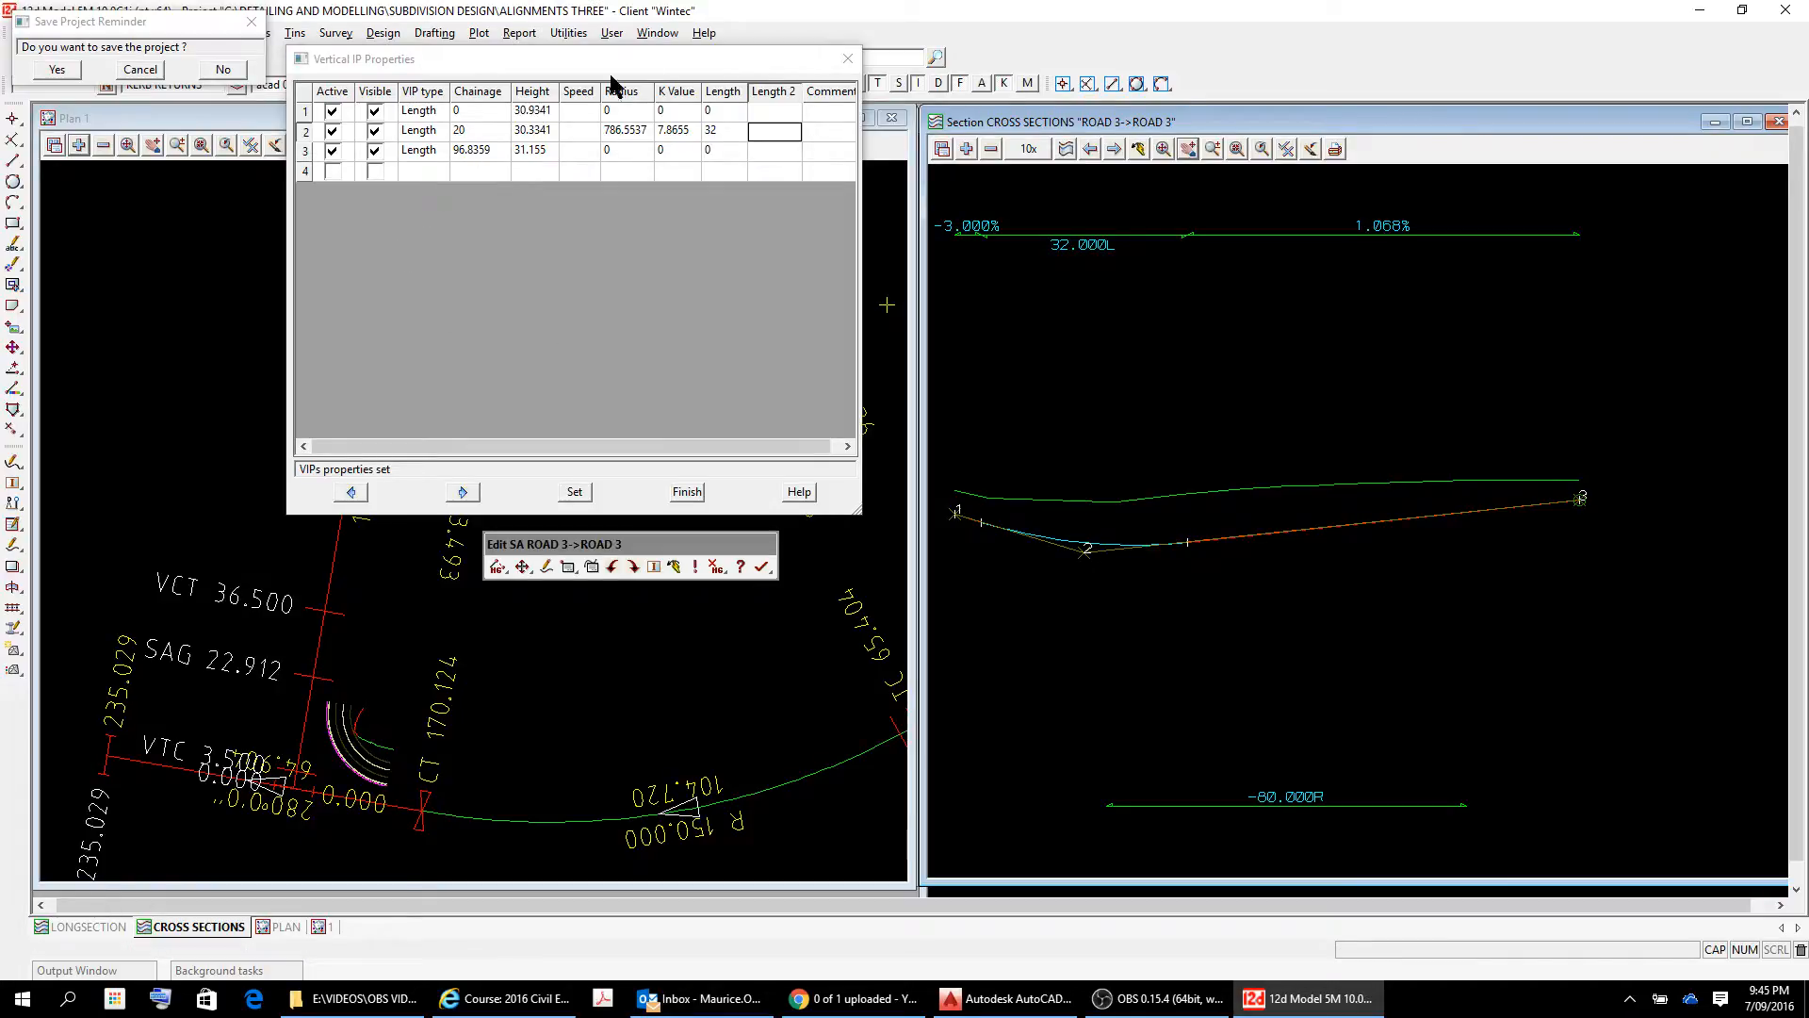
click(847, 59)
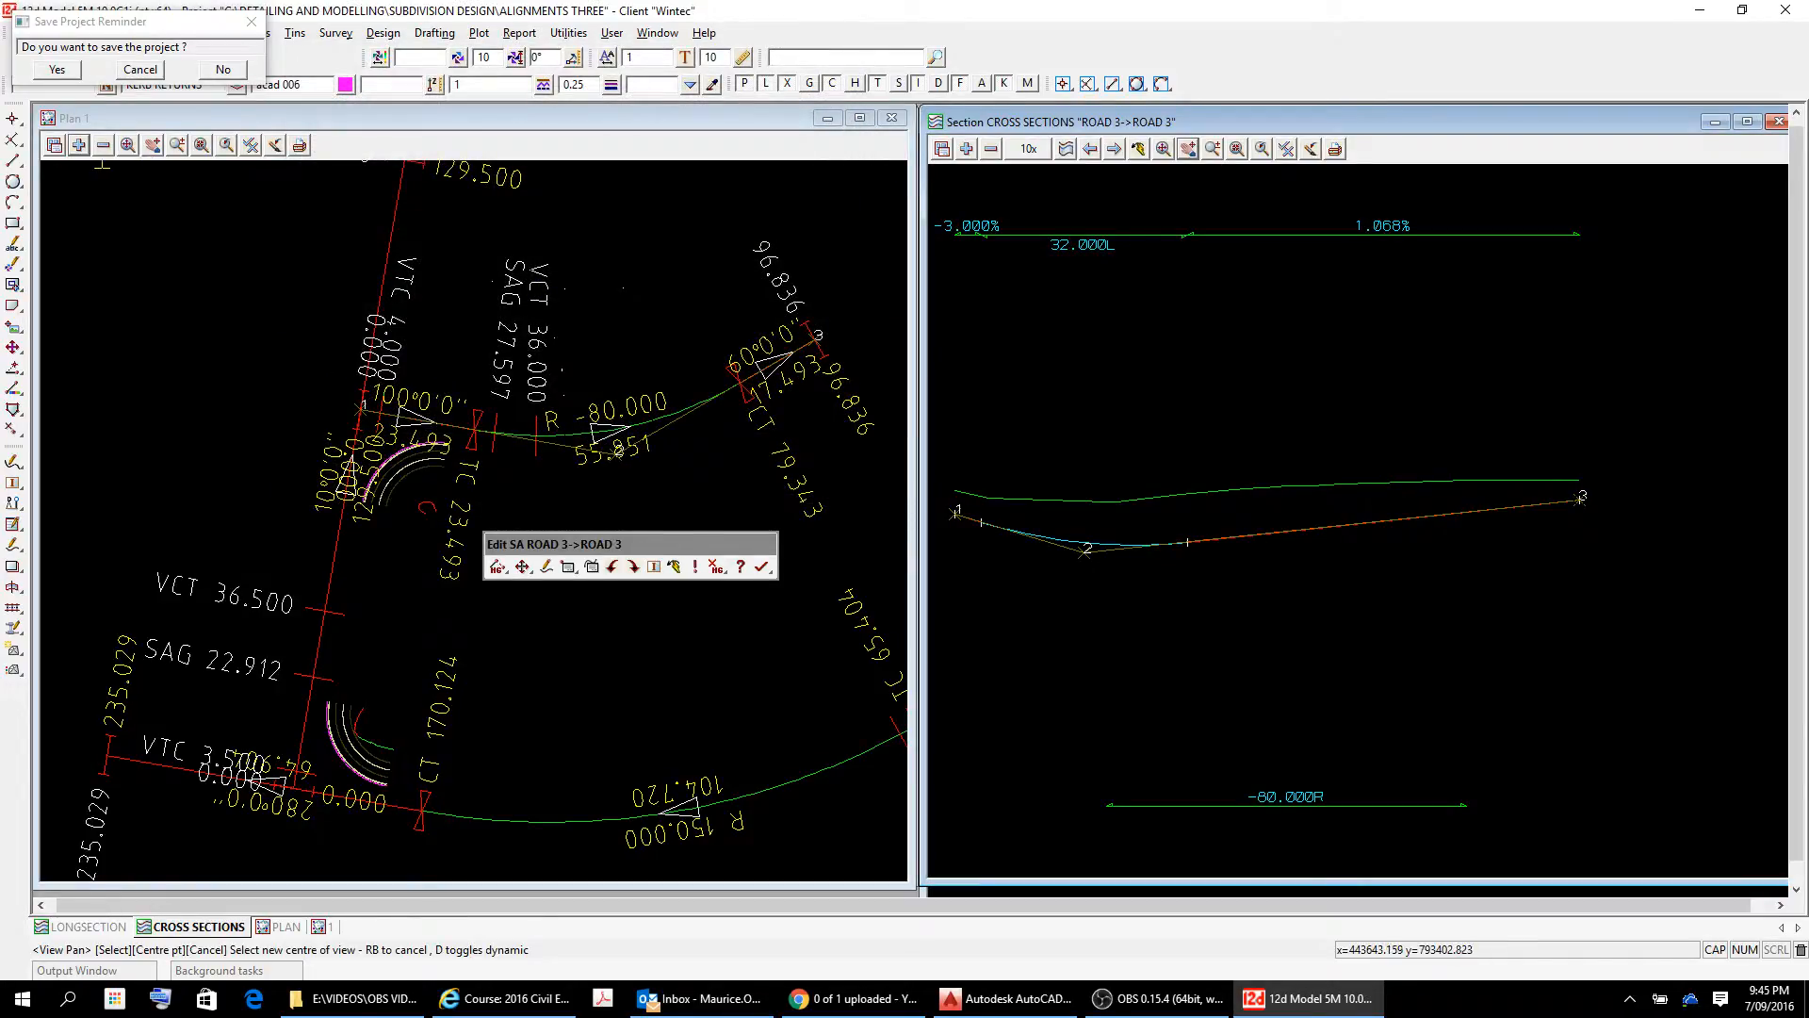
Set the vertical grade between IP 2 and IP 3 of ROAD 3 to 1.5% and end the grade change.
click(521, 569)
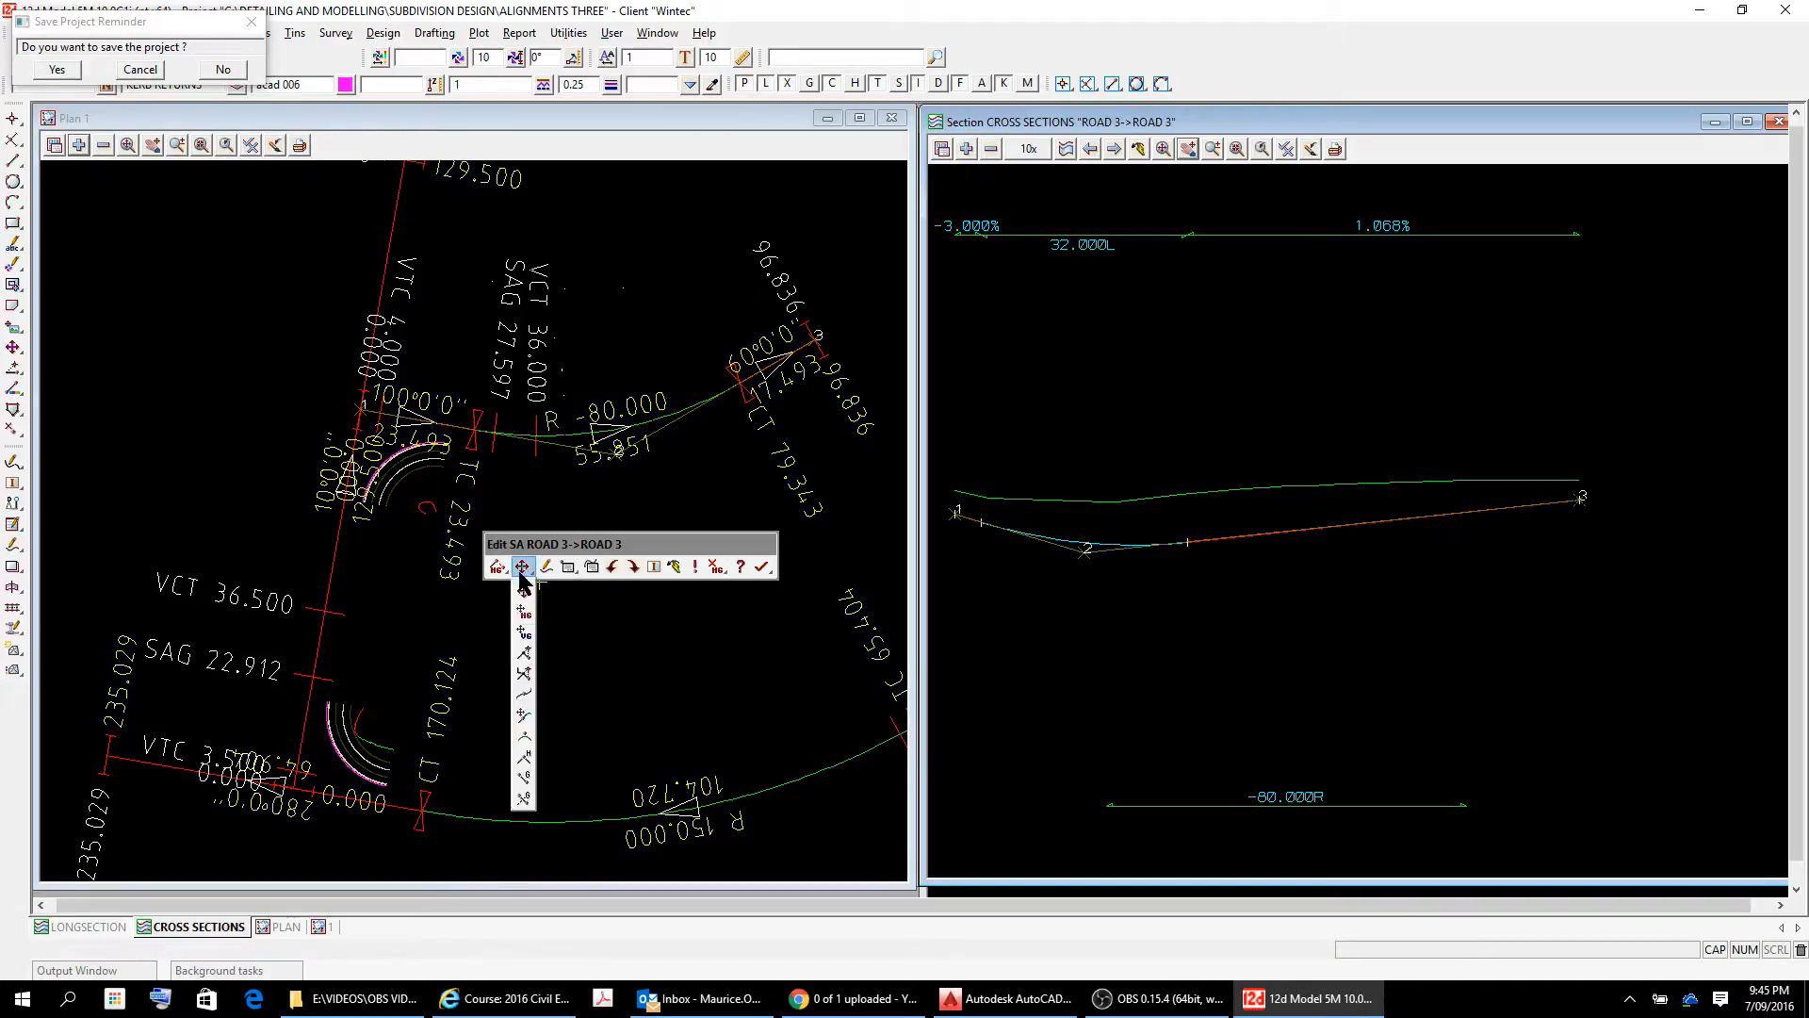
click(524, 778)
right_click(540, 771)
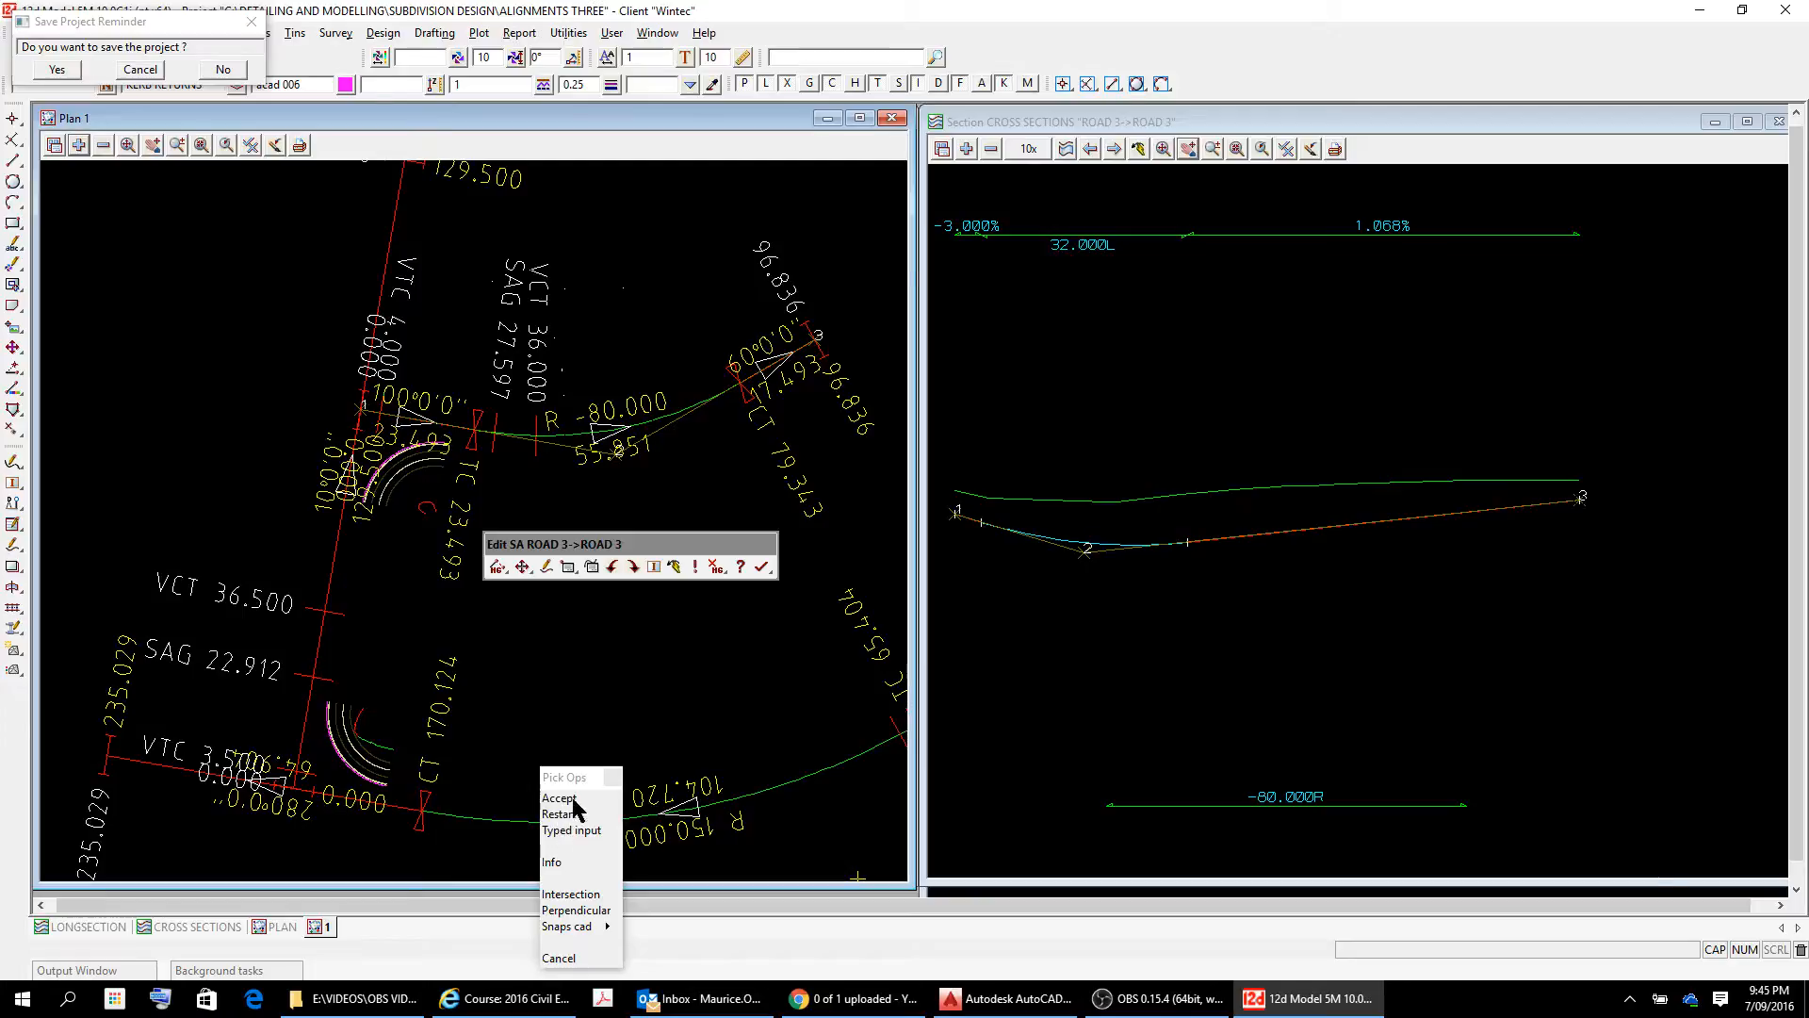
click(1303, 530)
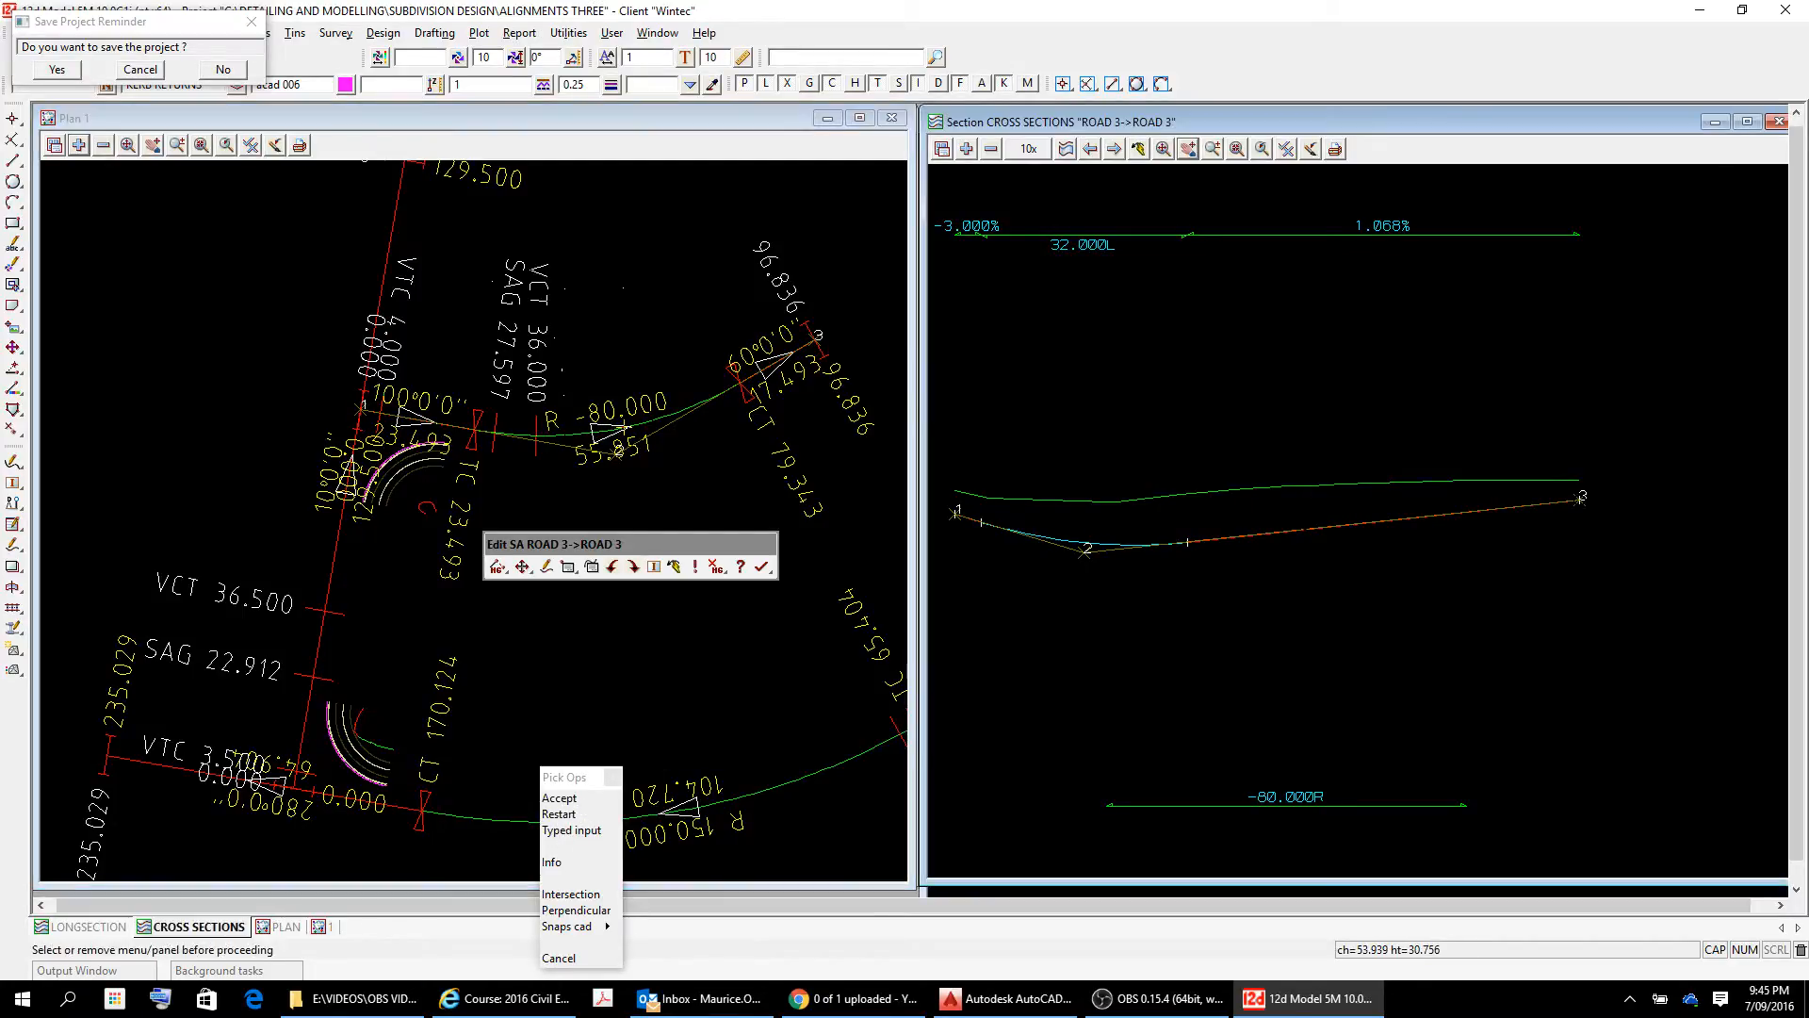
click(1313, 530)
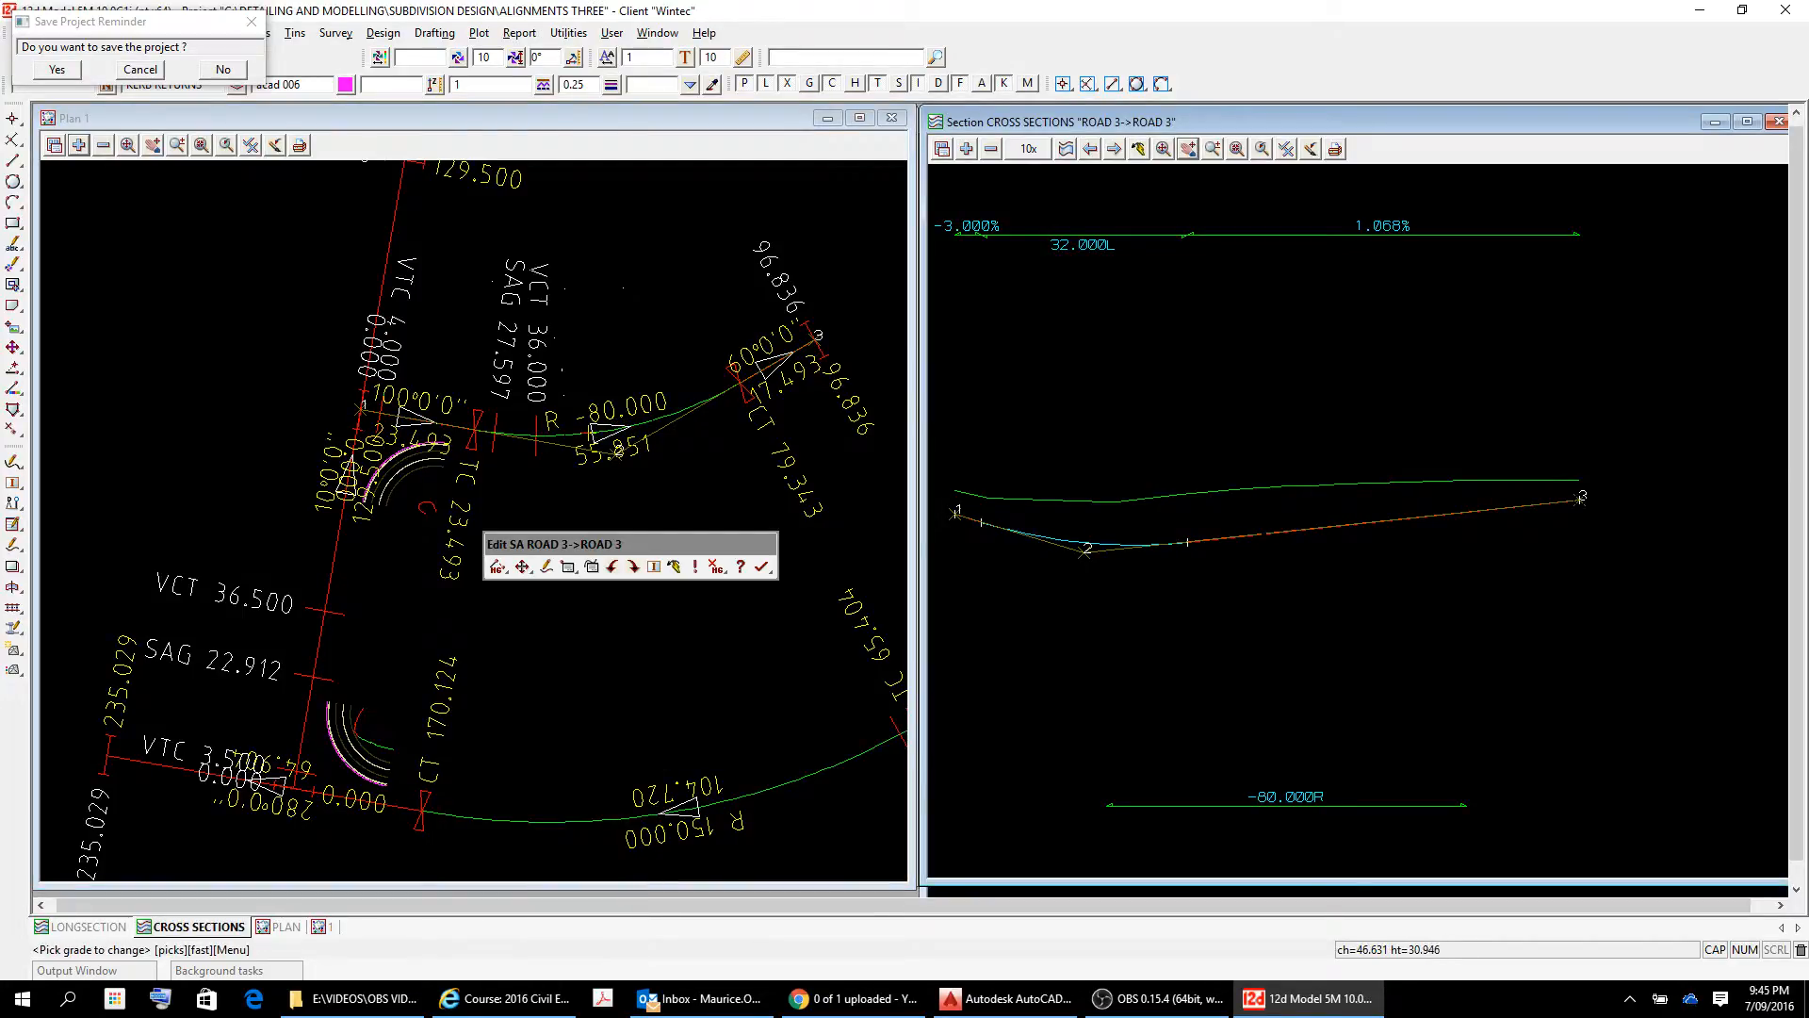
click(1253, 534)
right_click(1320, 541)
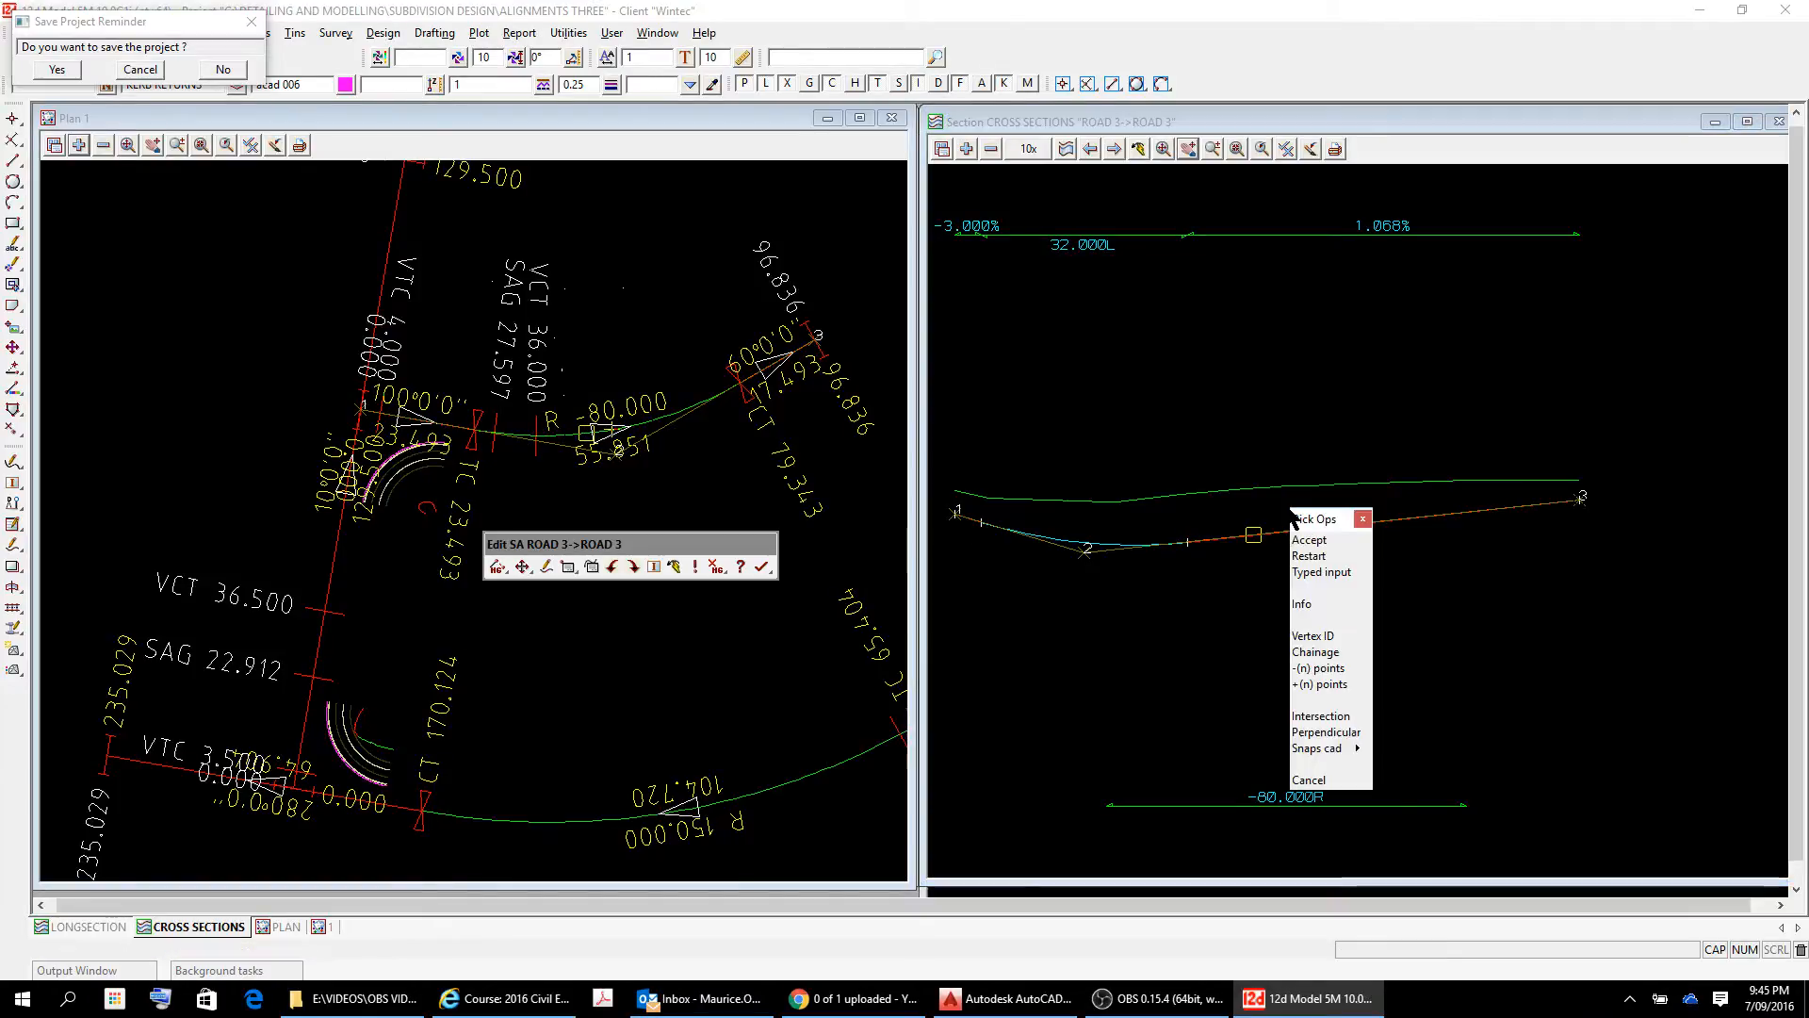
click(1325, 540)
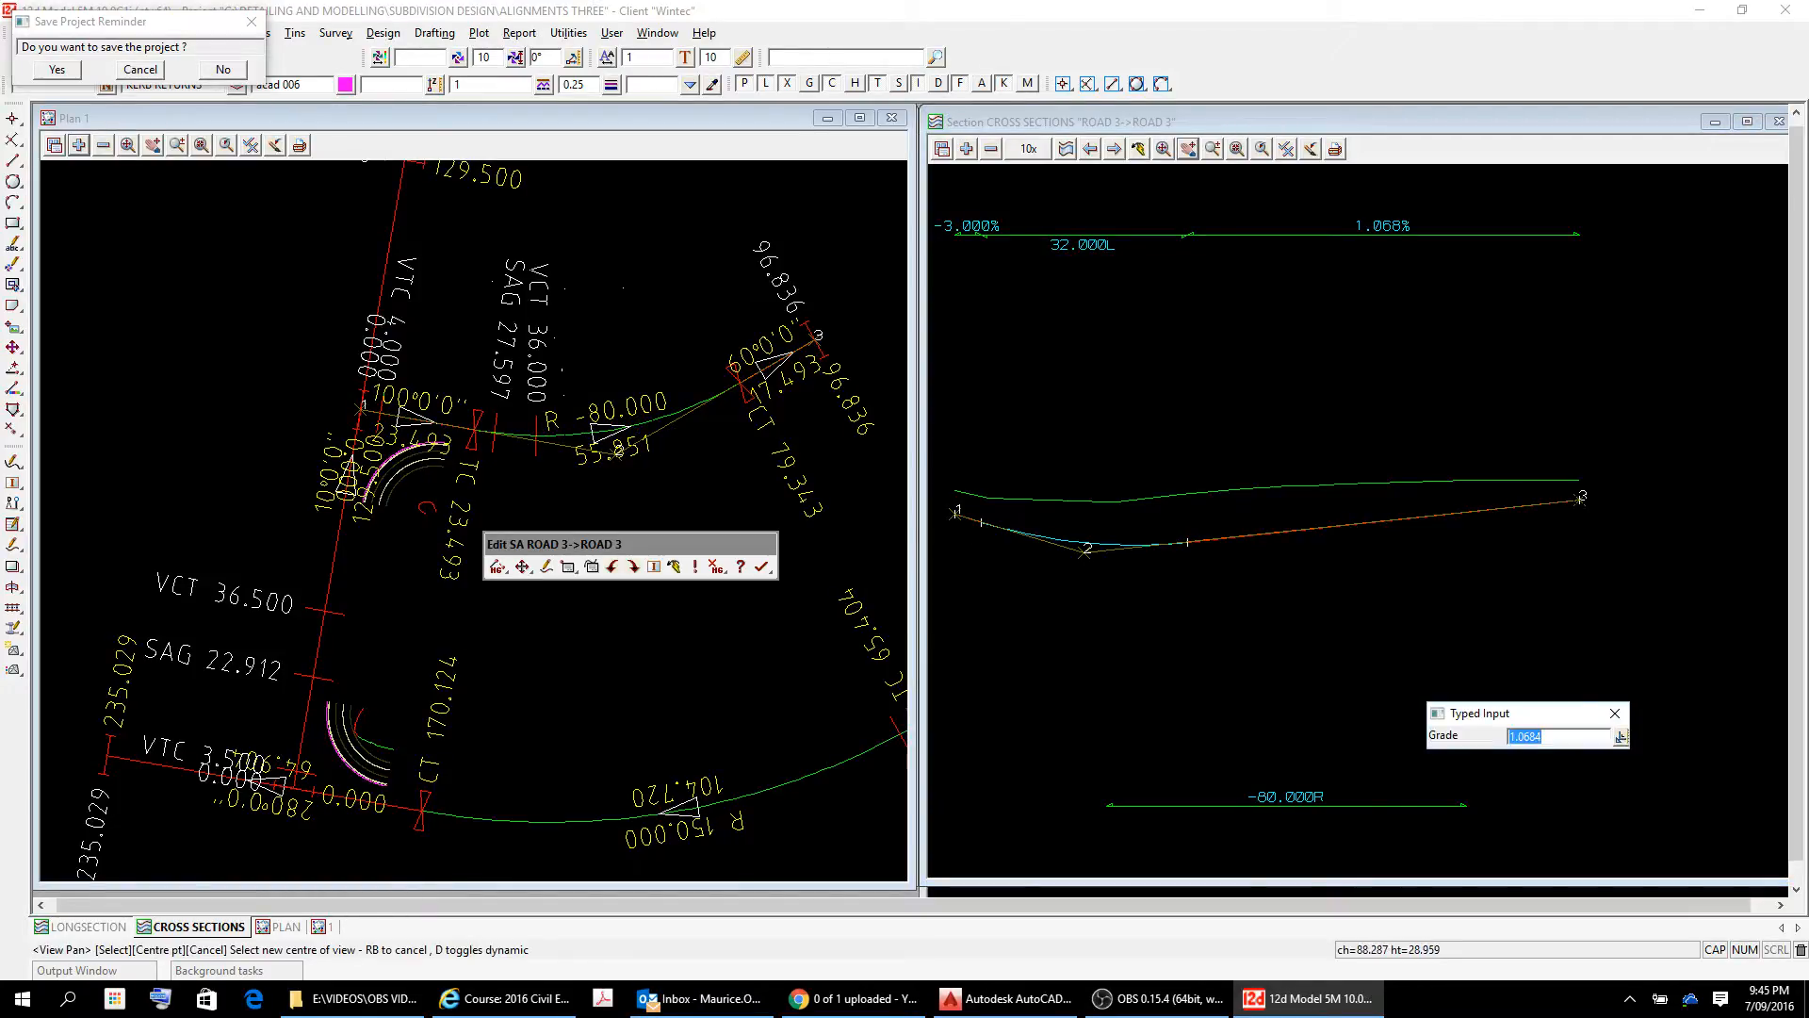
text(1.5)
key(Return)
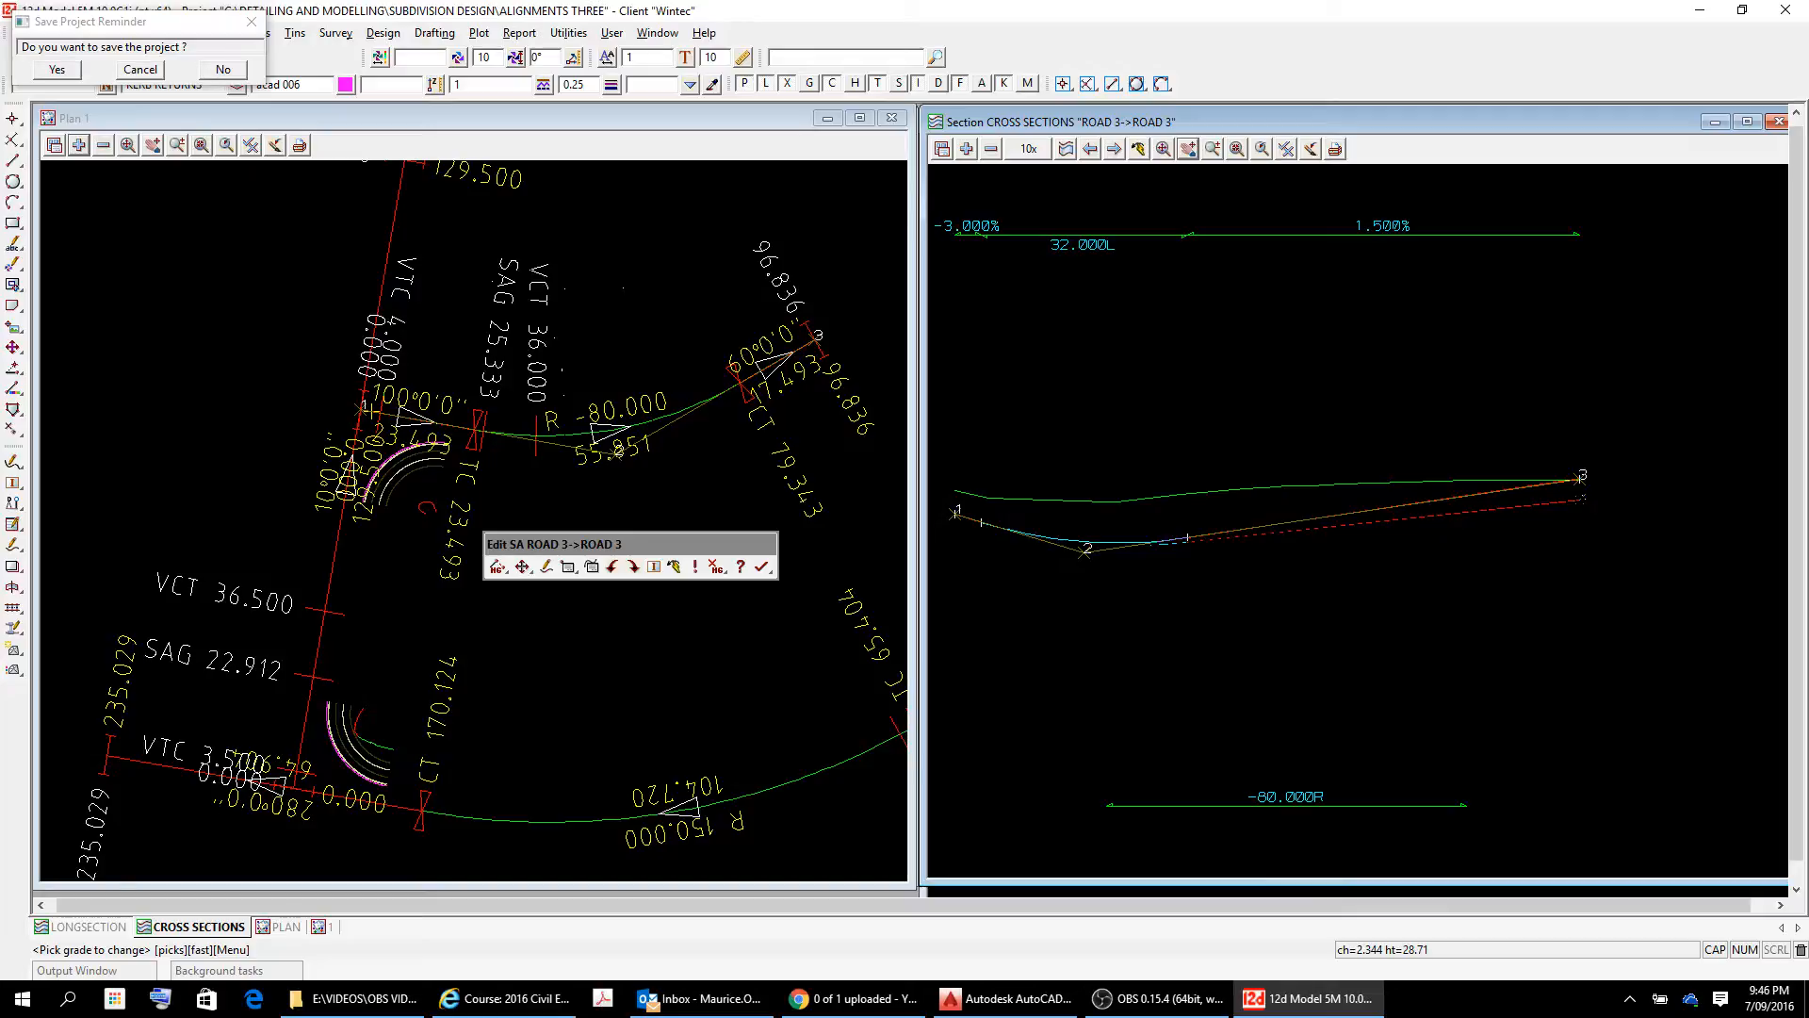
key(Escape)
key(Escape)
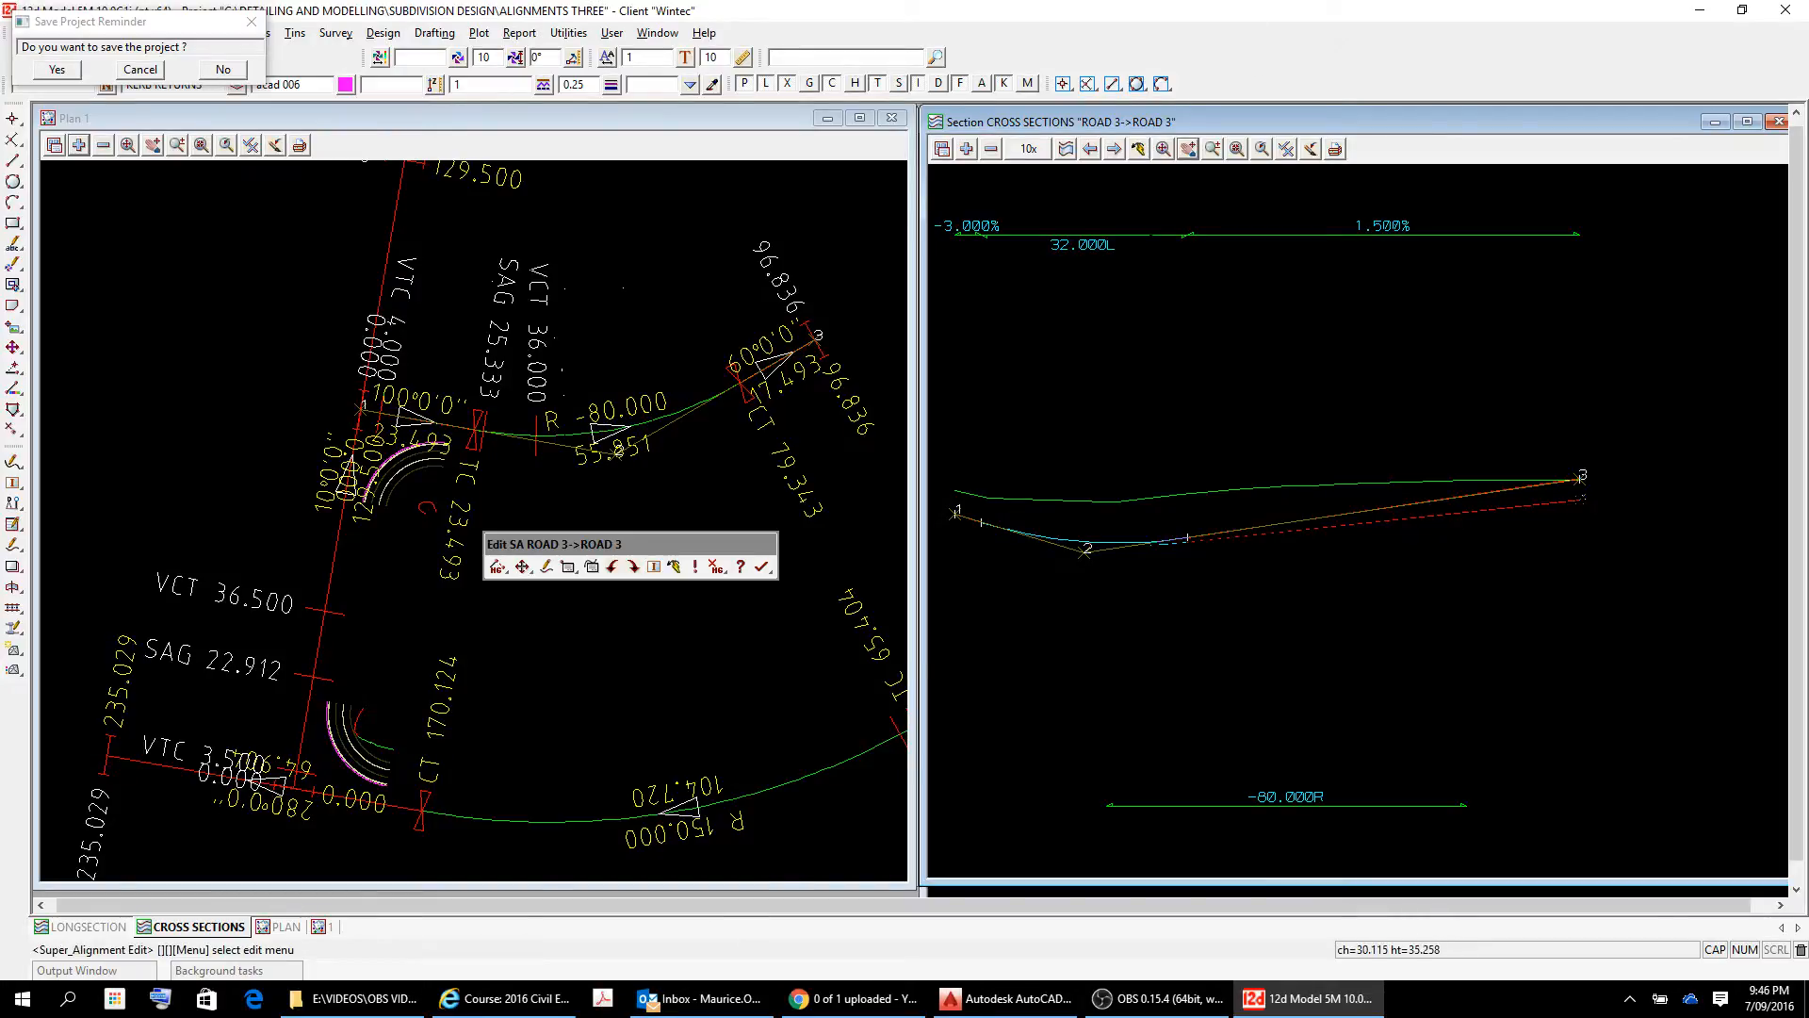
Examine the ROAD 3 profile against the surface in the section view, including the end at IP 3.
click(1138, 148)
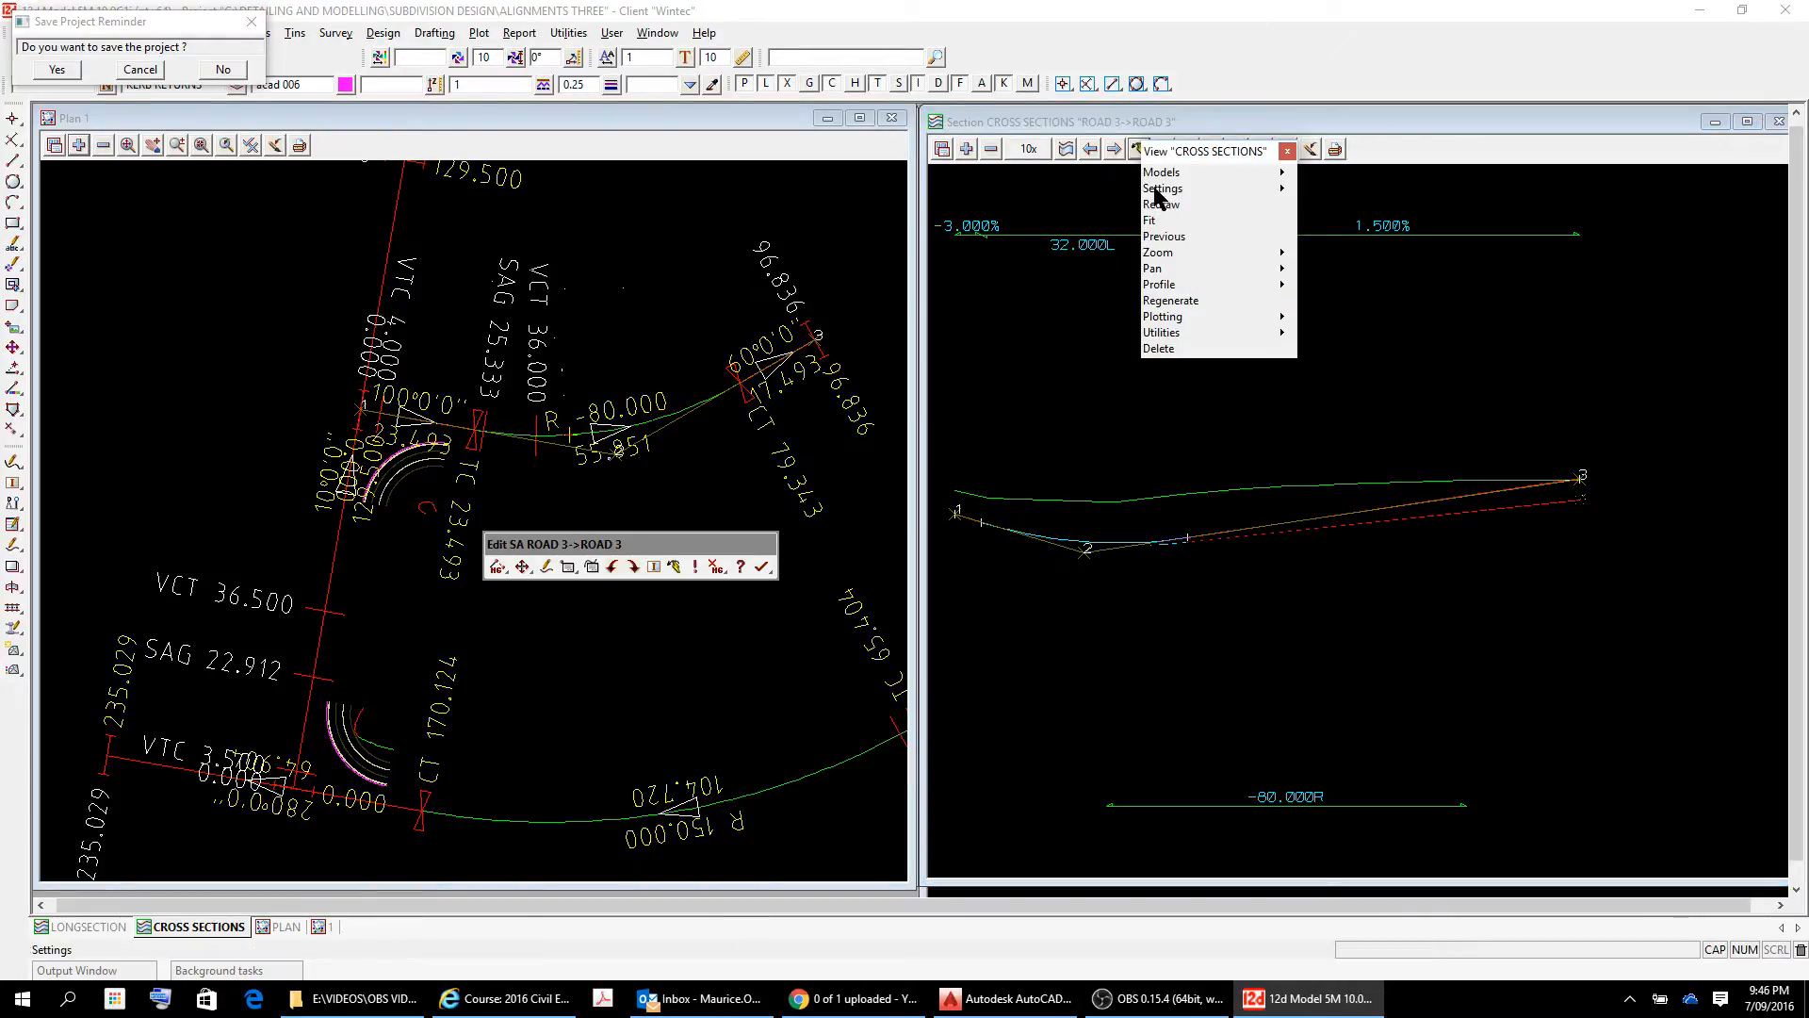
mouse_move(1283, 253)
click(1335, 312)
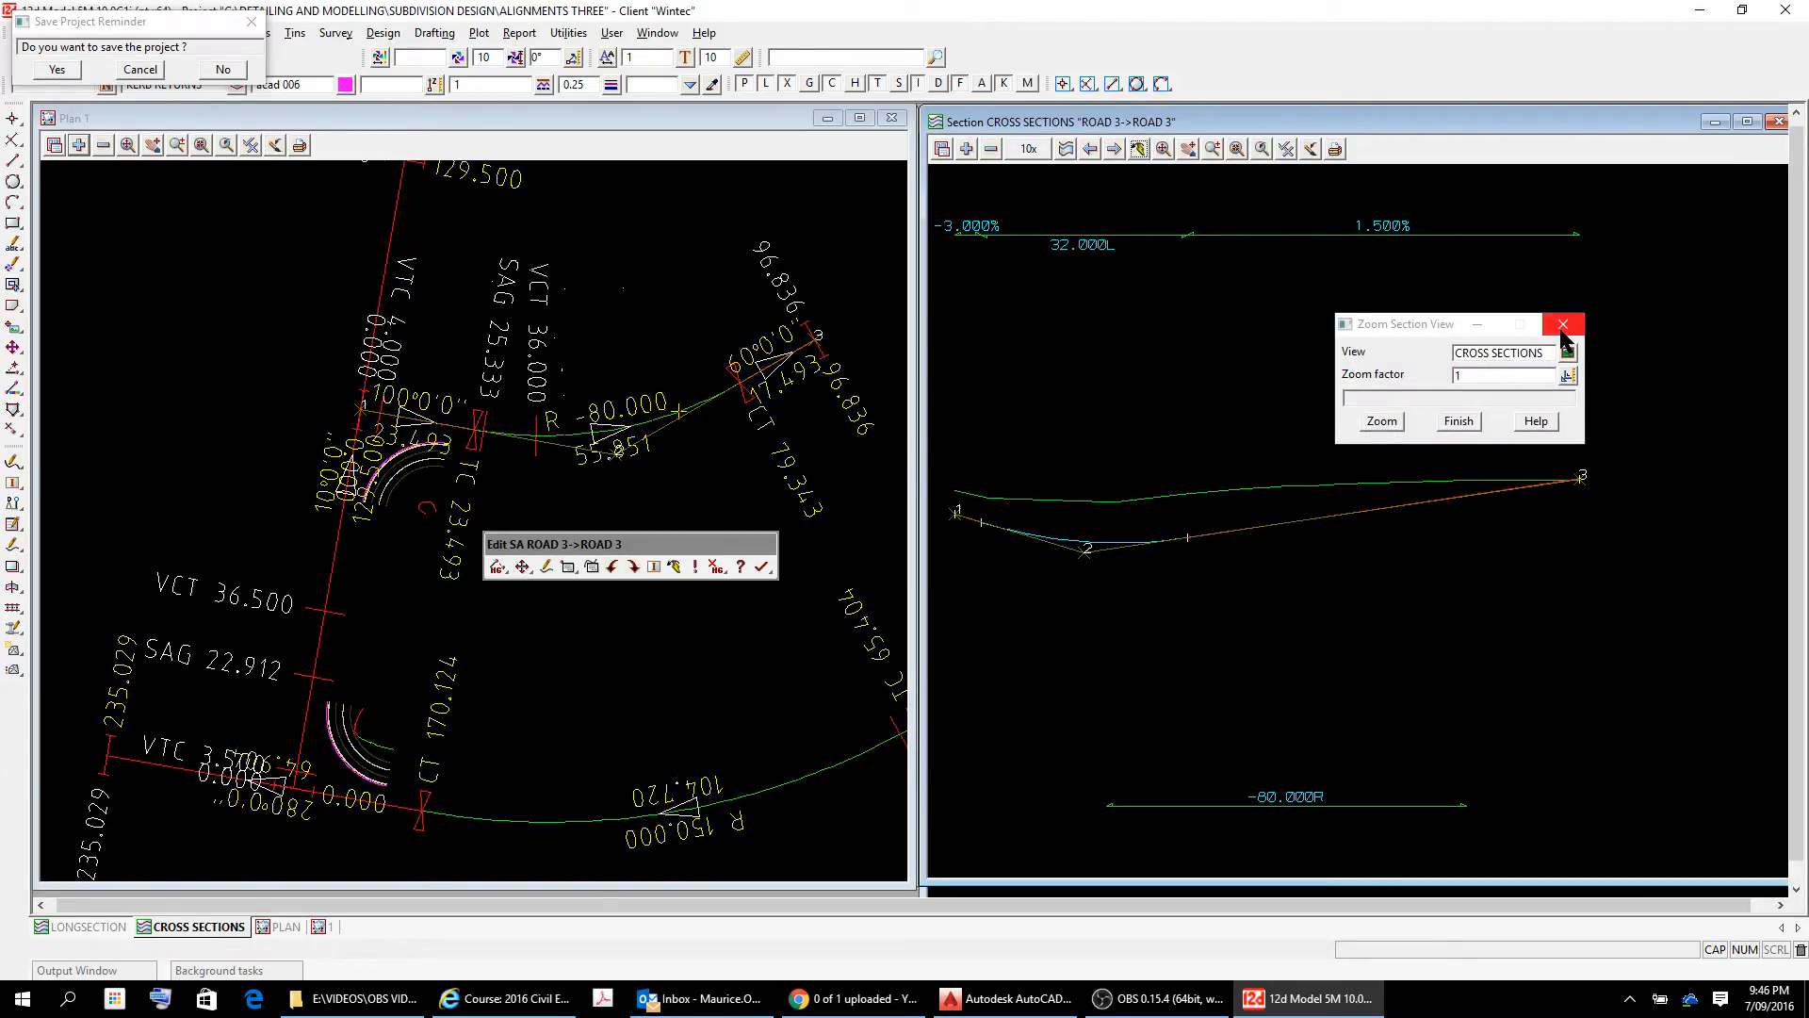
click(1561, 324)
scroll(1116, 502, down, 5)
scroll(1118, 502, up, 5)
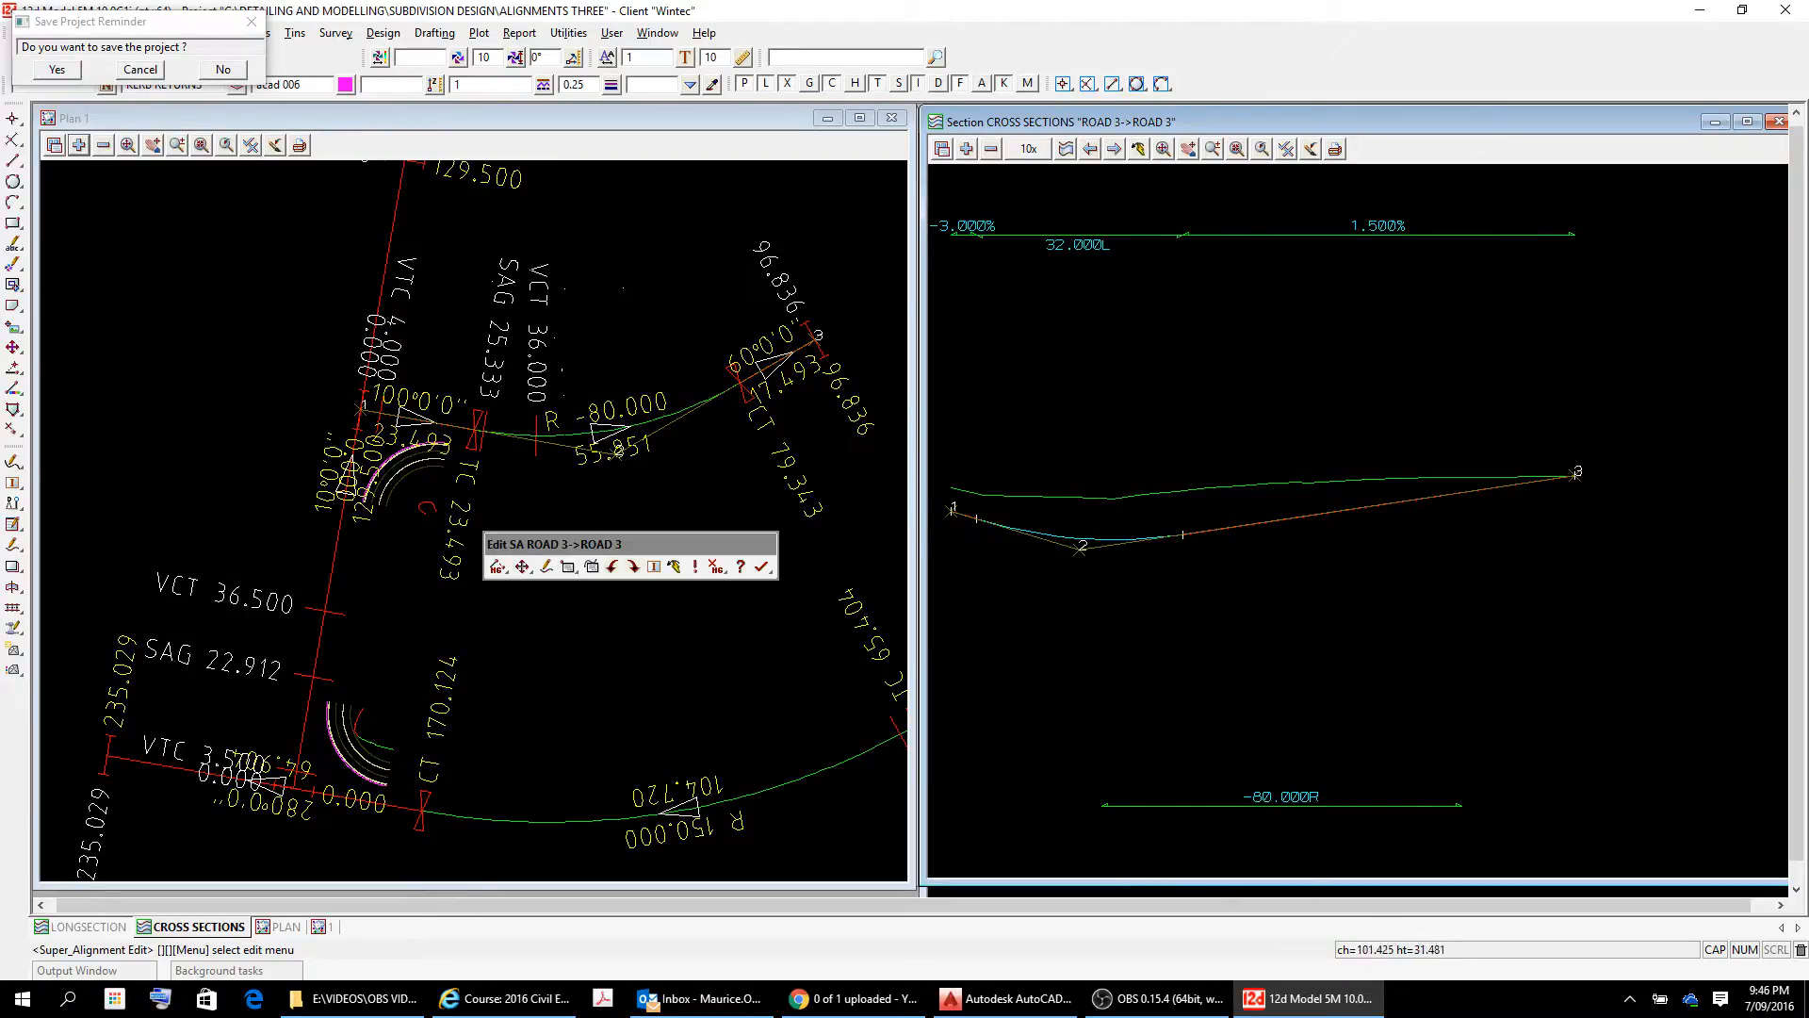
scroll(1602, 472, up, 5)
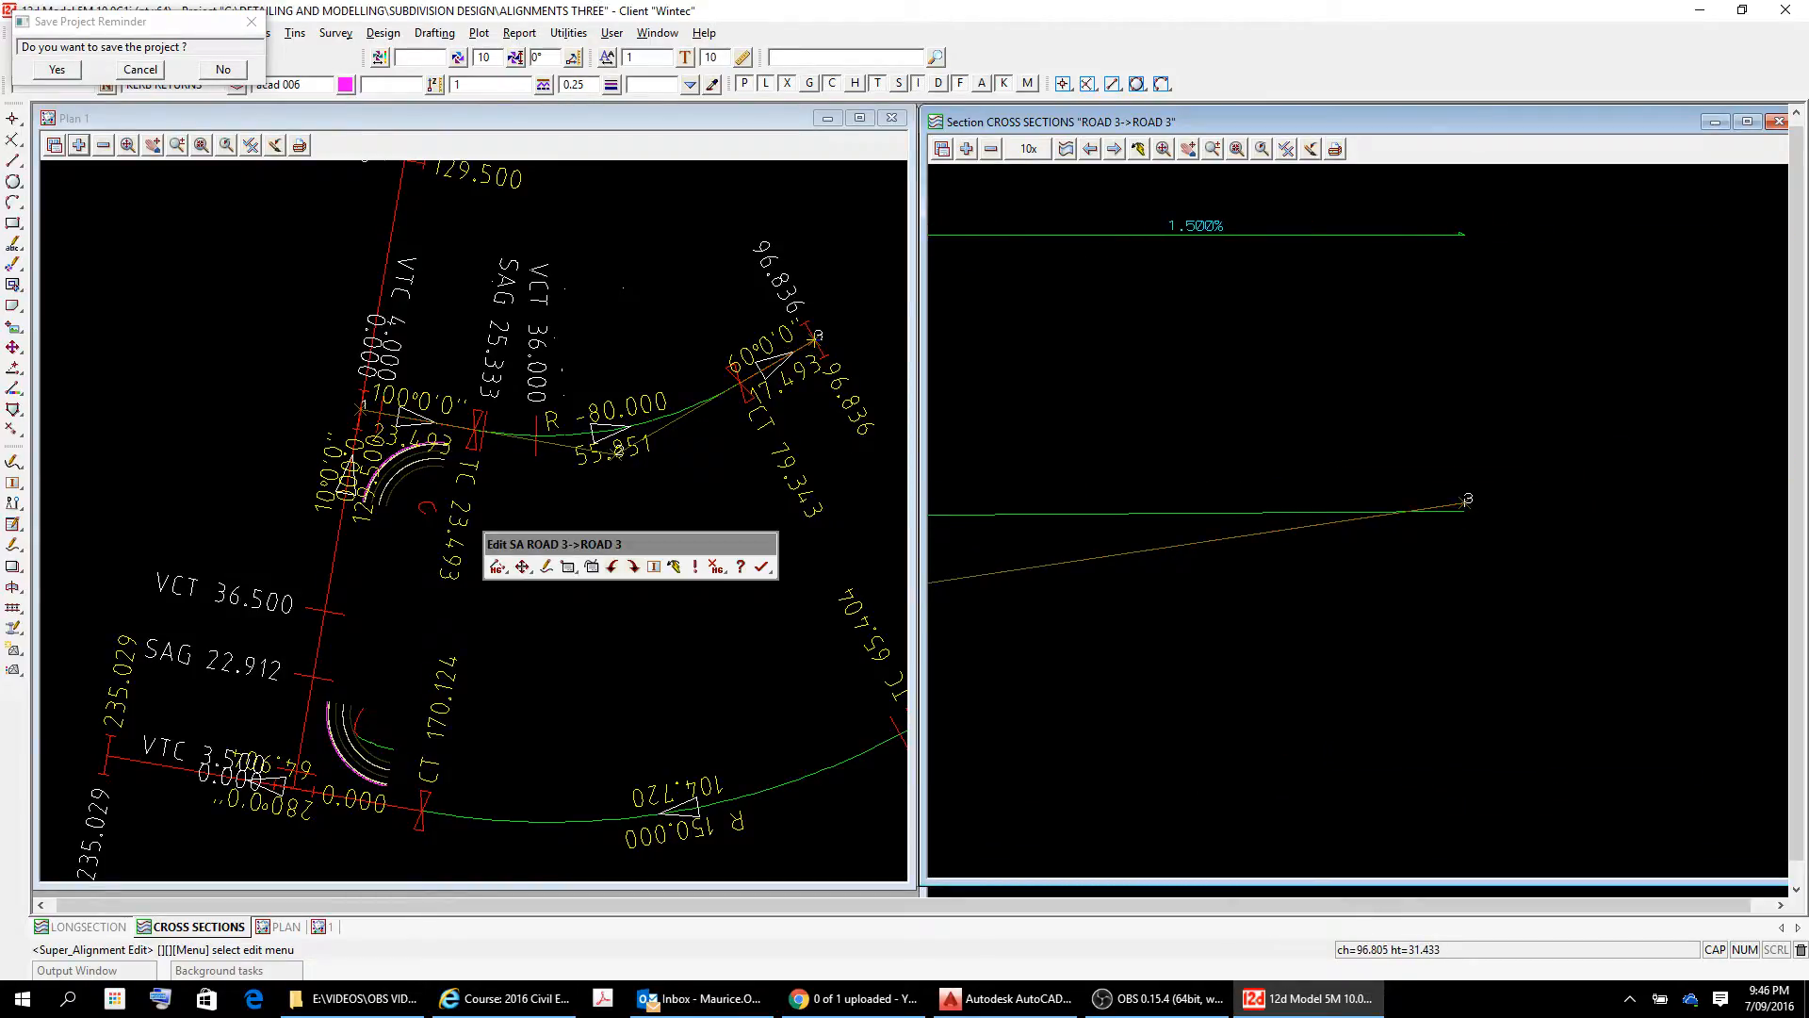
scroll(1121, 660, down, 5)
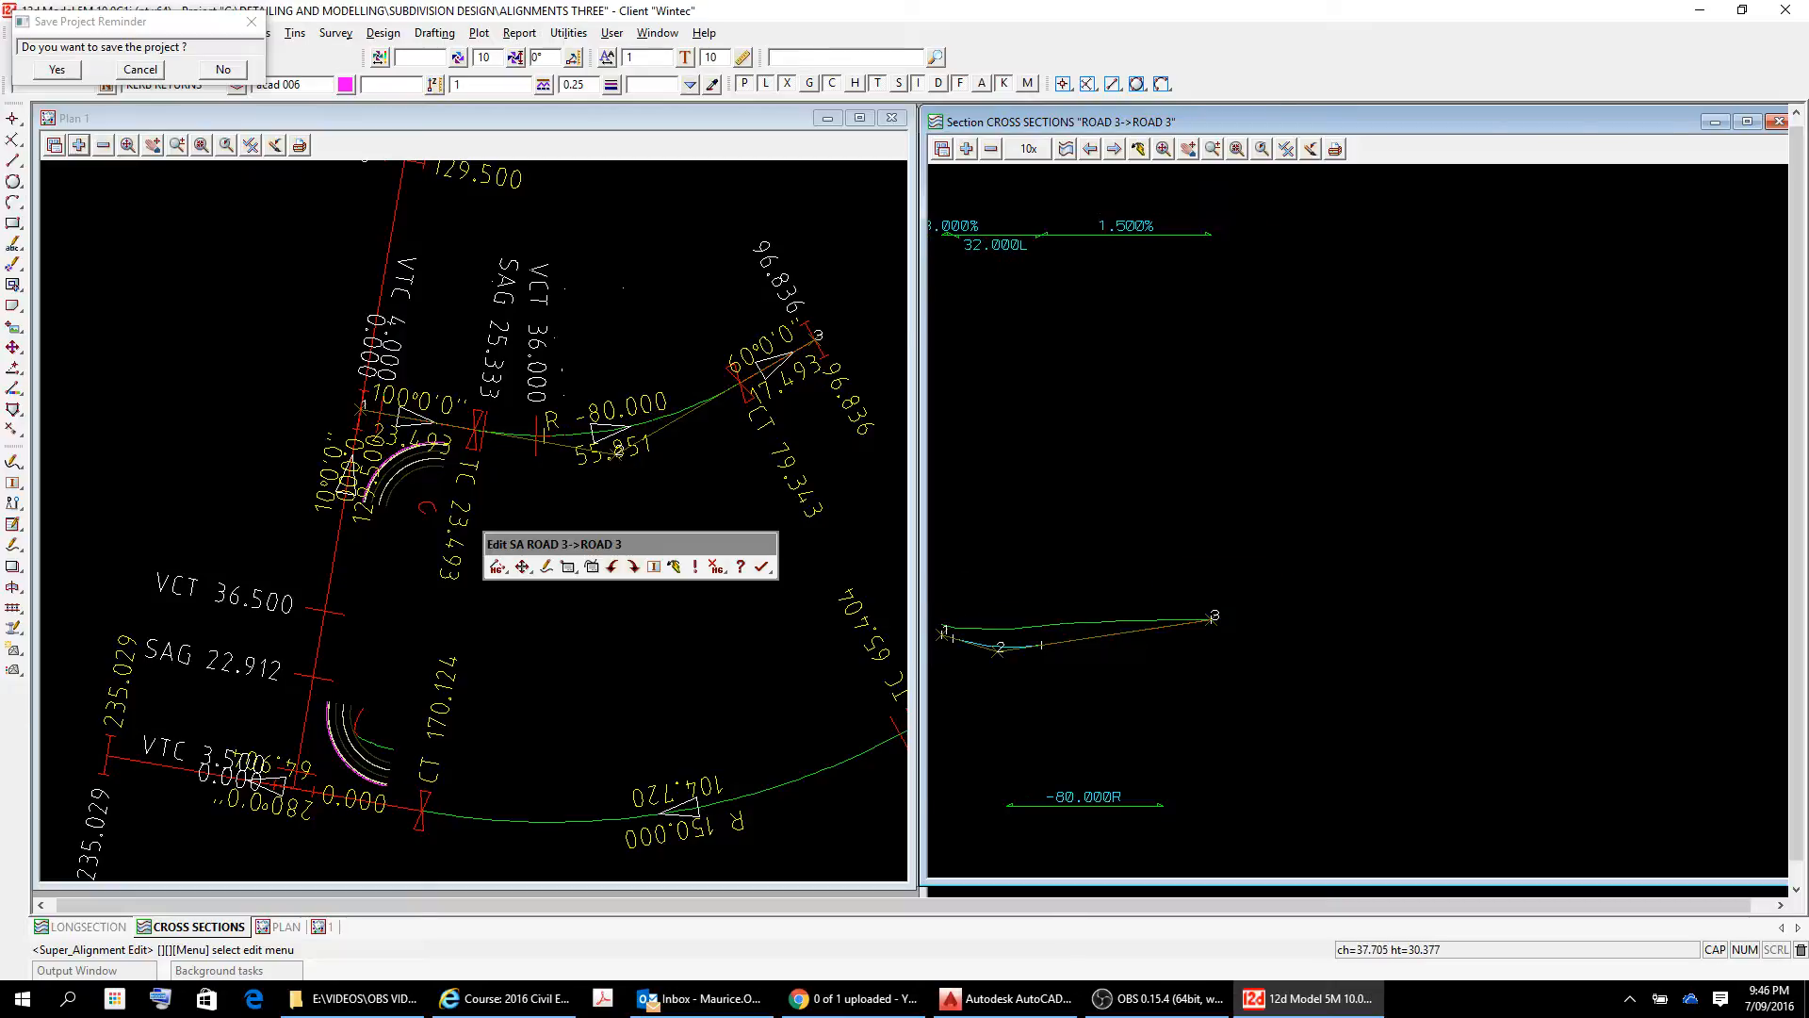
scroll(1018, 635, up, 2)
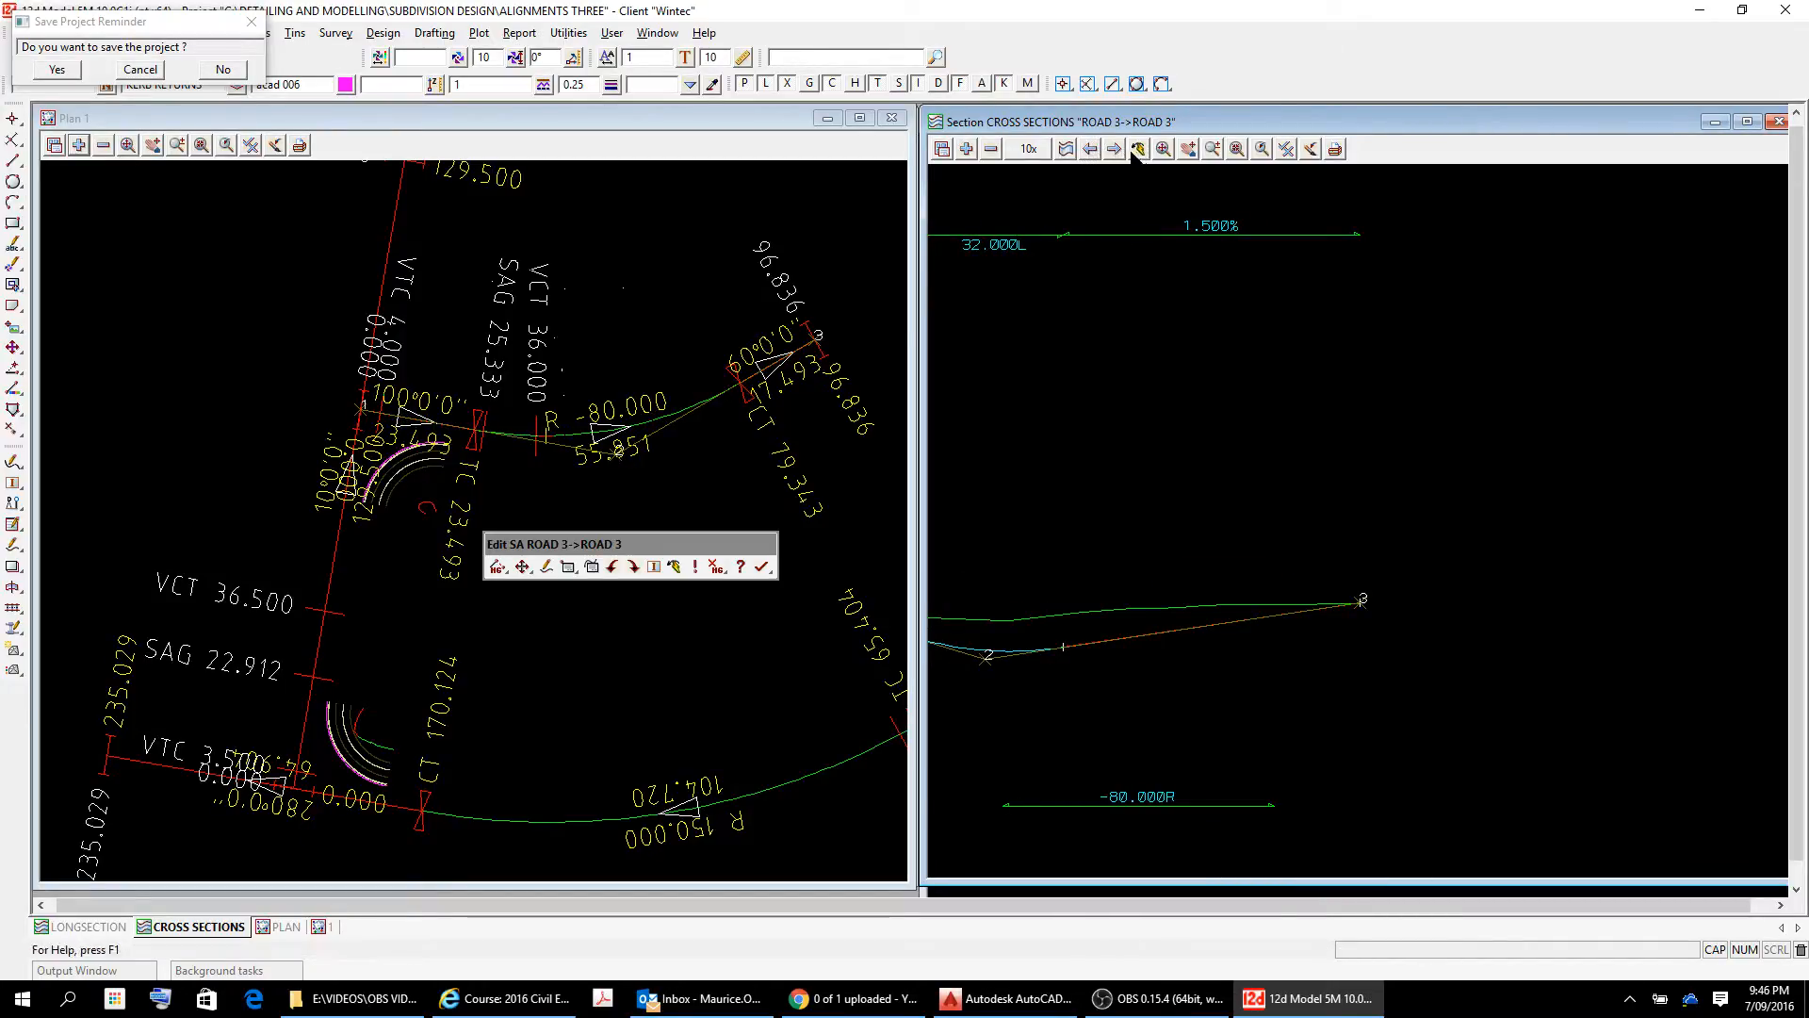
click(1188, 149)
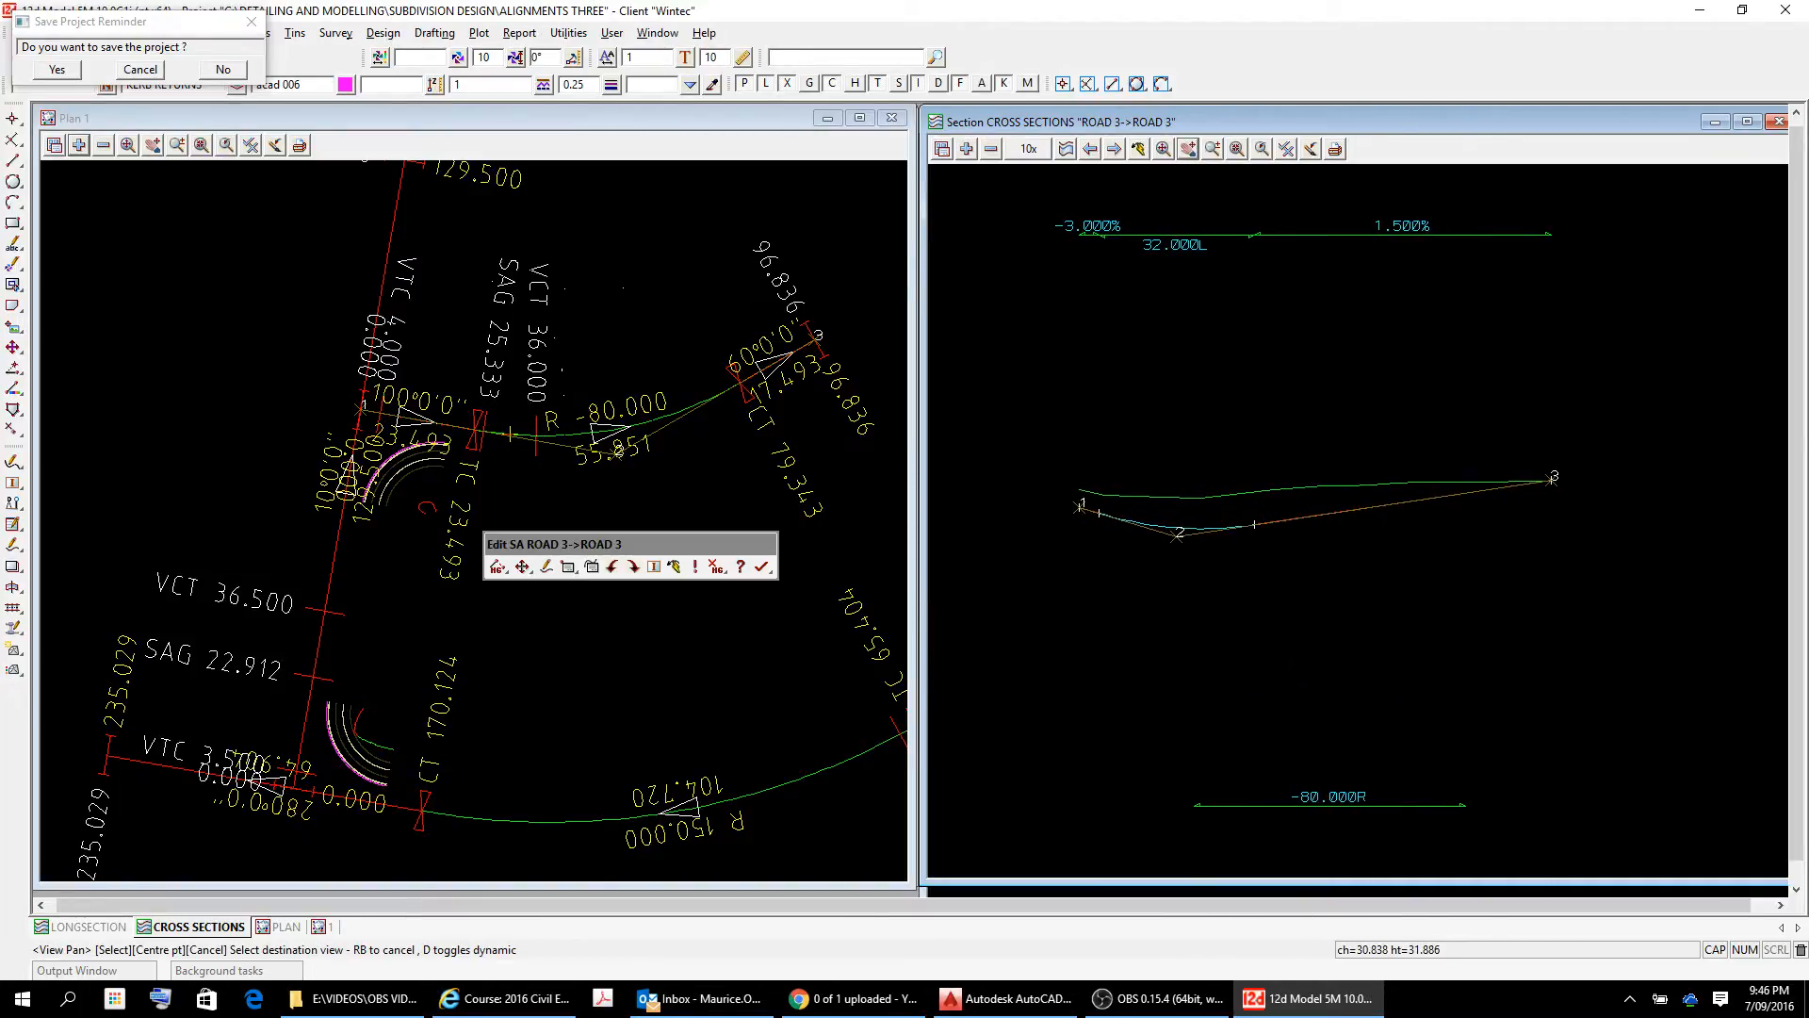
click(1206, 429)
click(1260, 616)
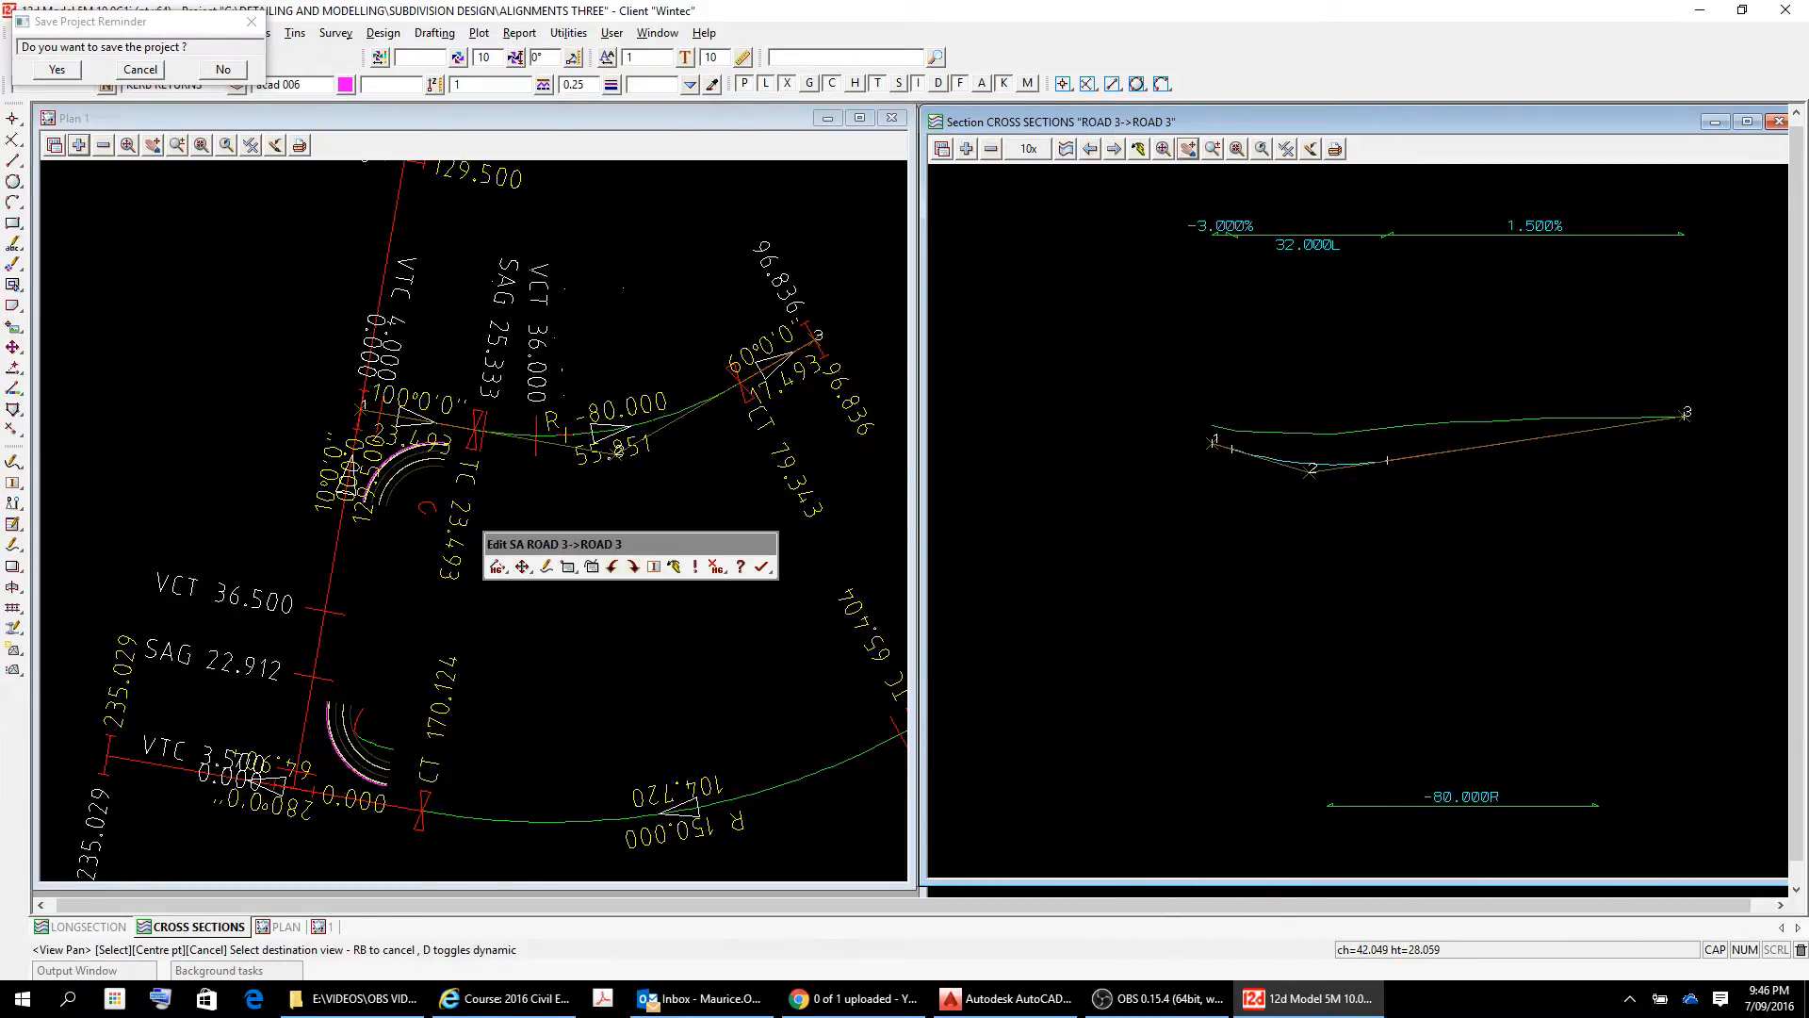
click(1275, 556)
click(1394, 556)
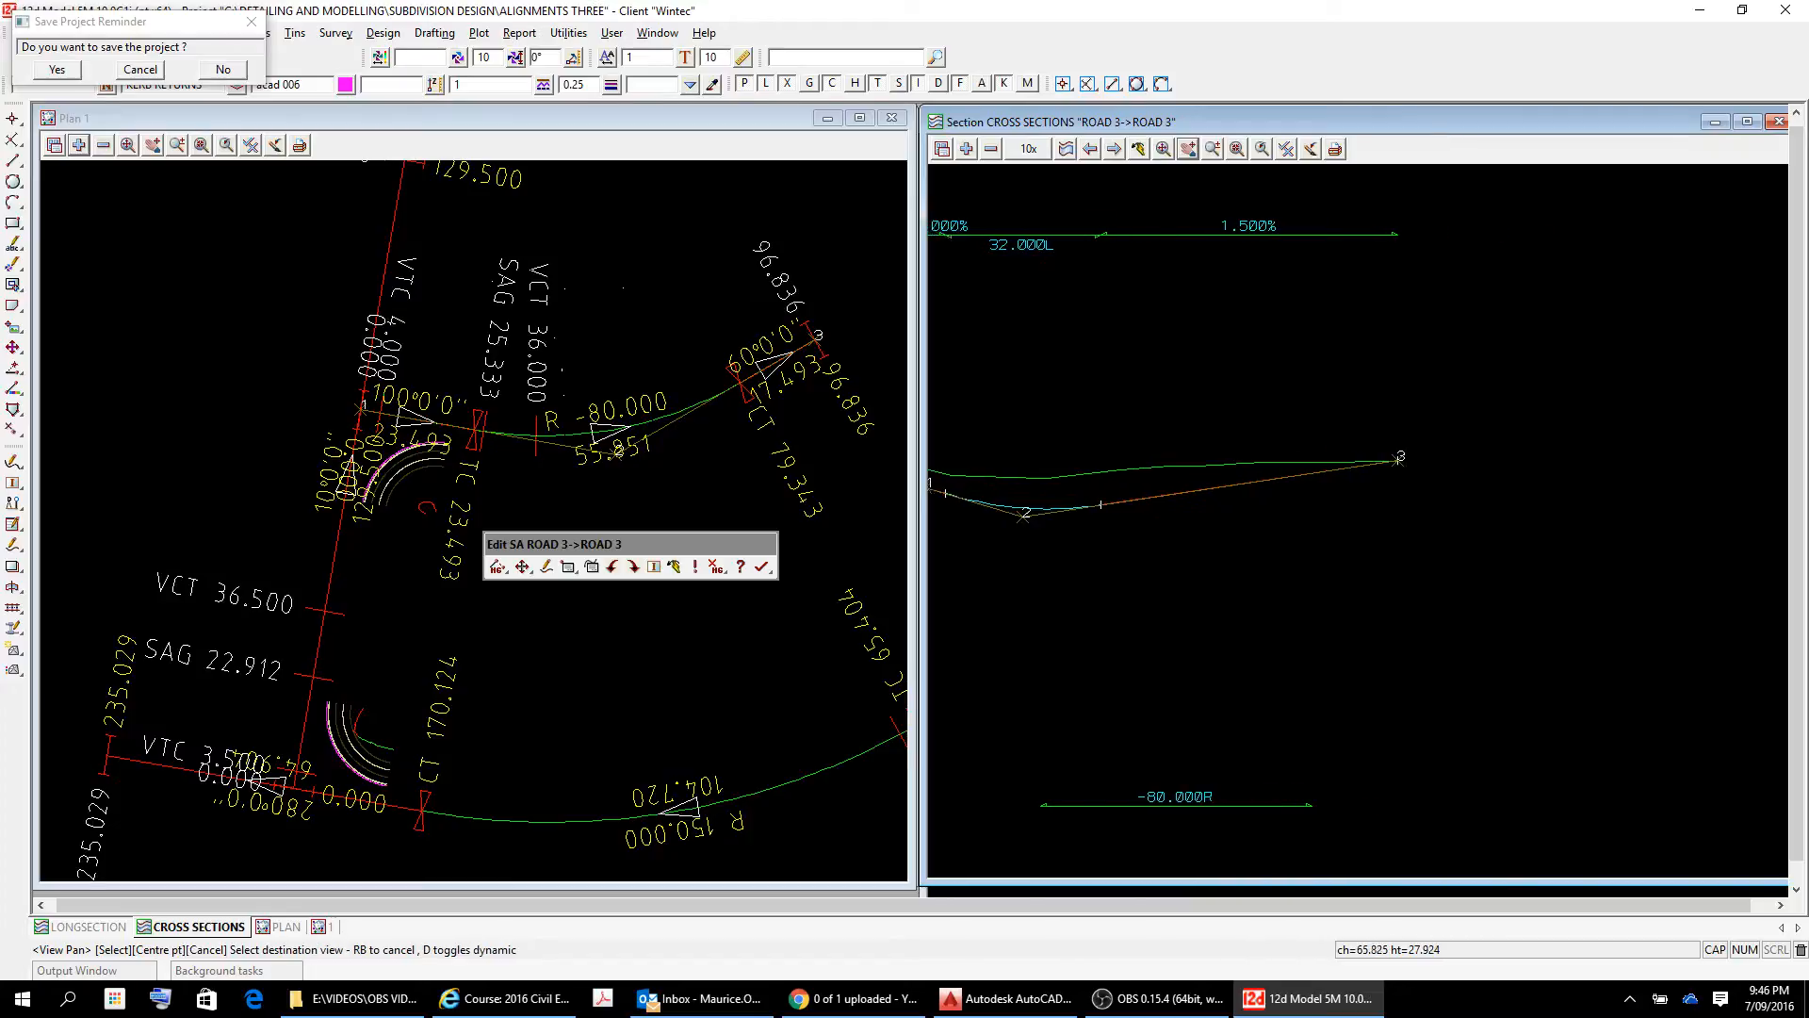
click(1386, 572)
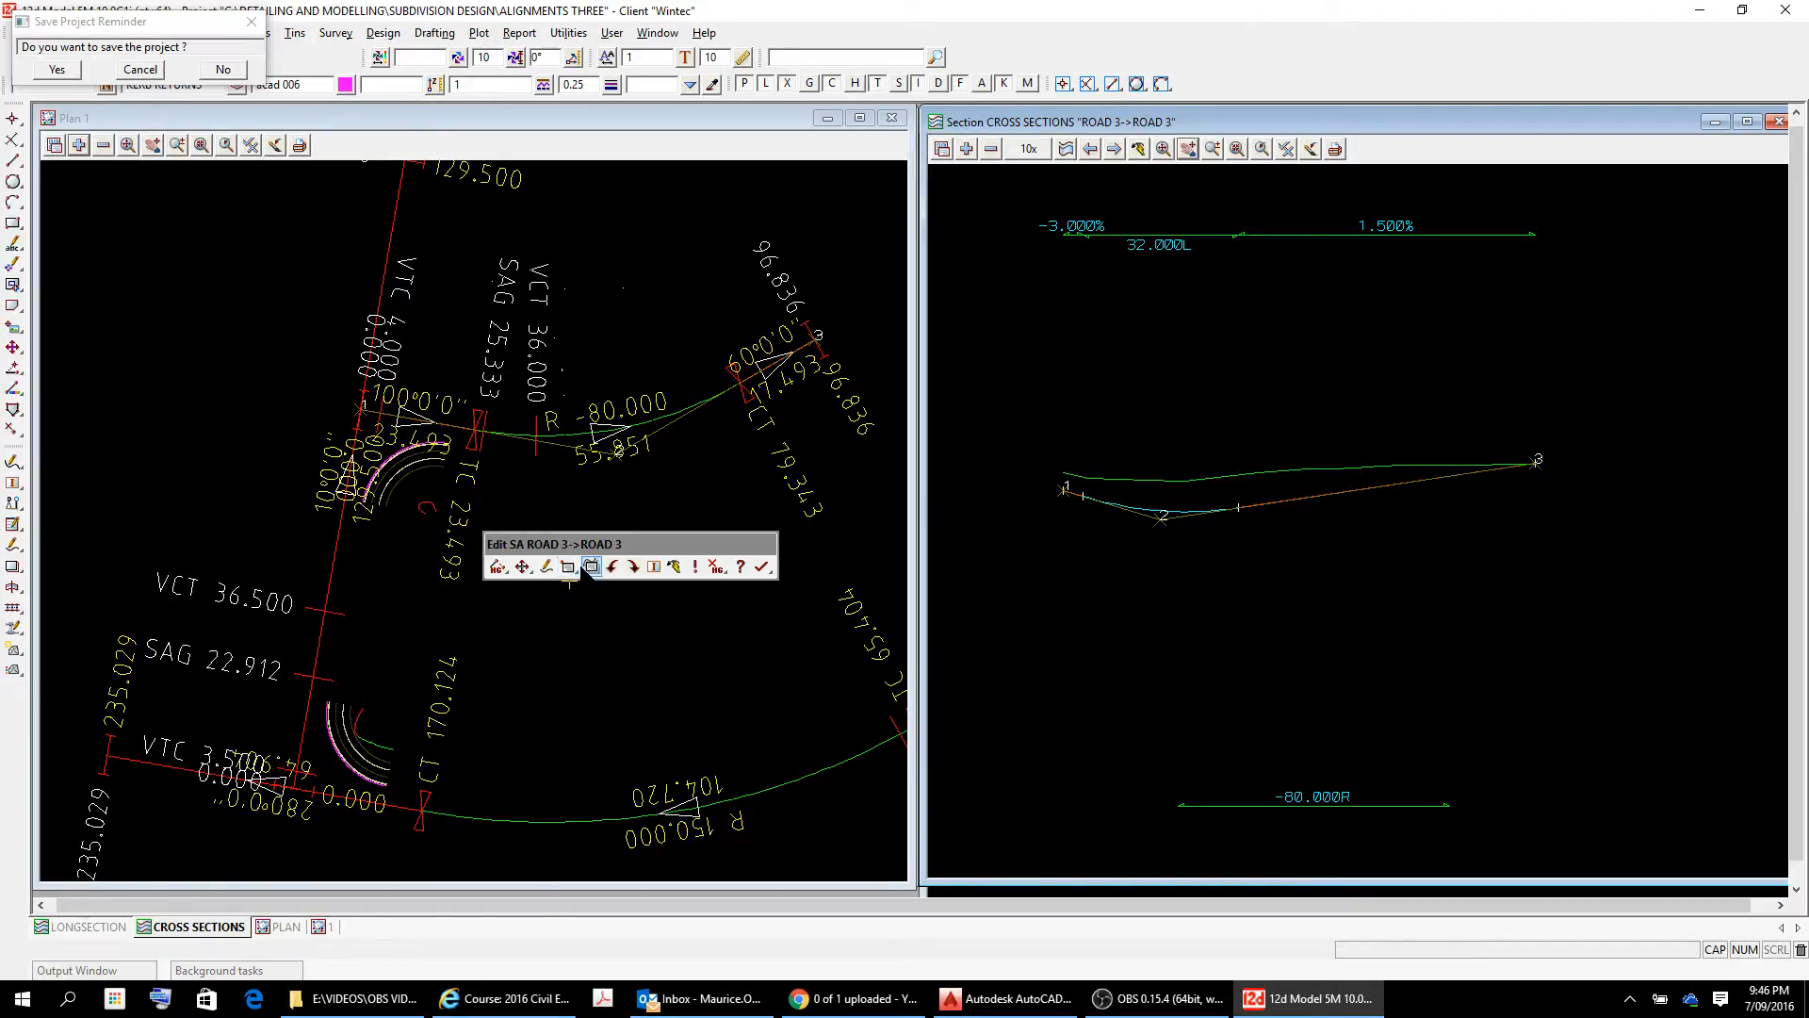
Review the chainages, heights and curve length in the ROAD 3 vertical IP properties table and close it.
click(567, 567)
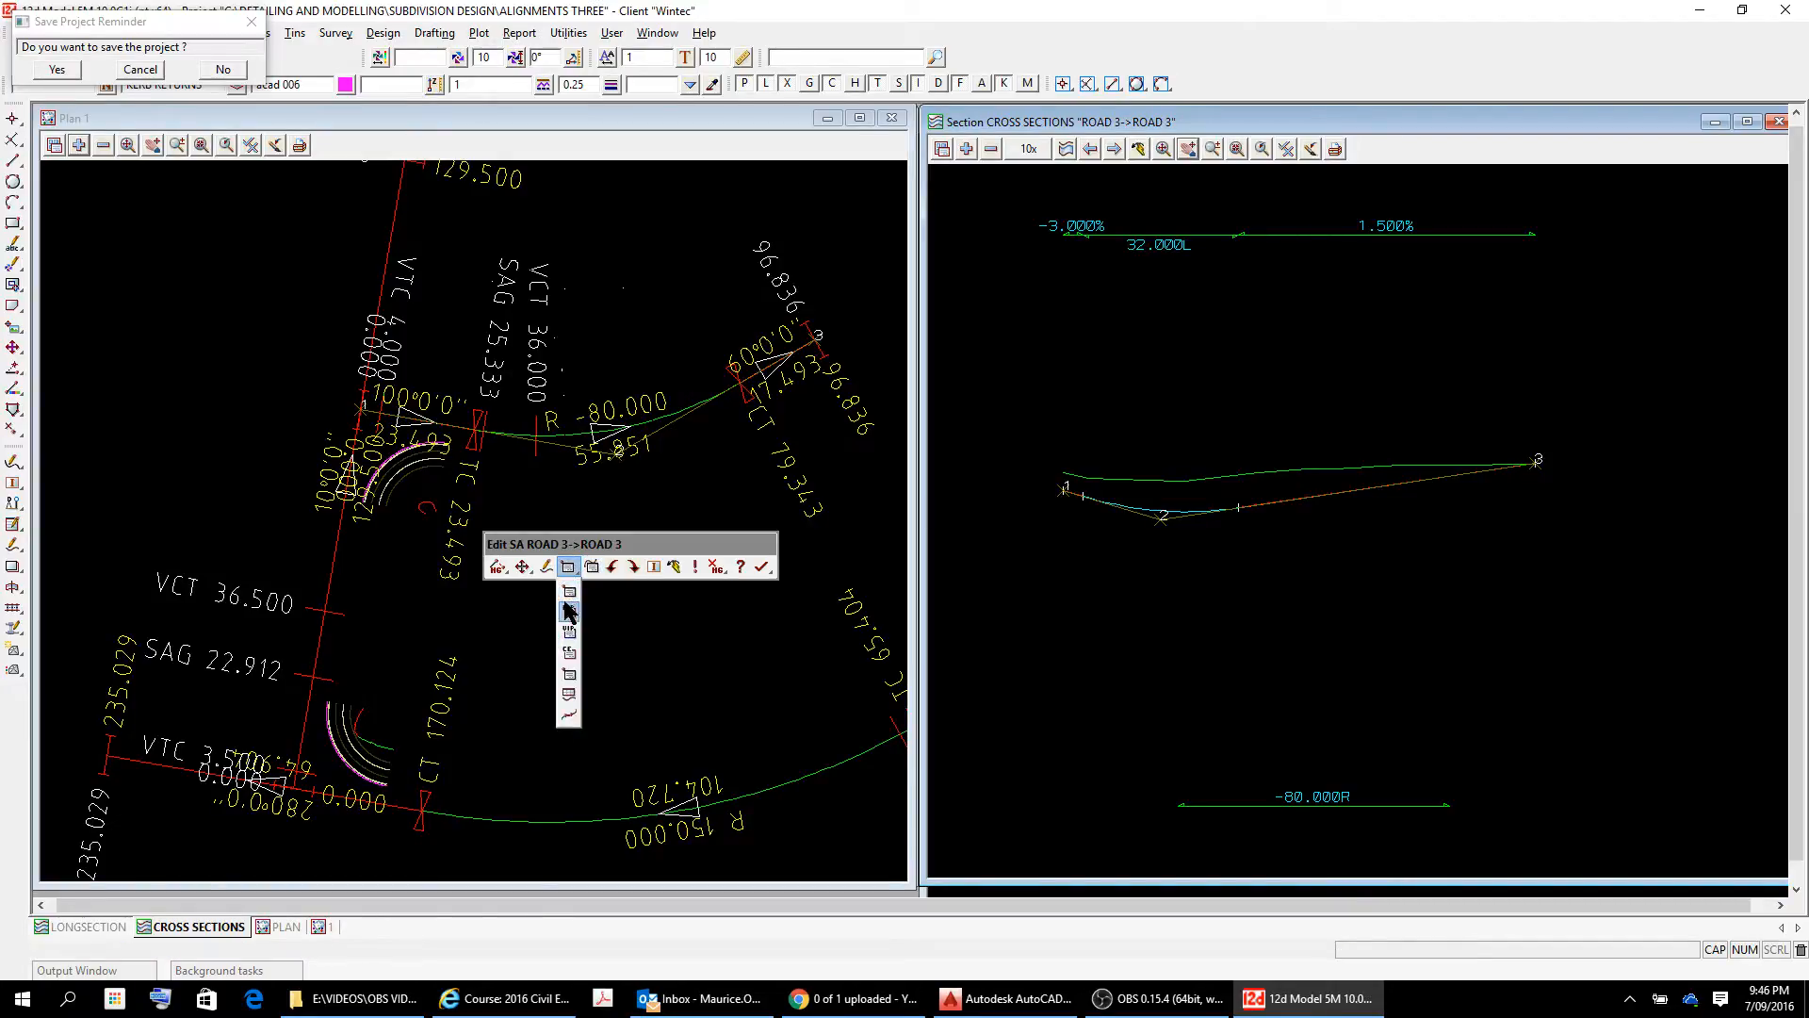
click(569, 632)
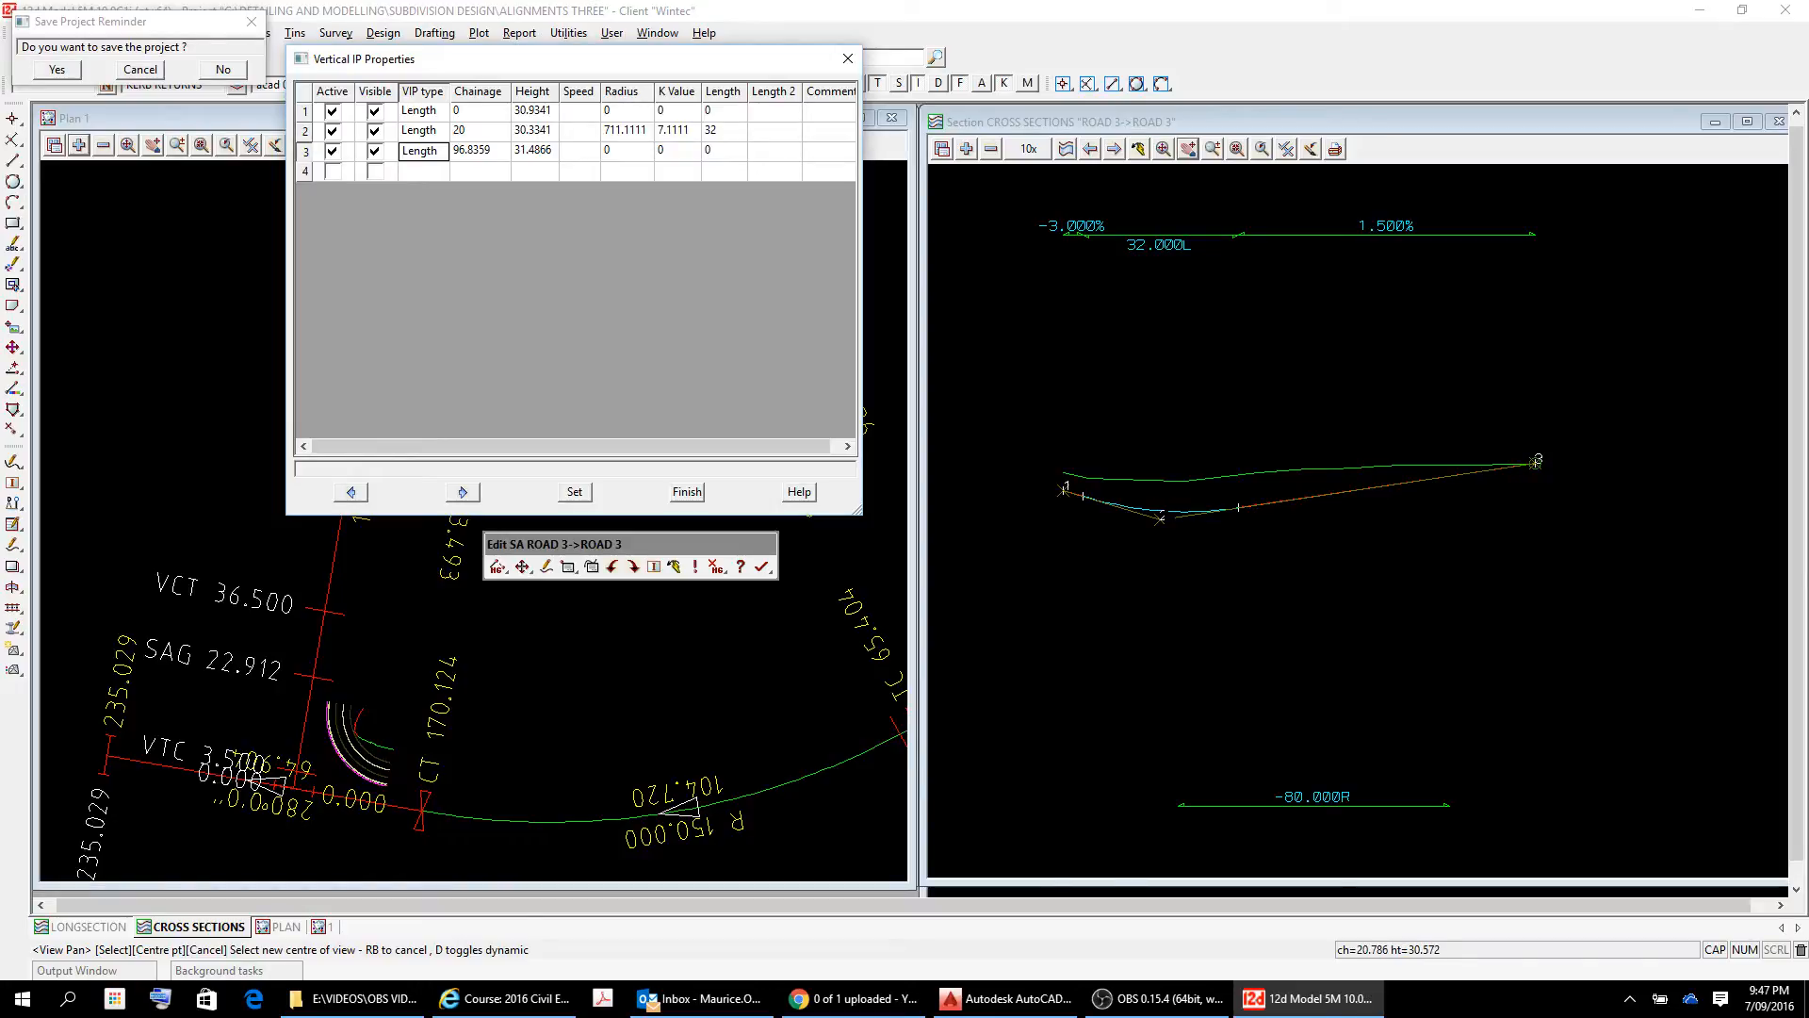
click(847, 59)
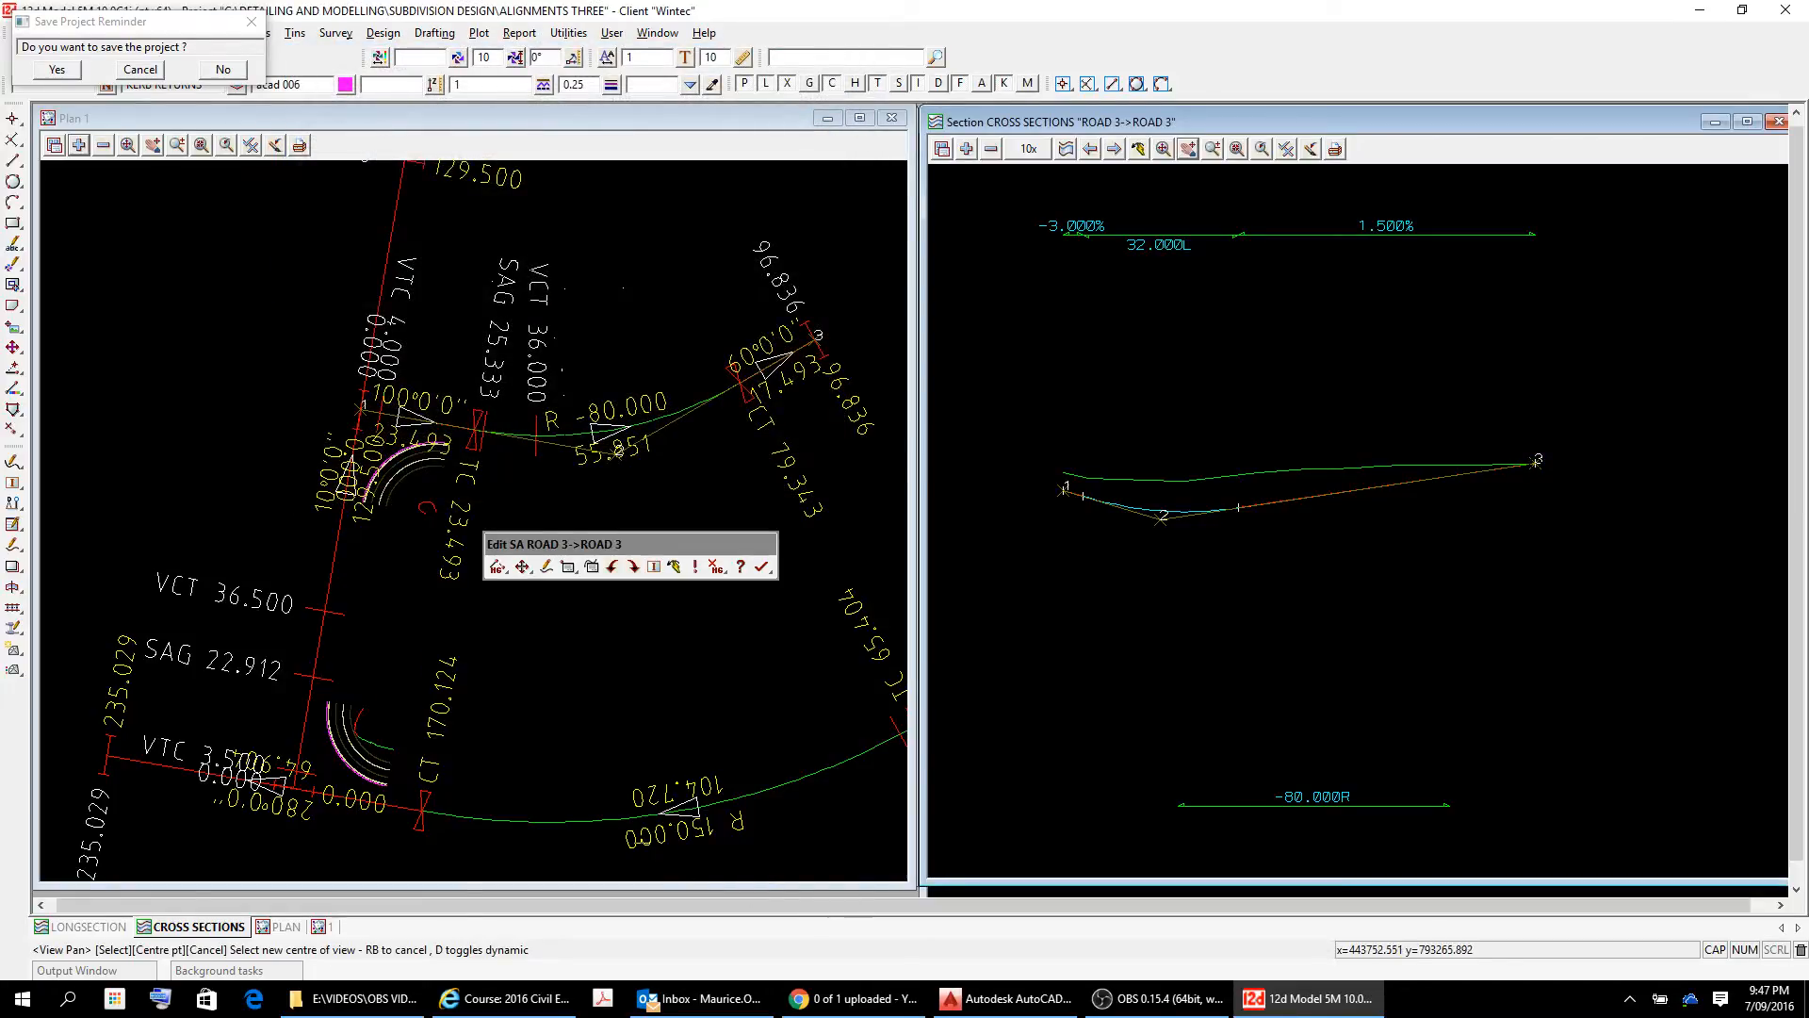
Finish editing the ROAD 3 alignment and save the project.
click(762, 566)
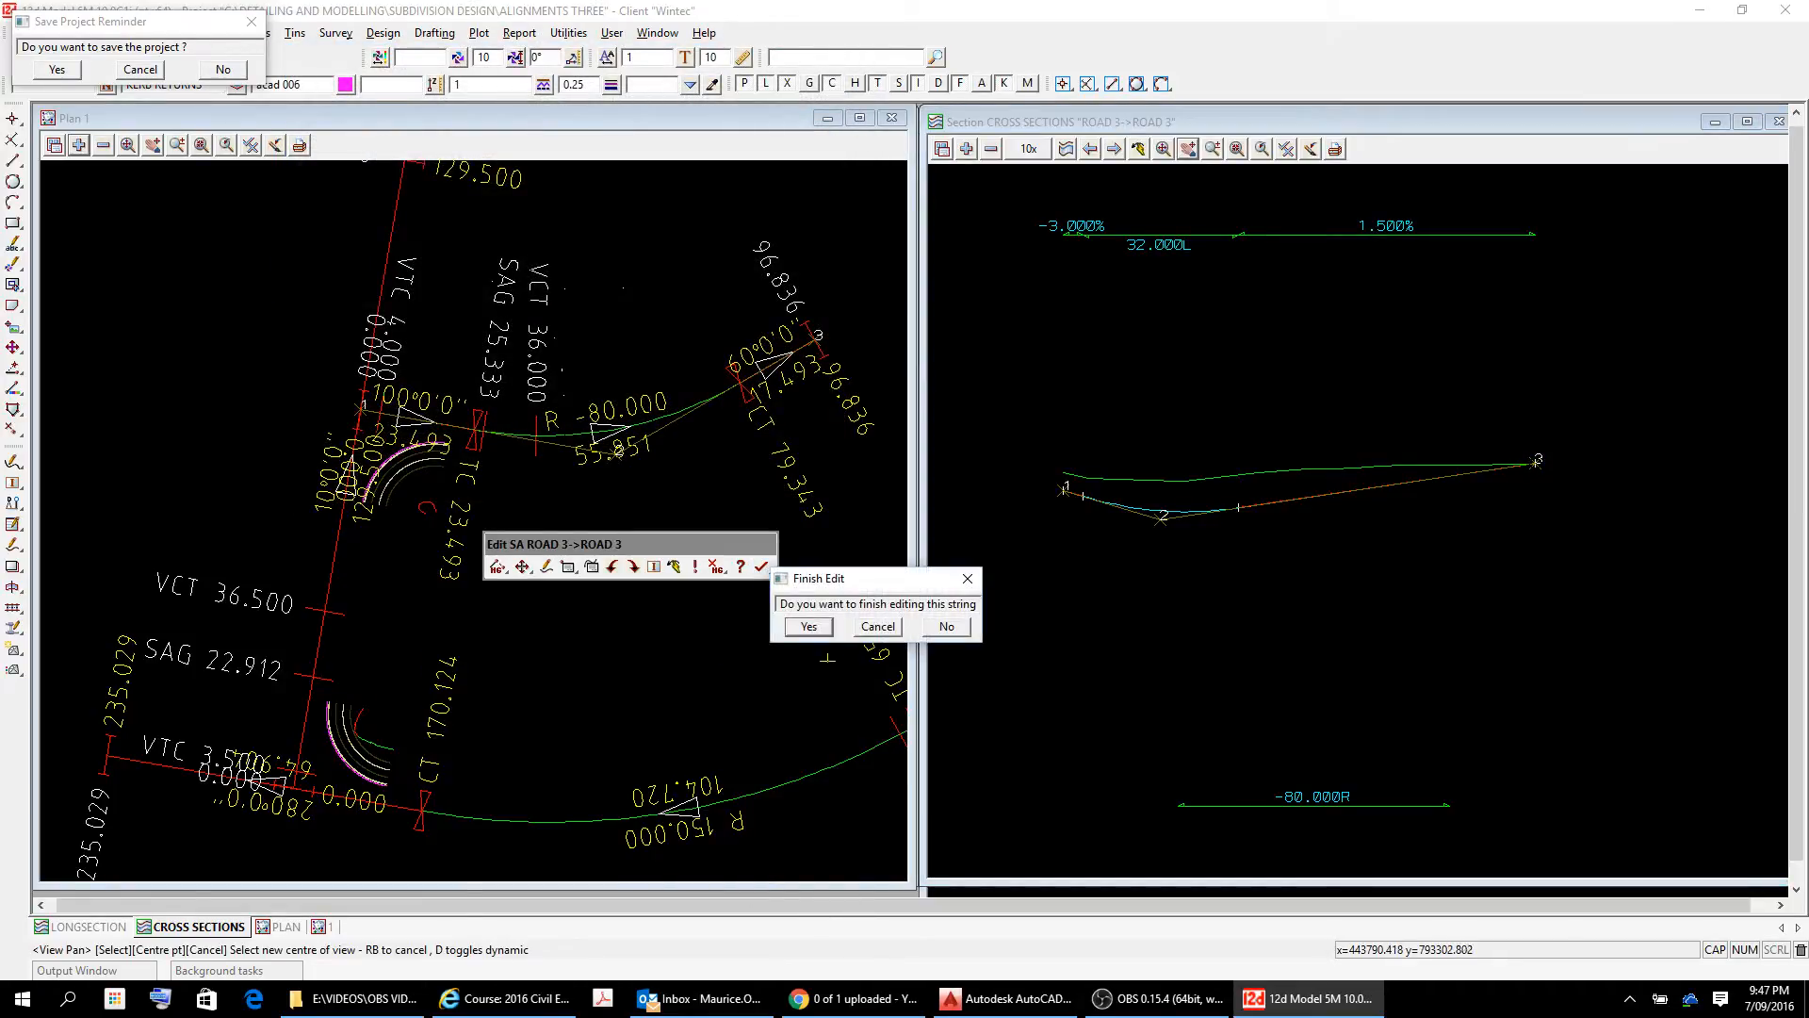
click(820, 630)
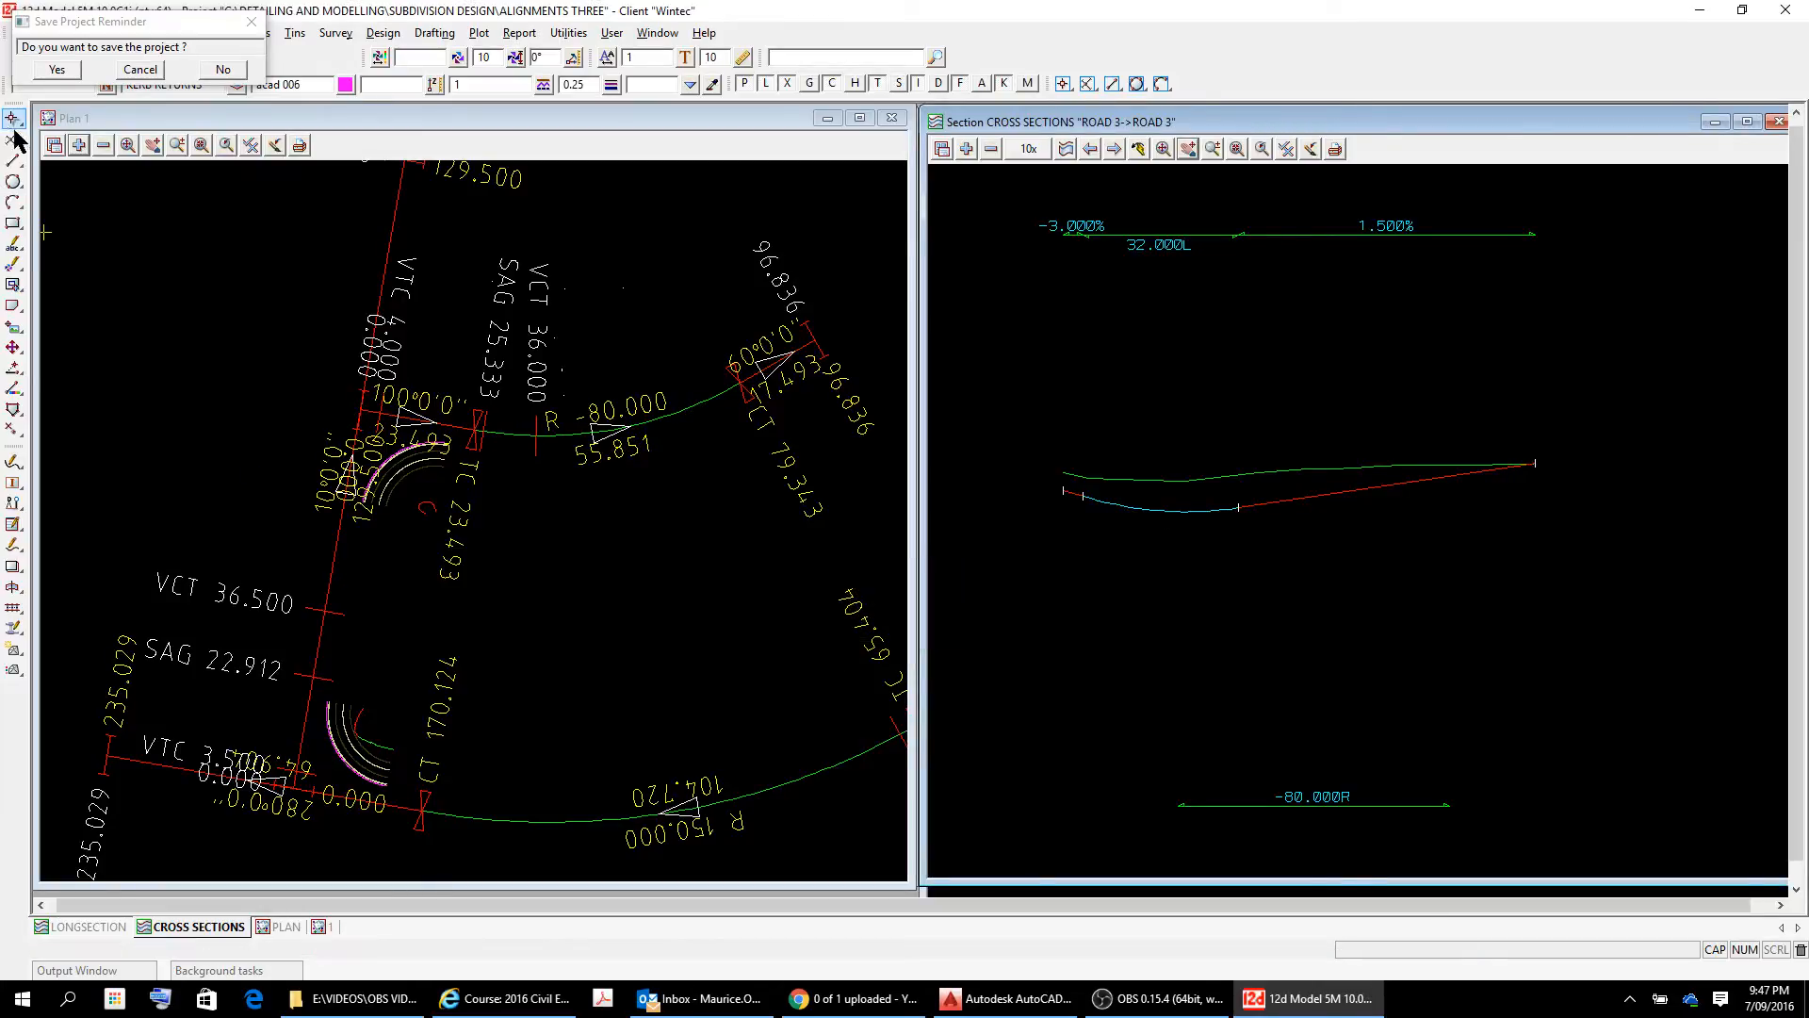
click(58, 70)
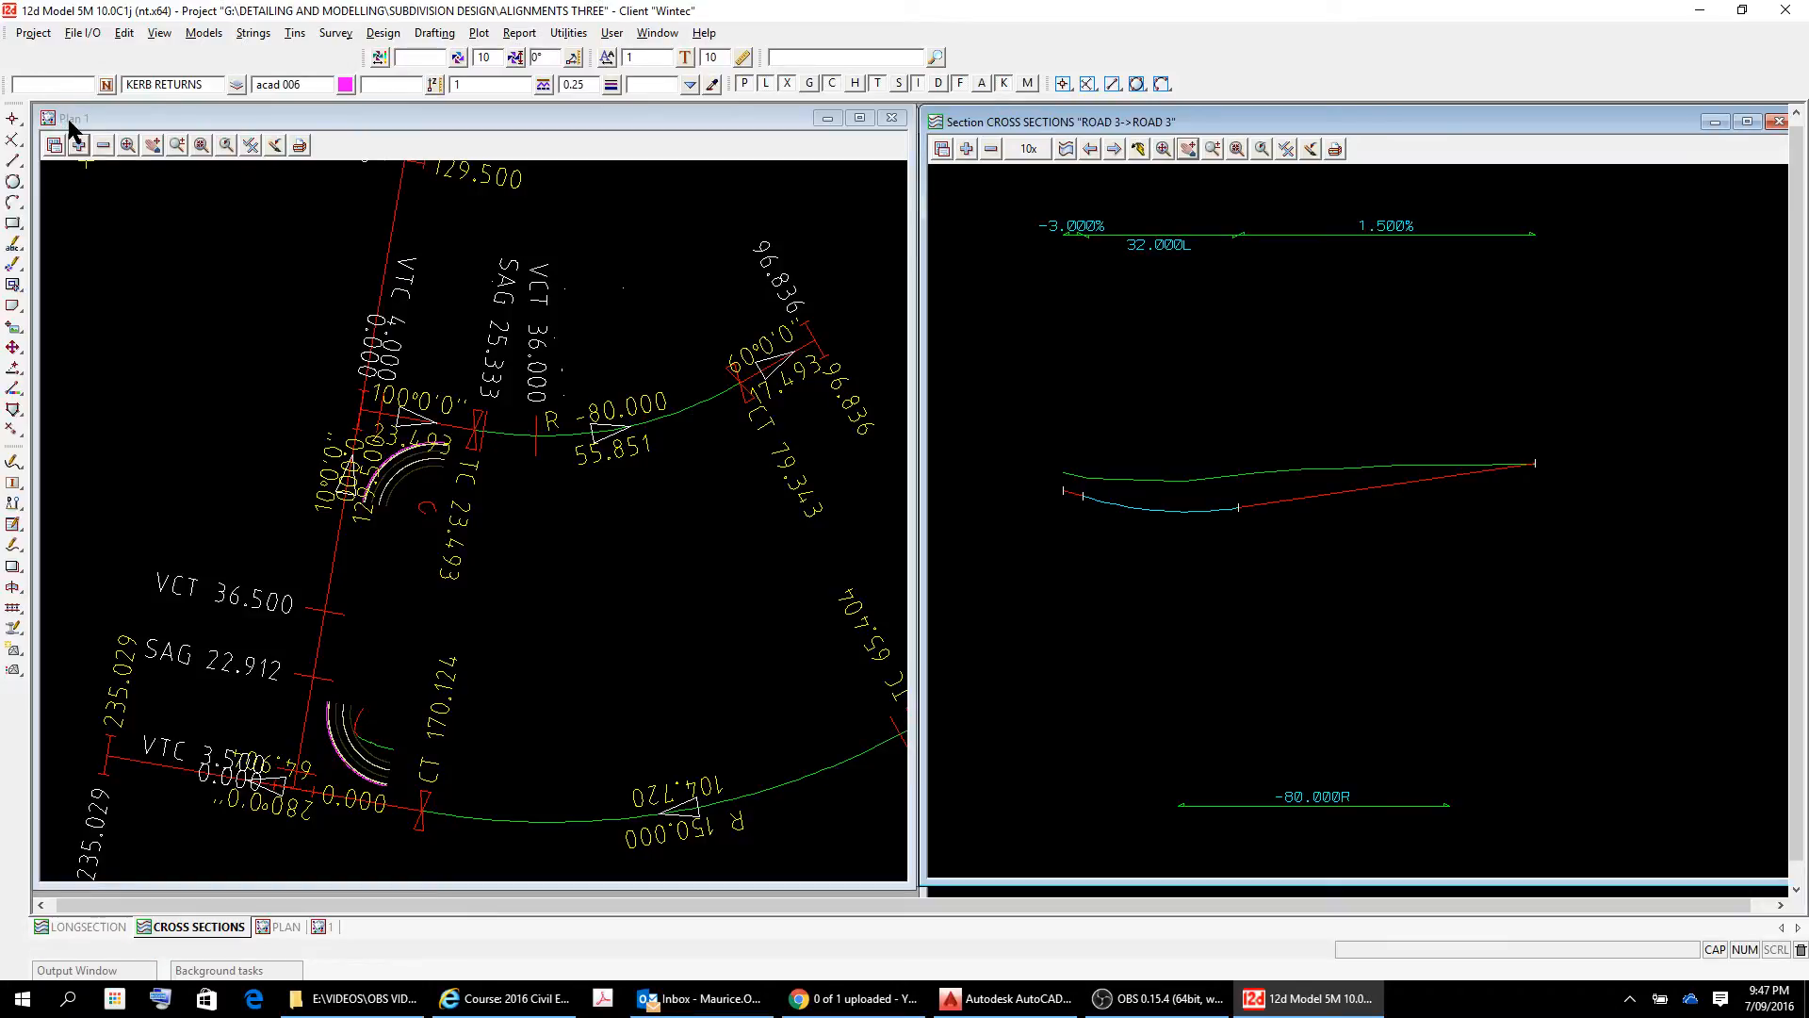
Start a super alignment edit of ROAD 2 from the plan view and place its edit toolbar over the plan.
click(15, 554)
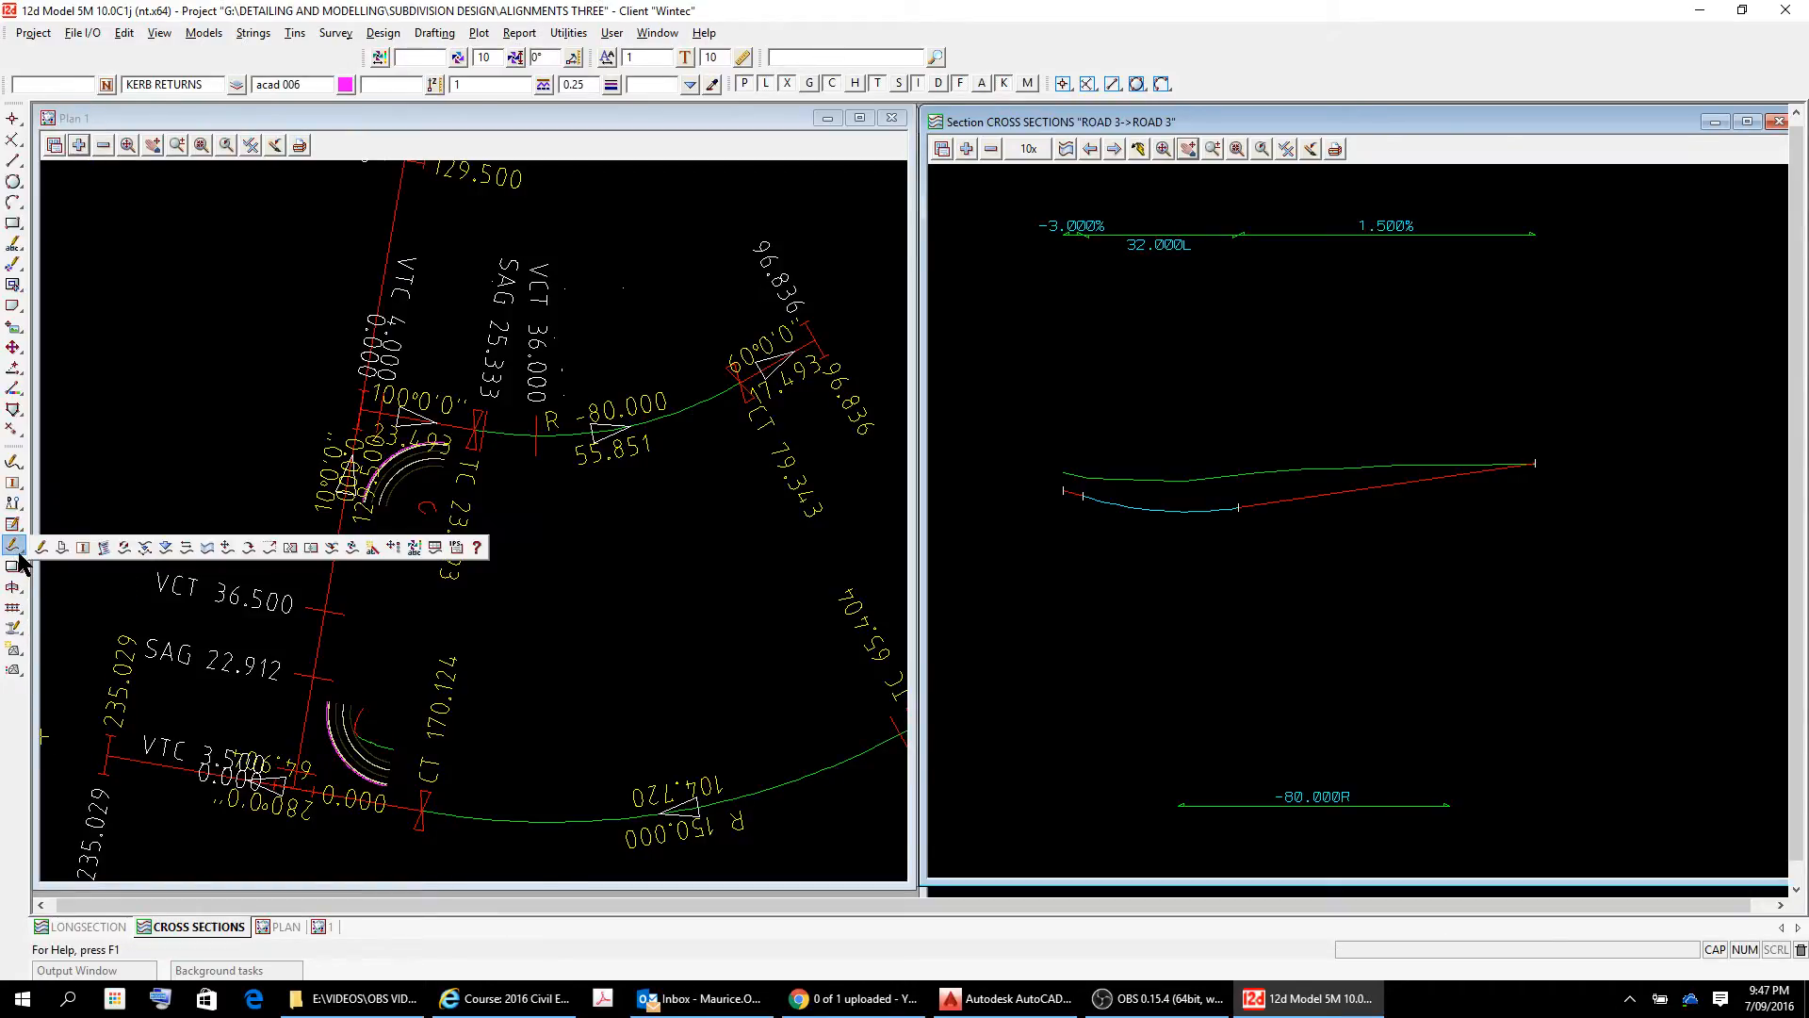
click(43, 548)
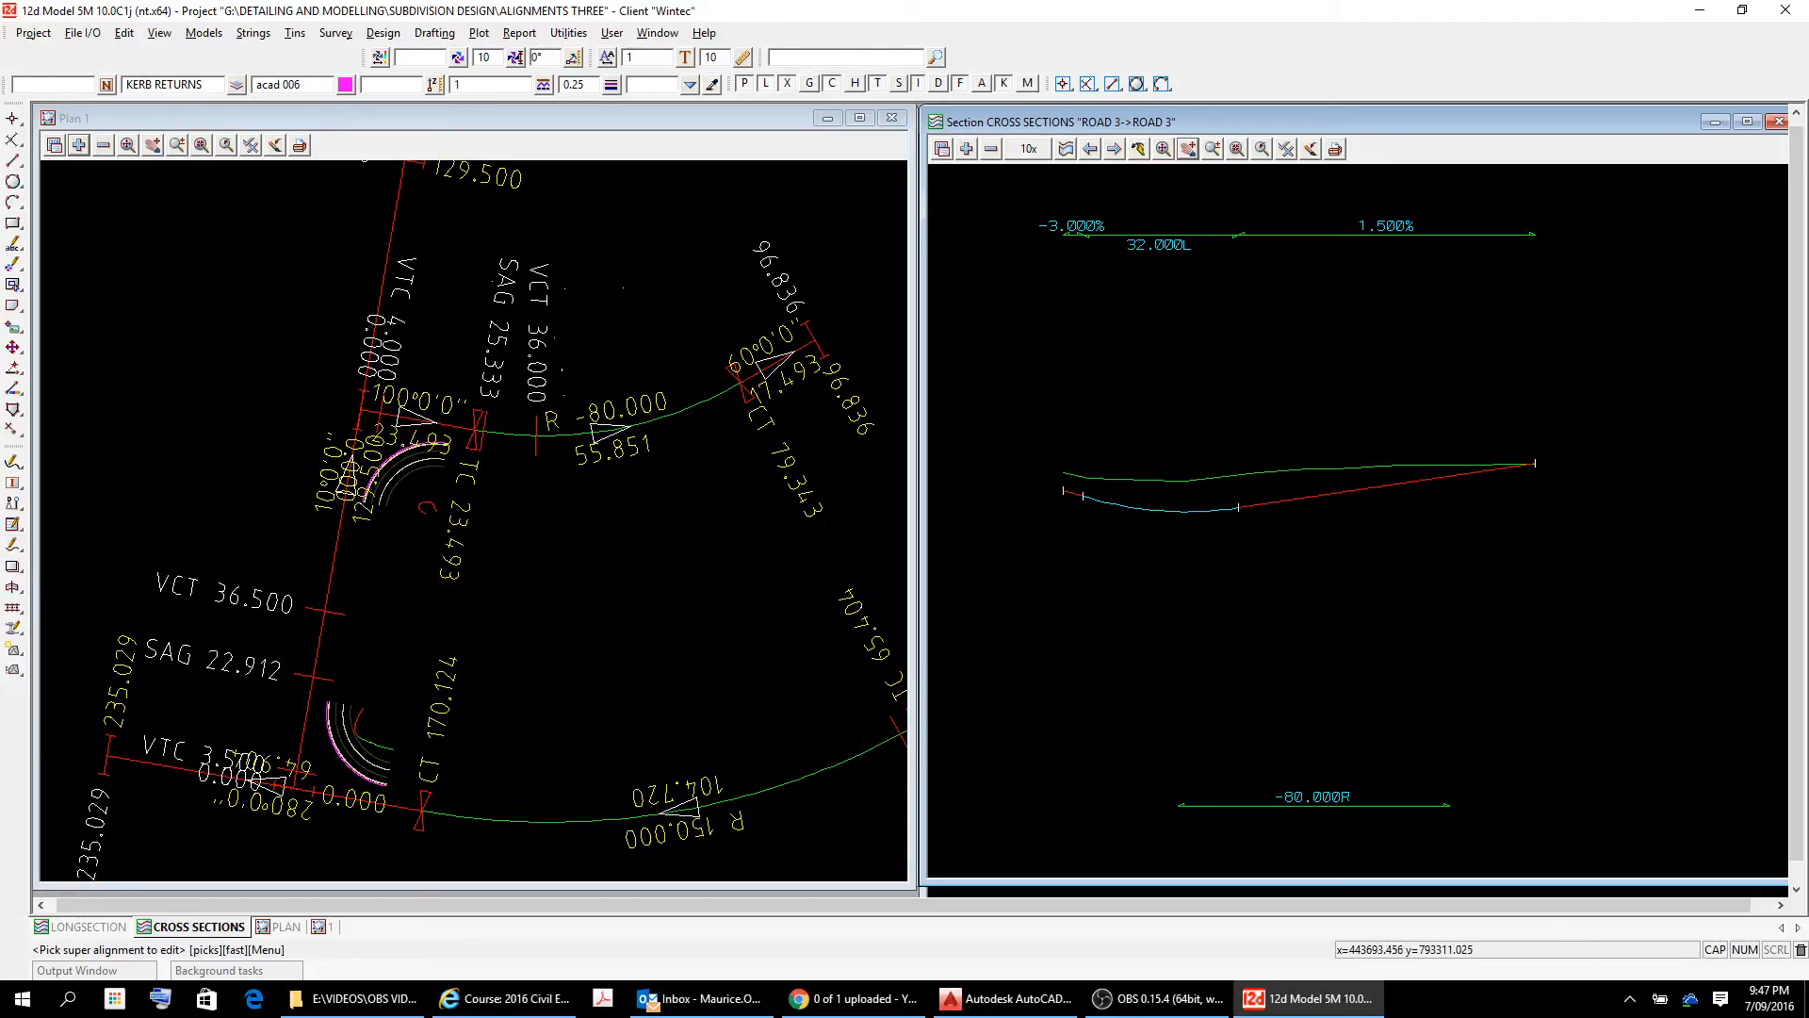
click(335, 557)
right_click(337, 560)
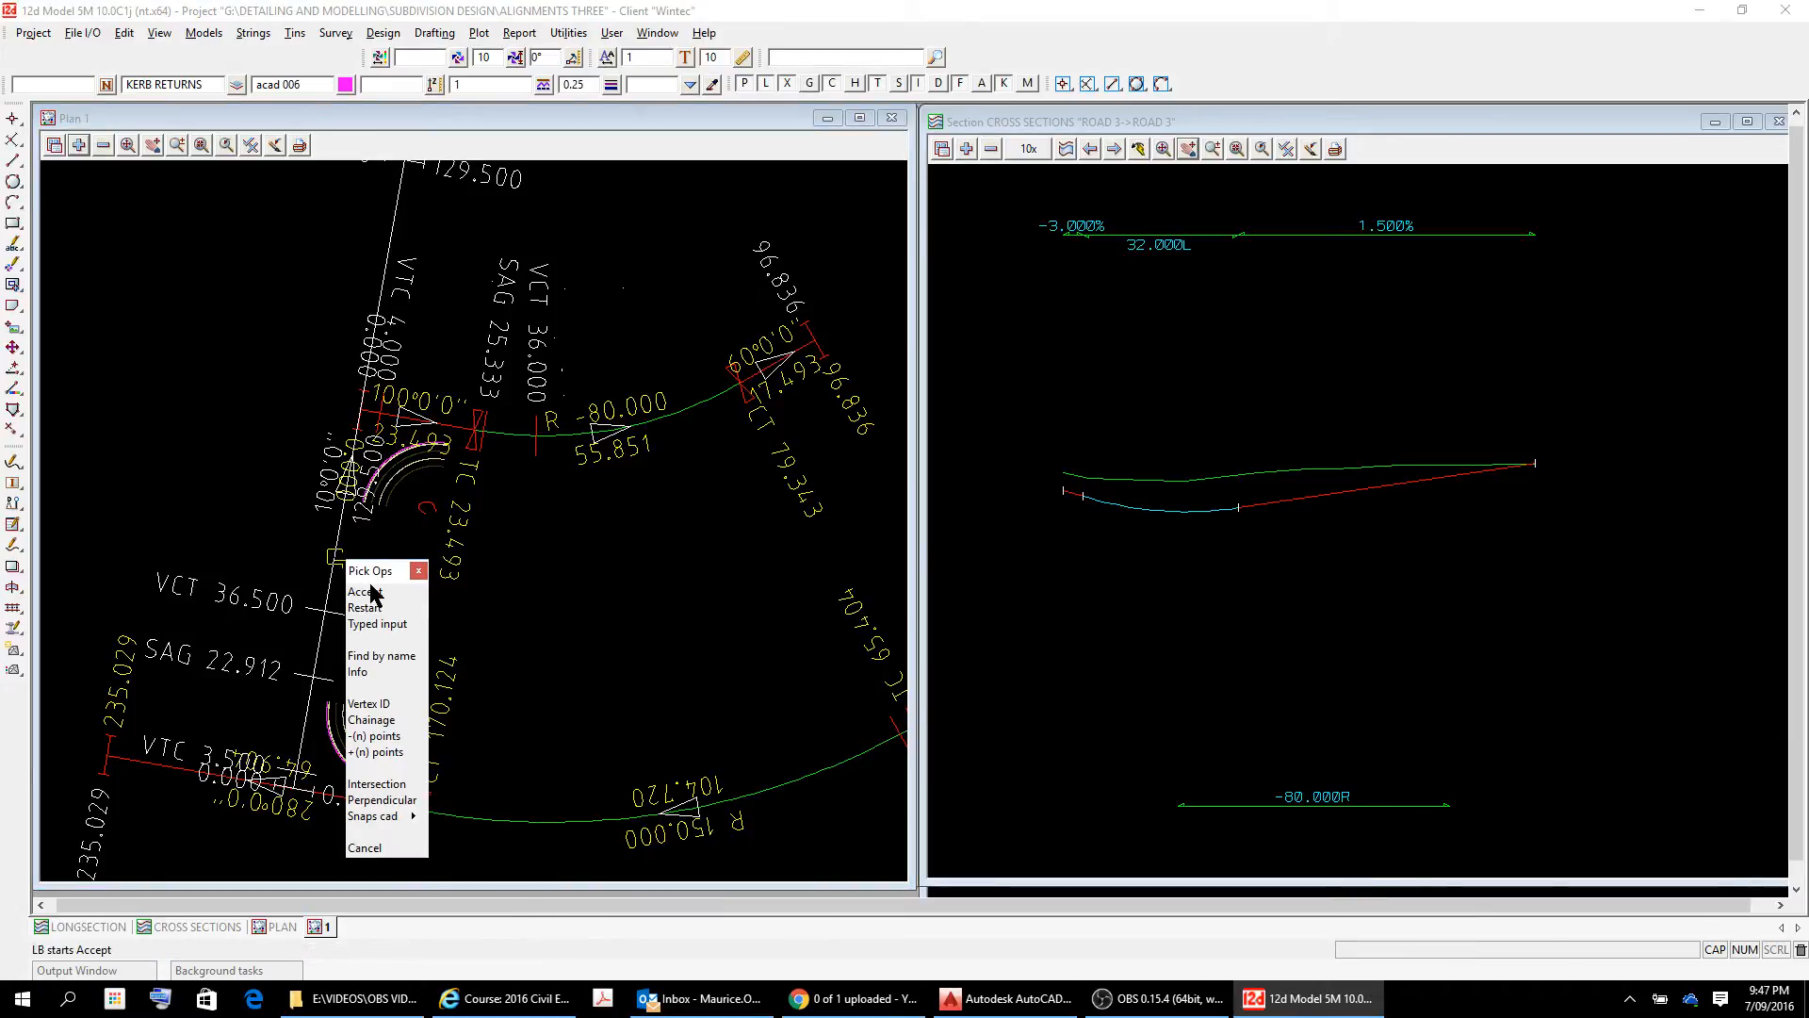
click(365, 592)
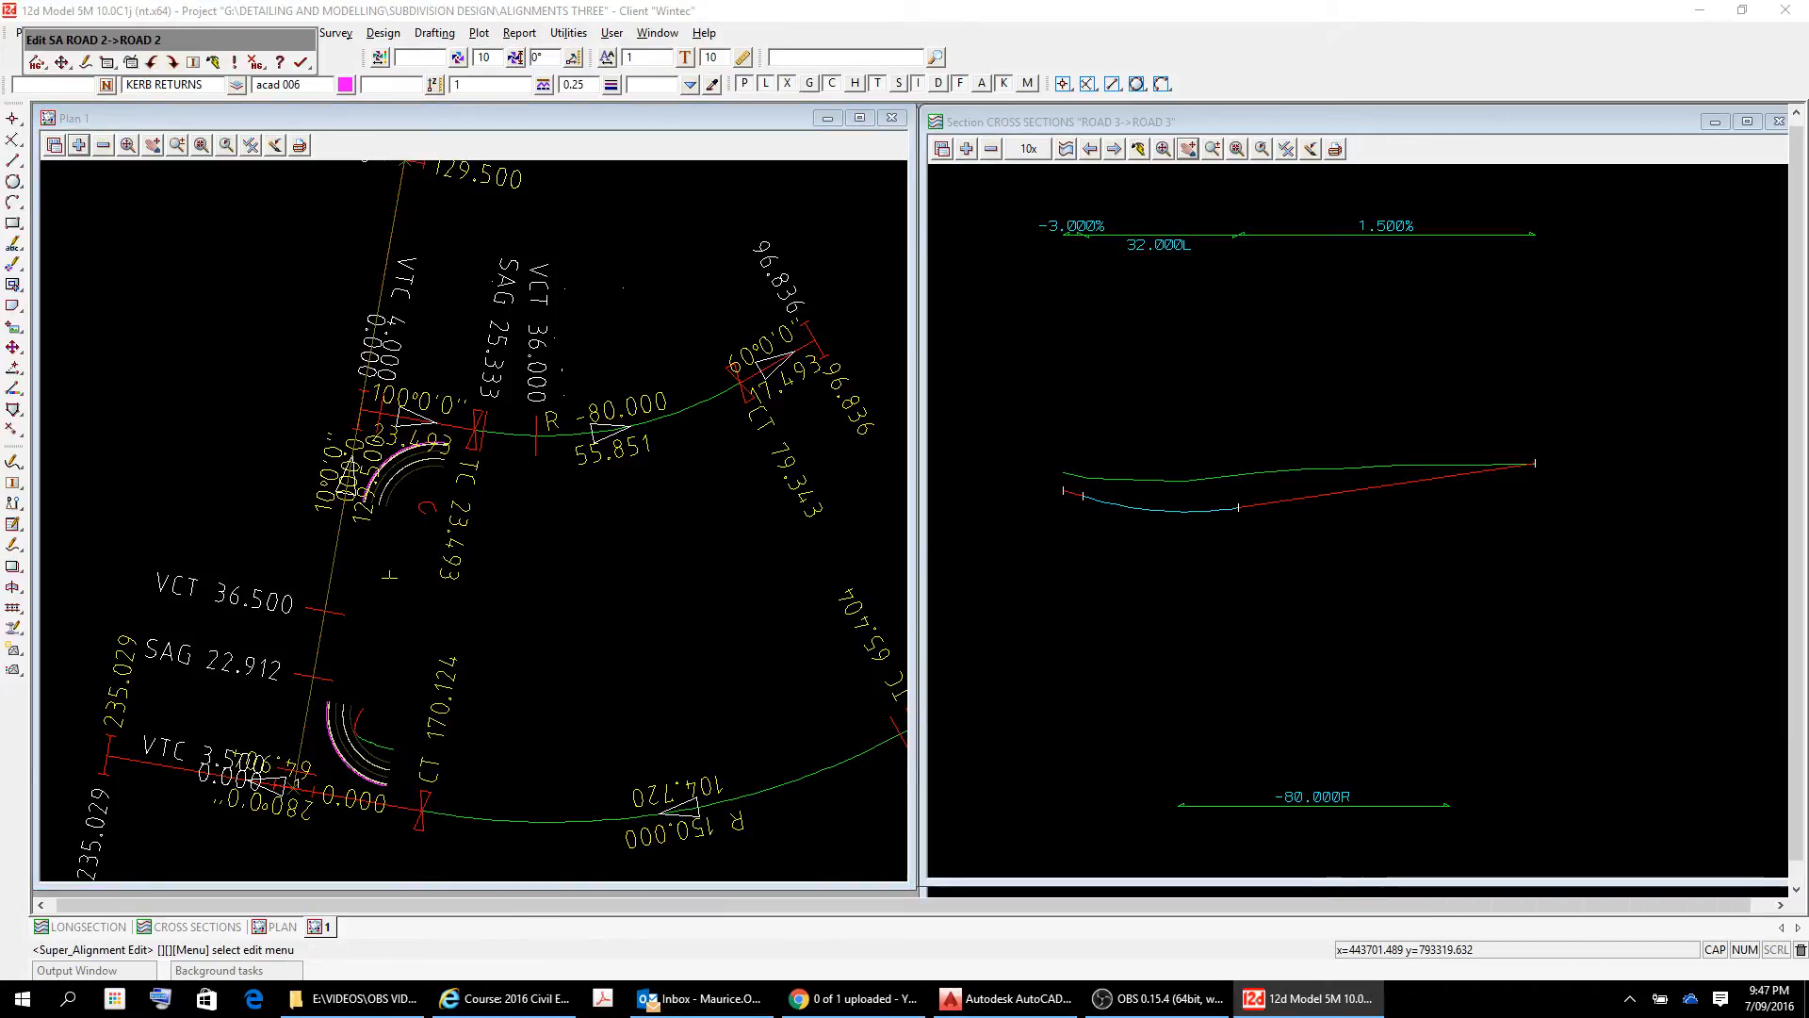
drag(188, 40, 566, 471)
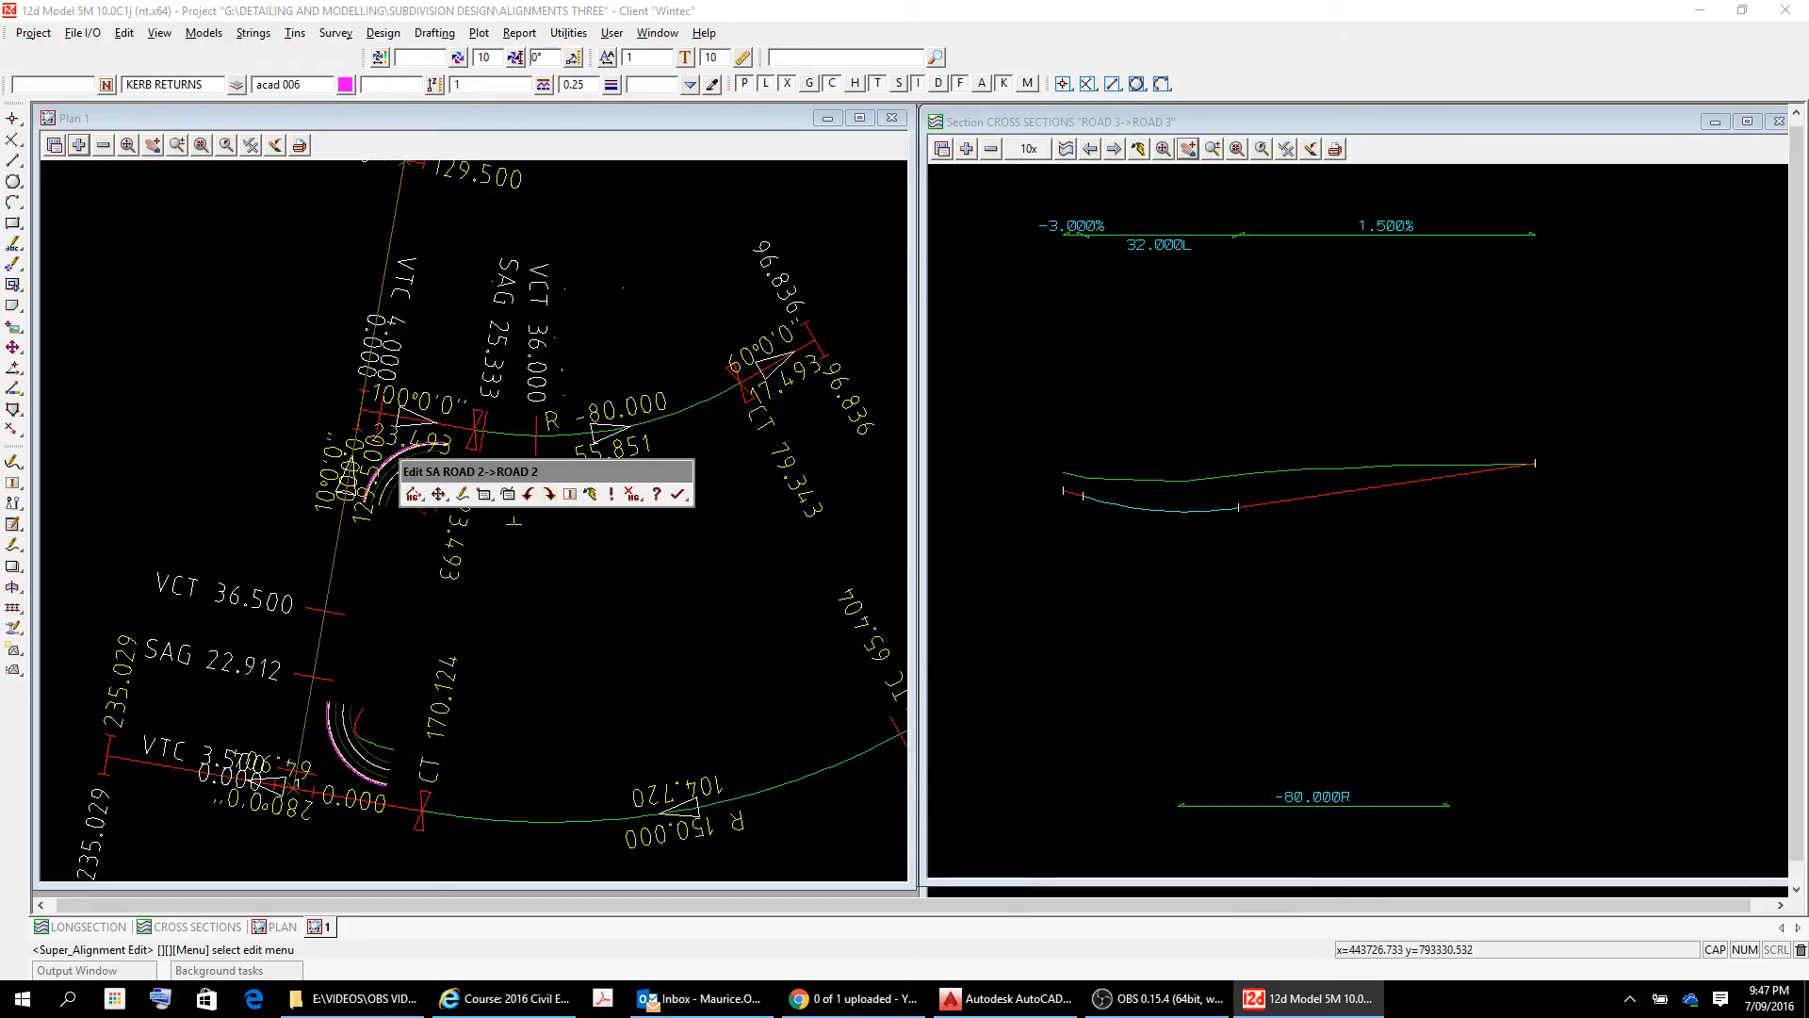
Set the vertical curve length at IP 2 of ROAD 2 to 32 in the vertical IP properties table and apply it.
click(483, 494)
click(486, 559)
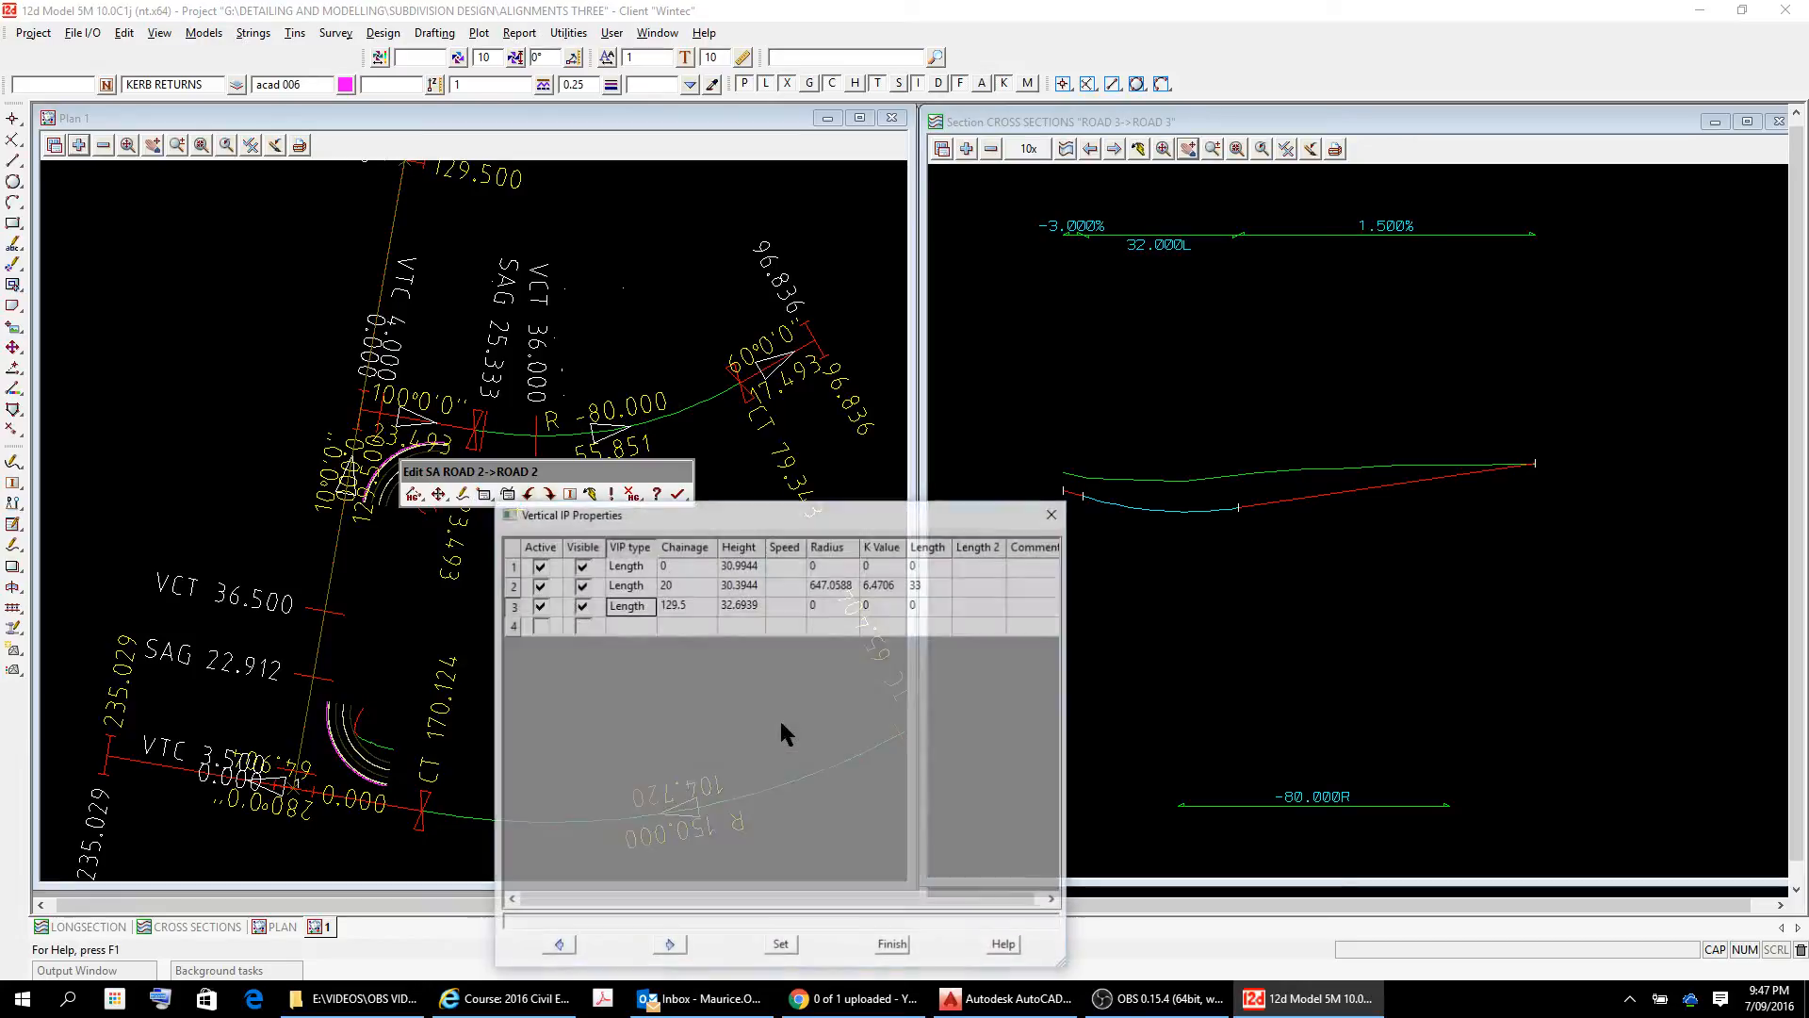
click(939, 583)
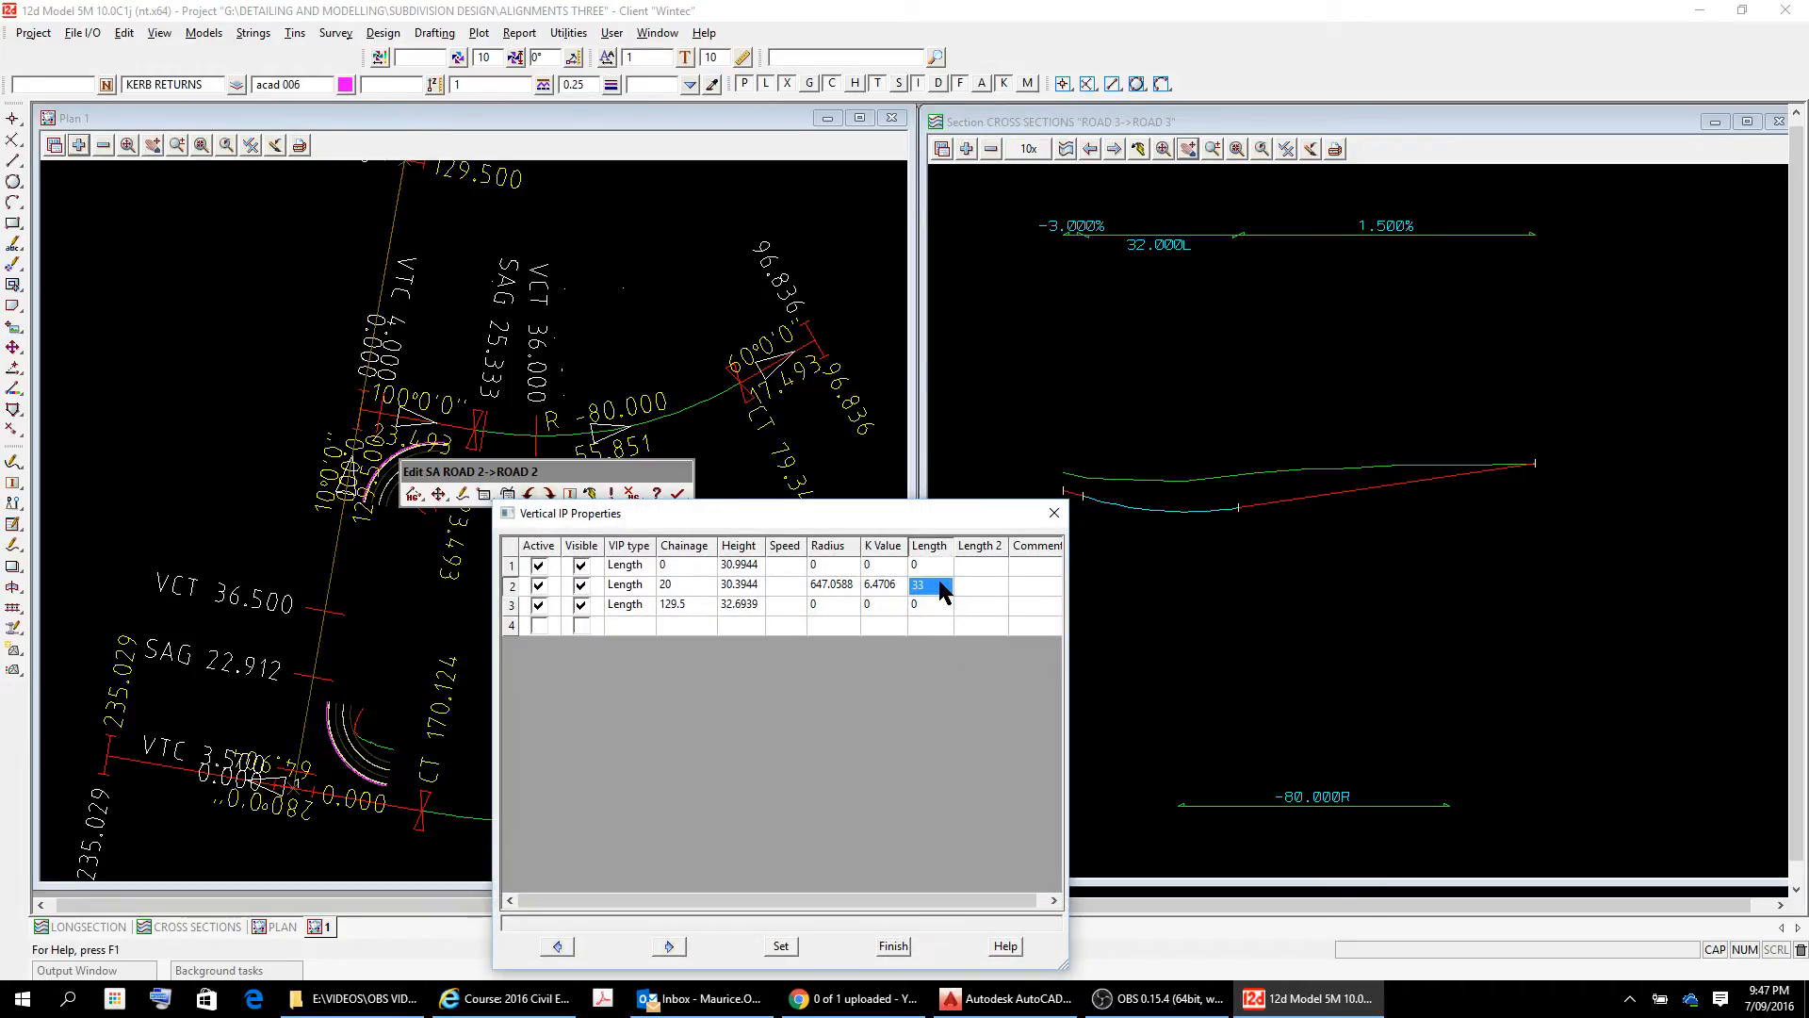
key(Tab)
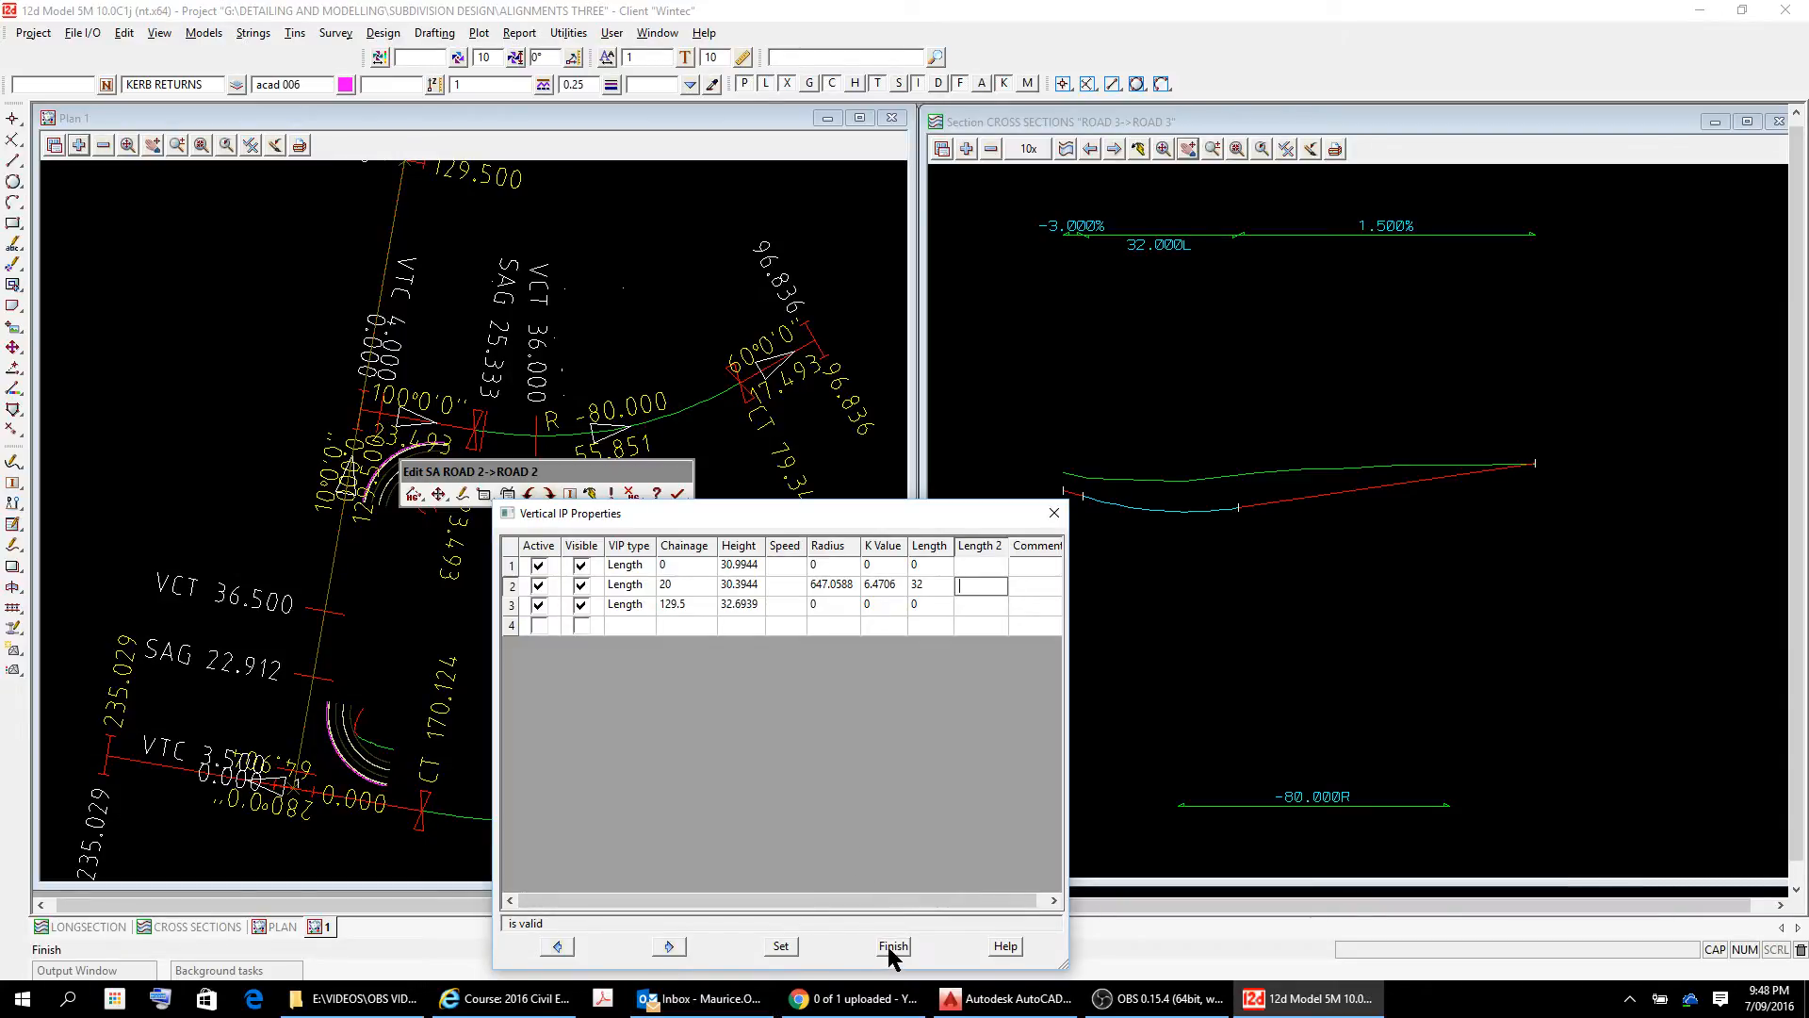
click(781, 946)
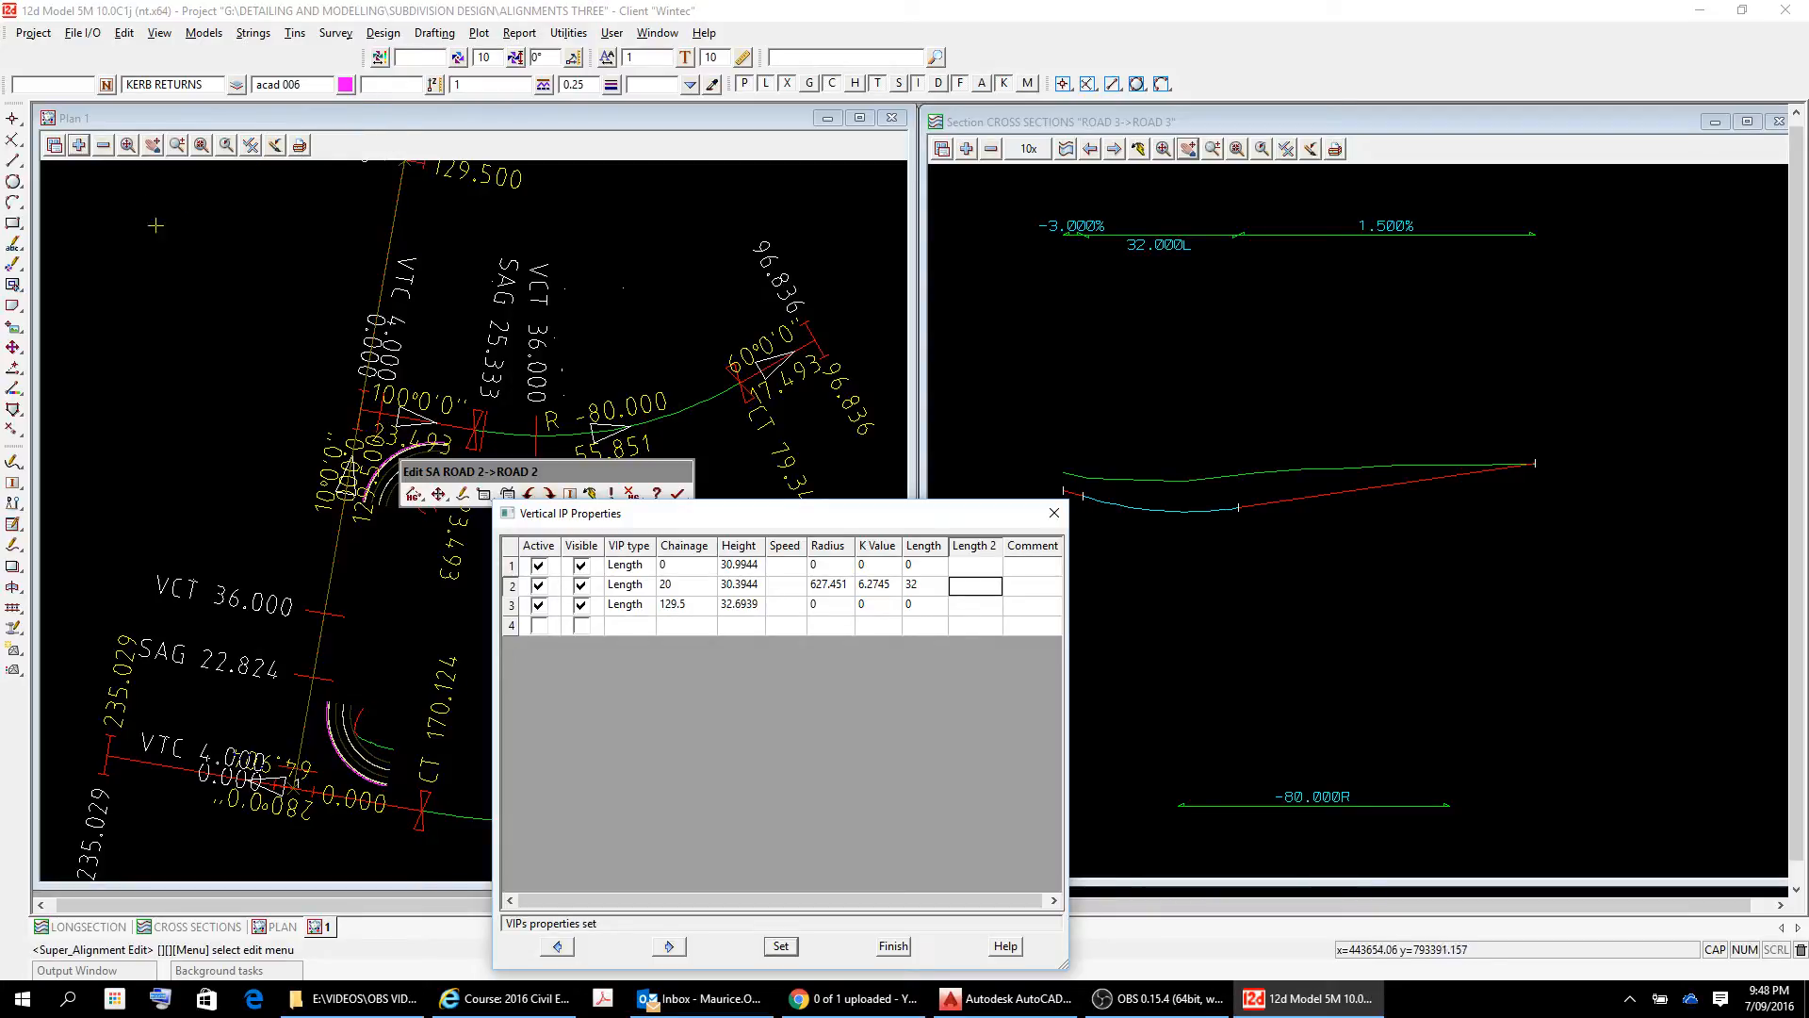
Profile ROAD 2 in the CROSS SECTIONS view and examine its vertical curve at IP 2 against the surface, keeping the properties table clear of the section.
click(1041, 156)
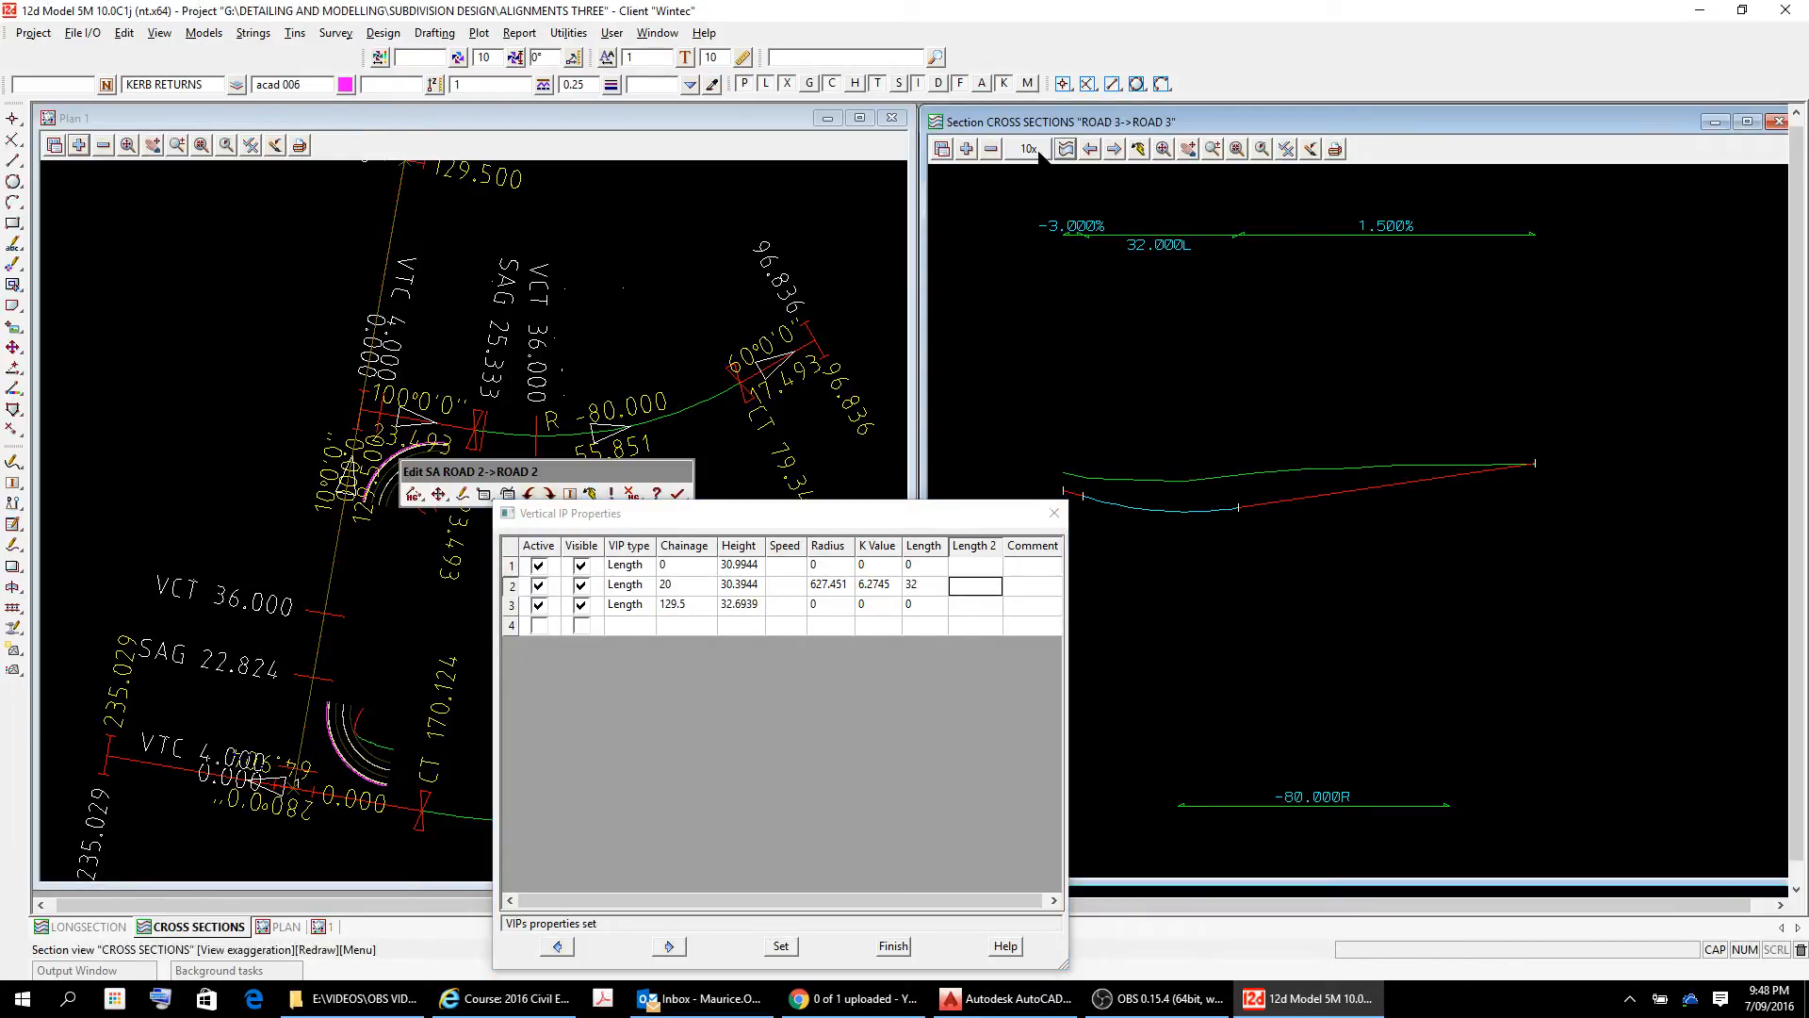
click(328, 589)
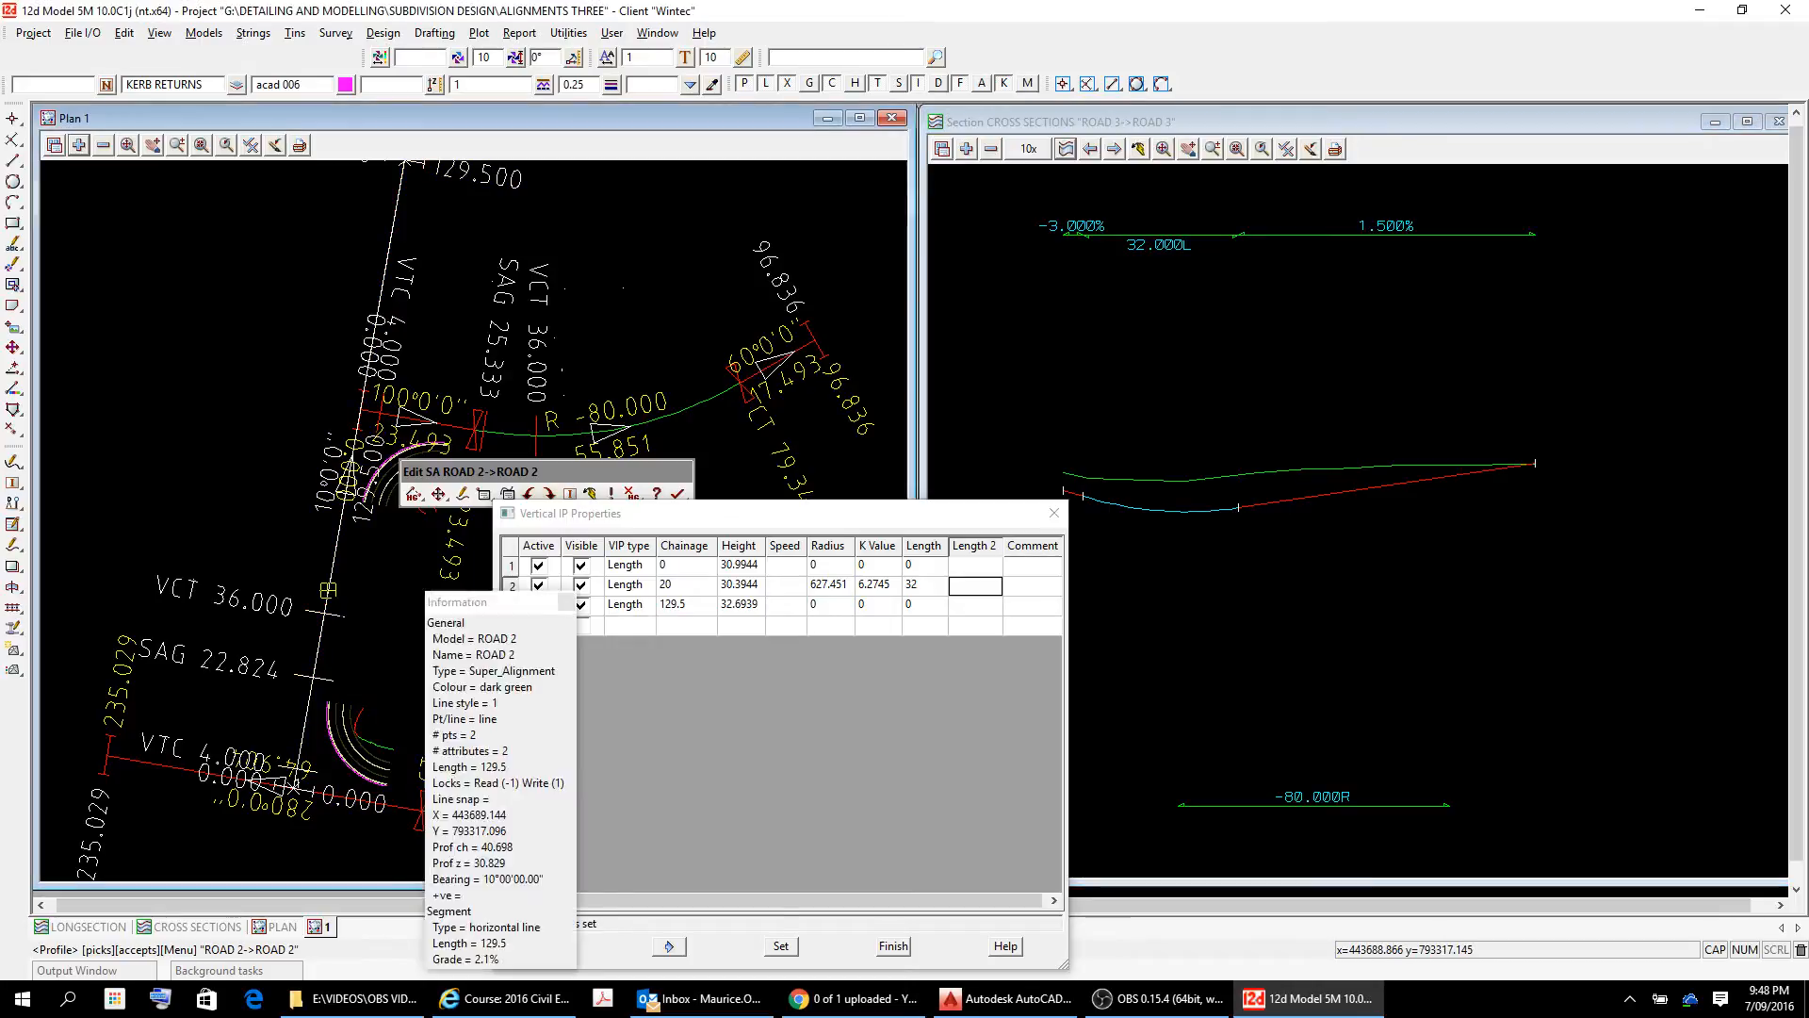
right_click(356, 610)
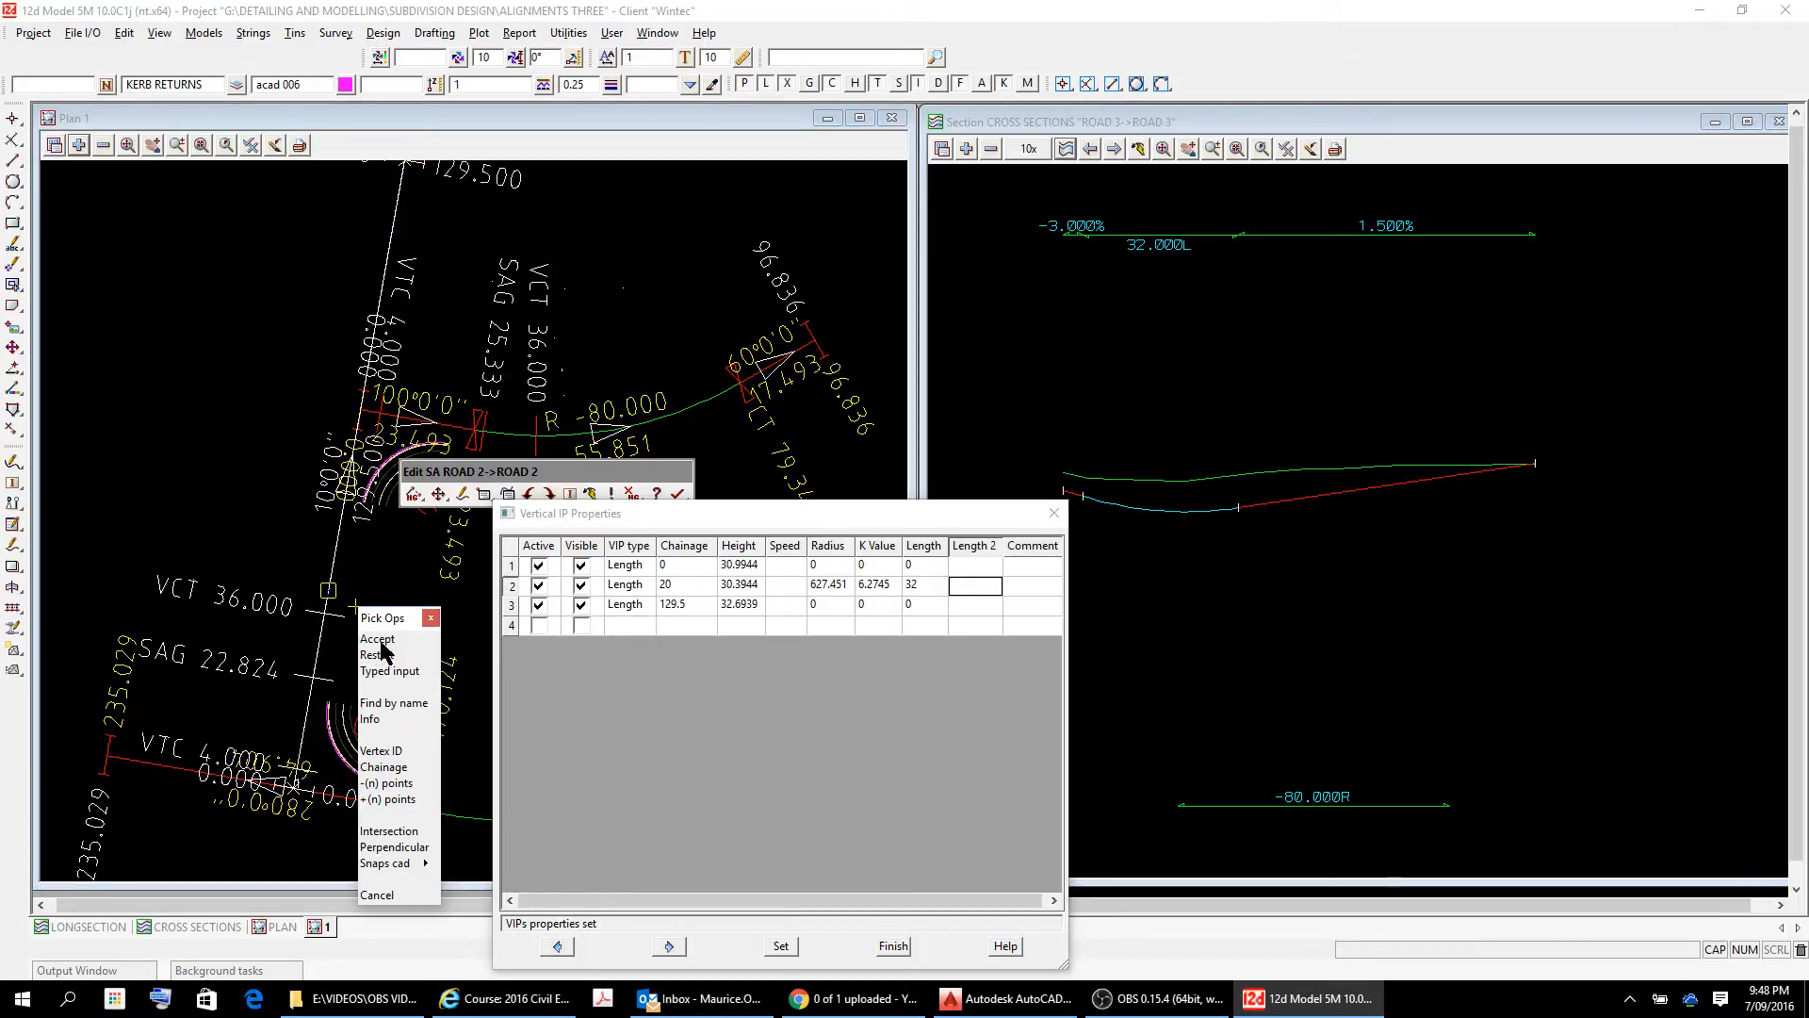
click(380, 640)
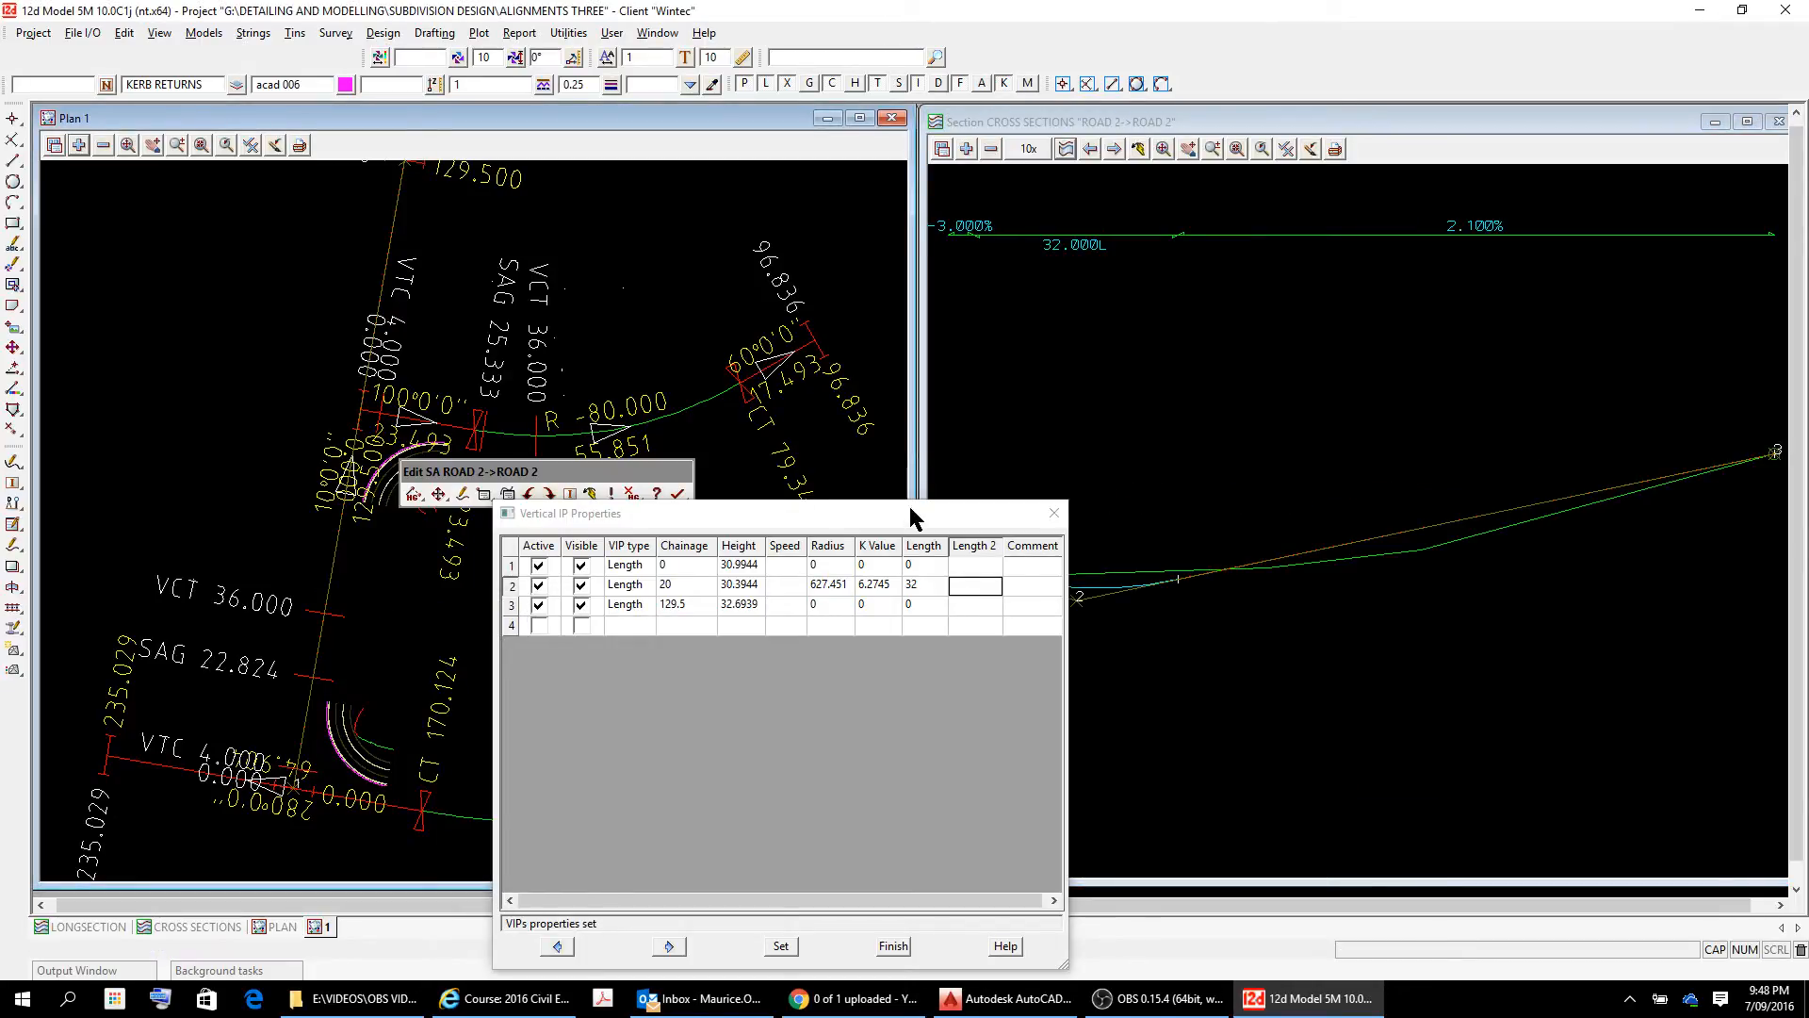
drag(901, 517, 624, 302)
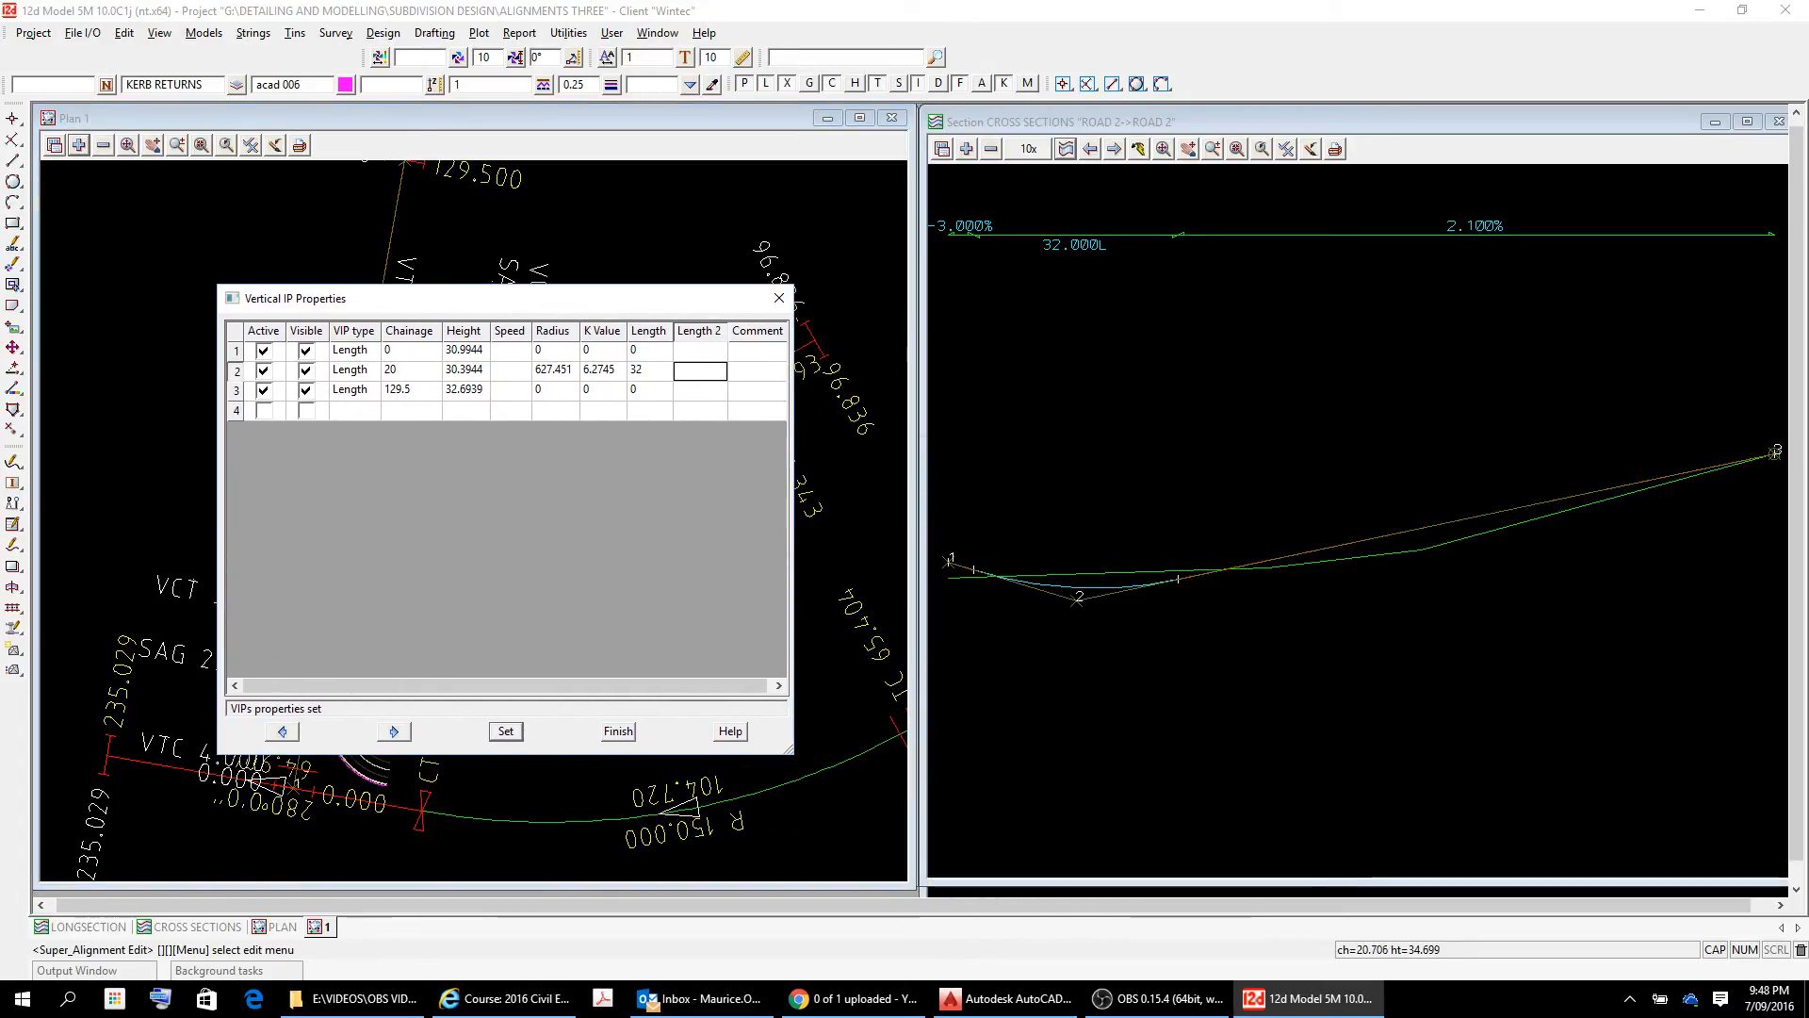
click(1383, 435)
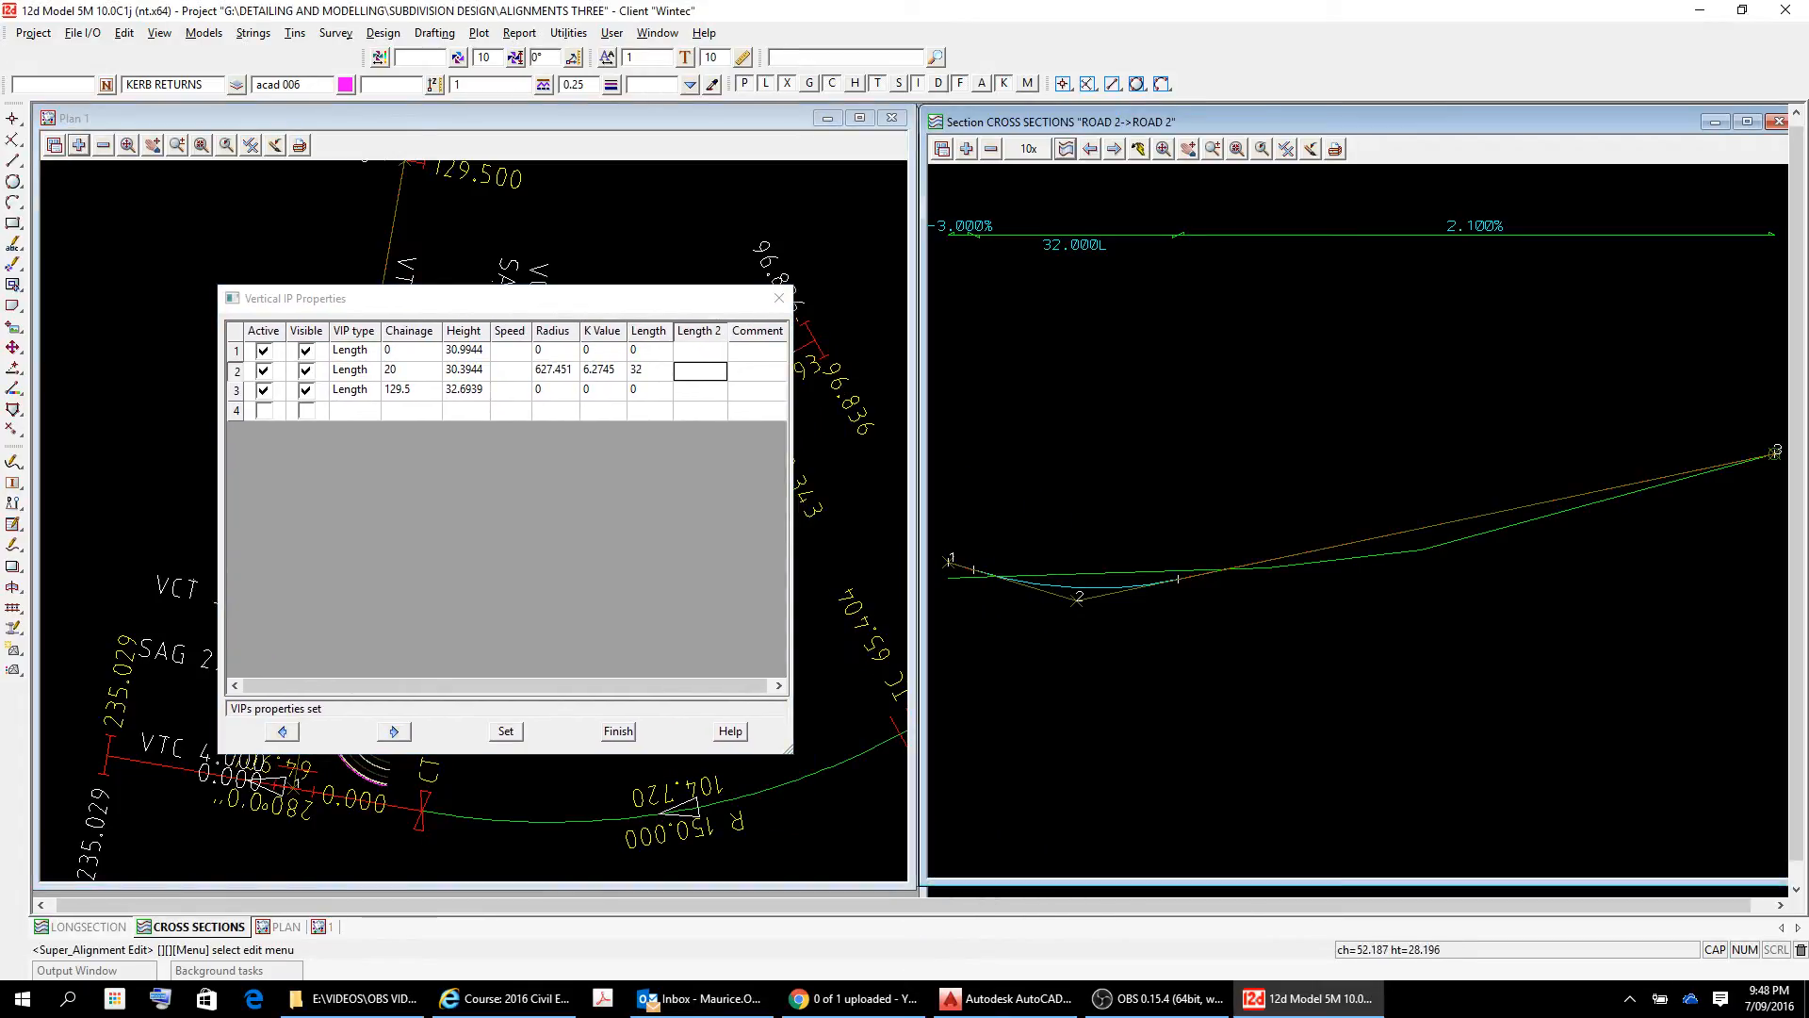
scroll(1011, 586, up, 4)
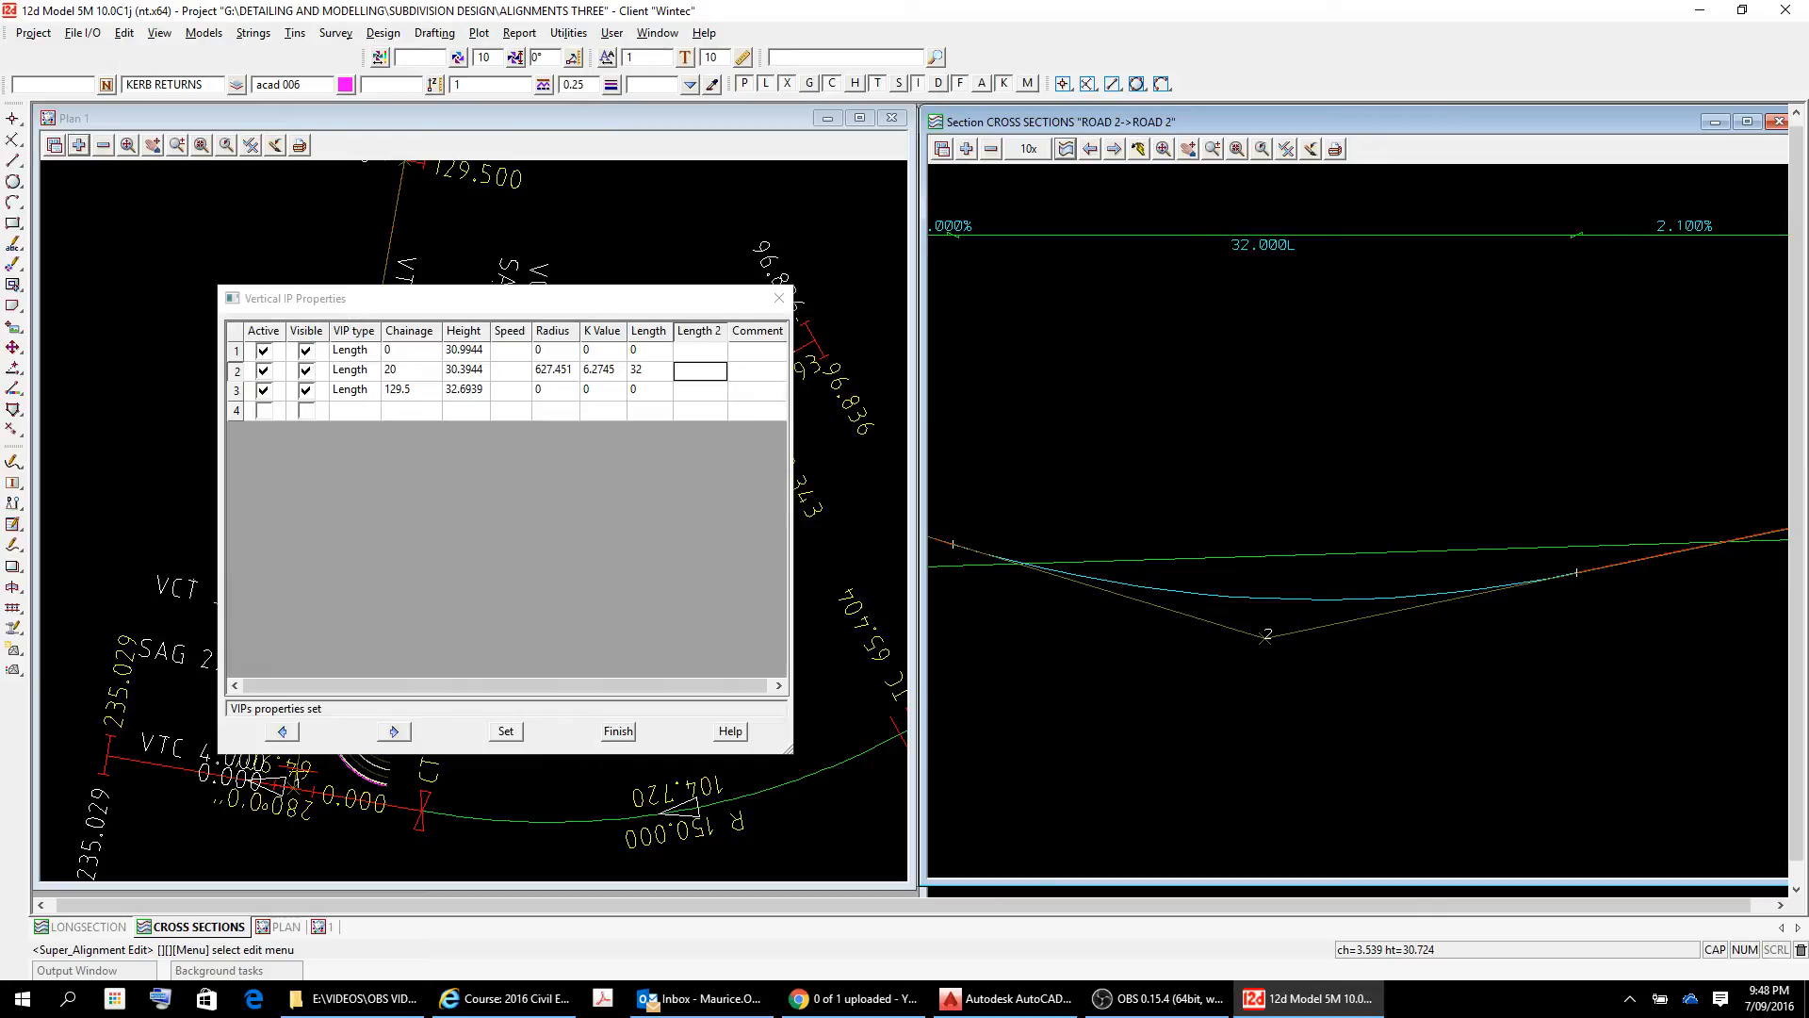
scroll(974, 578, down, 4)
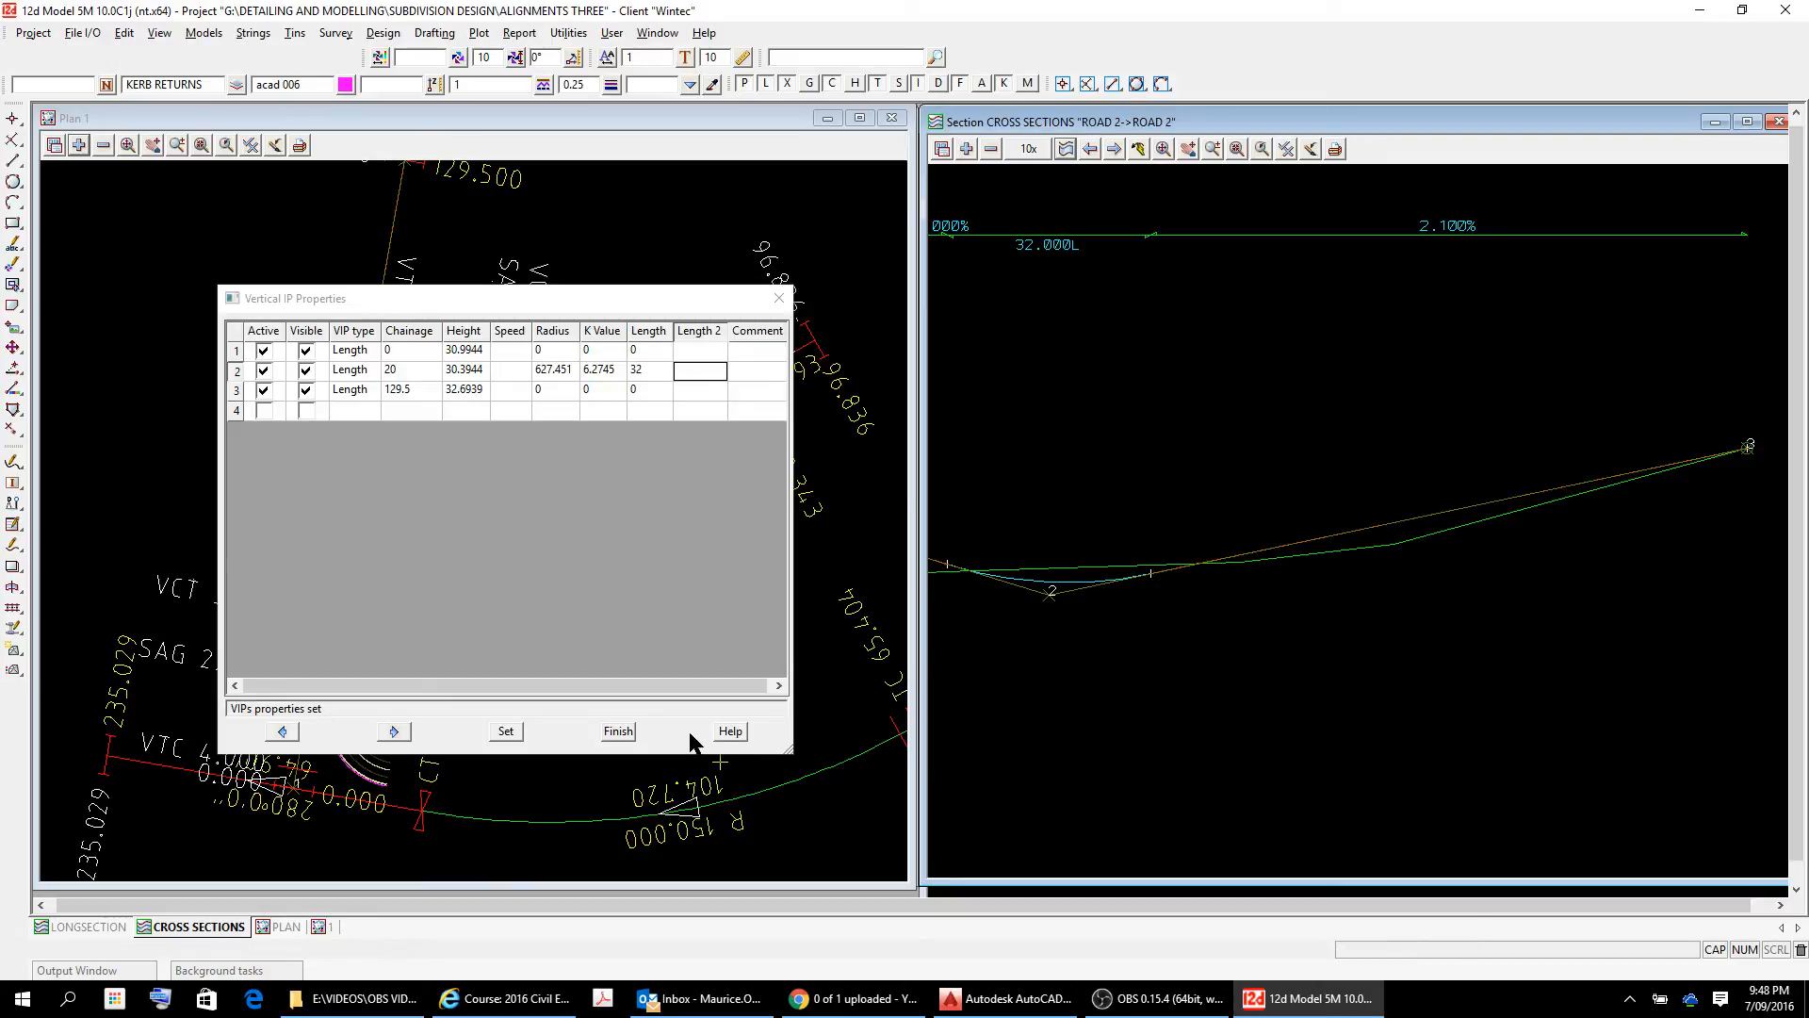
Close the vertical IP properties table and finish editing the ROAD 2 alignment.
click(619, 731)
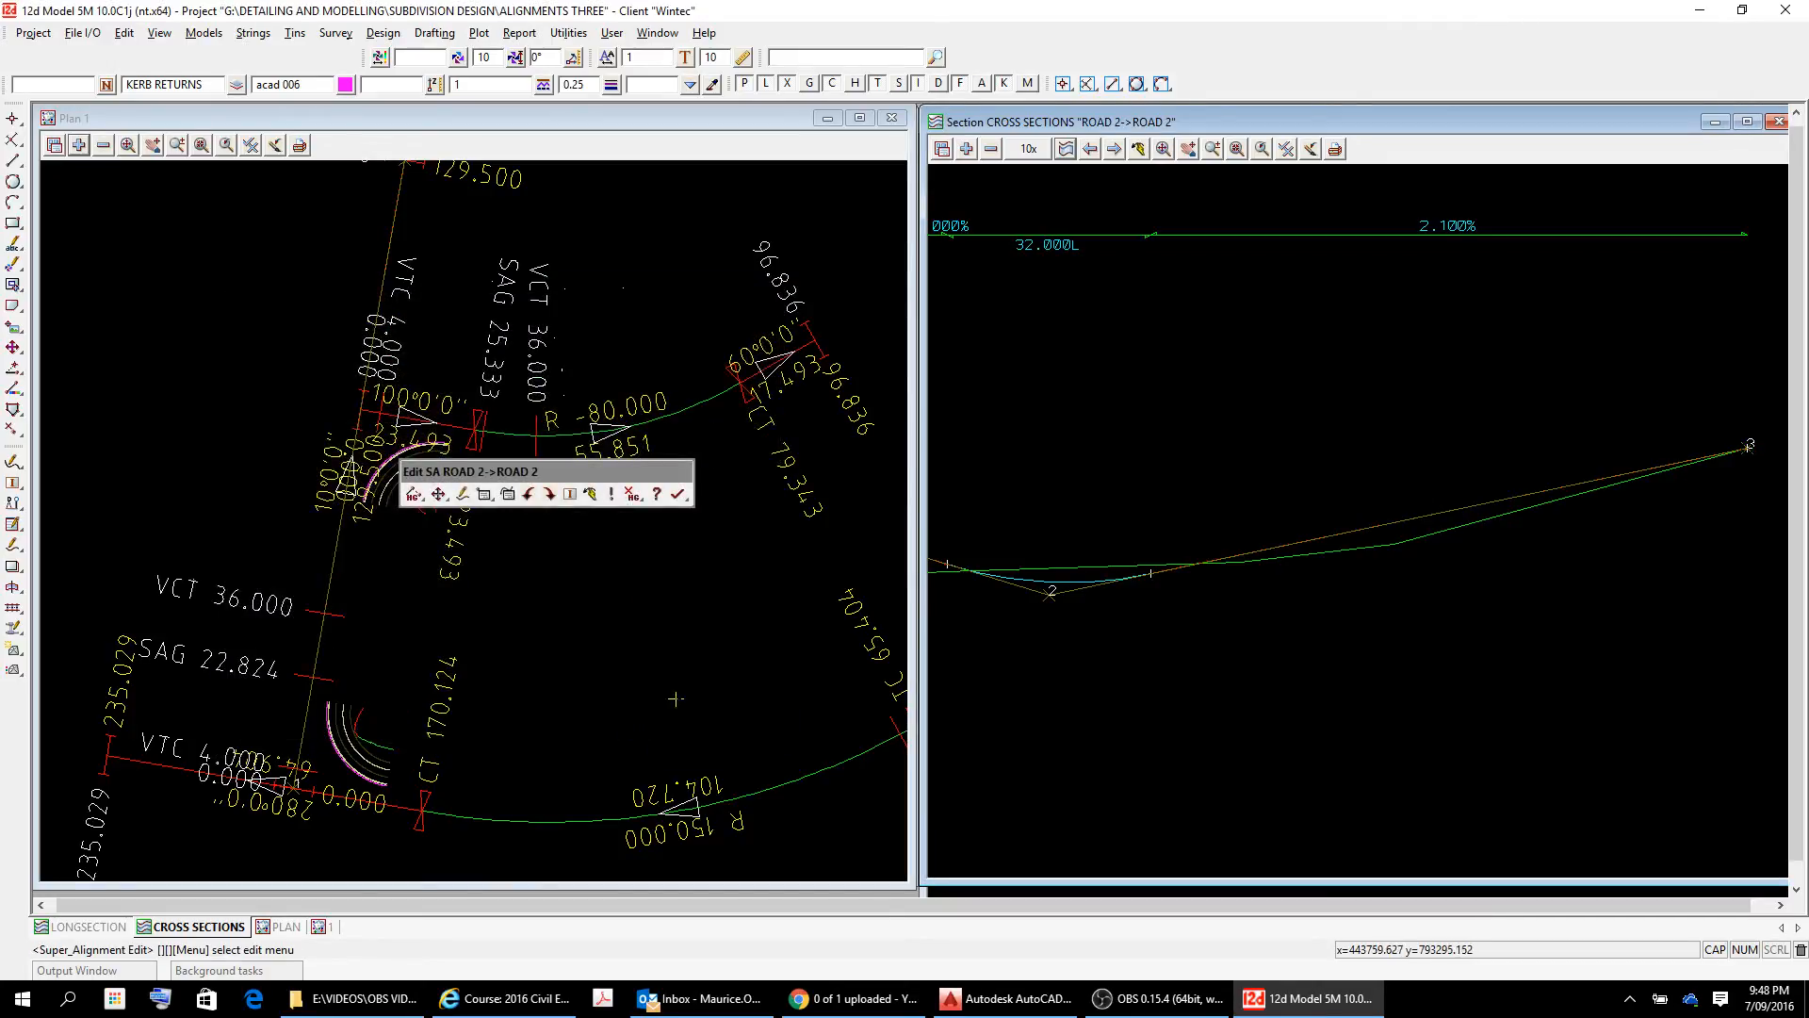
click(677, 495)
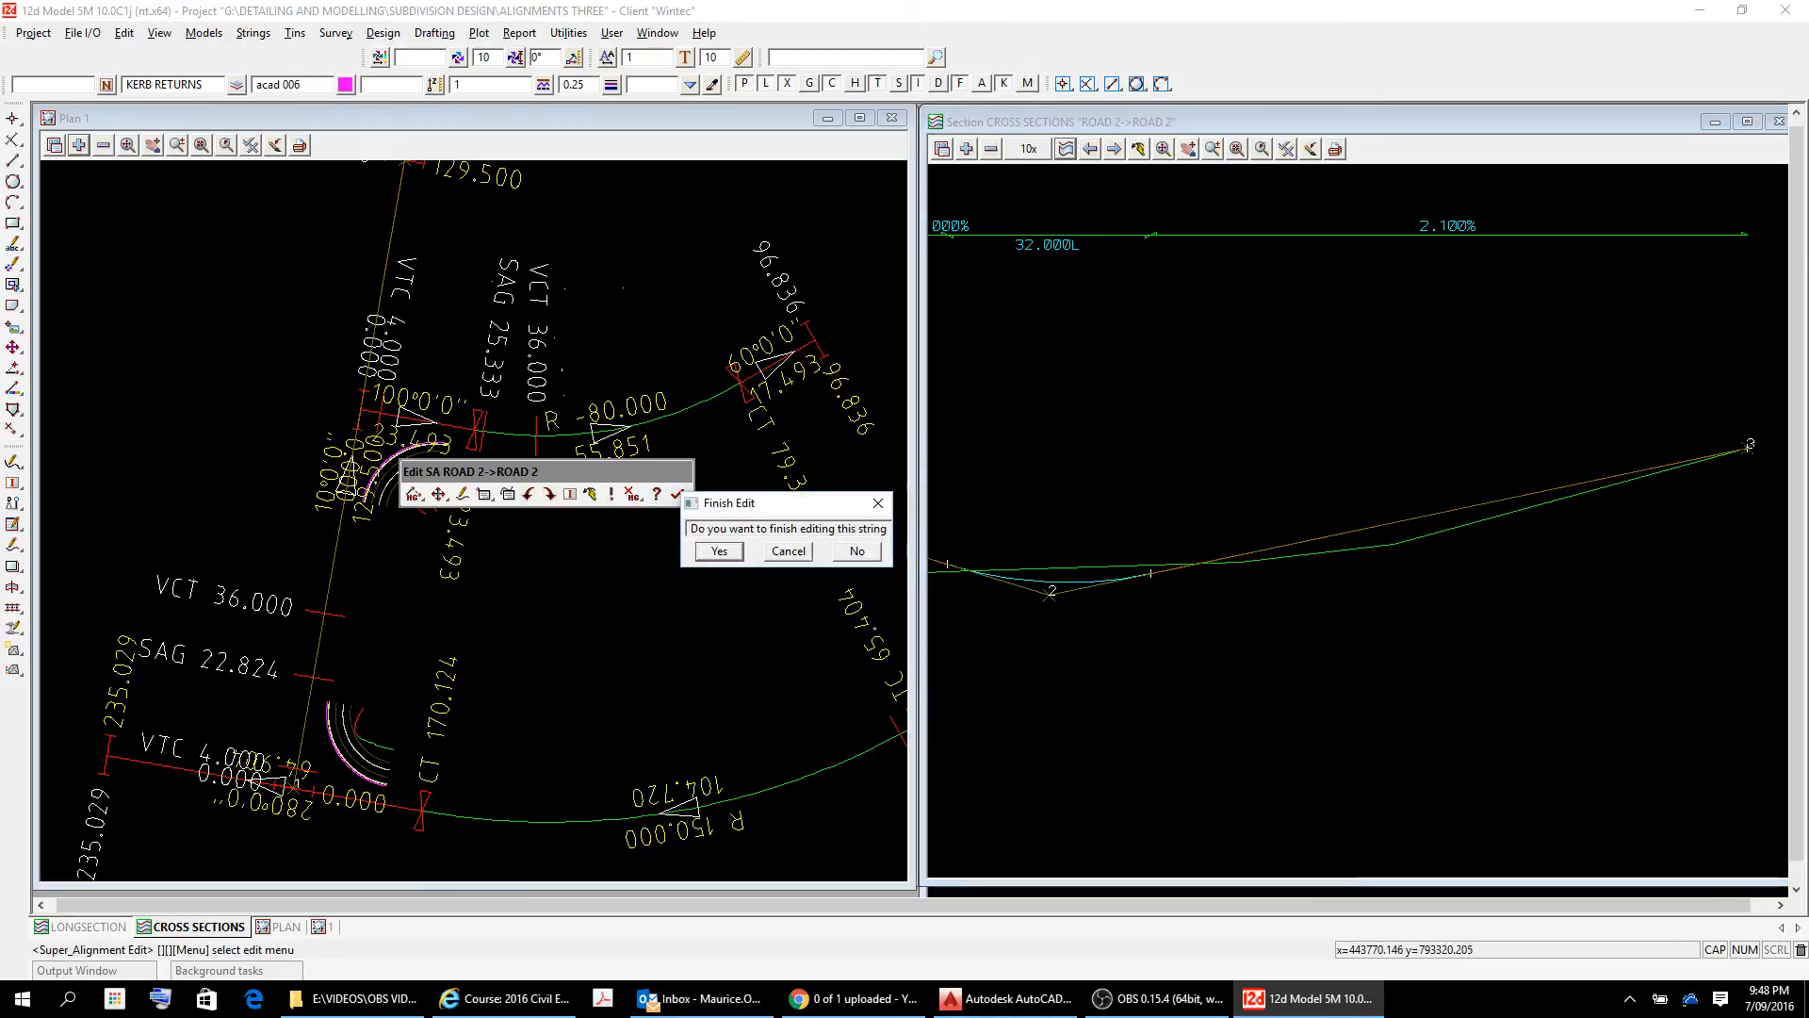
click(720, 551)
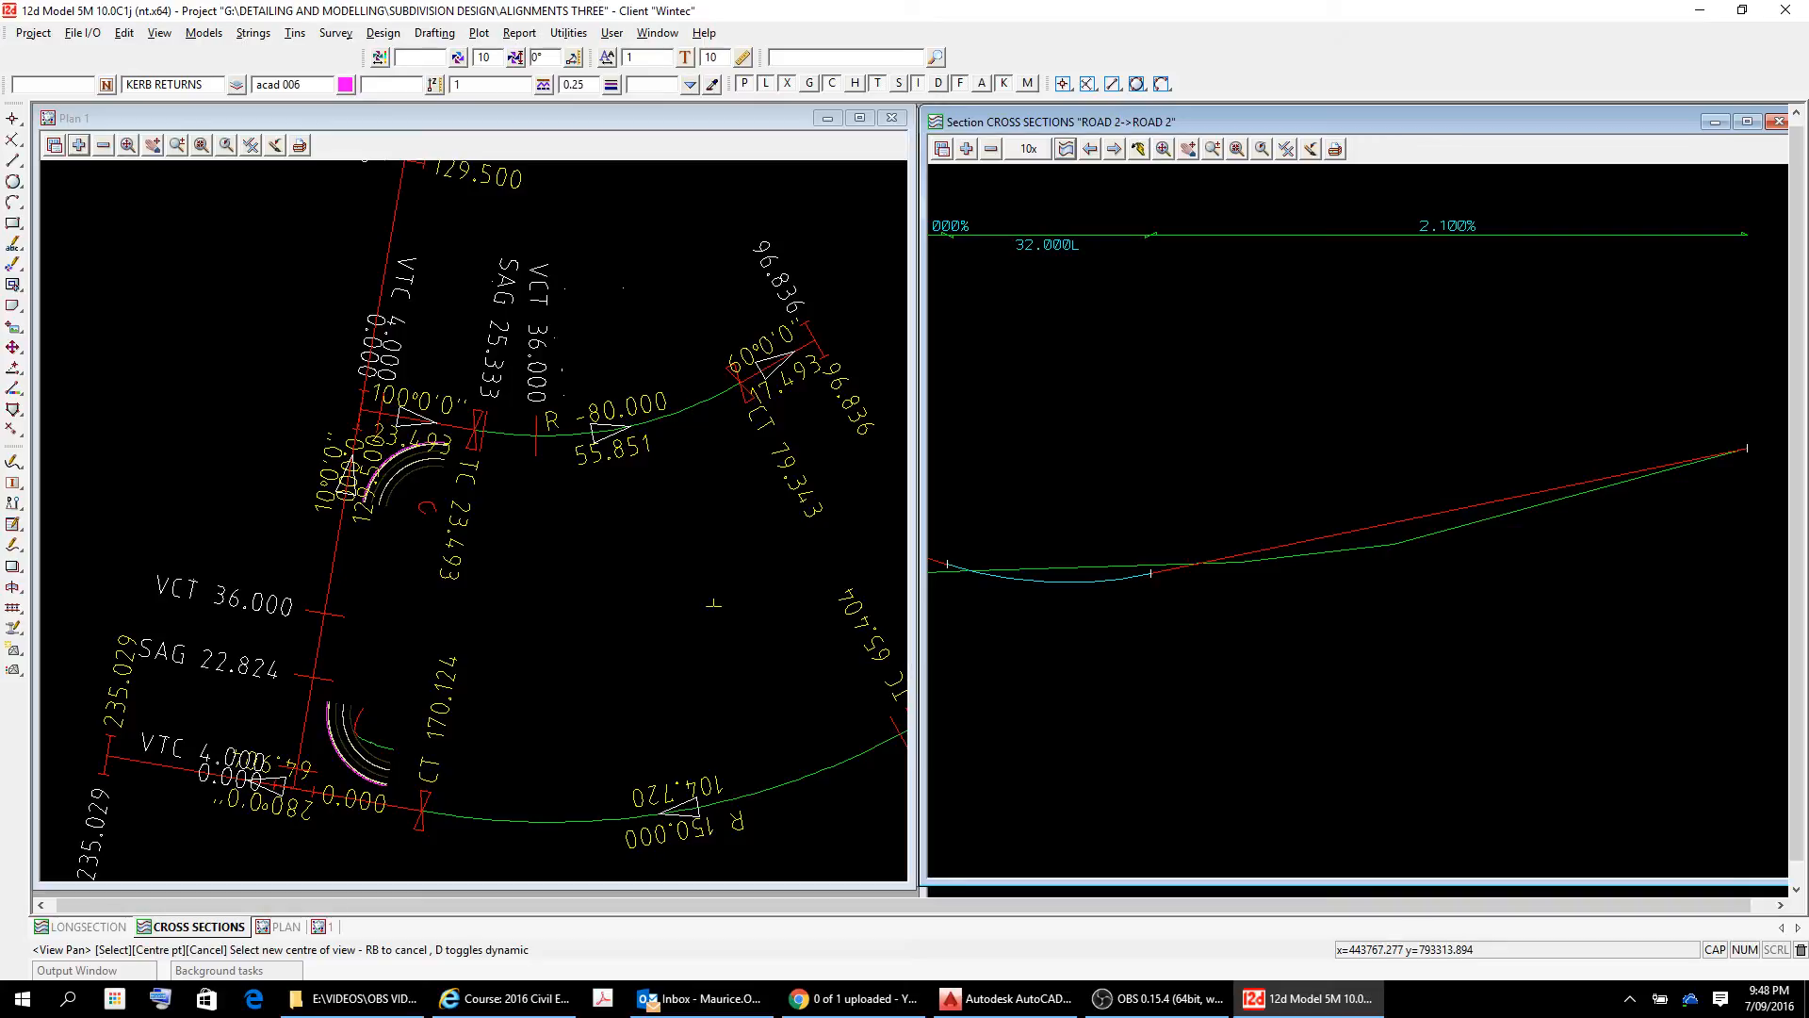